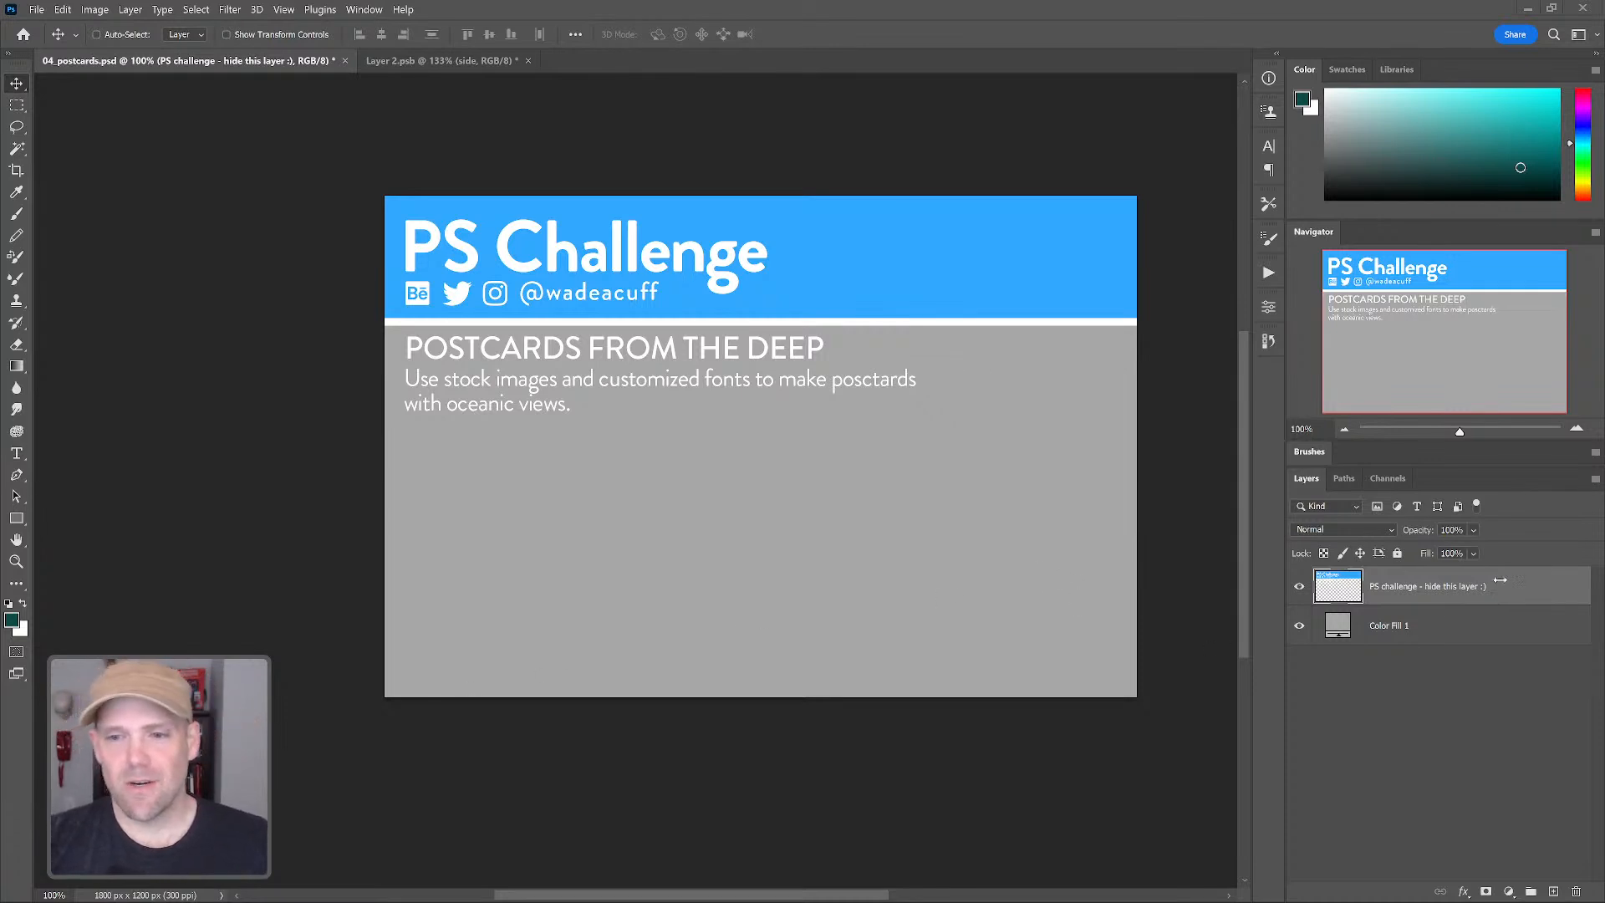
Delete the "PS challenge - hide this layer :)" layer and enlarge the library view to show the 04 Postcards images
drag(1502, 588, 1576, 891)
click(1397, 72)
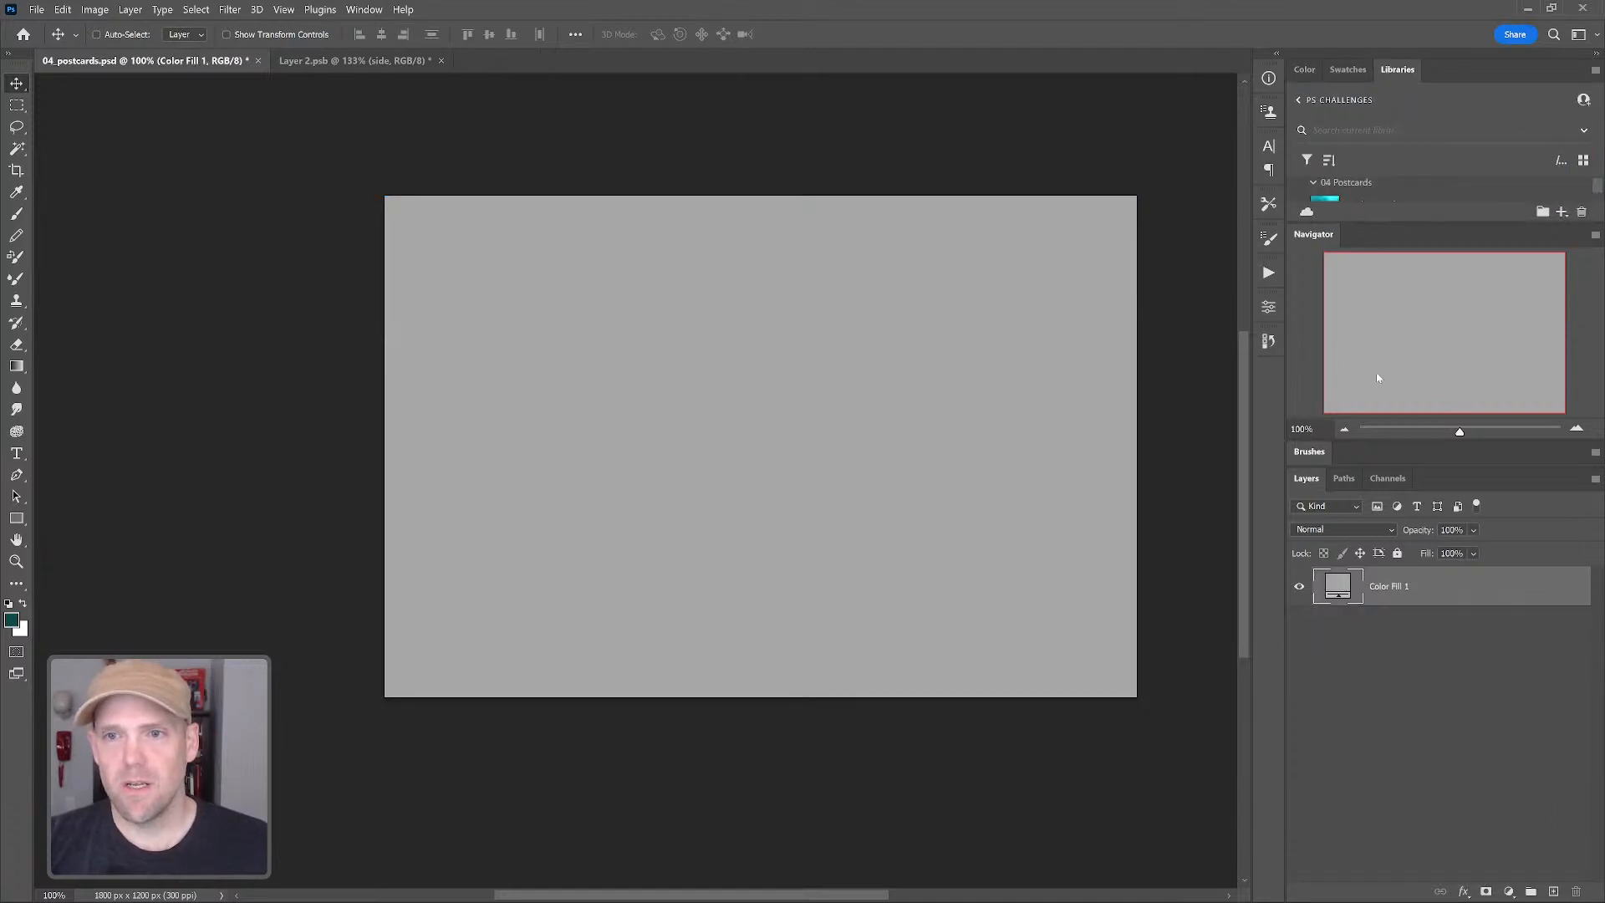
double_click(1333, 237)
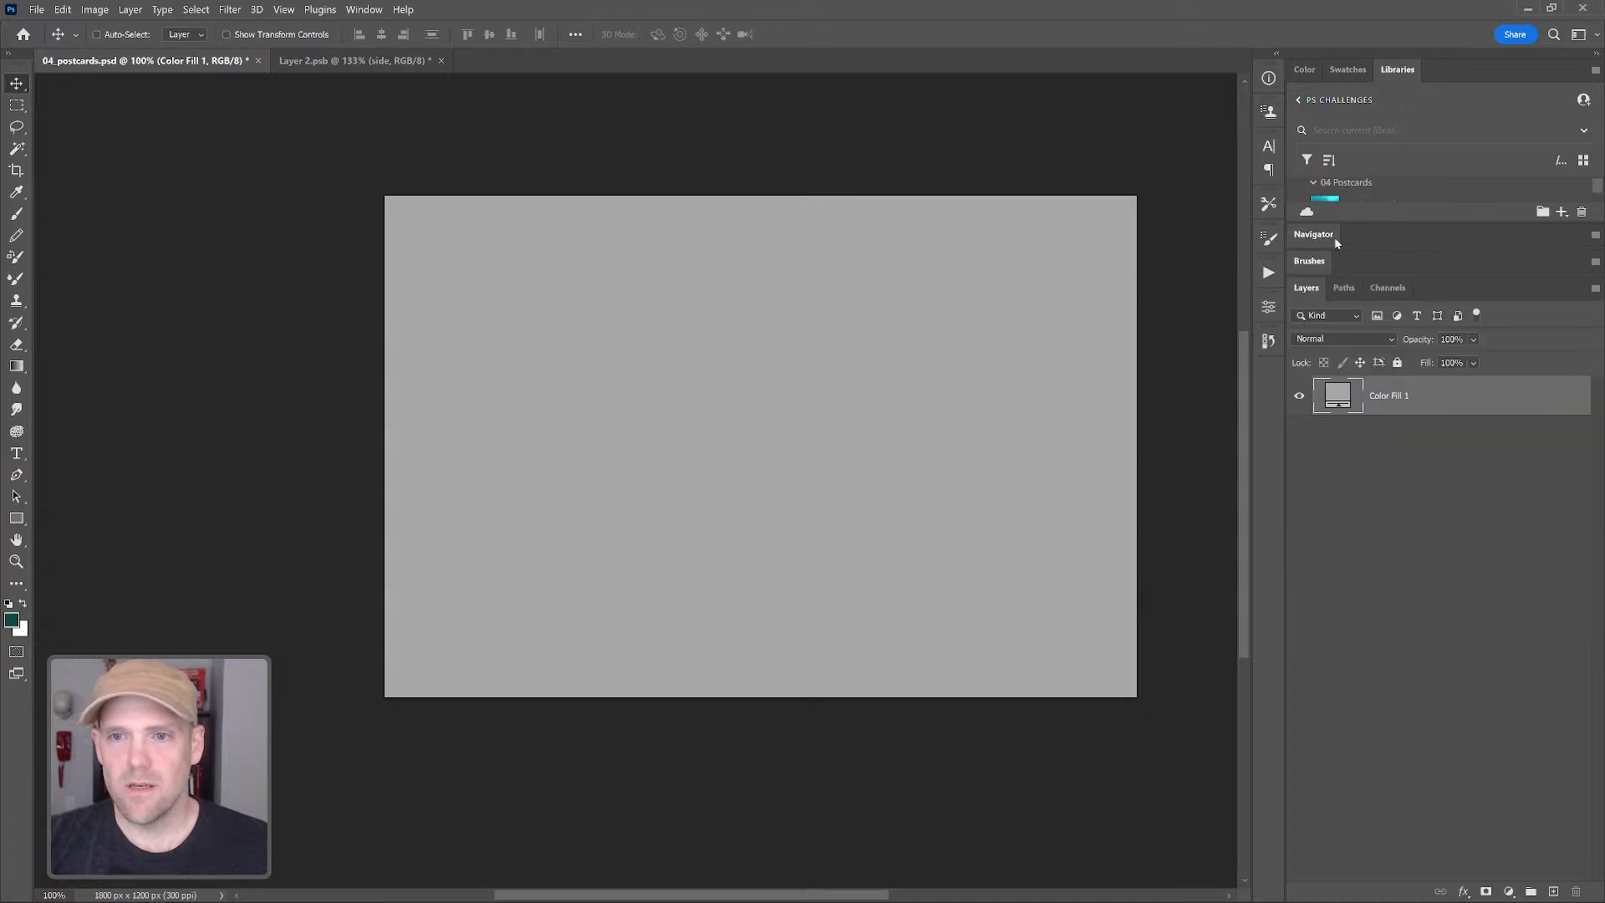
drag(1364, 224, 1353, 359)
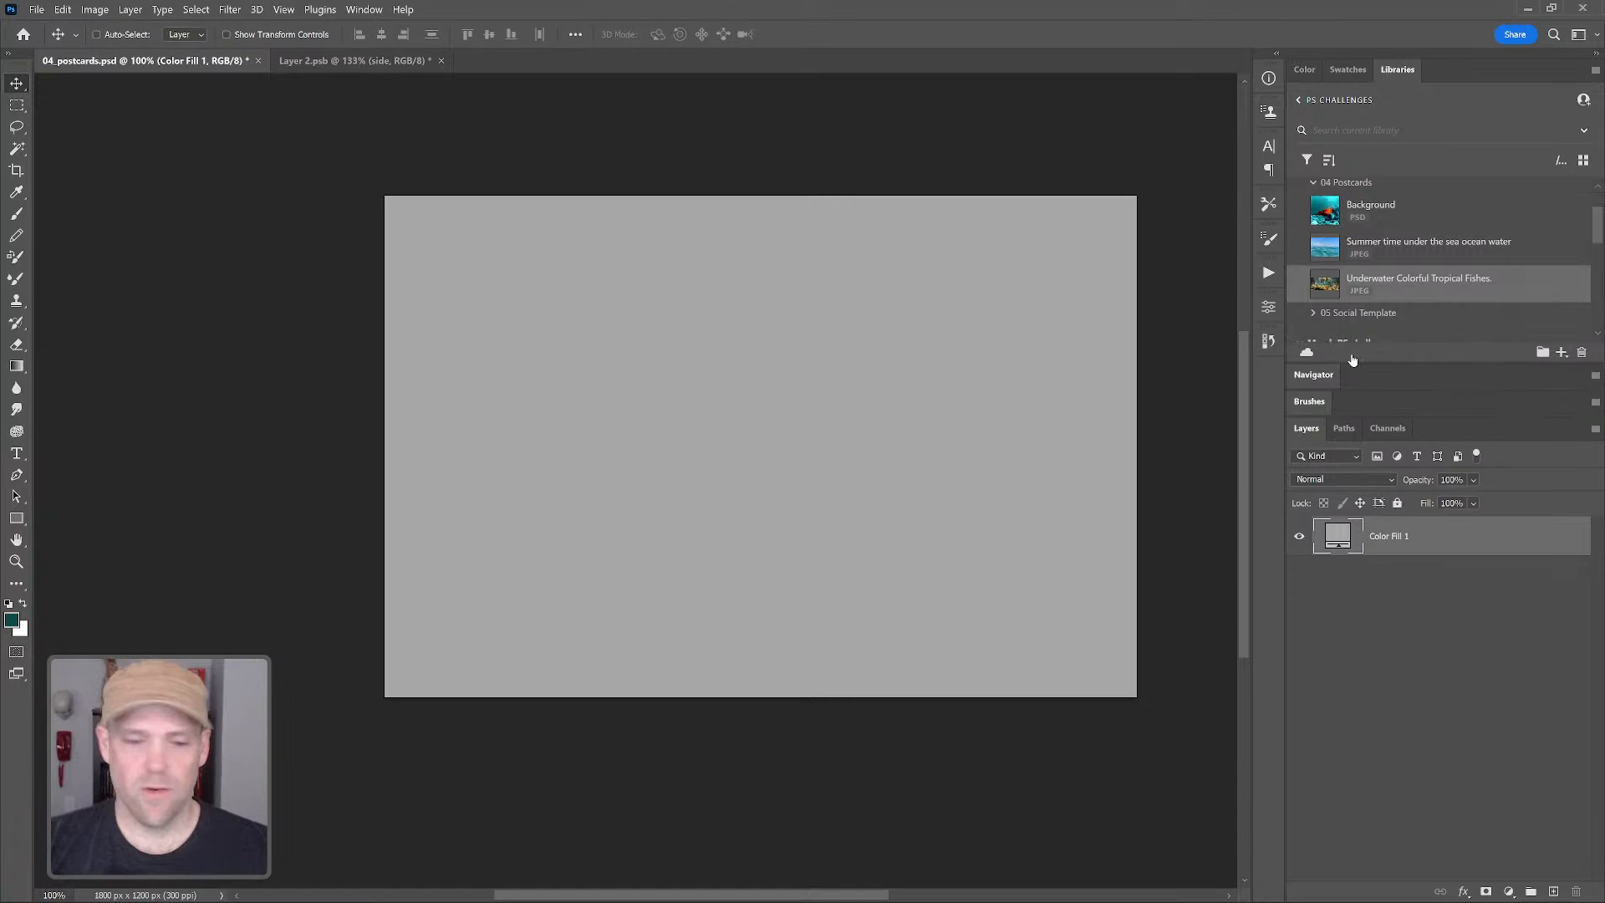
Place the library image "Underwater Colorful Tropical Fishes." in the document and rename its layer to background
drag(1324, 286, 1371, 526)
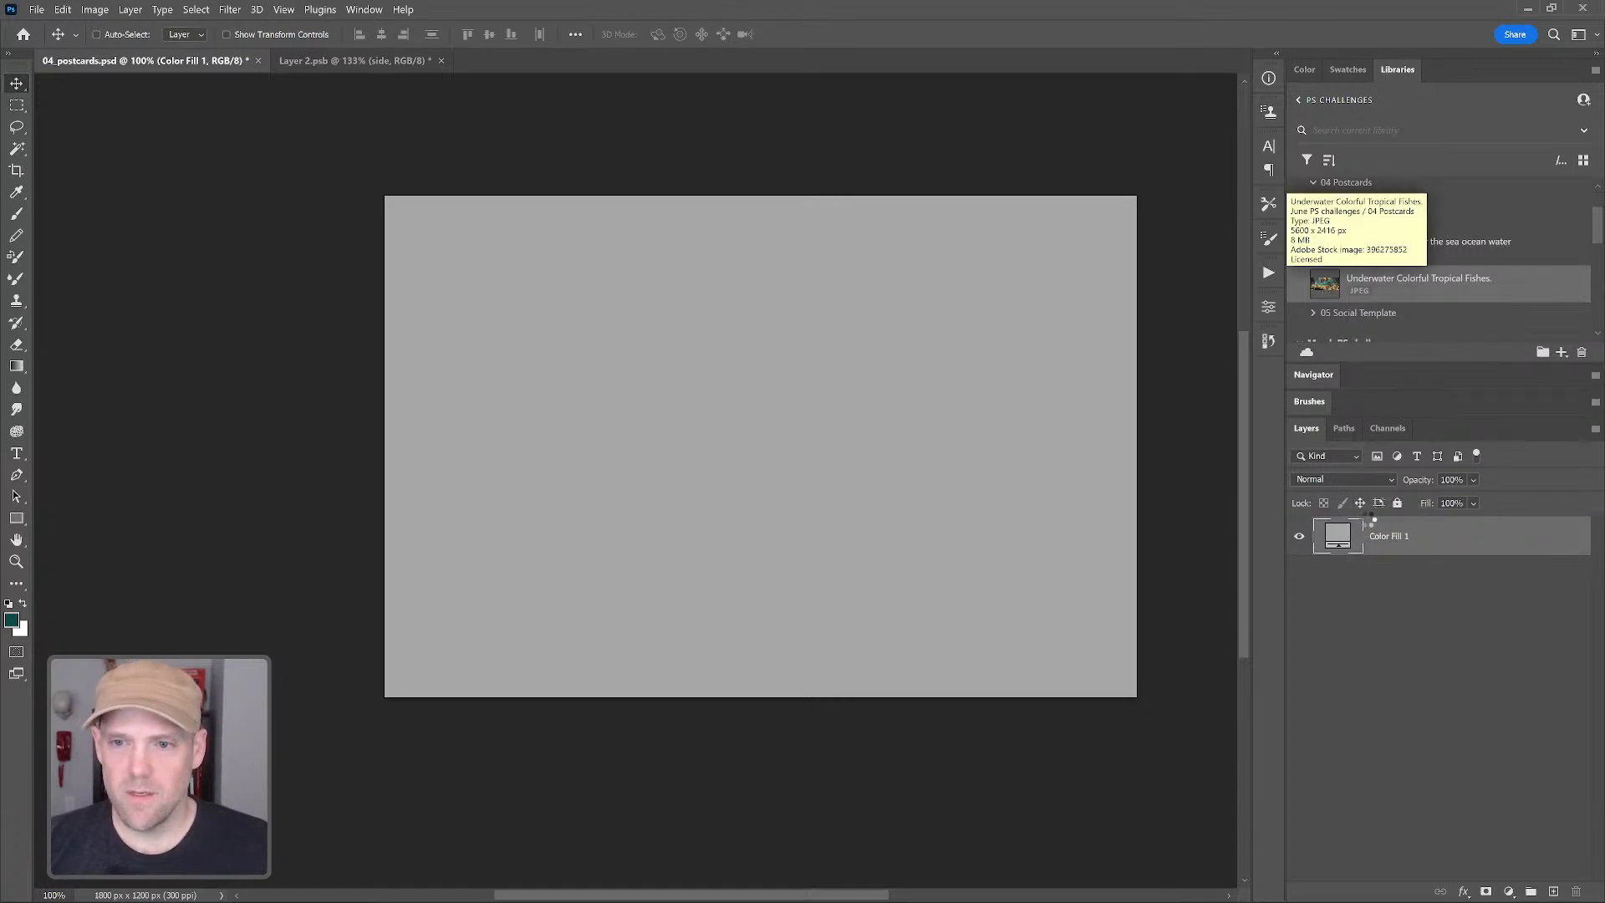
key(Return)
double_click(1400, 539)
text(bac)
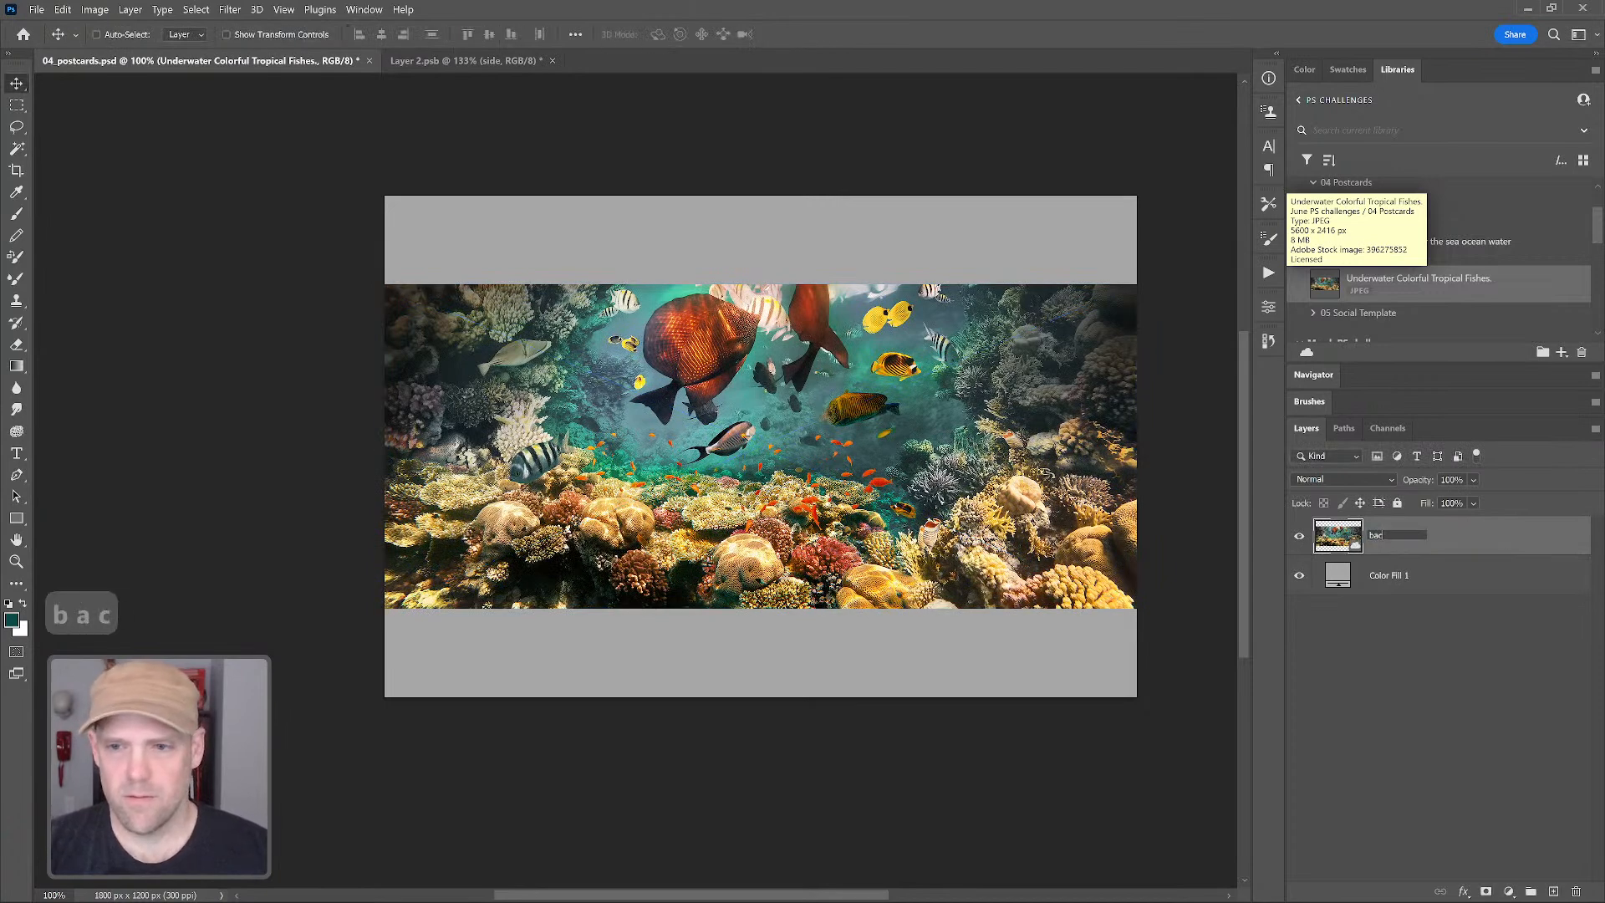
text(kground)
key(Return)
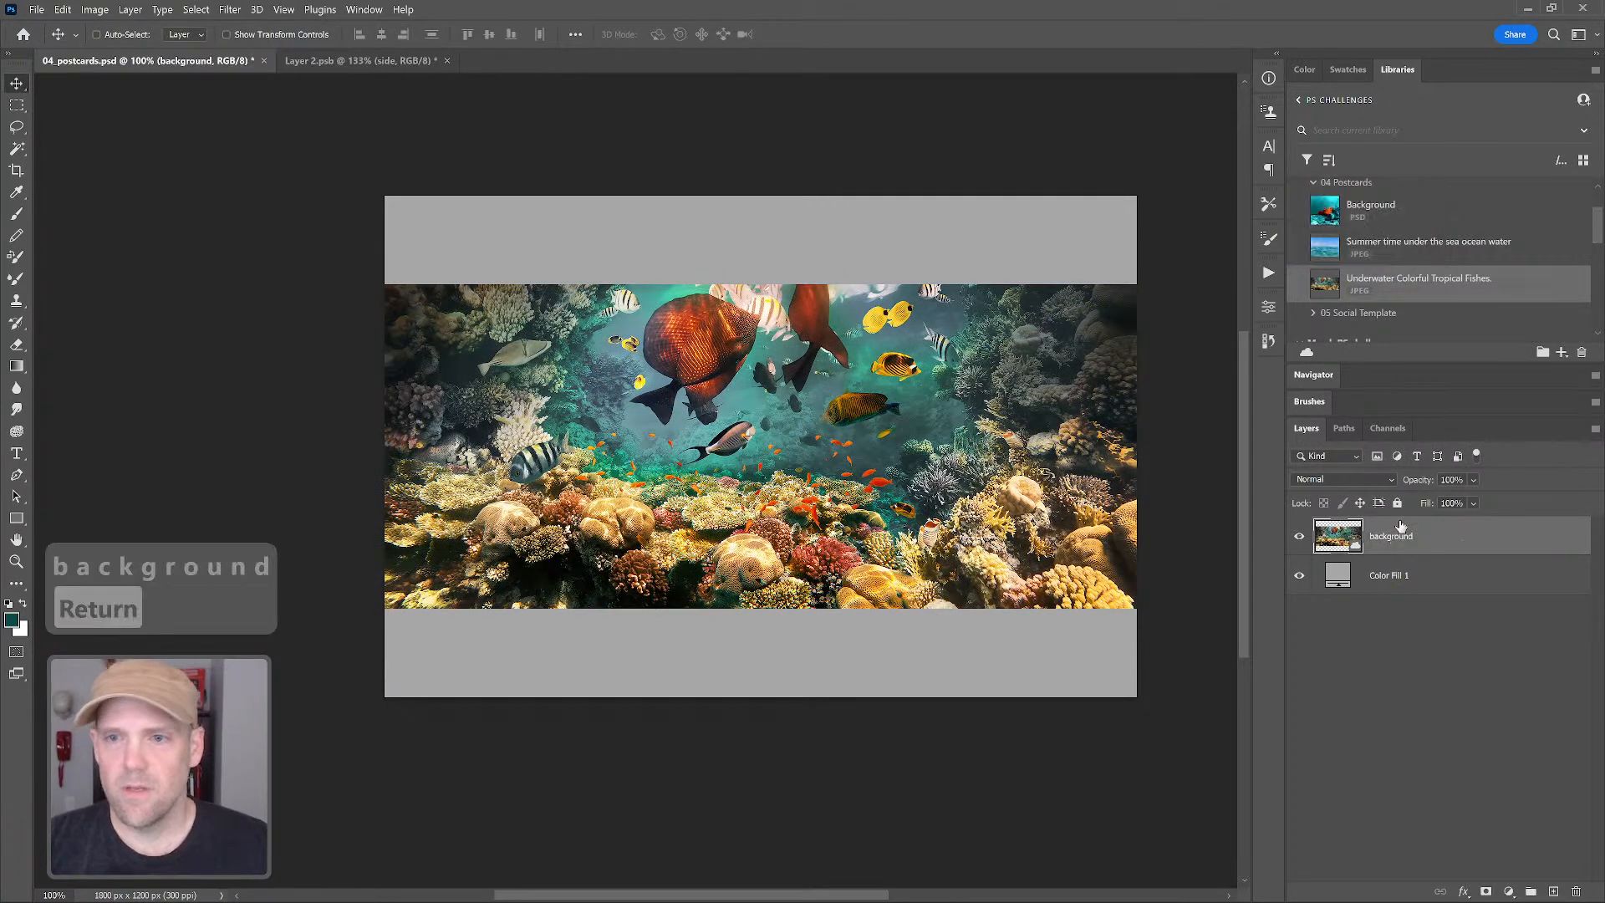
Place the library image "Summer time under the sea ocean water" above the reef image, rename its layer to foreground and hide it
drag(1392, 249, 1378, 540)
key(Return)
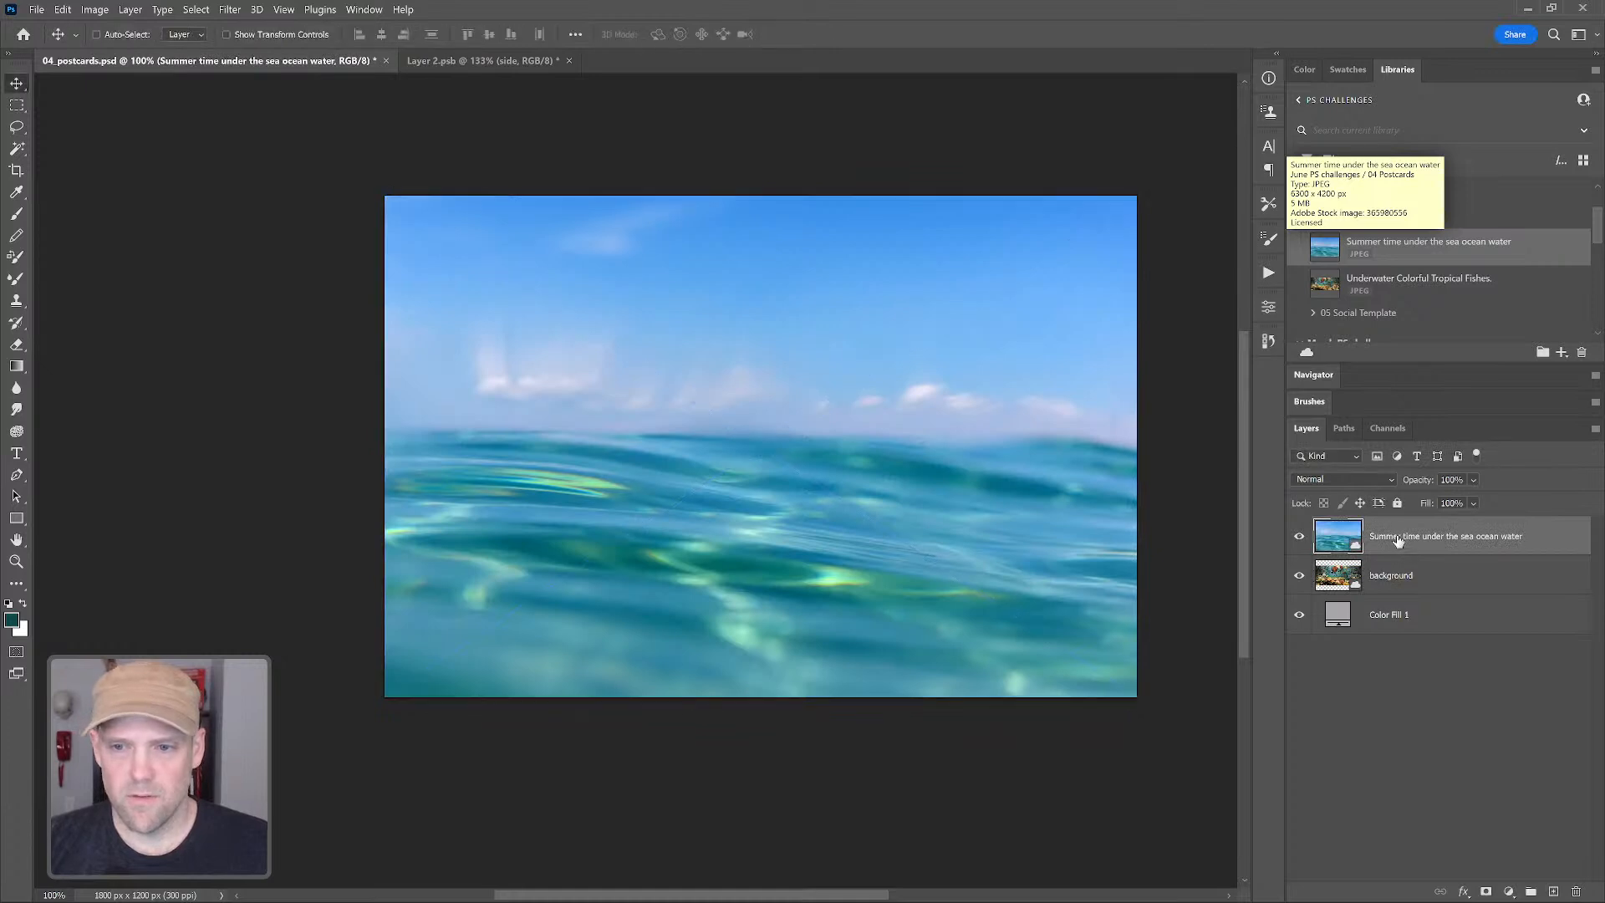
double_click(1398, 537)
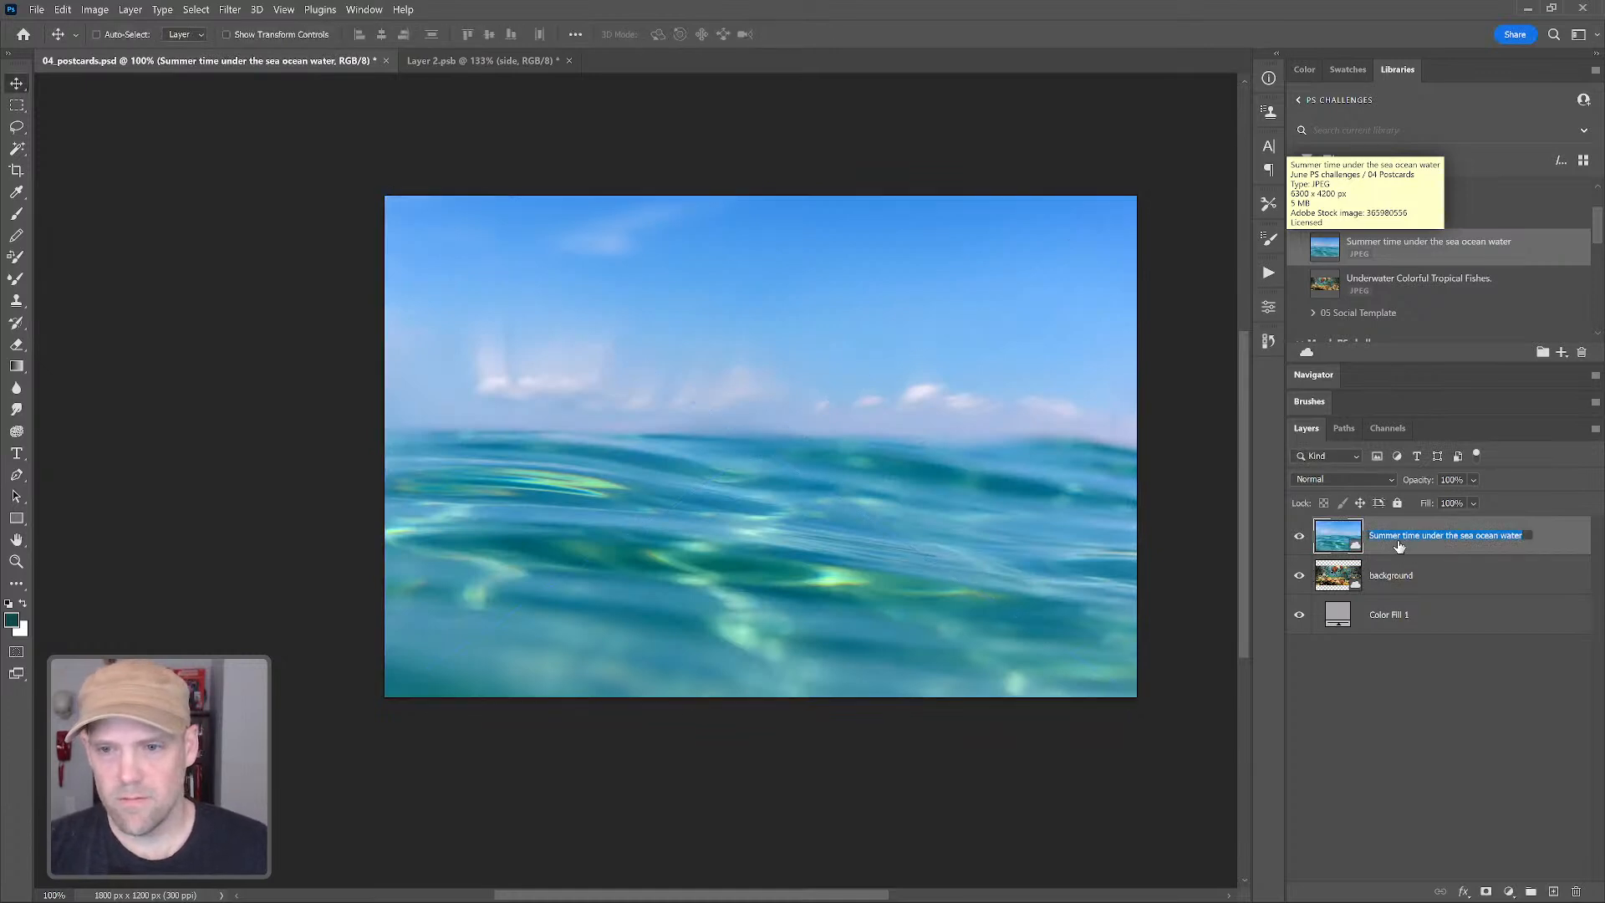
text(foreground)
key(Return)
click(1299, 536)
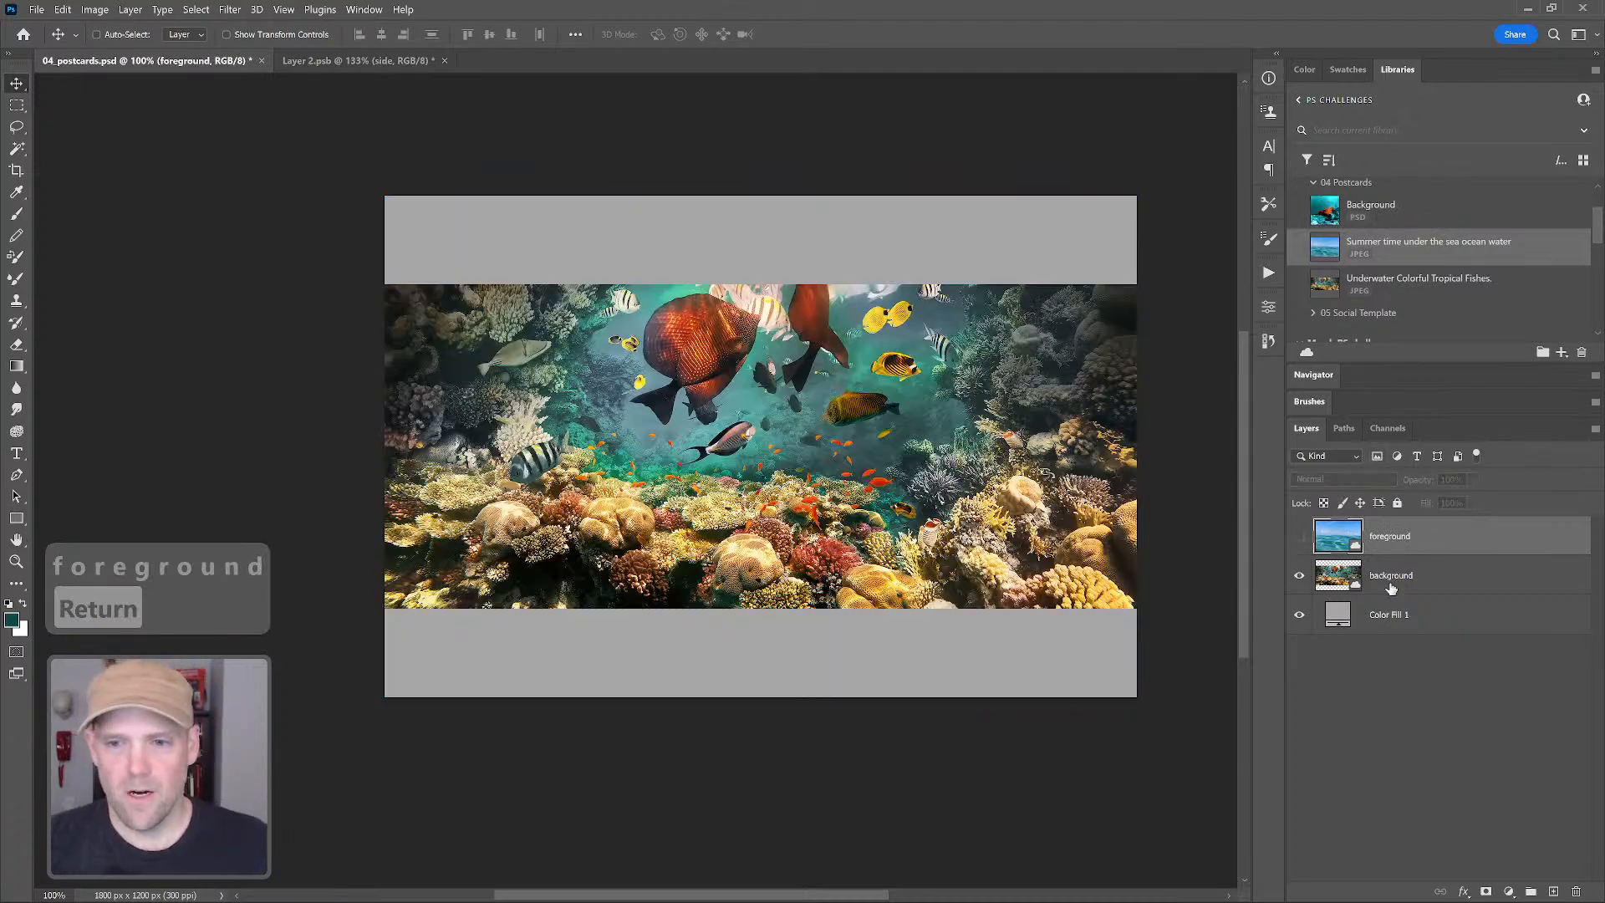
Free-transform the background layer, scaling the reef image up proportionally to about 51% to cover the canvas height
click(1391, 585)
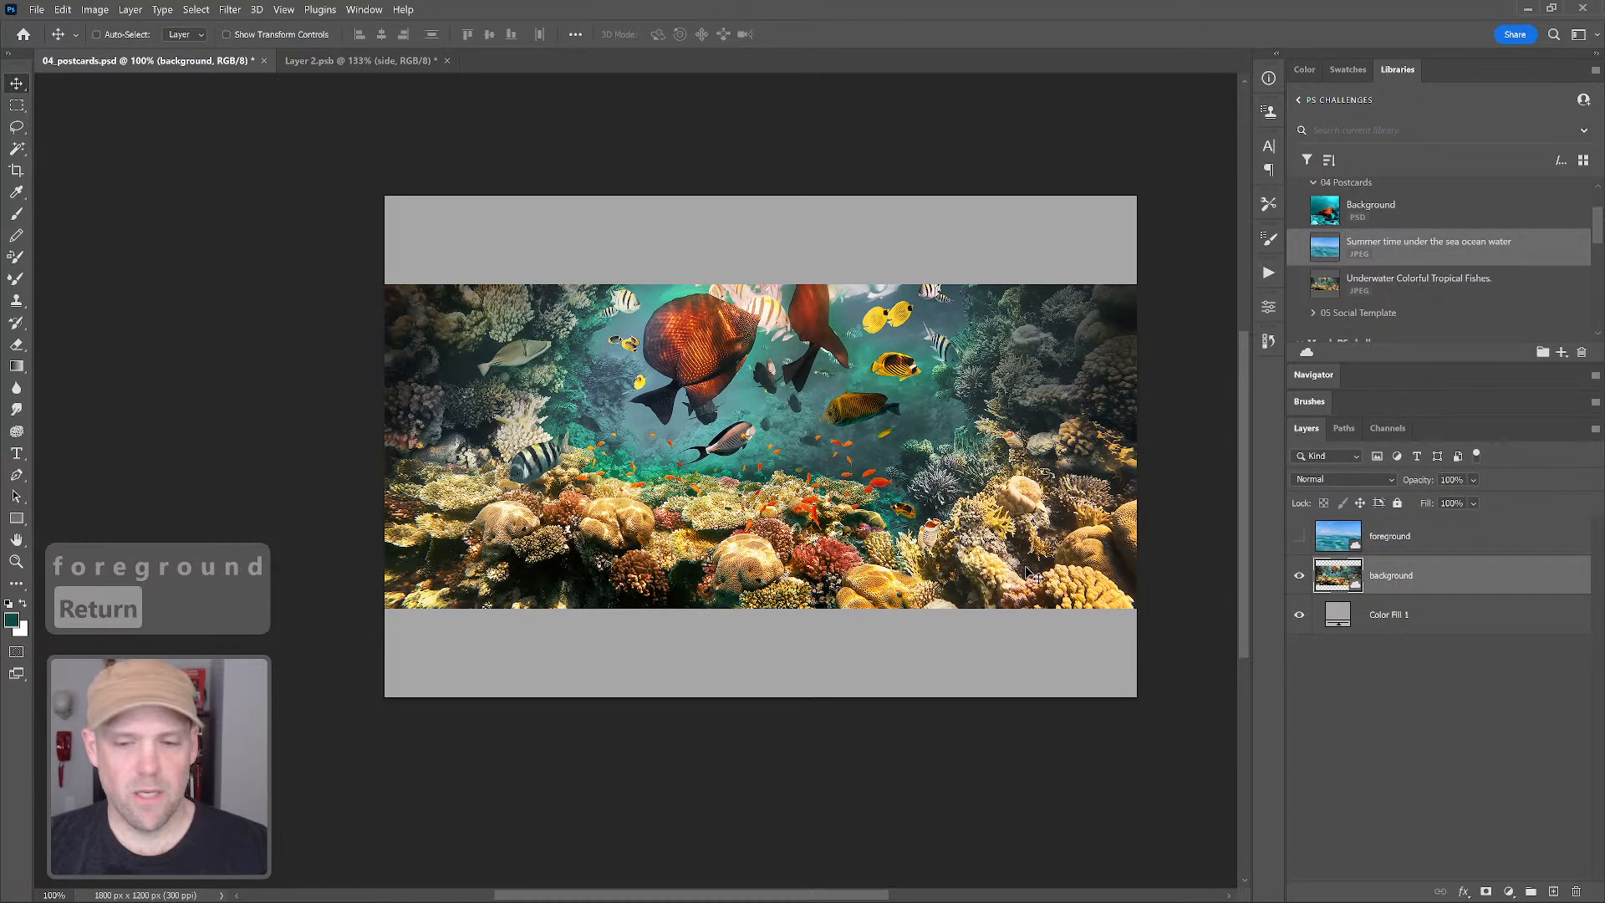
key(ctrl)
key(ctrl+t)
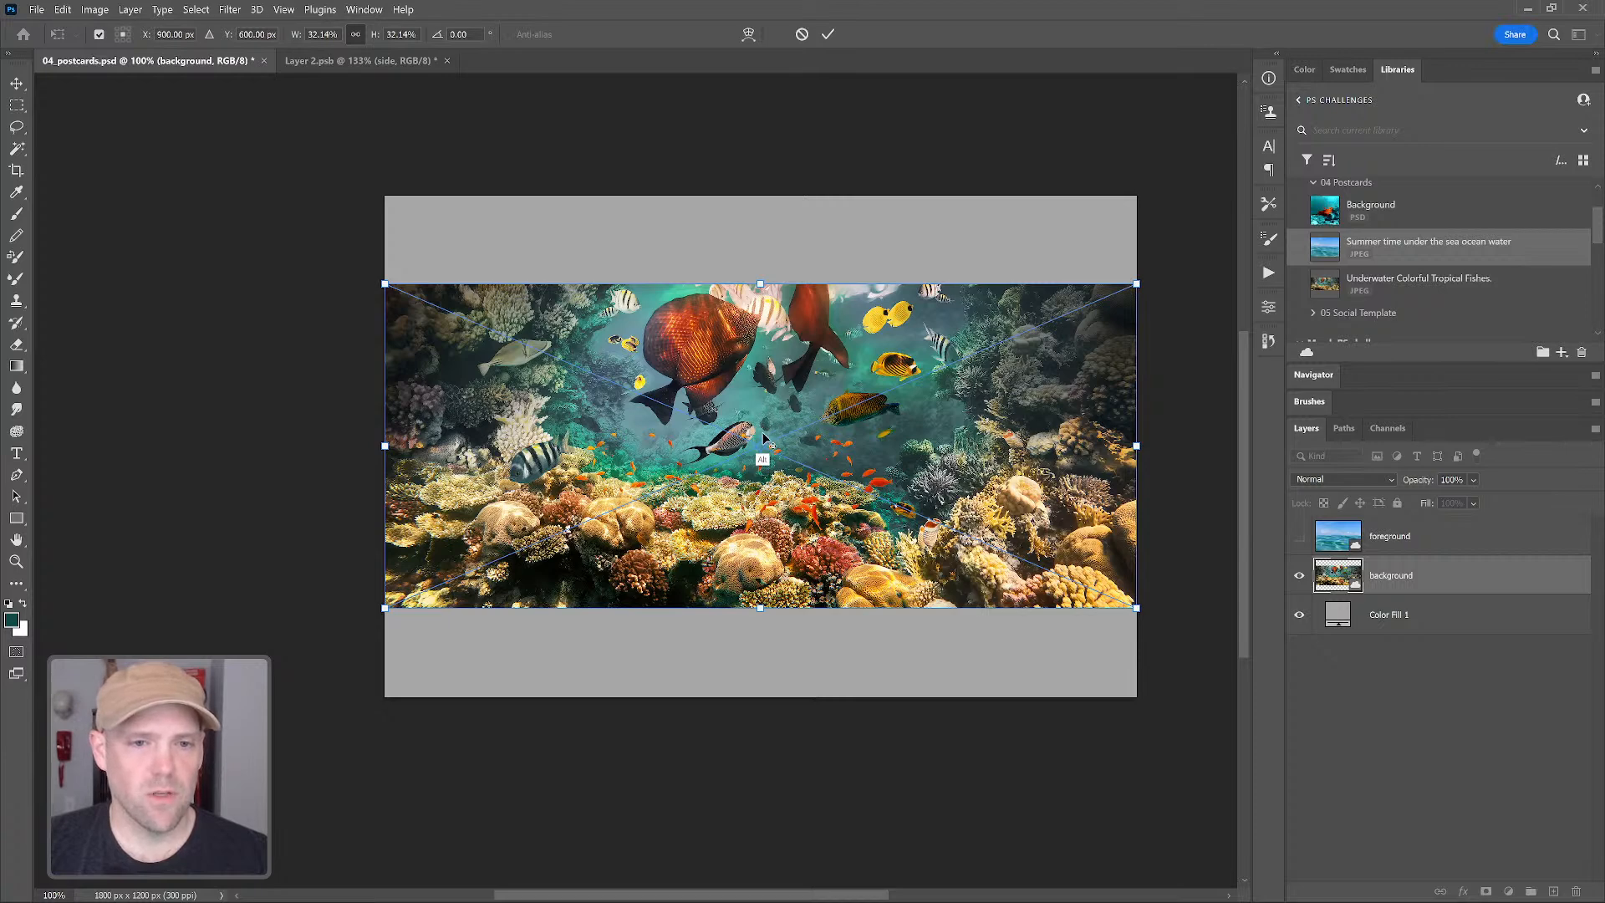
alt+click(766, 377)
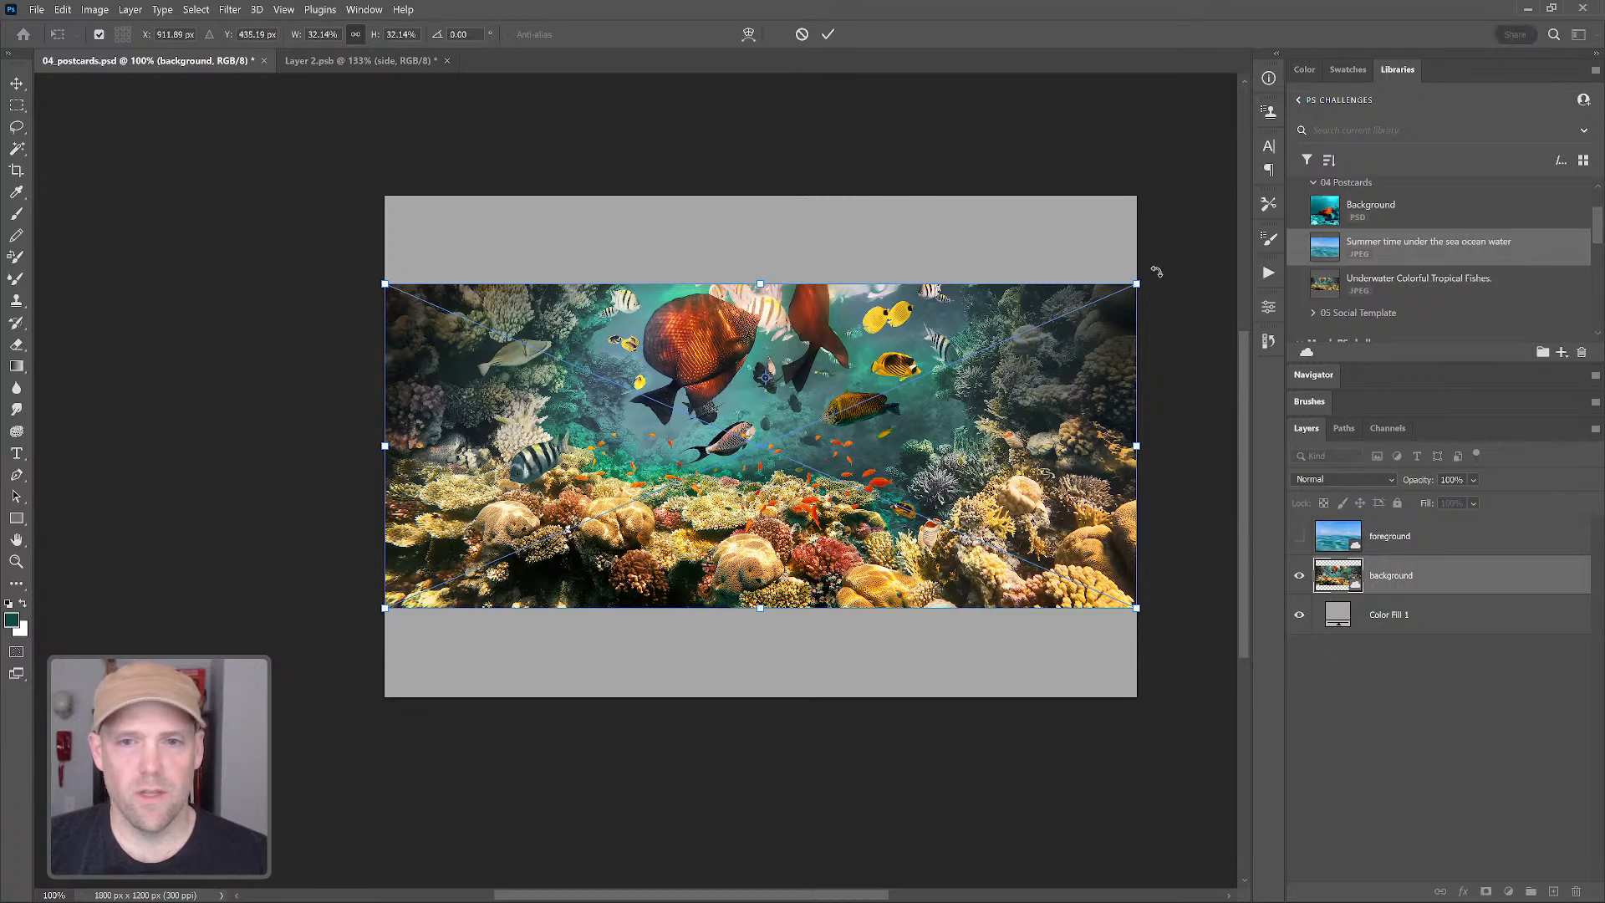
drag(1144, 275, 1106, 198)
key(ctrl+z)
key(ctrl+z)
drag(384, 608, 158, 704)
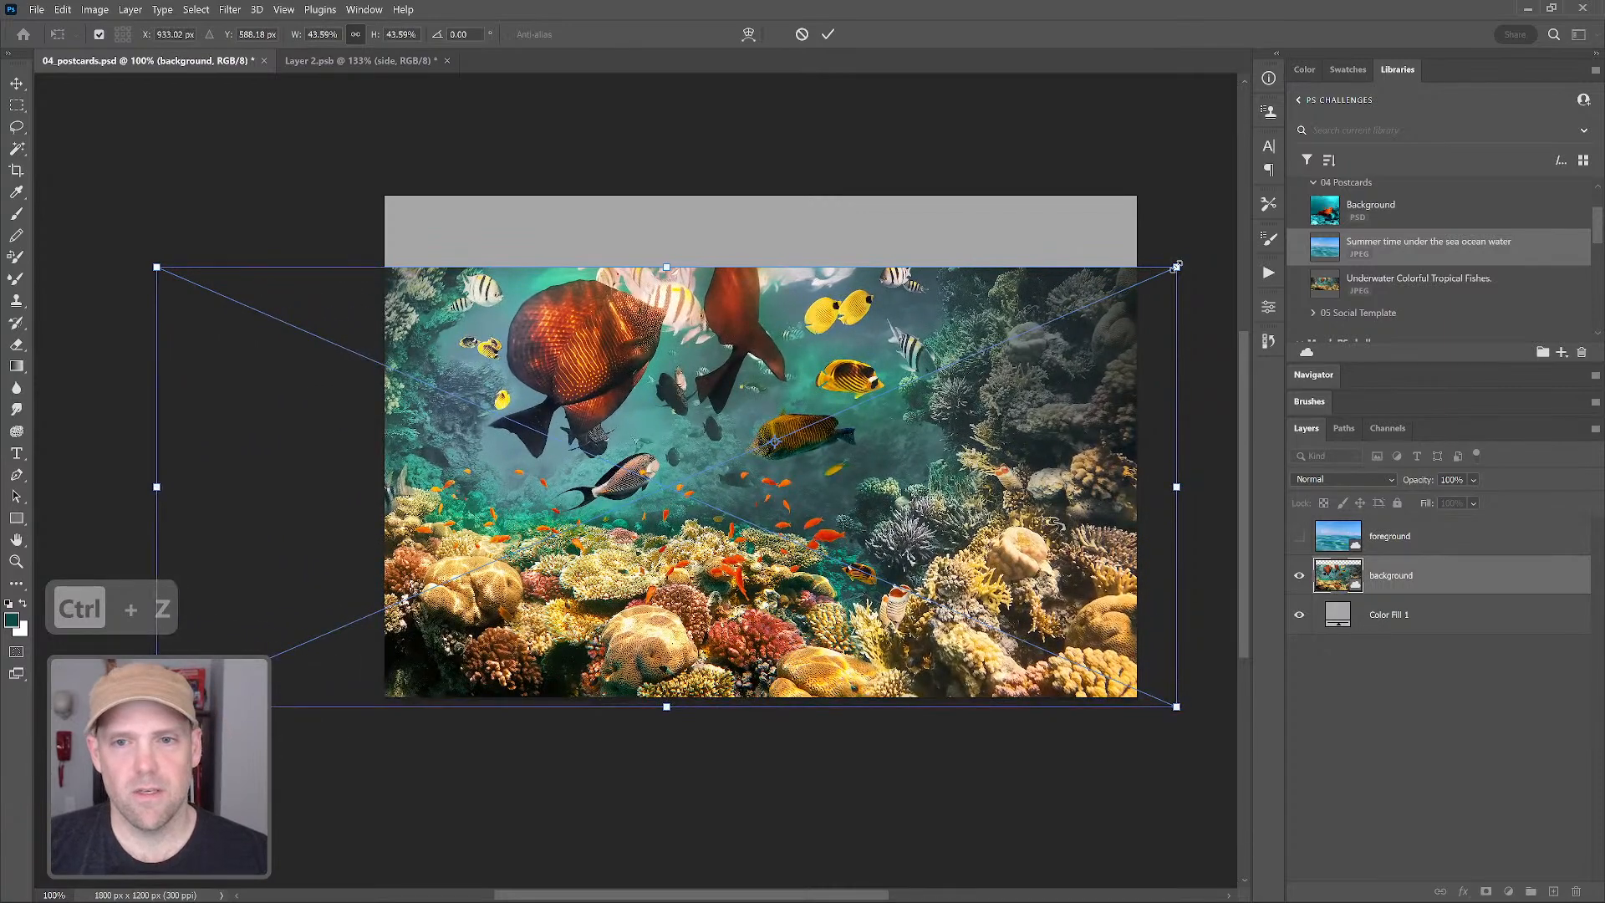
drag(1176, 267, 1121, 154)
key(ctrl+z)
Reposition the enlarged reef image, fine-tune its upper and lower edges to fill the canvas, and apply the transform
drag(721, 452, 859, 425)
mouse_move(831, 483)
mouse_down()
mouse_move(843, 474)
mouse_move(828, 487)
mouse_up()
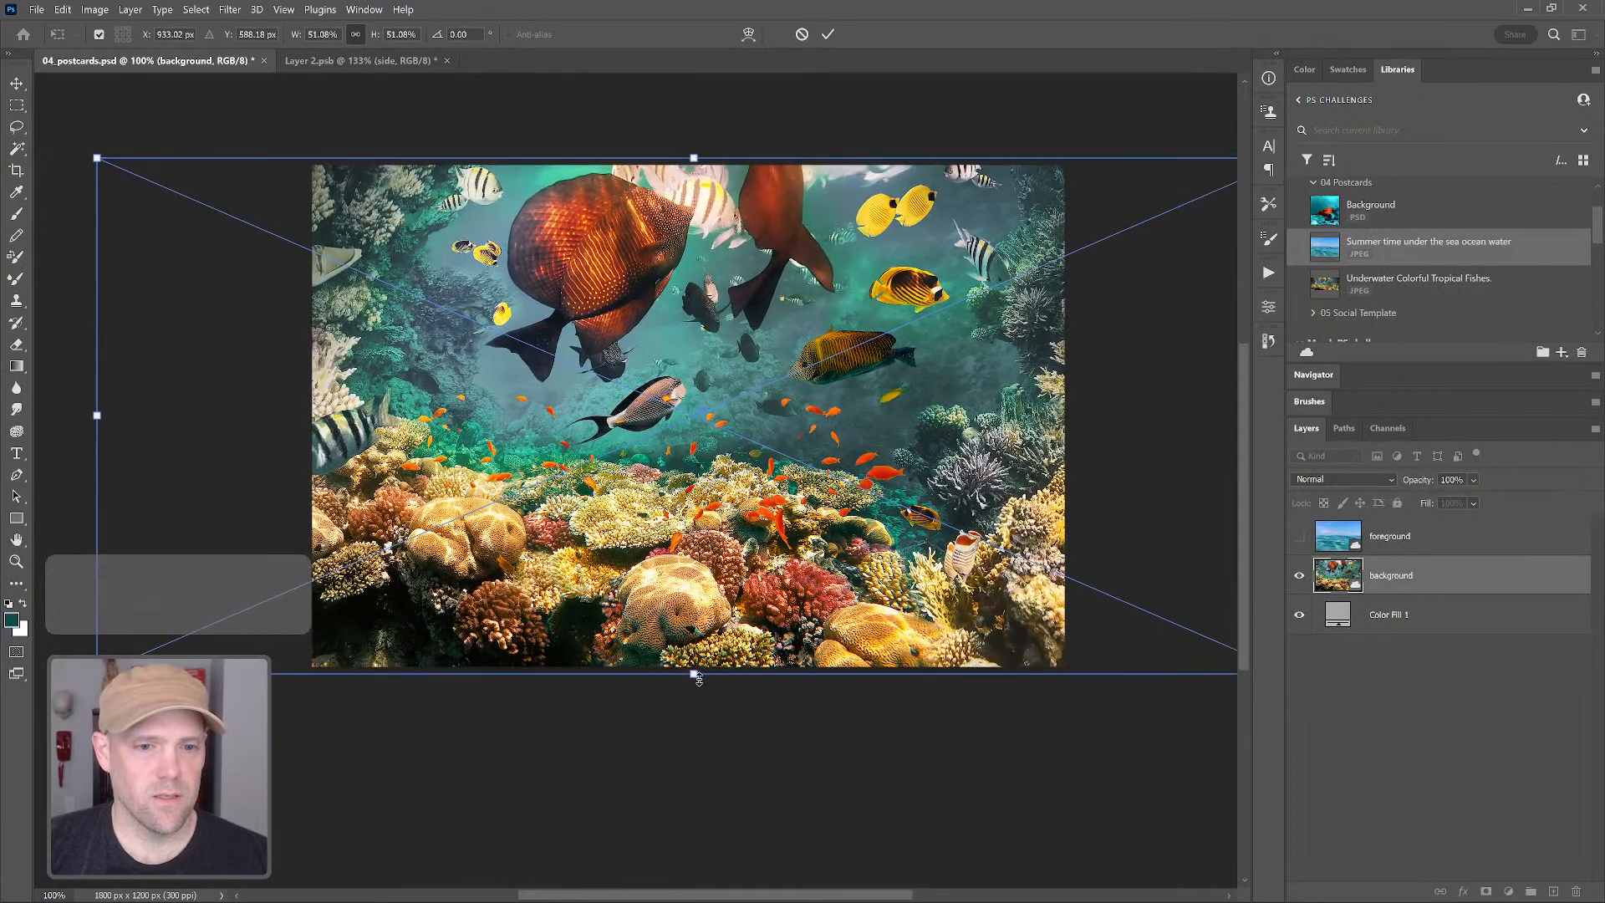
drag(693, 674, 693, 666)
drag(696, 153, 694, 157)
key(Down)
key(Left)
key(Down)
key(Down)
key(Return)
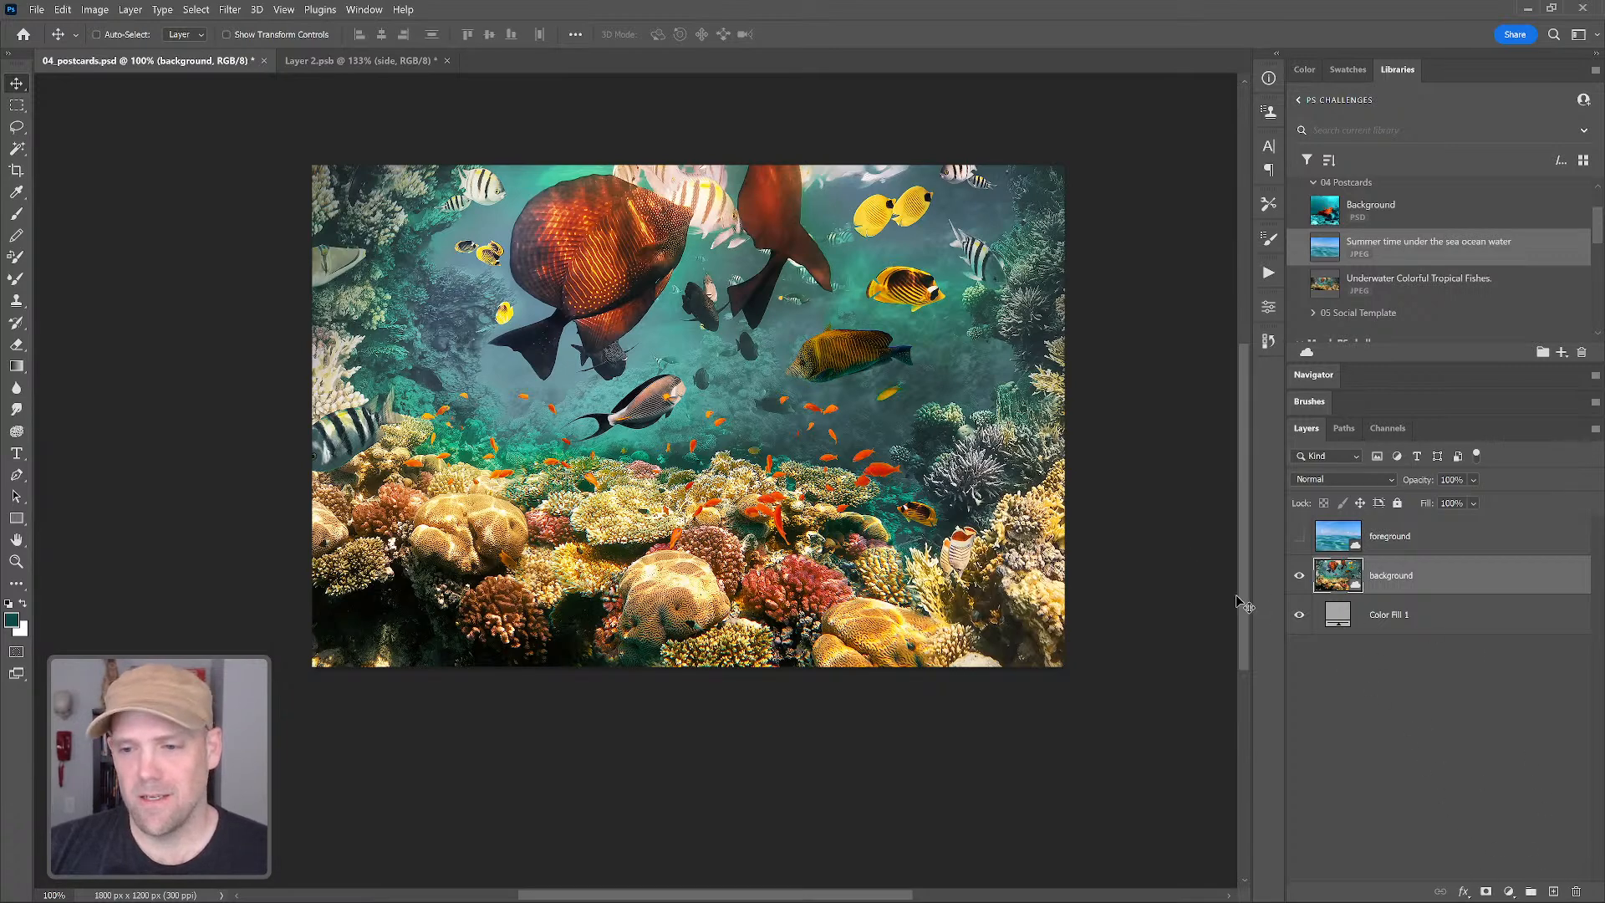
Insert a new point-text layer near the centre of the reef image with the Type tool
key(t)
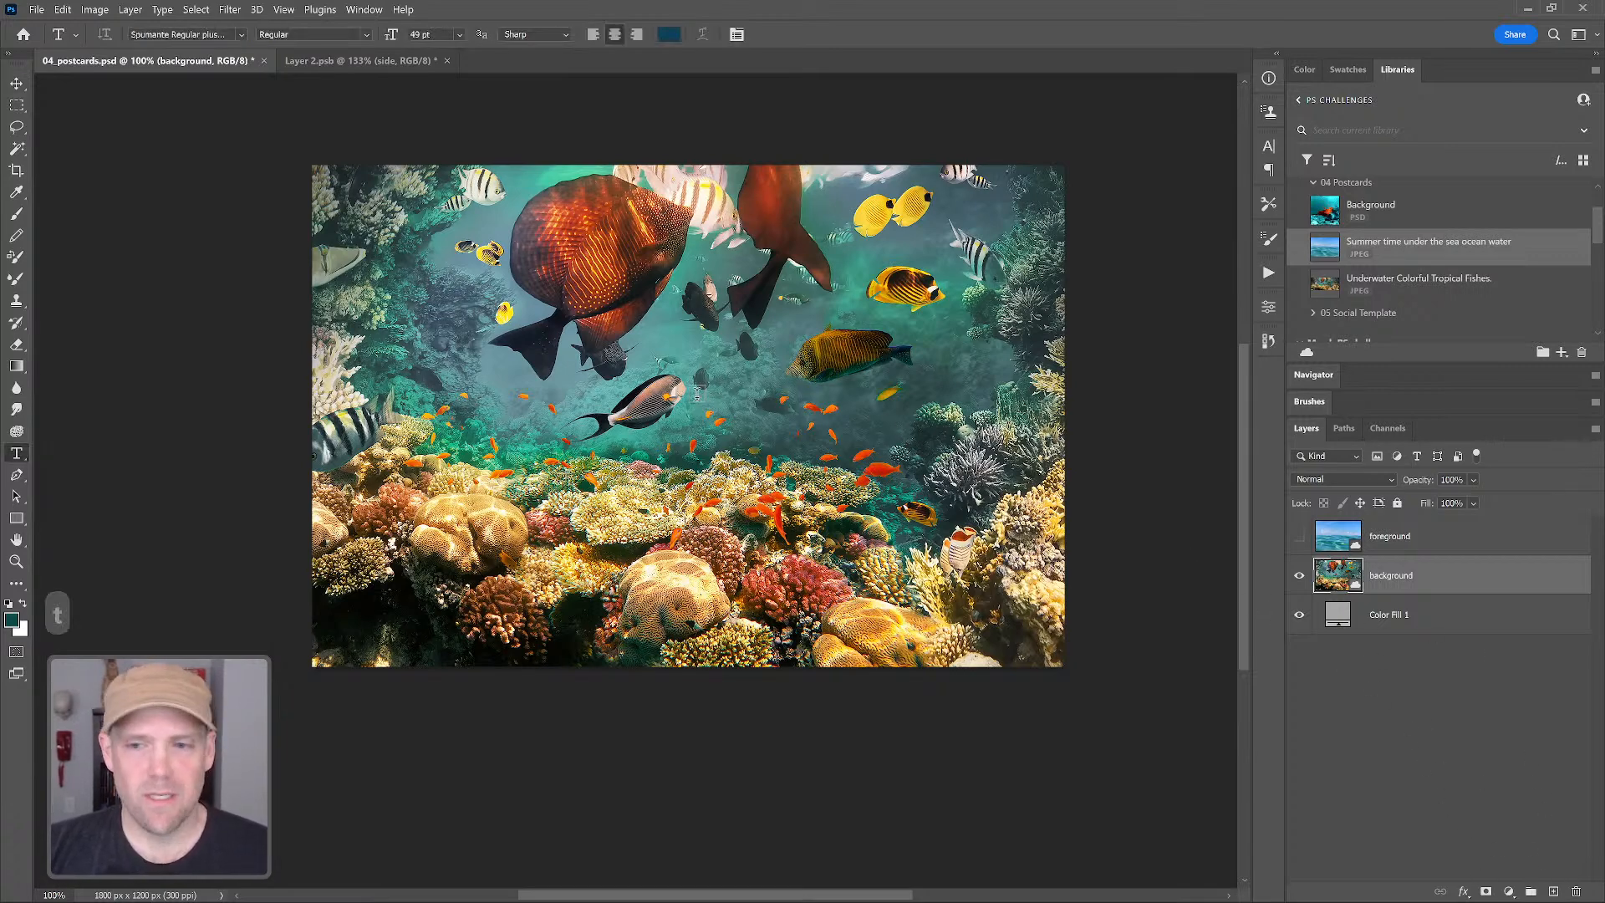
click(732, 413)
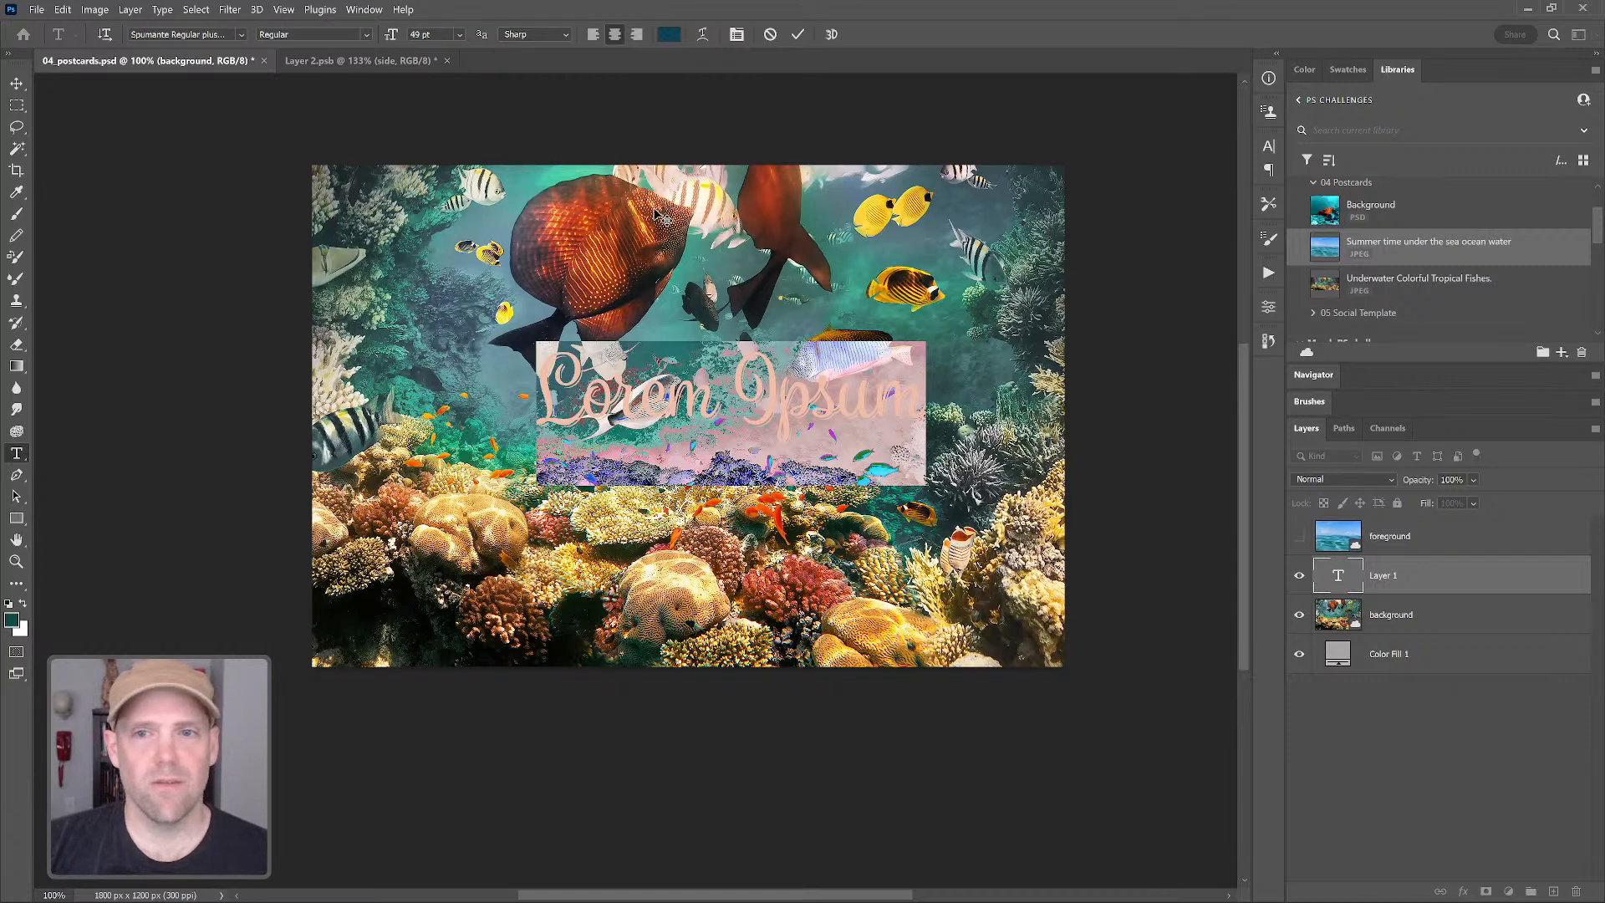
click(241, 34)
key(Up)
key(Up)
key(Up)
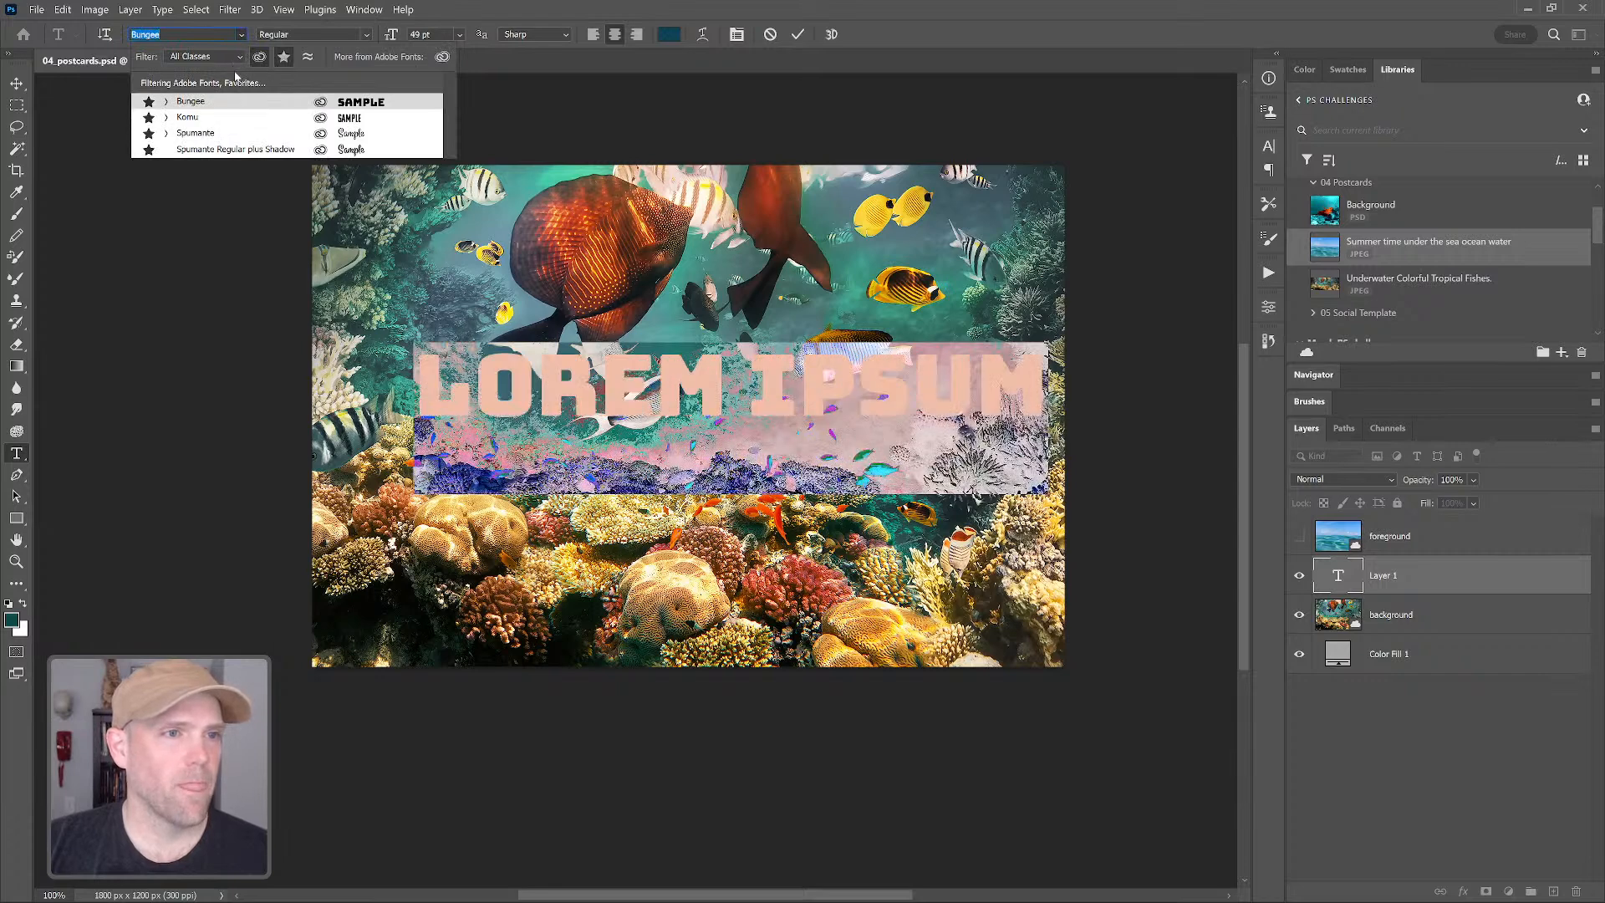
click(260, 57)
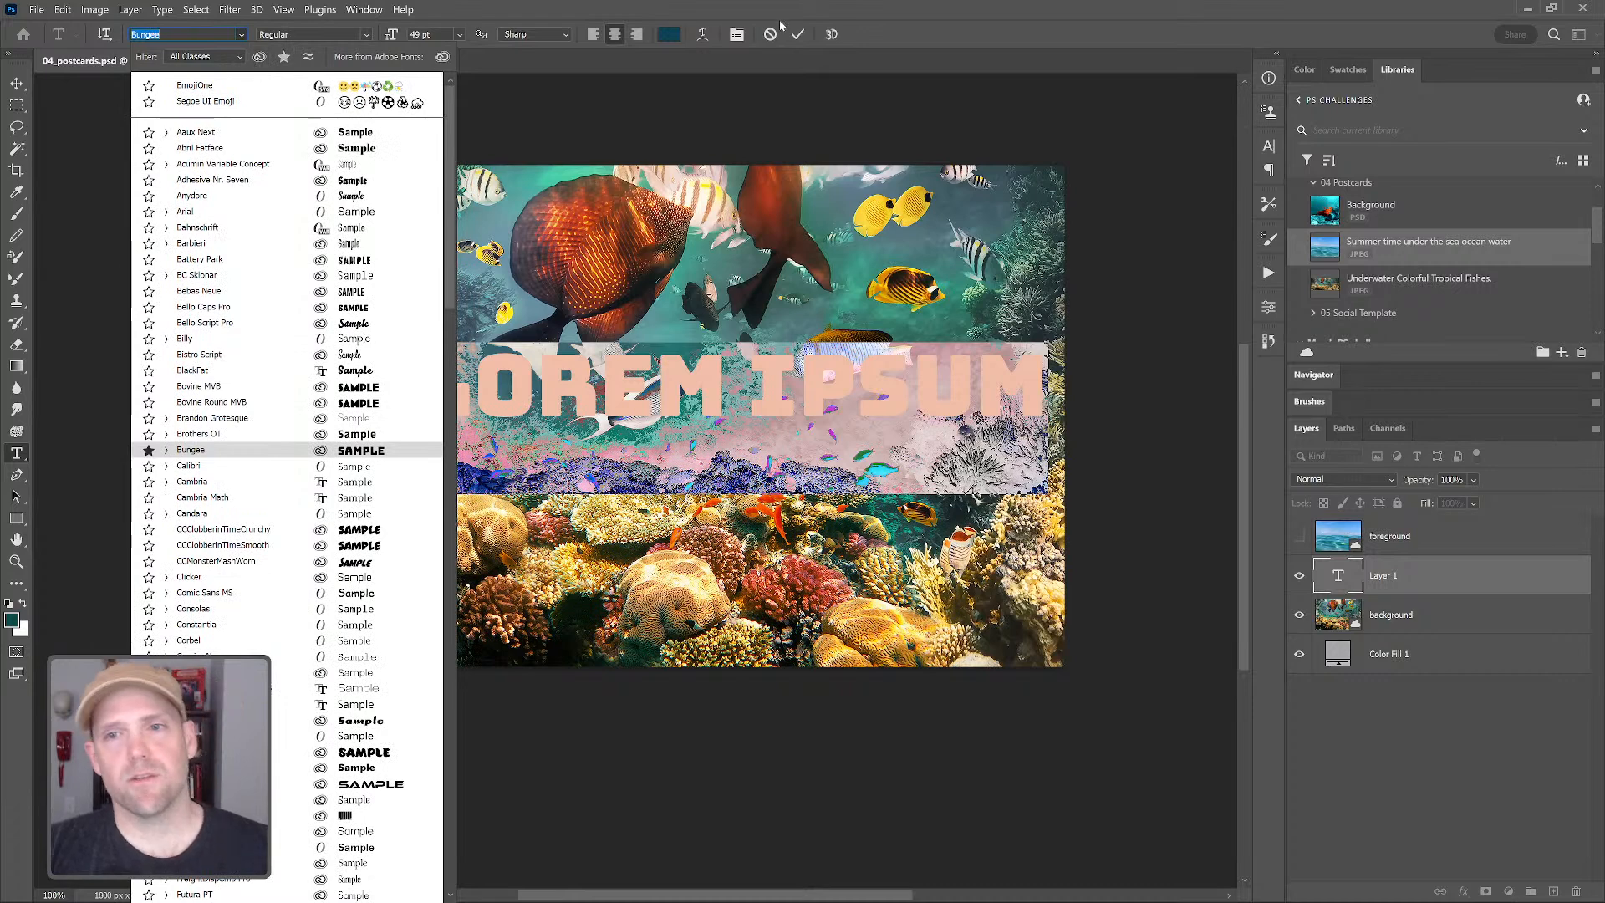
key(Down)
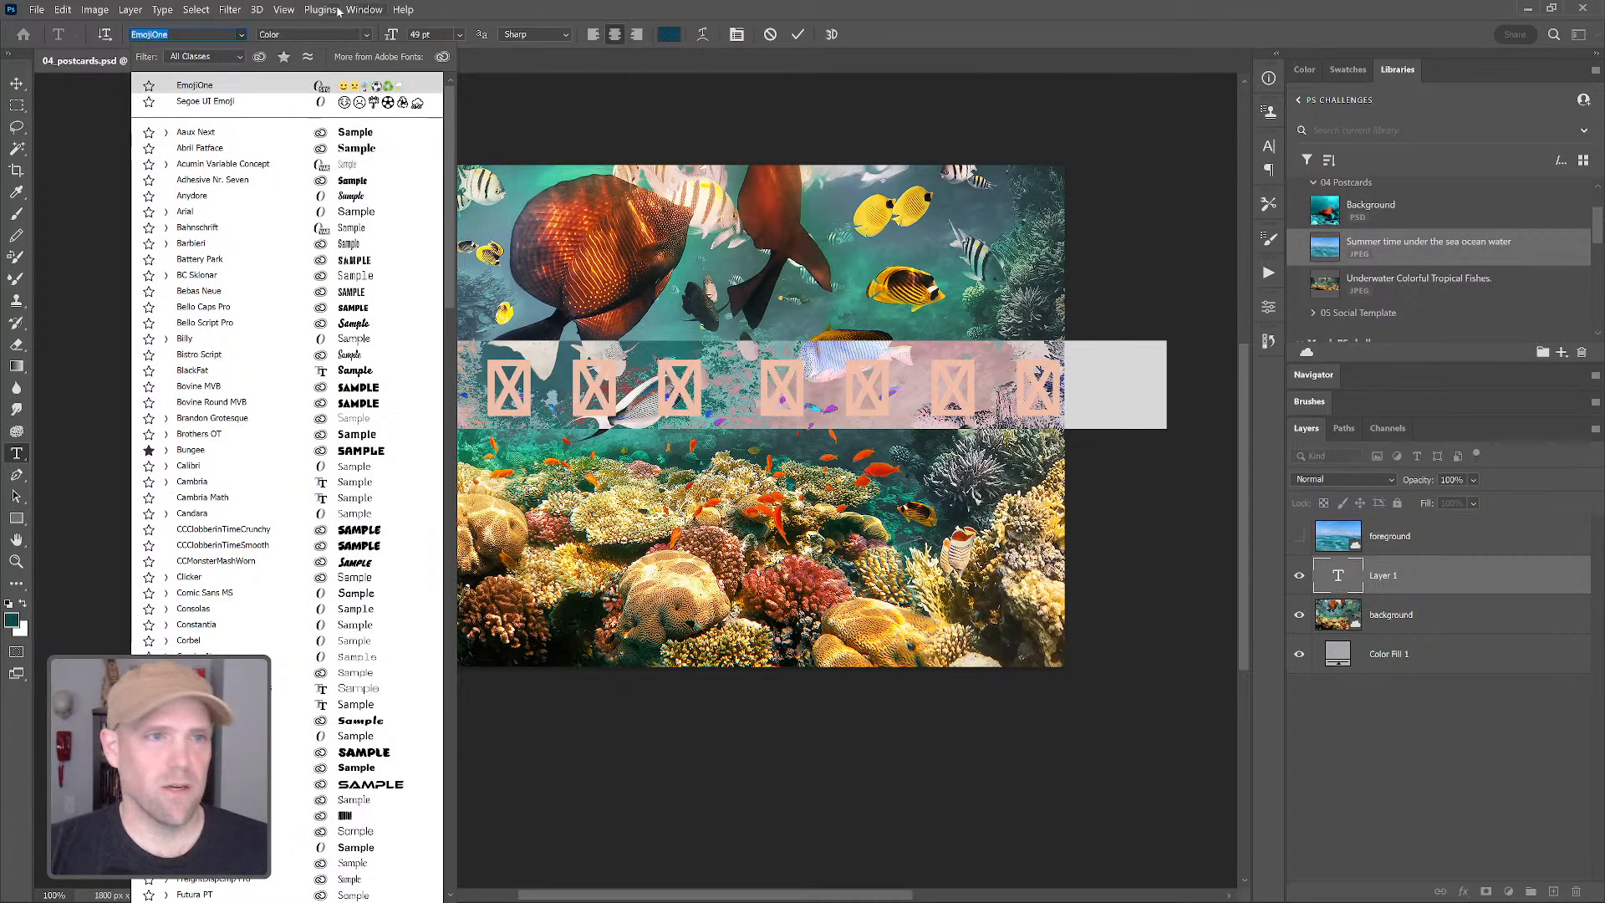
key(Escape)
Filter the character fonts to Adobe Fonts favorites and set the text's font to Bungee
click(363, 10)
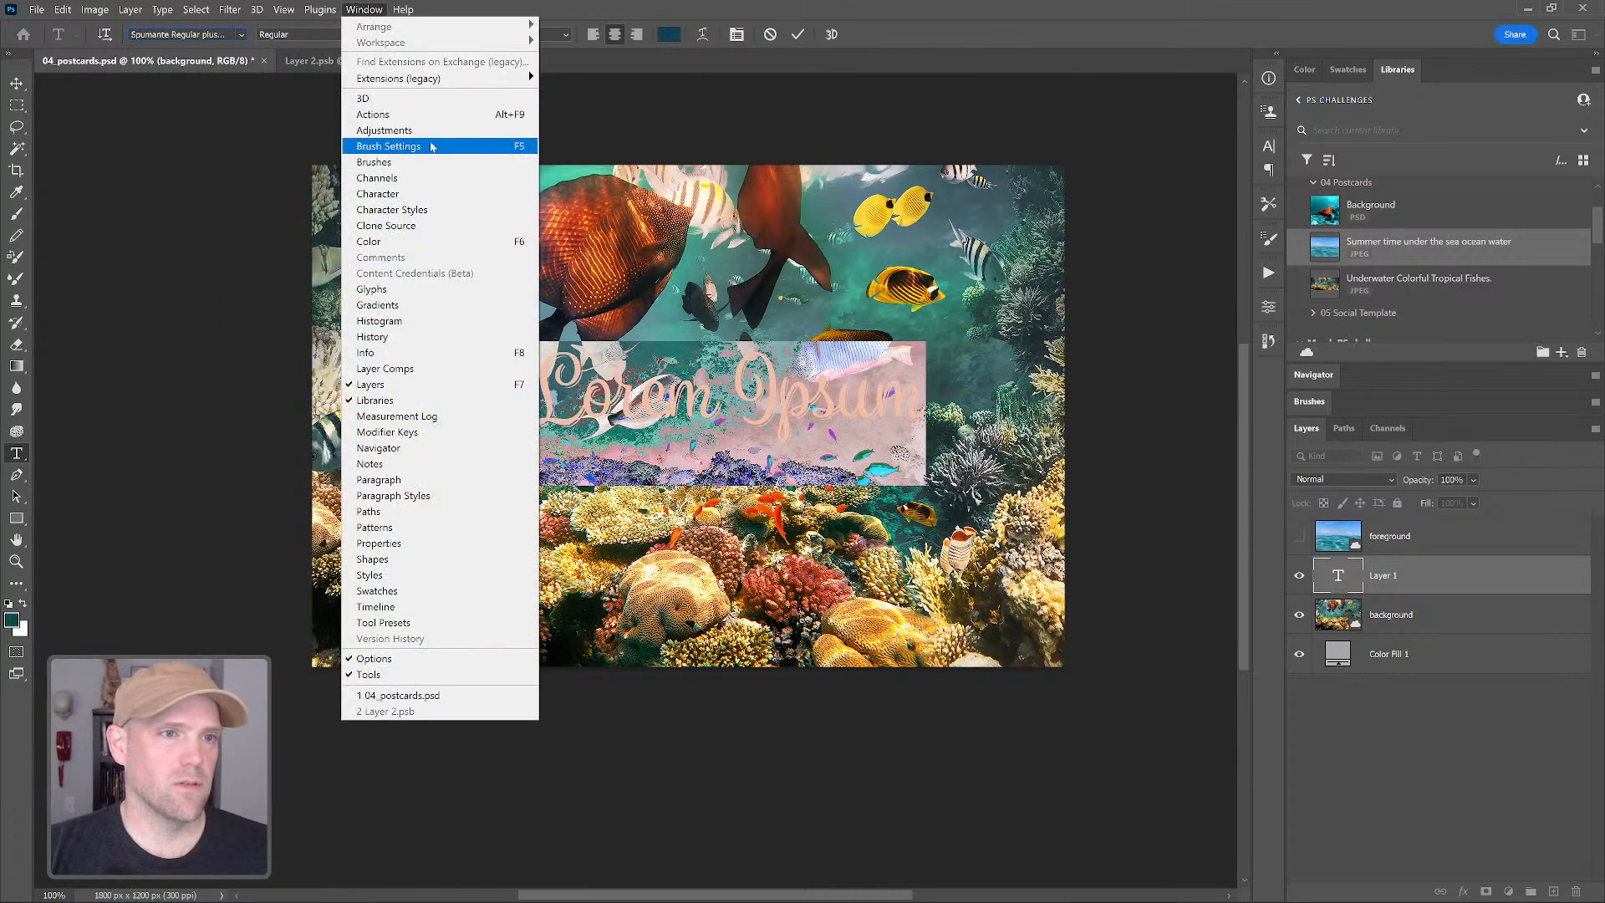
click(404, 193)
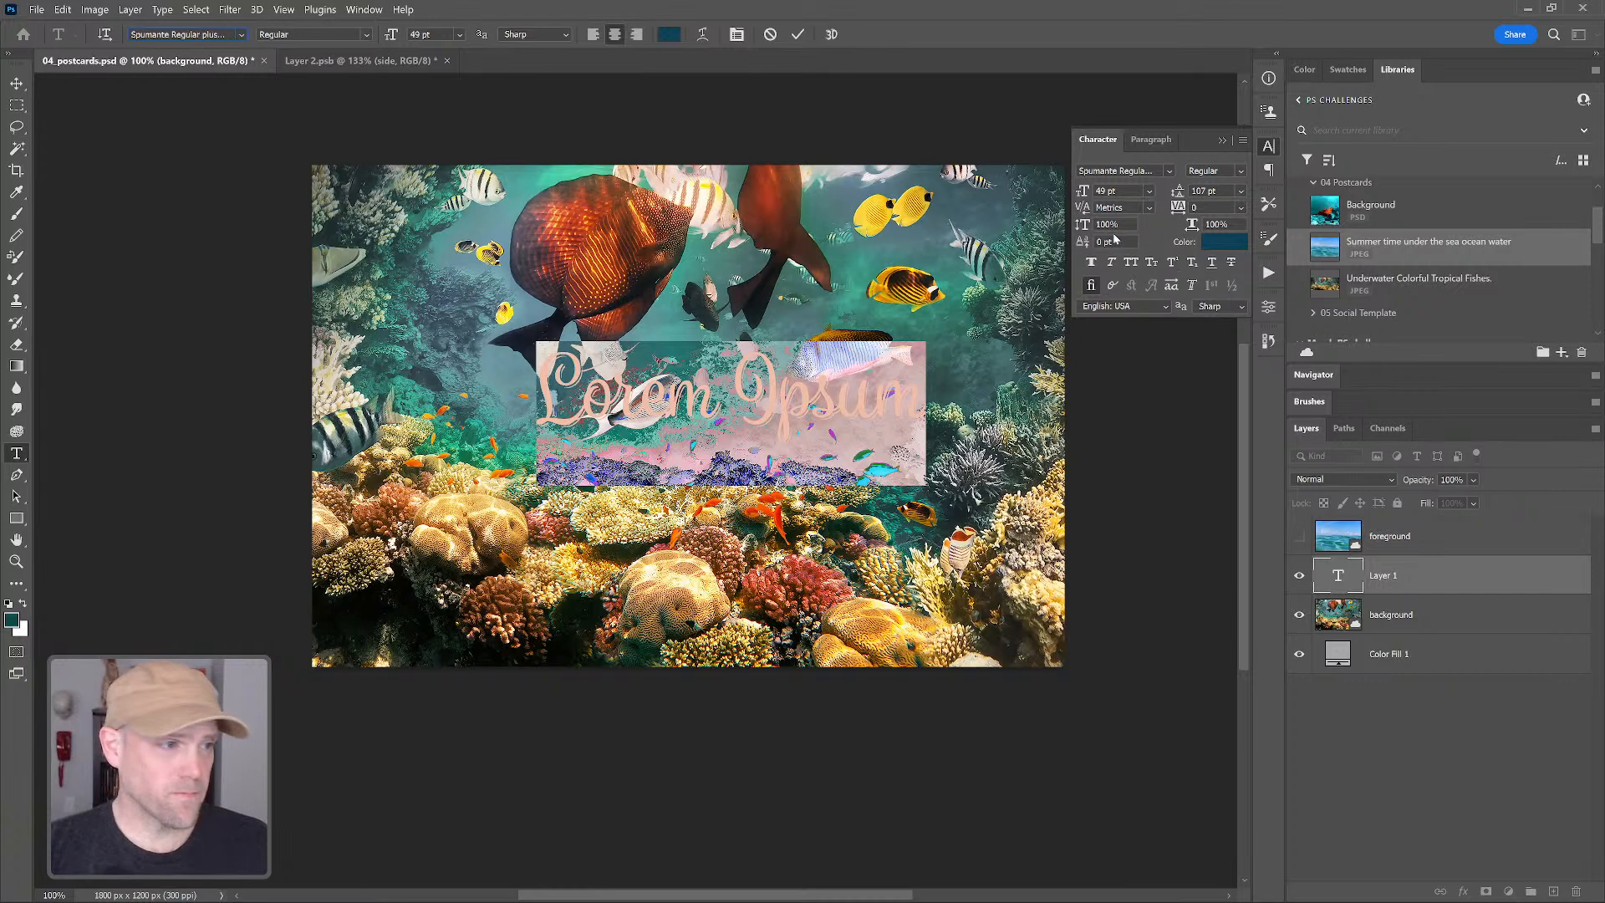
click(1169, 172)
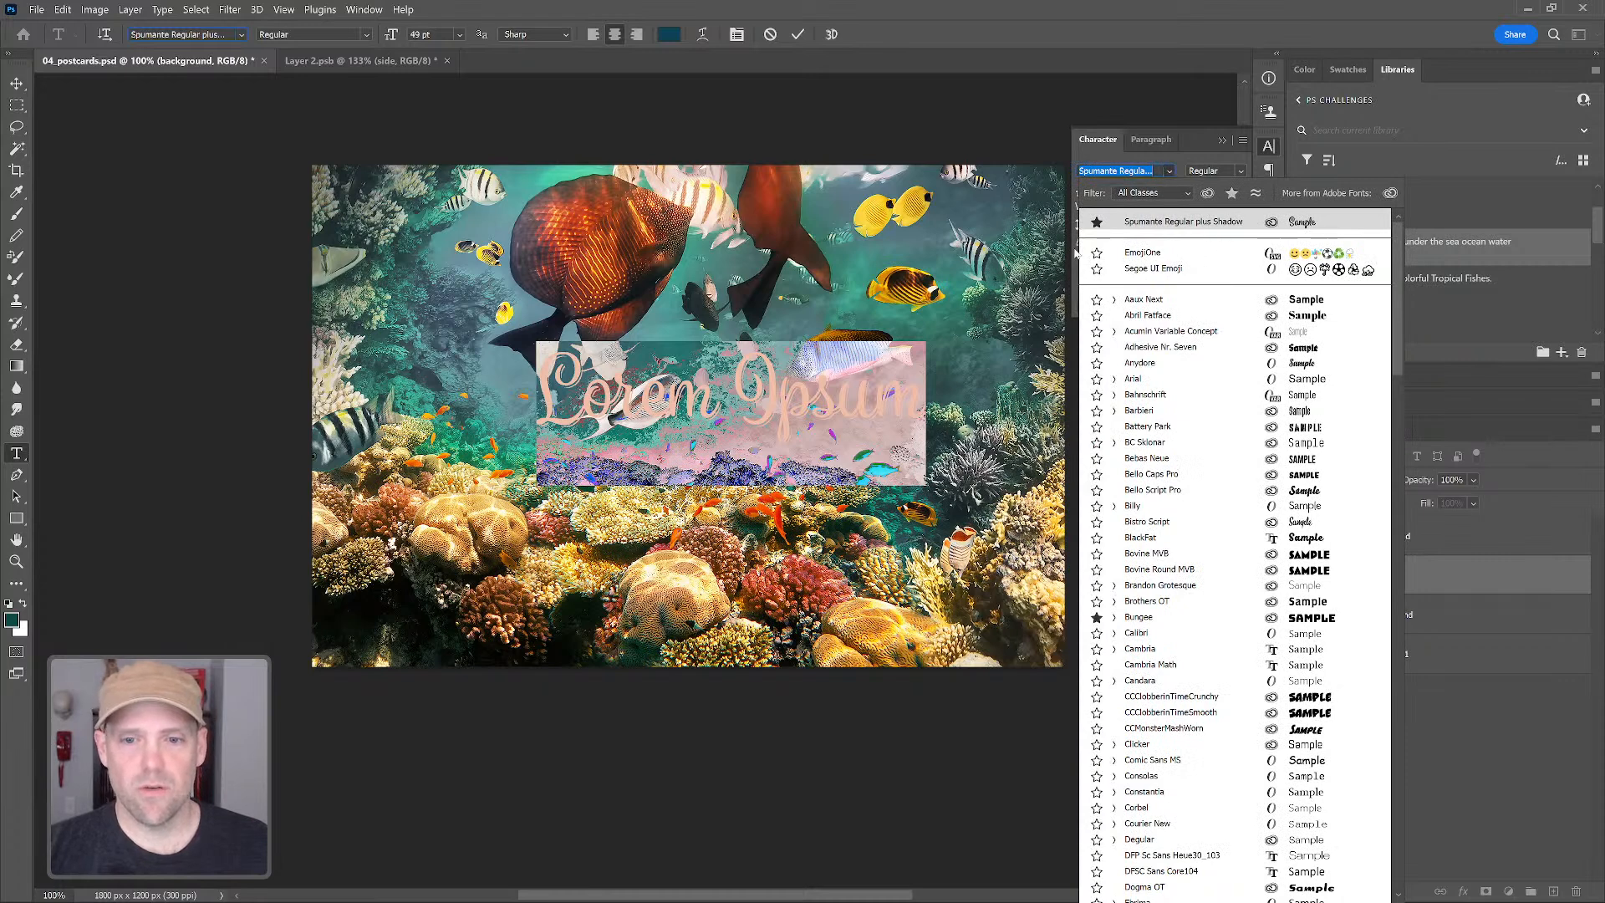
click(1210, 196)
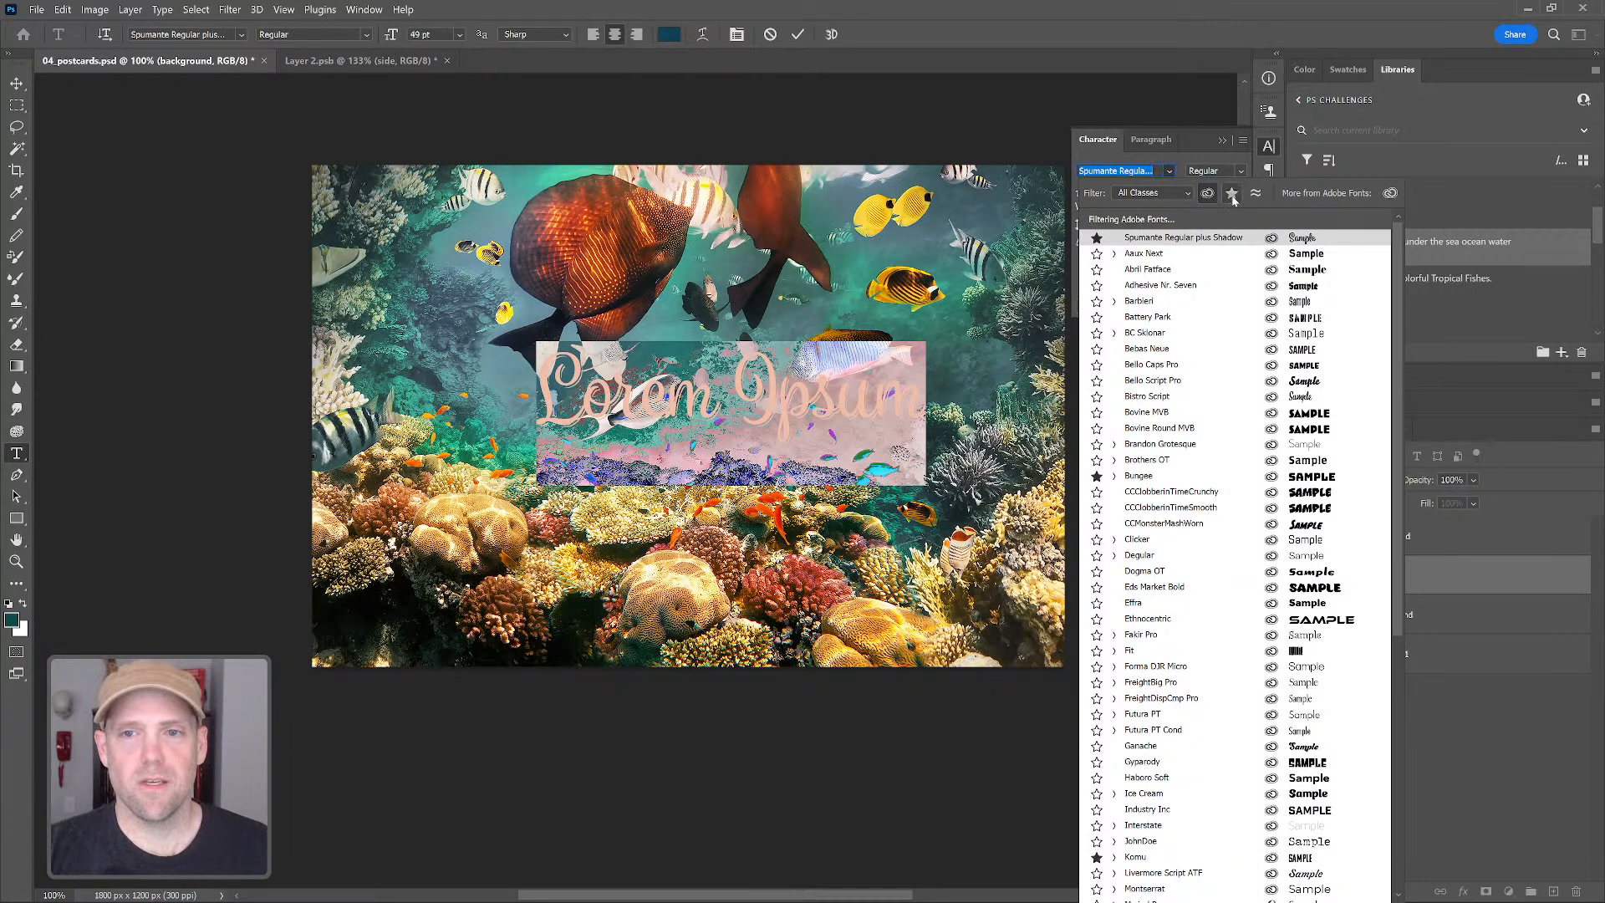
click(1233, 197)
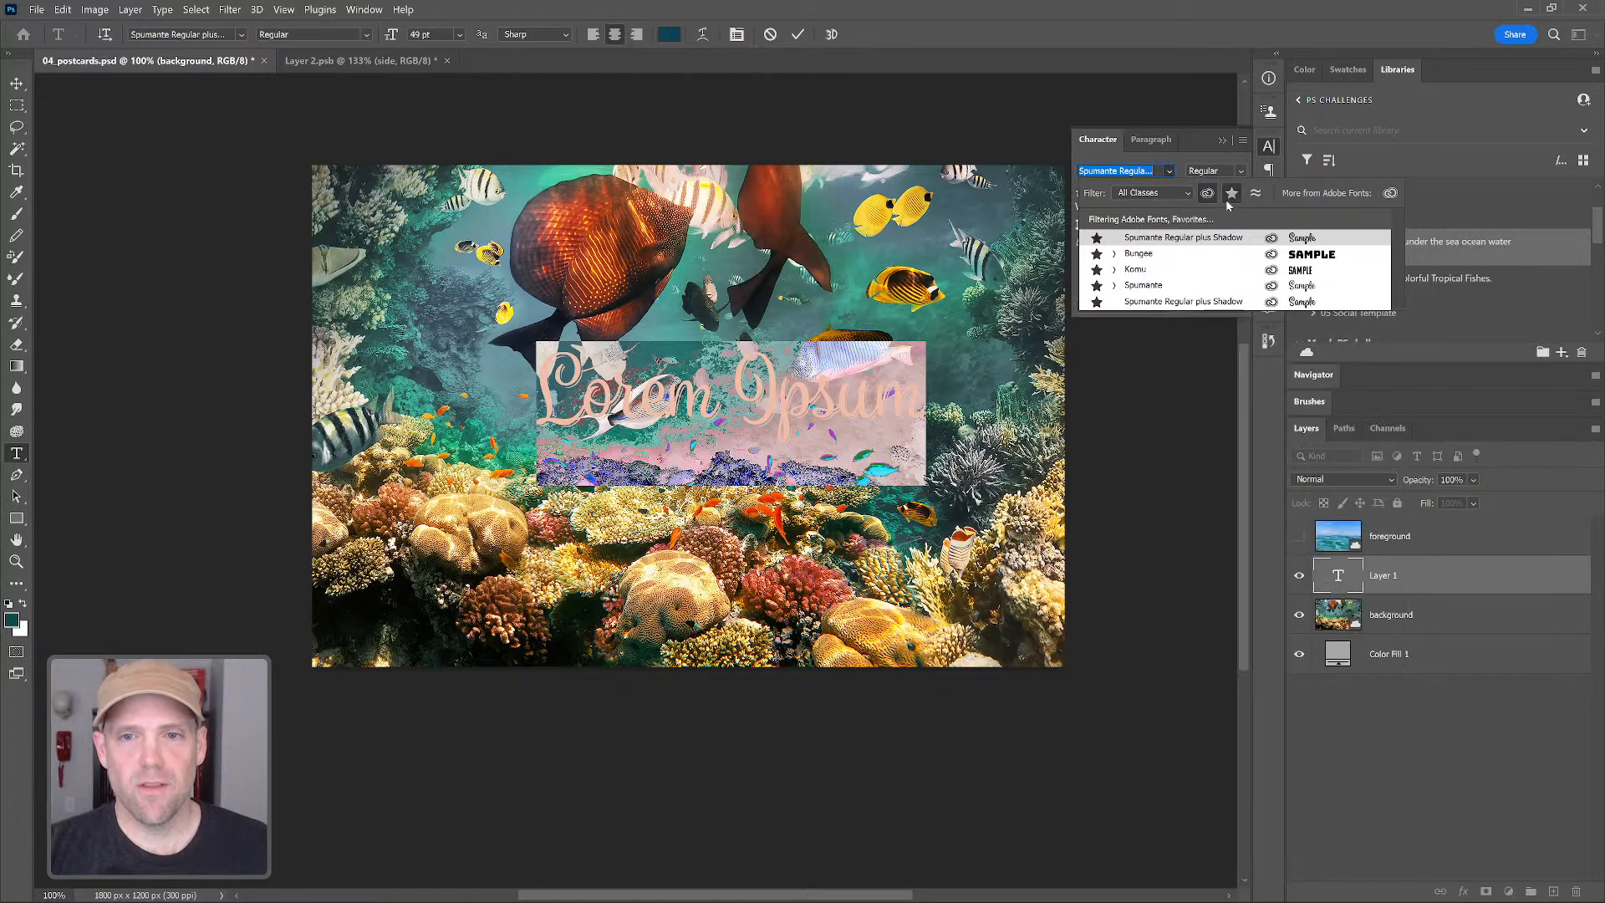
click(1151, 255)
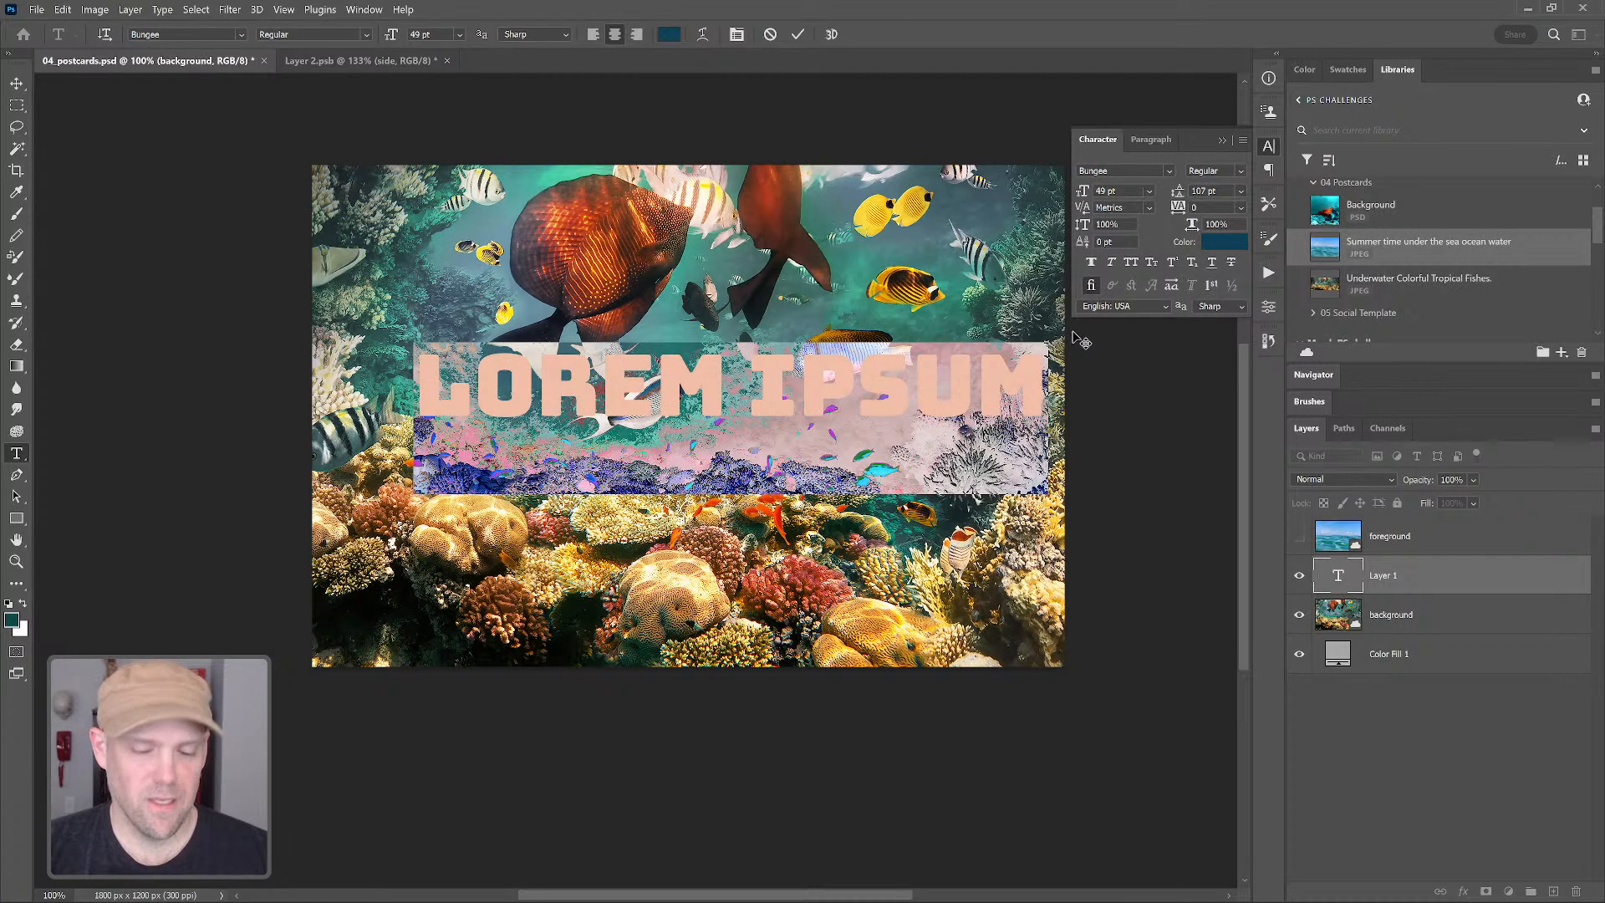
Replace the placeholder text with "Surf" and commit the text layer
text(Sirf)
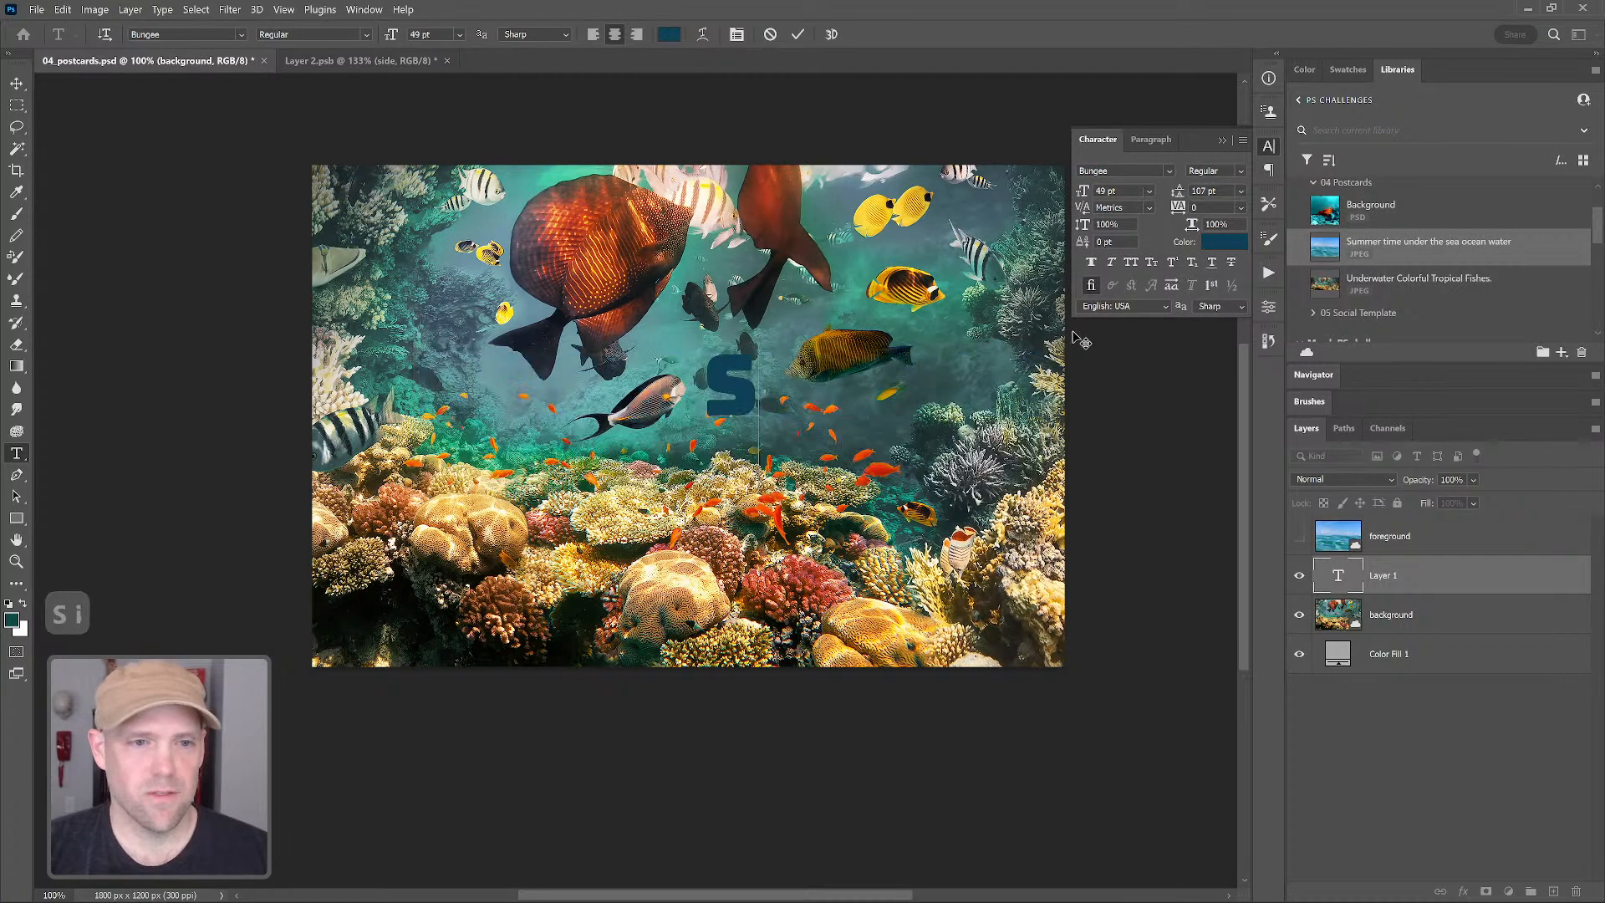
key(BackSpace)
key(BackSpace)
key(BackSpace)
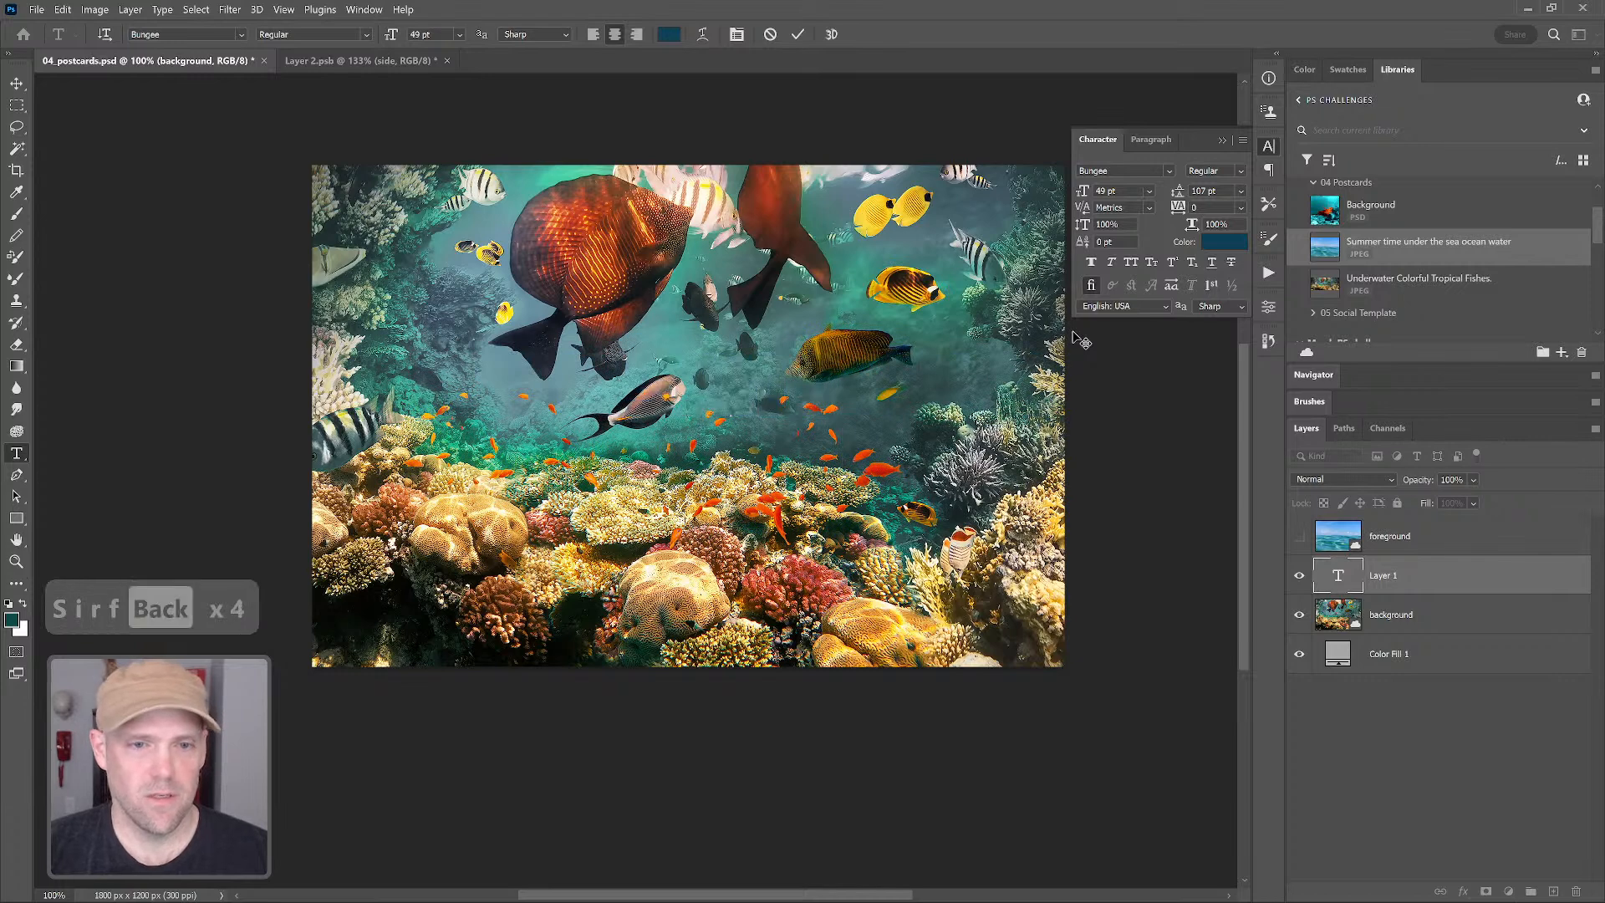
text(Surf)
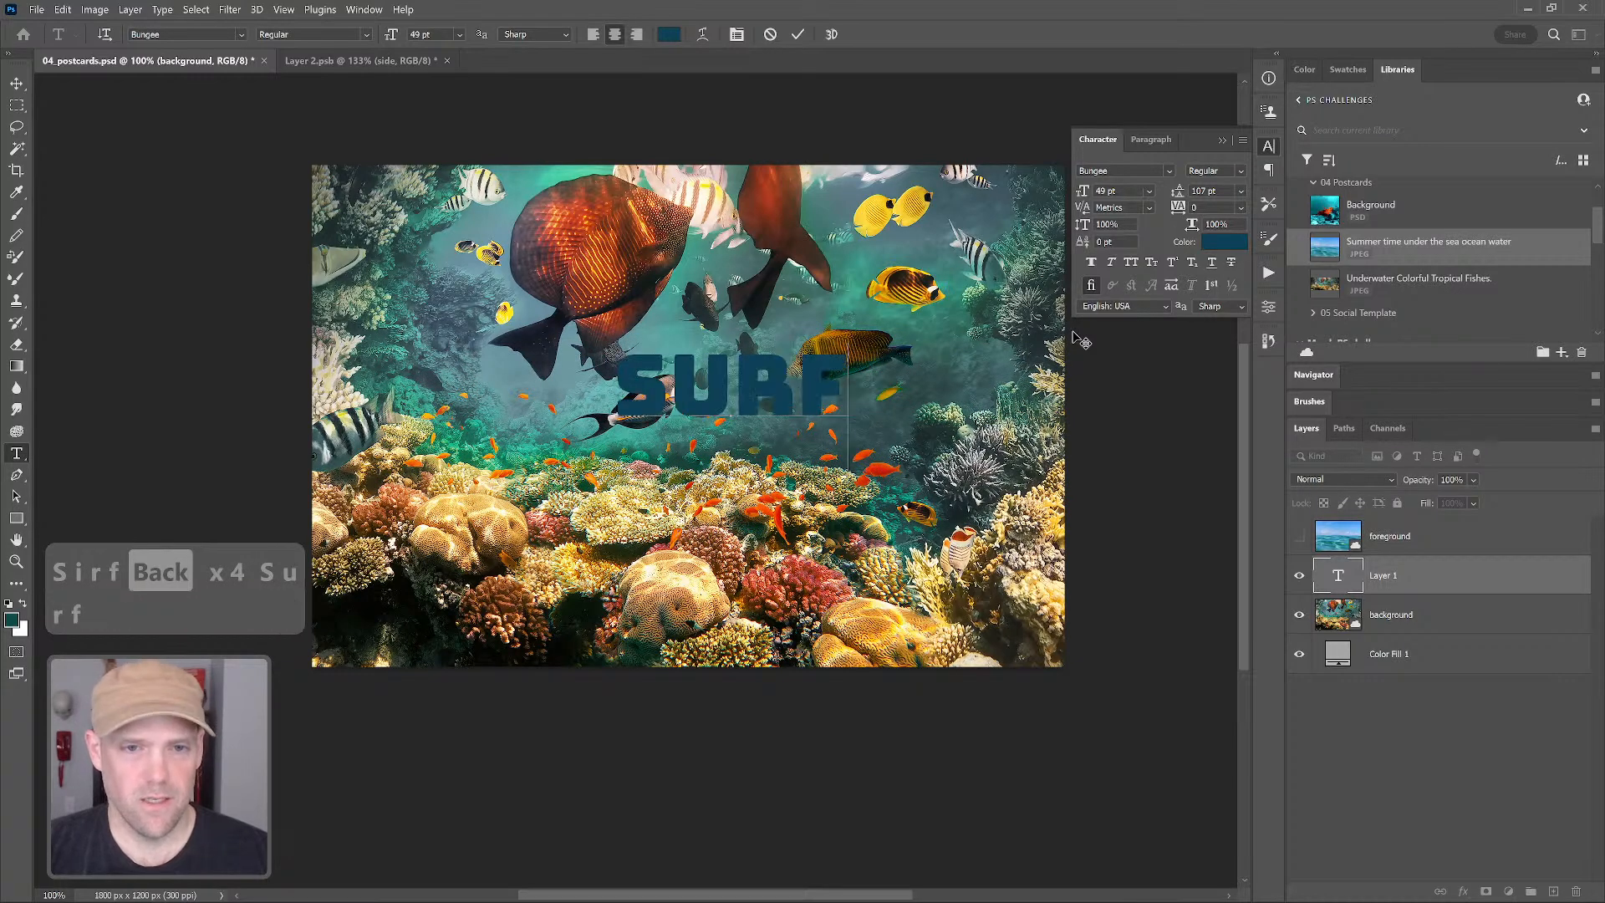
click(1218, 244)
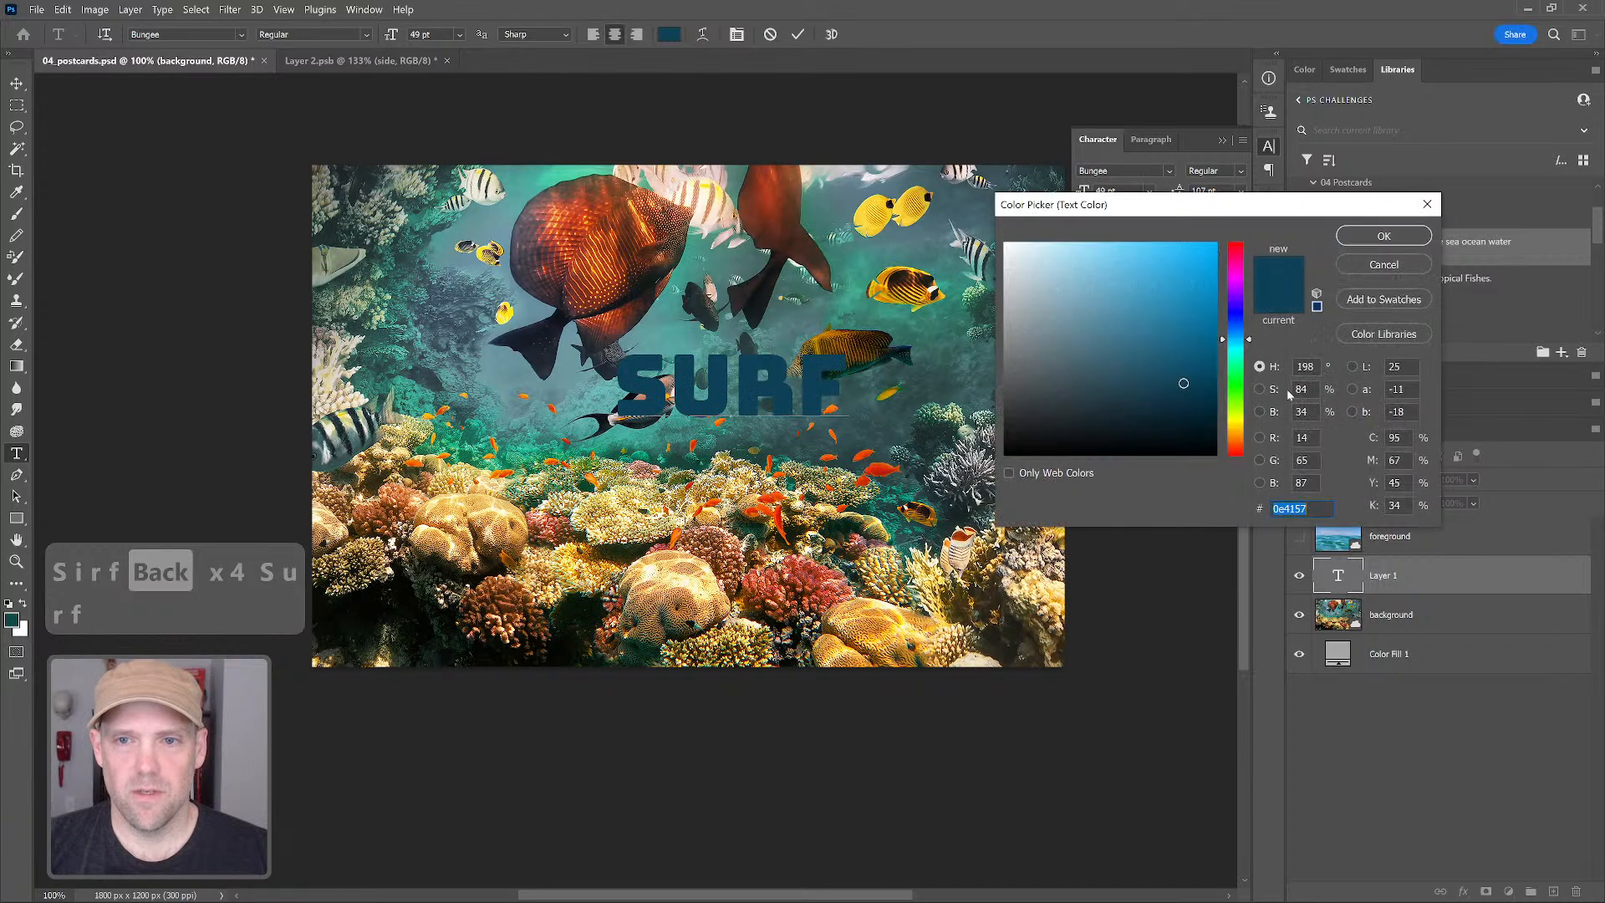
click(1403, 261)
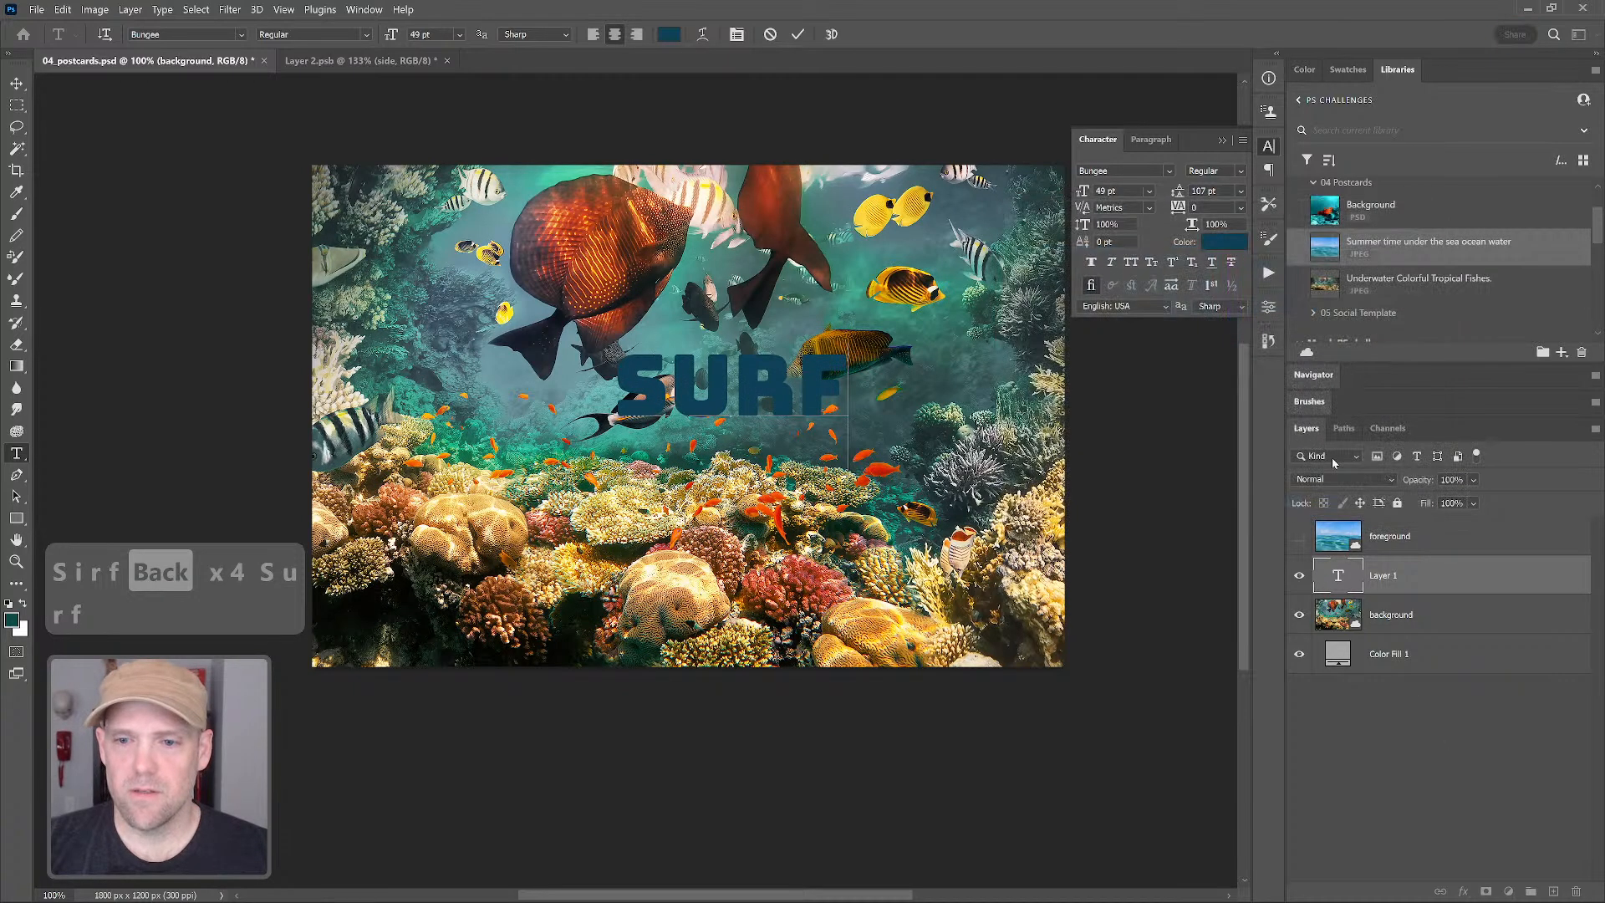
click(1337, 580)
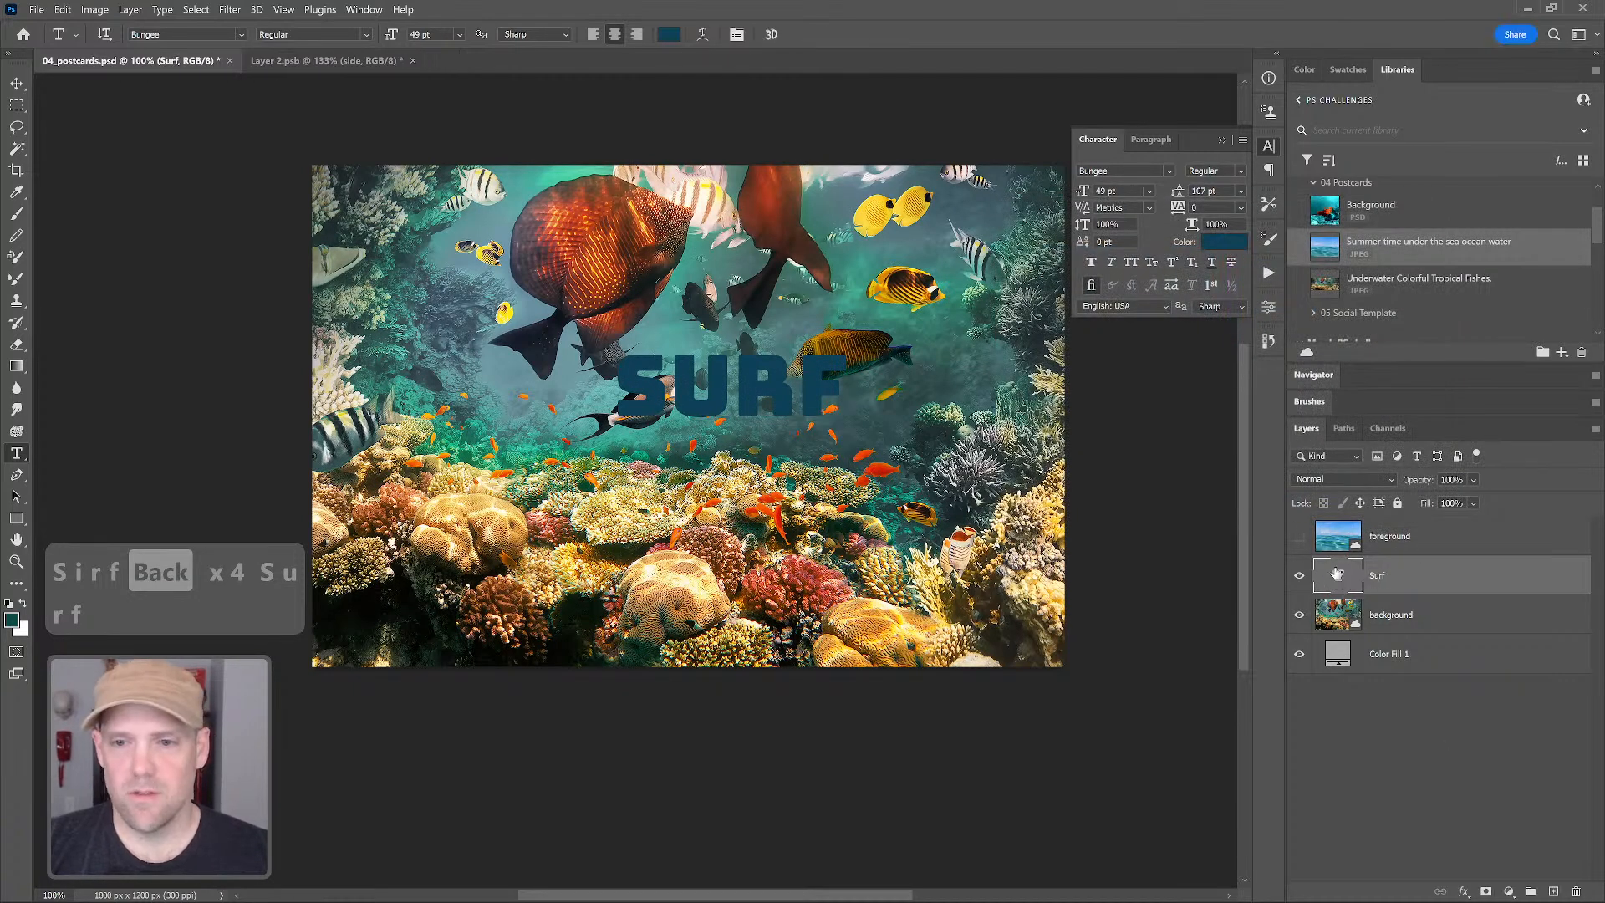
Change the Surf text color to bright orange, hex f37a18, and deselect the layer
click(1224, 244)
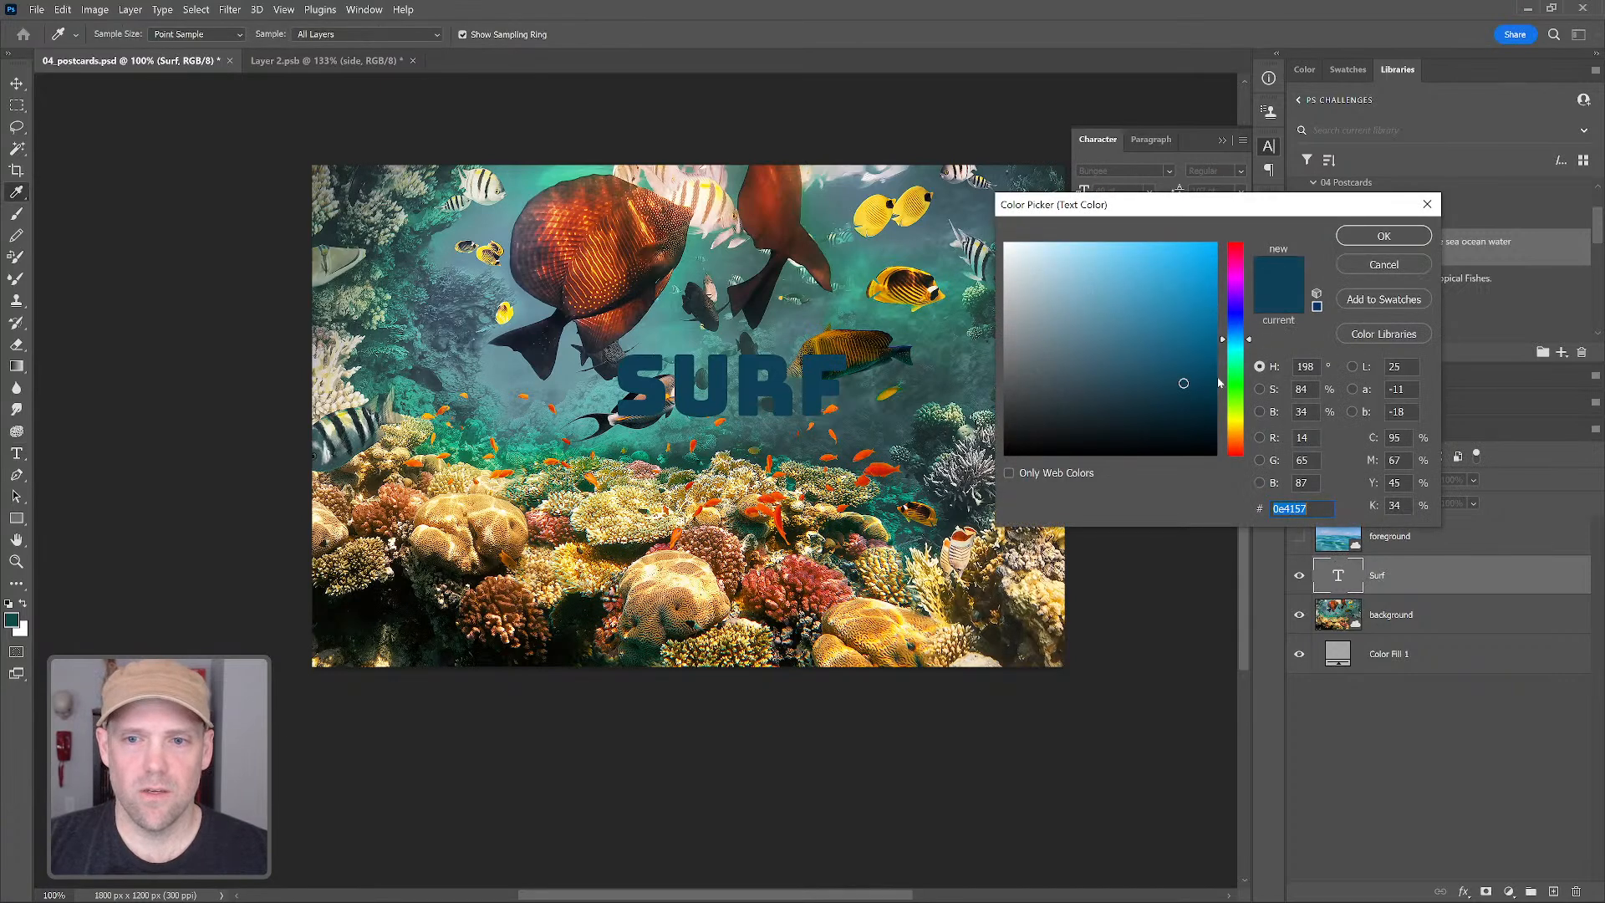
click(1235, 434)
click(1236, 446)
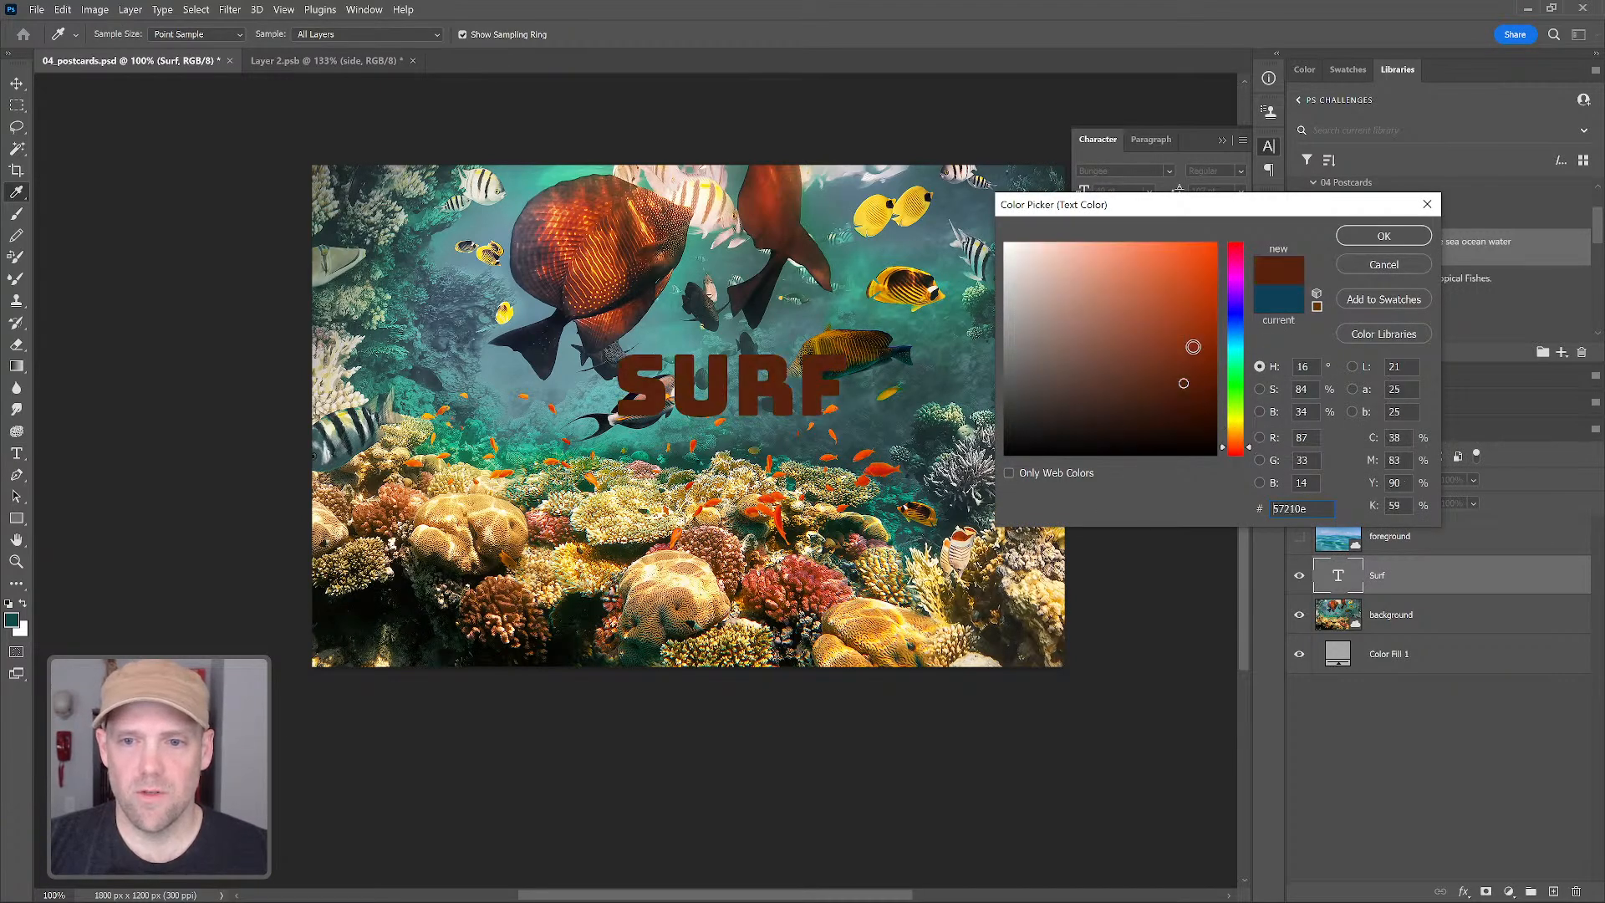
drag(1188, 263, 1194, 254)
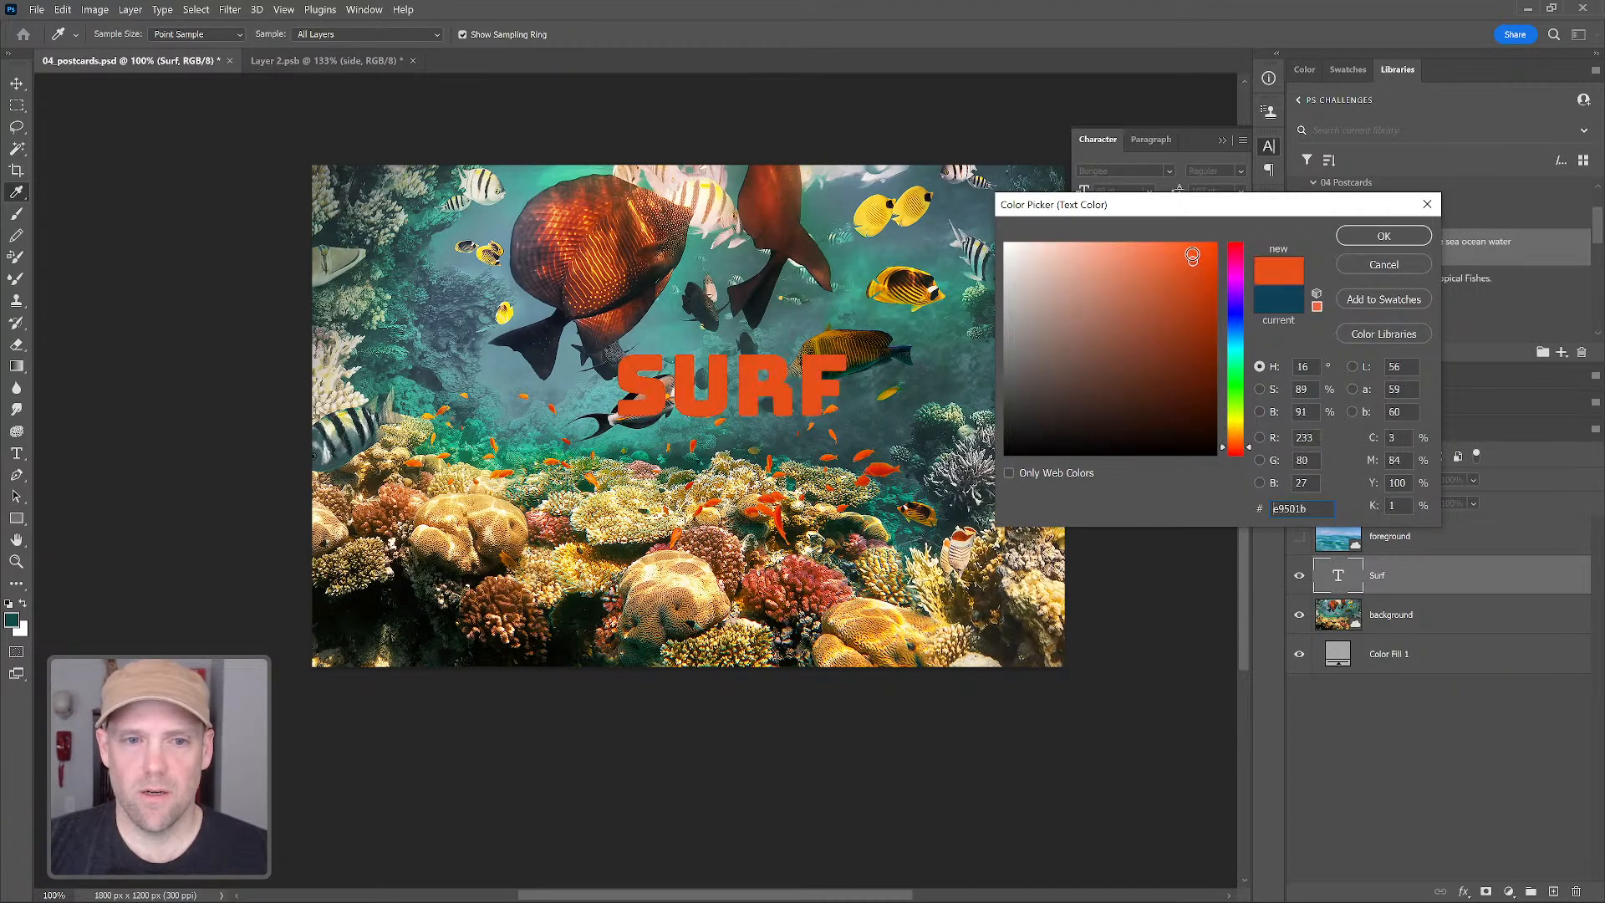
click(1233, 437)
click(1236, 443)
click(1235, 440)
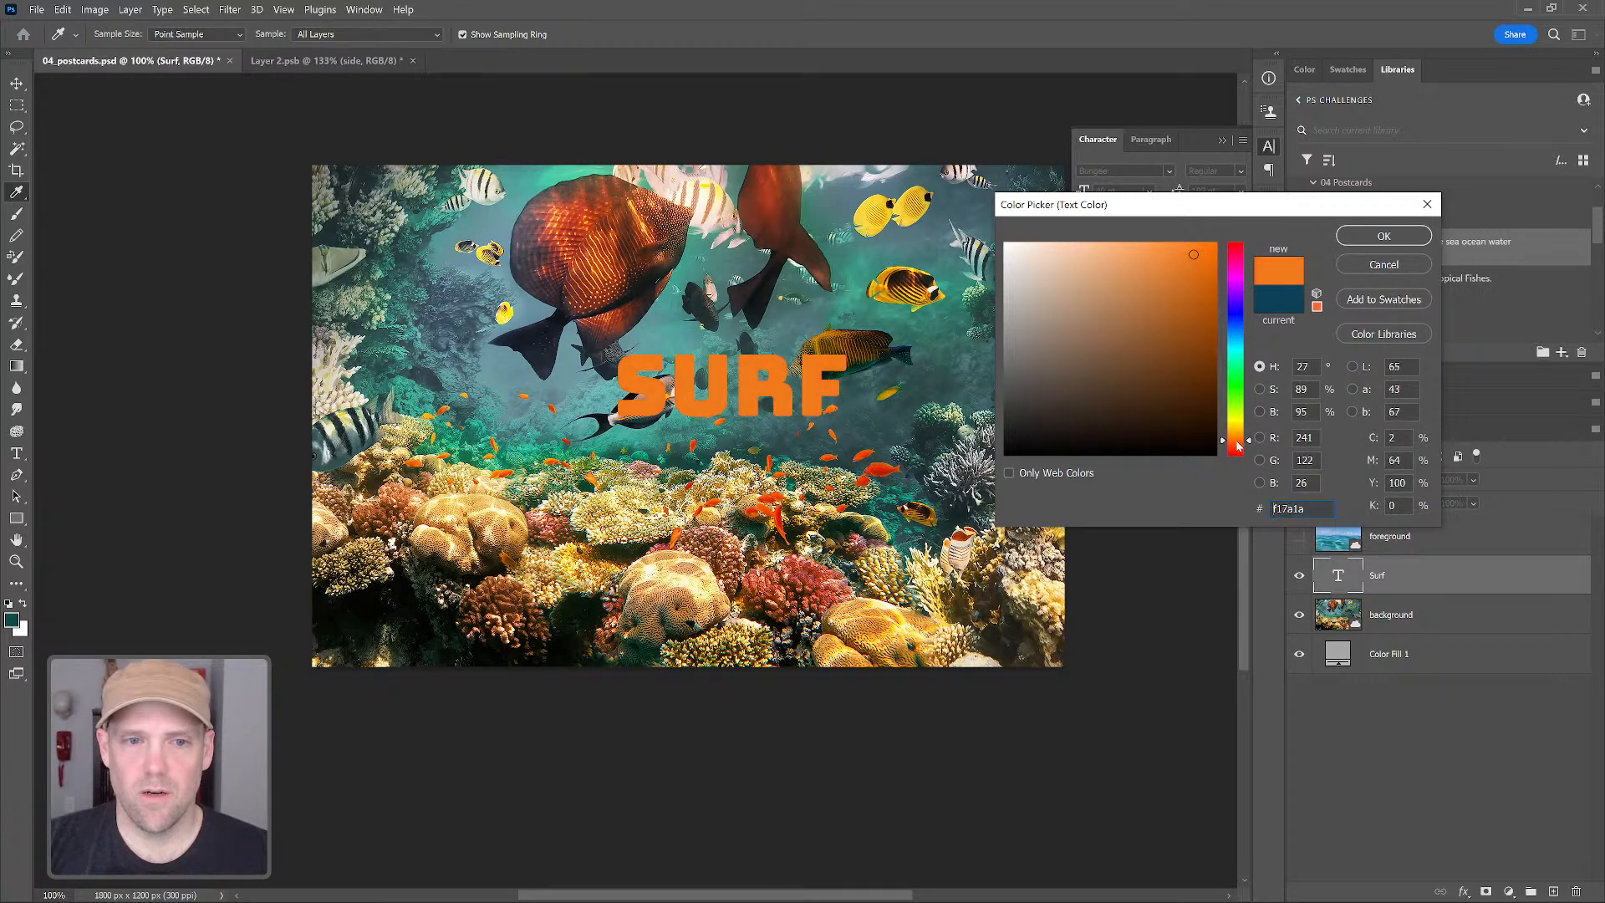
drag(1192, 255, 1196, 252)
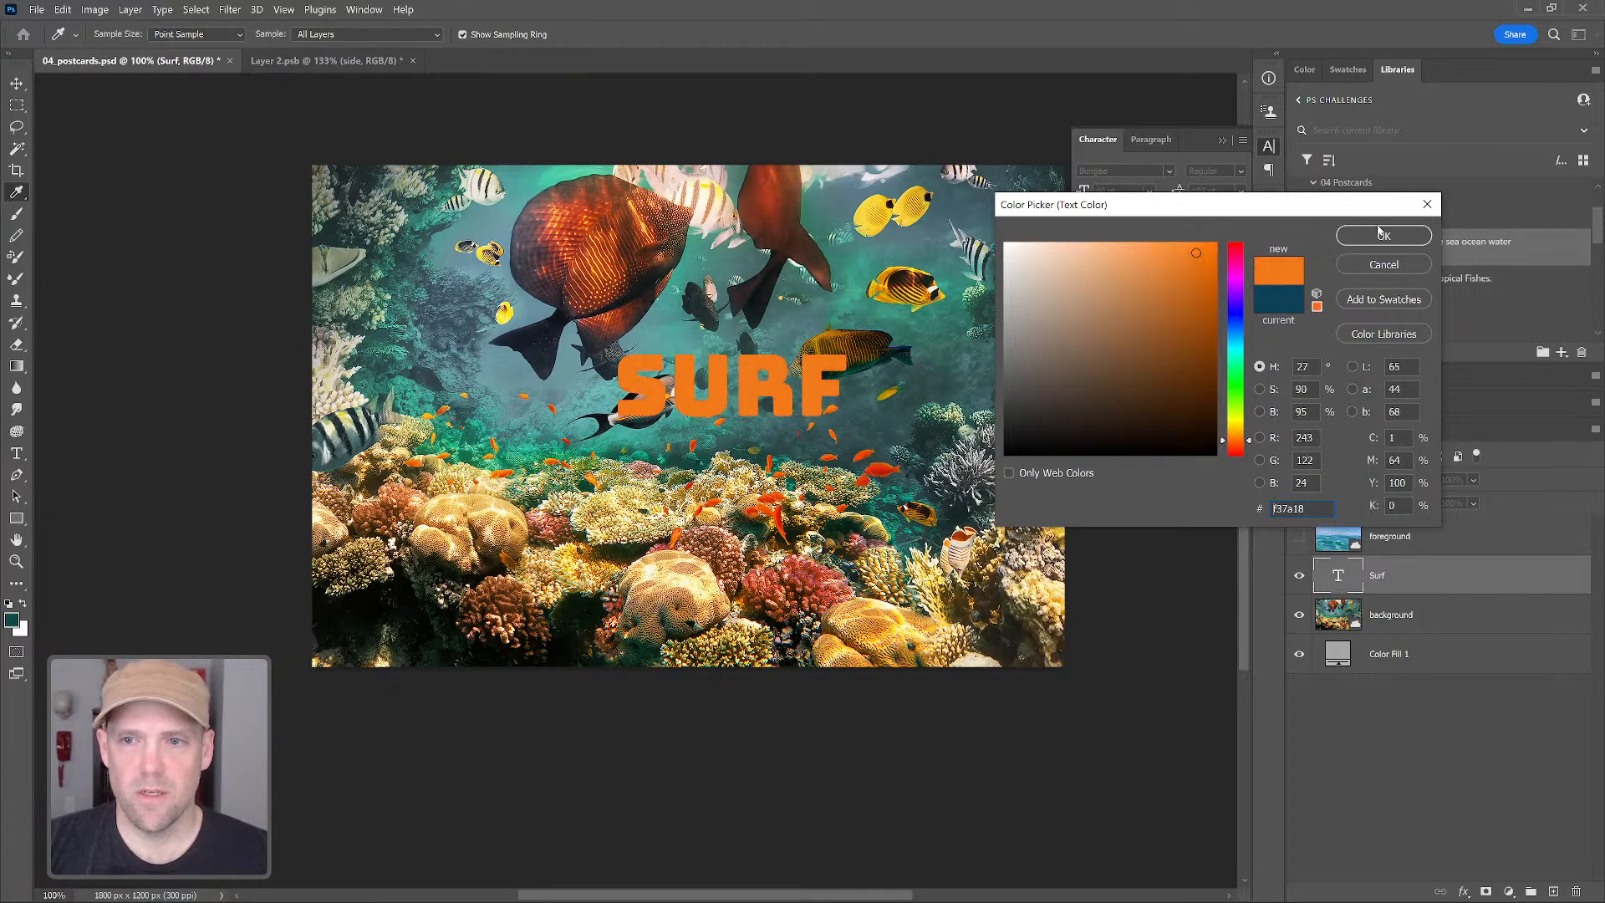
click(1381, 237)
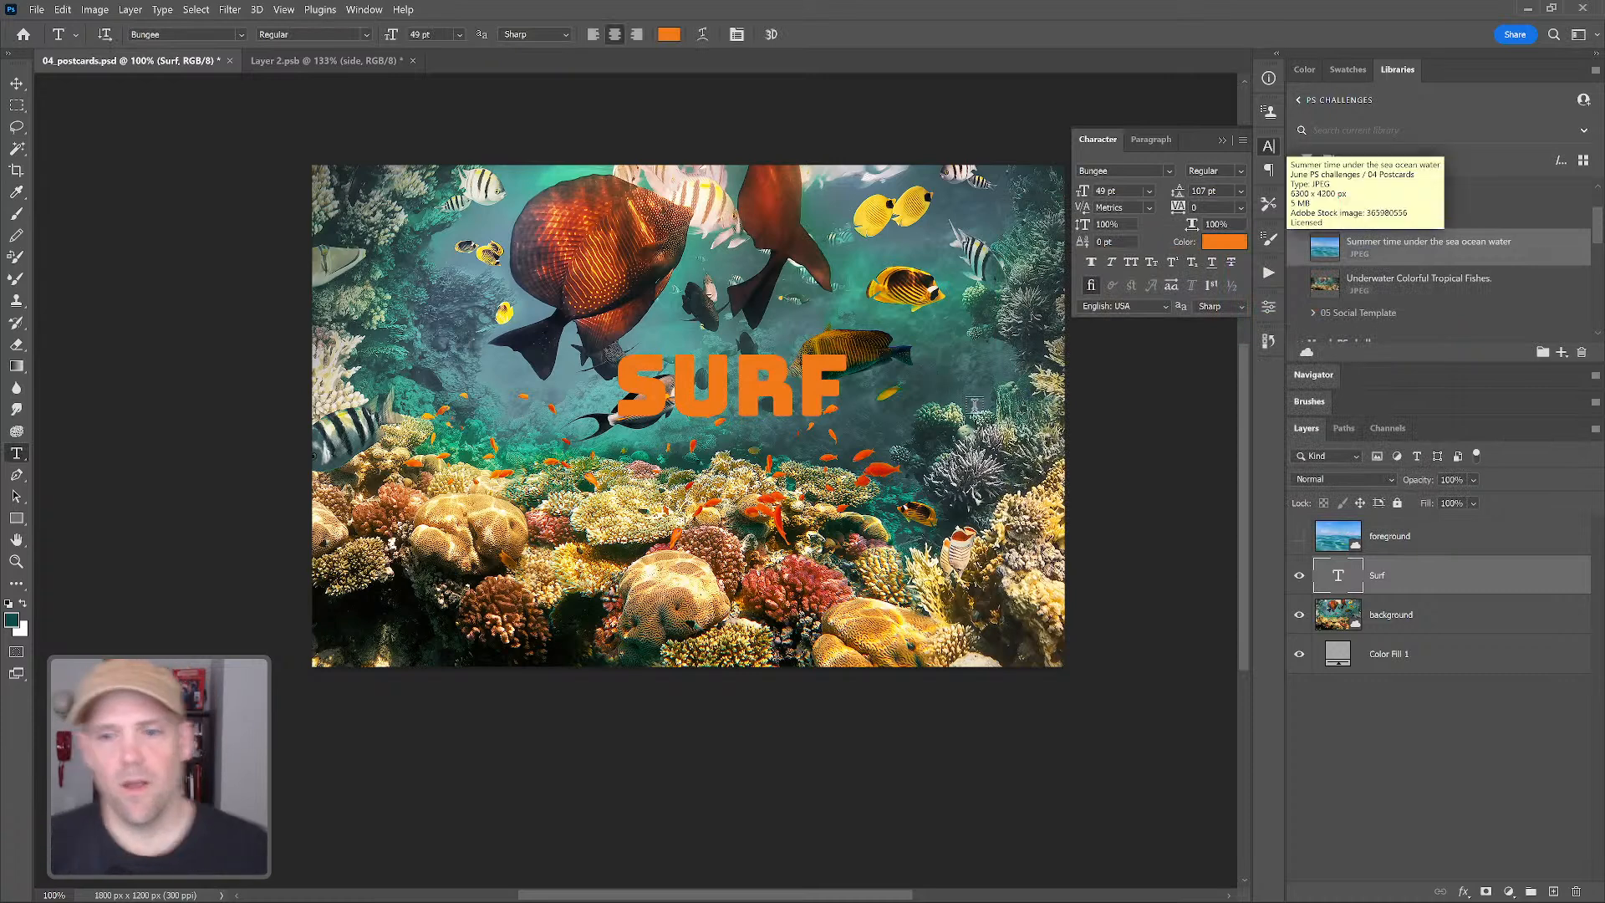
click(1448, 741)
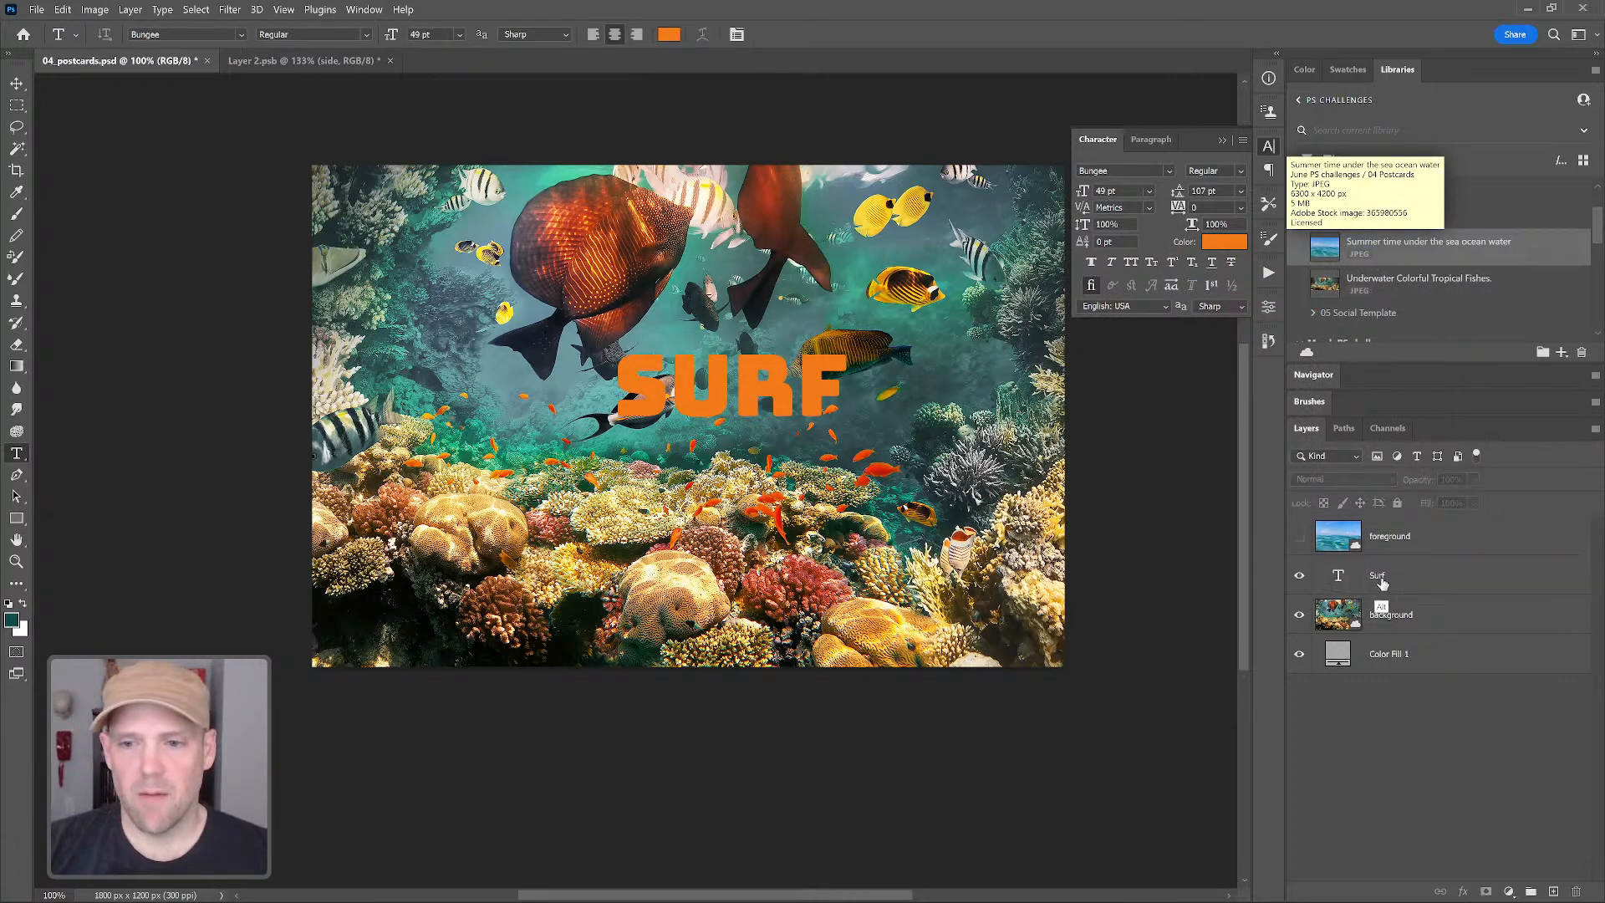
Duplicate the Surf text layer beneath the original and move the copy straight down about 160 px as a second line
drag(1382, 587, 1386, 613)
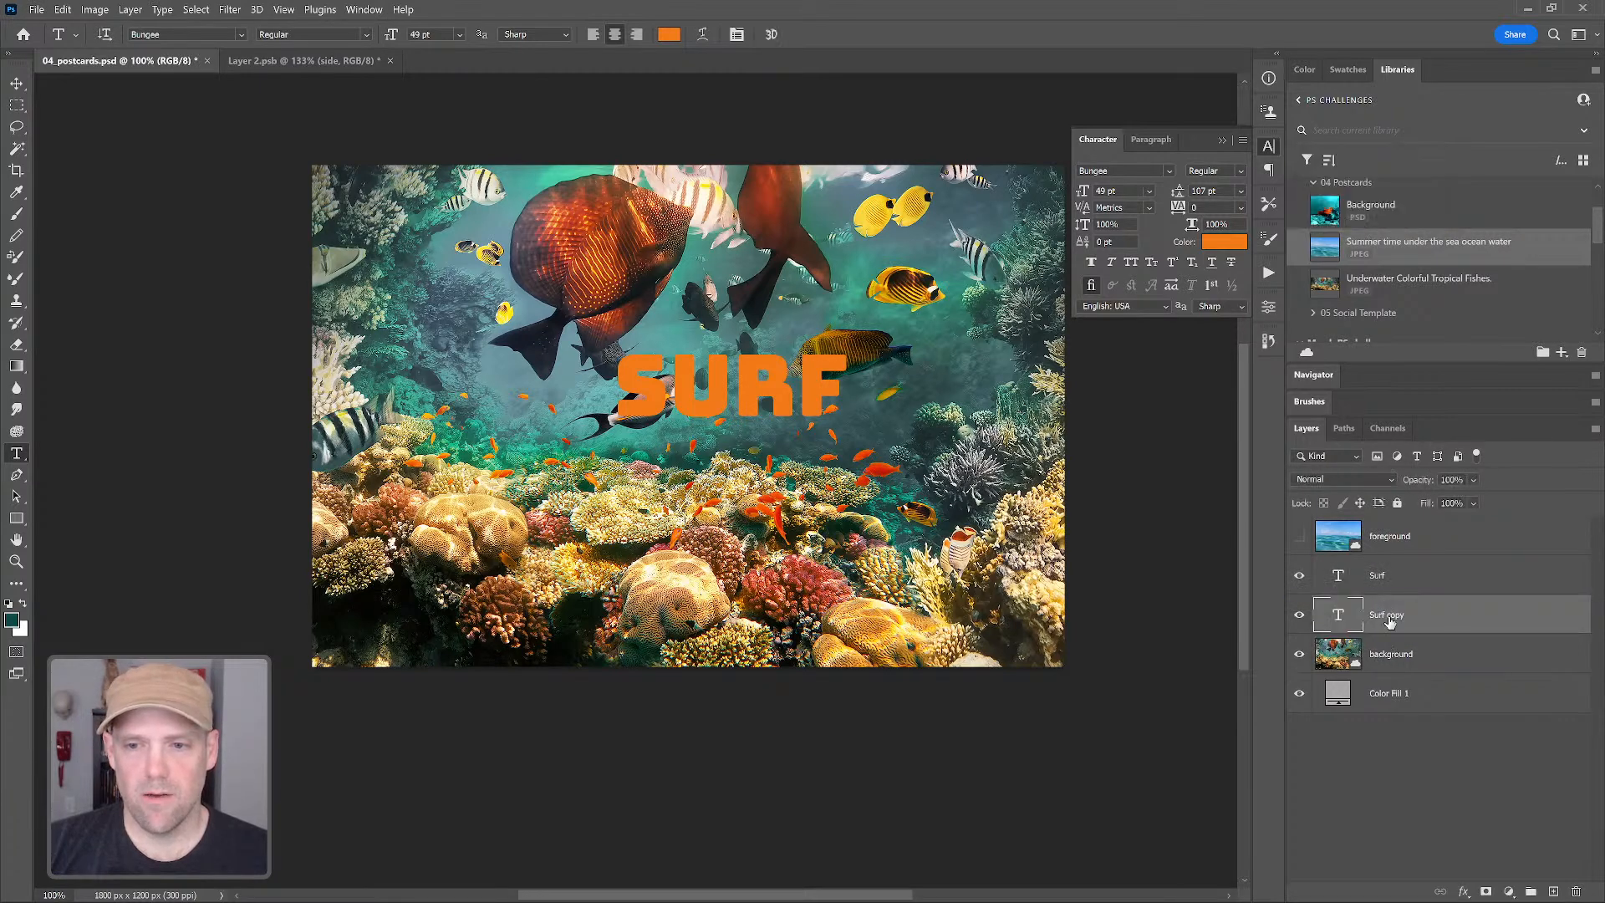
click(1426, 846)
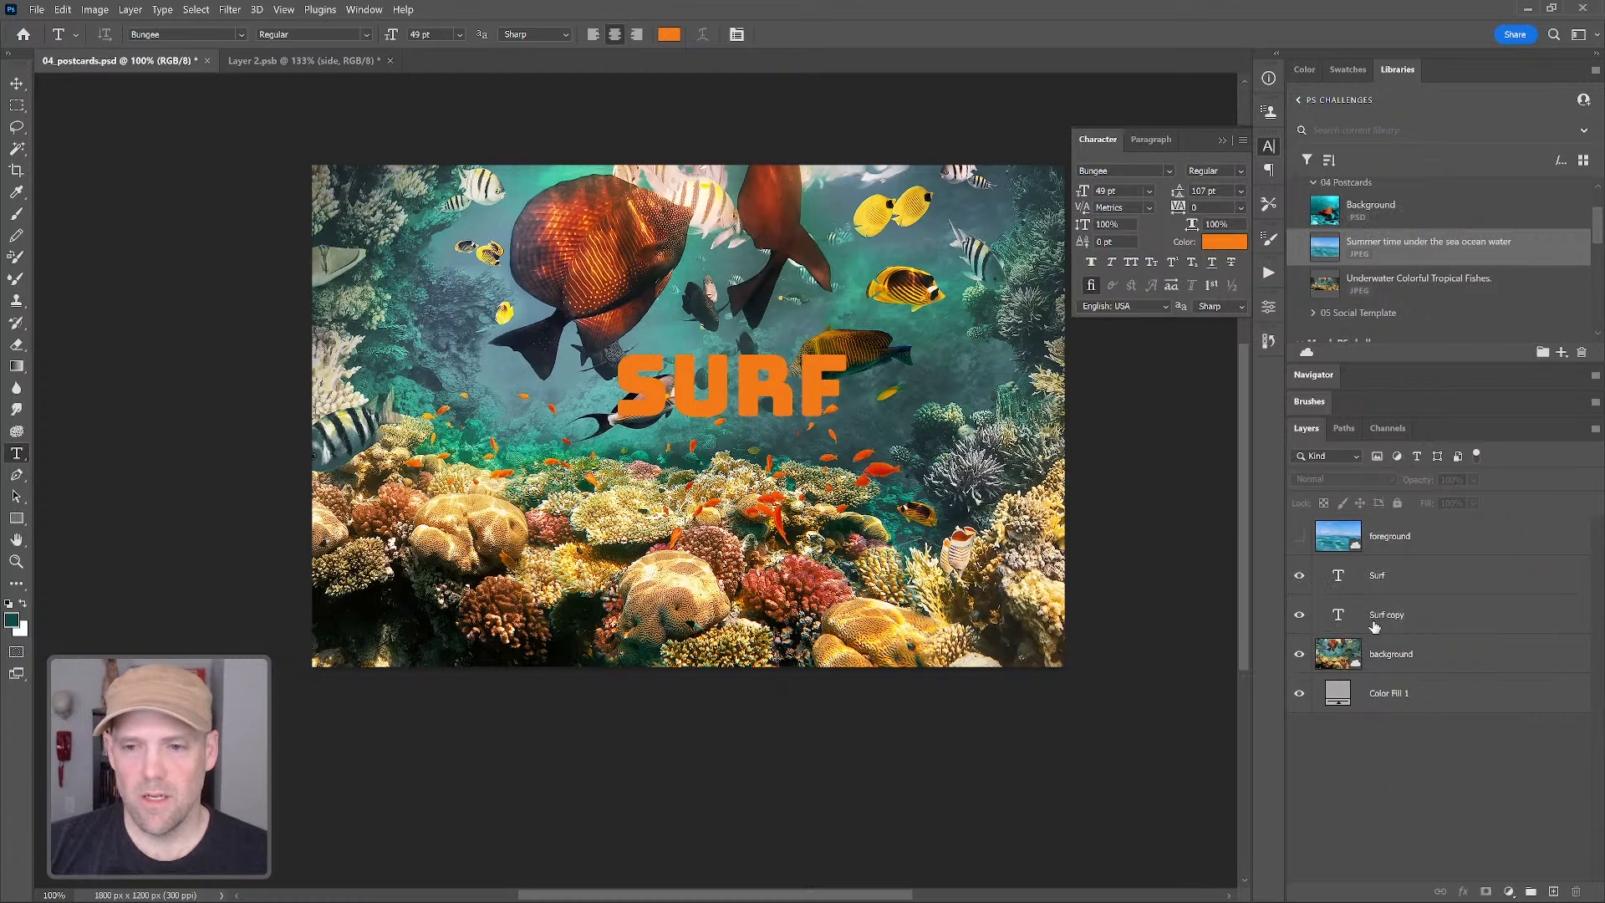
key(v)
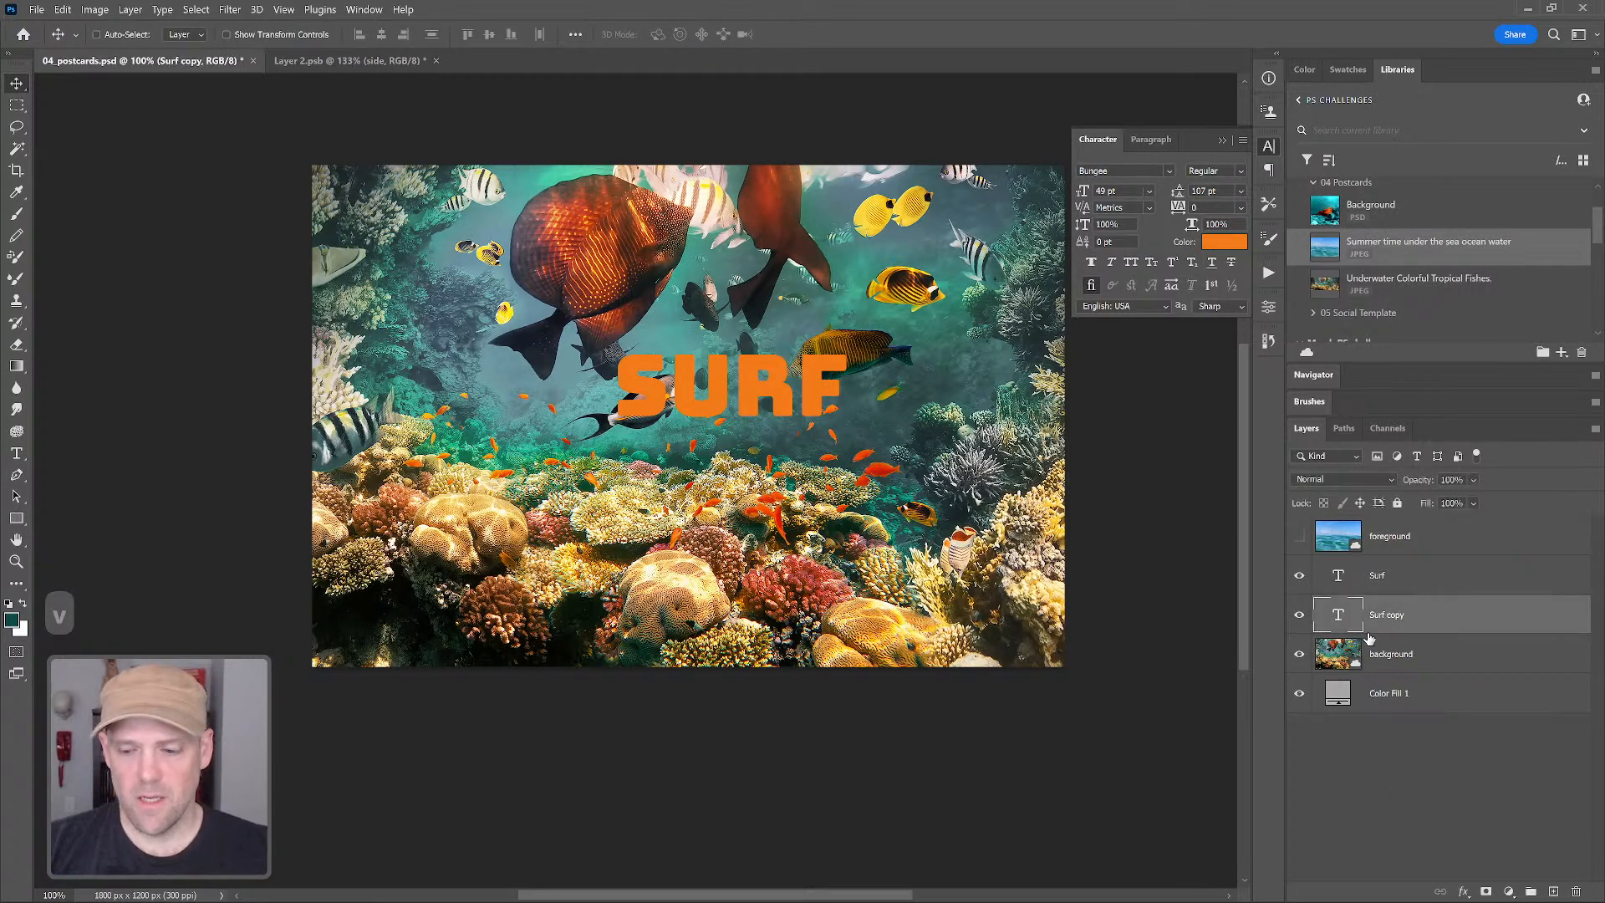
key(shift+Down)
key(shift+Down)
key(shift+Down)
key(shift+Down)
key(shift+Down)
key(shift+Down)
key(shift+Down)
key(shift+Down)
key(shift+Down)
key(shift+Down)
key(shift+Down)
key(shift+Down)
key(shift+Down)
key(shift+Down)
key(shift+Down)
key(shift+Down)
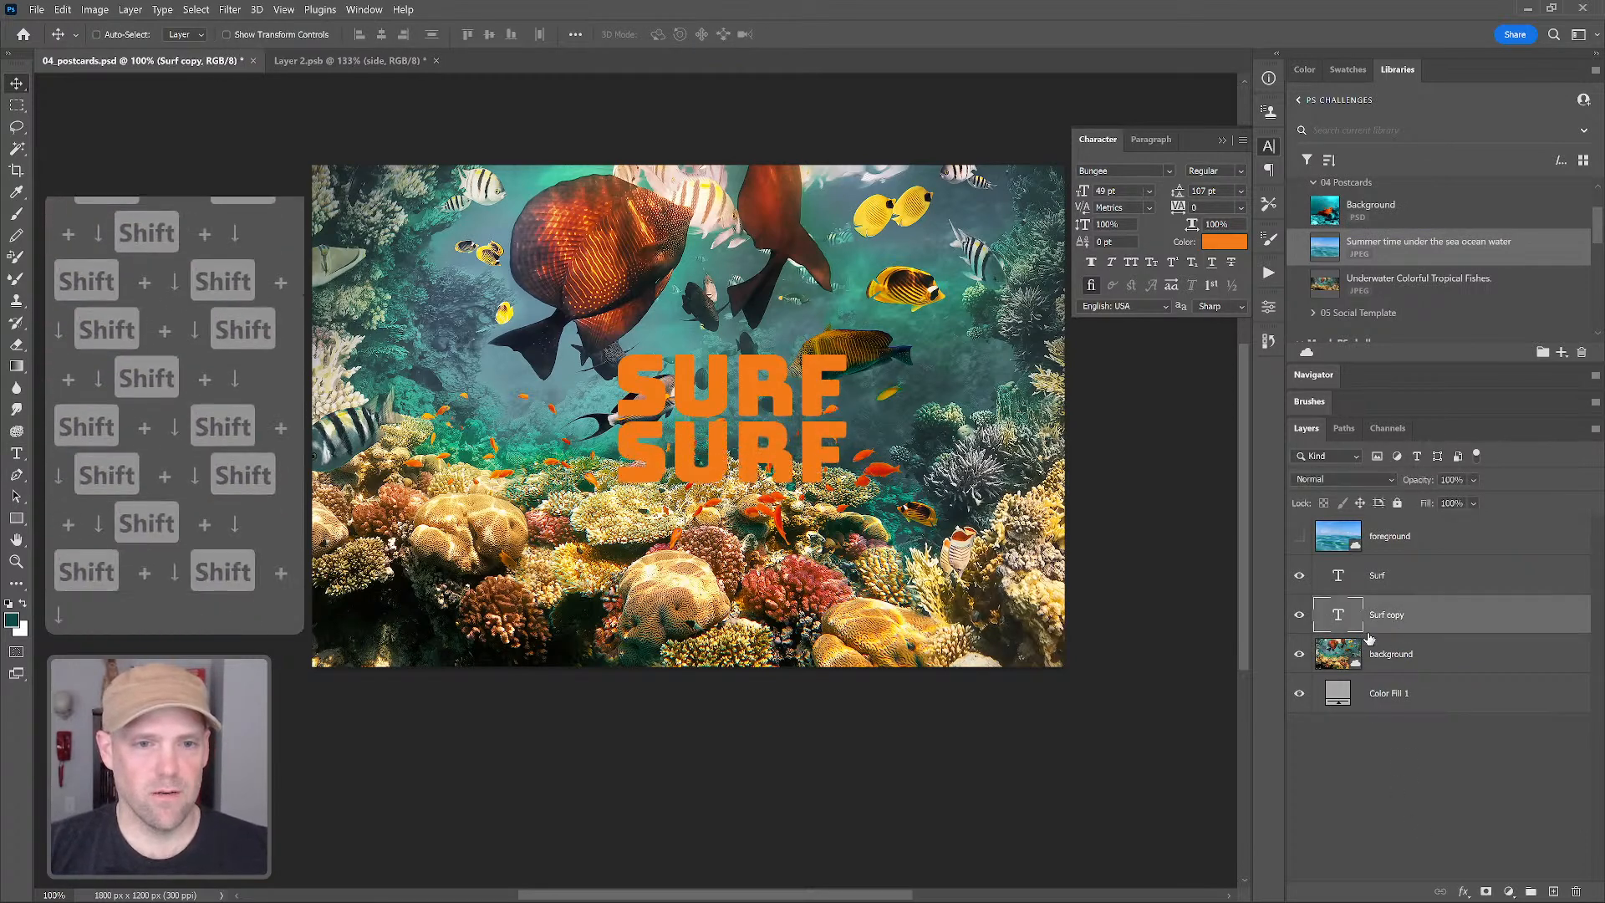
Replace the duplicated text with "side" and commit the edit
double_click(1339, 619)
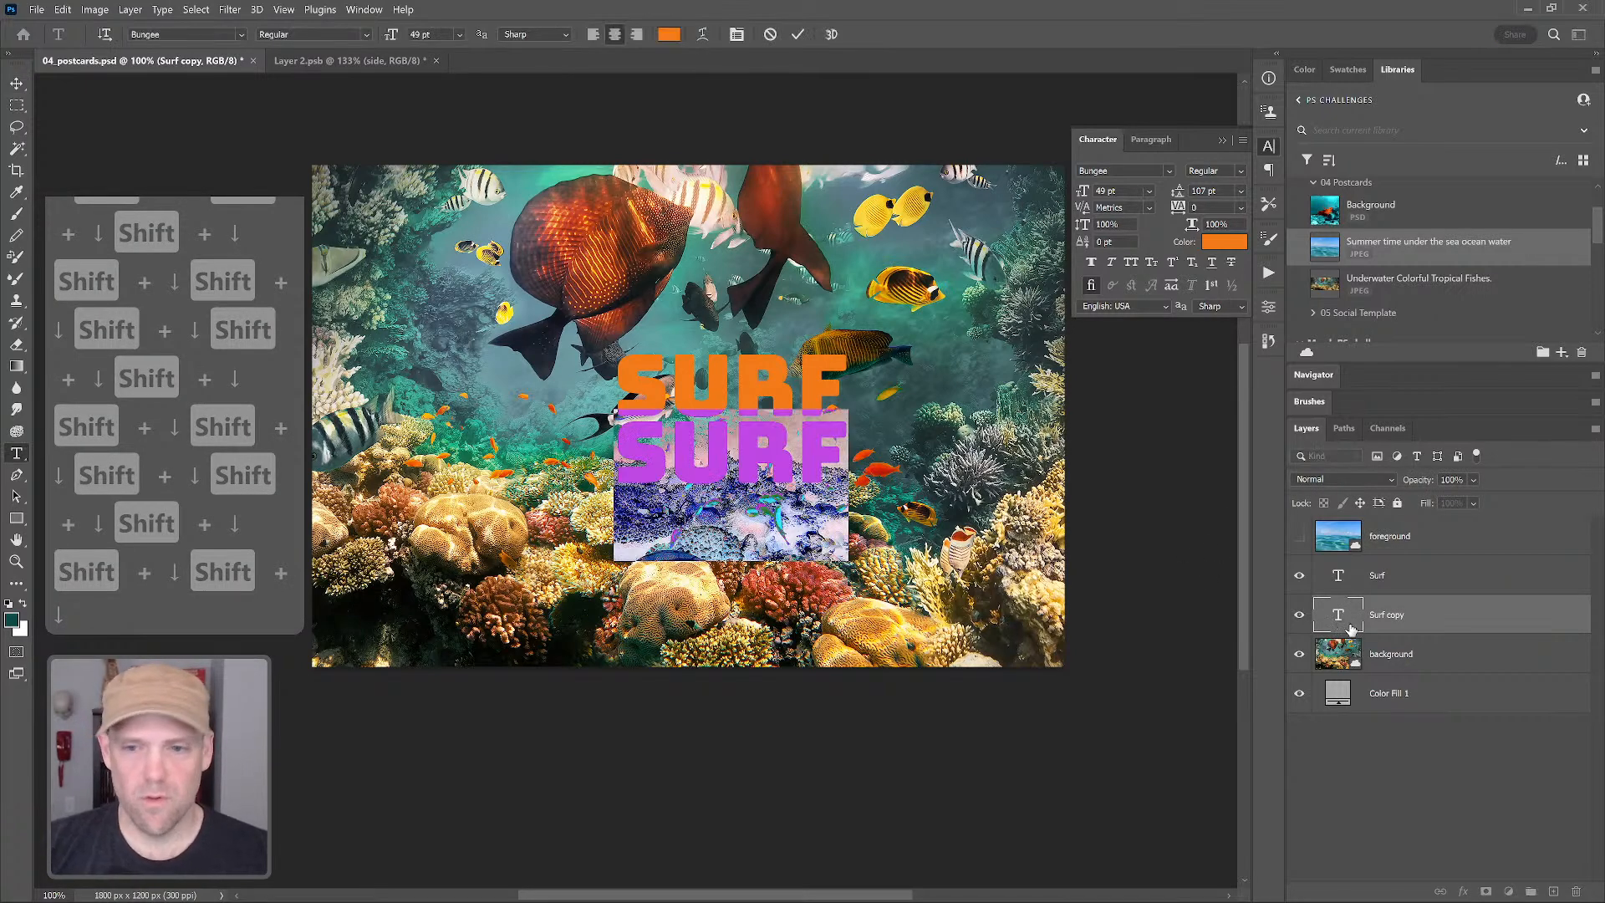
text(side)
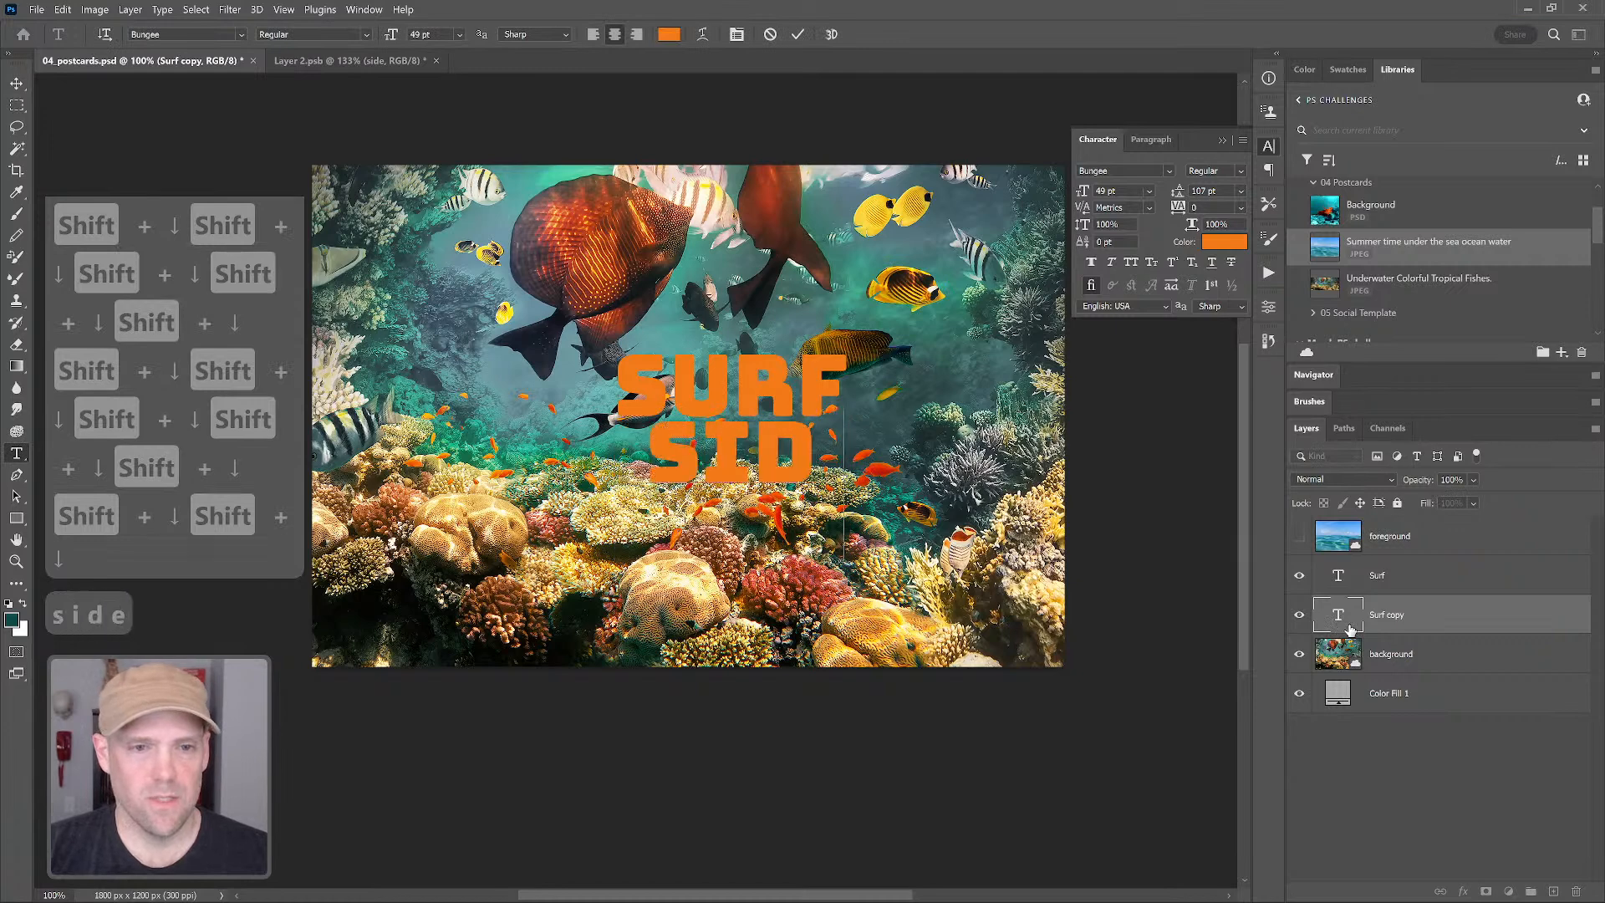
click(1412, 796)
Shift the side text slightly right of the Surf line and nudge it down to leave a small gap between the words
key(v)
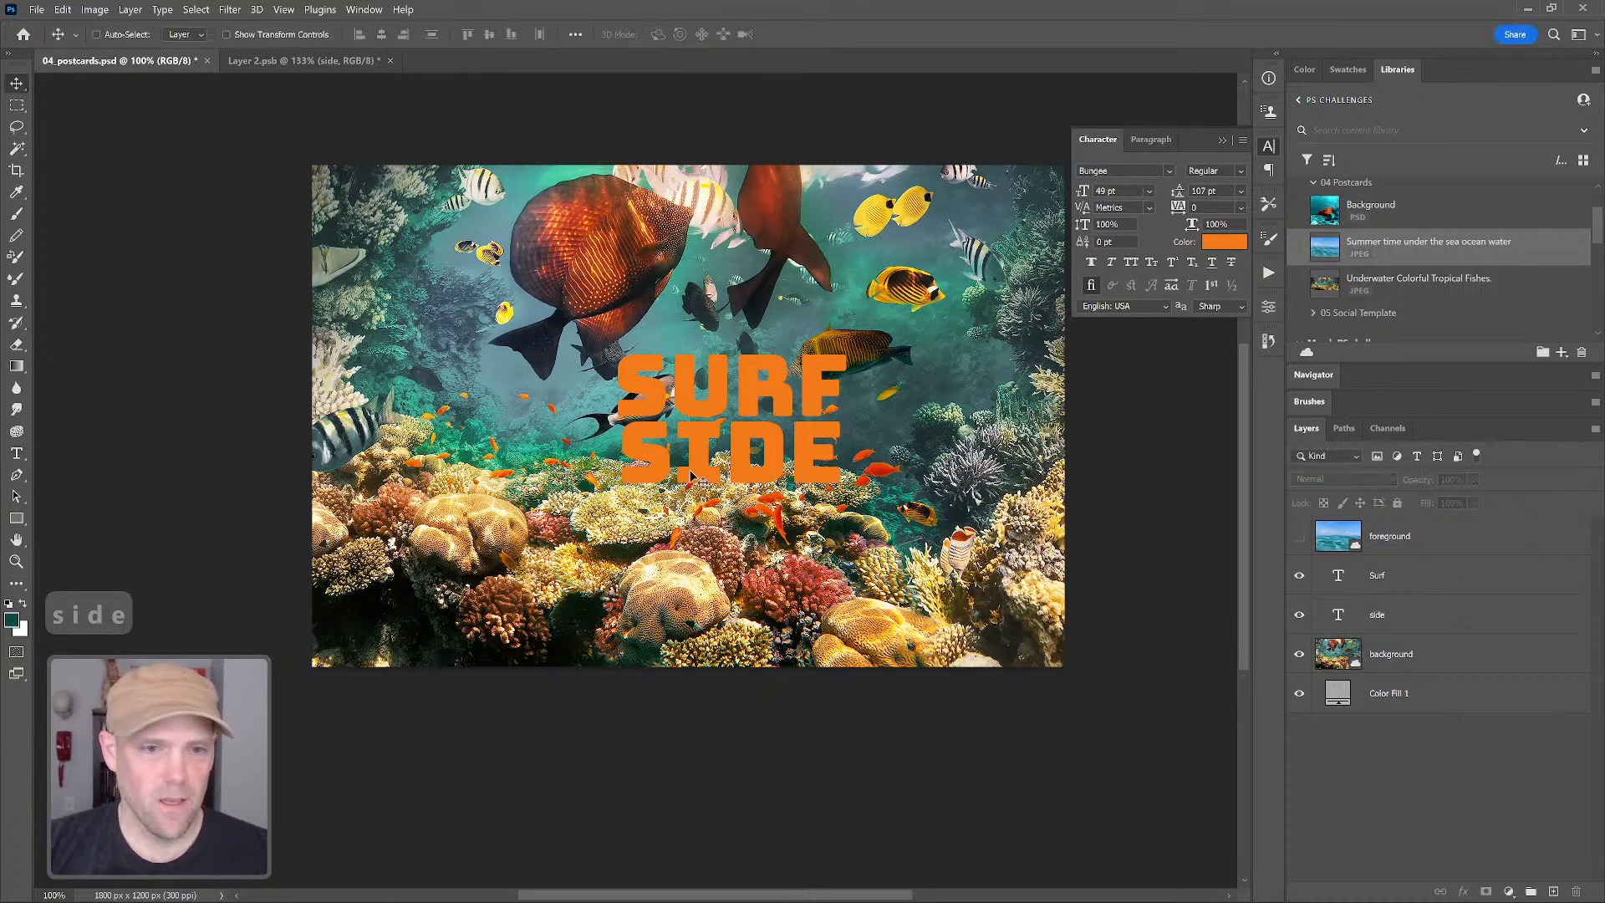
click(768, 464)
click(839, 354)
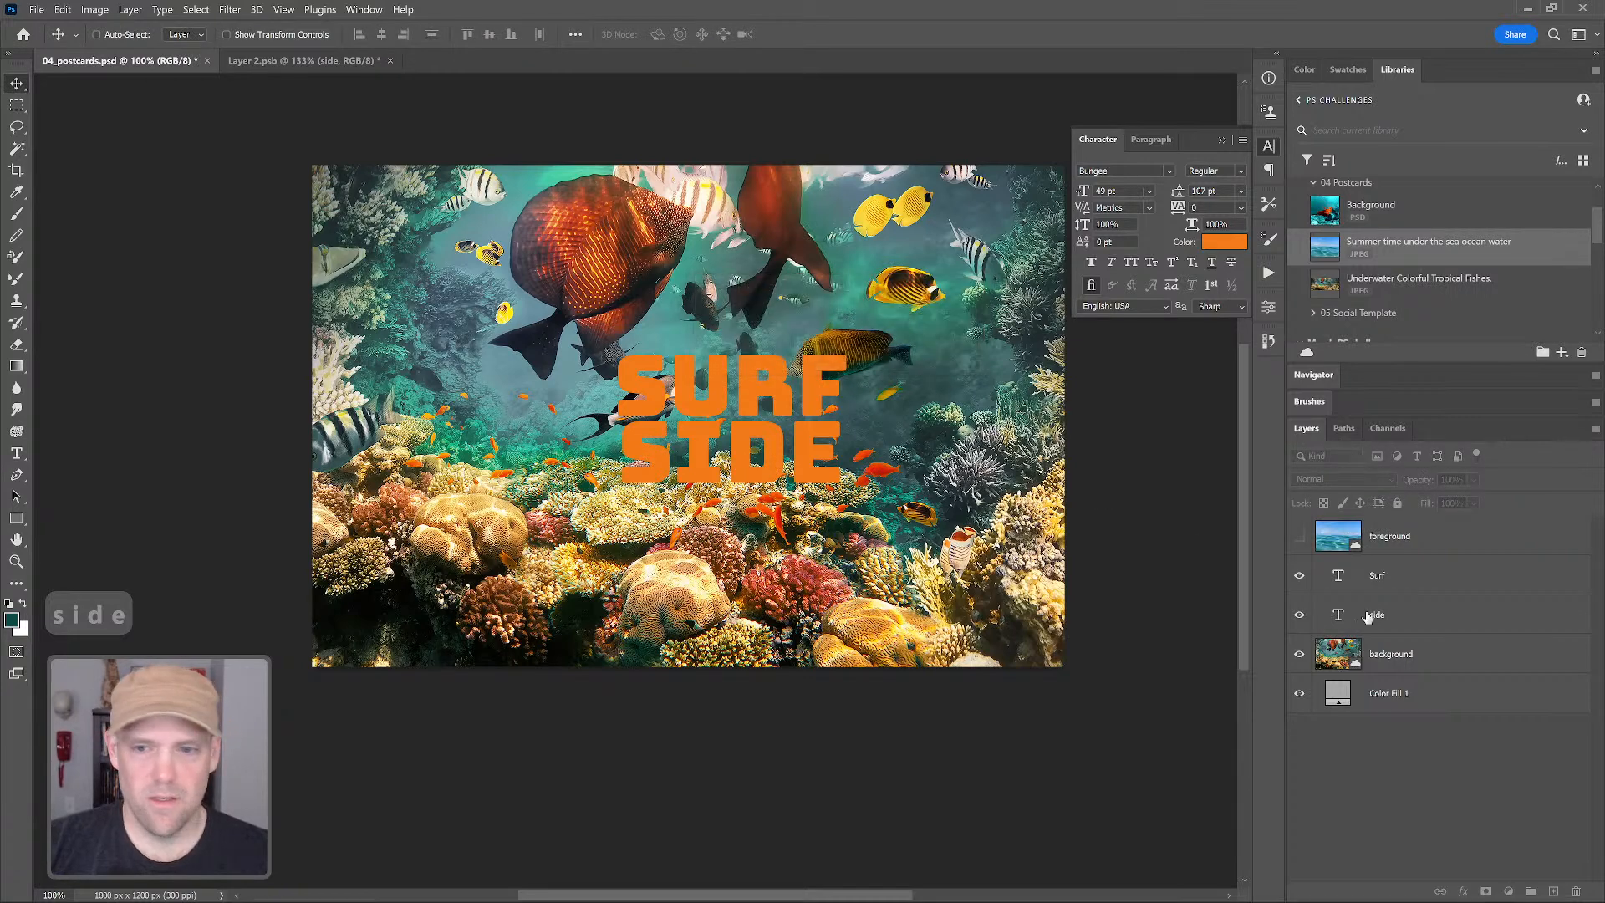
click(1405, 625)
drag(694, 461, 712, 461)
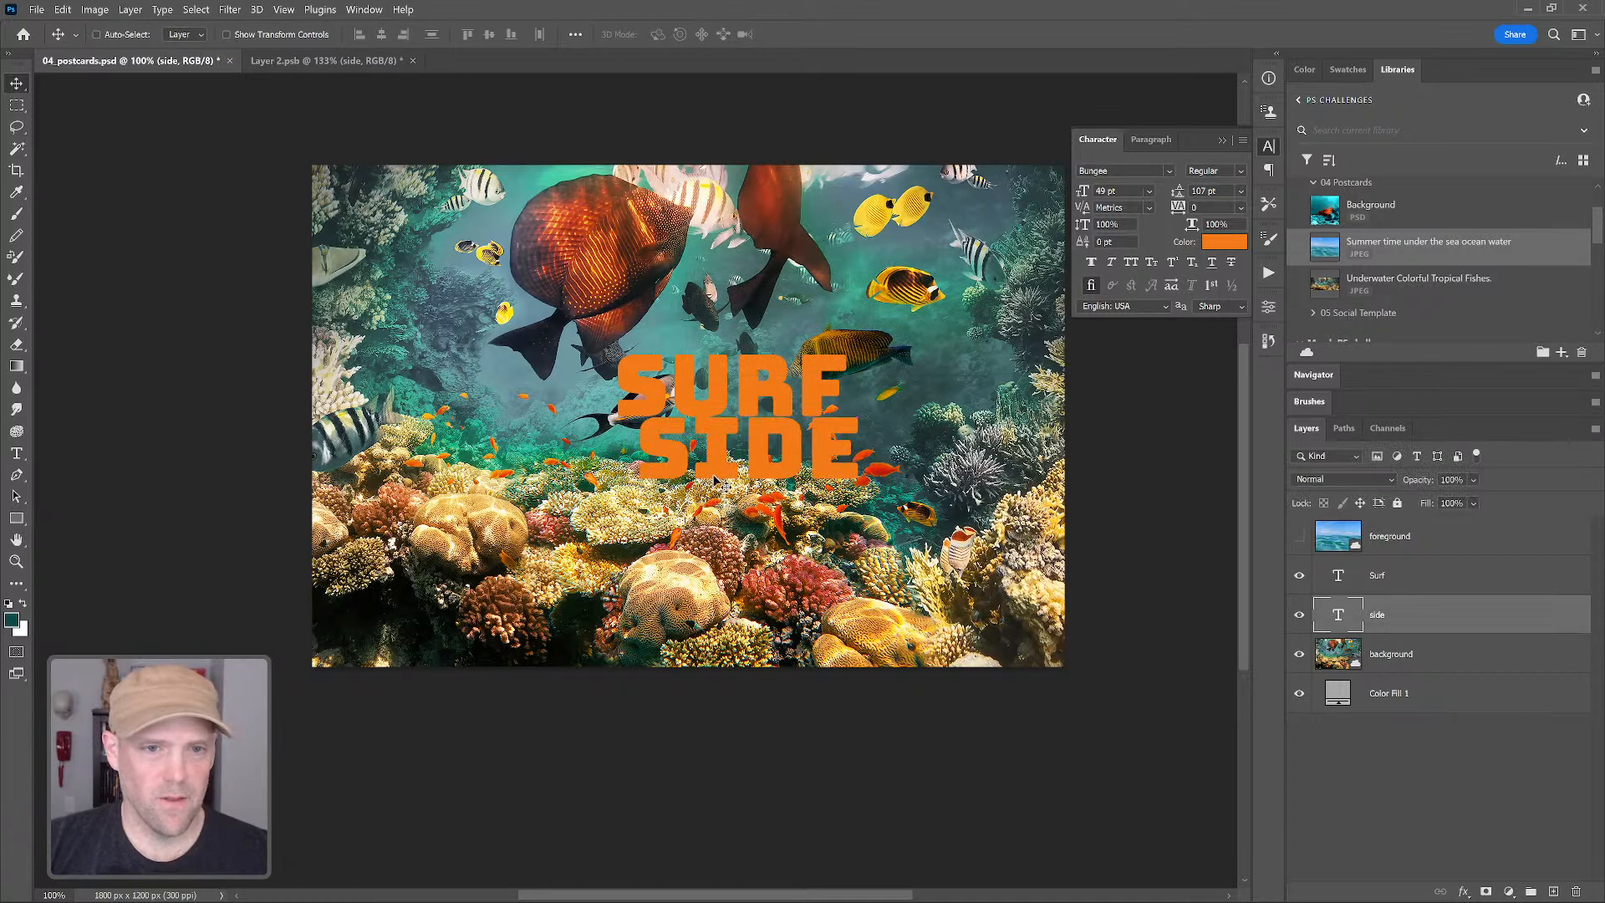
key(Down)
key(Down)
key(Down)
key(Down)
key(Down)
key(Down)
key(Down)
key(Down)
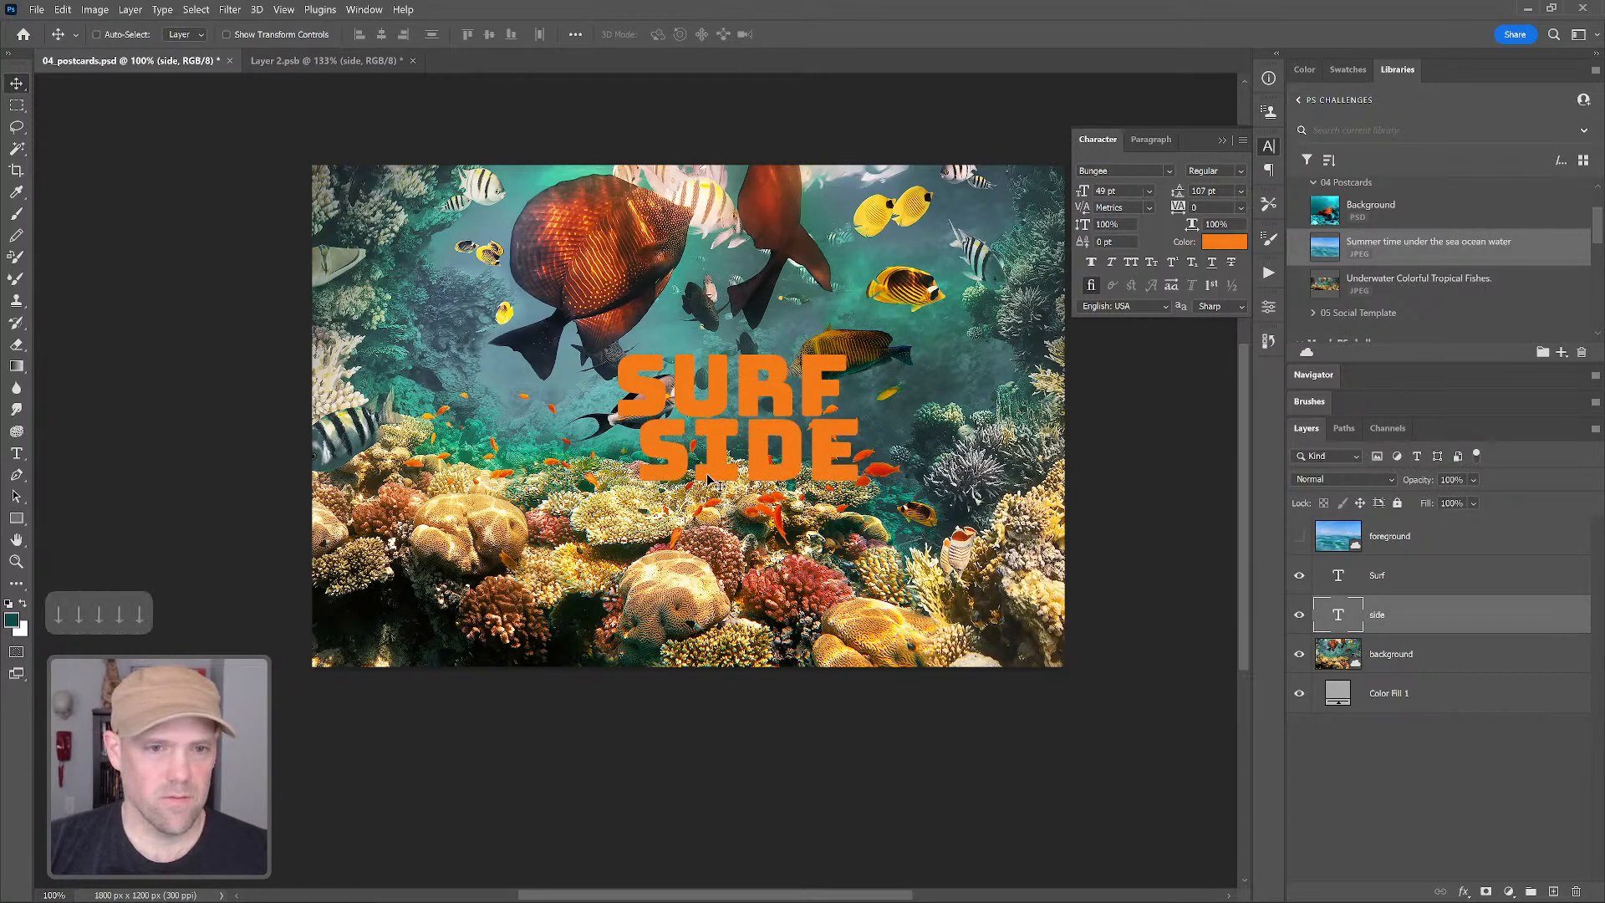
Scale the Surf and side text layers together to about 287%, center them over the reef image, and apply the transform
shift+click(1358, 577)
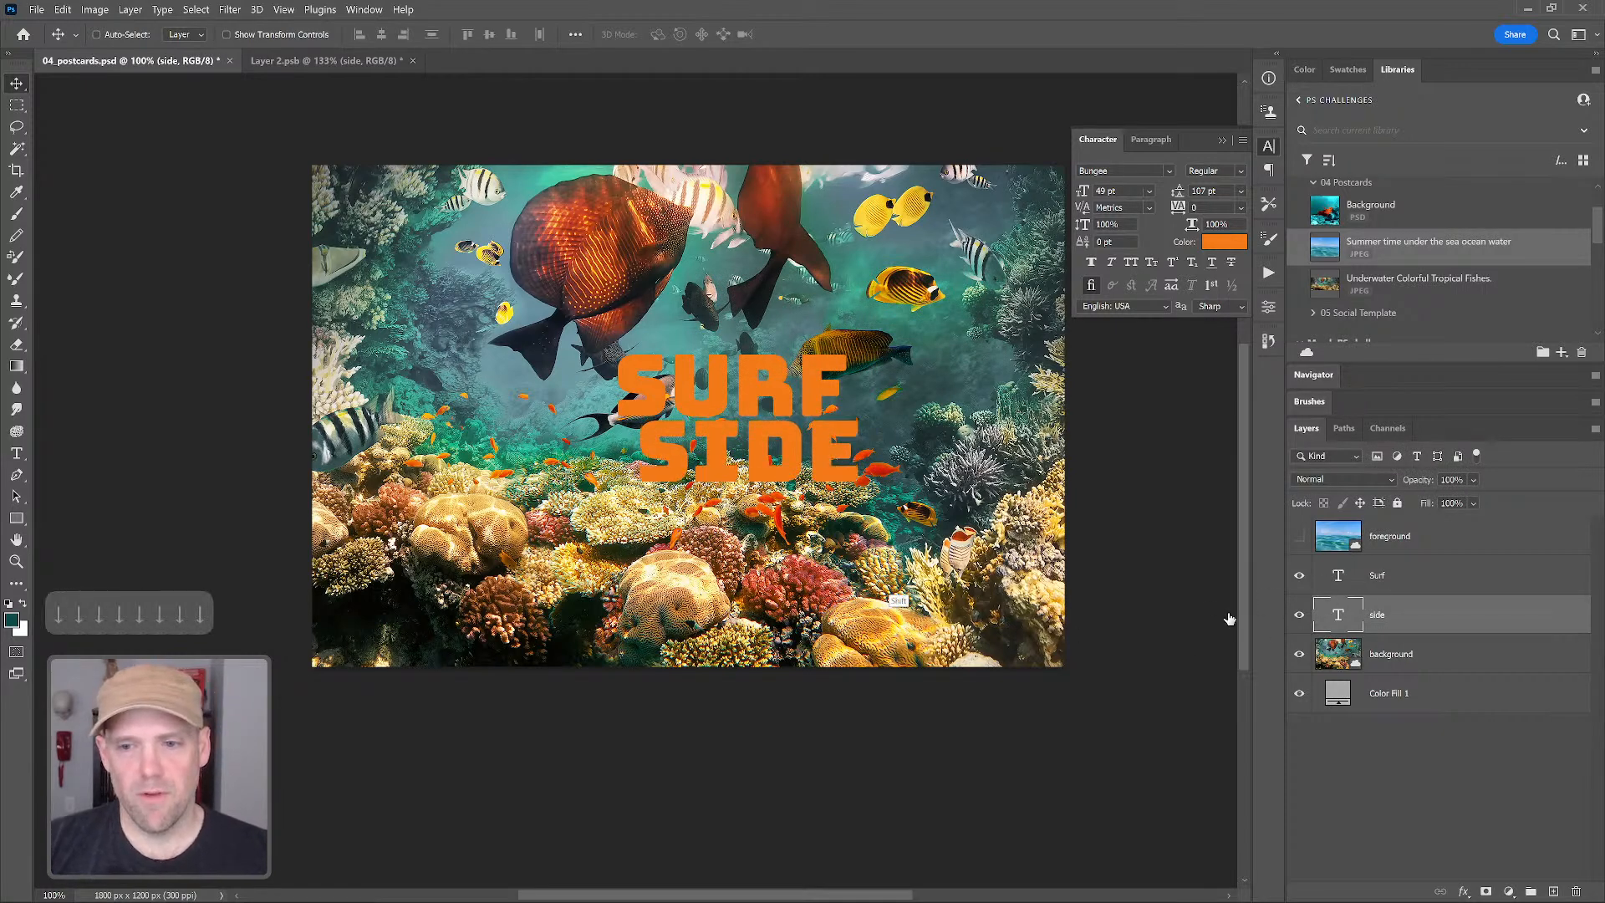
key(ctrl+t)
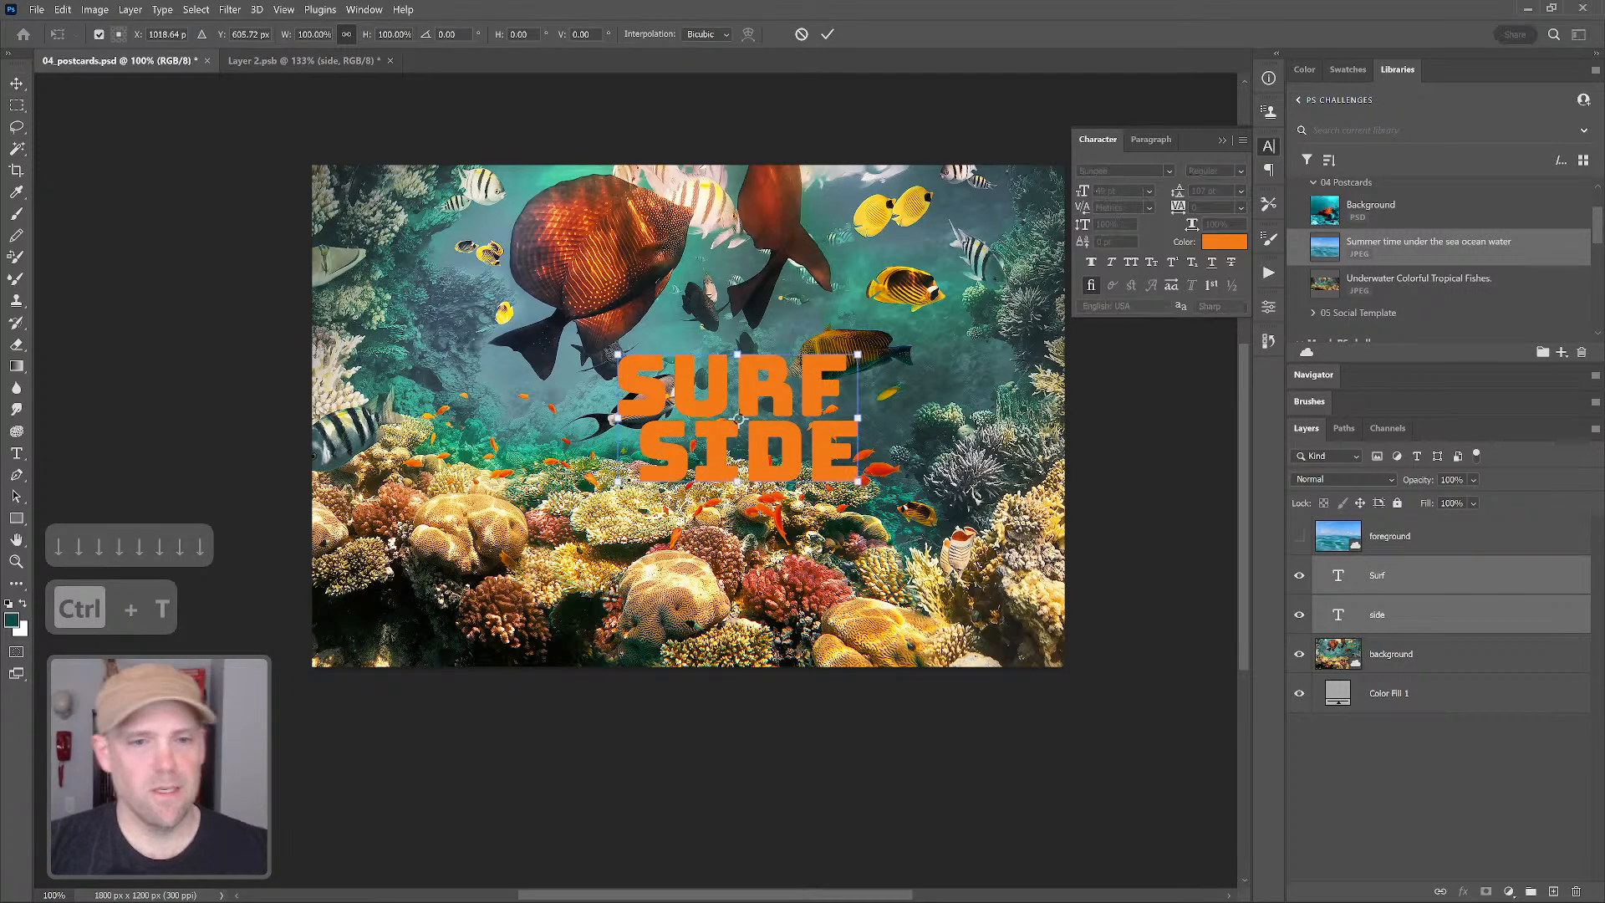
drag(619, 483, 384, 606)
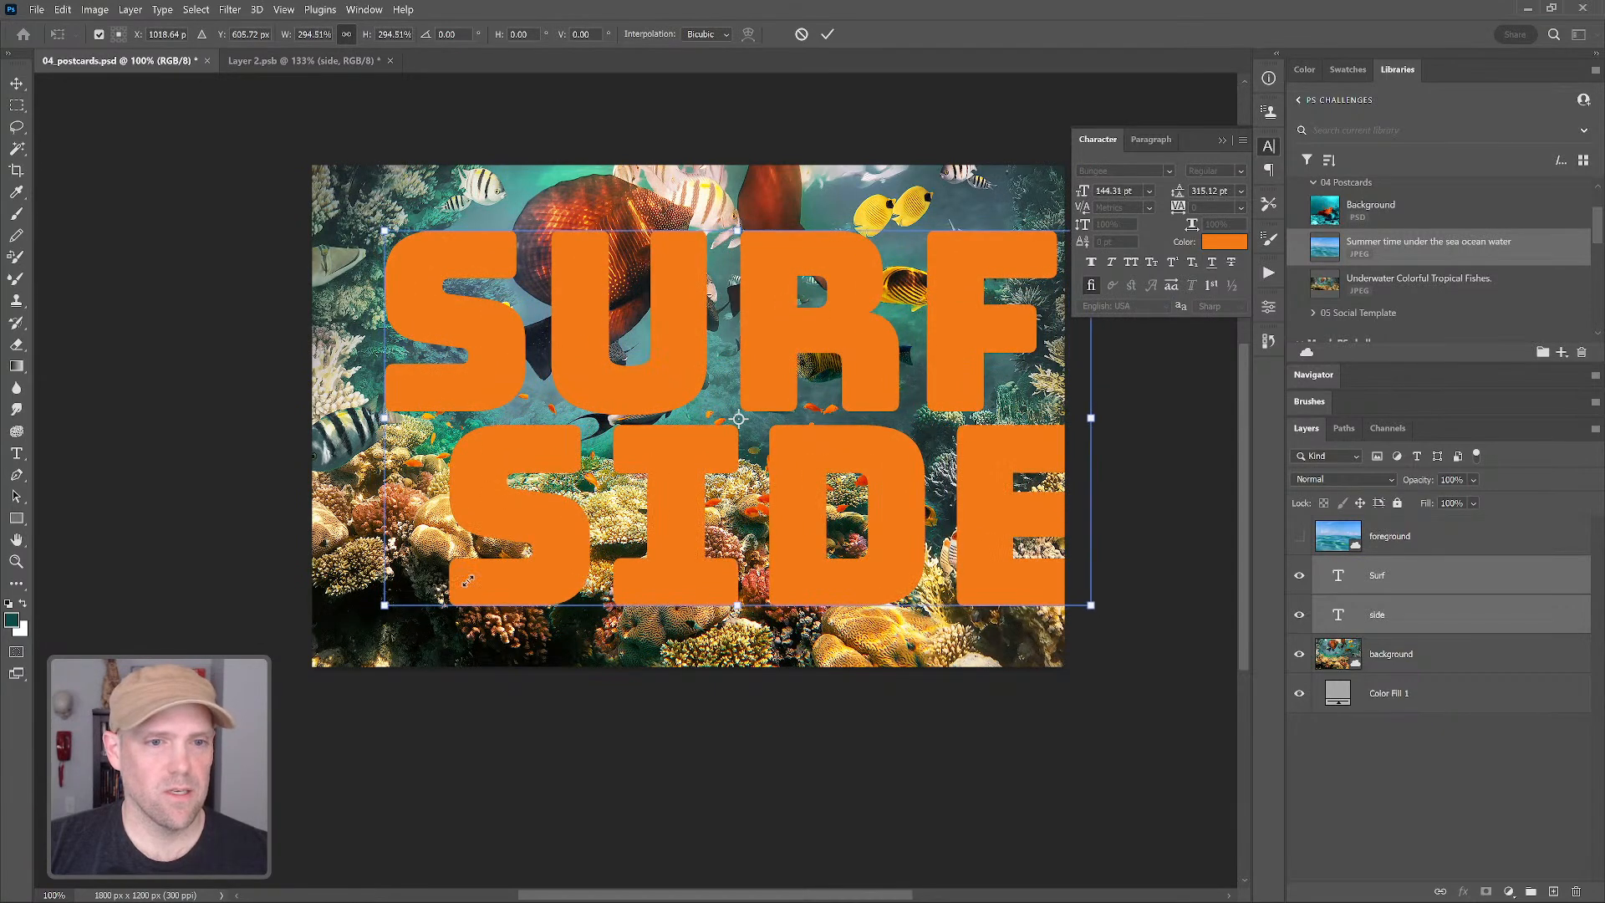
drag(667, 479, 648, 471)
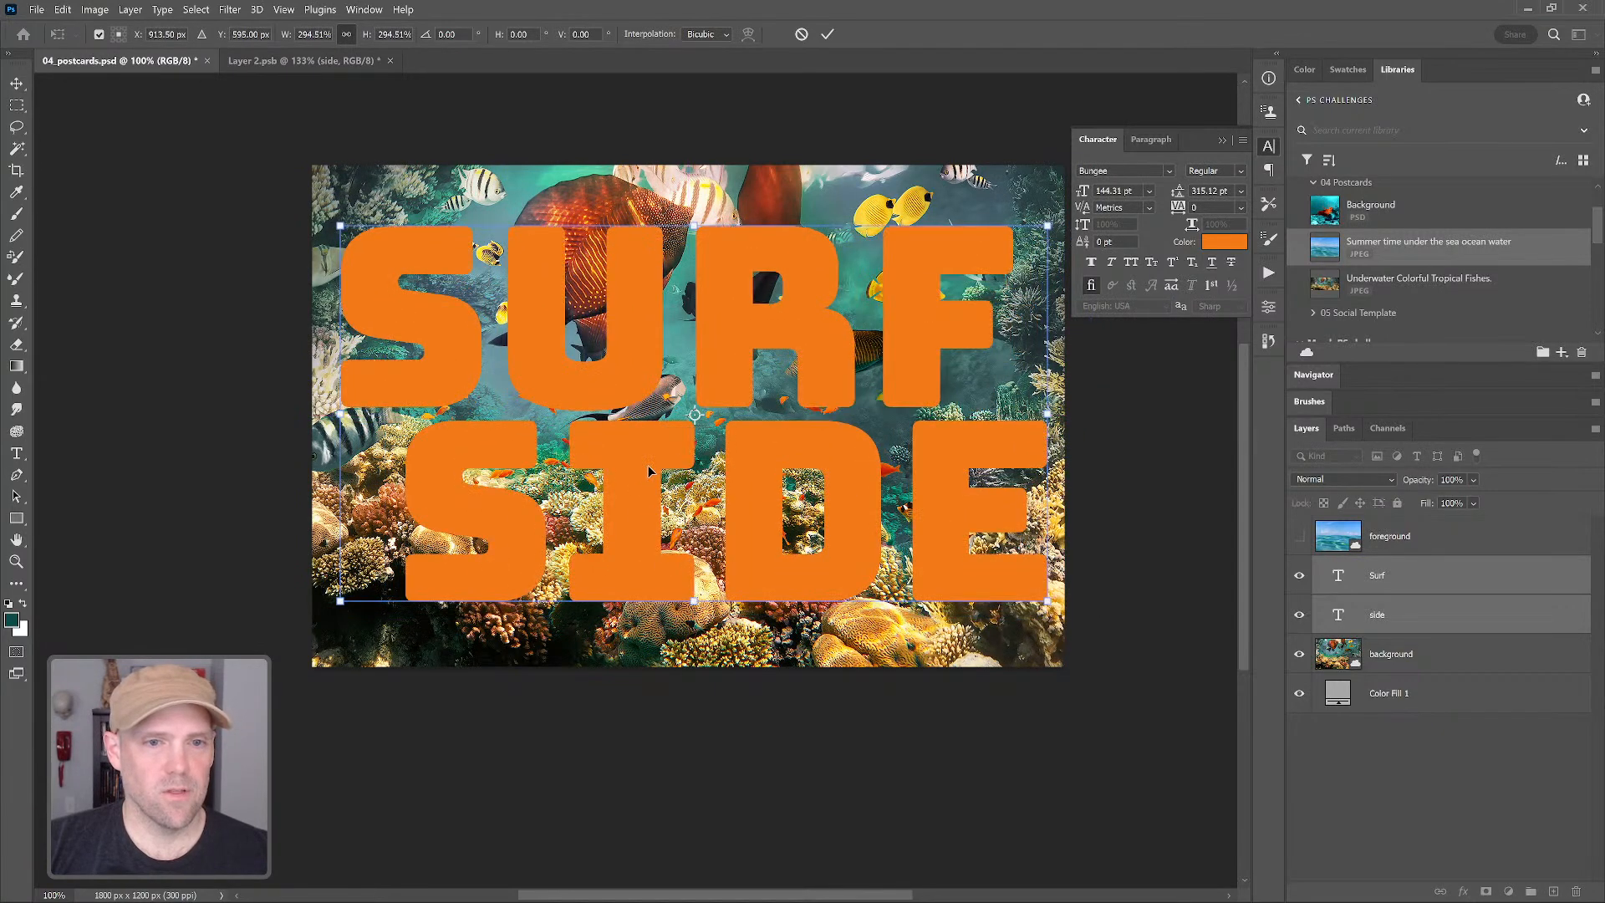
drag(1050, 603, 1039, 597)
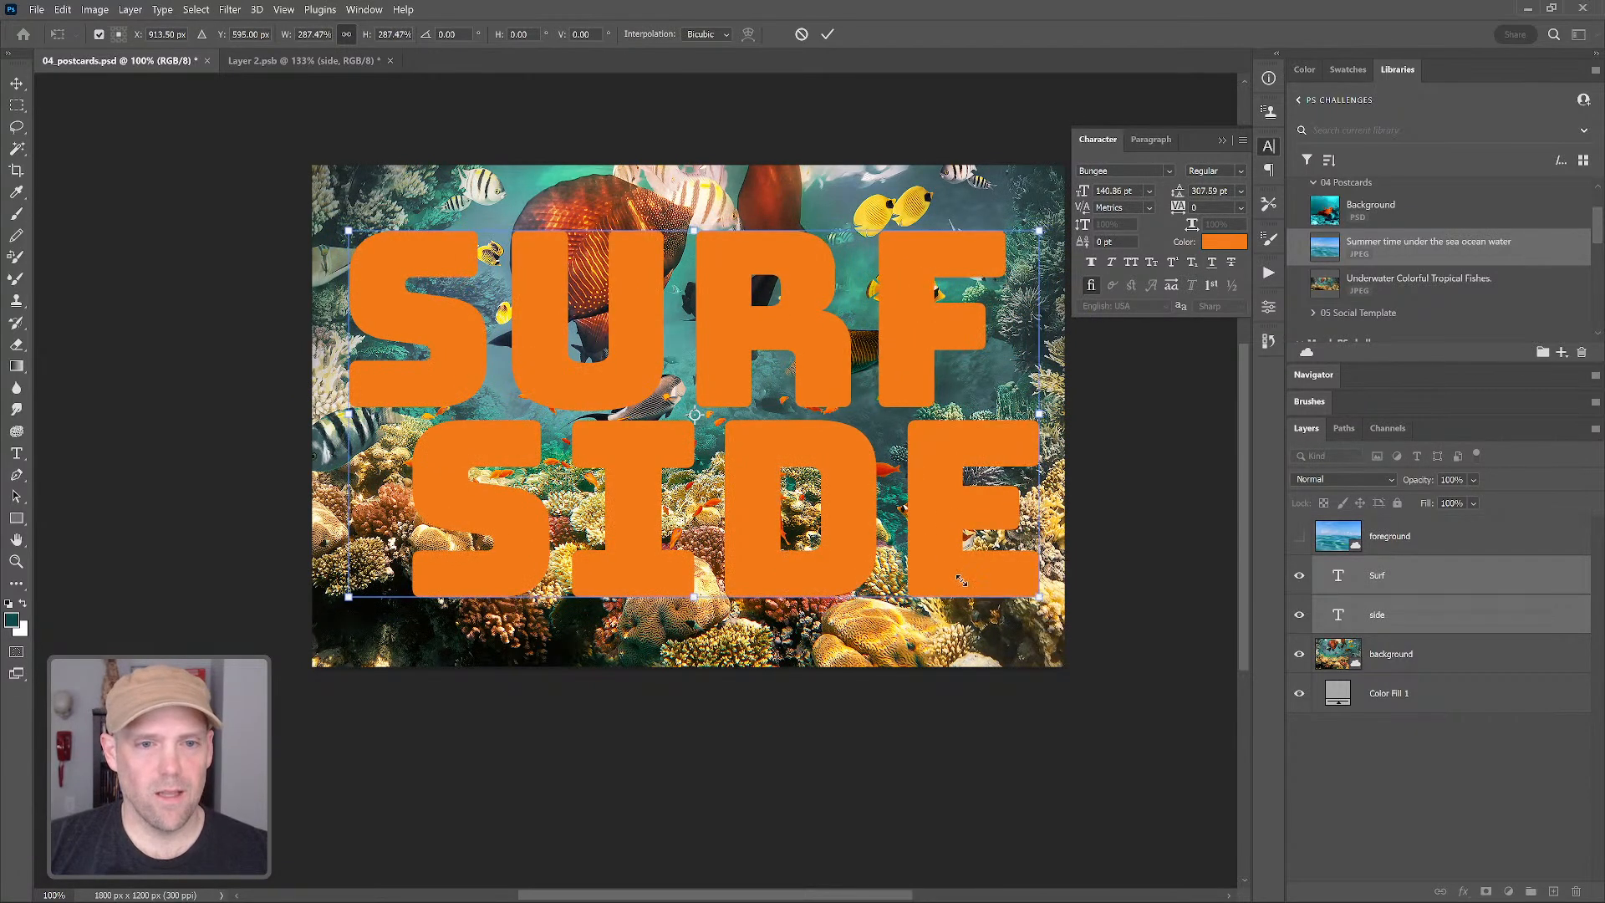
key(Return)
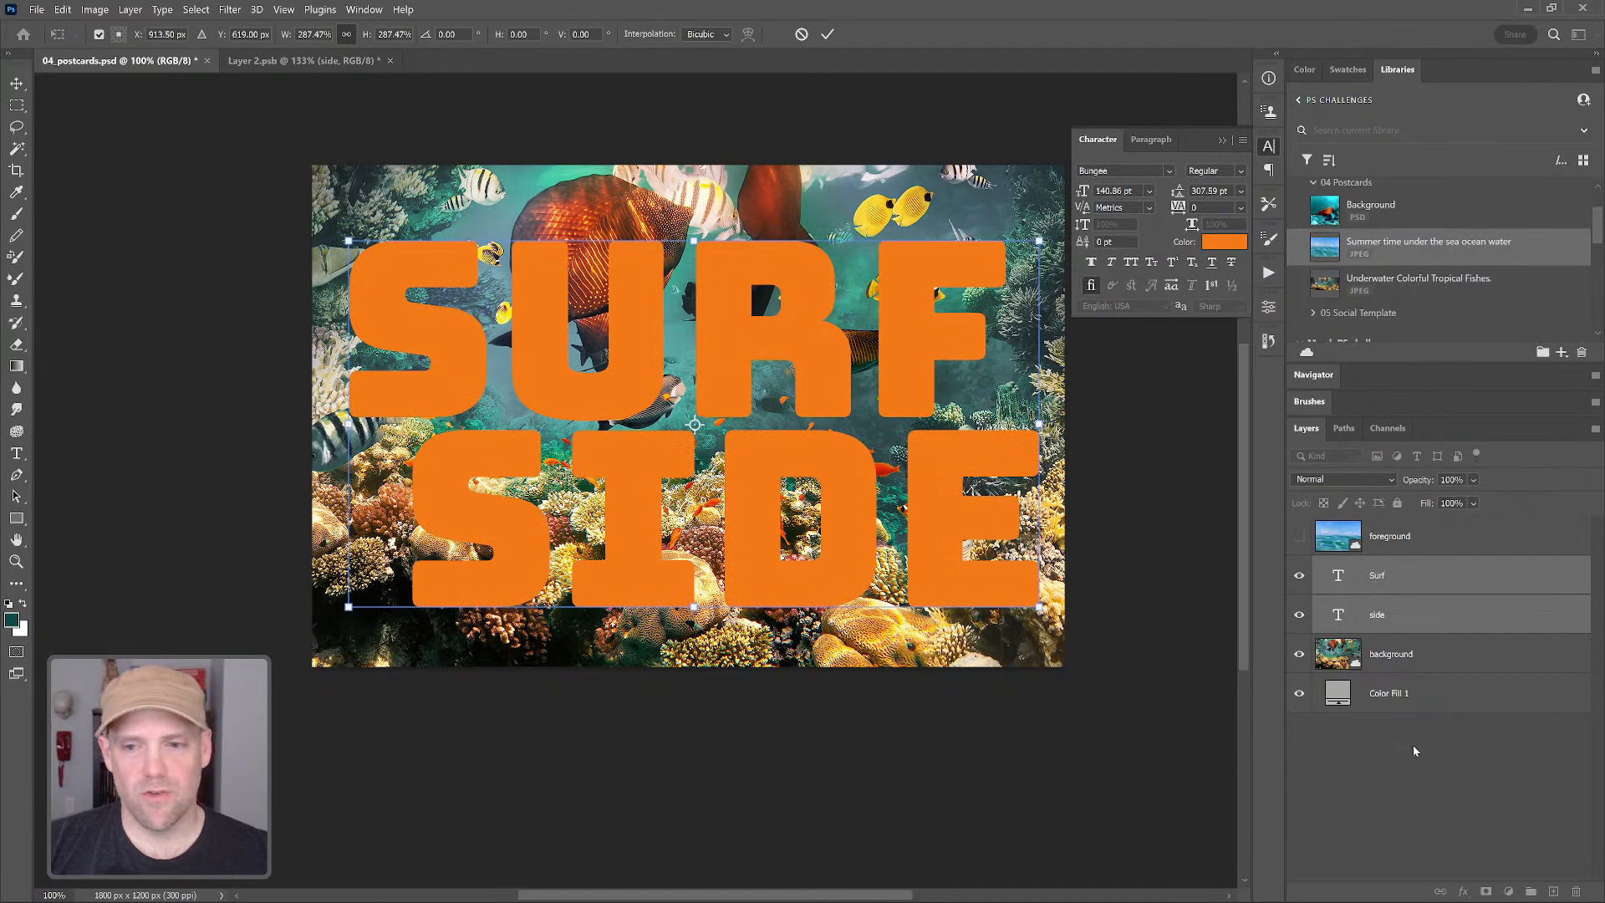
click(1440, 709)
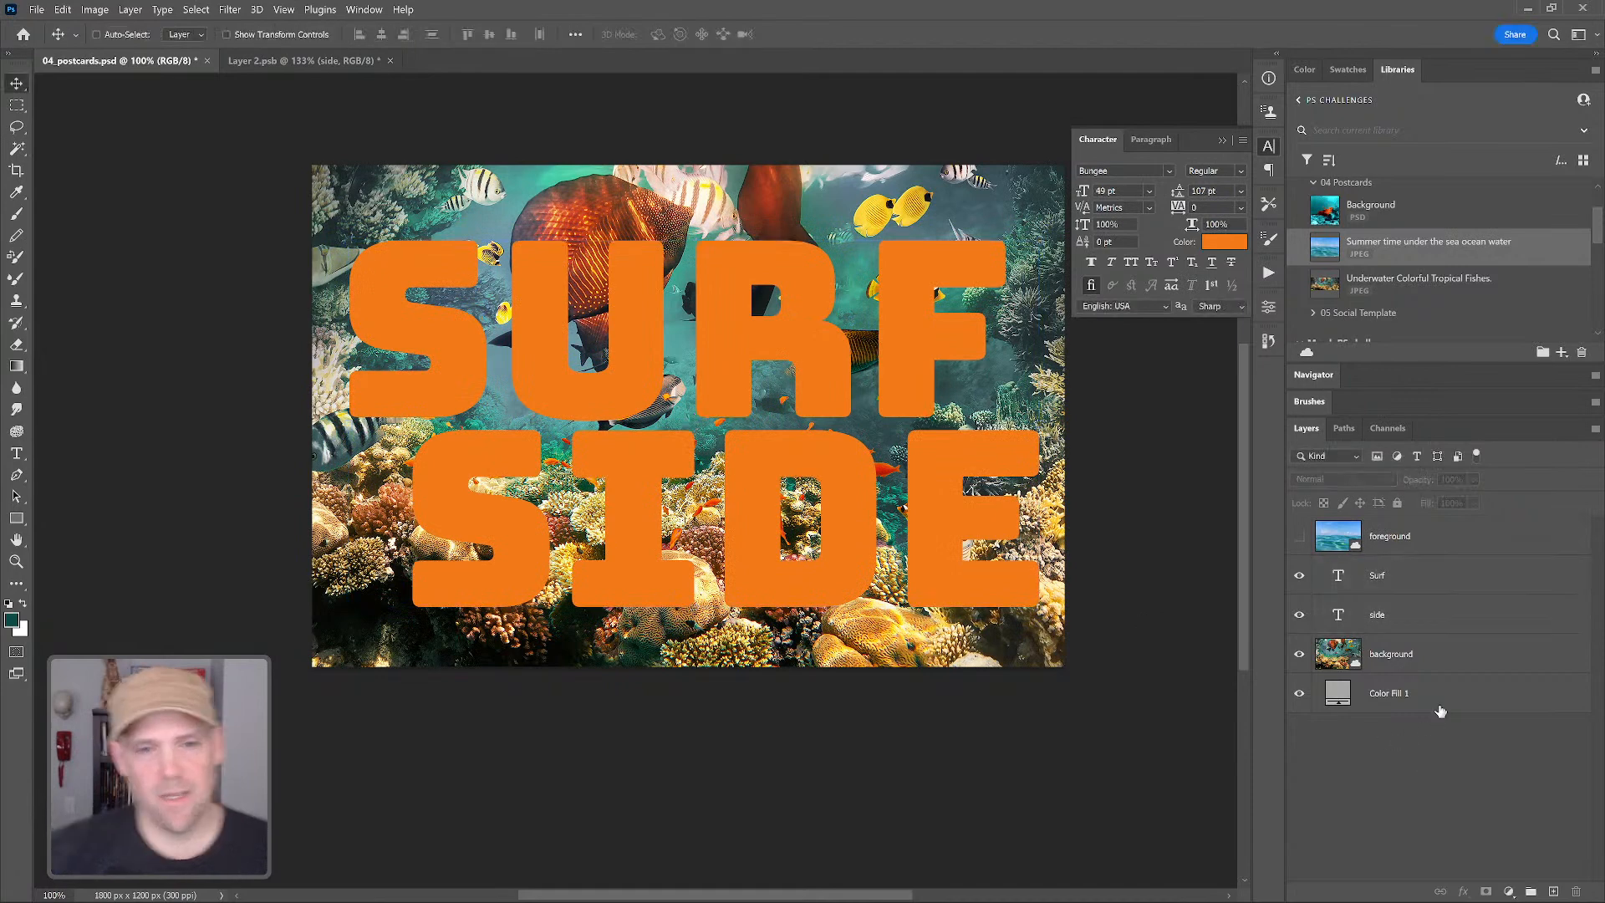
Tighten the tracking of both the Surf and side text layers to -75
click(1341, 584)
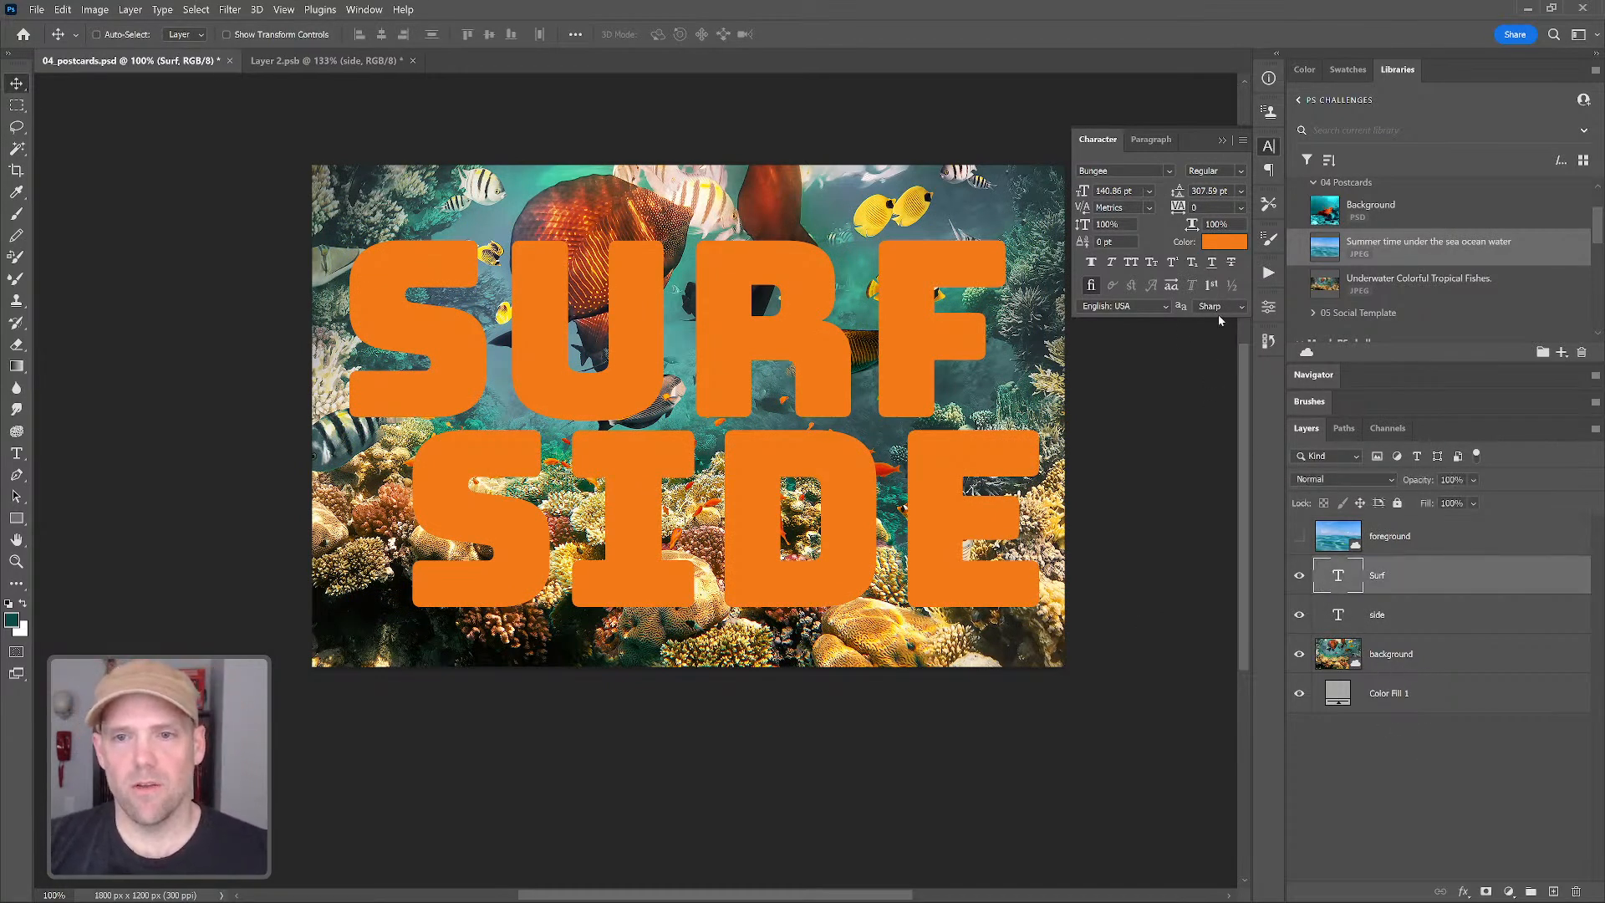
click(1241, 208)
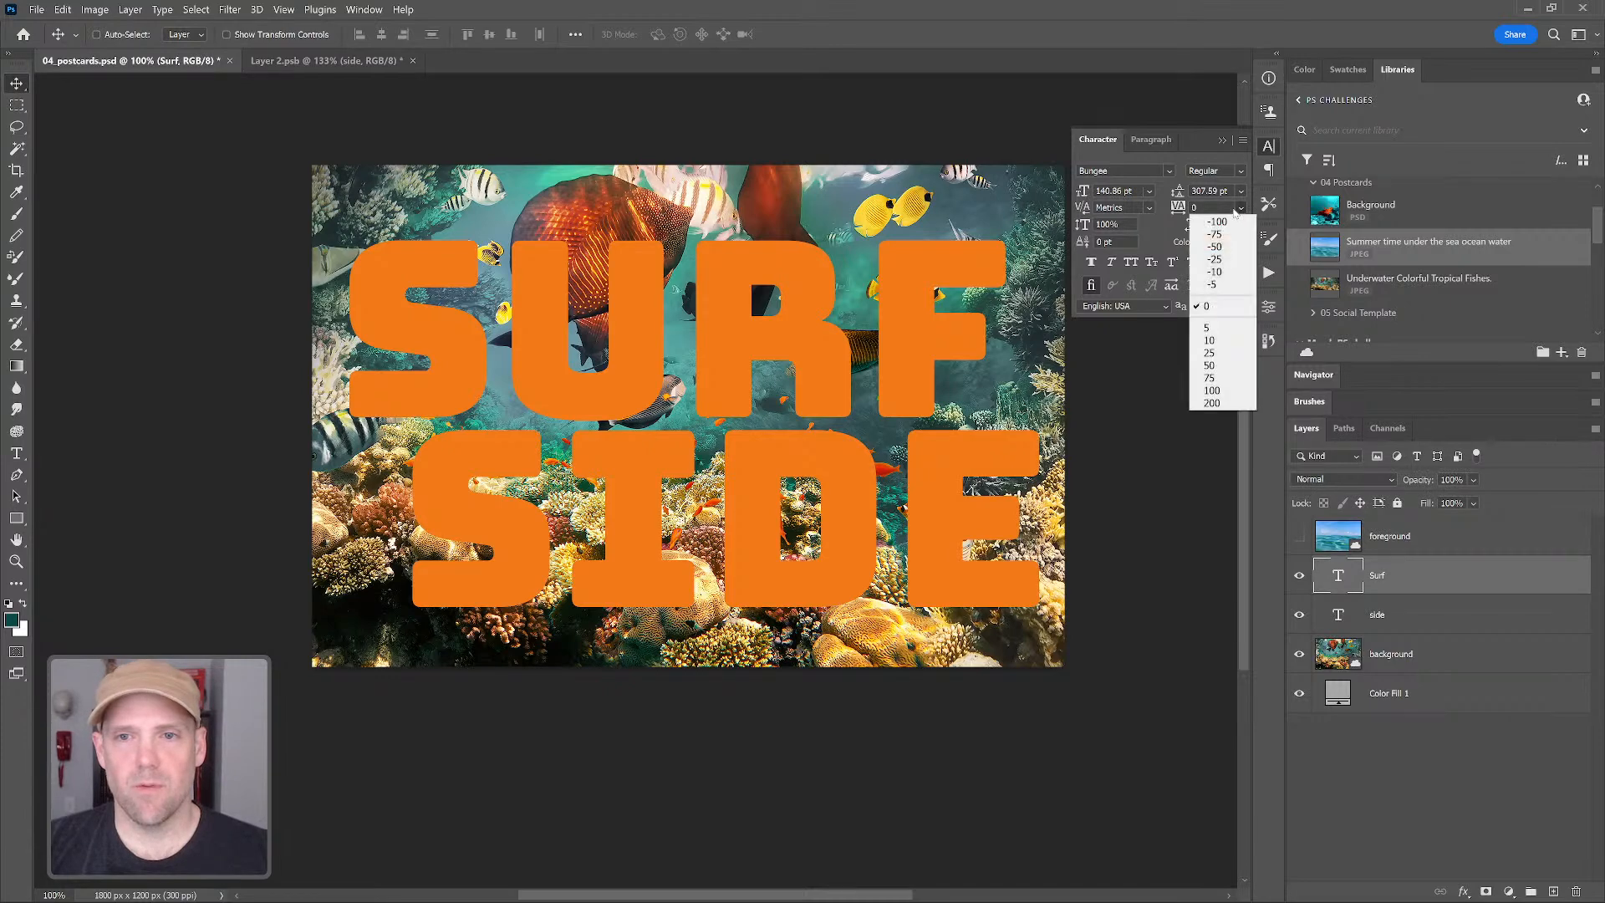
click(1226, 237)
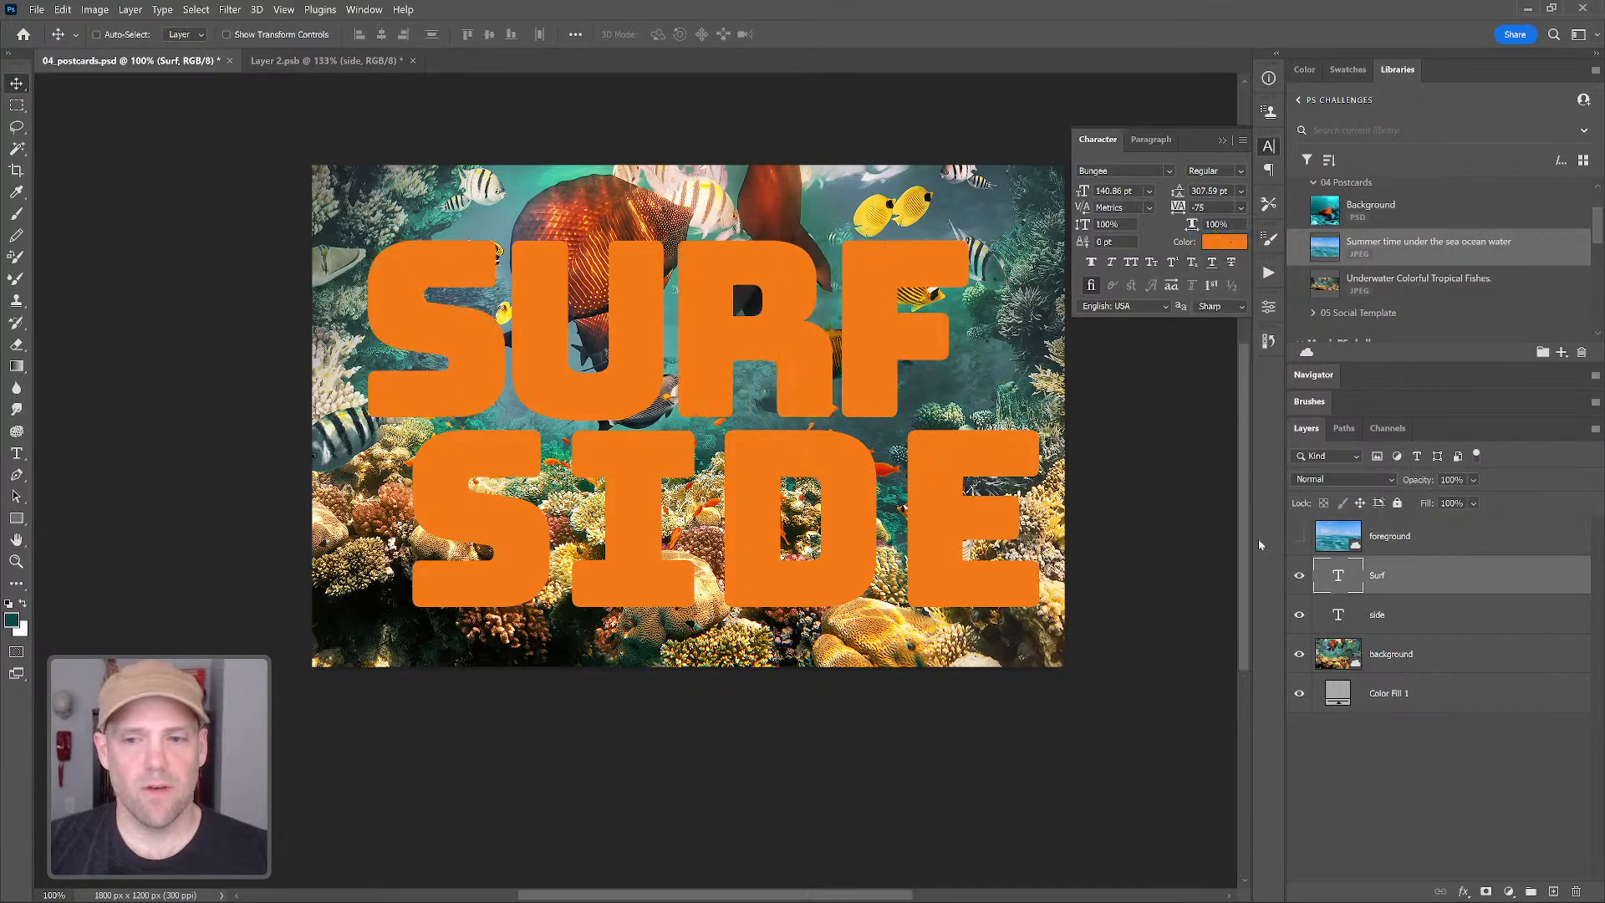
ctrl+click(1365, 590)
click(1365, 623)
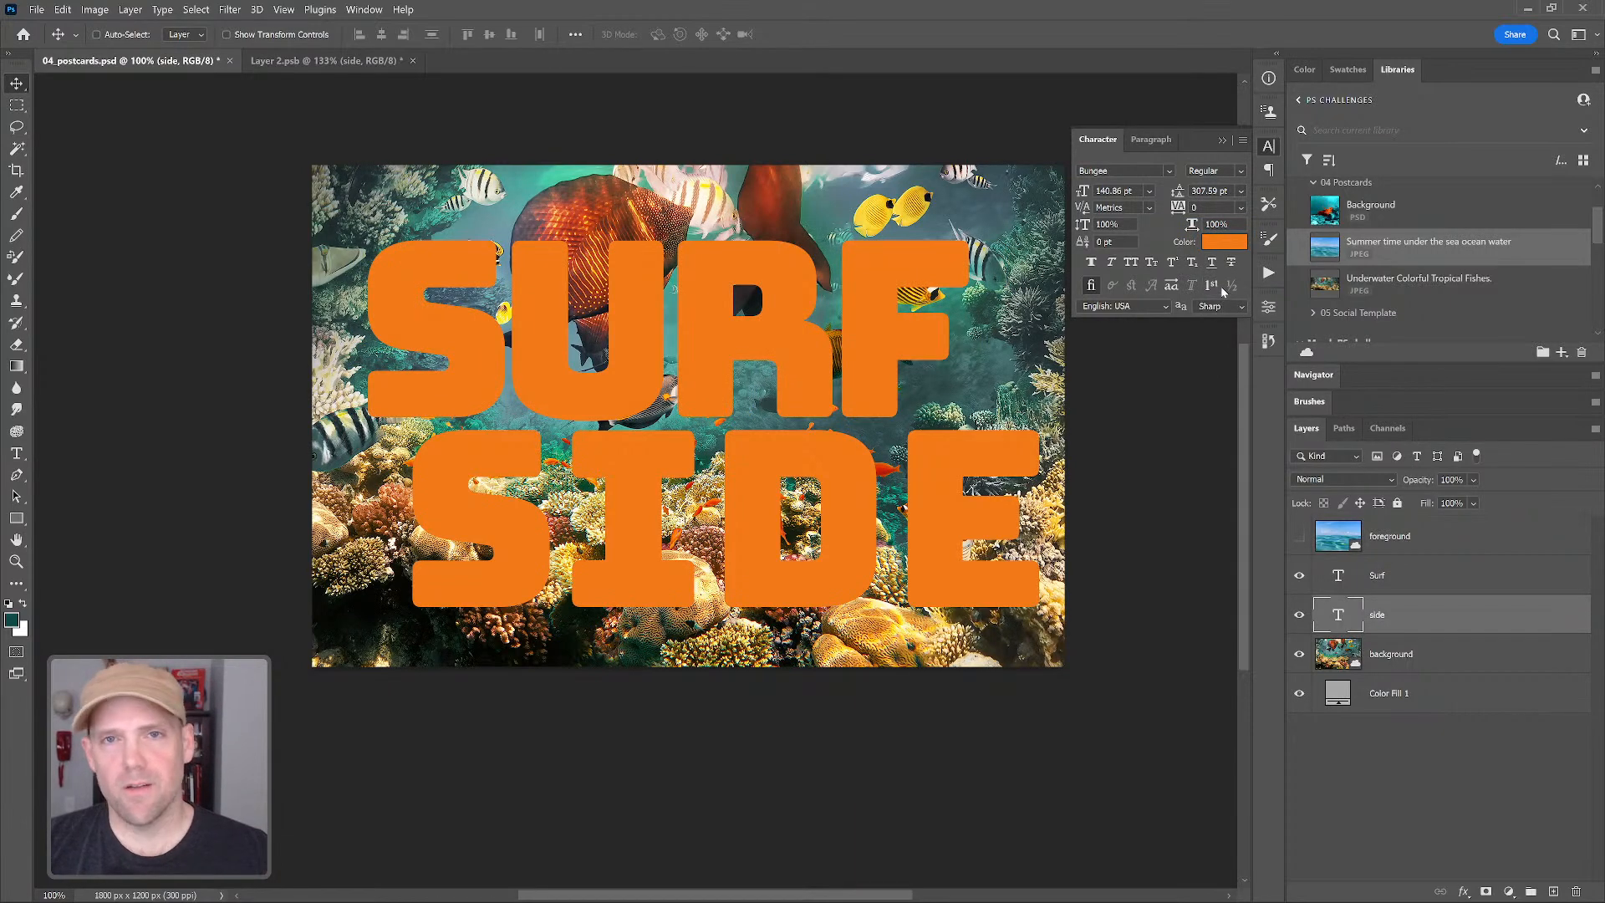
click(1242, 208)
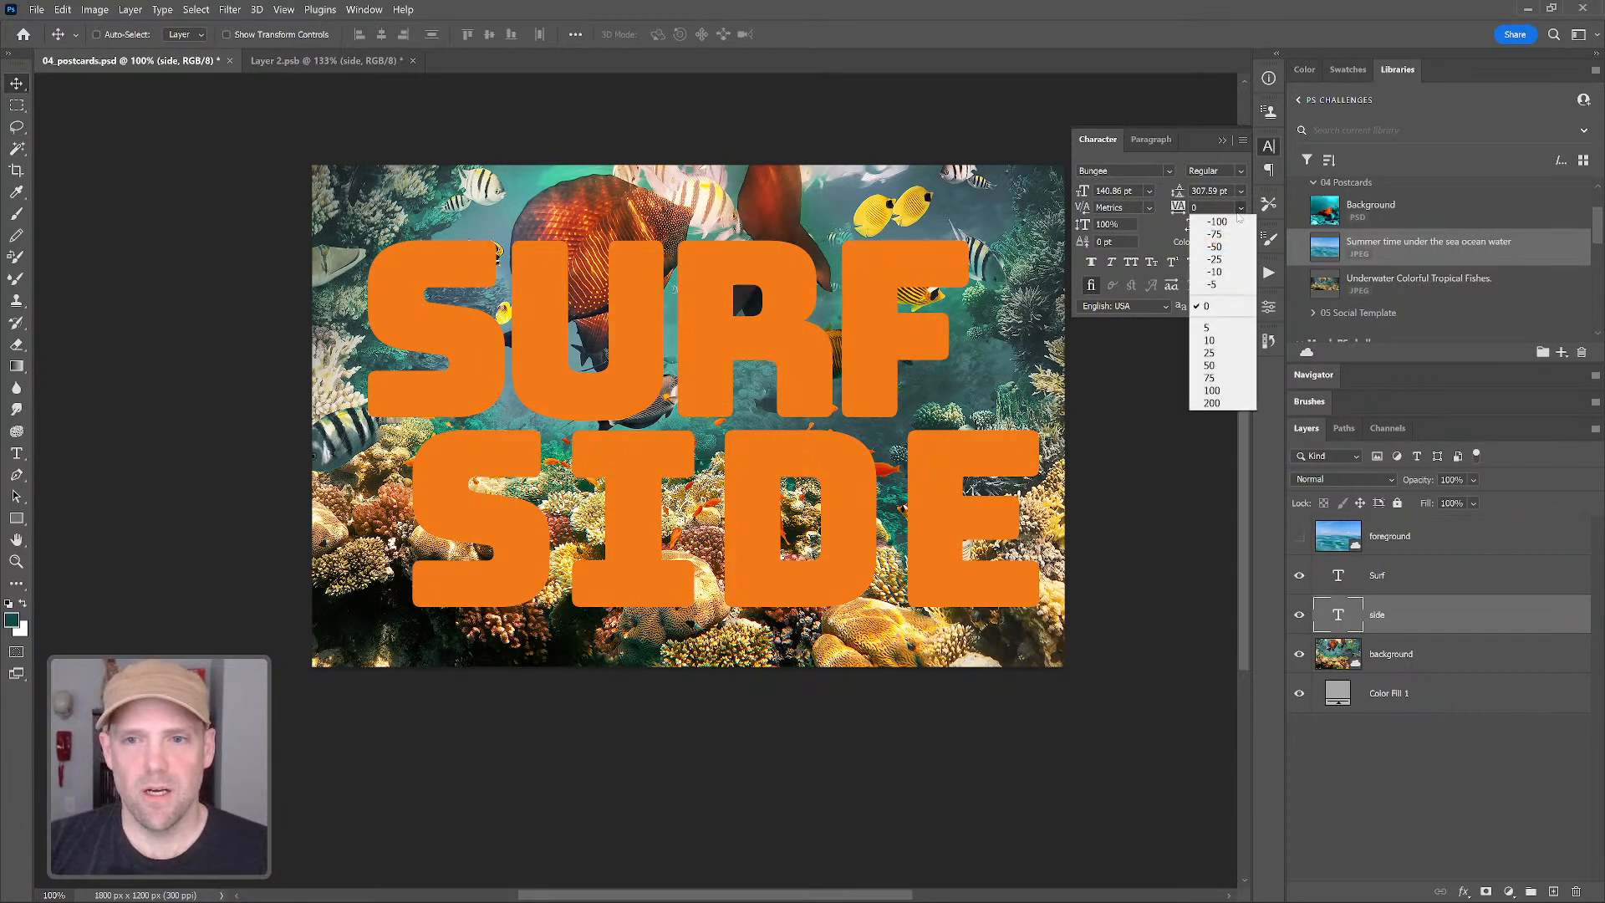
click(1226, 239)
click(1412, 857)
Select the side text layer, nudge it up 2 px and left 1 px, and deselect it
click(734, 534)
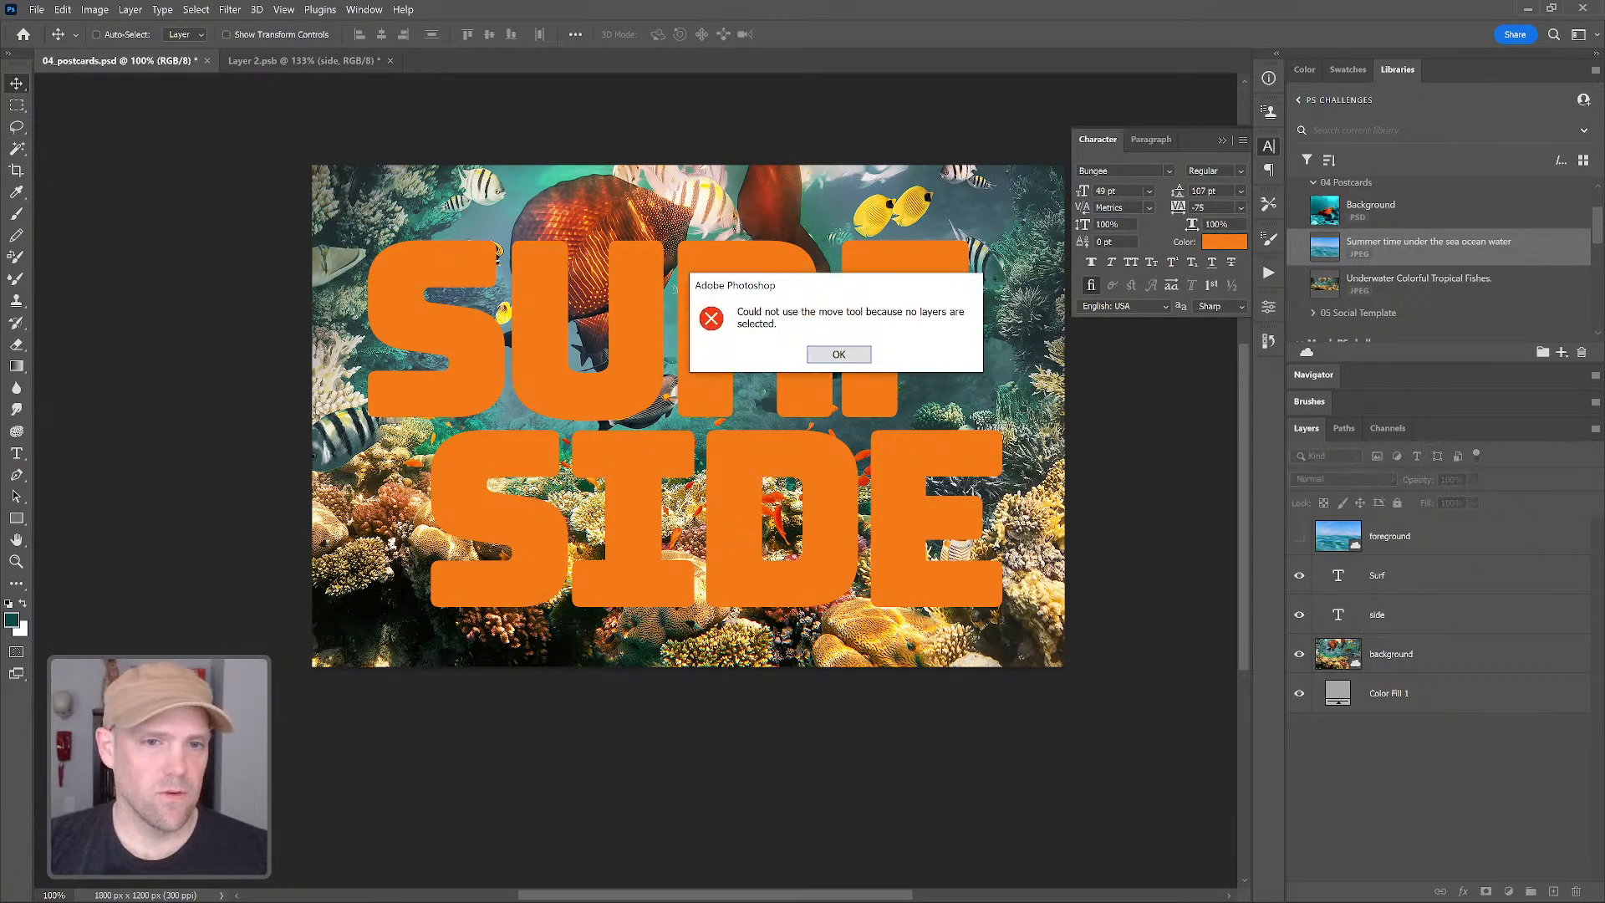
click(838, 353)
ctrl+click(676, 555)
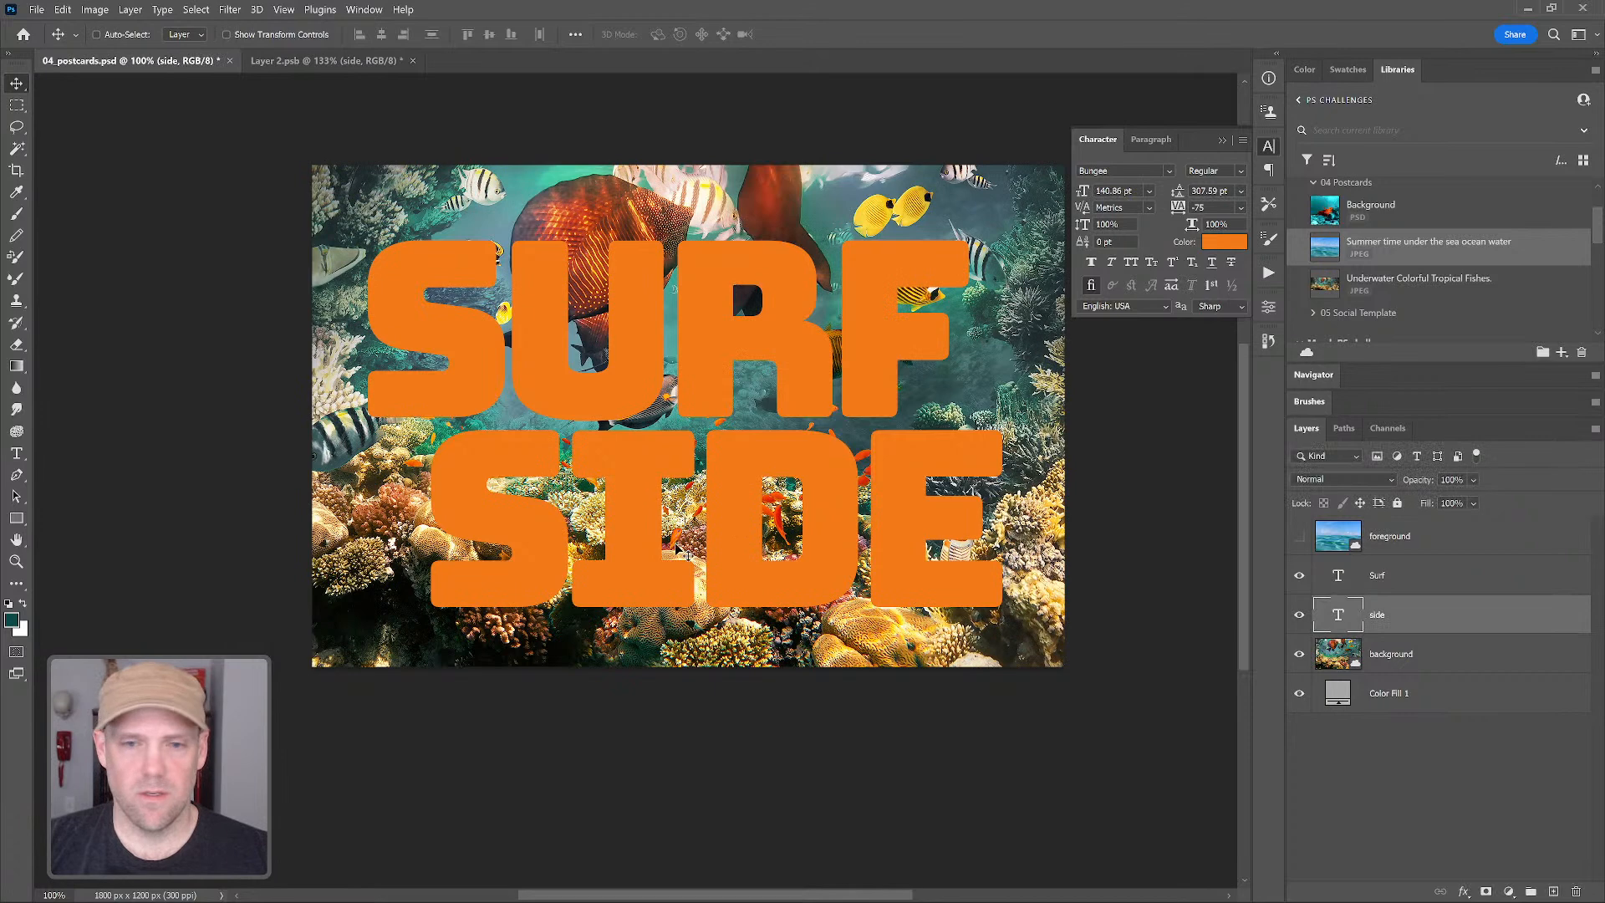
key(Up)
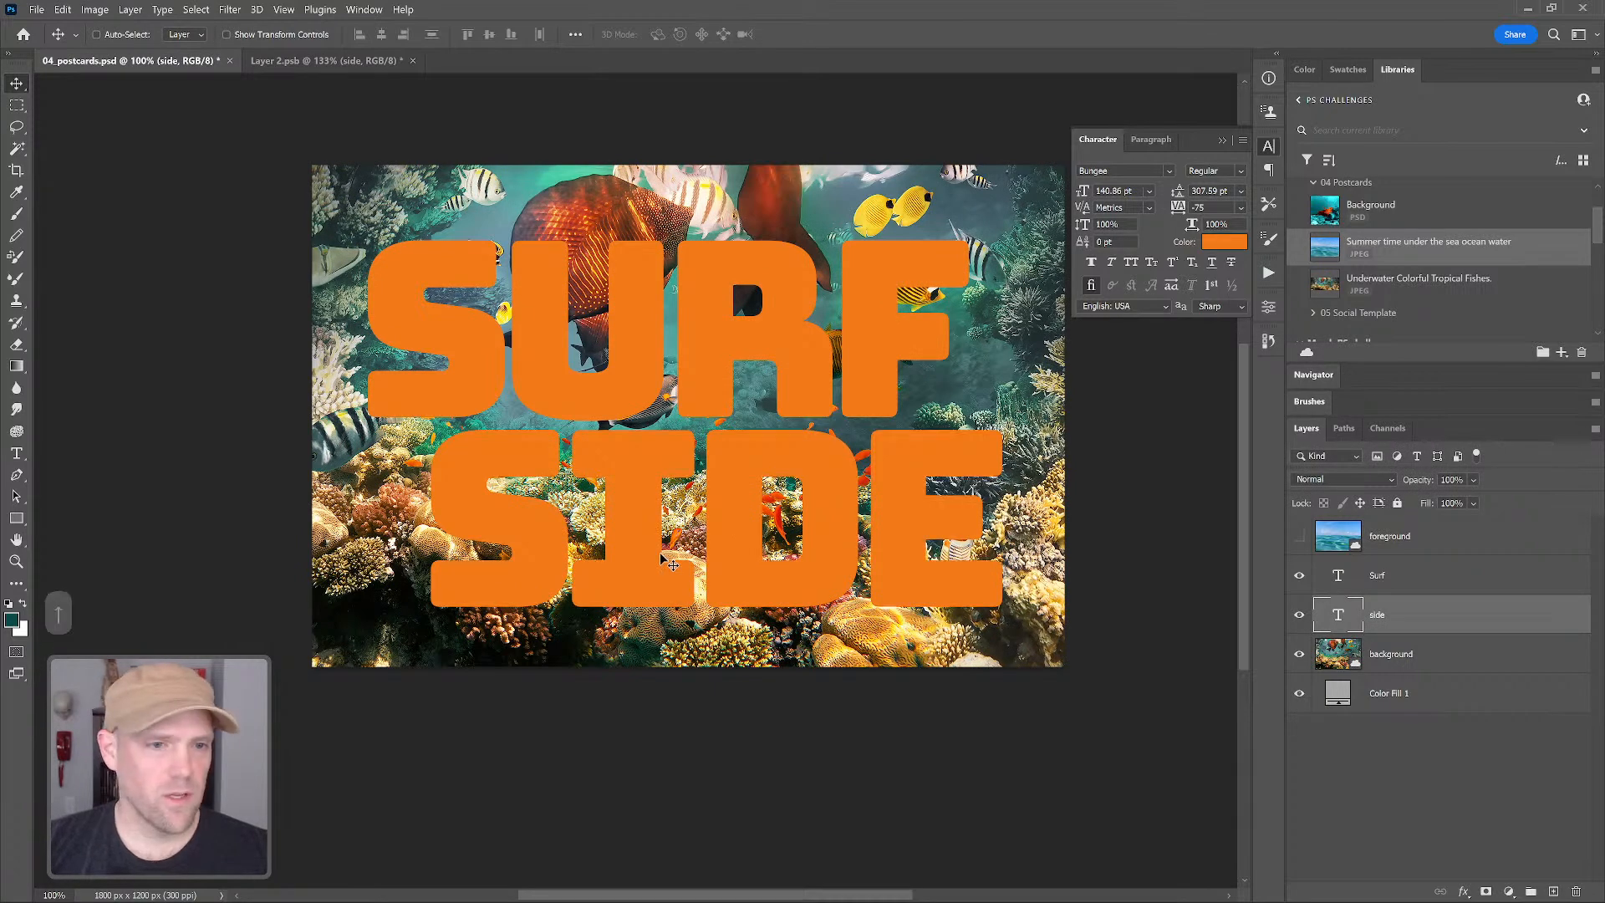
key(Left)
key(Up)
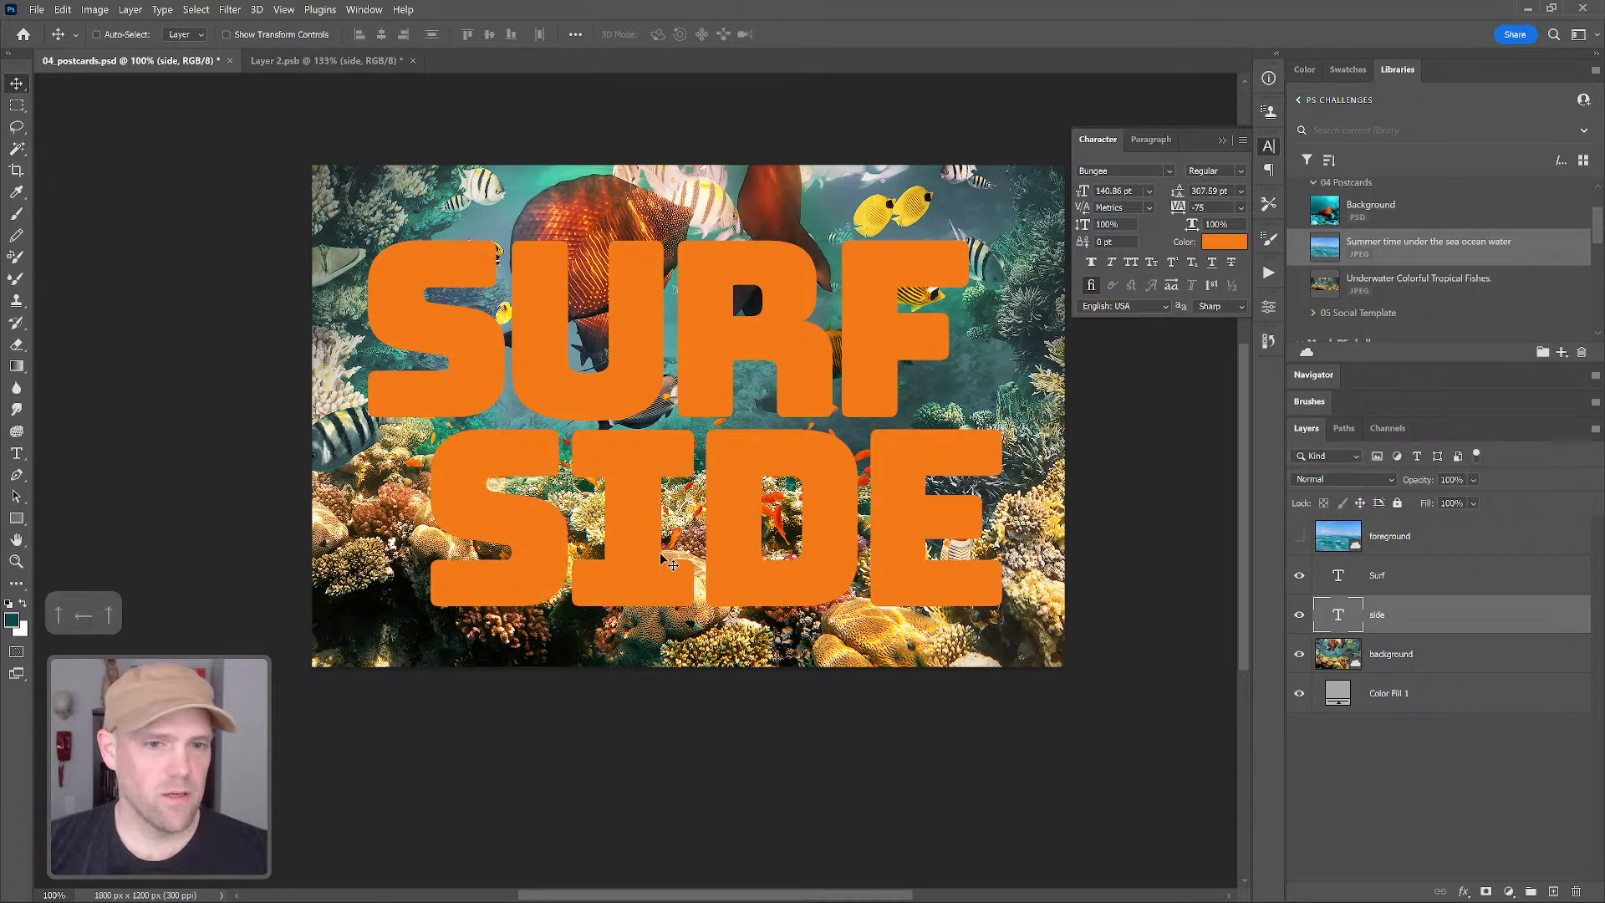
click(1481, 780)
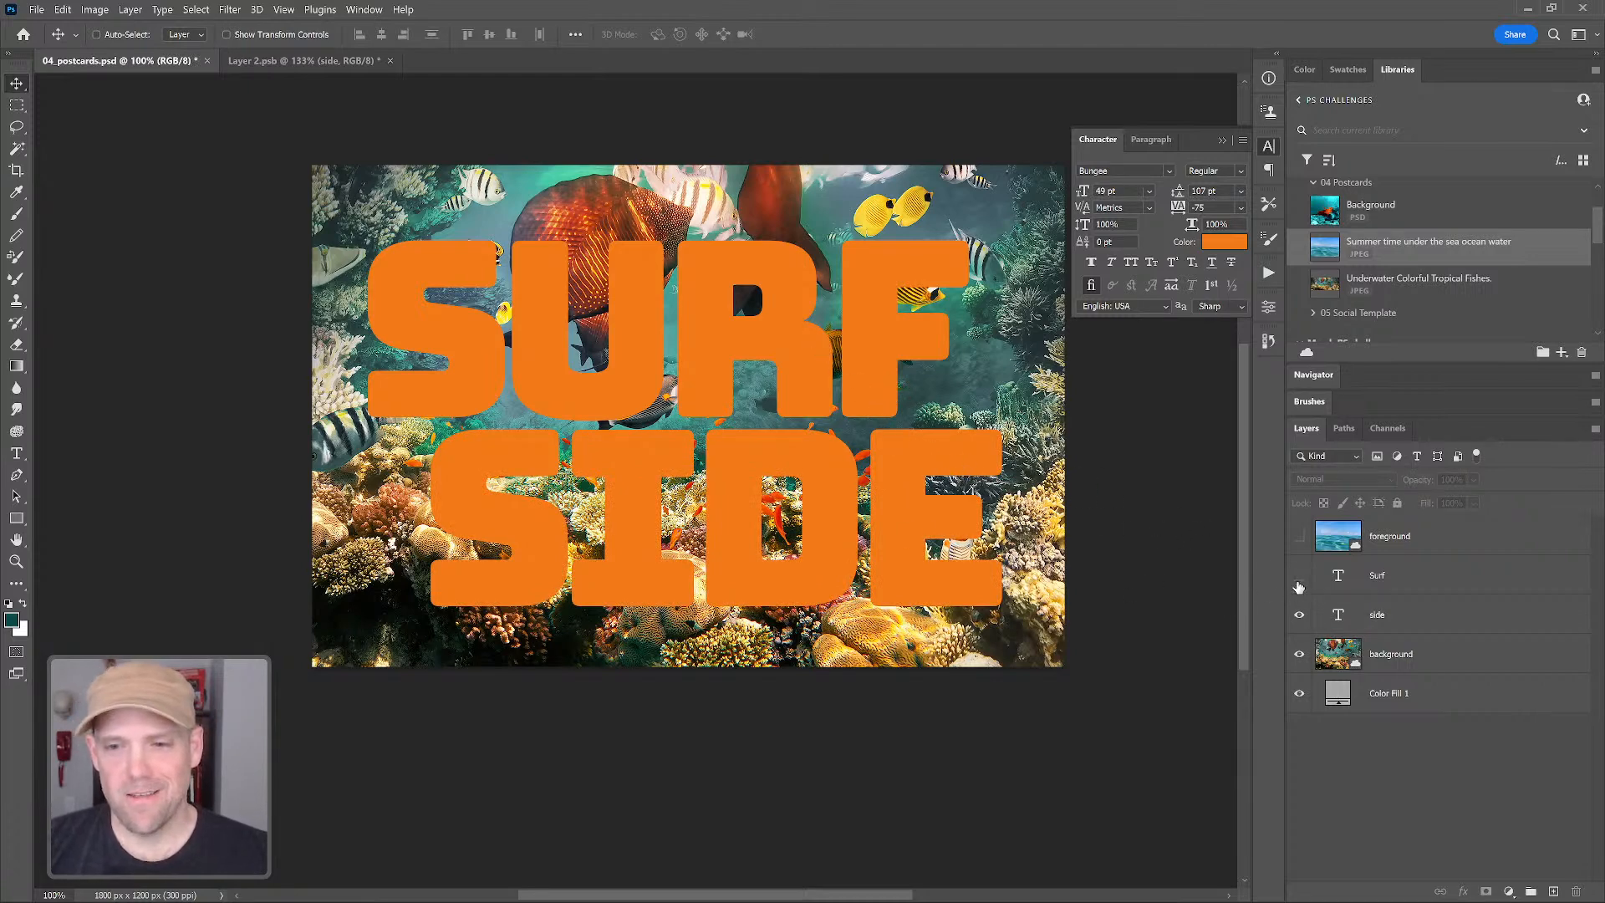
Hide the Surf and side text layers and start a new text layer mid-image in the Spumante Regular plus Shadow font
drag(1299, 575, 1300, 614)
key(t)
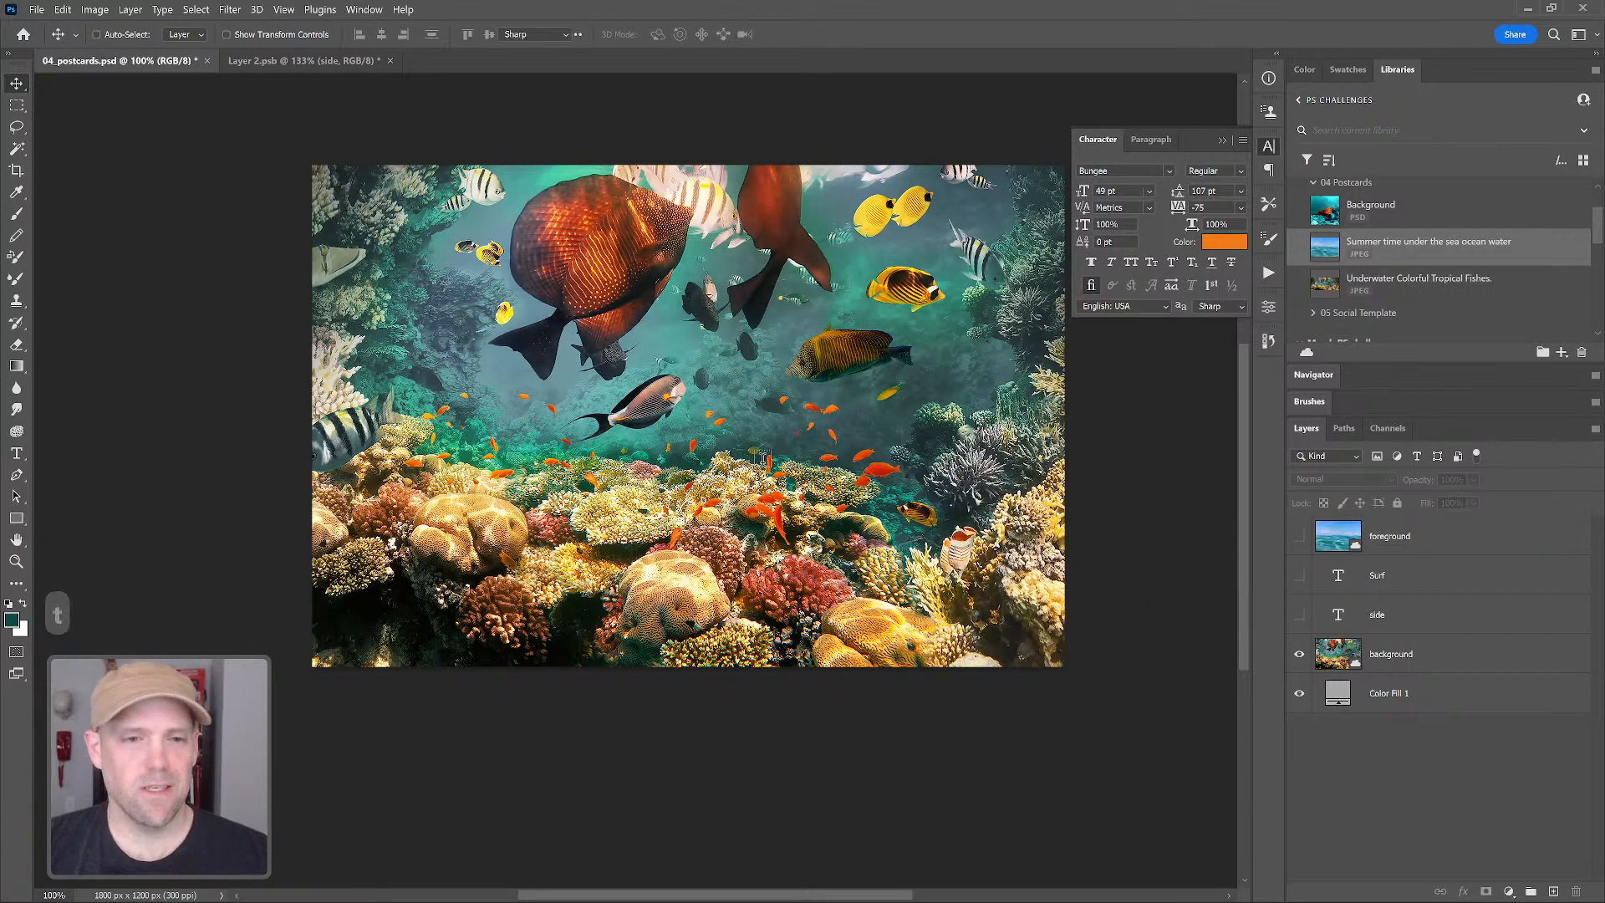
click(688, 416)
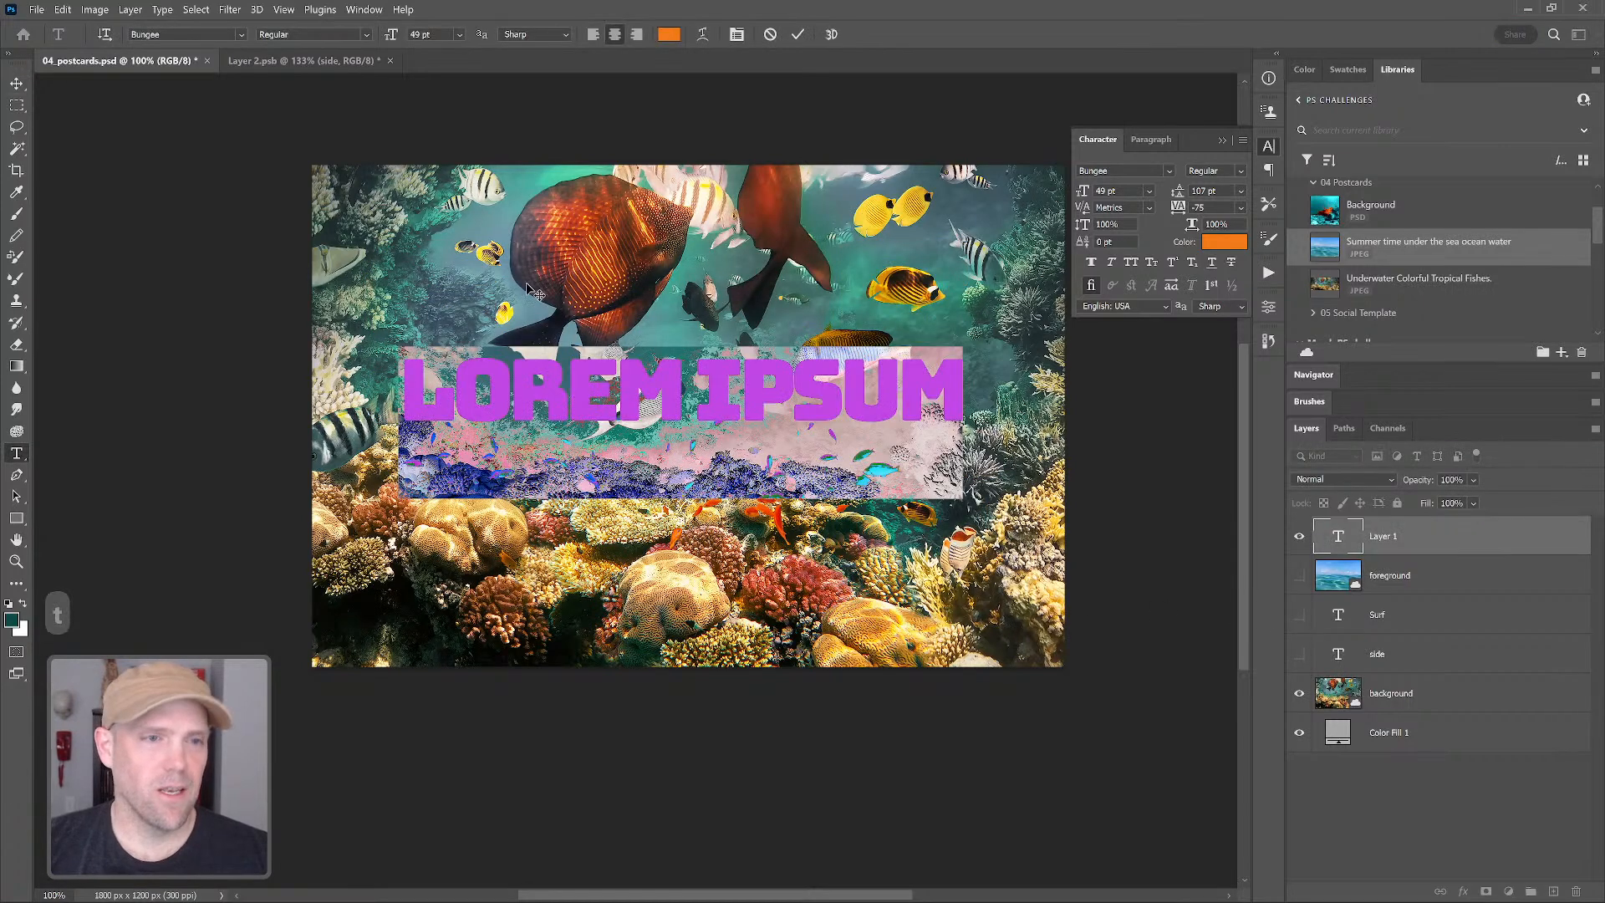
click(240, 34)
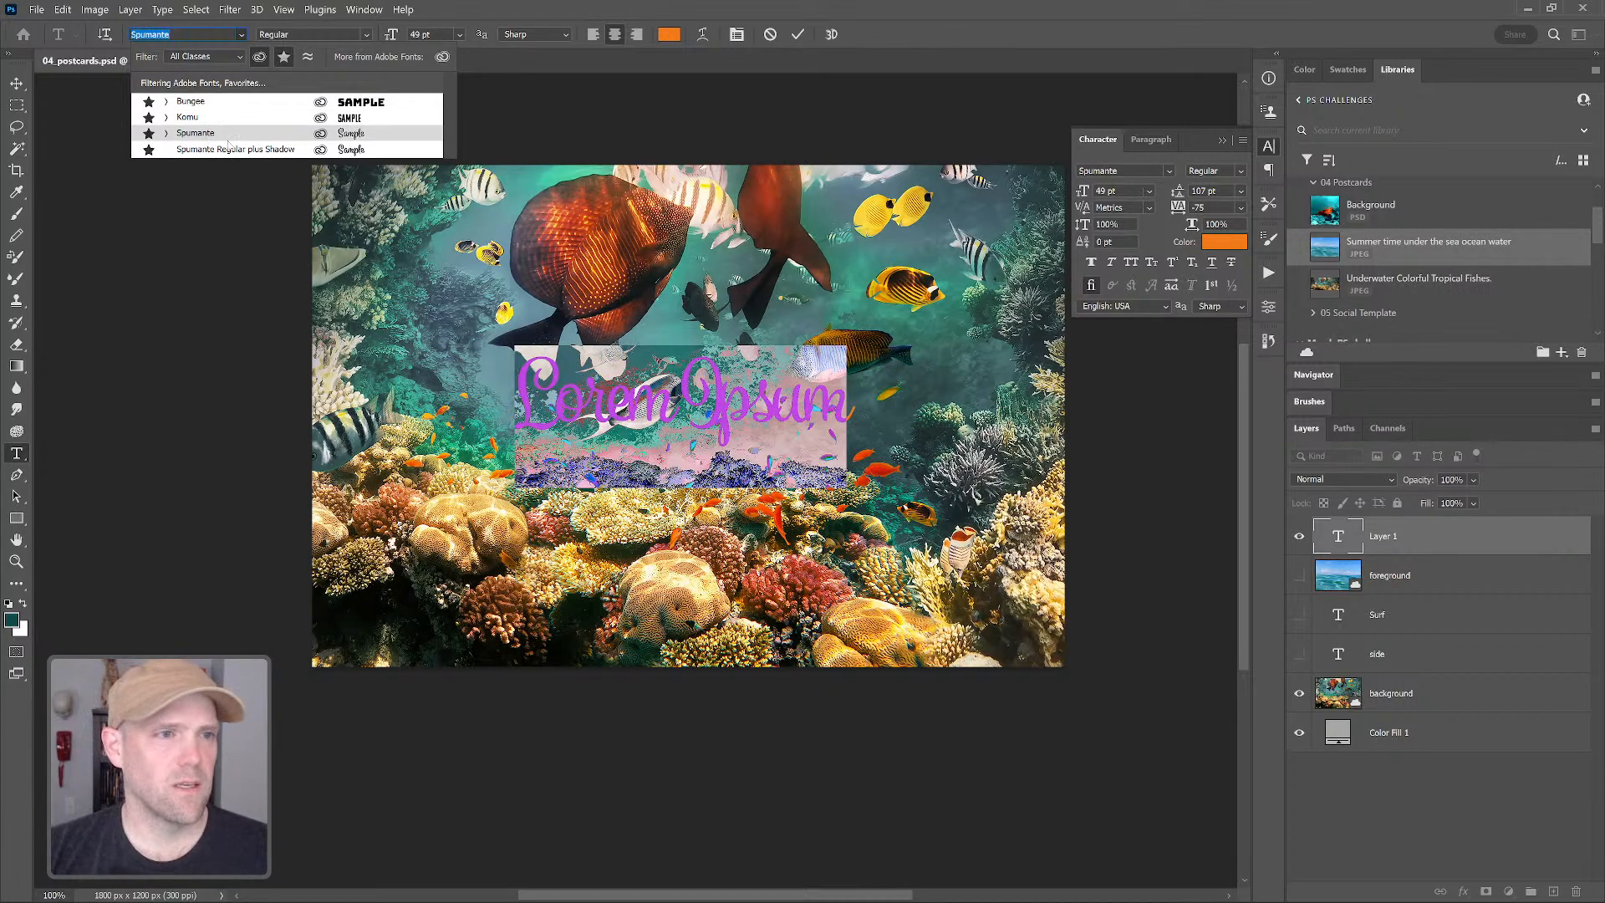
click(268, 151)
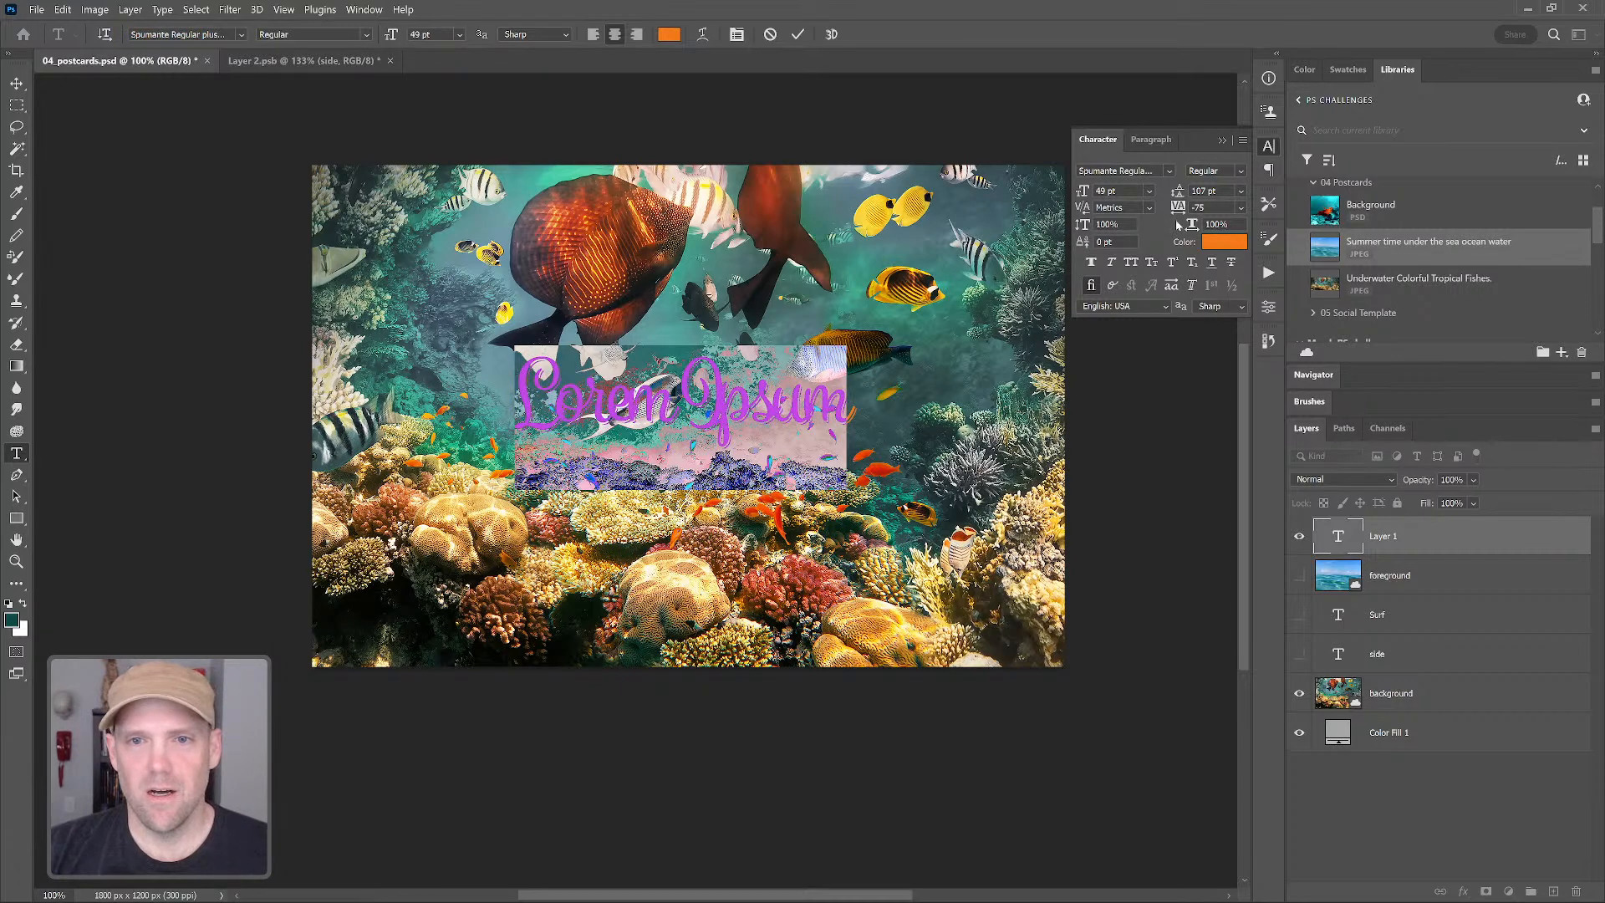
Set the placeholder text's color to white (ffffff)
click(1223, 242)
drag(1073, 283, 997, 235)
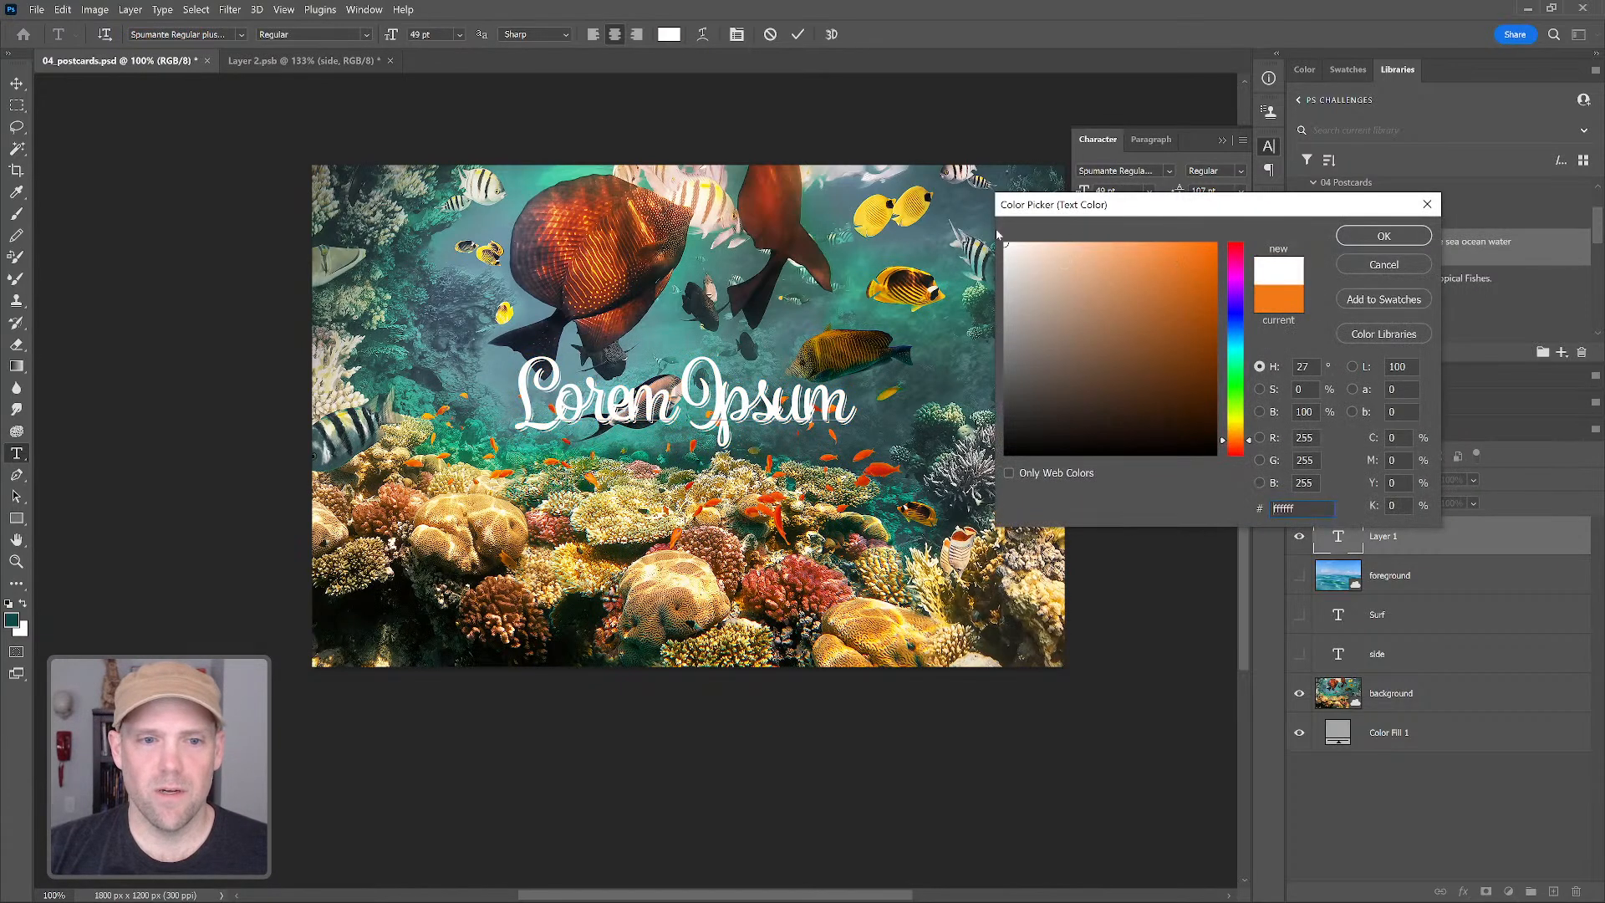
click(1384, 237)
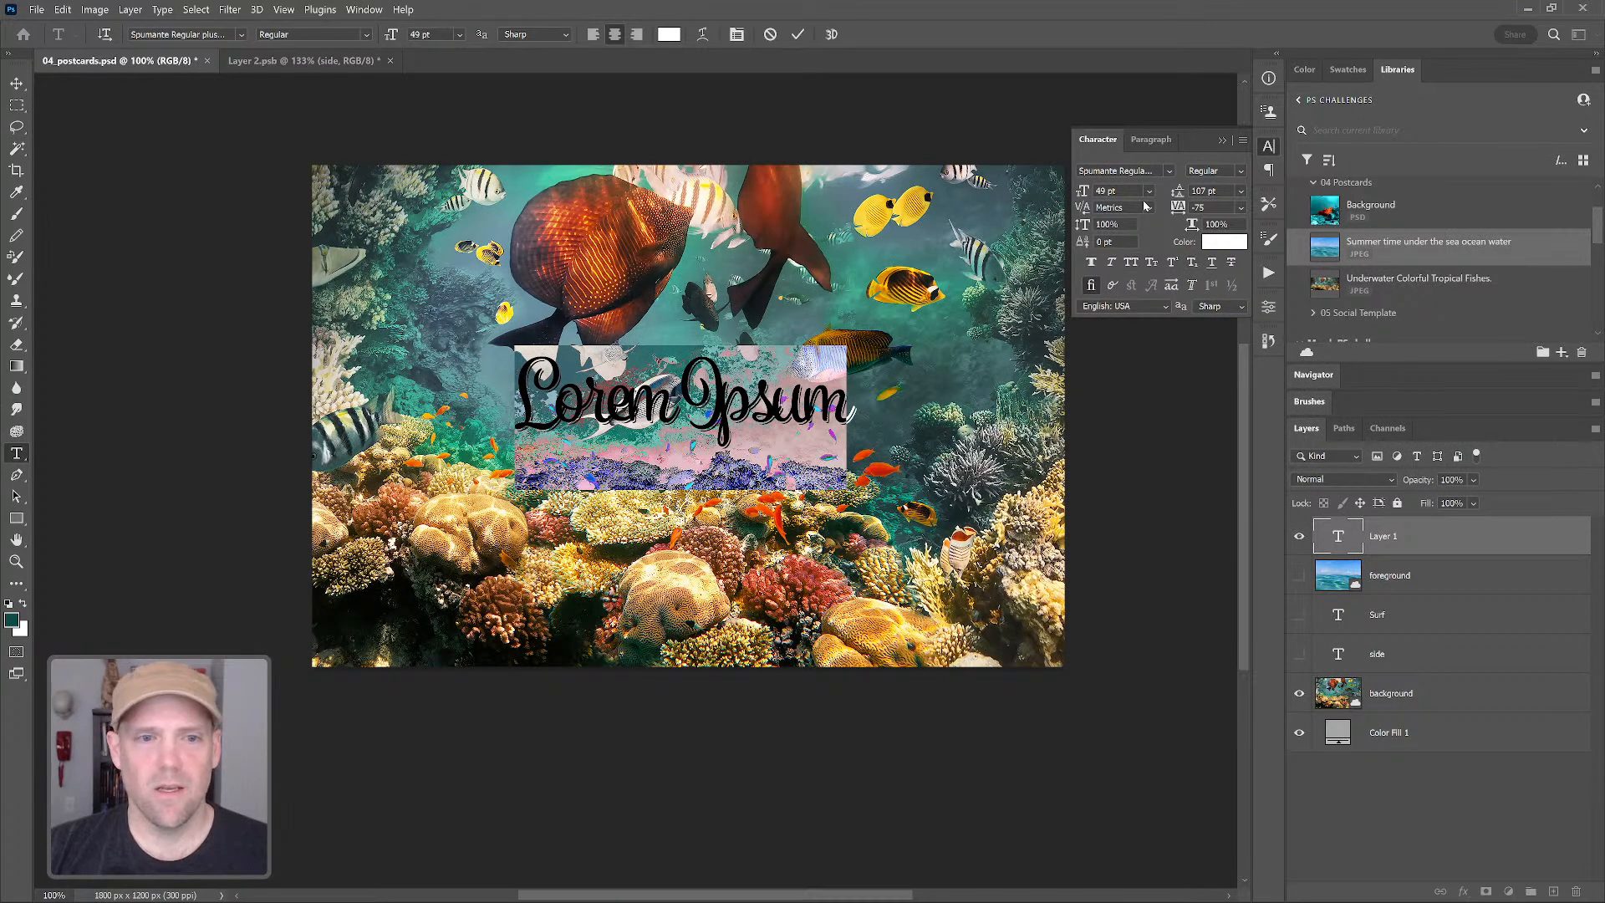
Replace the placeholder text with "Greetings from", commit it, and deselect the layer
click(1338, 538)
double_click(1338, 538)
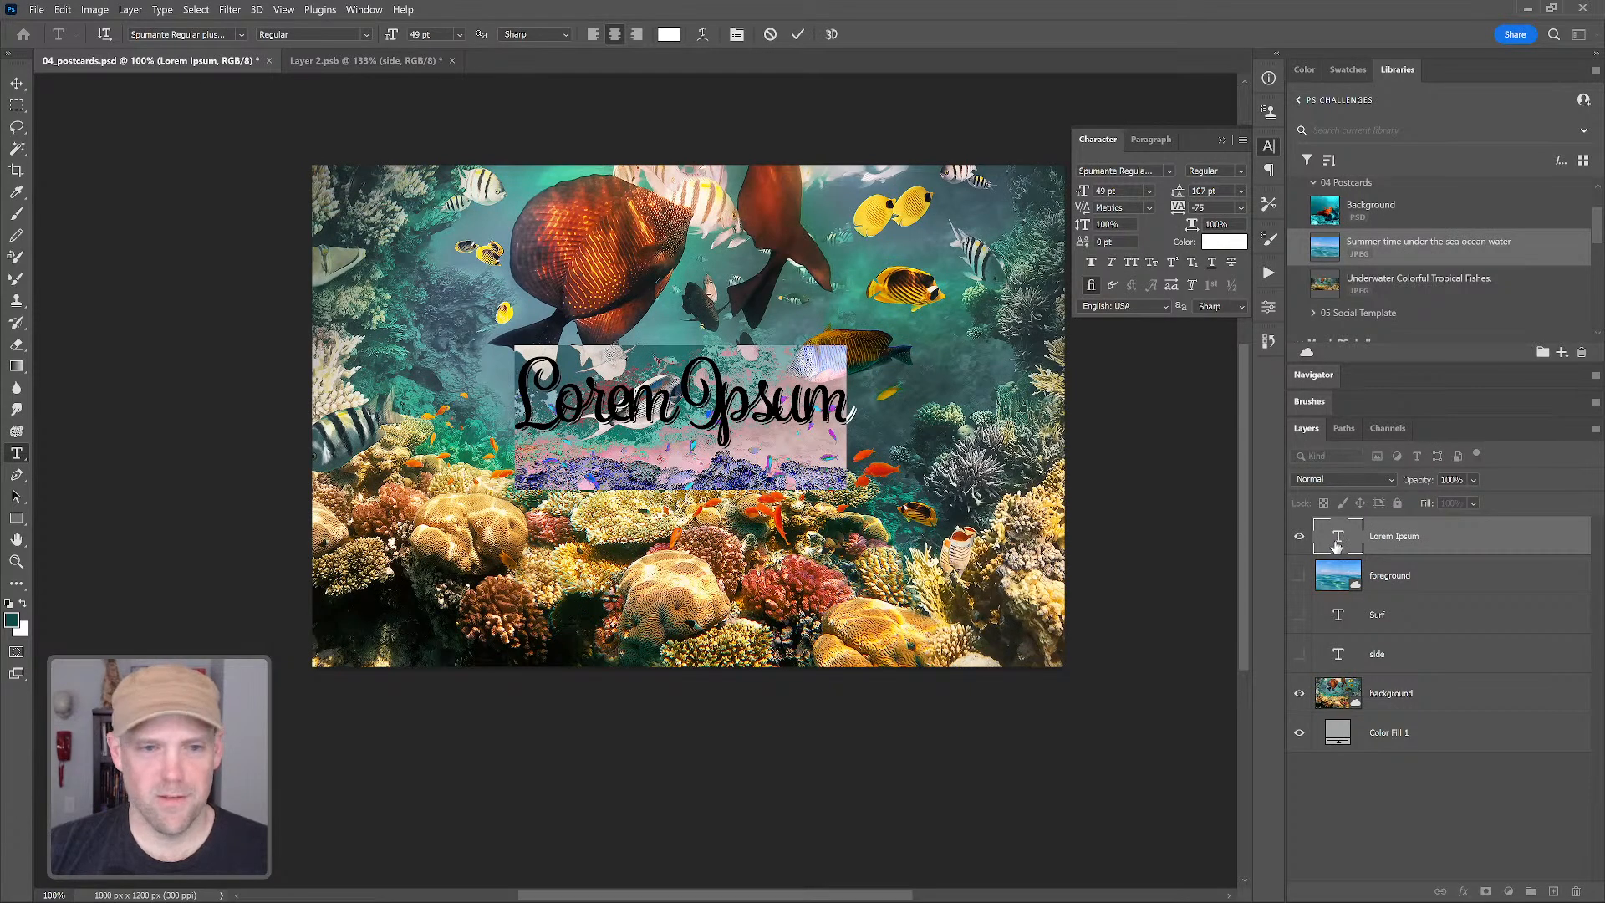
text(Gree)
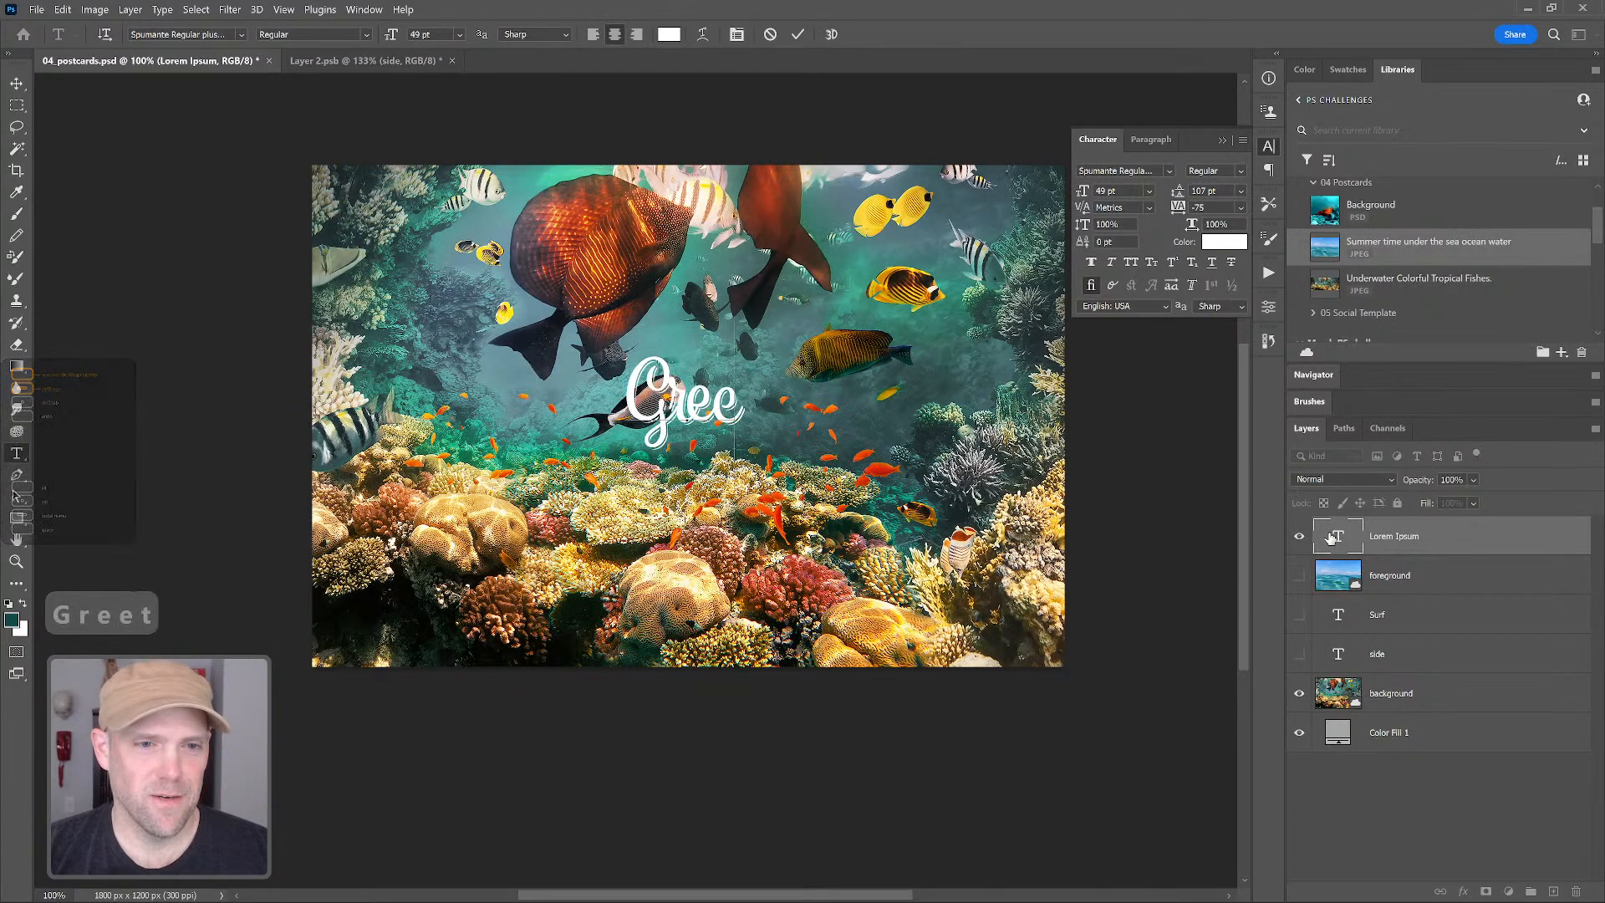
text(tings from)
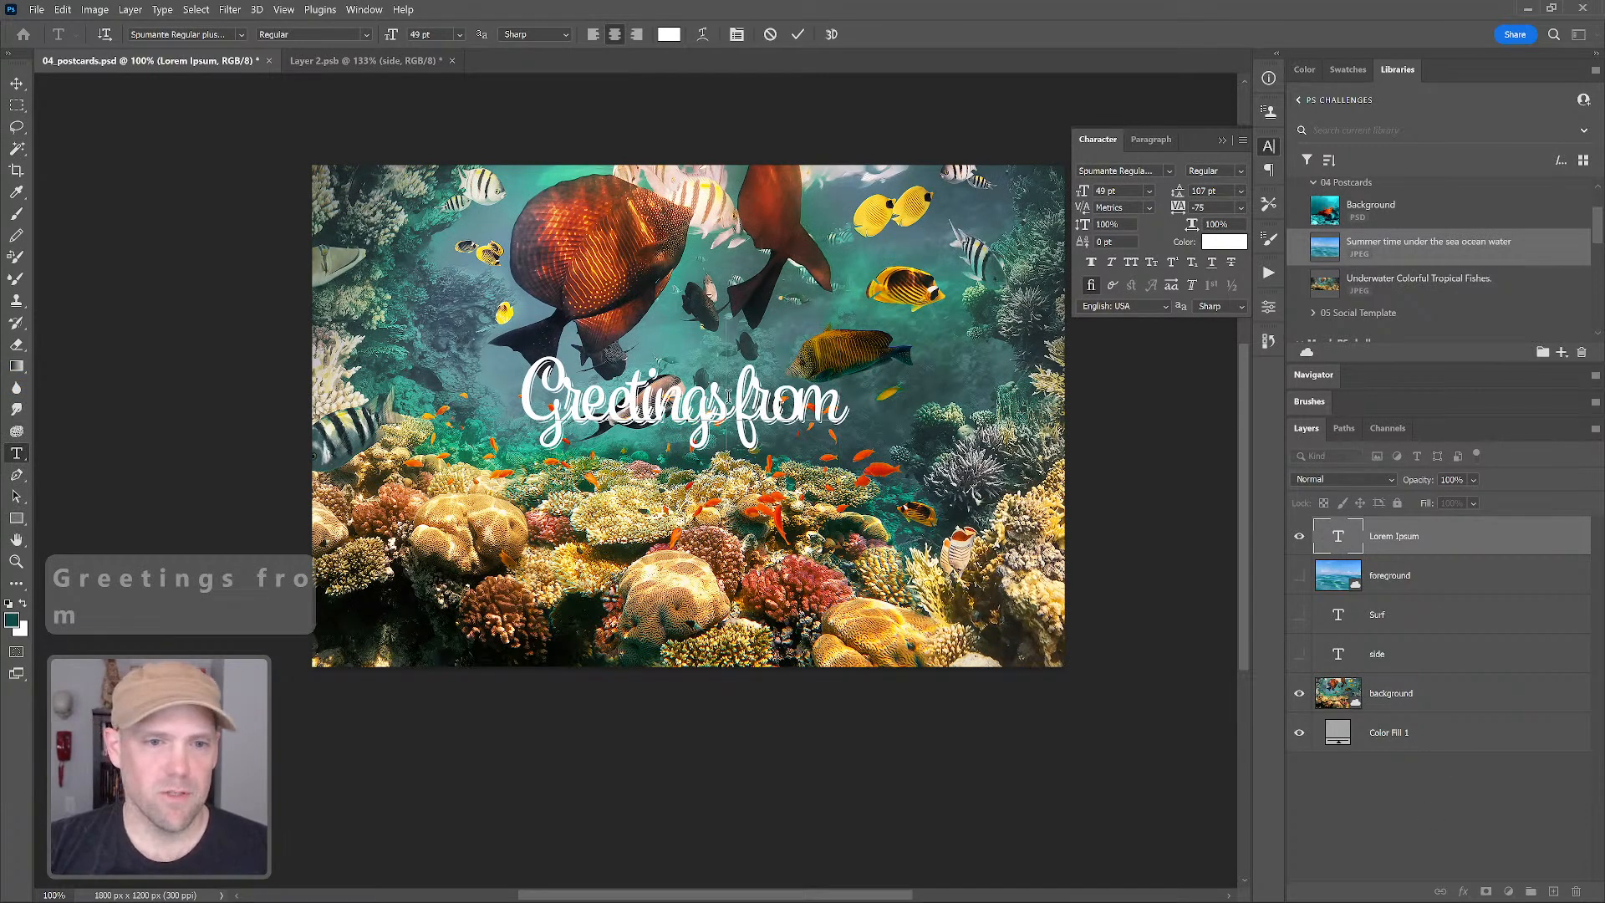
key(ctrl+Return)
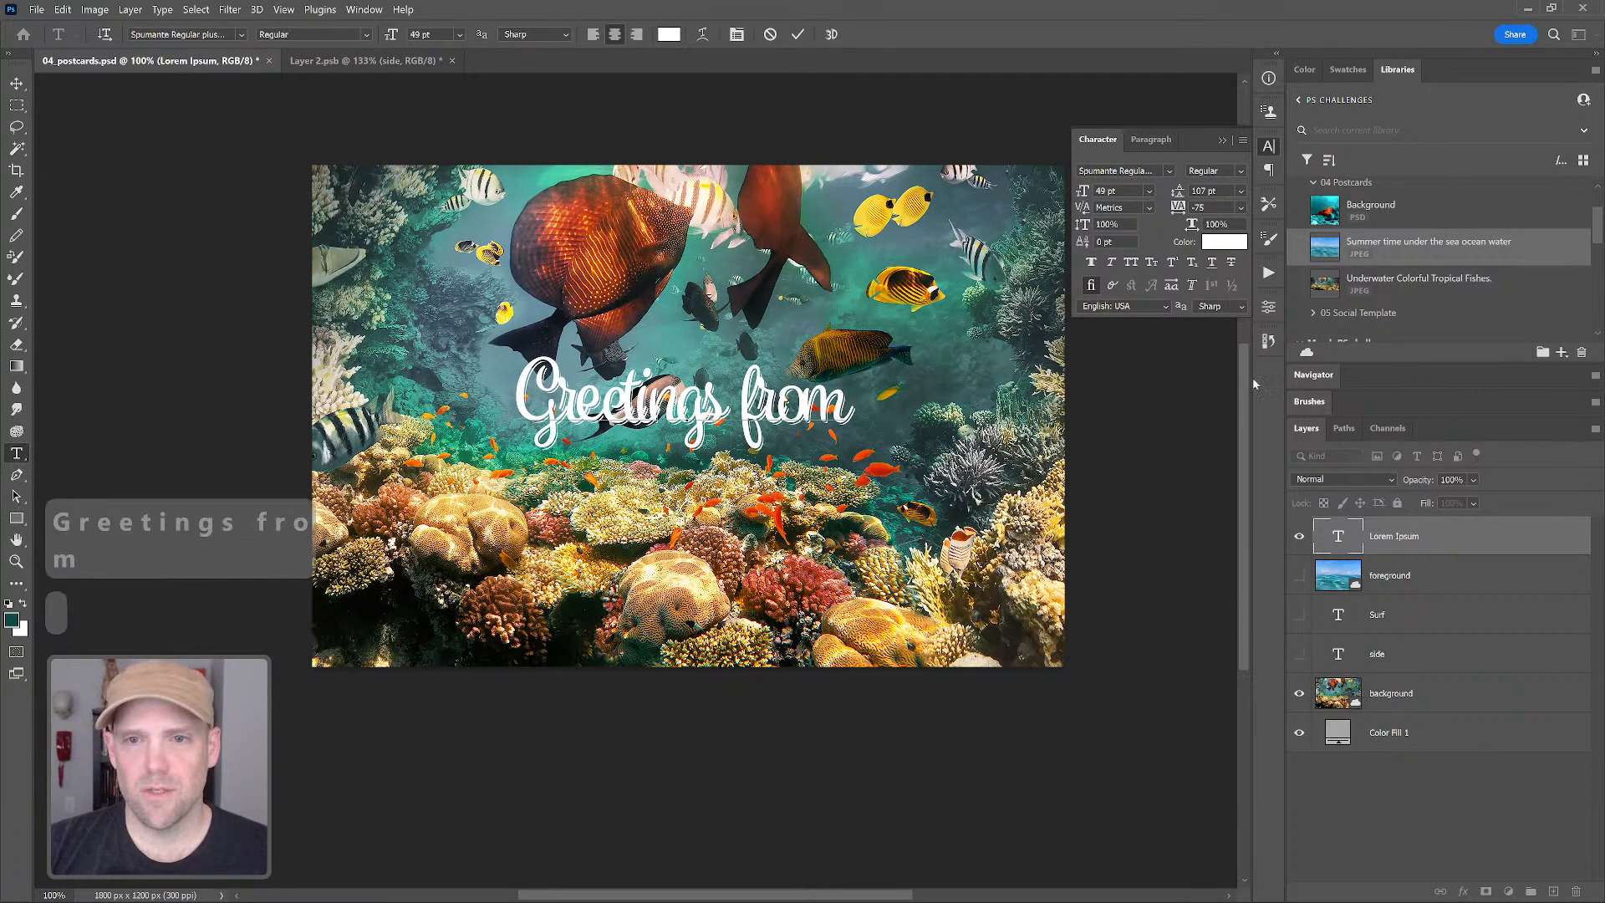
click(1357, 831)
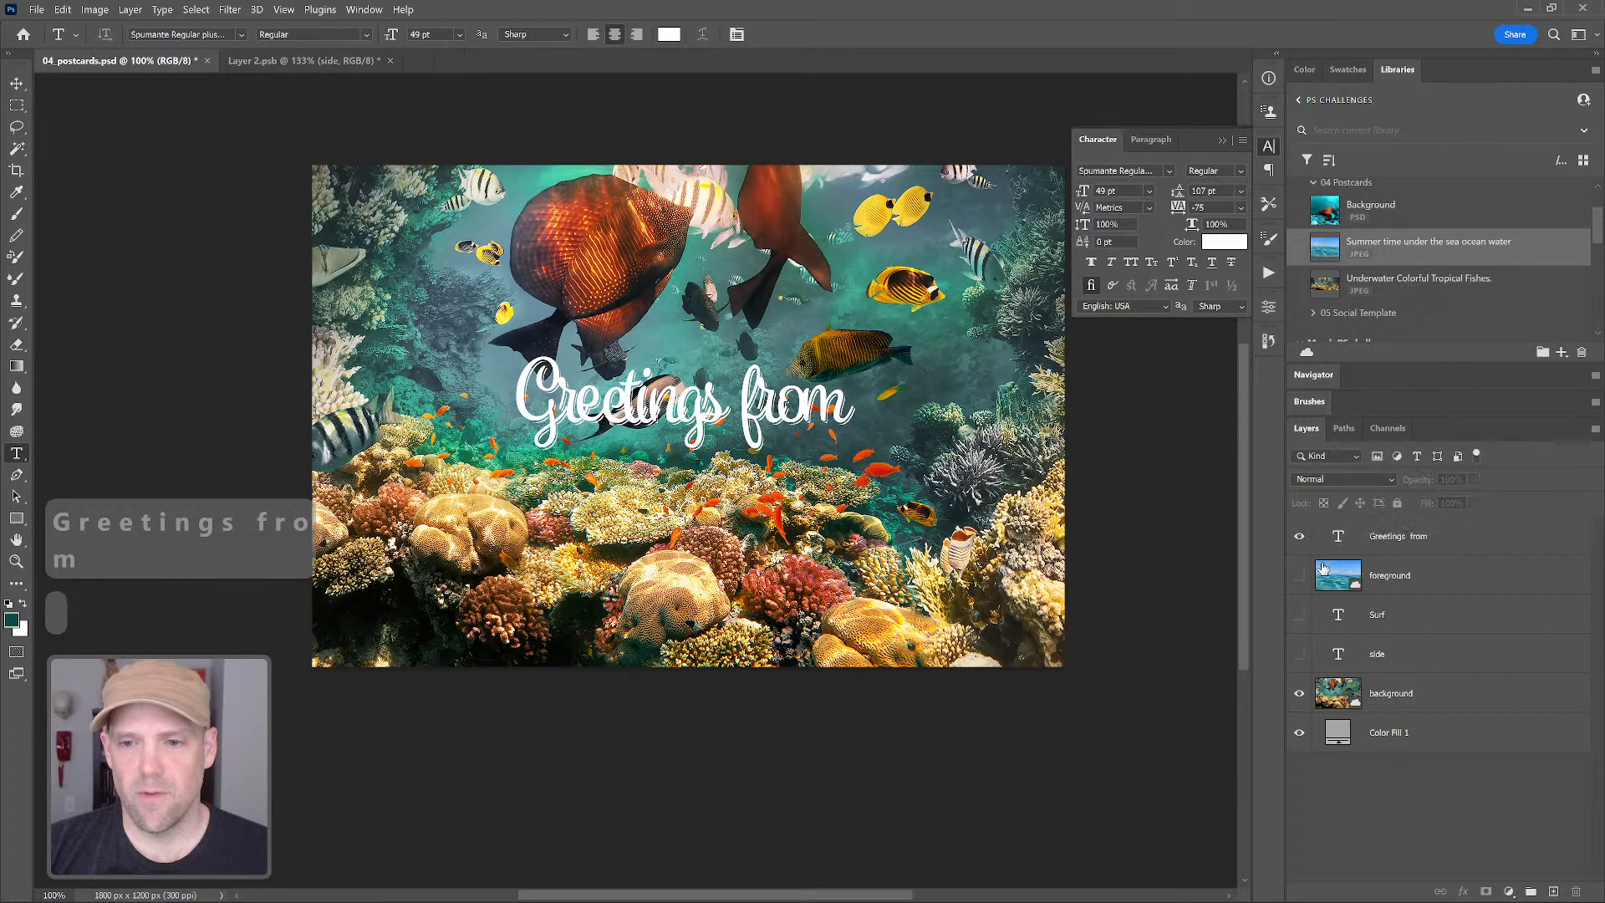
Reset the tracking of the Greetings from text layer to 0
click(1338, 543)
click(1243, 210)
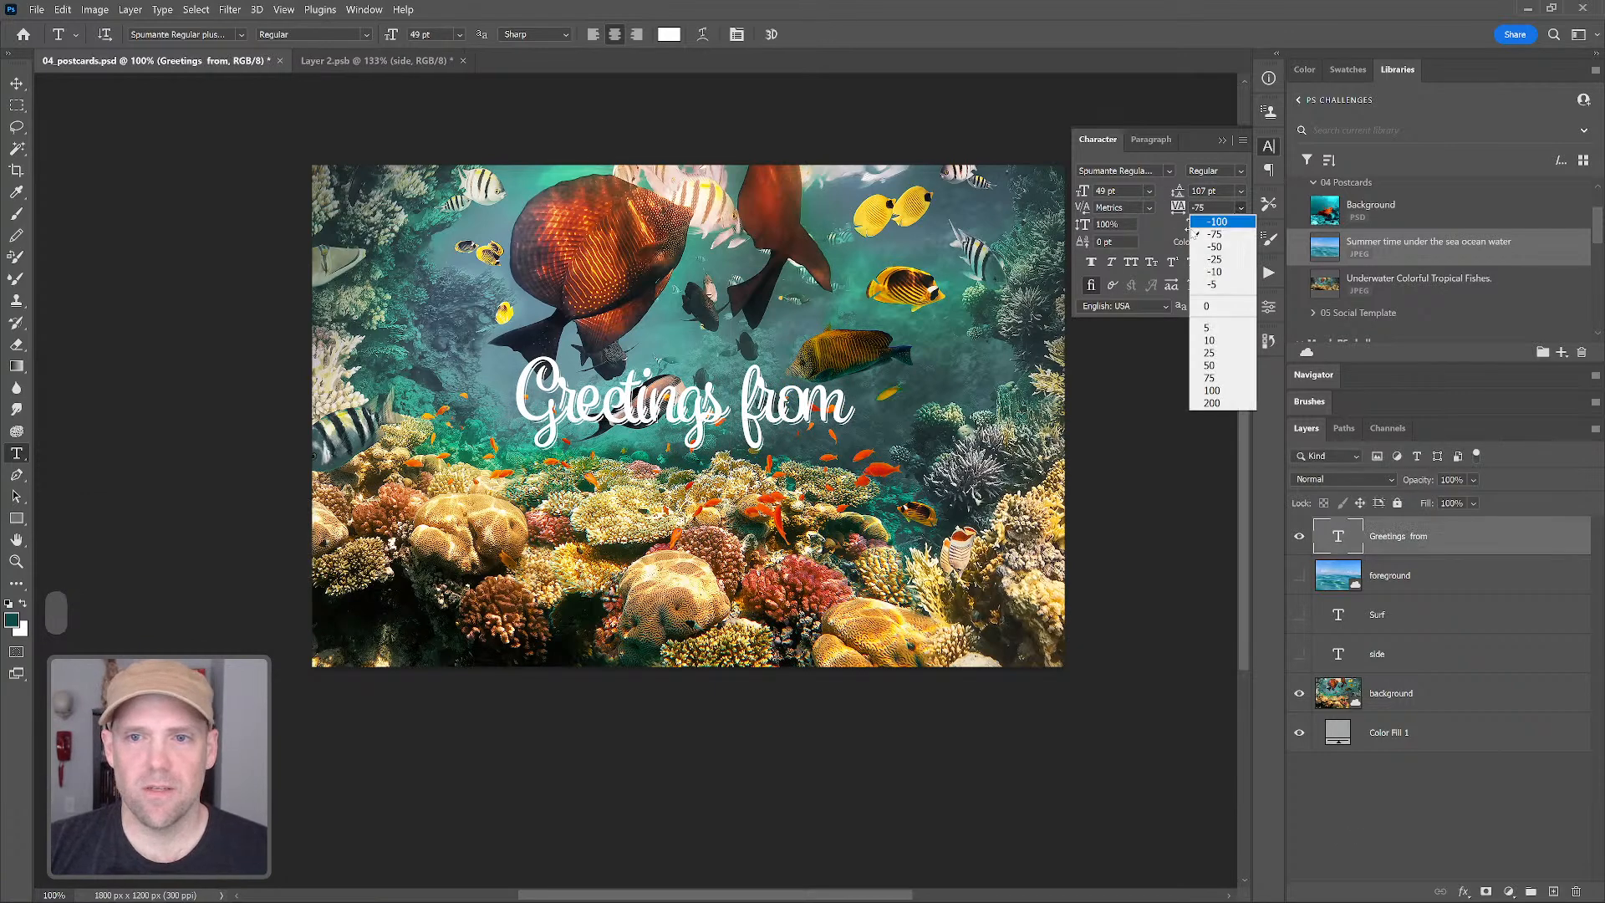
click(1221, 308)
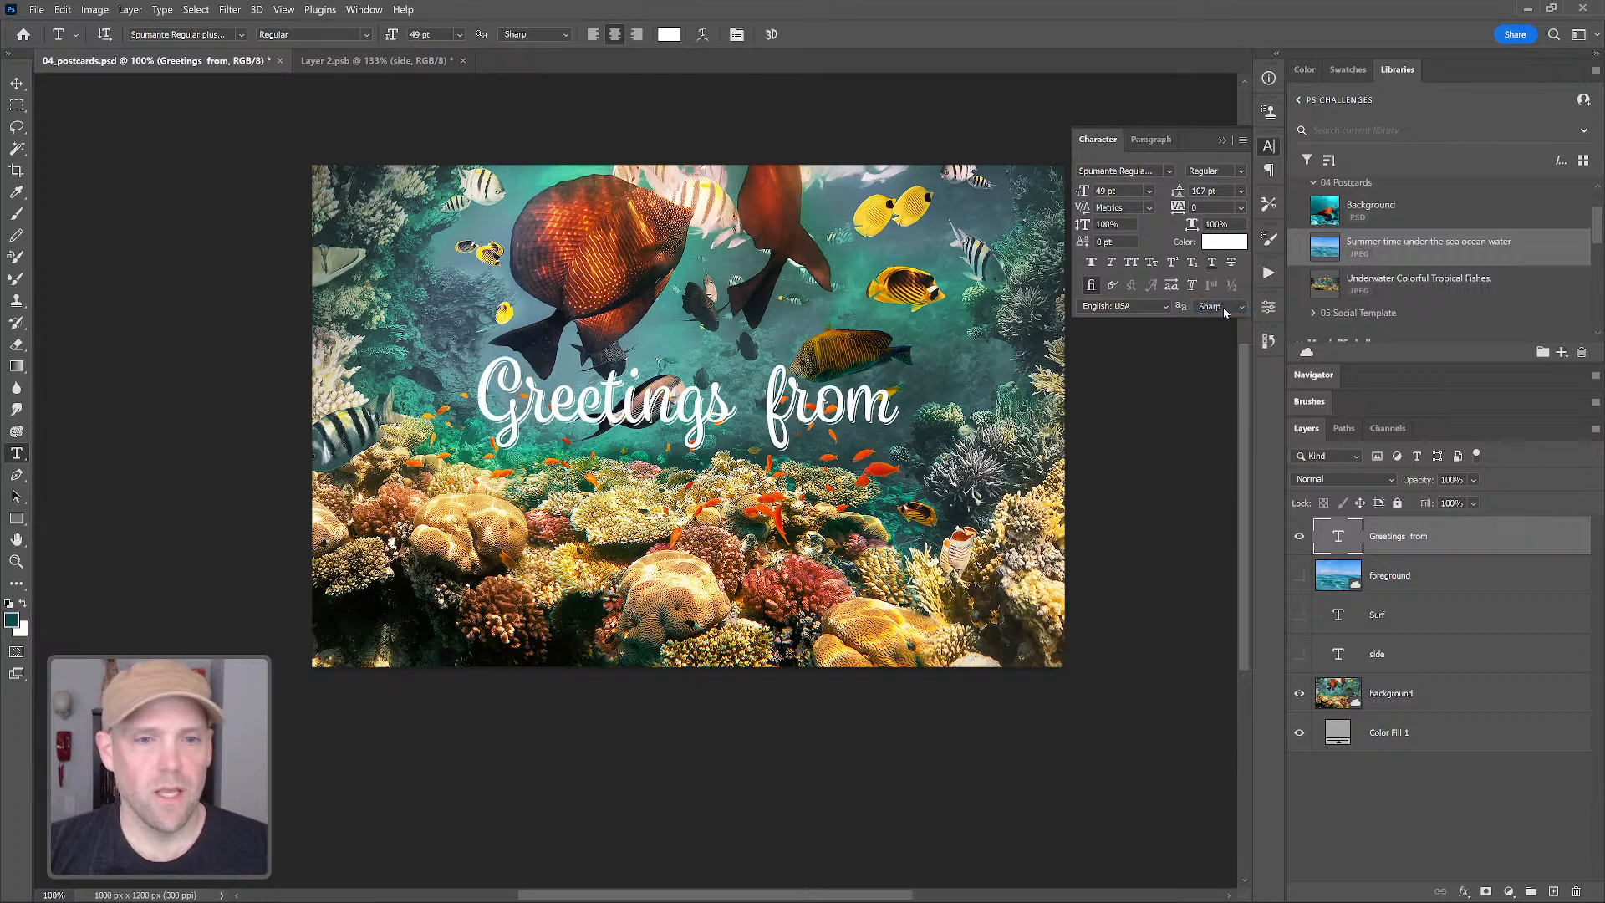
Try contextual, stylistic and titling alternates on the Greetings from text, switching each one off again
click(1111, 285)
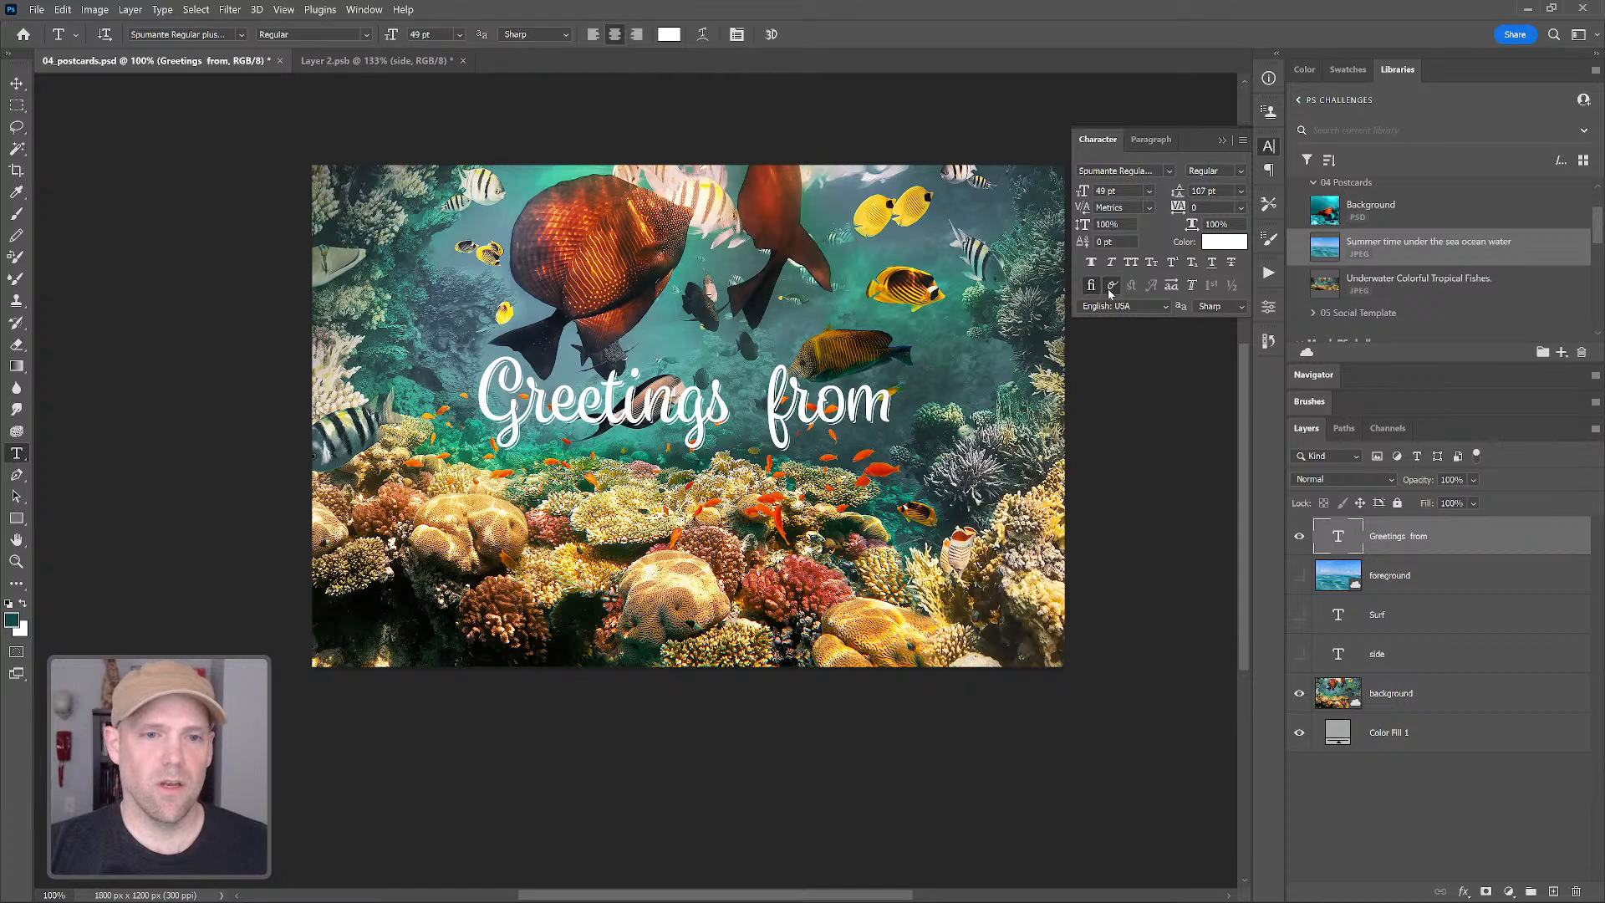
click(1113, 289)
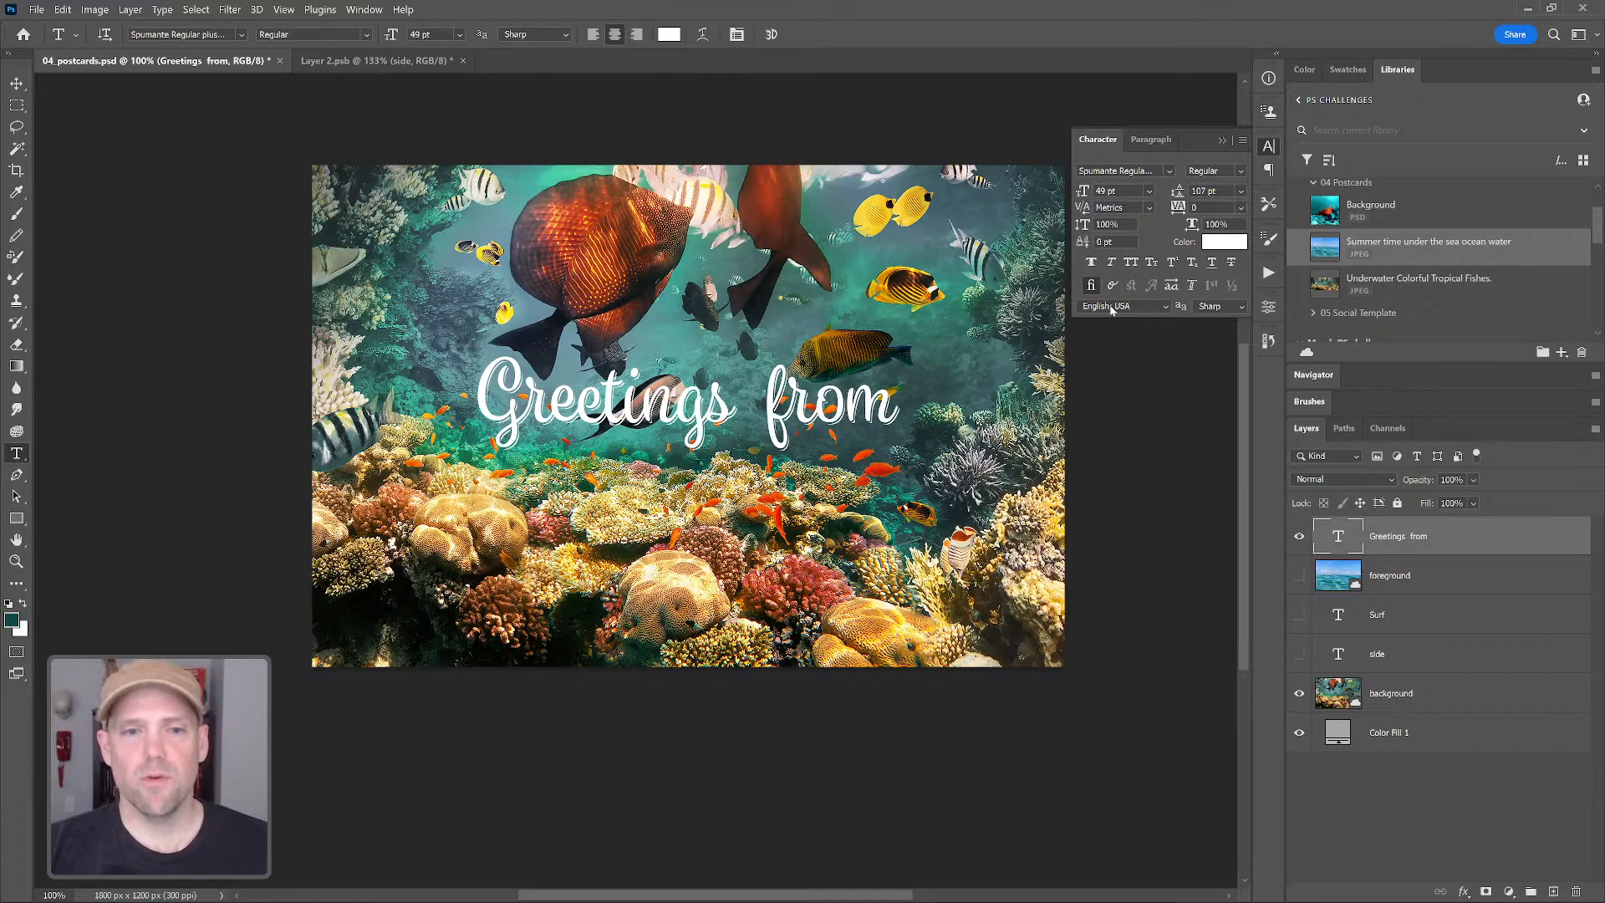
click(1170, 286)
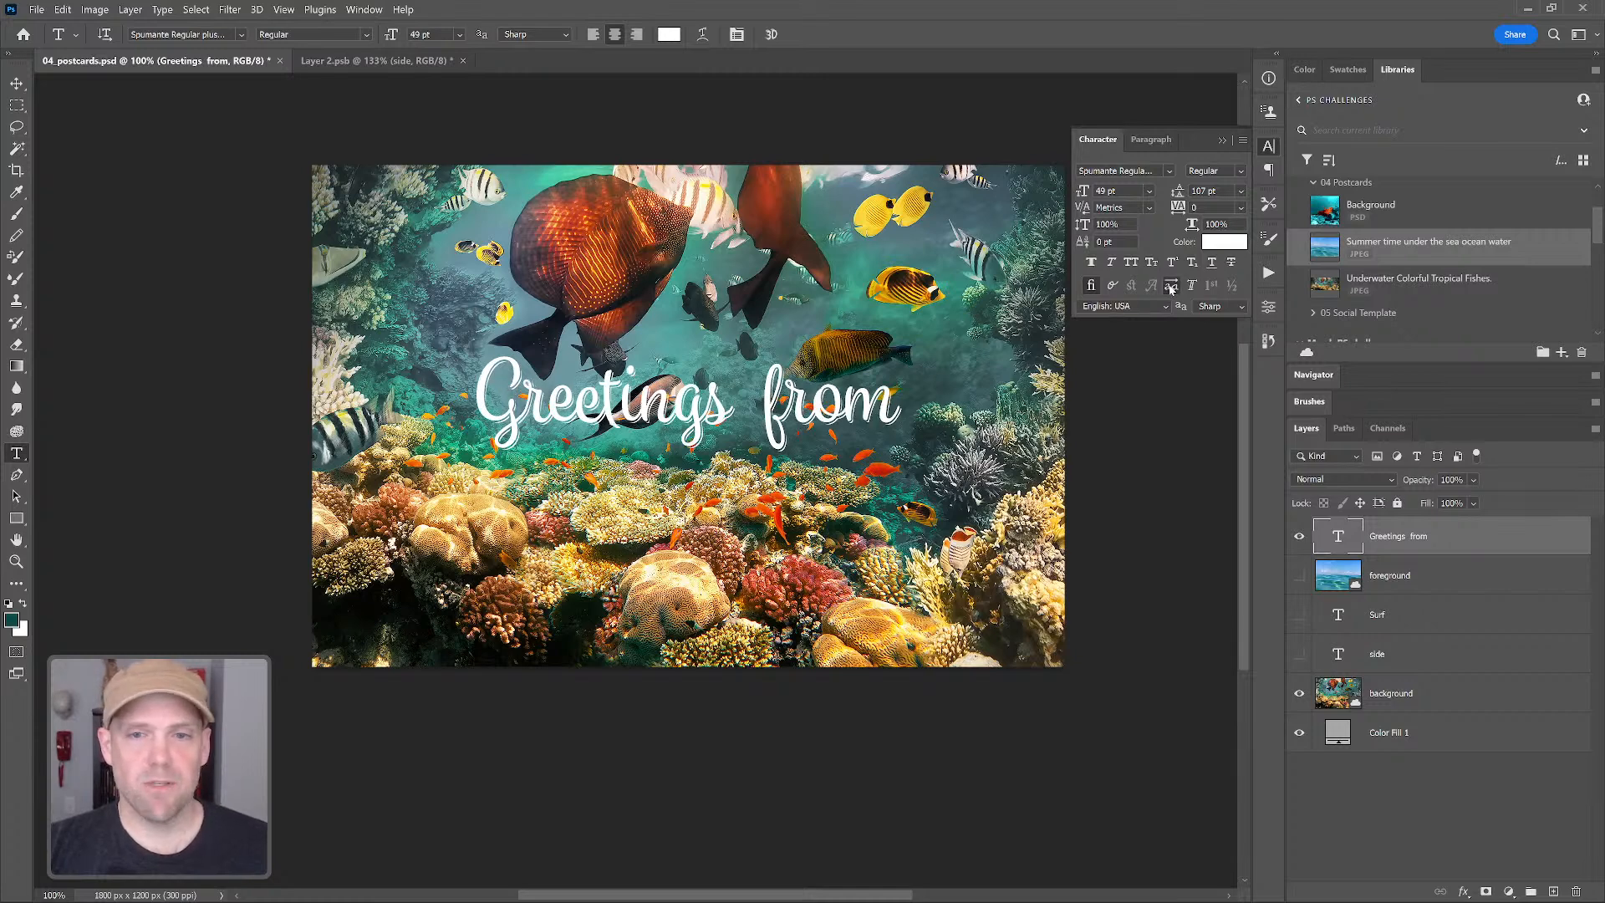
click(1171, 287)
click(1192, 286)
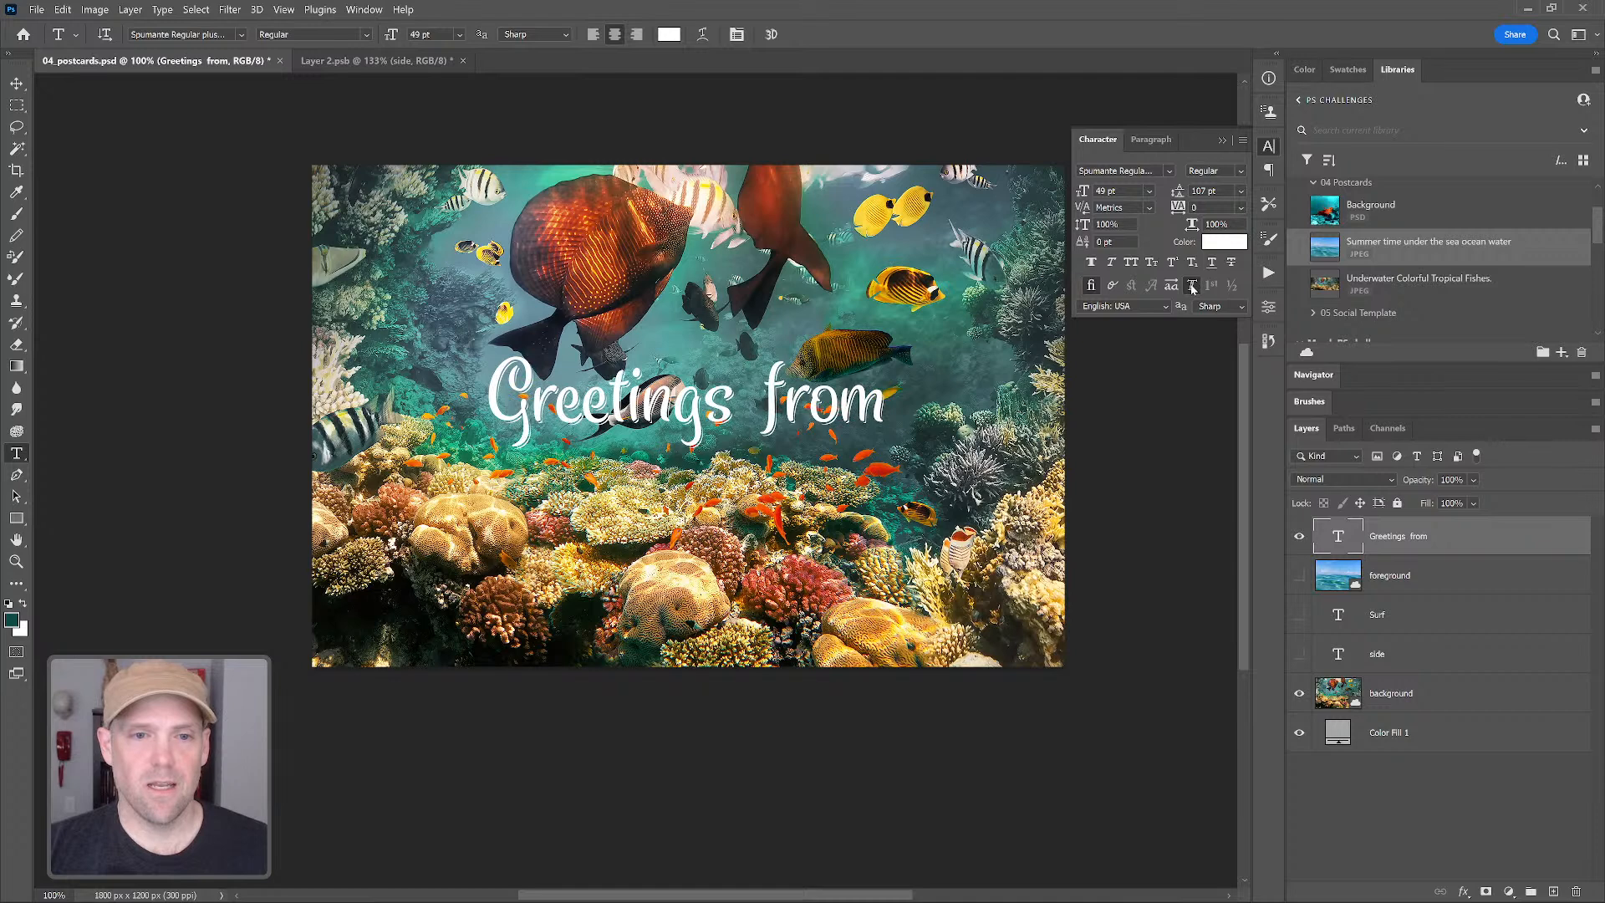
click(1192, 287)
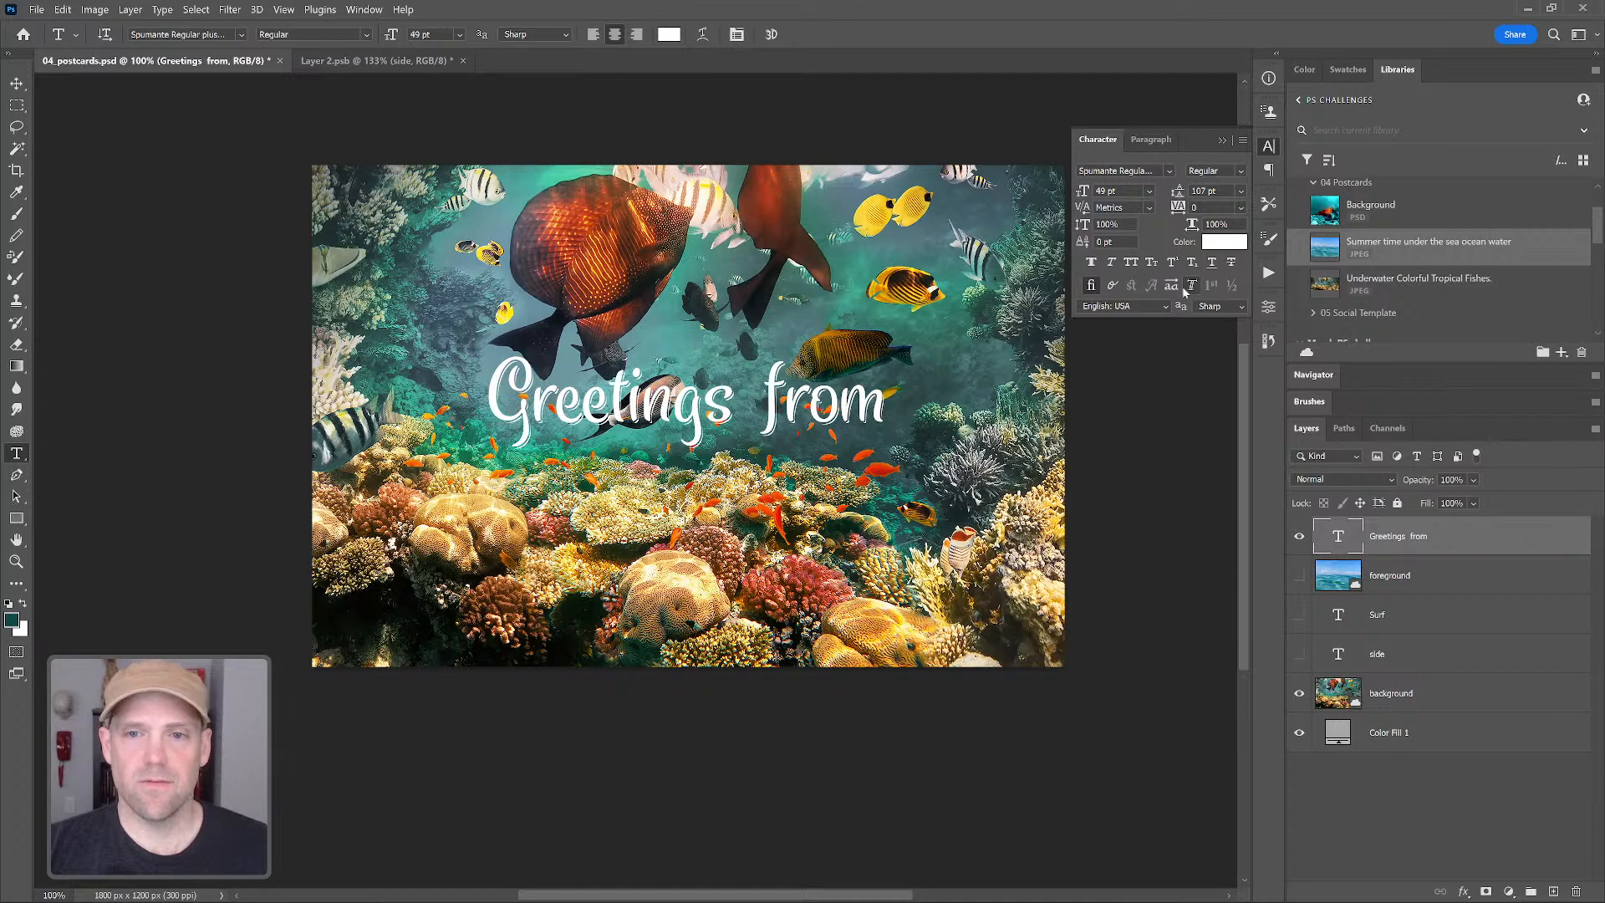
click(1112, 286)
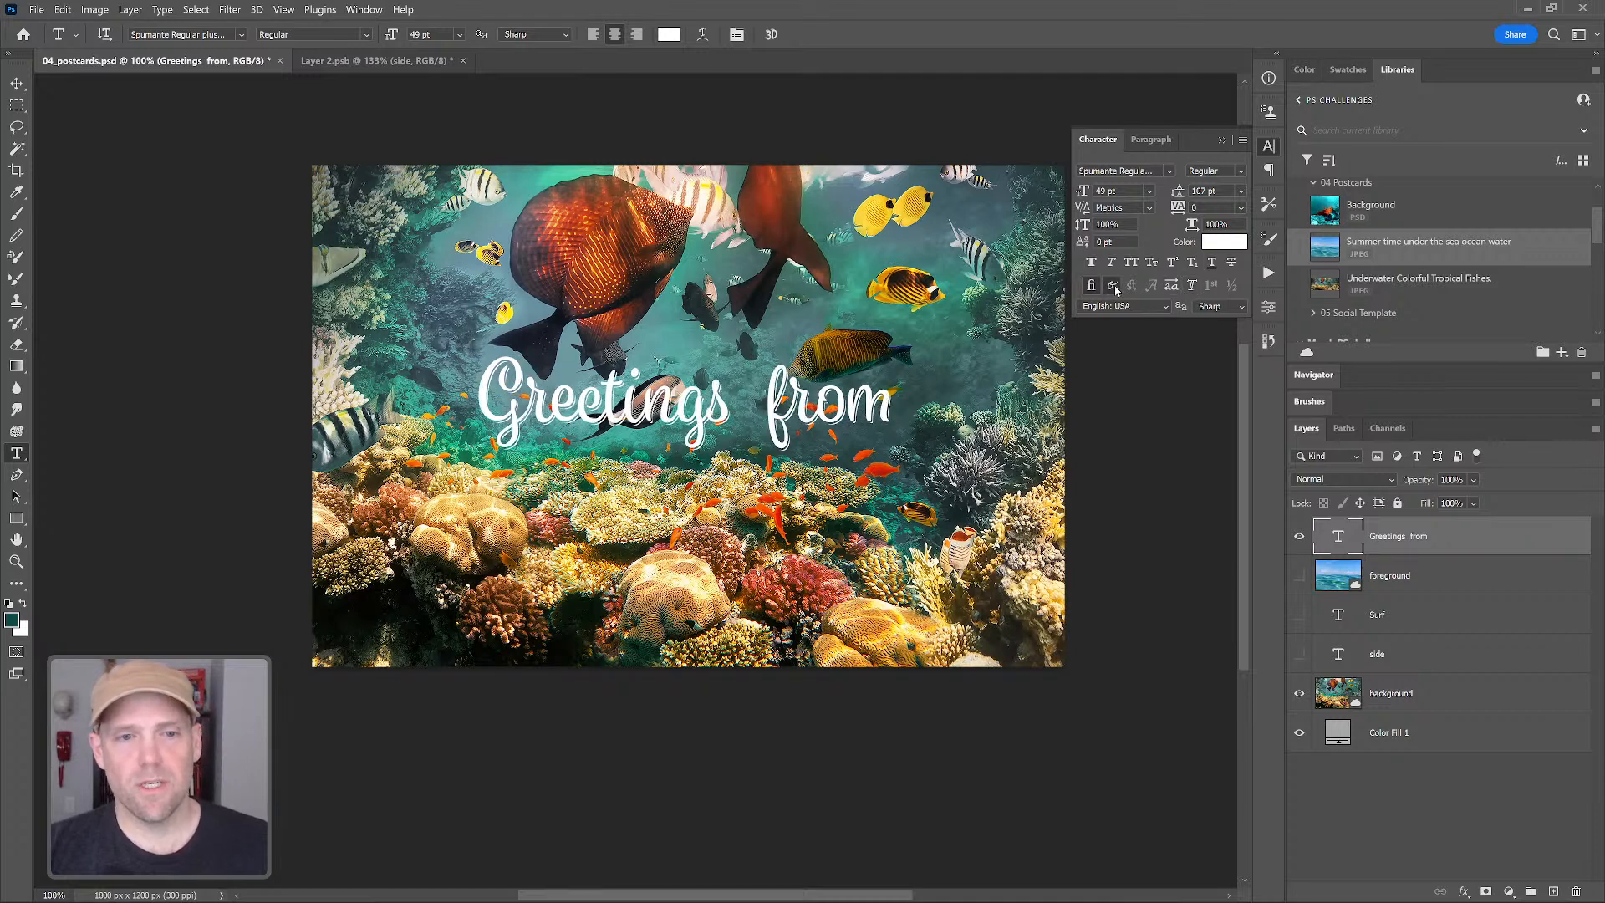
click(1113, 287)
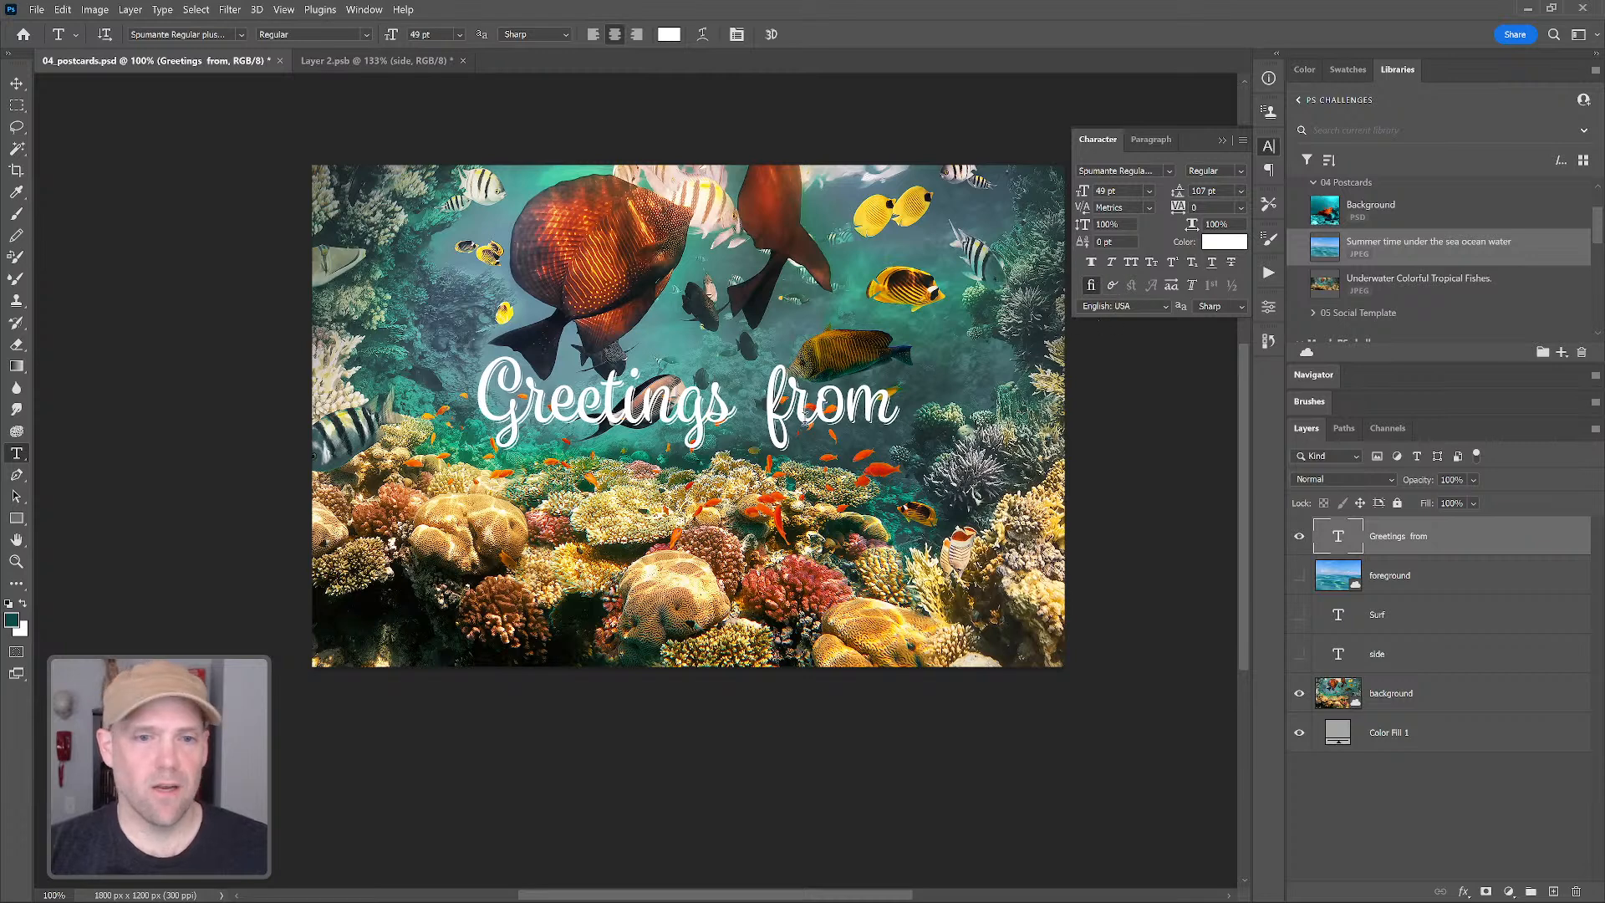
Scale the Greetings from text to about 64%, place it in the upper-left part of the reef image, and apply the transform
click(1223, 142)
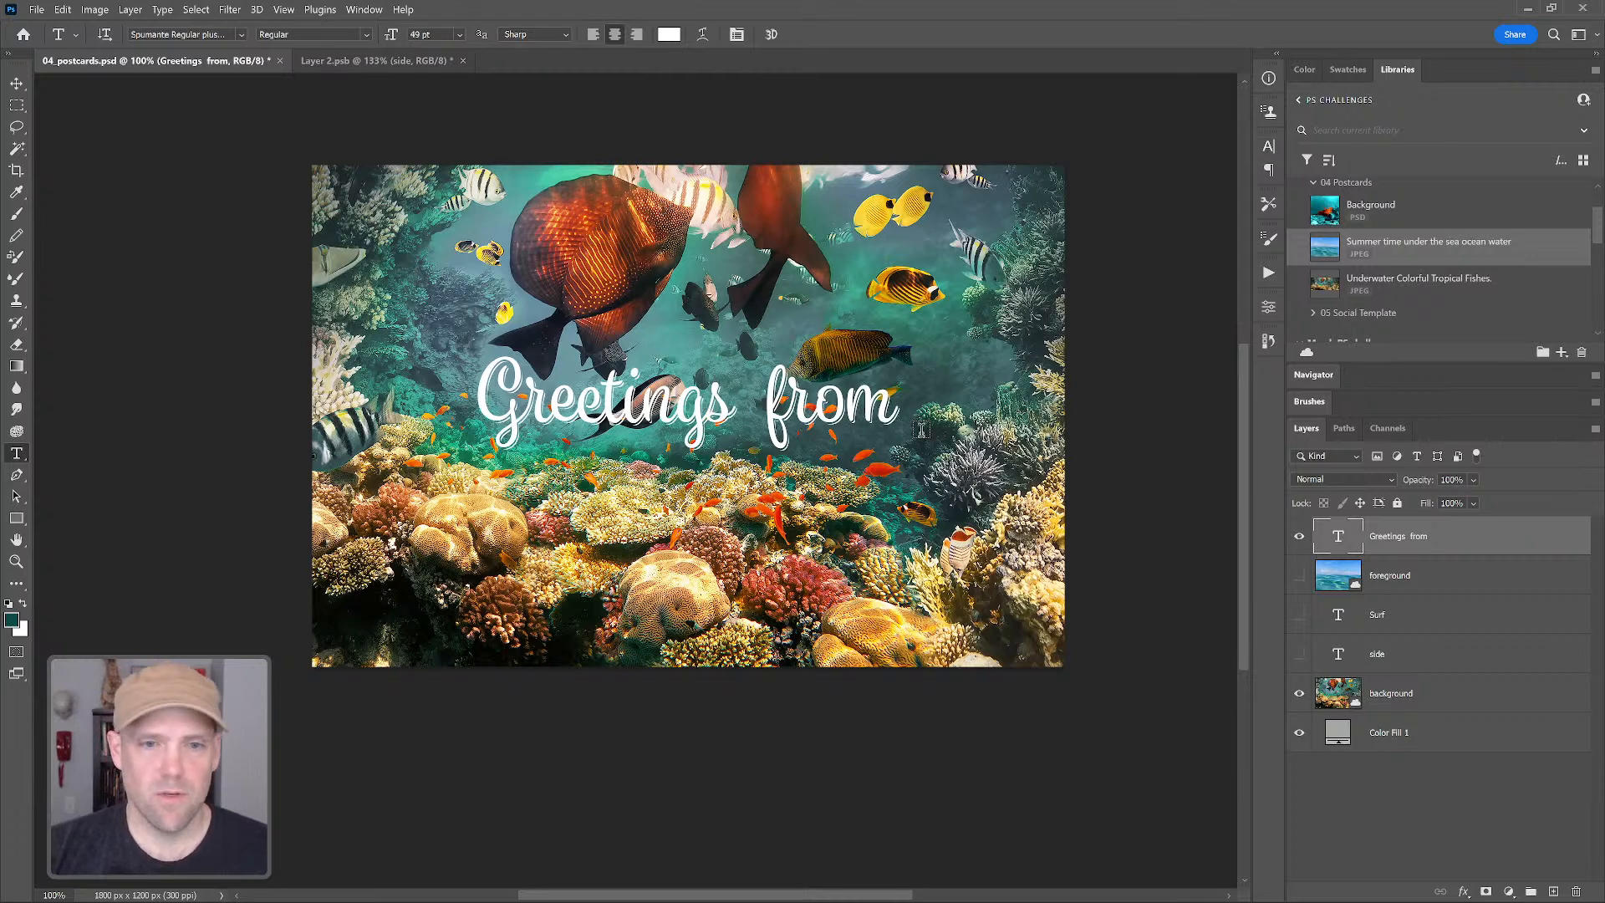
key(ctrl+t)
drag(901, 343, 748, 398)
drag(702, 460, 573, 257)
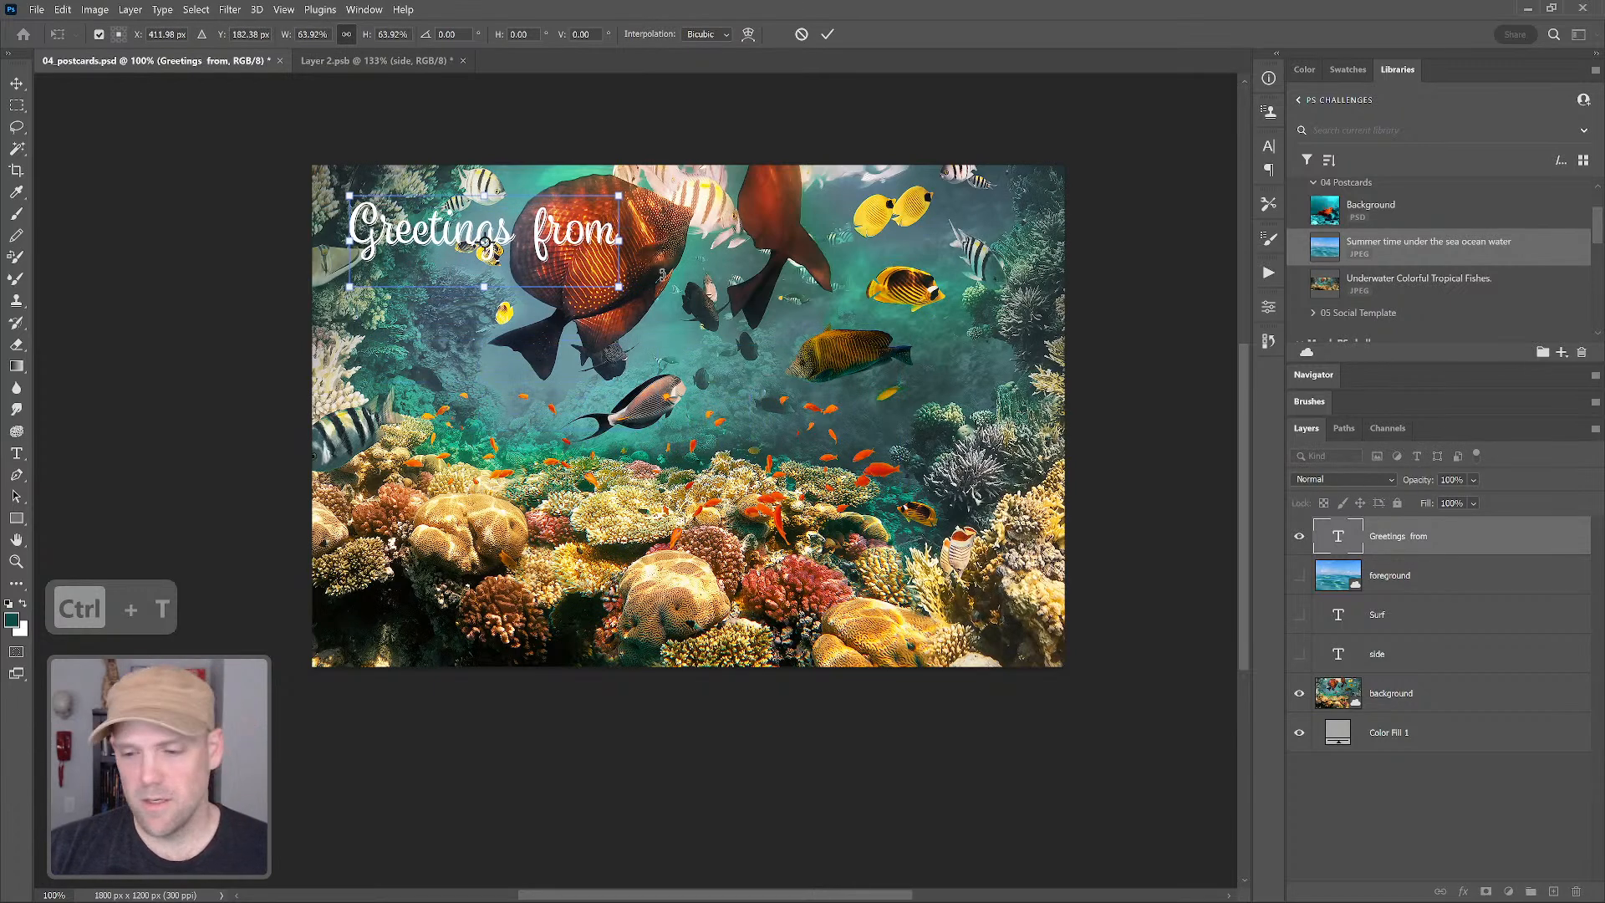
key(Return)
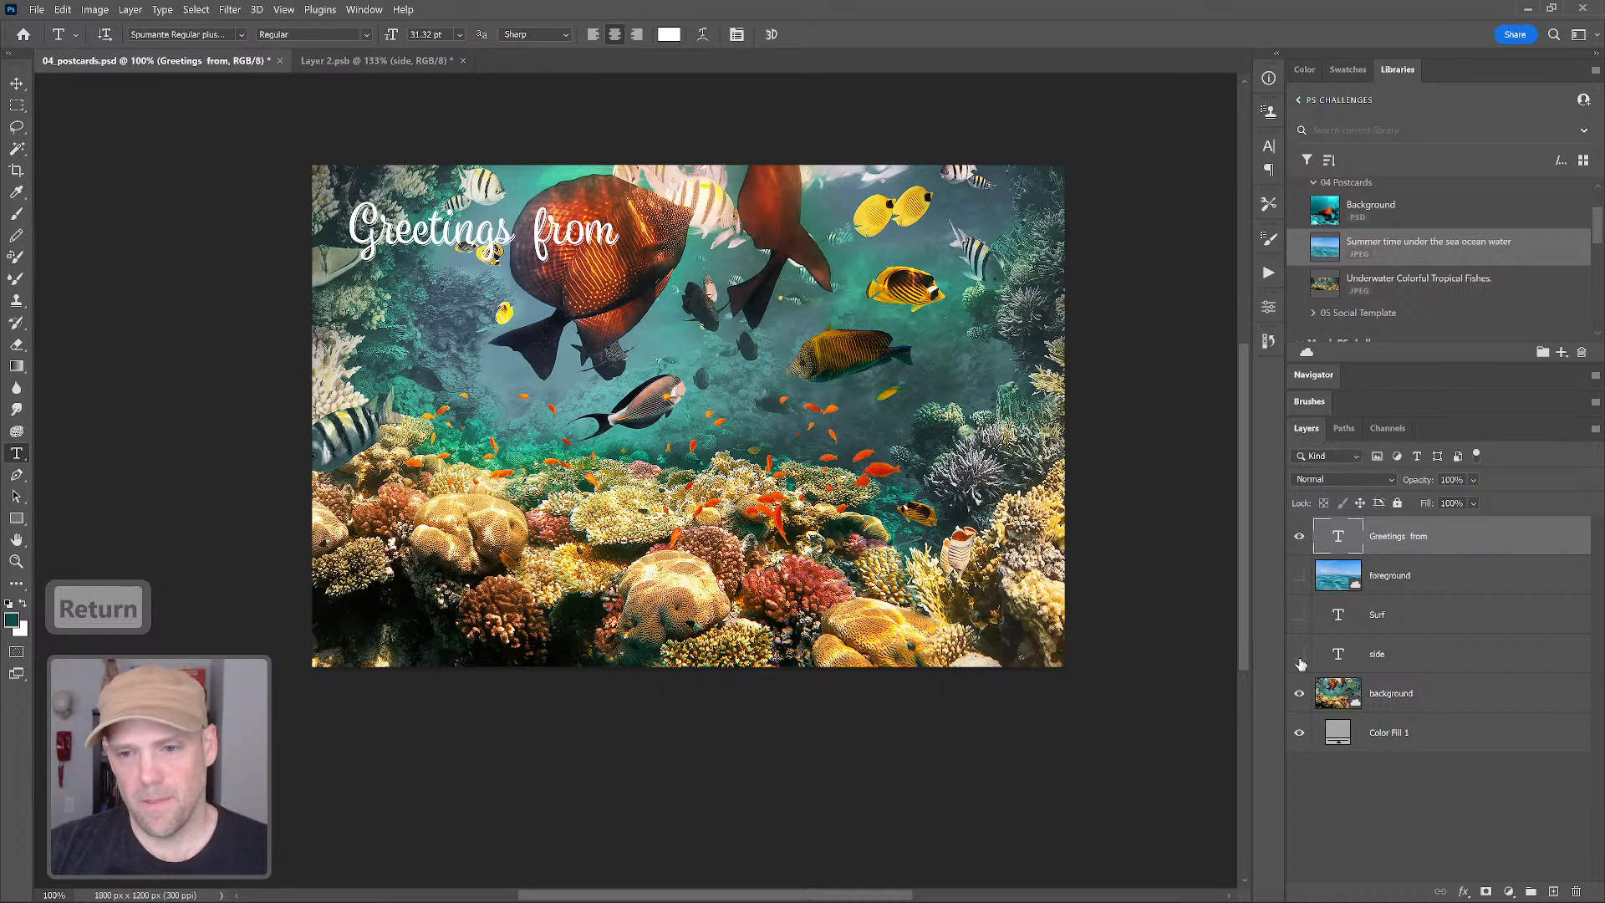
Show the Surf and side text layers again, deselect all layers, and switch to the Move tool
drag(1299, 665, 1299, 614)
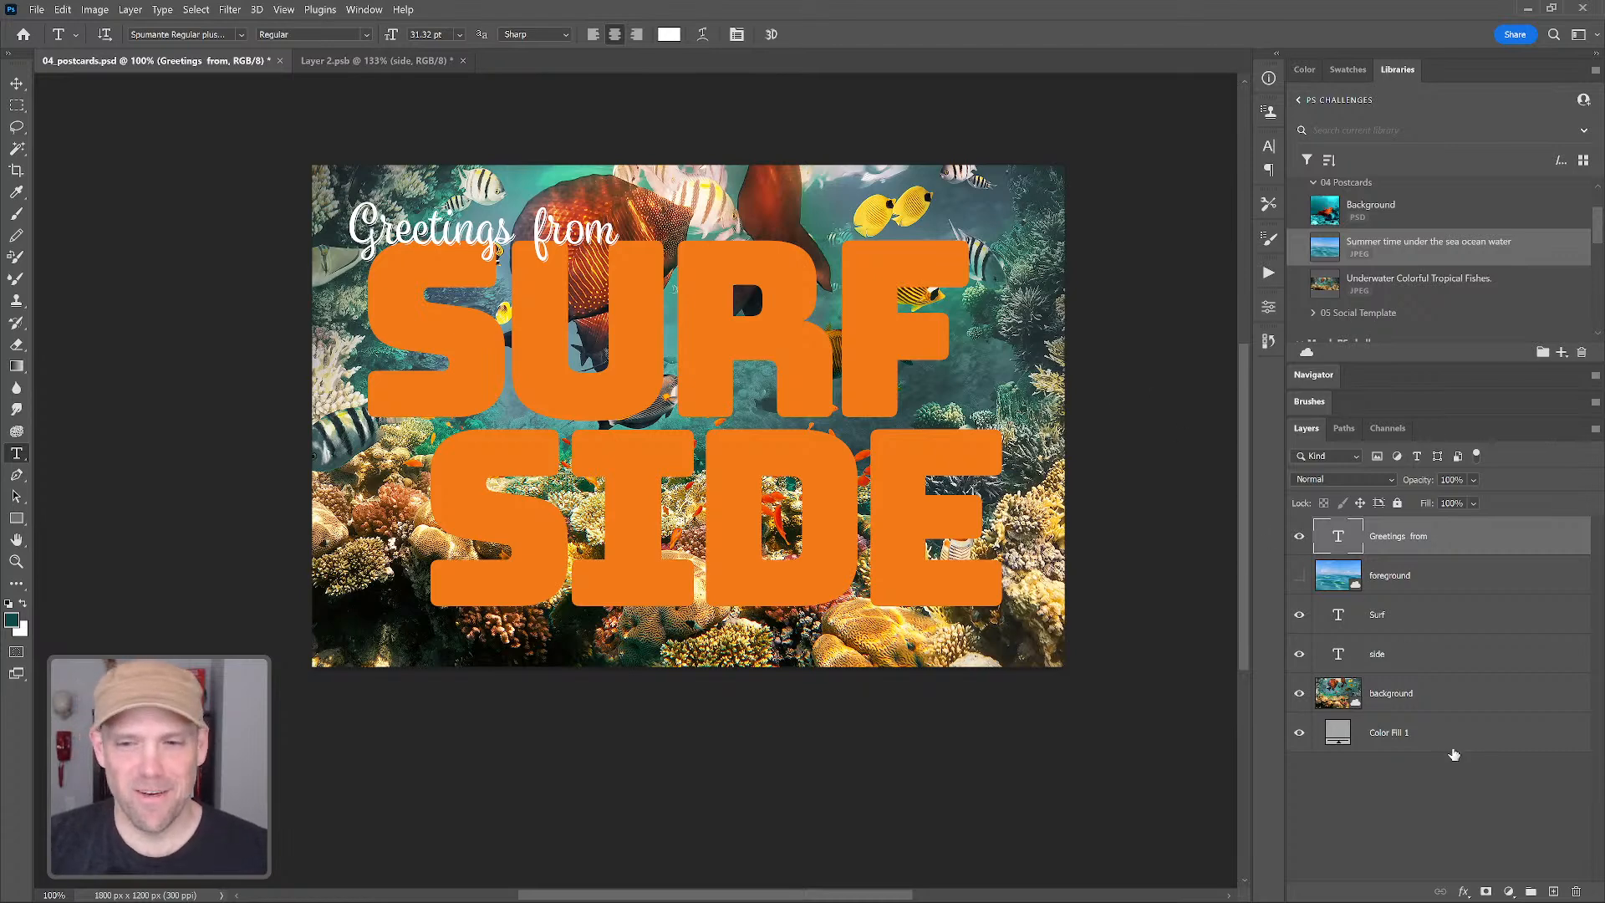
click(1463, 795)
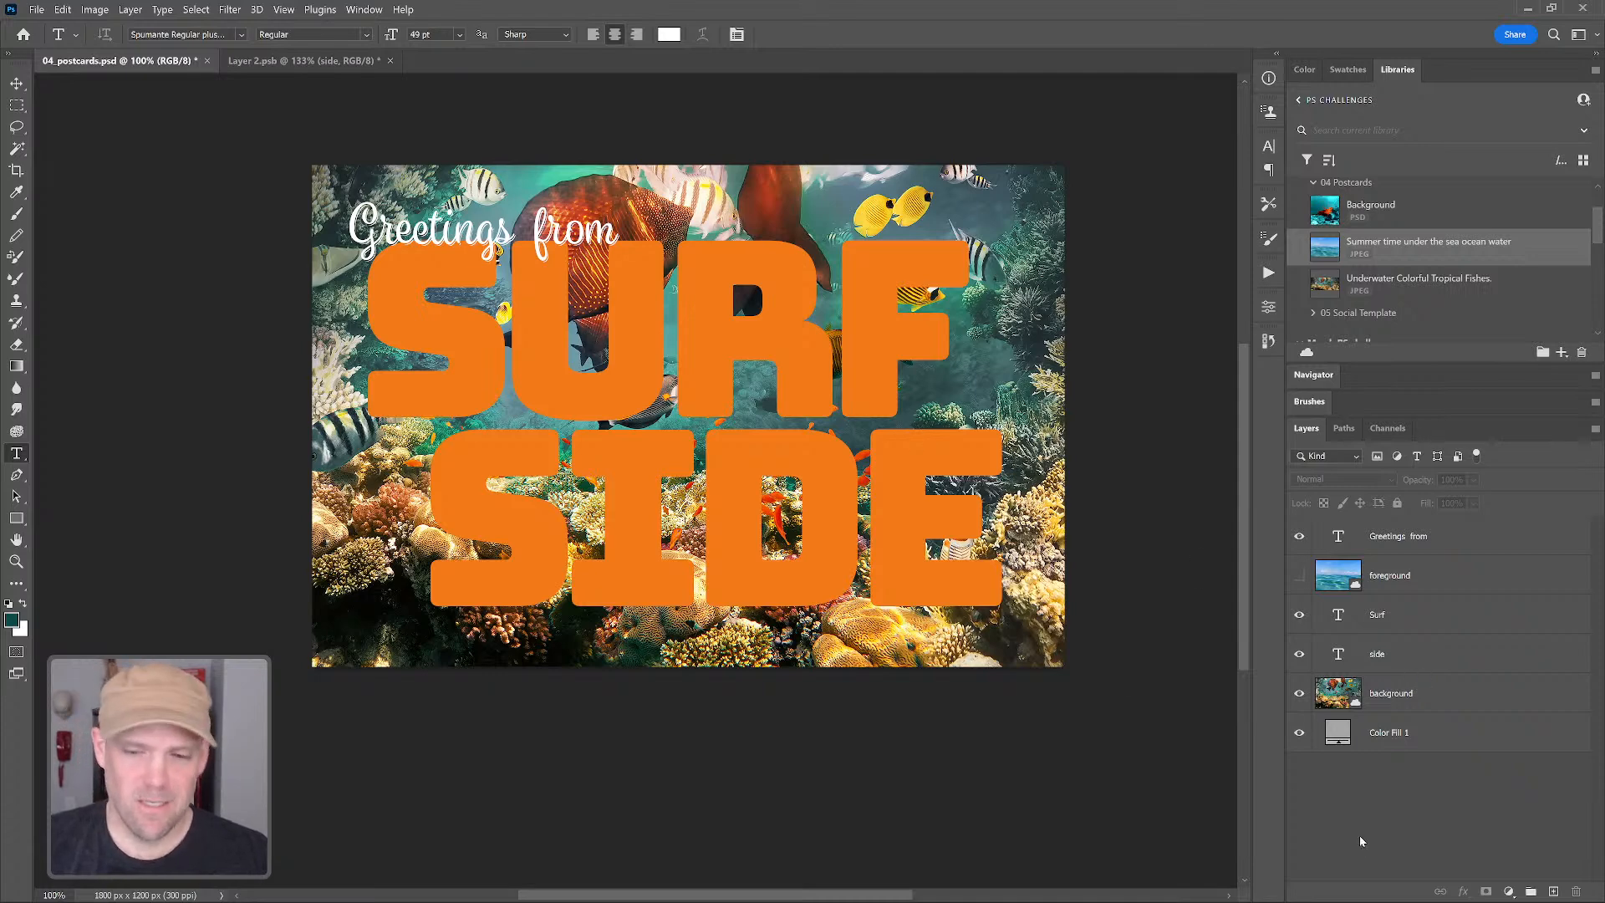
key(v)
click(861, 375)
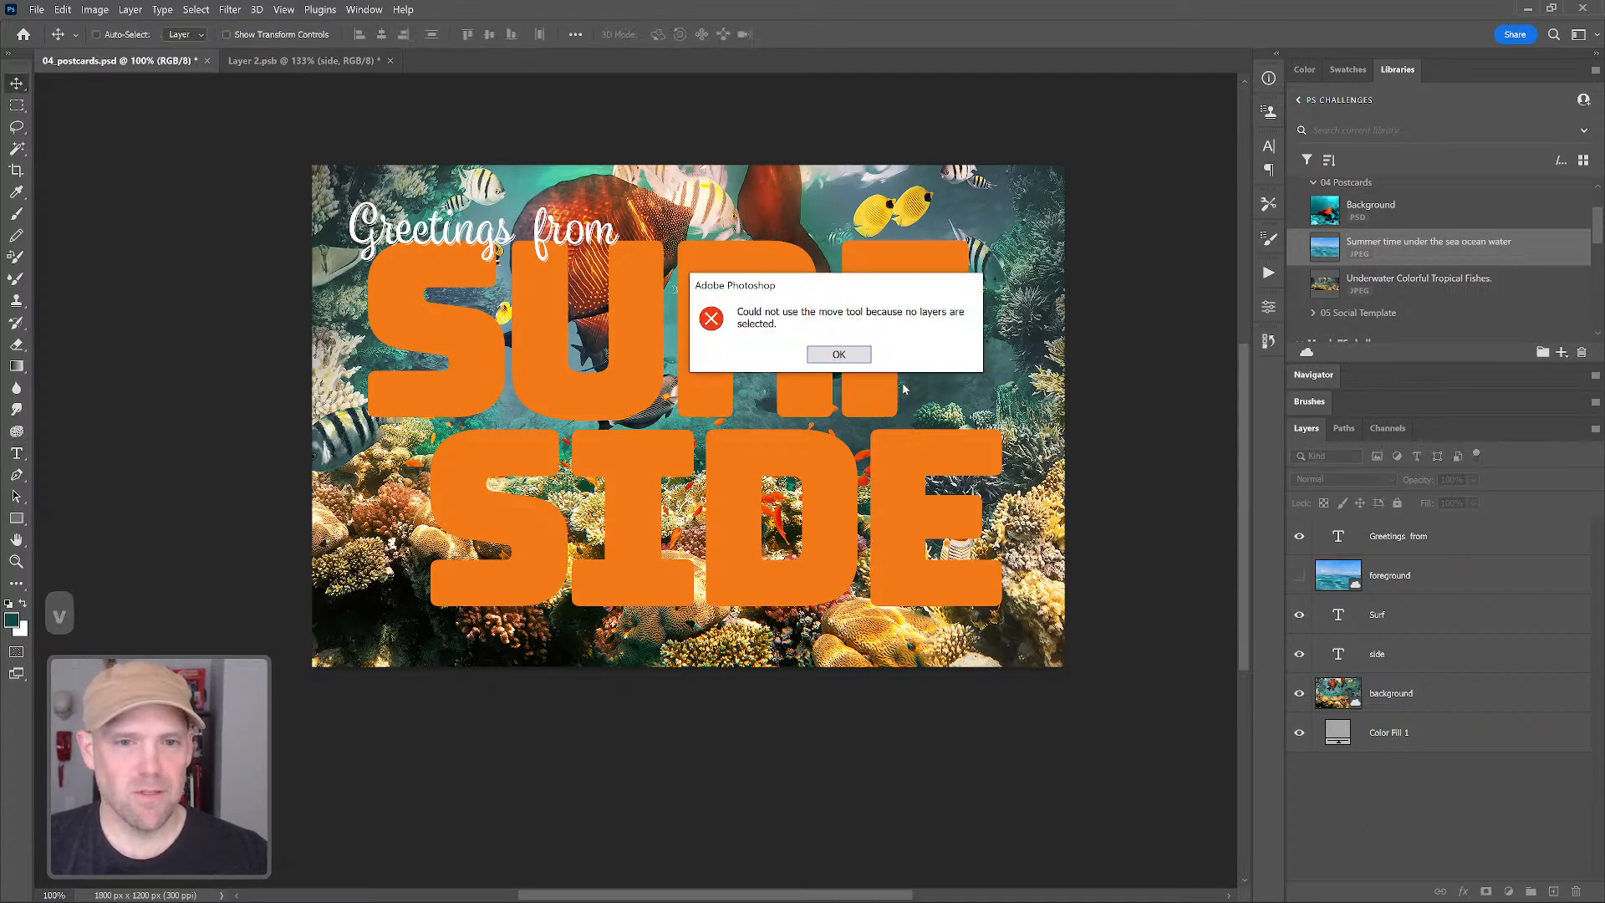
click(853, 359)
click(1409, 622)
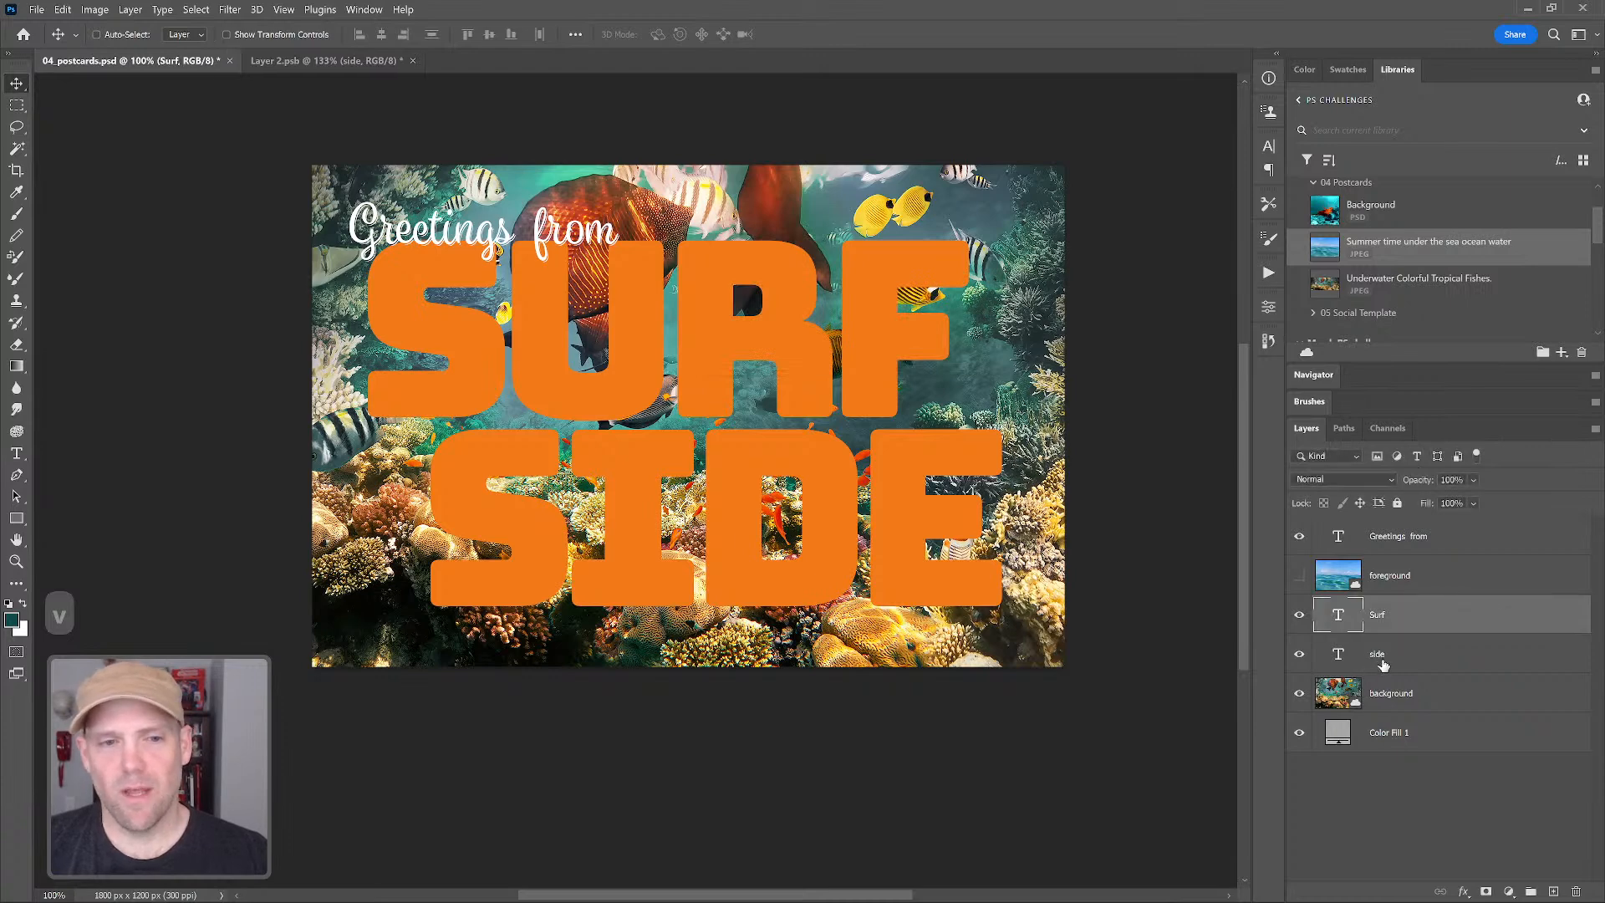
click(1387, 759)
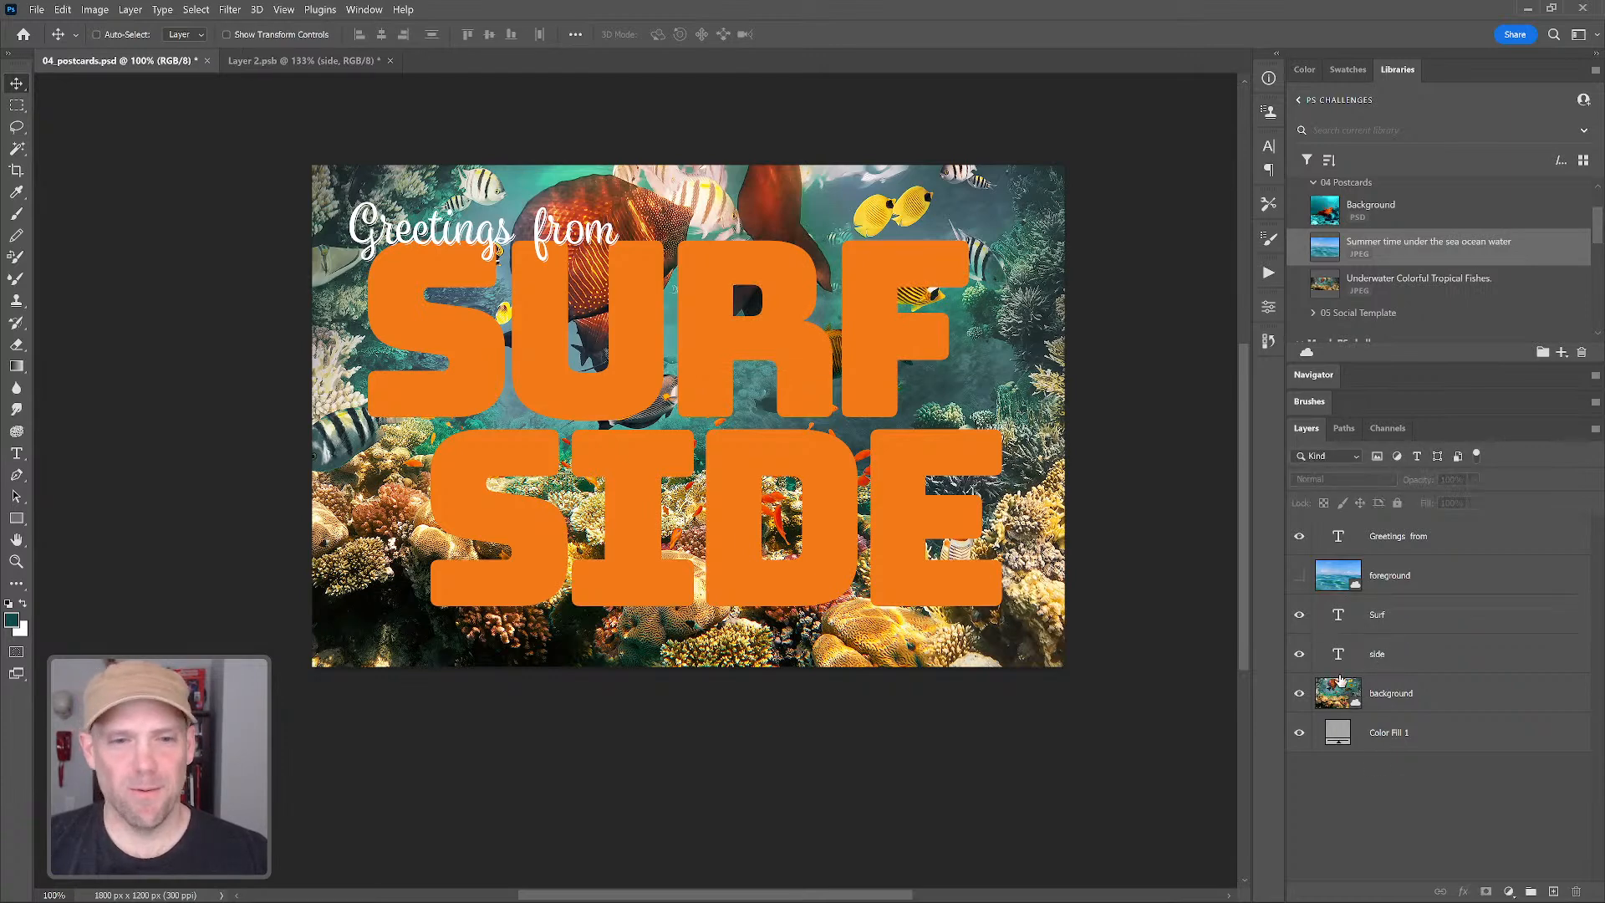
click(1410, 627)
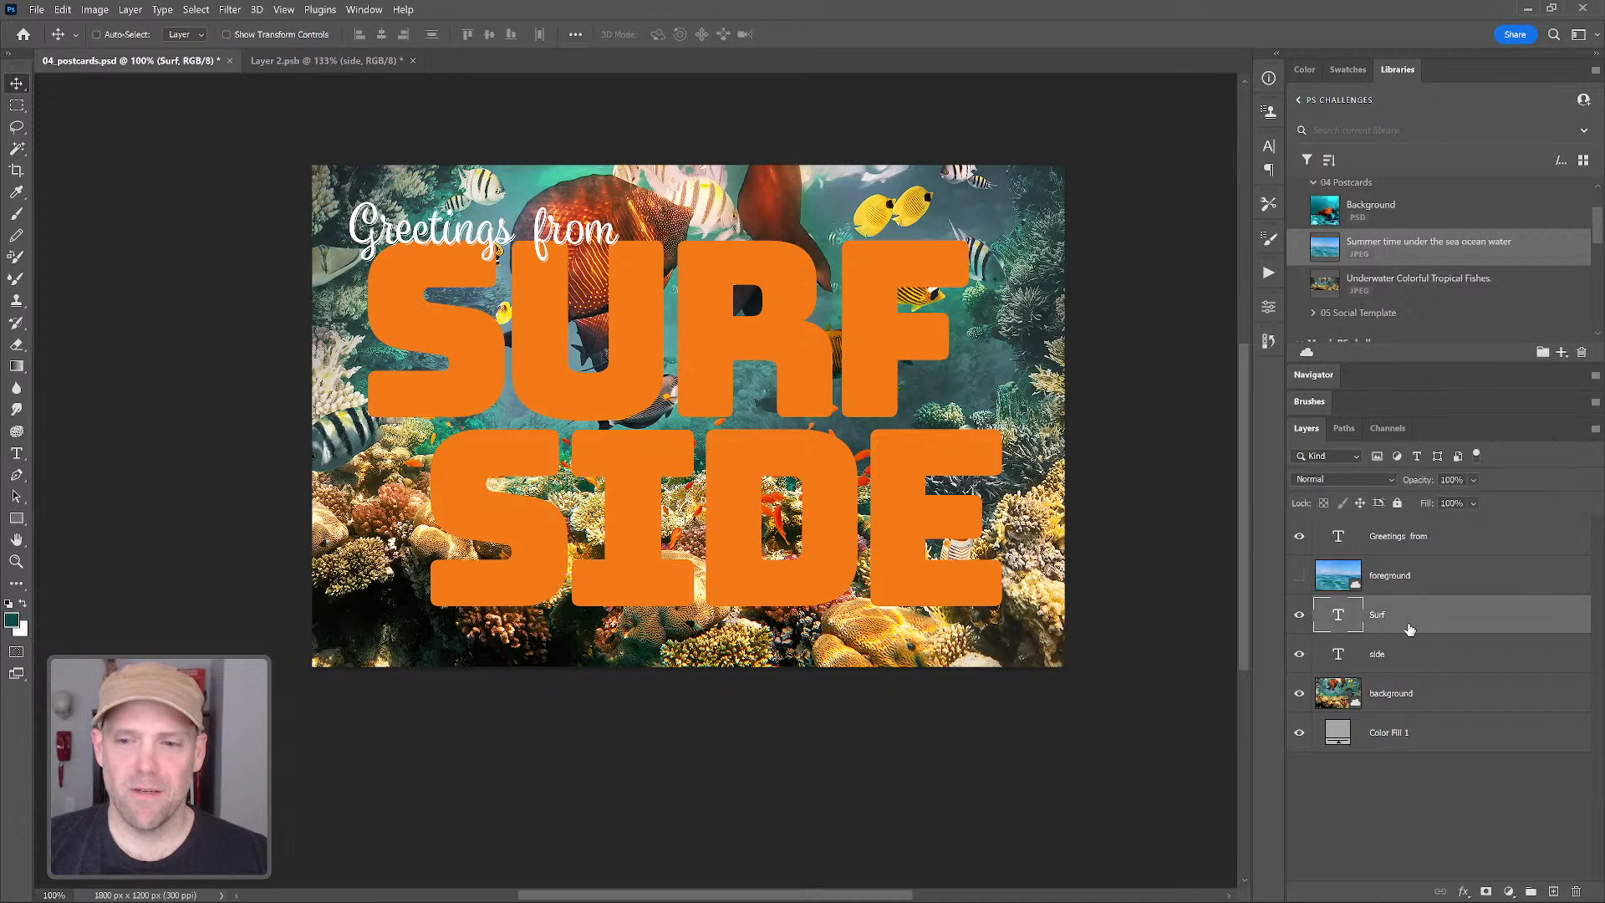
click(1412, 797)
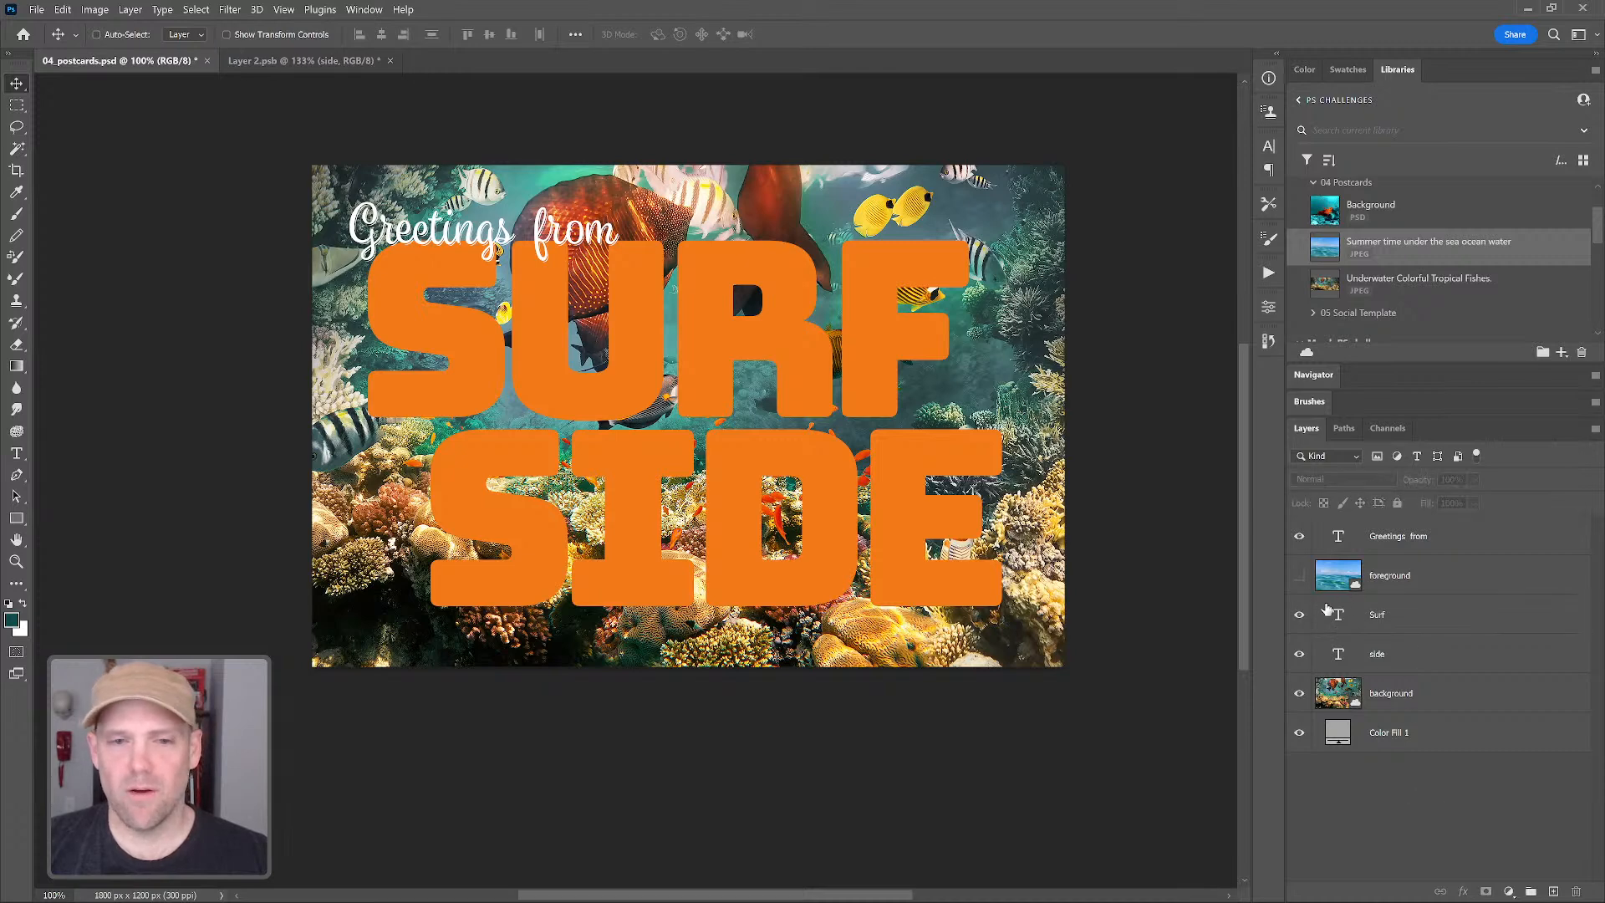
Duplicate the foreground layer twice, placing one copy directly below the background layer and another between the Surf and side text layers
drag(1357, 582, 1424, 715)
drag(1382, 593, 1346, 699)
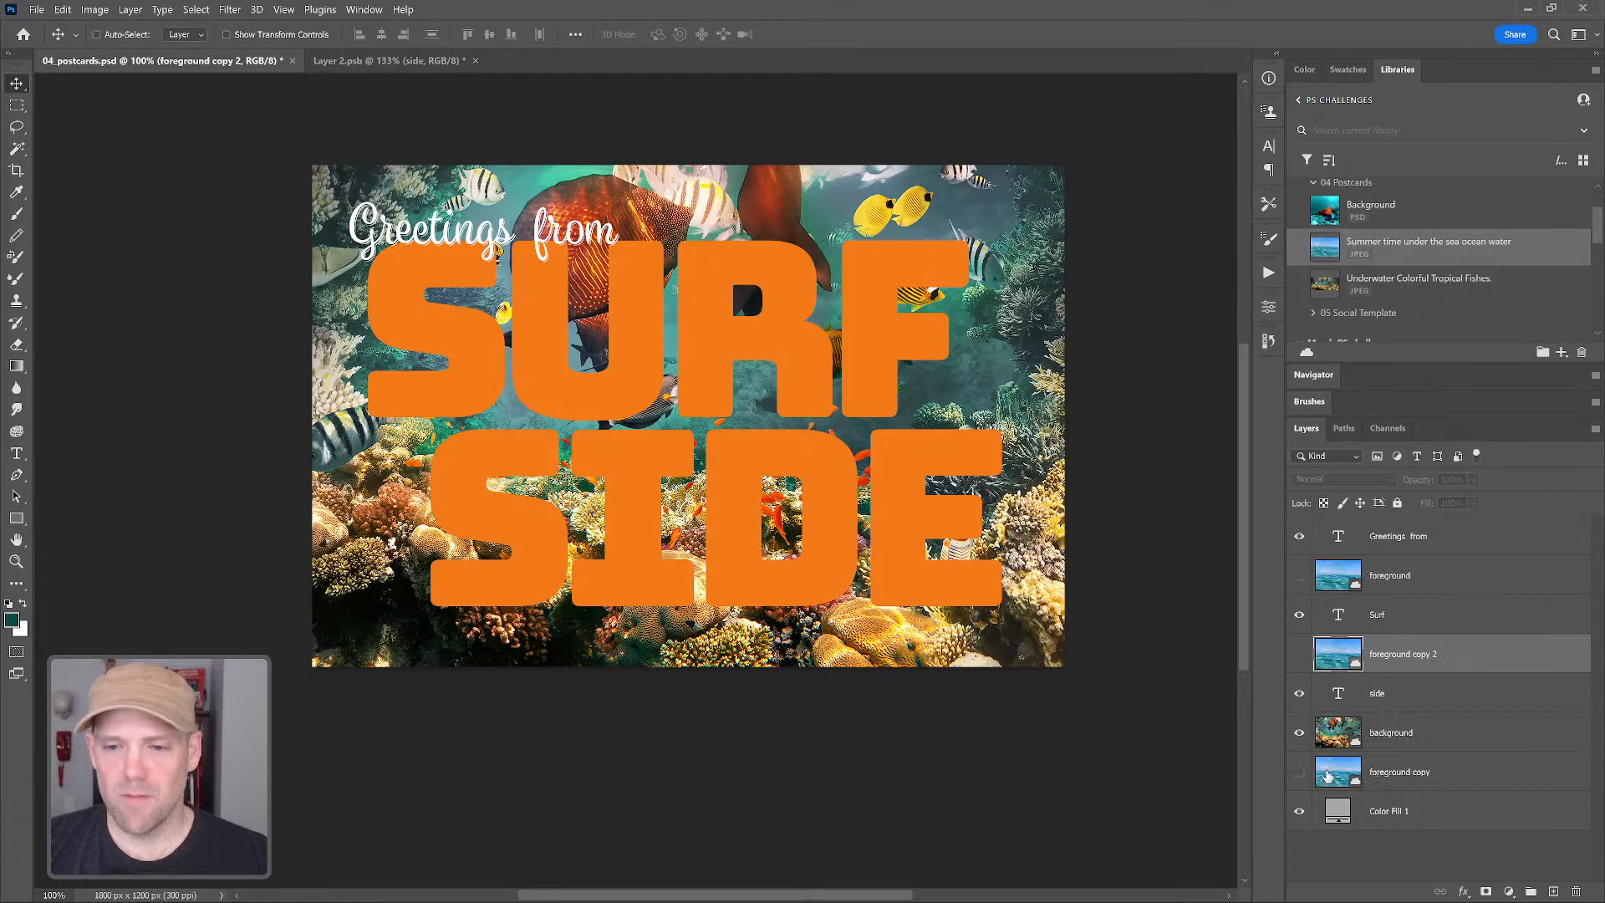
Clip the foreground layer to Surf and foreground copy 2 to side, make both clipped images visible, and select the foreground layer
drag(1371, 592, 1375, 591)
alt+click(1376, 593)
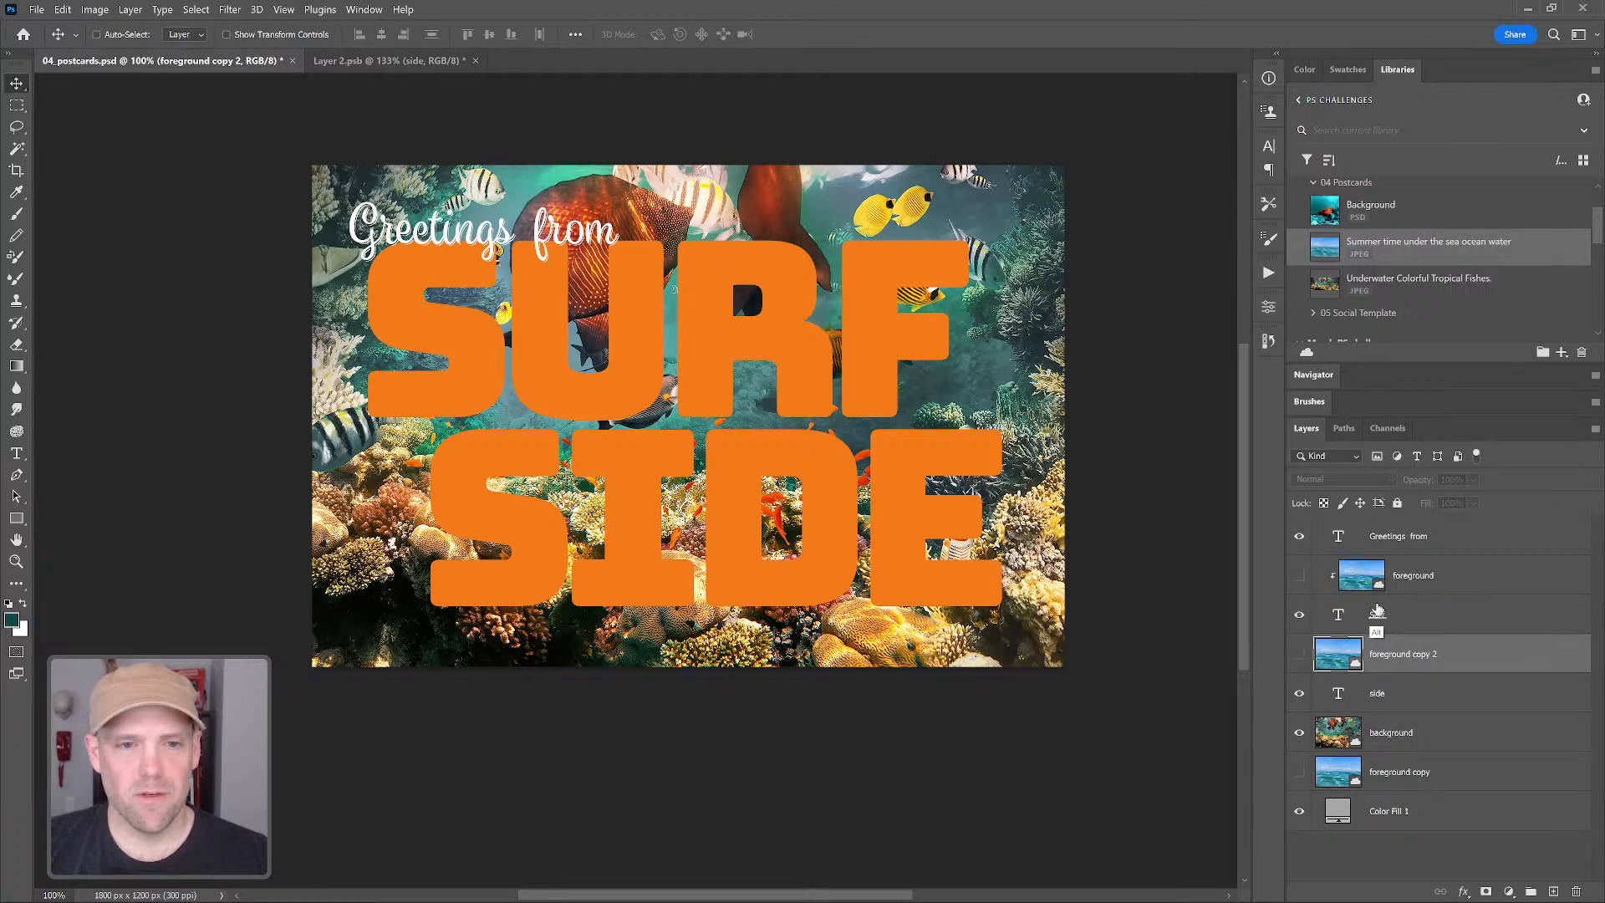
alt+click(1388, 675)
click(1299, 654)
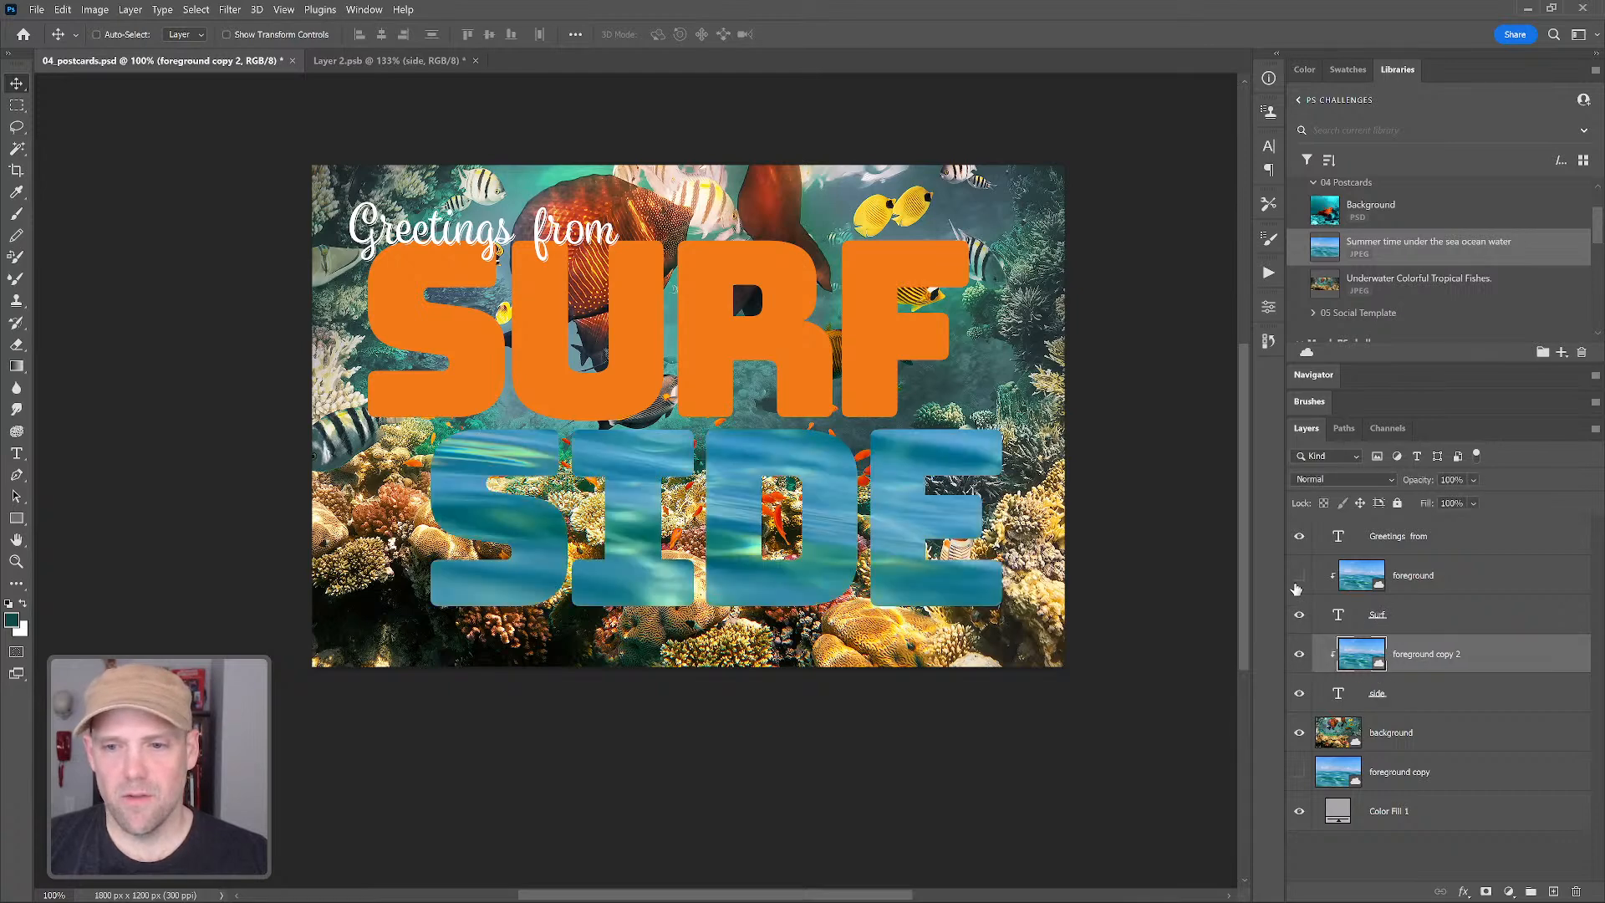
click(1299, 575)
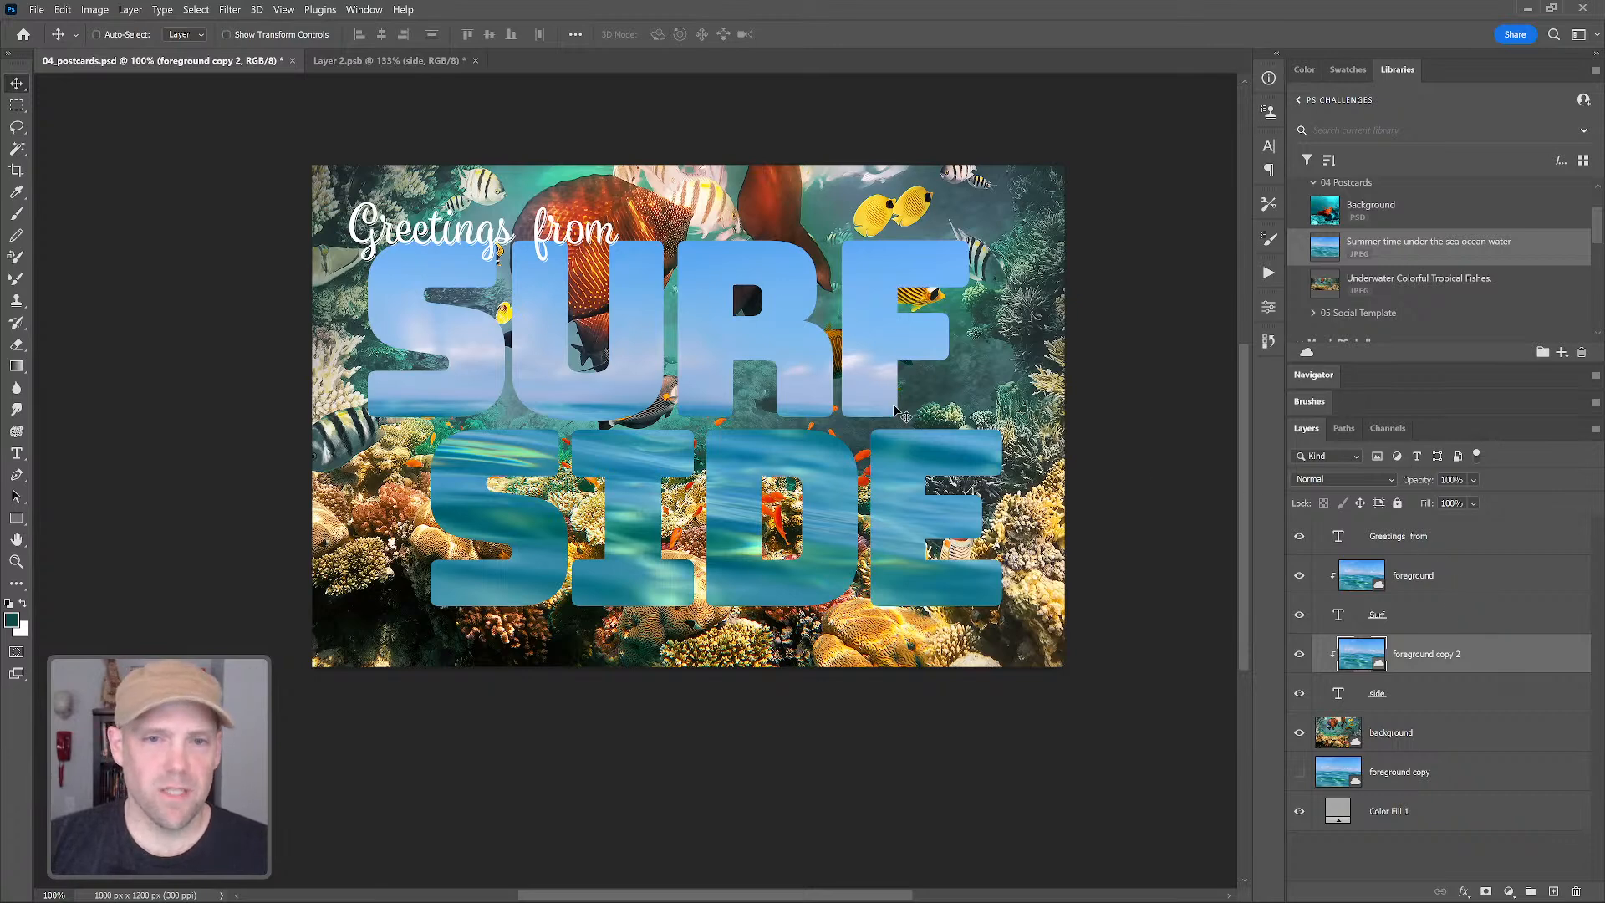
click(1454, 578)
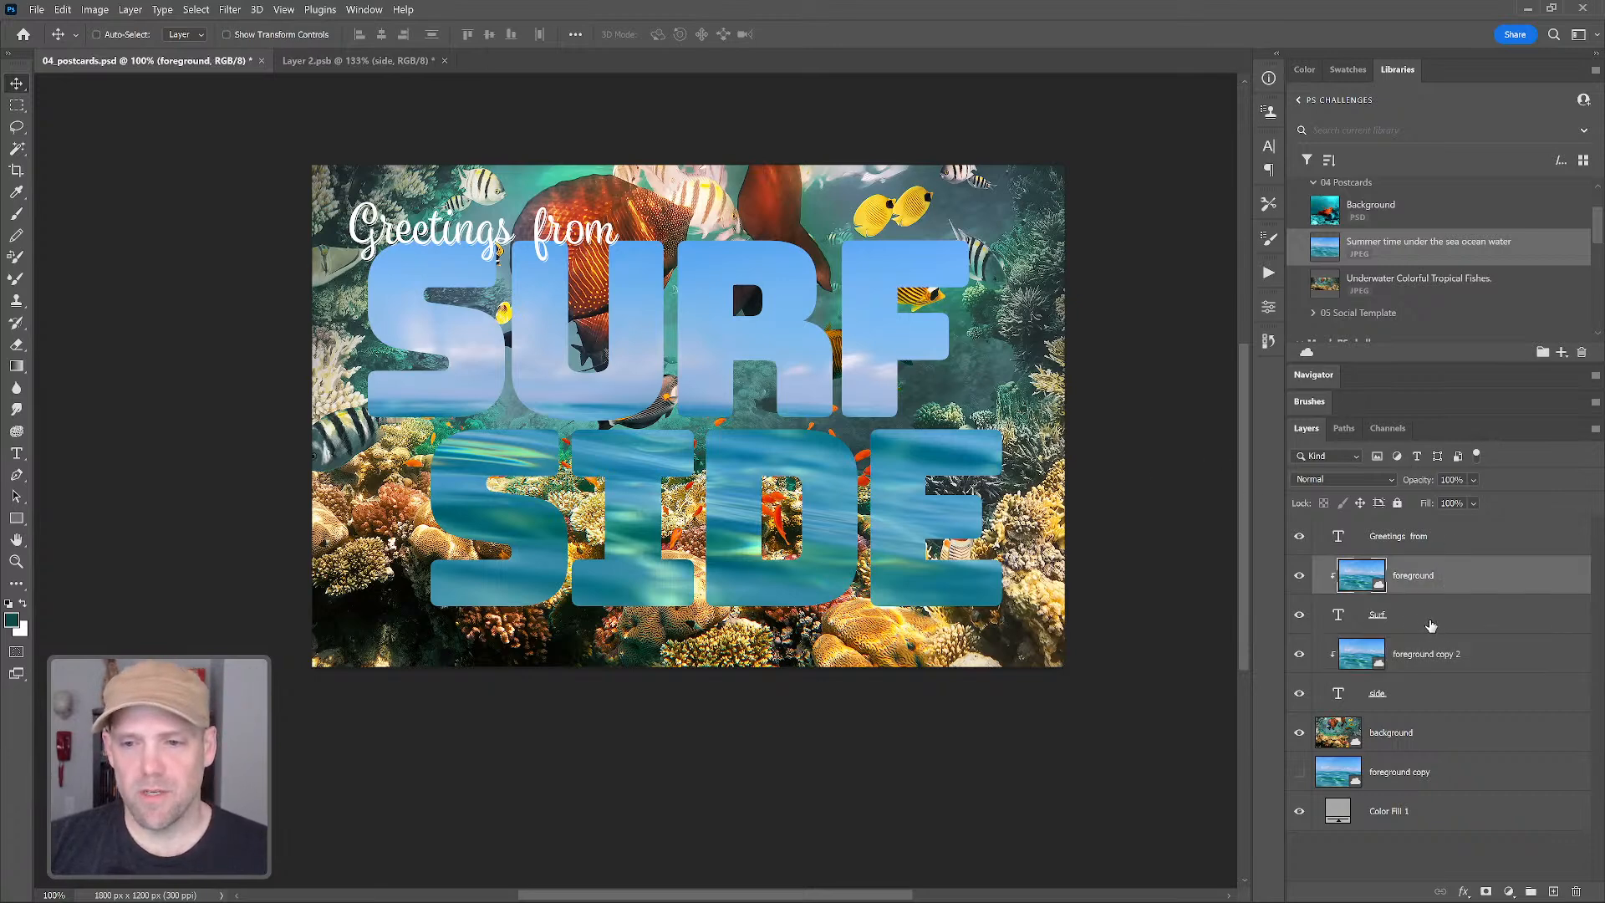
Open the layer style settings for the Surf text layer and delete the hidden effects from its effects list
click(1433, 629)
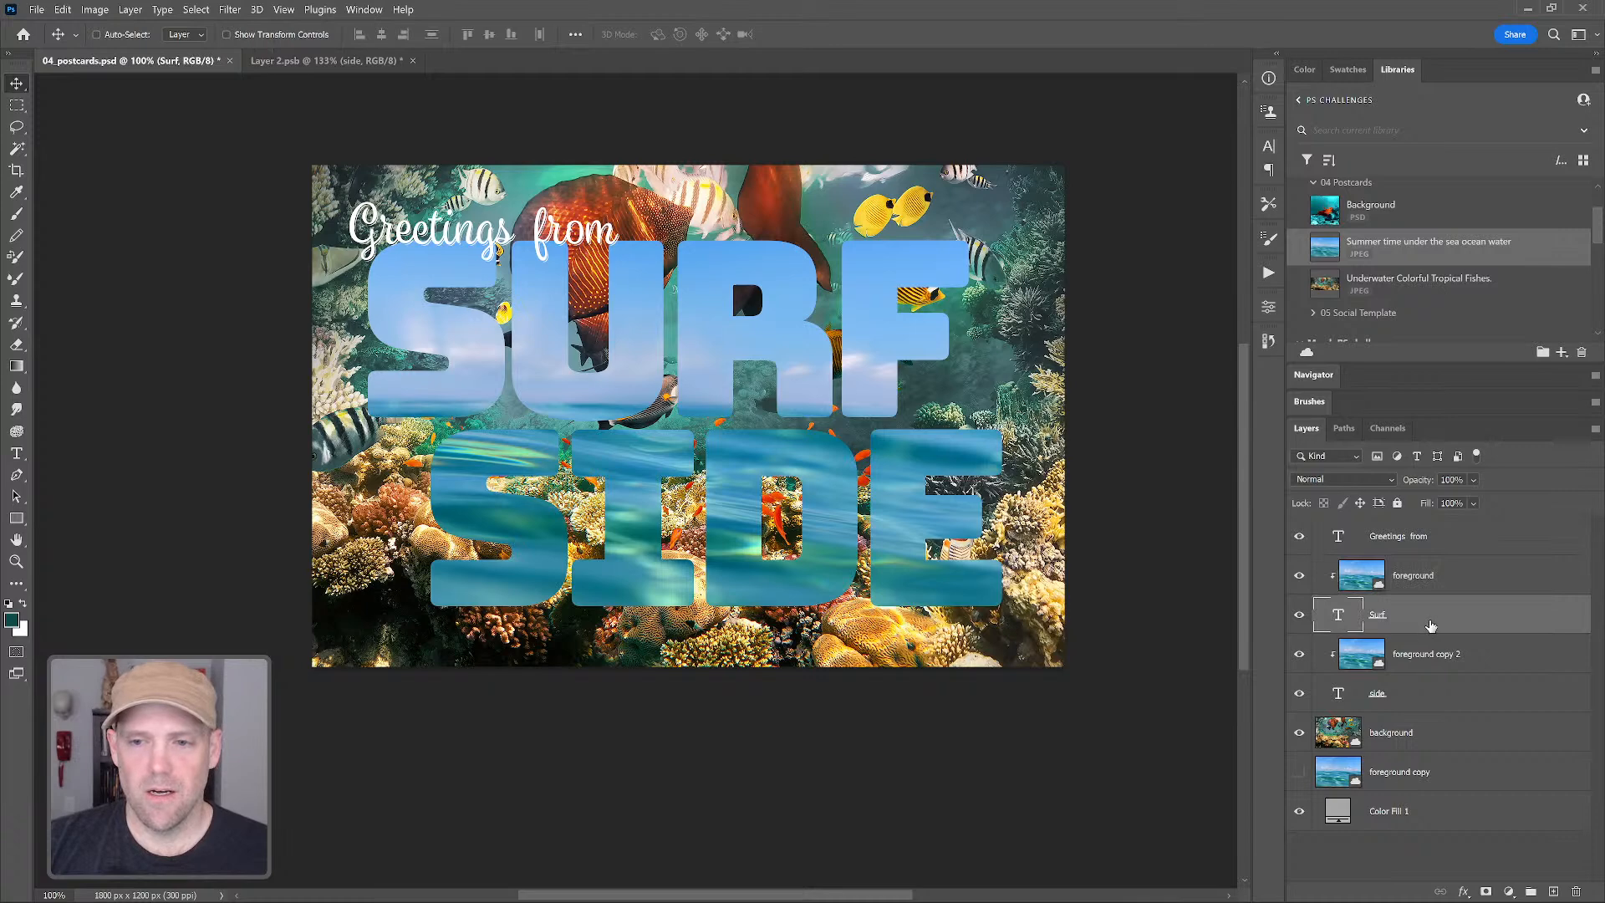
double_click(1431, 626)
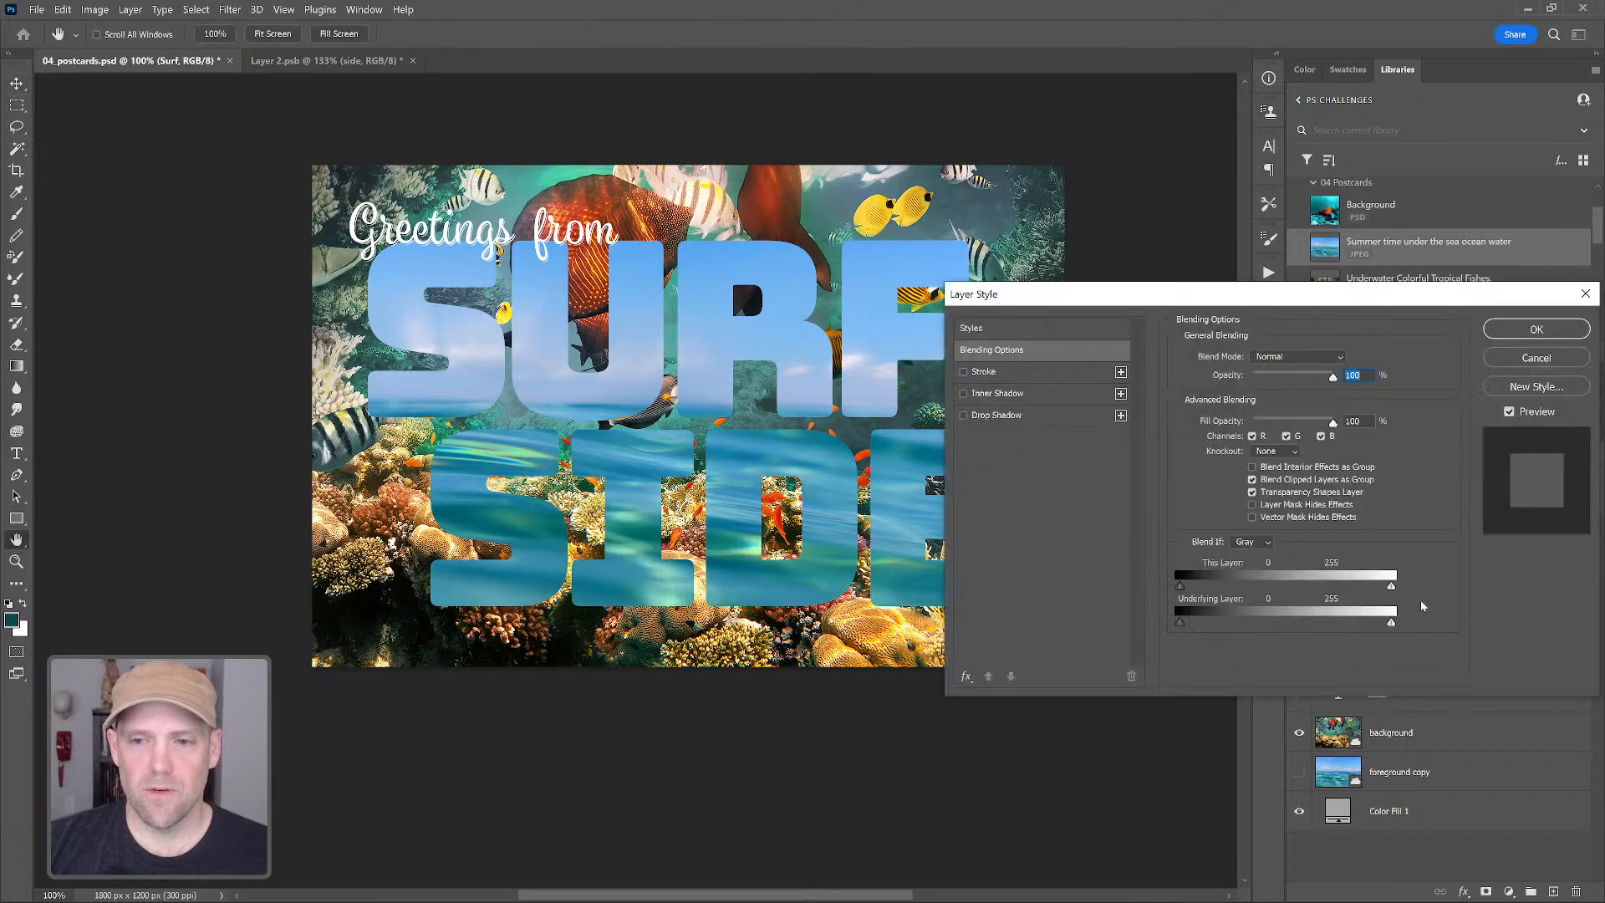
click(966, 675)
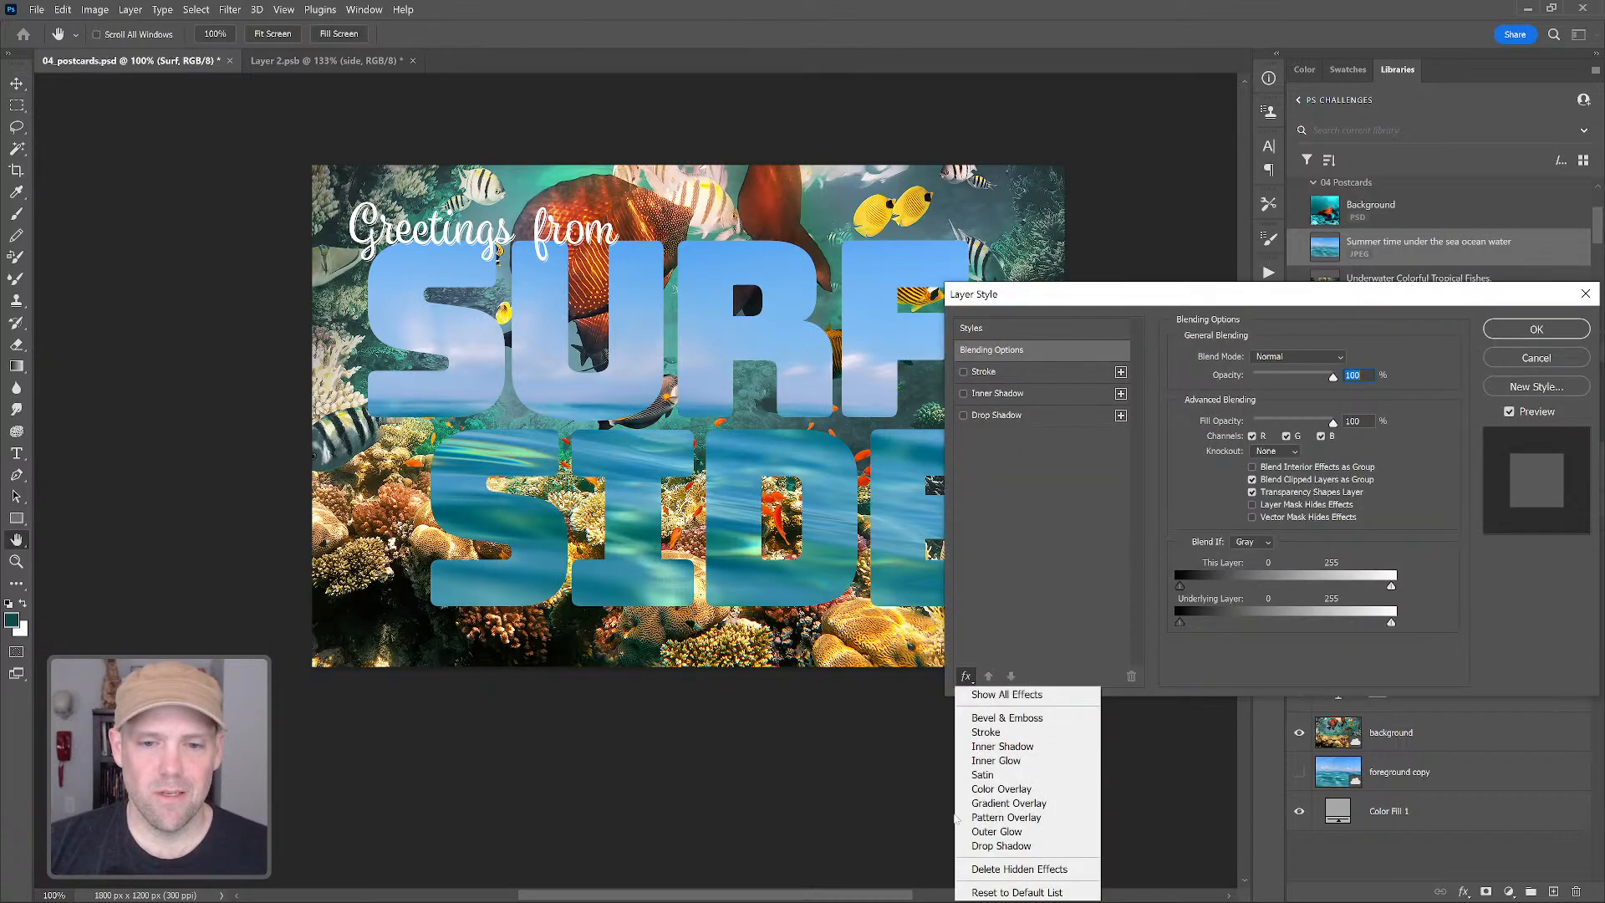
click(987, 869)
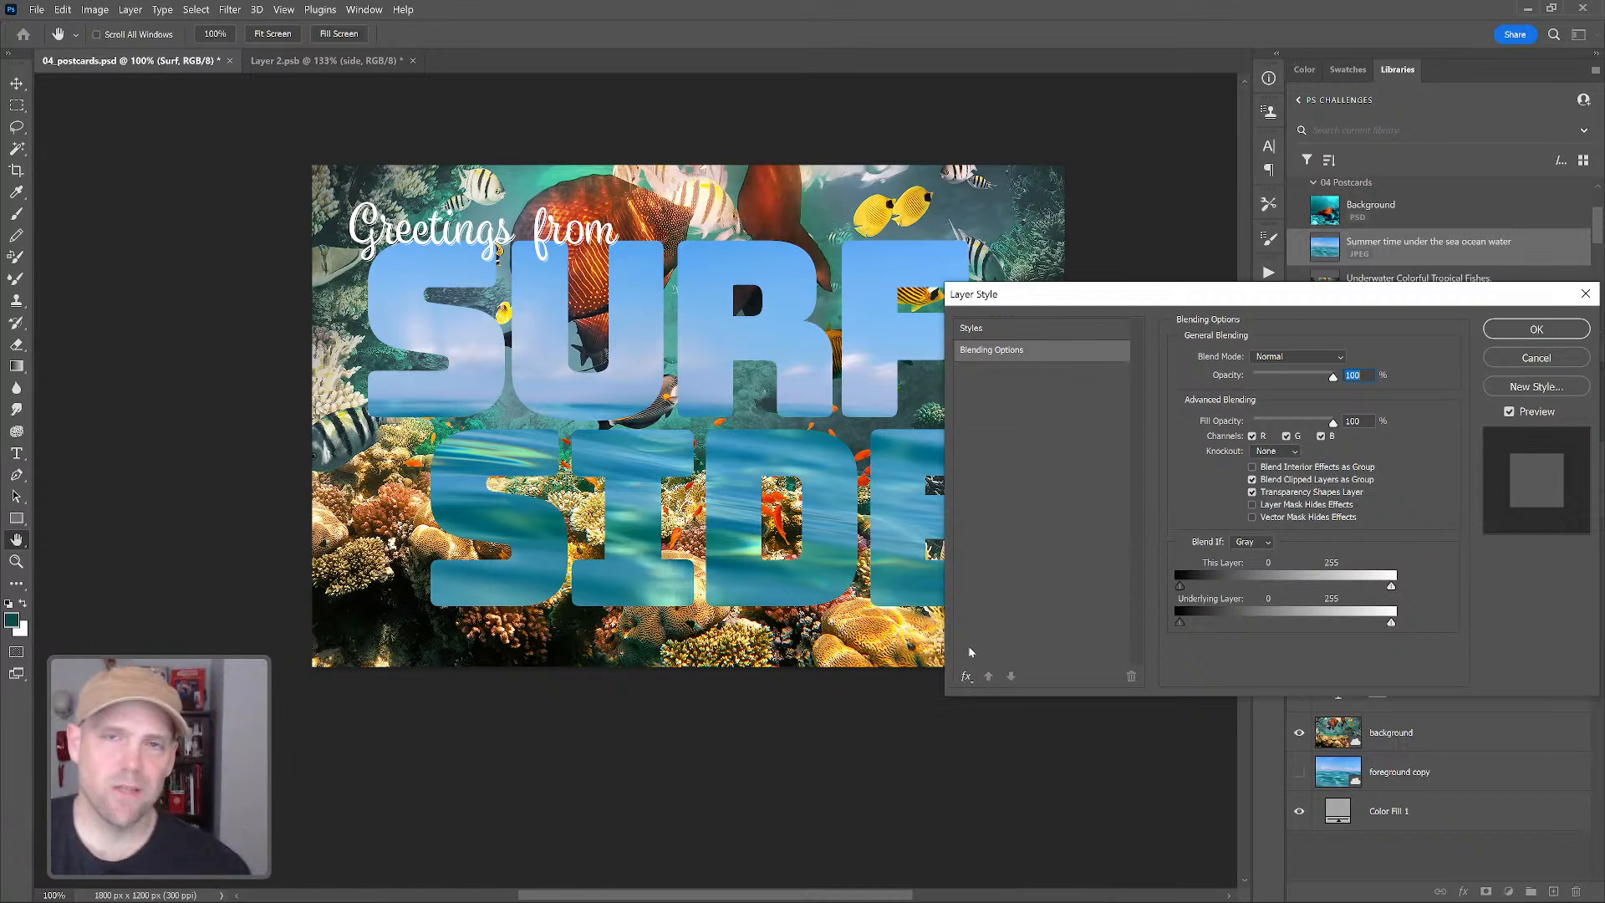
Add a Stroke effect to the Surf text with a size of 8 px, positioned Inside
click(966, 677)
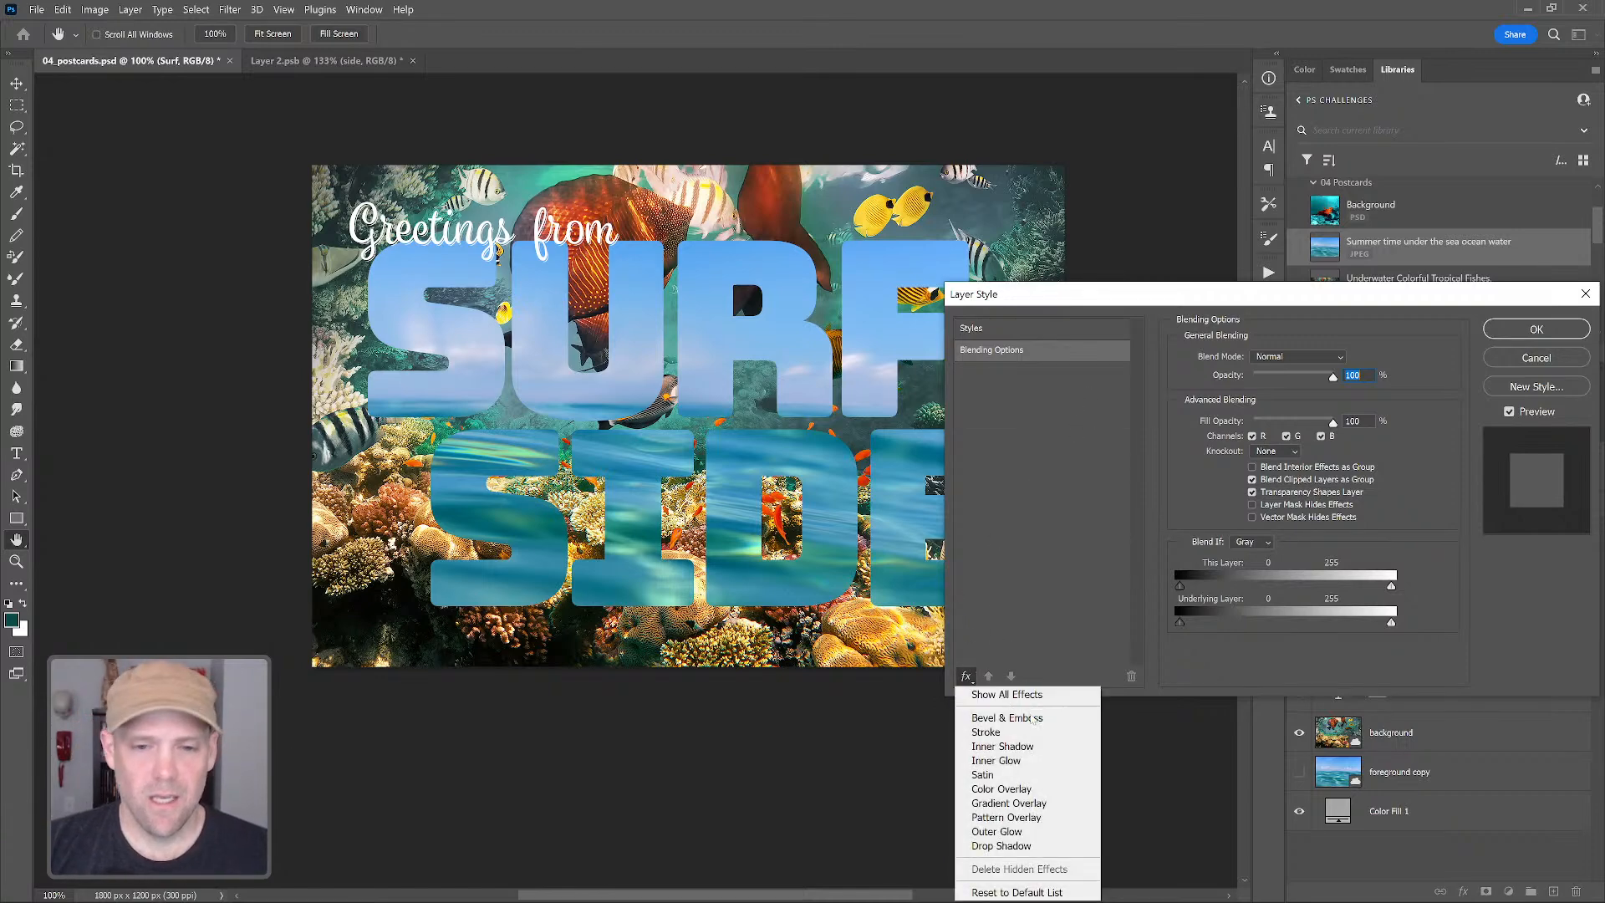
click(990, 743)
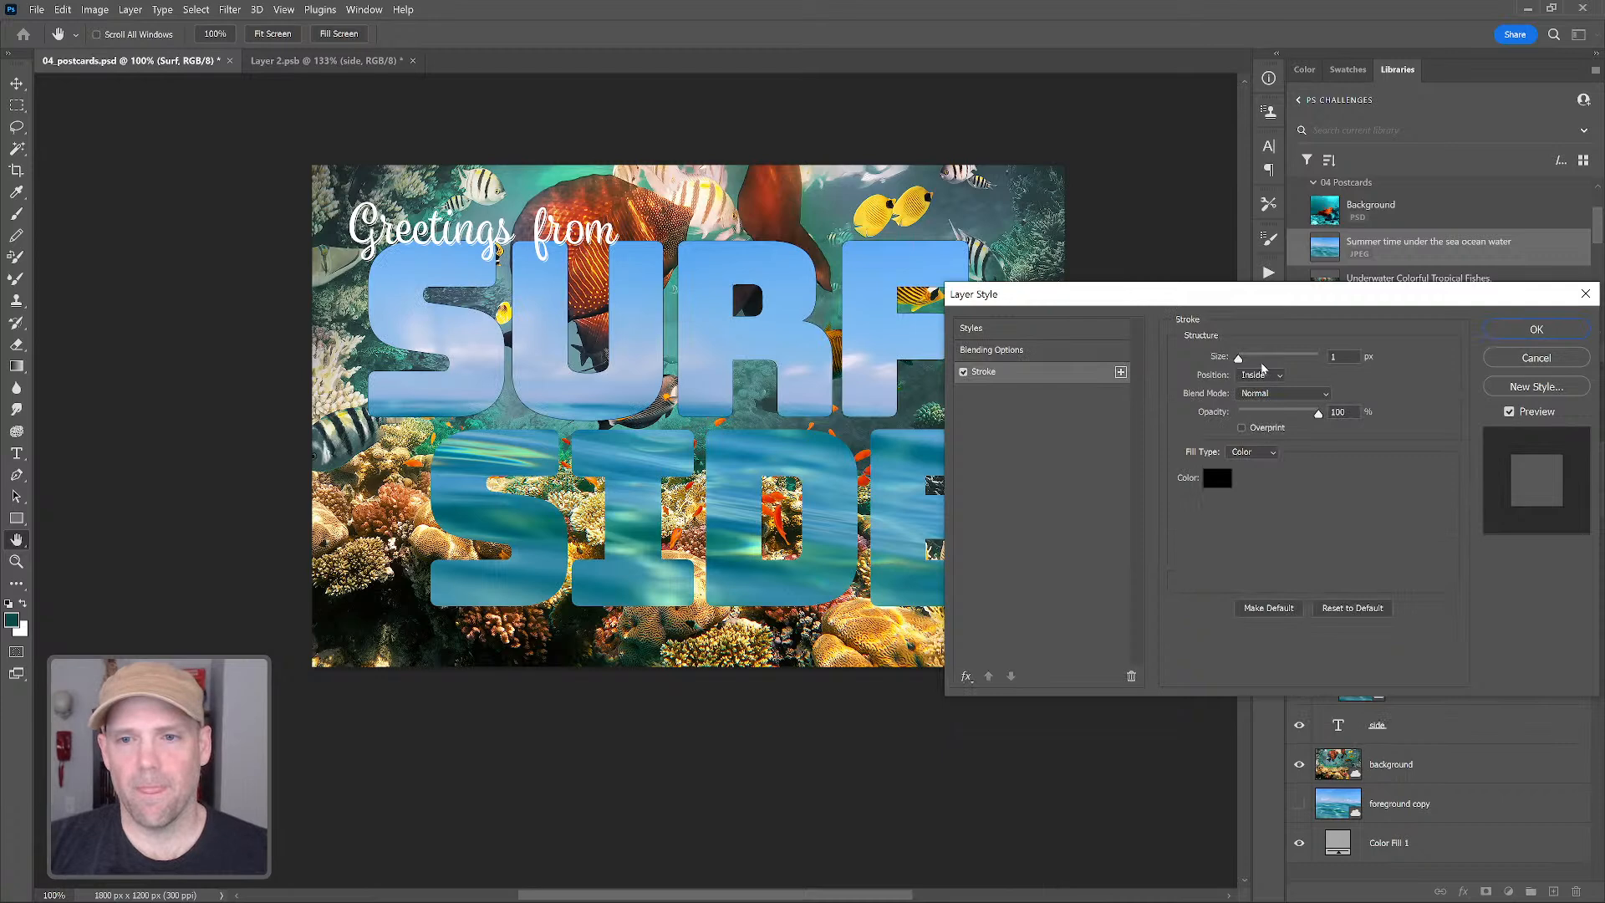
drag(1341, 356, 1304, 365)
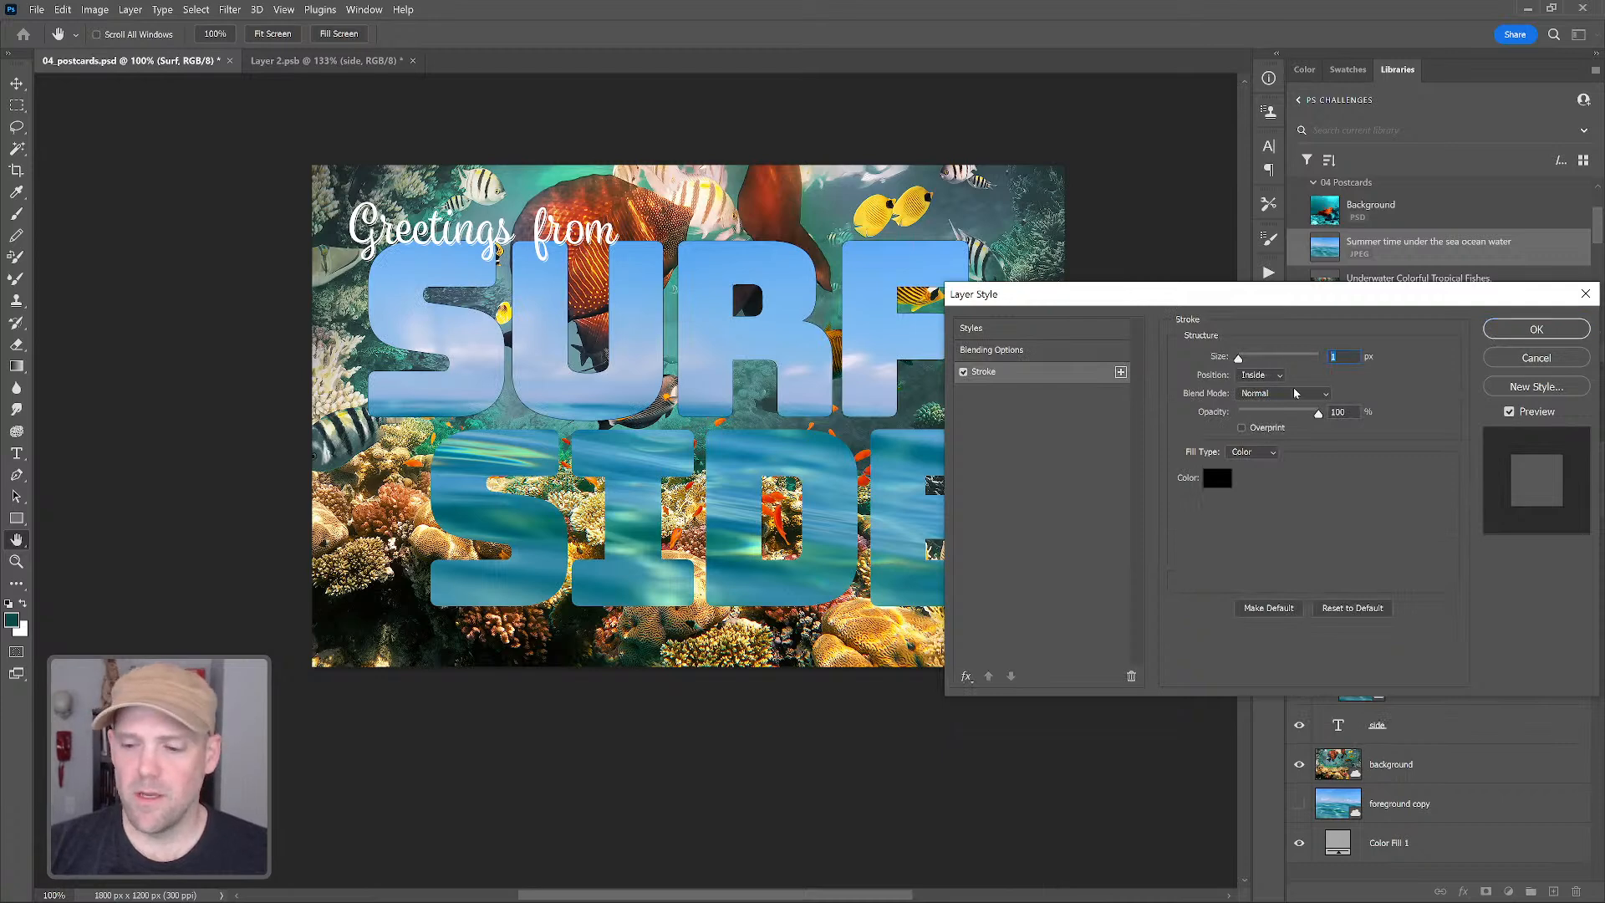
text(8)
click(1274, 375)
click(1265, 403)
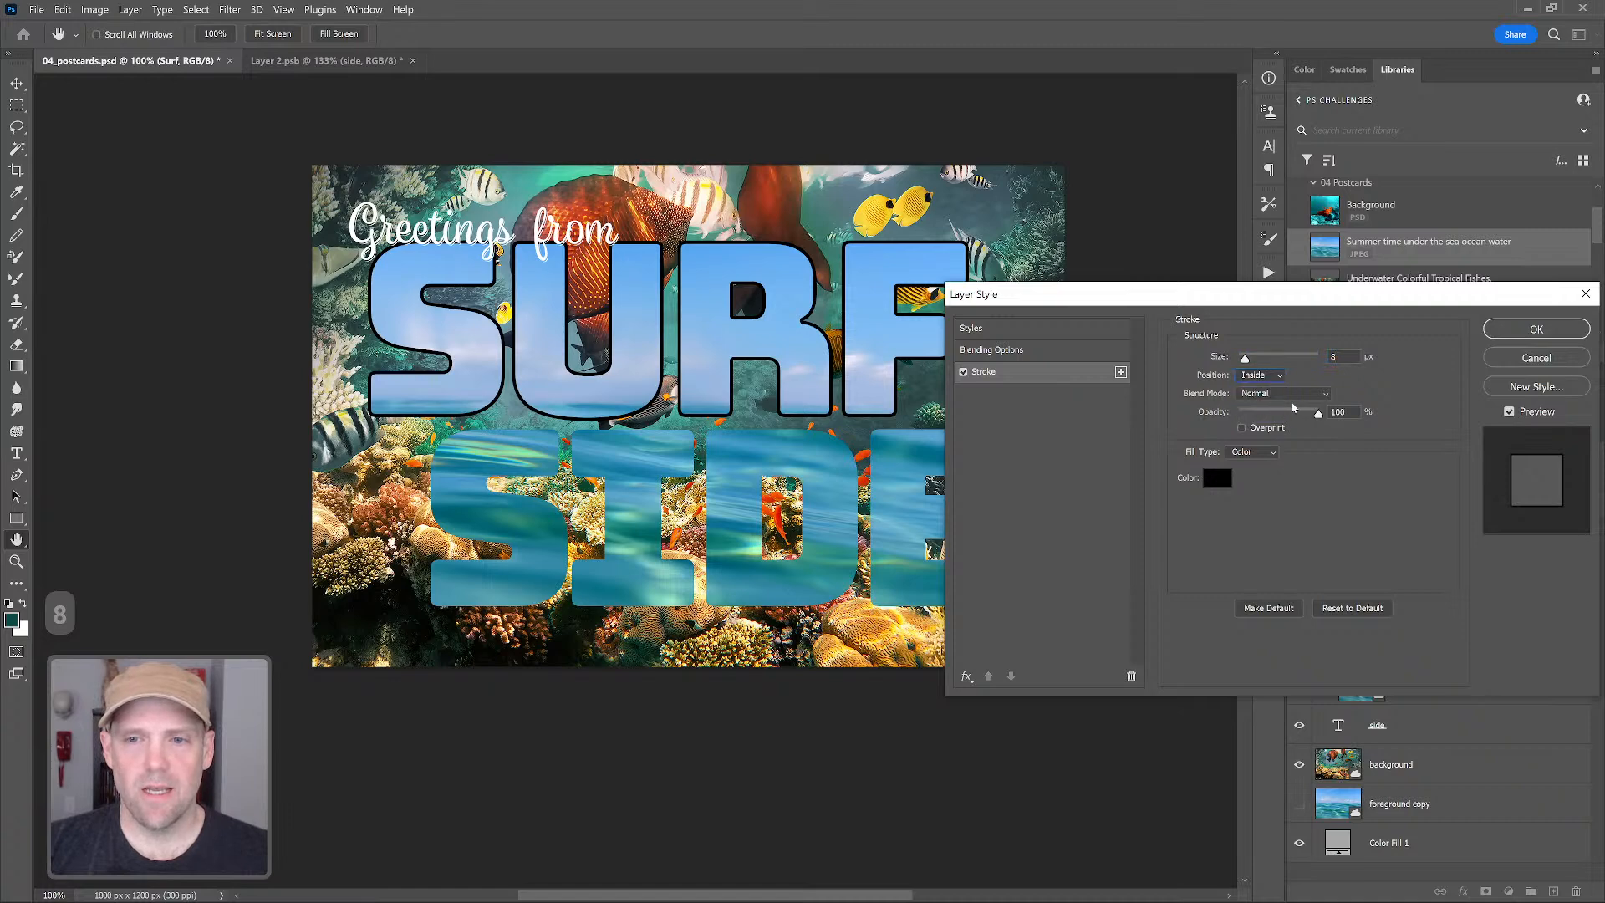
Set the Surf stroke color to bright orange f28a1b
click(1218, 480)
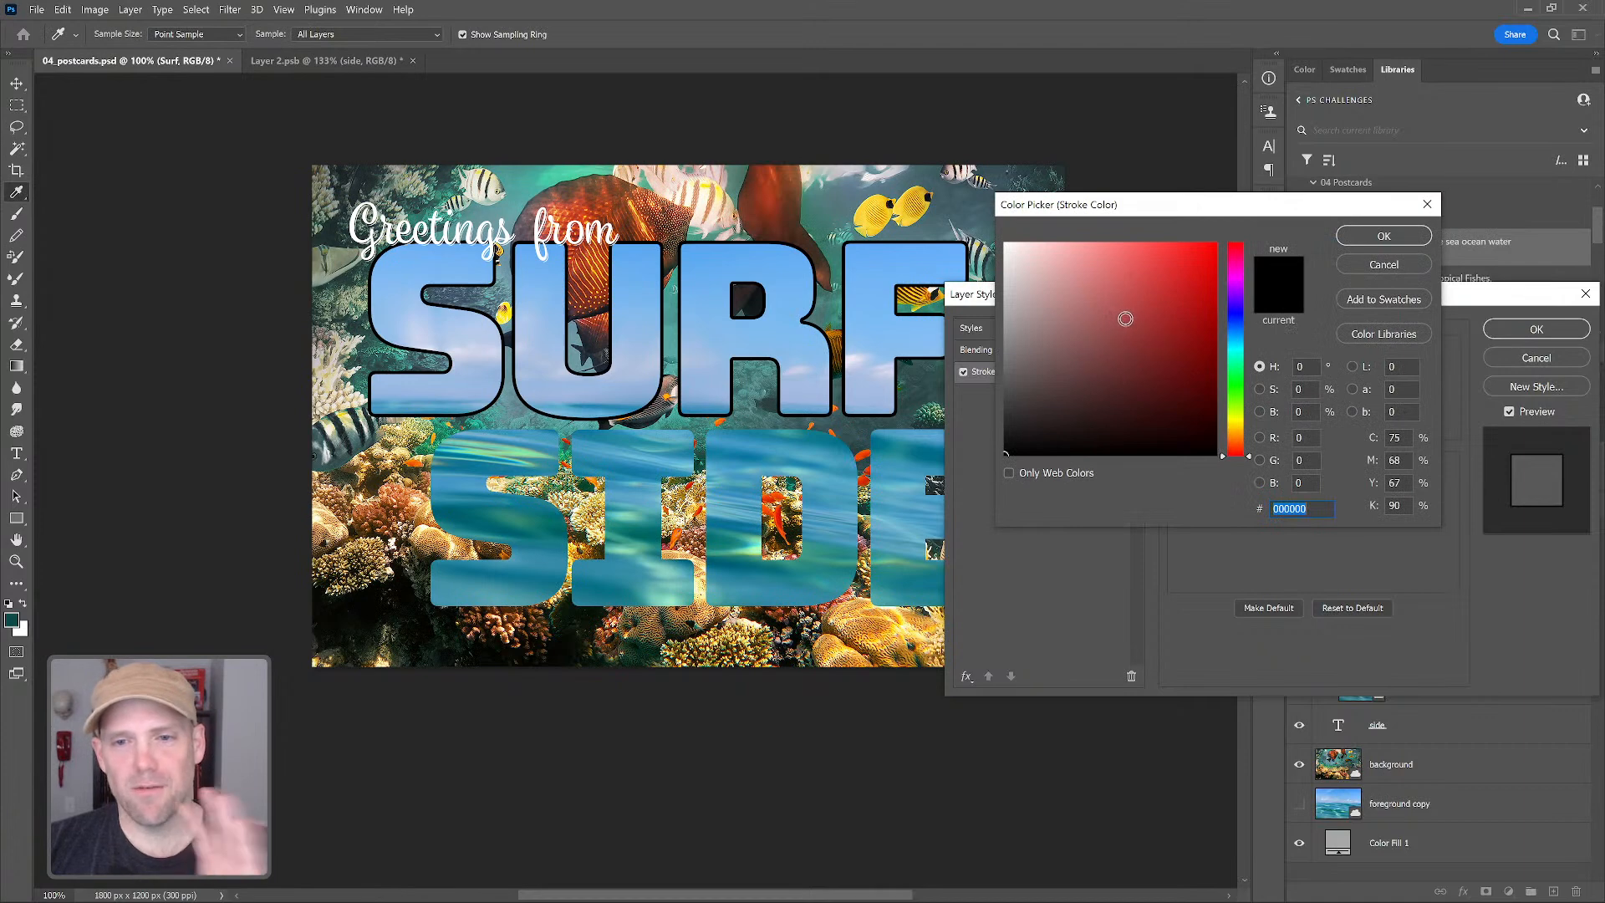
click(1242, 428)
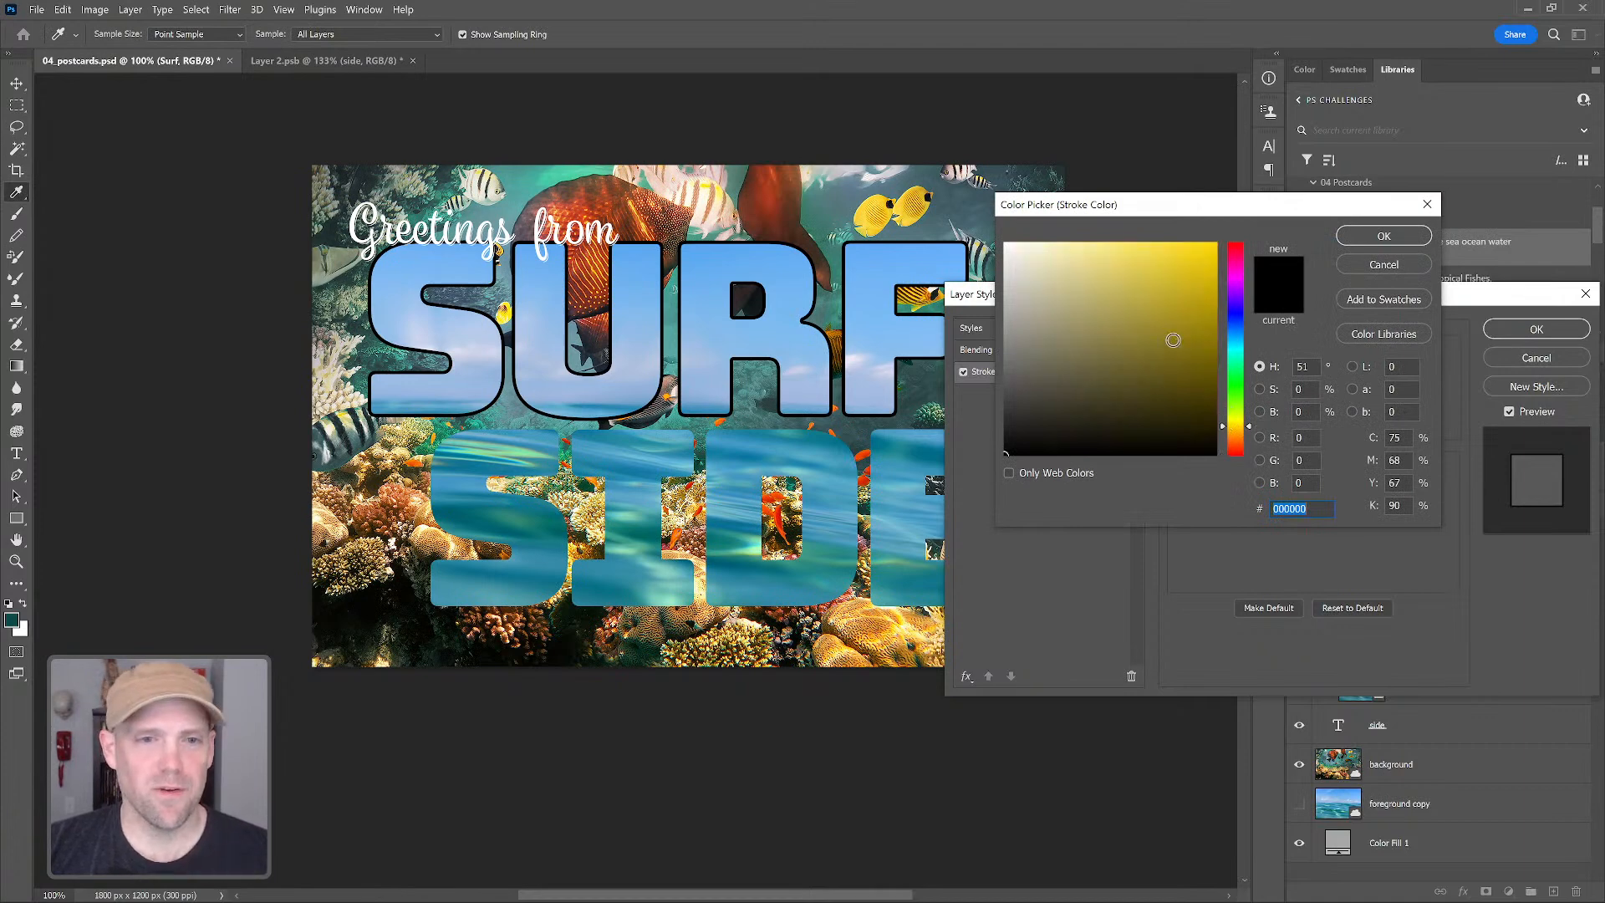
click(1109, 282)
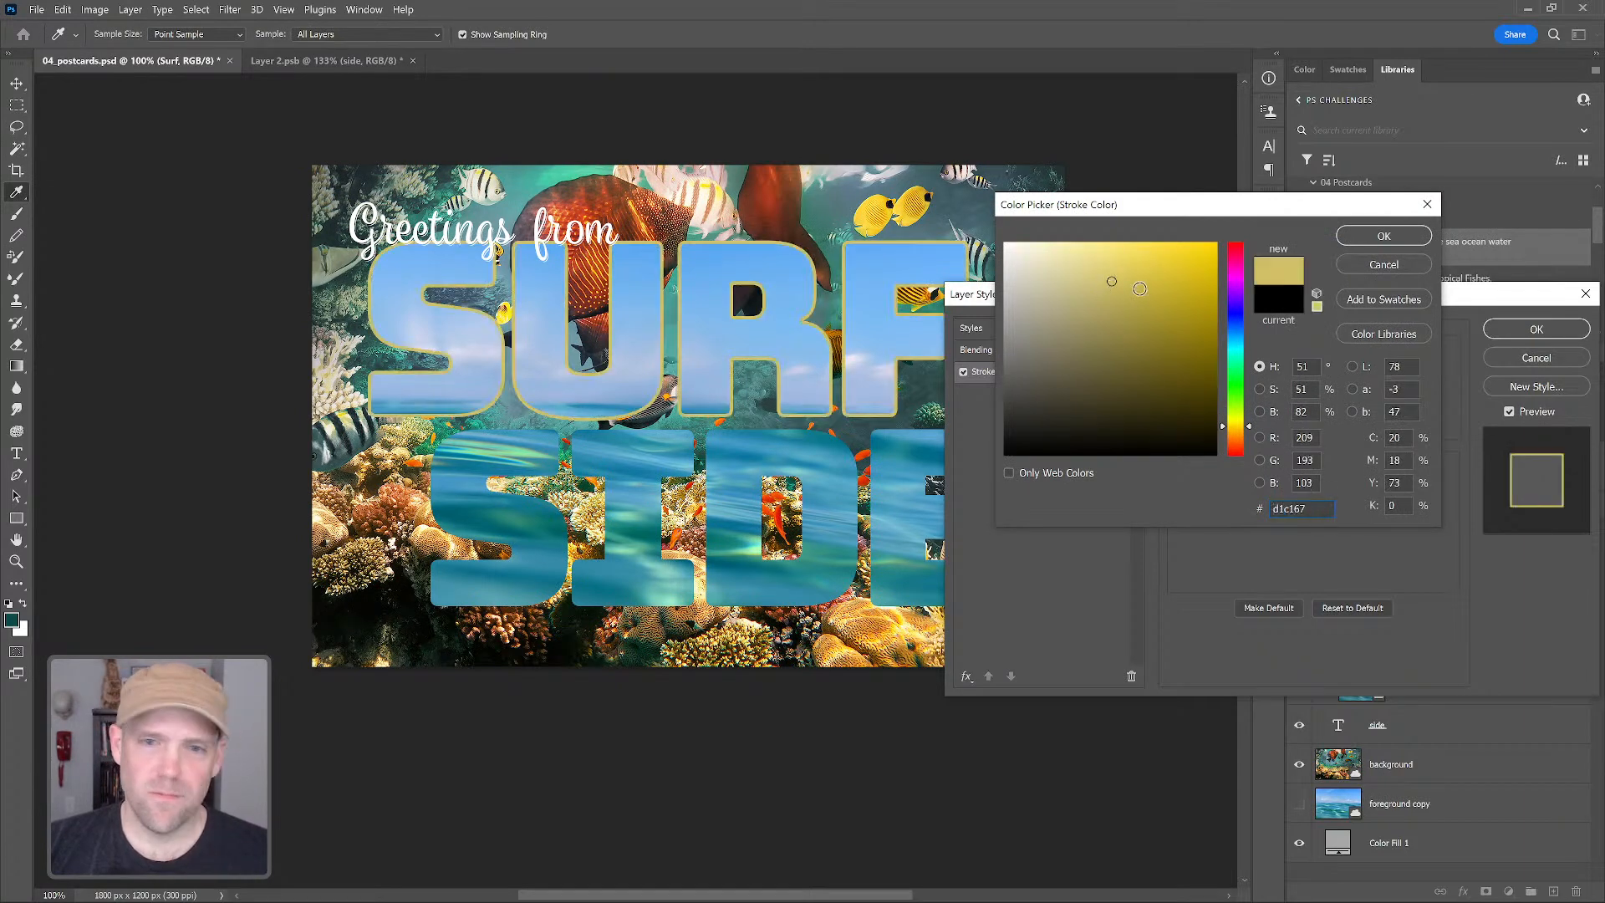
click(1196, 269)
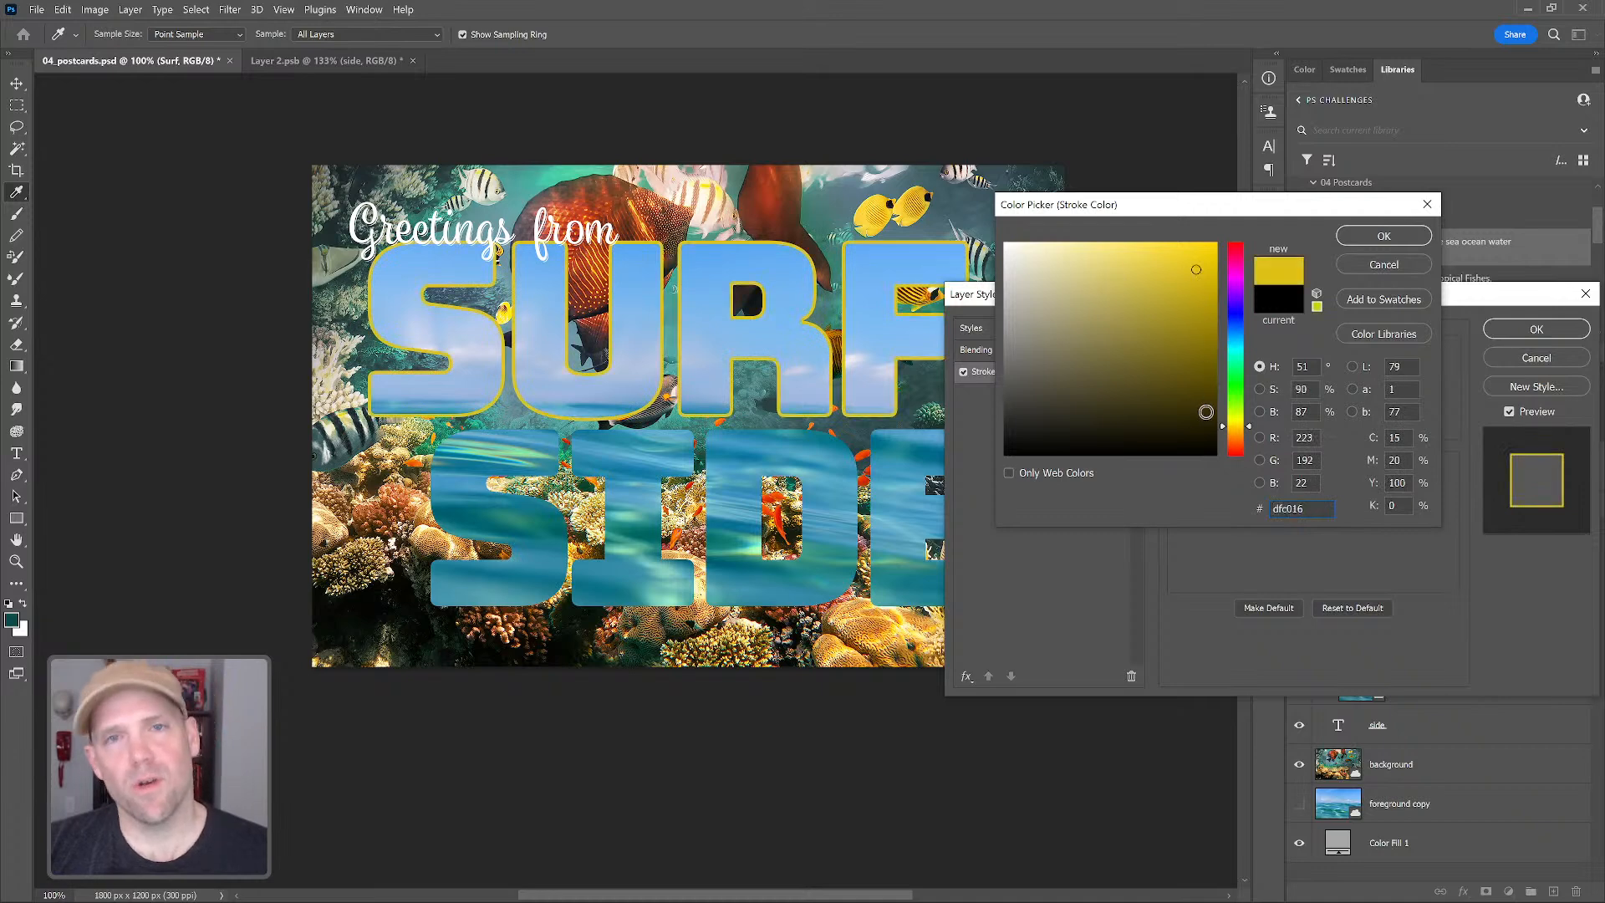
click(1236, 440)
click(1185, 268)
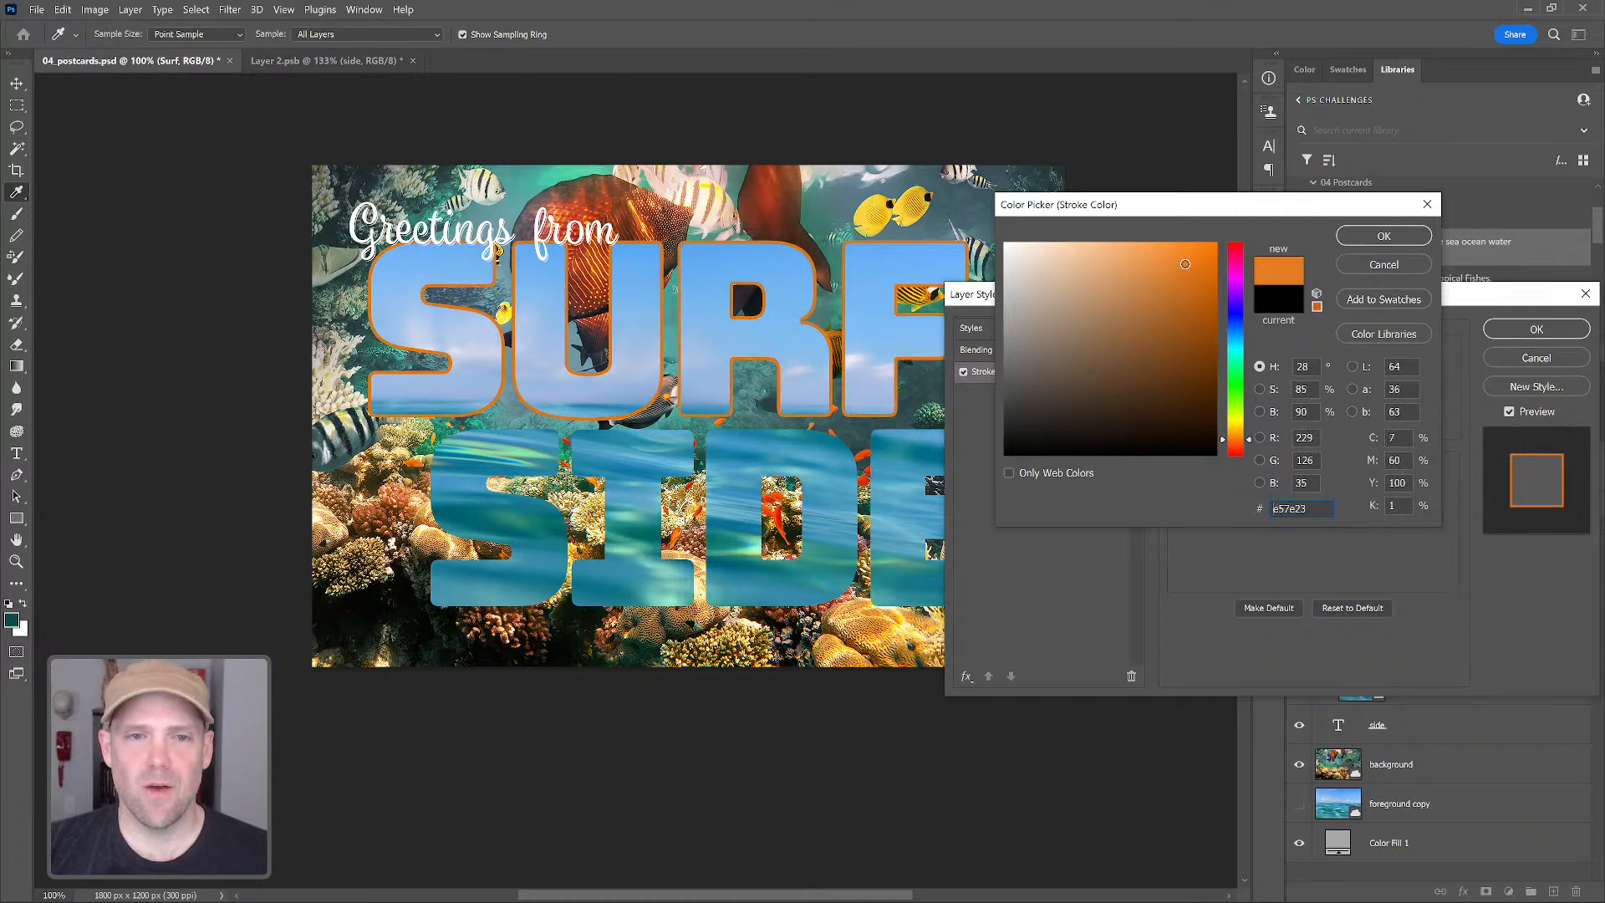
click(1238, 437)
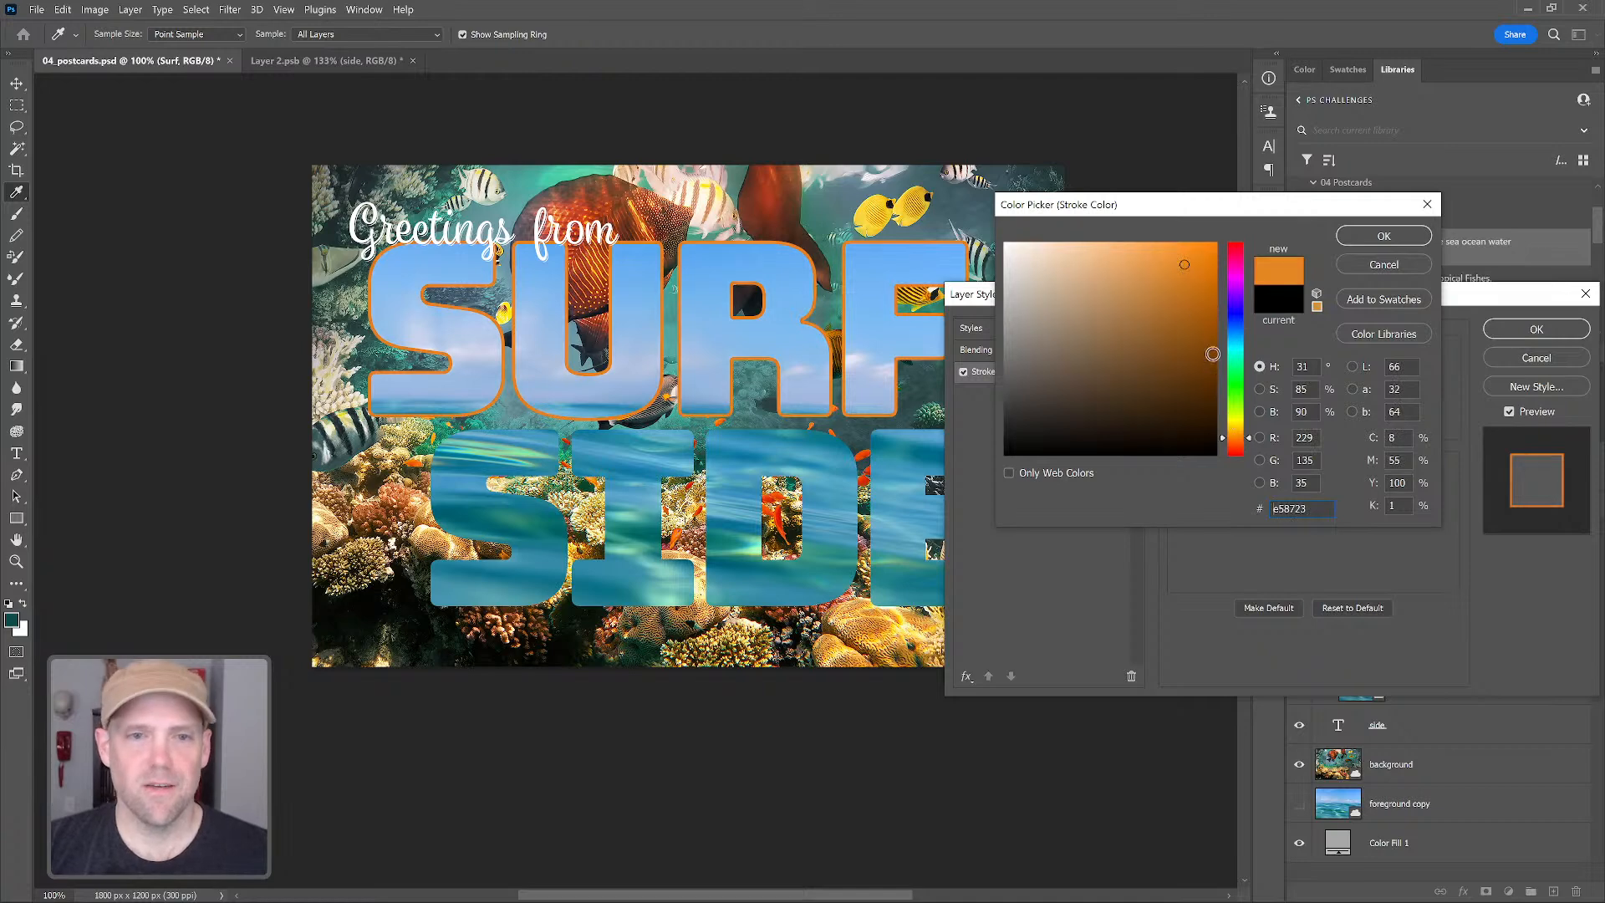
drag(1180, 259, 1194, 254)
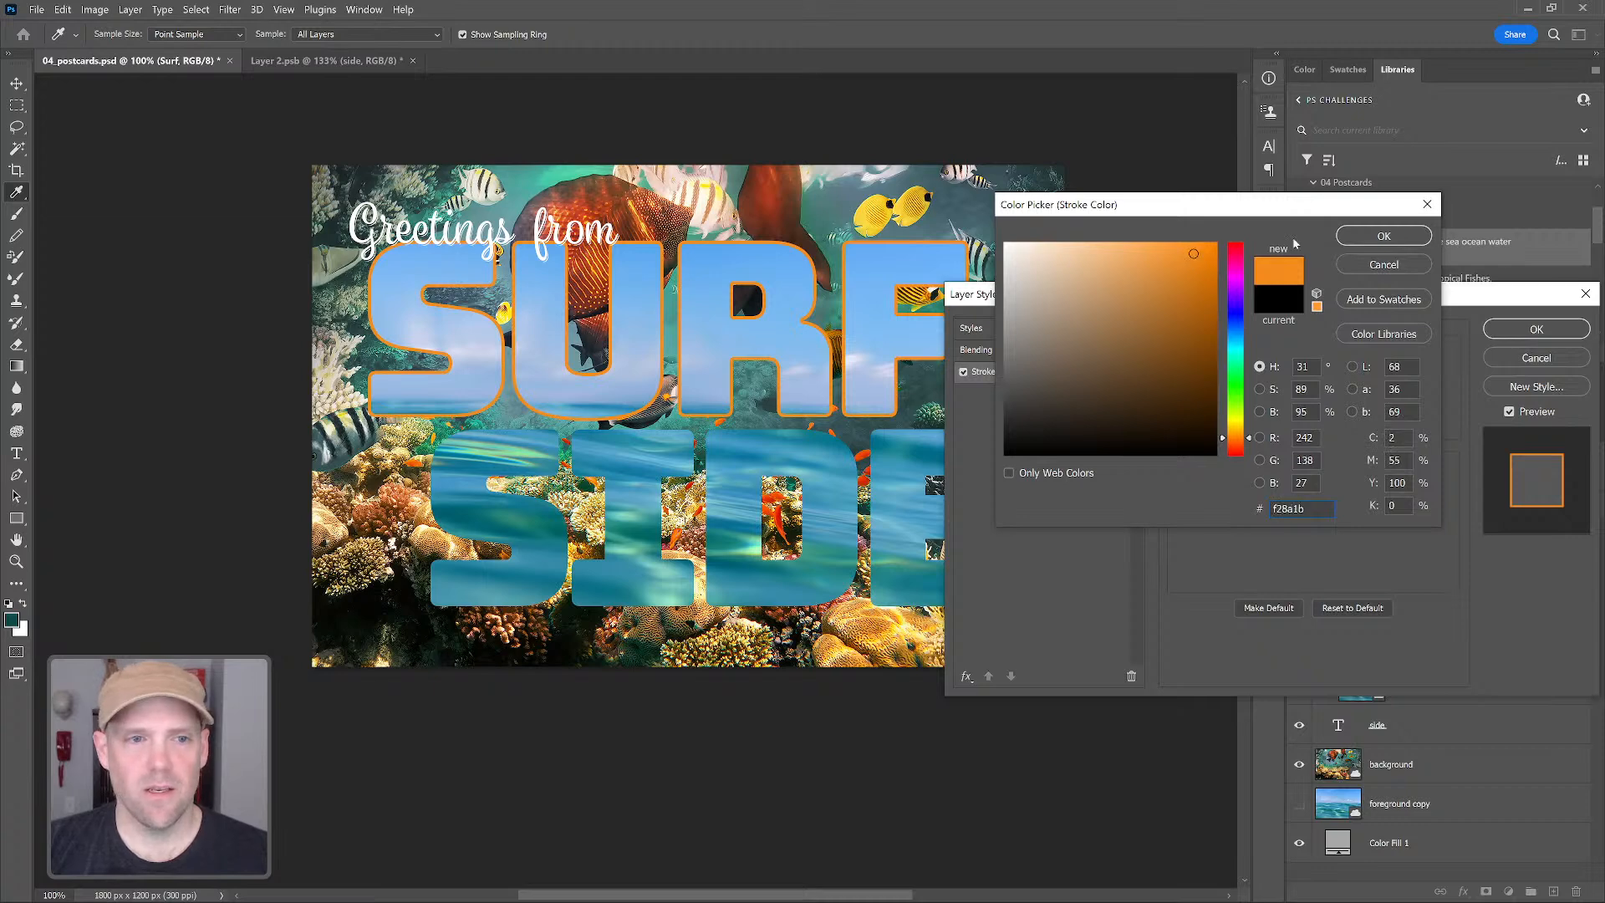
click(1349, 239)
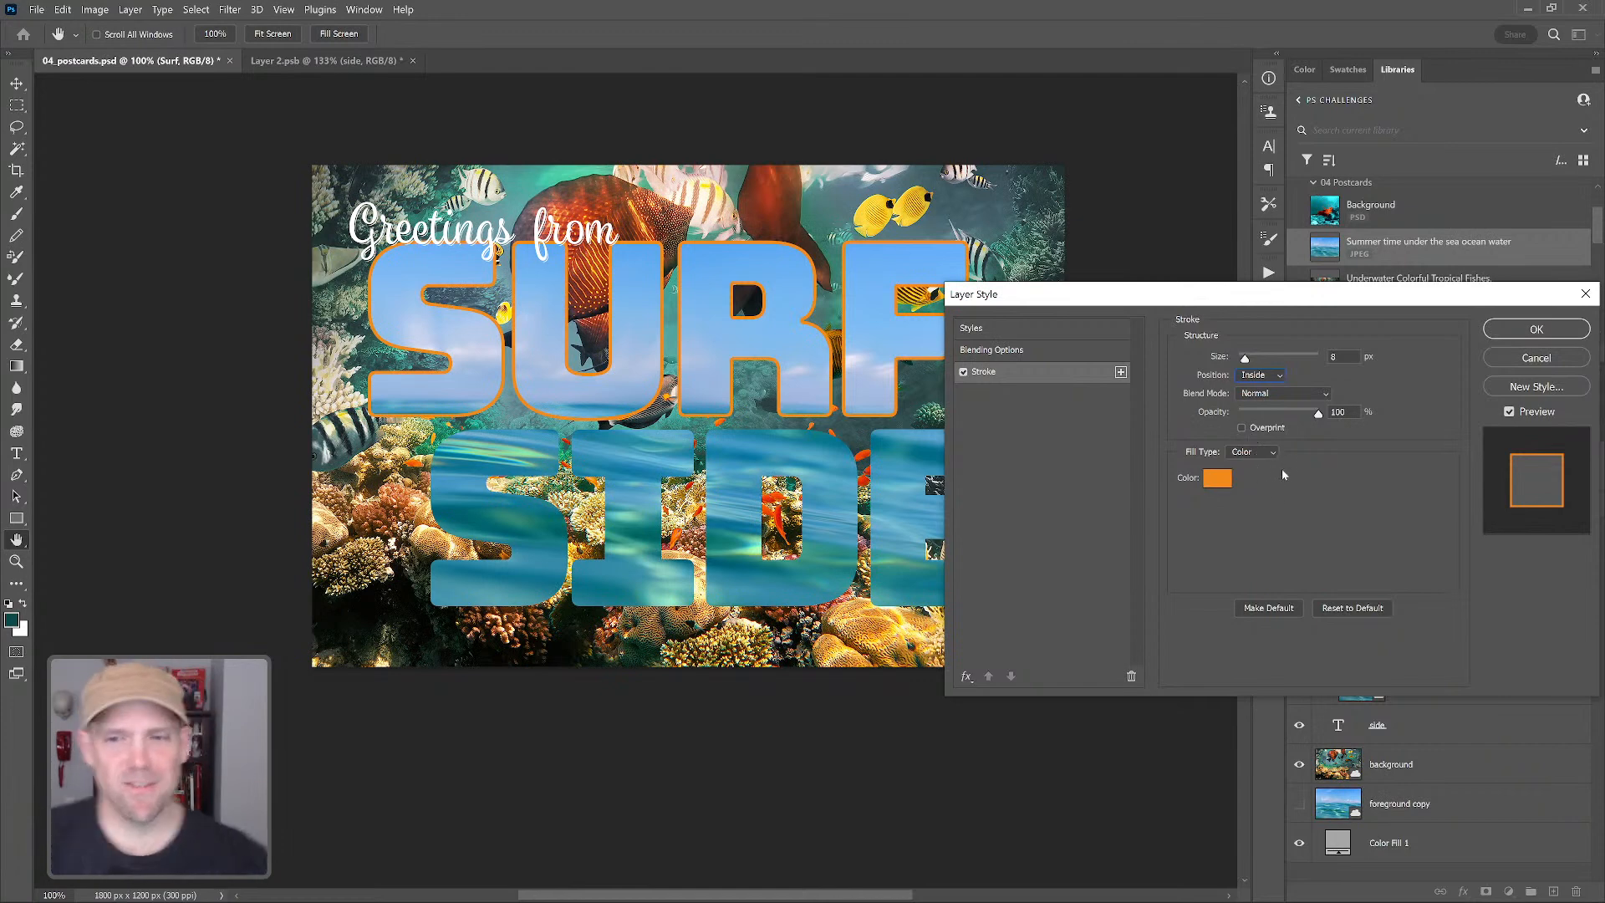
Add an Inner Shadow to the Surf text with Linear Light blending, a yellow-orange color and a distance of about 19 px
click(966, 677)
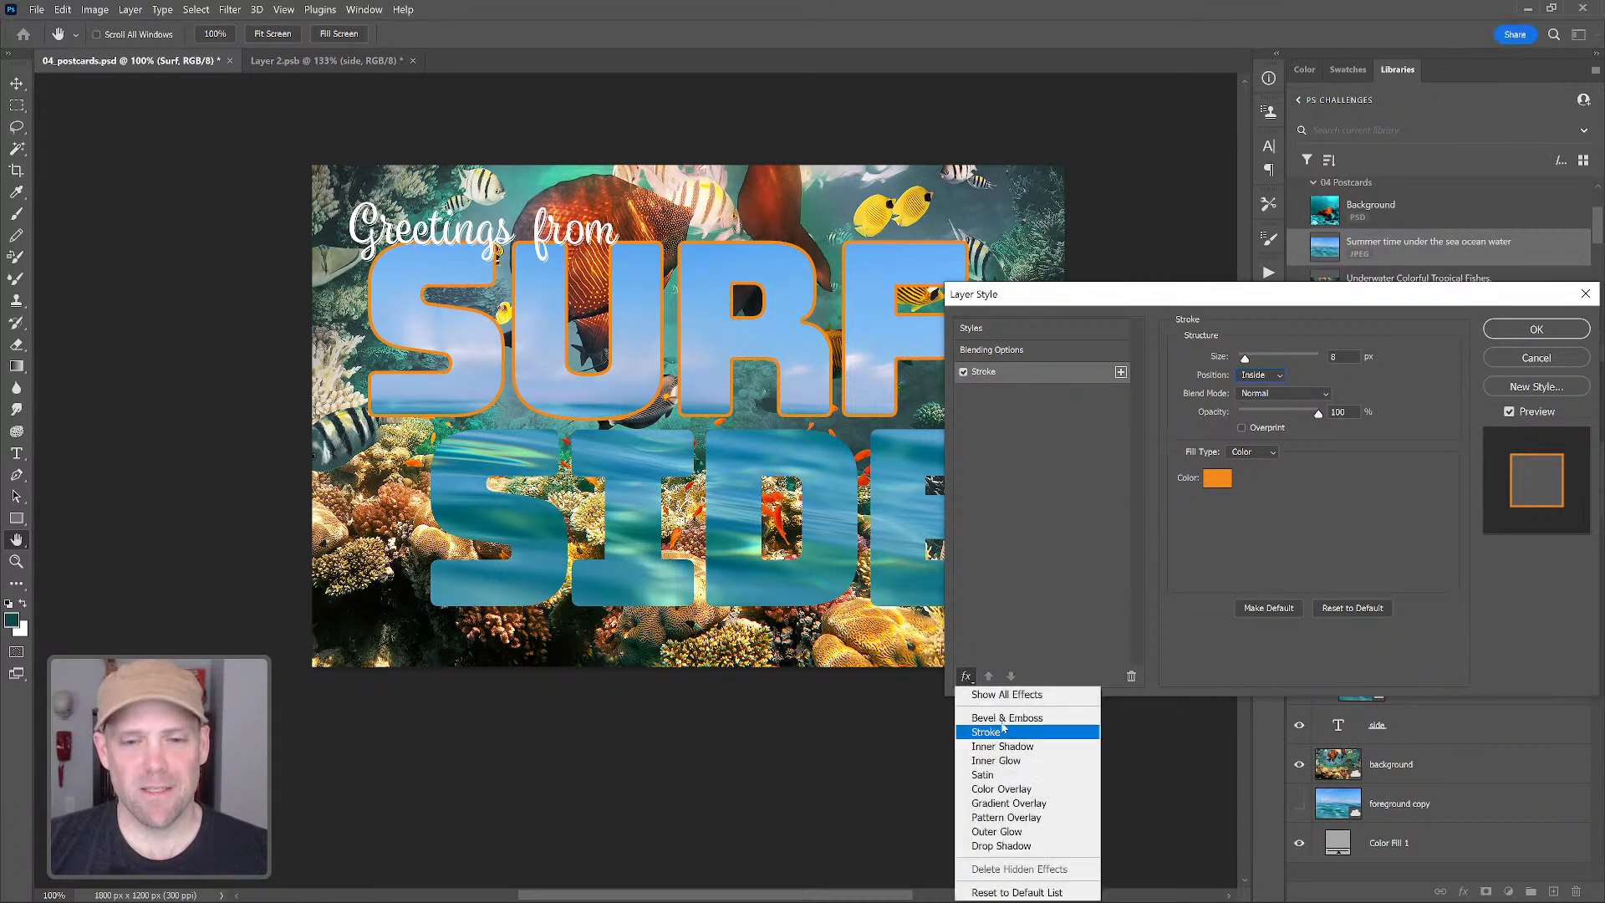
click(1018, 746)
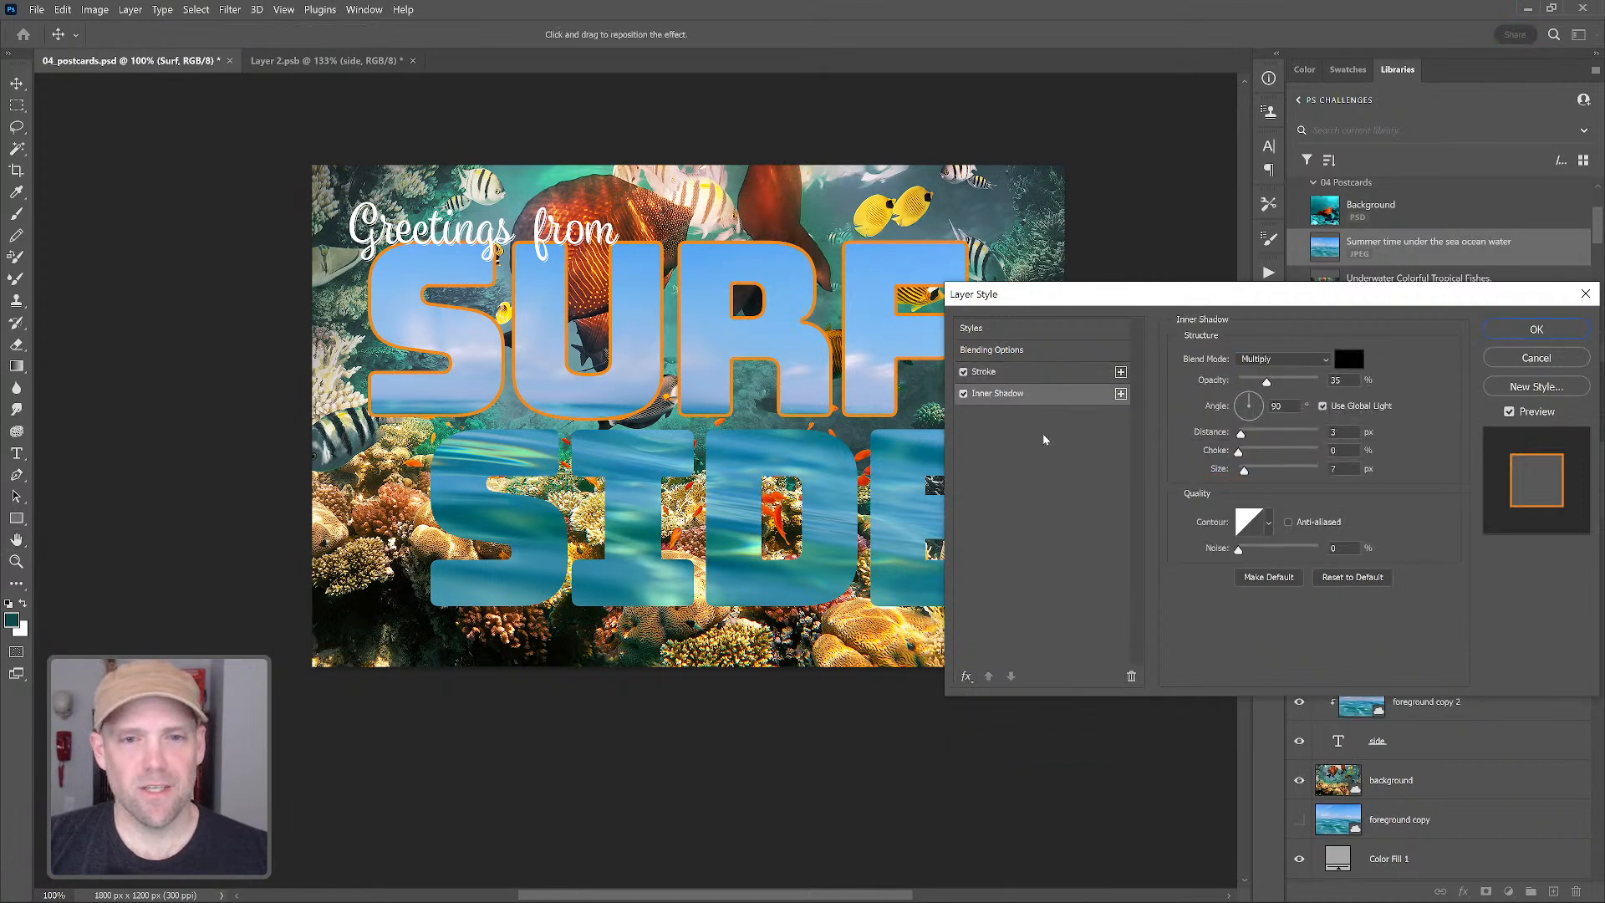
click(1312, 364)
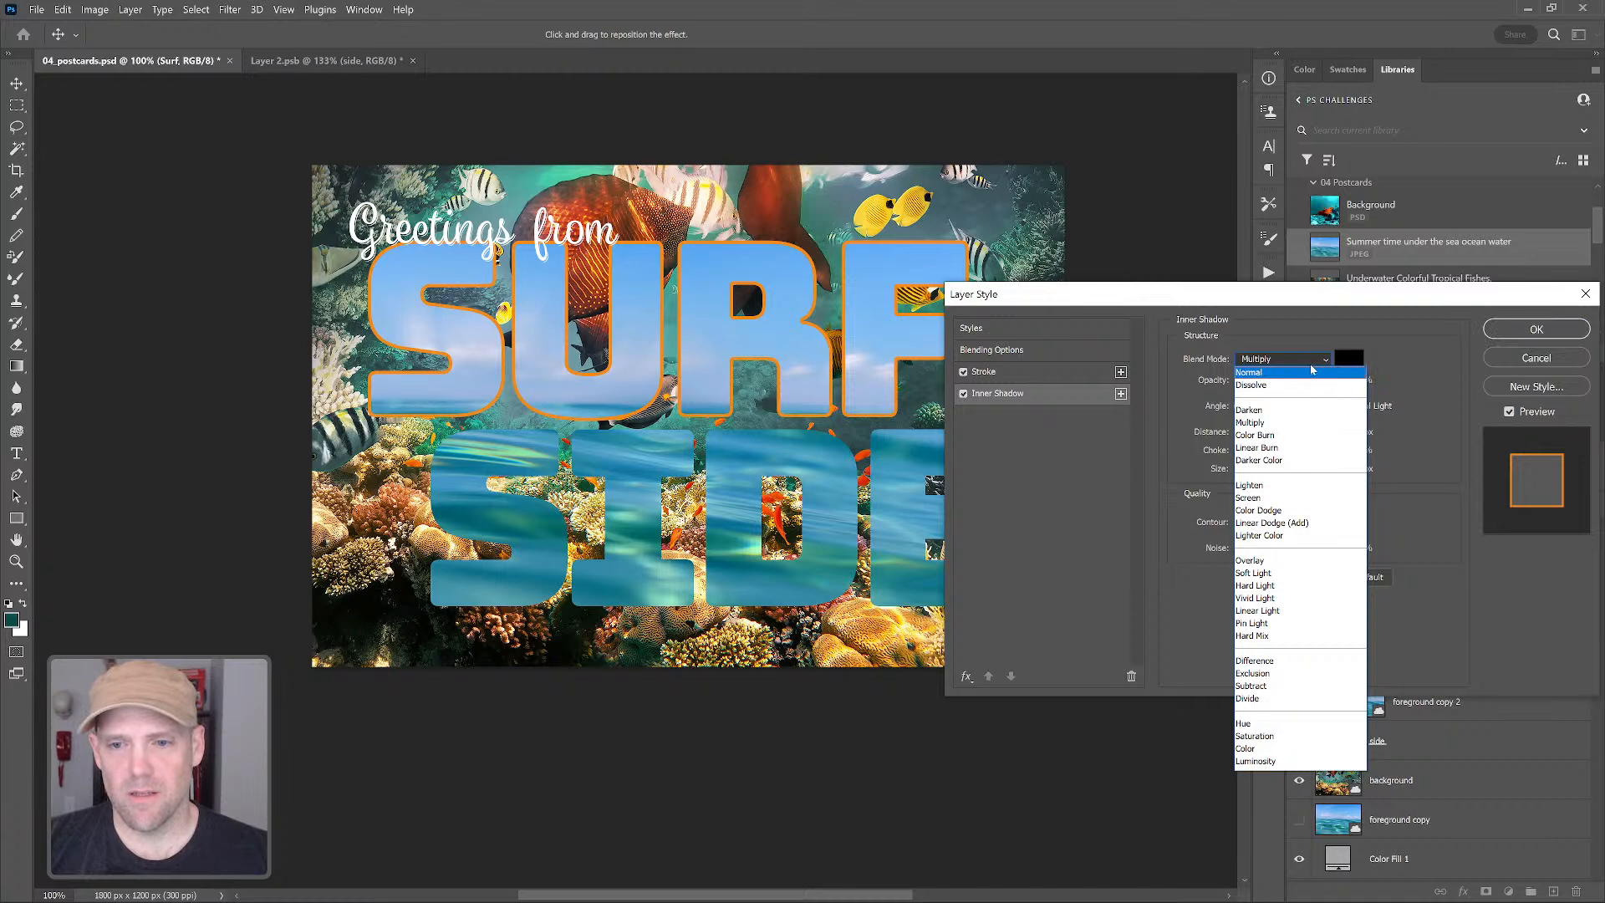
click(1277, 612)
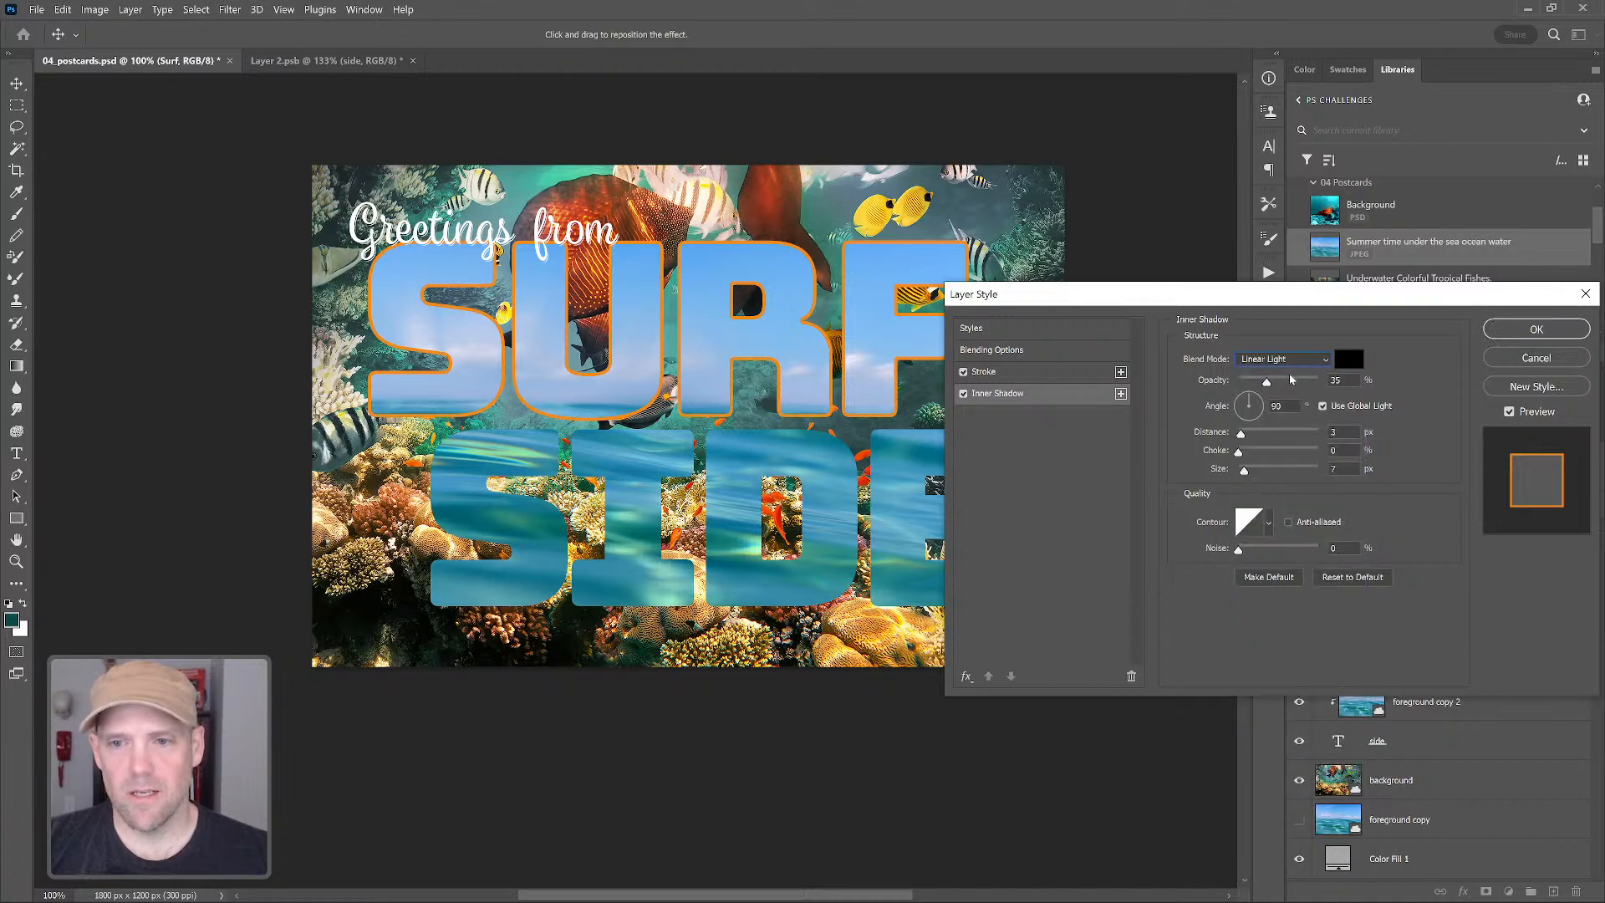
click(1348, 358)
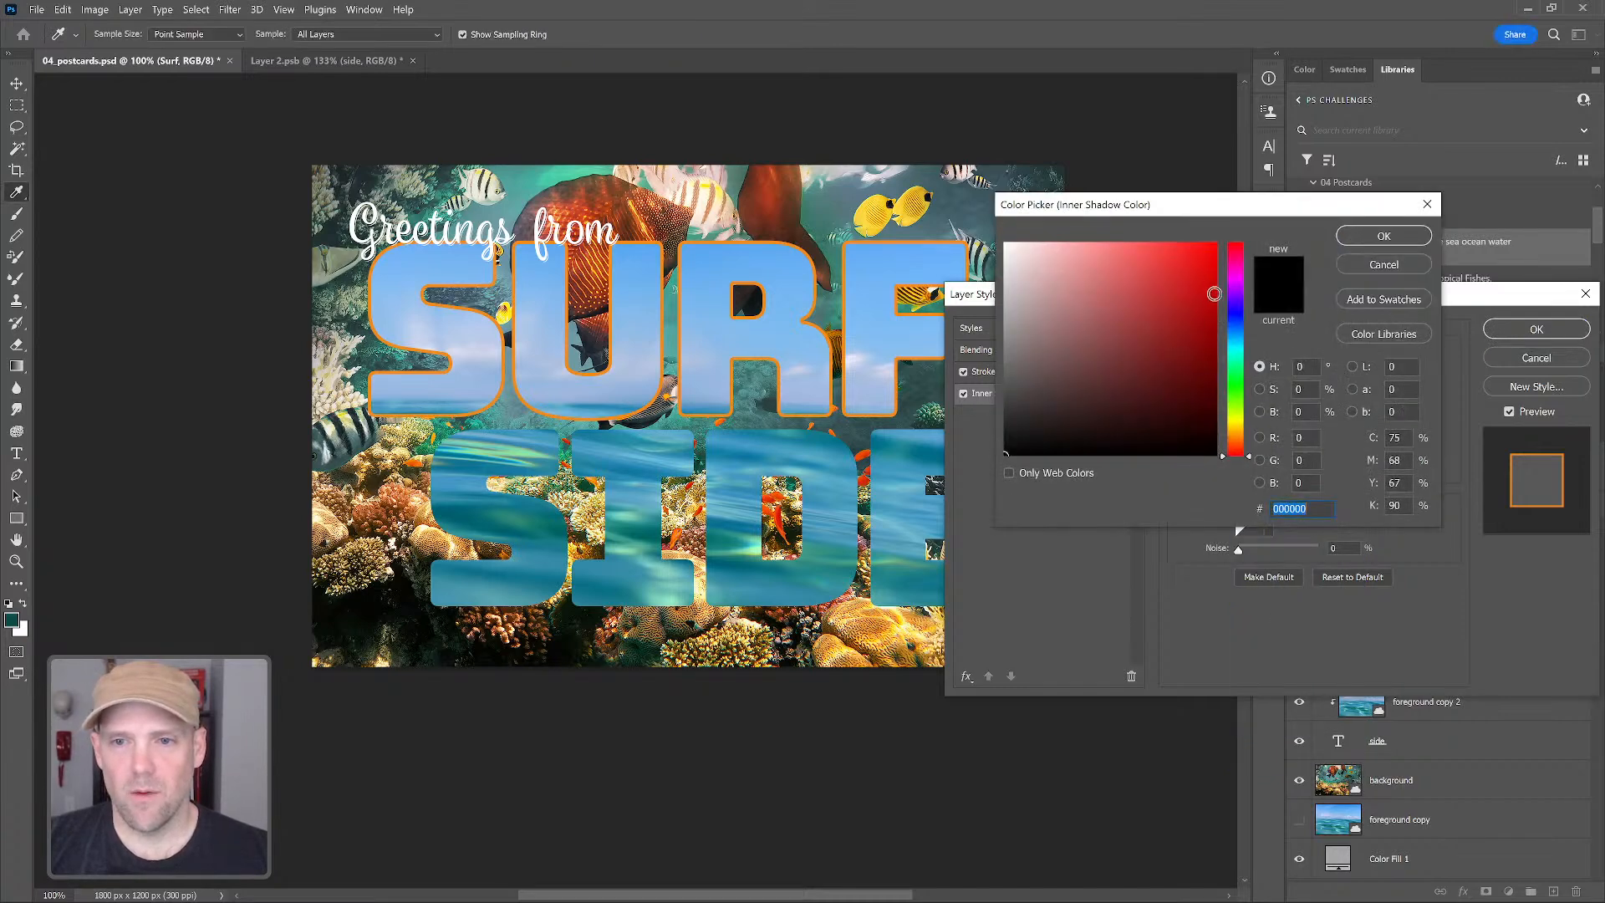
click(1235, 433)
click(1202, 262)
click(1381, 237)
drag(1259, 435, 1256, 439)
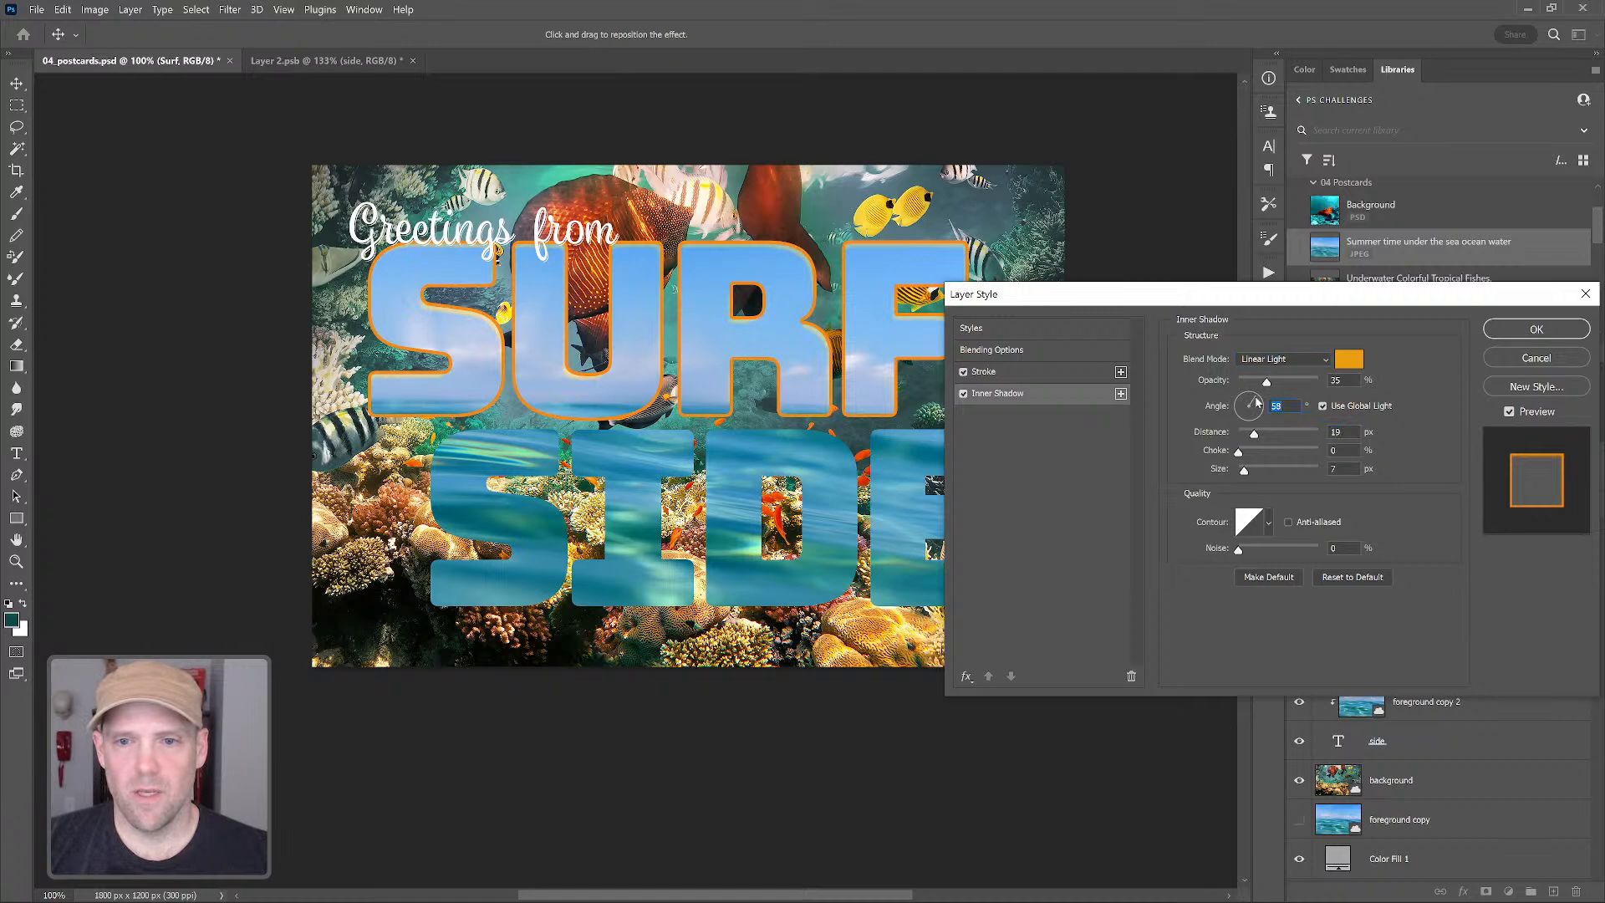
Recolor the inner shadow red-orange, with a 46° angle, 28 px distance, 70% opacity and 27 px size
click(1345, 359)
drag(1237, 452, 1239, 450)
mouse_move(1204, 293)
mouse_down()
mouse_move(1208, 313)
mouse_move(1196, 300)
mouse_up()
drag(1236, 451, 1238, 448)
drag(1202, 306, 1196, 283)
click(1367, 234)
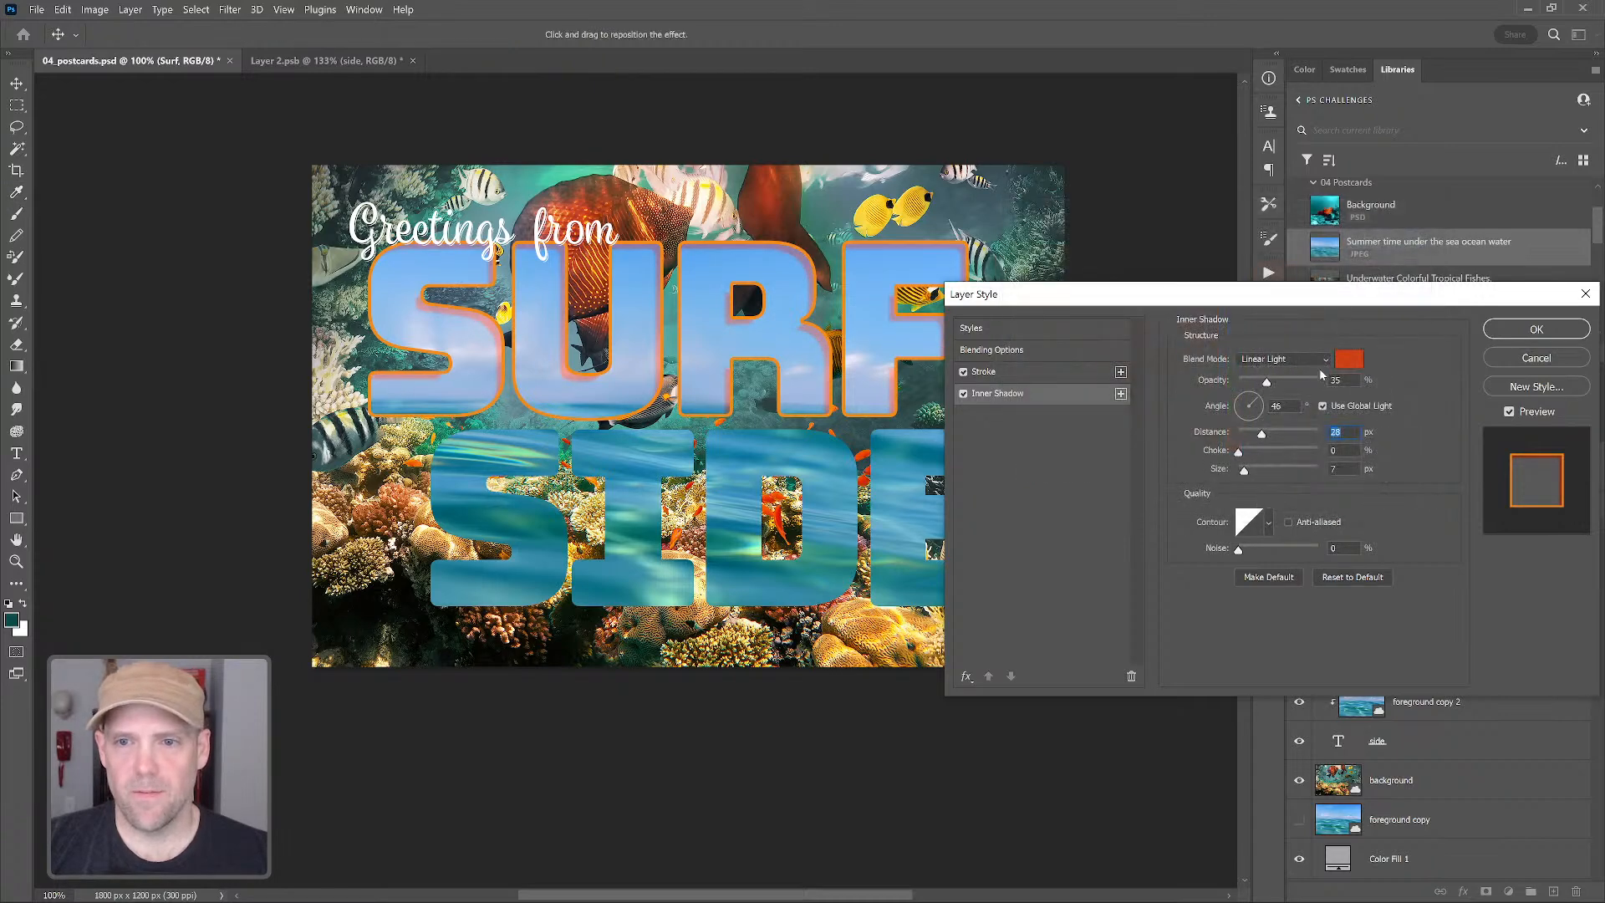
drag(1286, 380, 1293, 382)
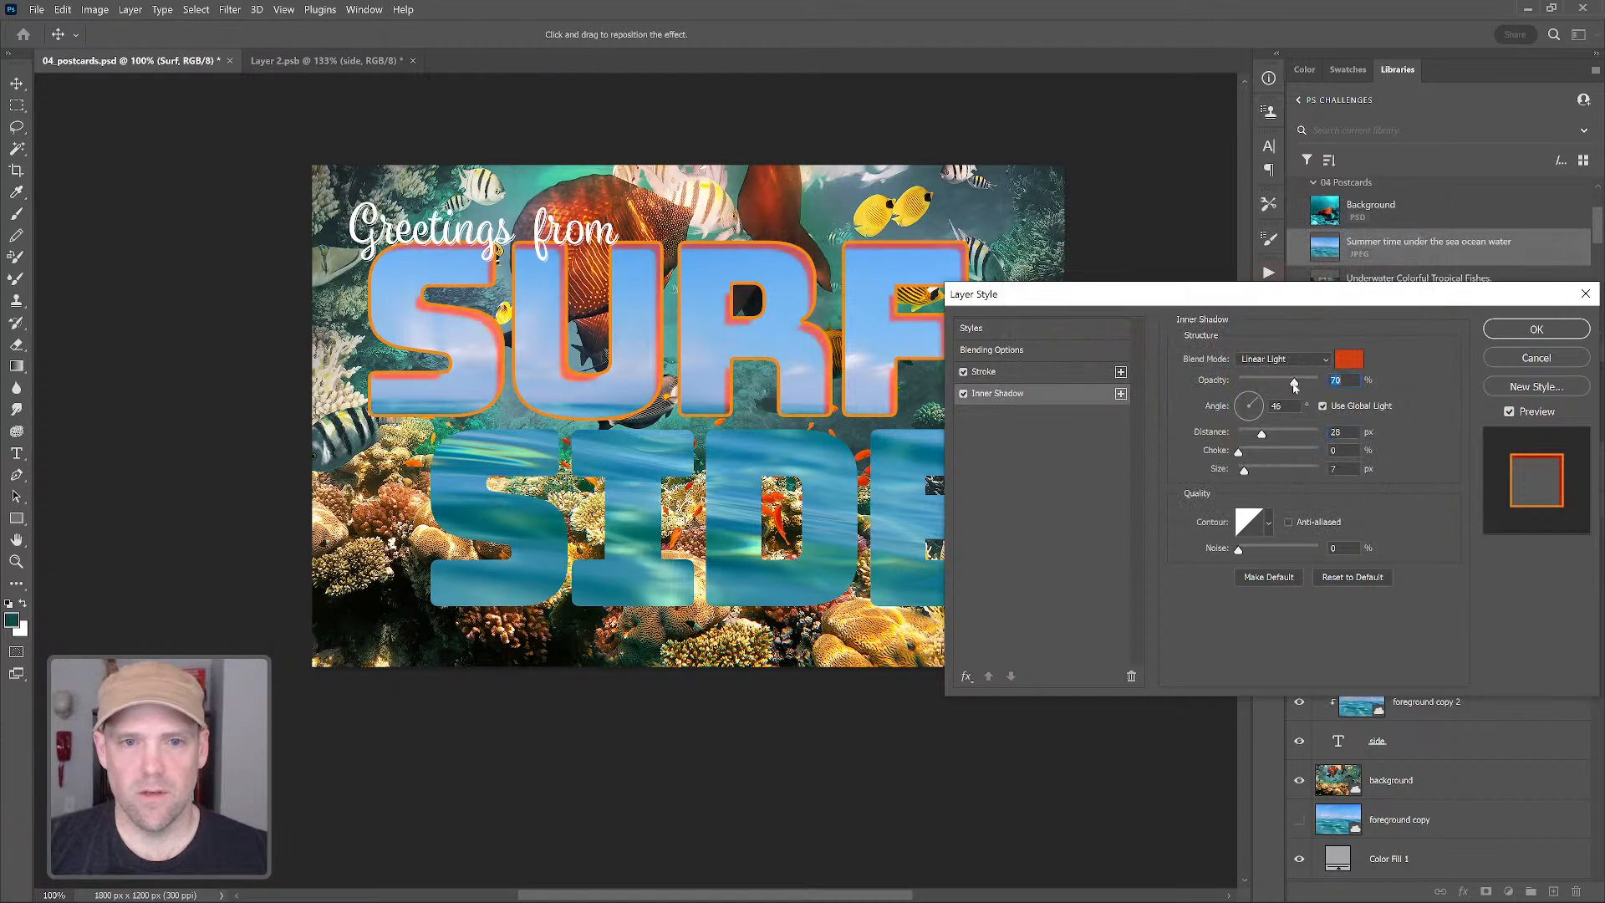
click(1251, 472)
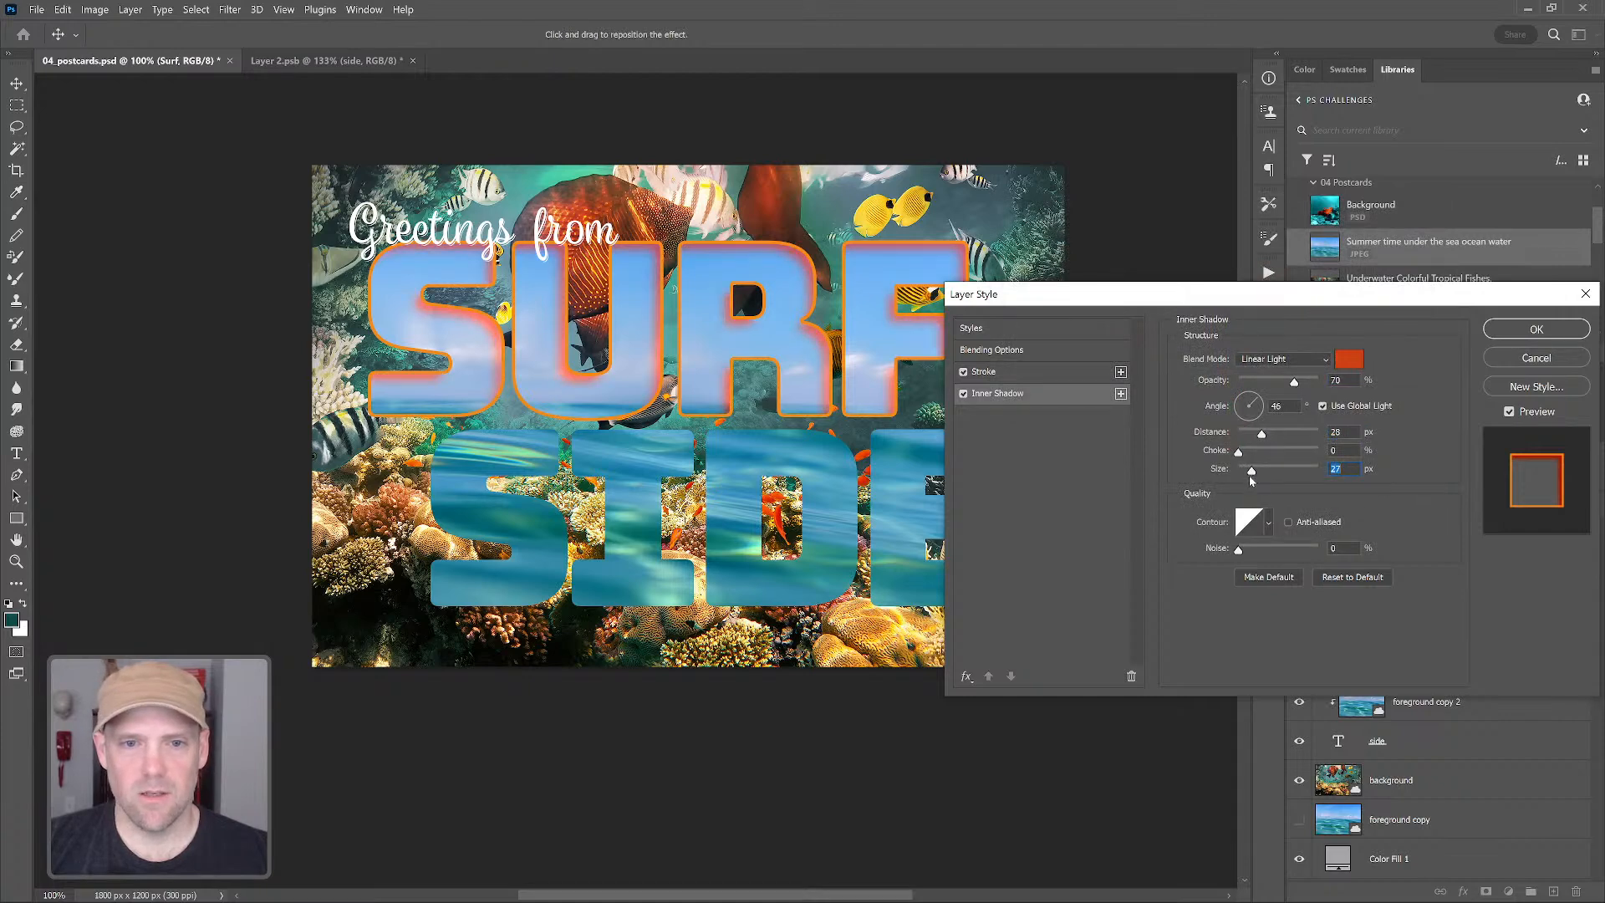
Refine the inner shadow to color cf4e15, distance 21 px, size 18 px and opacity 88%, and apply the layer style
click(1347, 359)
drag(1237, 449, 1233, 443)
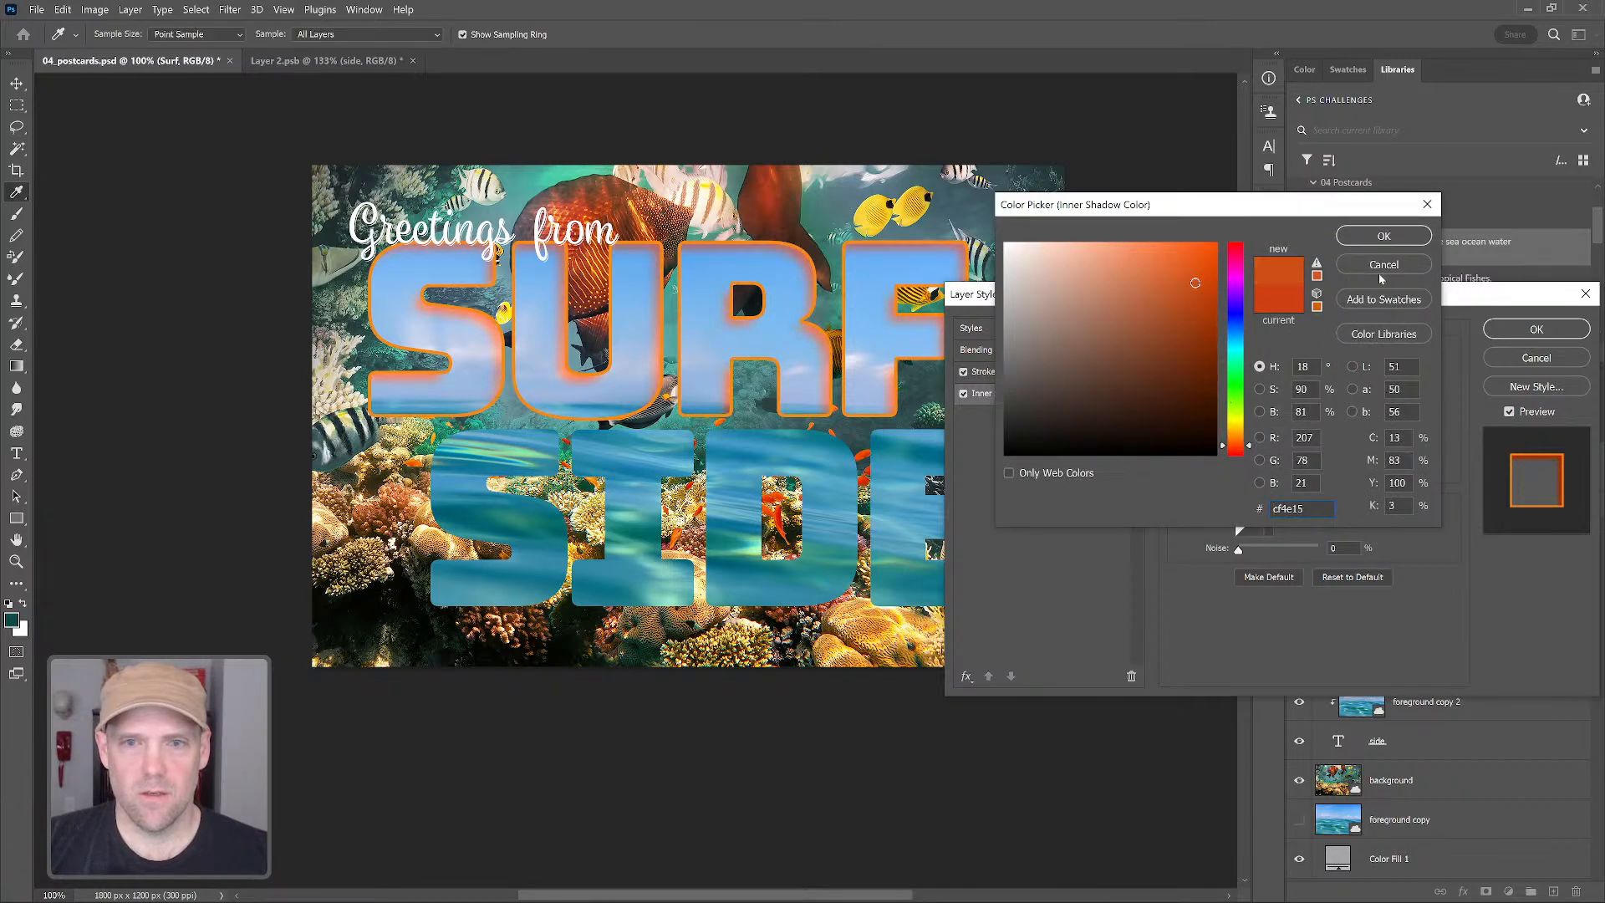
key(Return)
drag(1260, 434, 1254, 473)
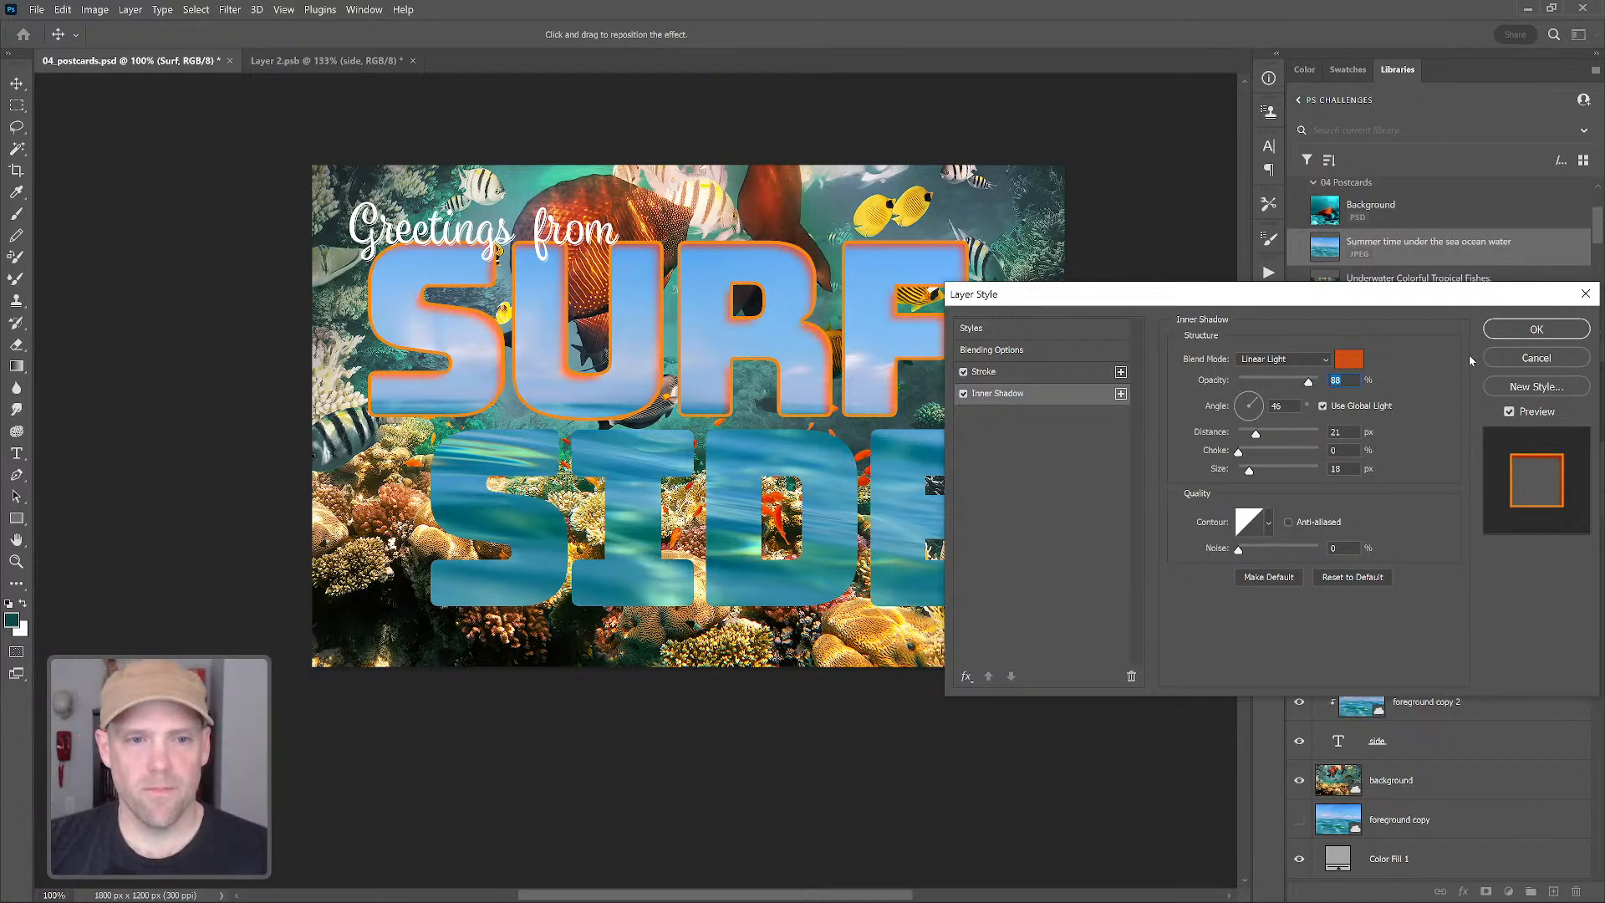
click(1538, 331)
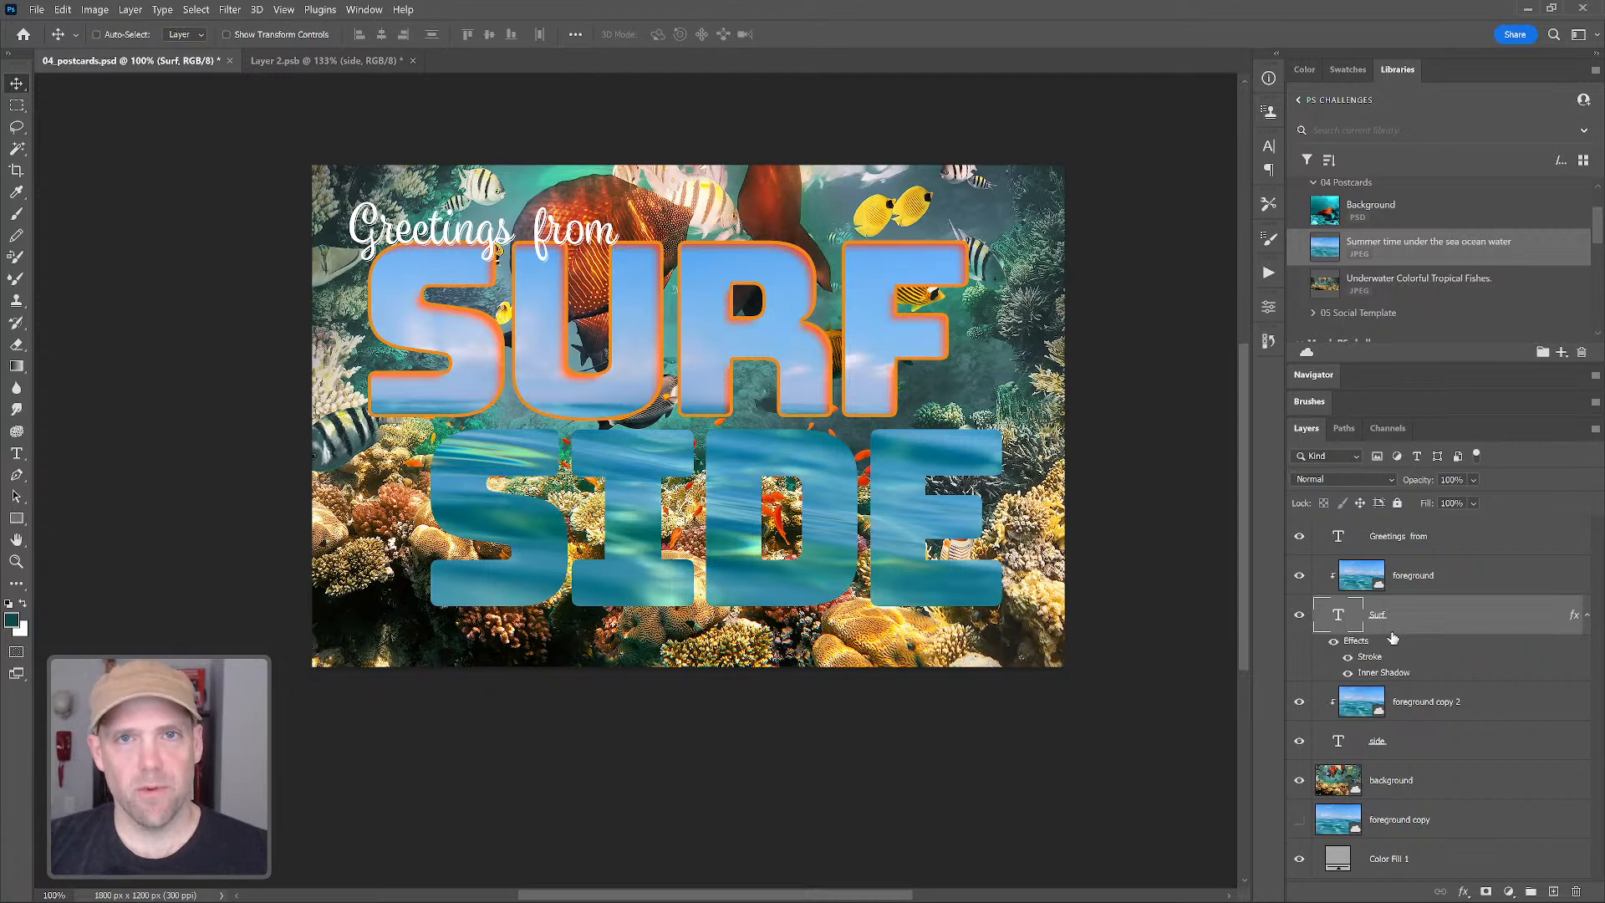
Copy the stroke and inner shadow effects from the Surf layer to the side text layer
drag(1381, 642, 1403, 754)
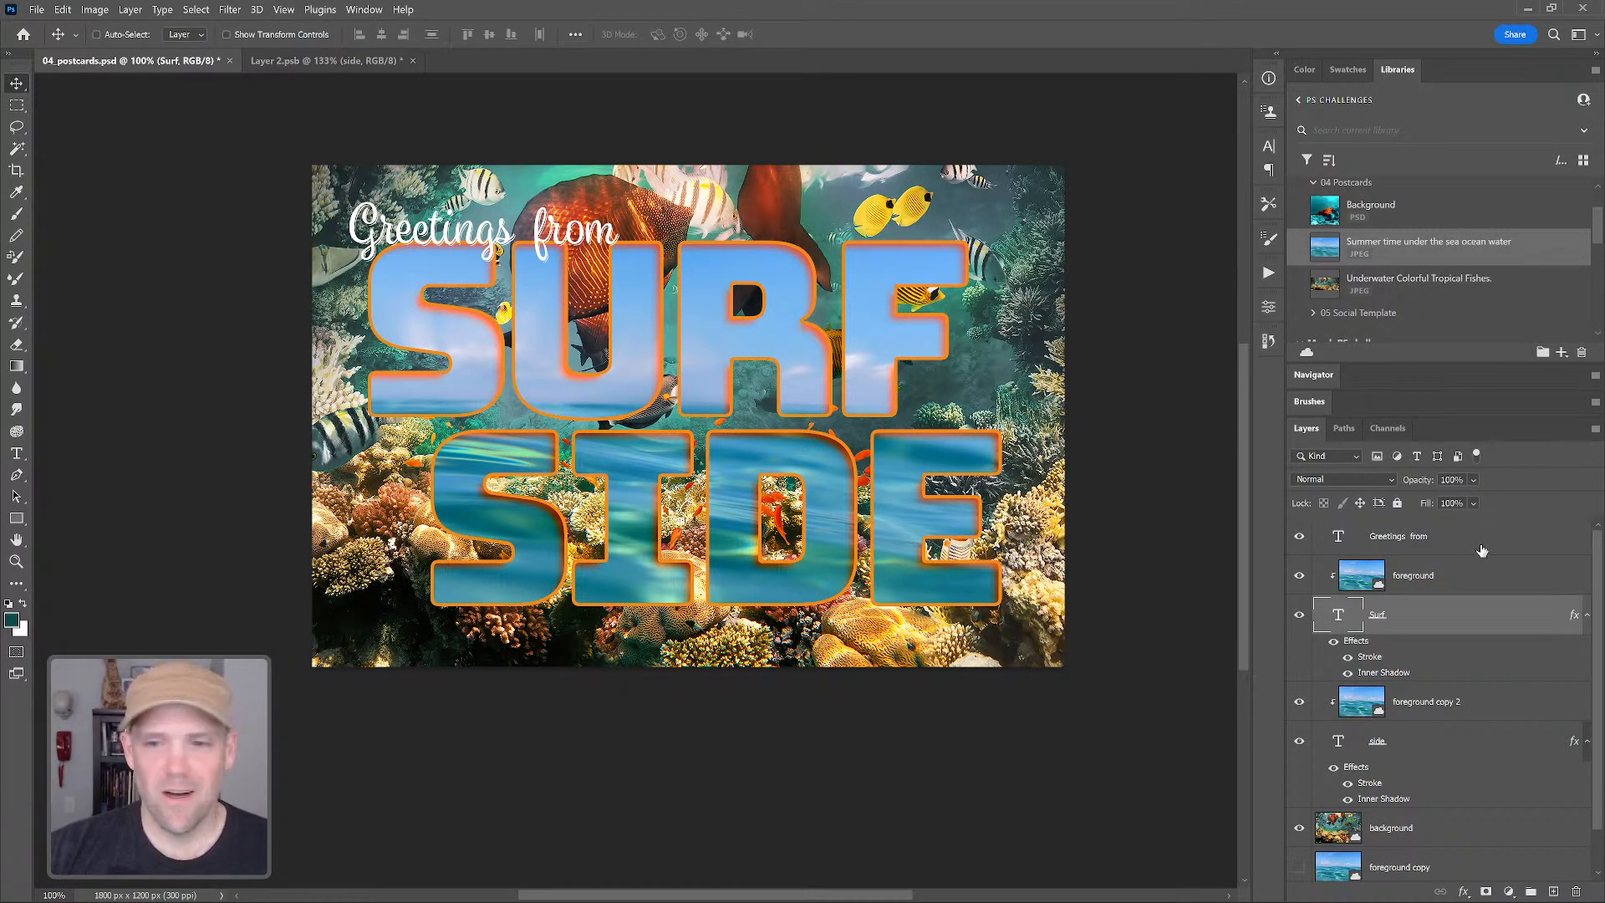
scroll(1581, 661, down, 1)
drag(1580, 669, 1600, 575)
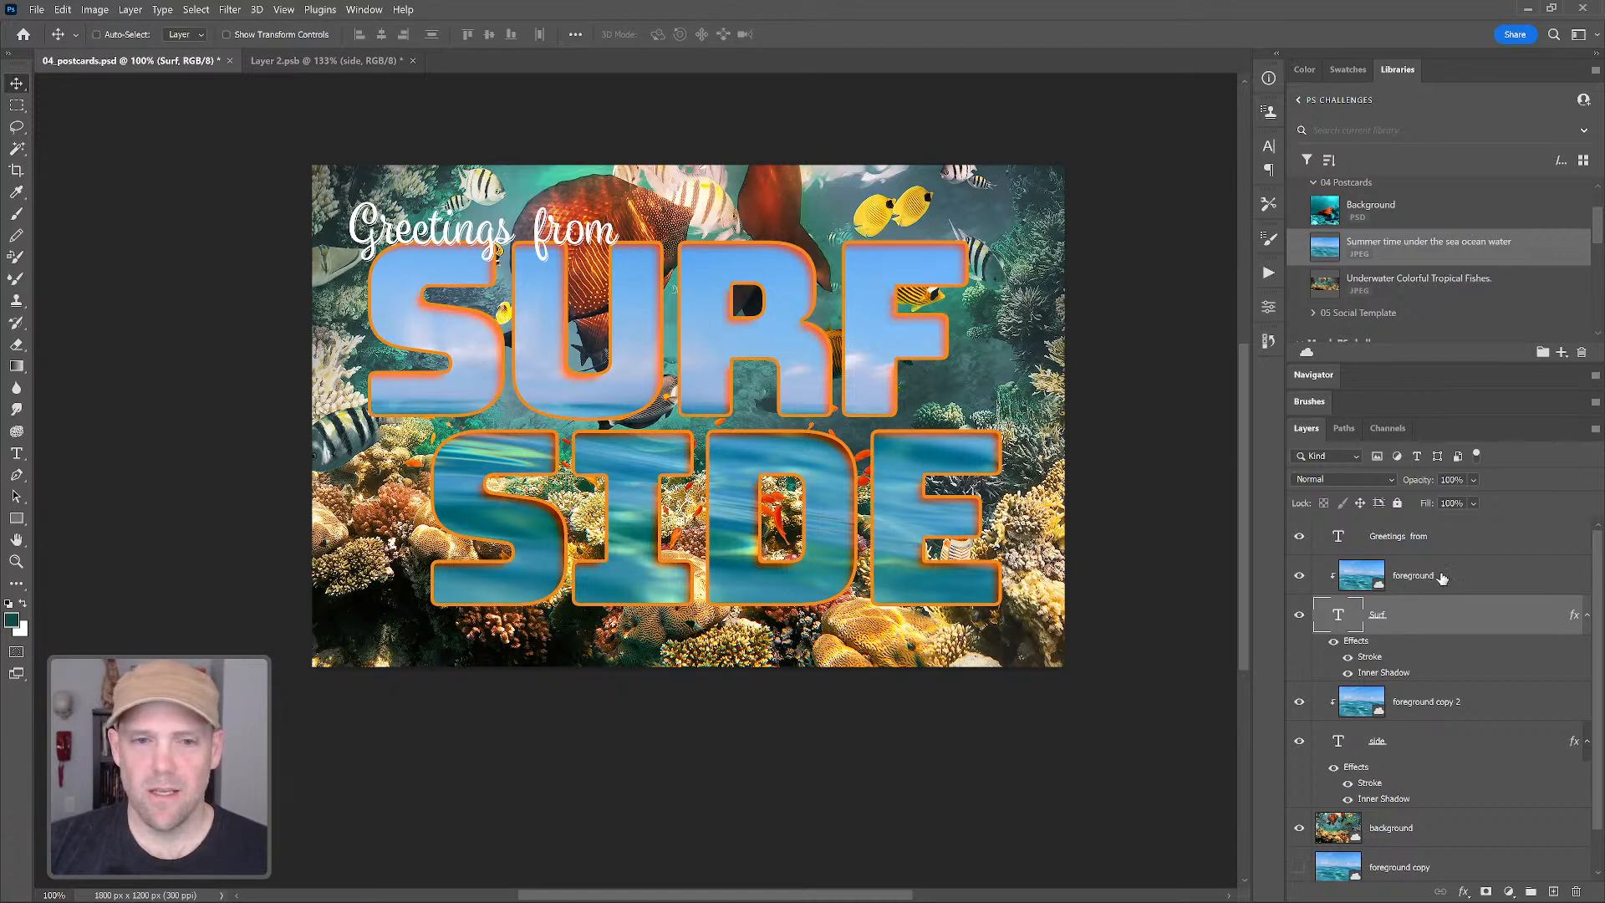
Select the side text together with its clipped foreground copy 2 image and nudge both up by 6 px
click(1407, 744)
shift+click(1424, 708)
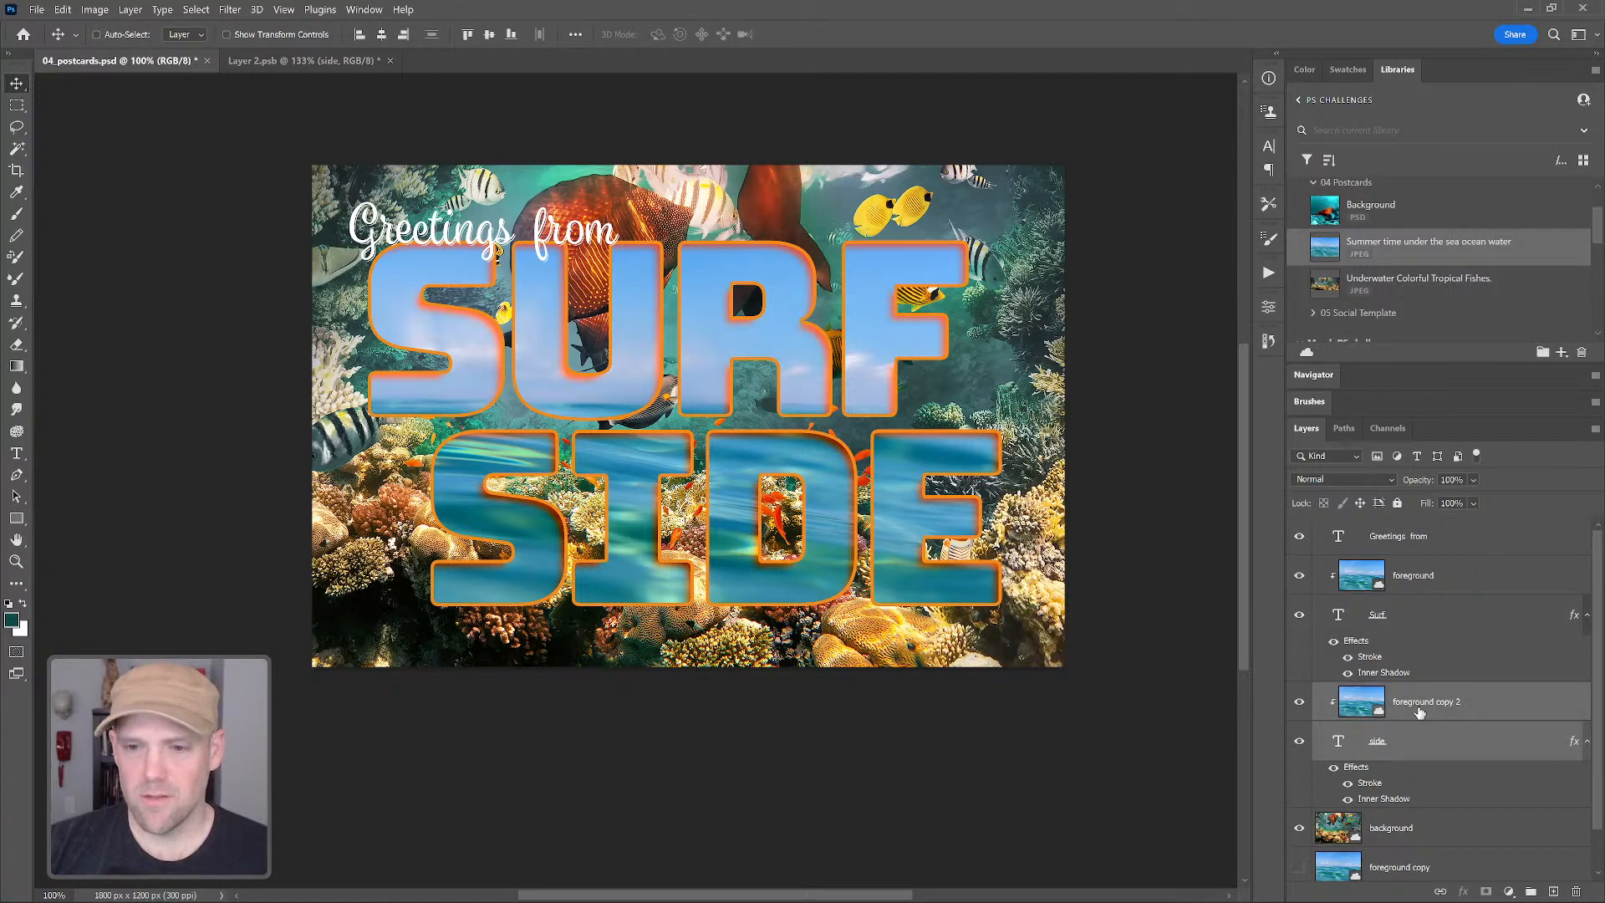
key(Up)
key(Up)
key(Up)
key(Up)
key(Up)
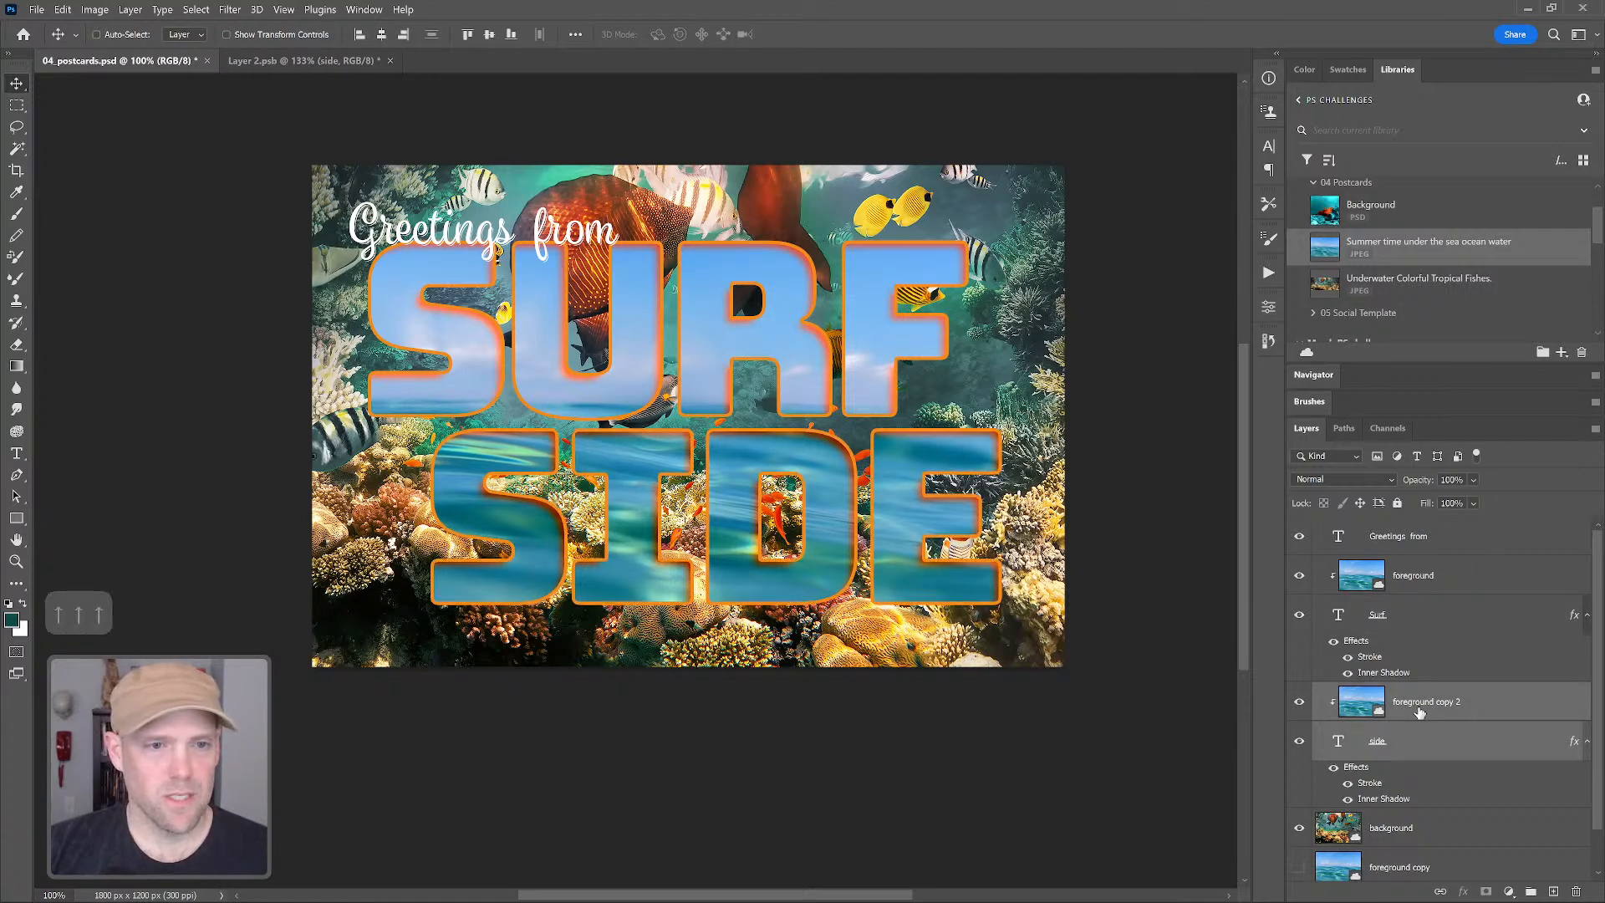
key(Up)
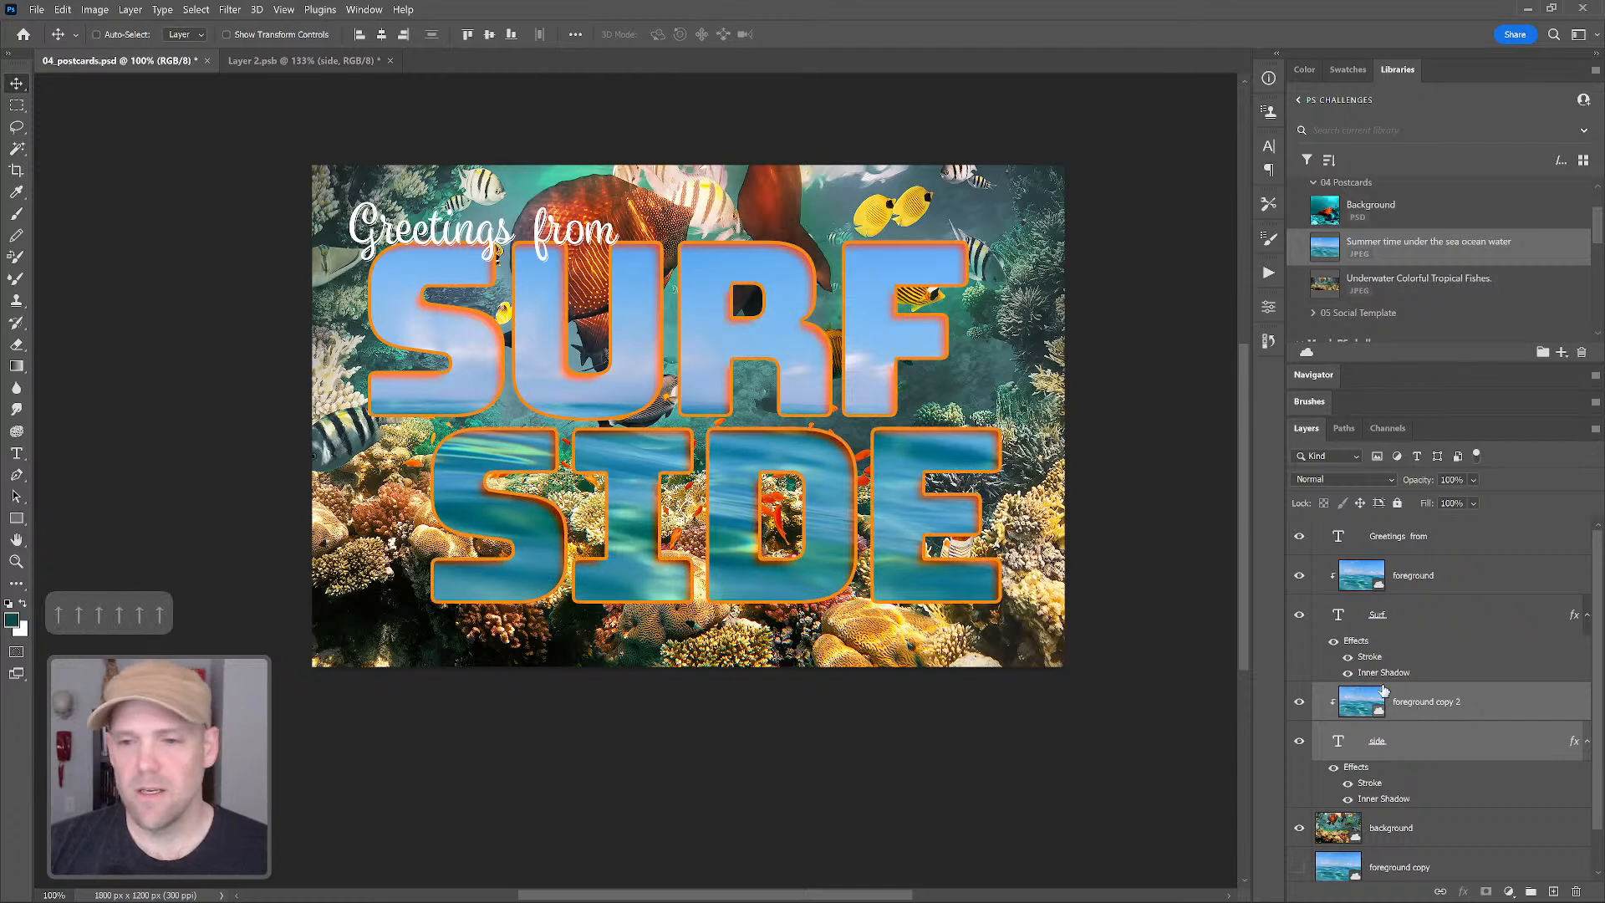
Add a blank layer mask to the foreground layer clipped to the Surf text
click(1448, 623)
click(1438, 584)
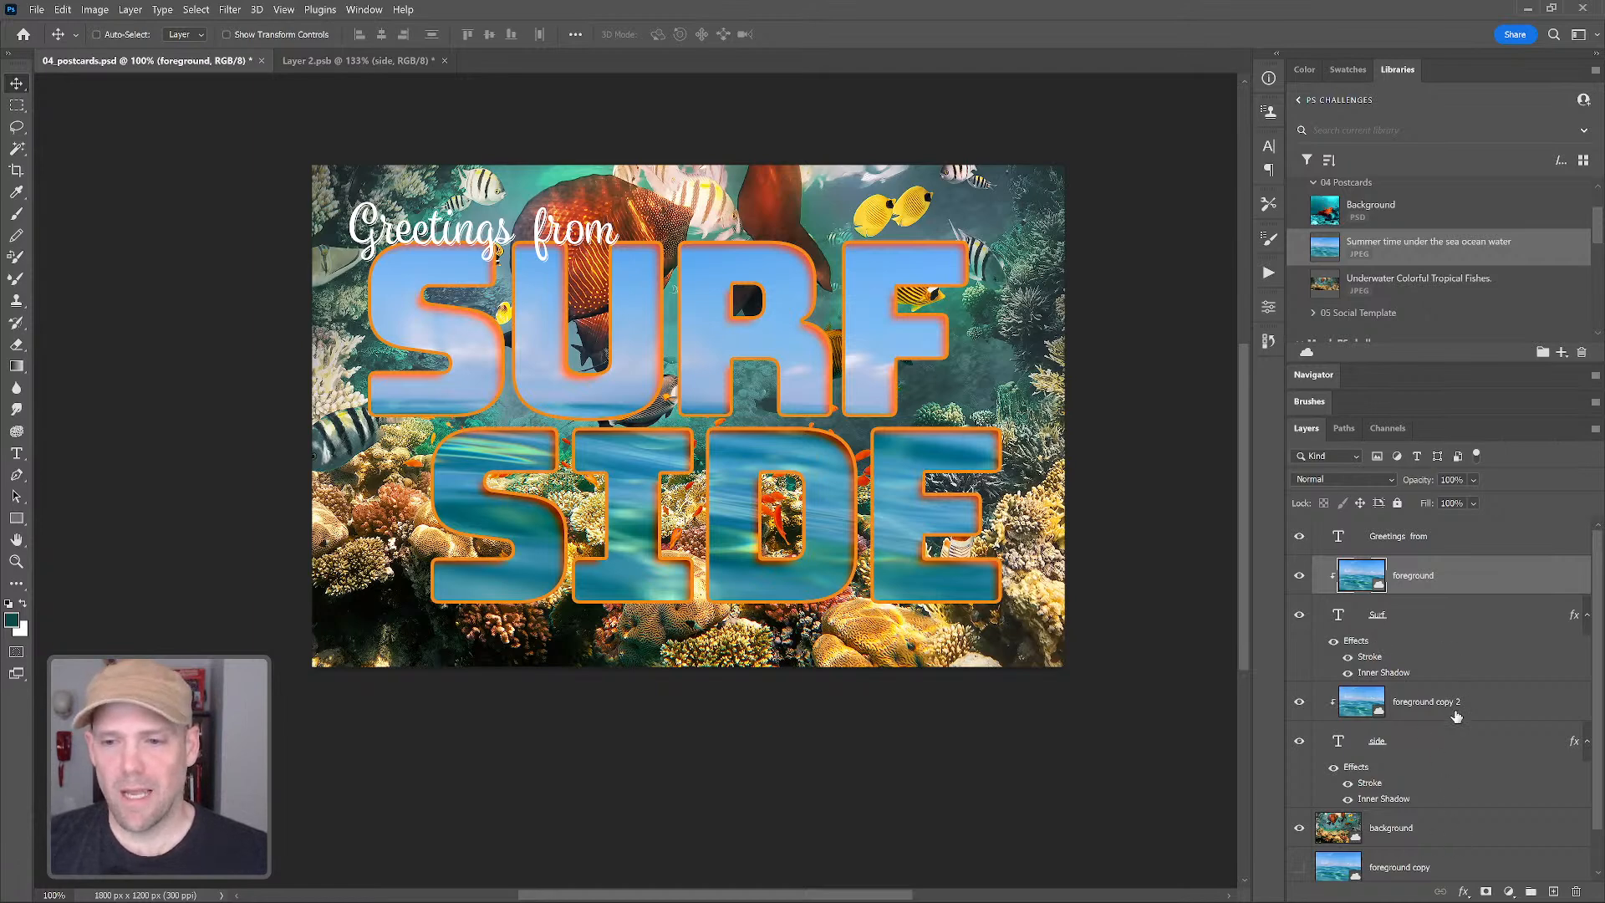
click(1485, 892)
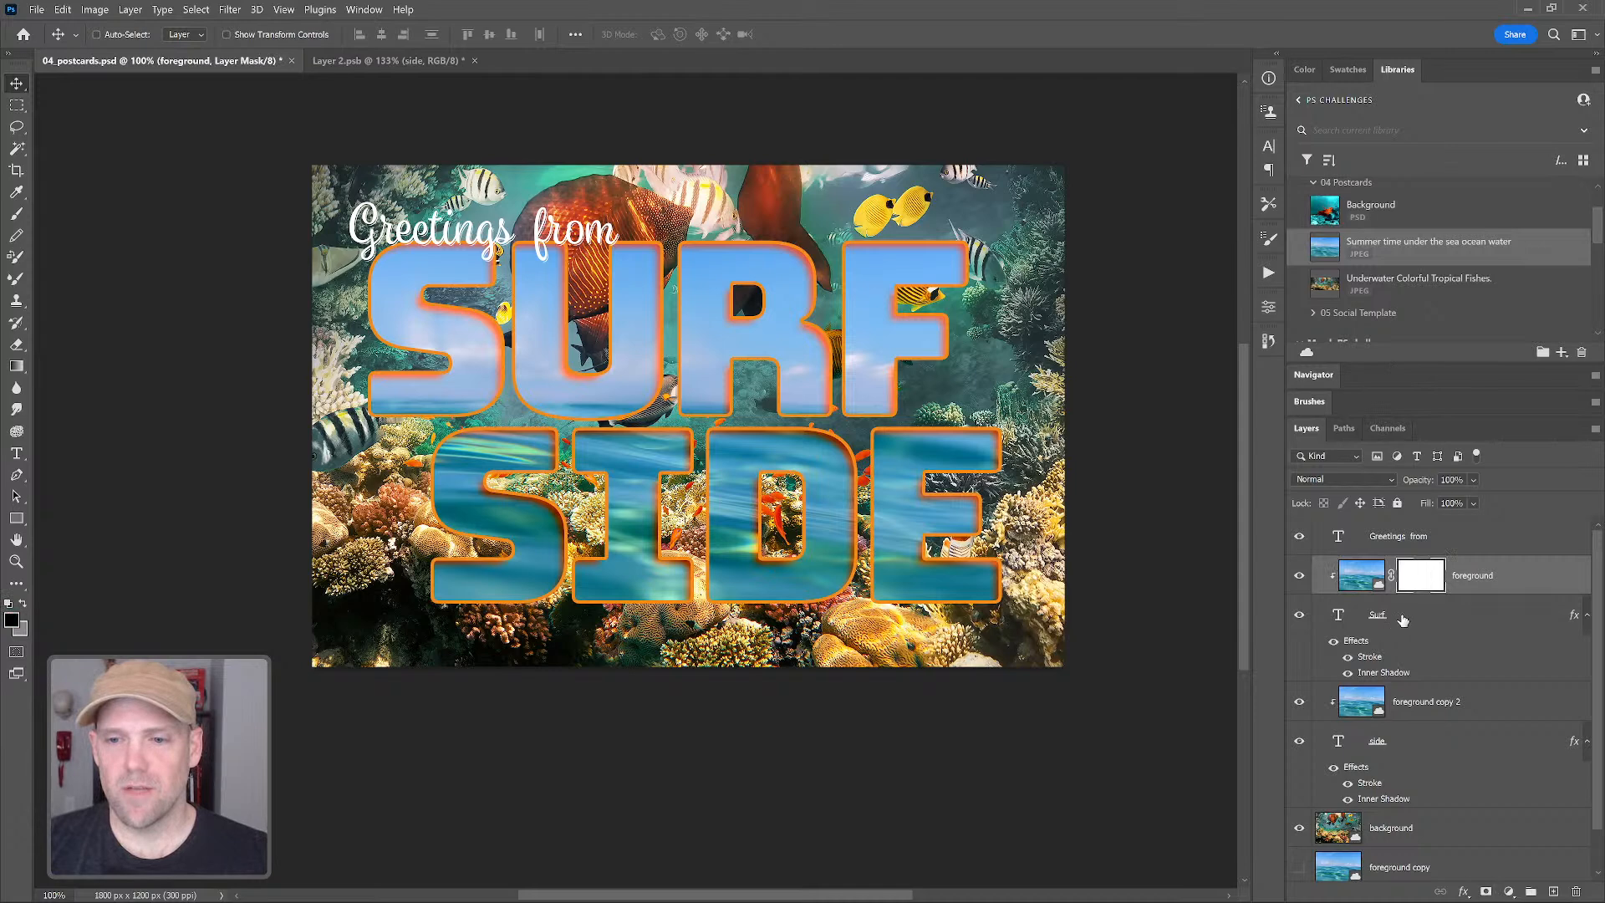
Paint soft black on the foreground layer's mask across the upper Surf lettering with the 1000 px Soft Round Pressure Opacity brush
click(1304, 71)
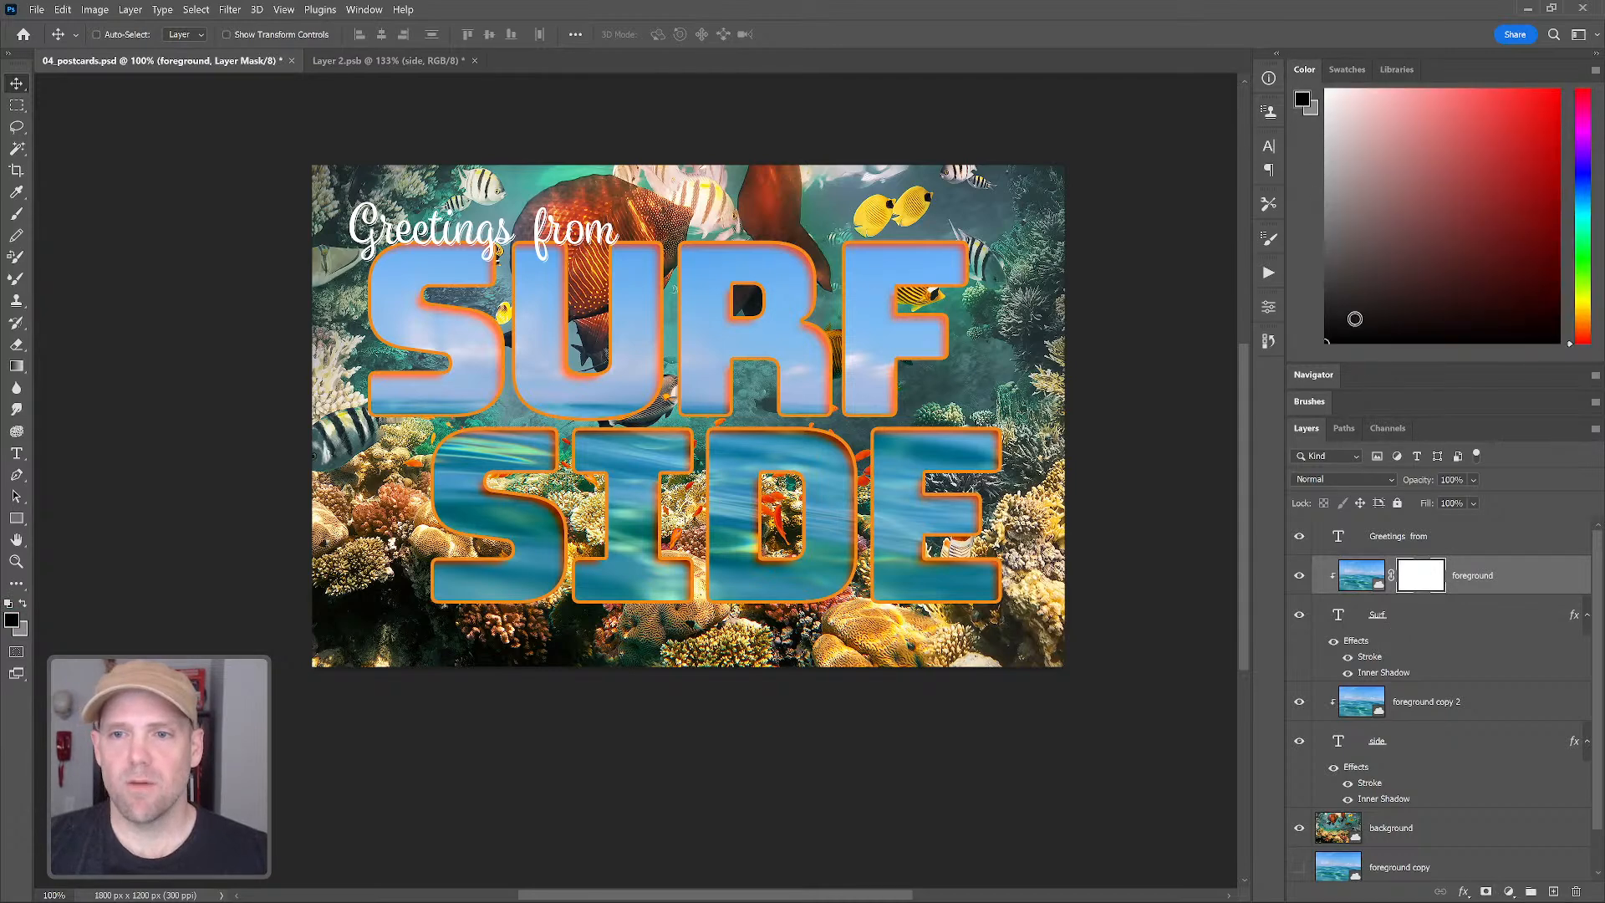
click(1319, 403)
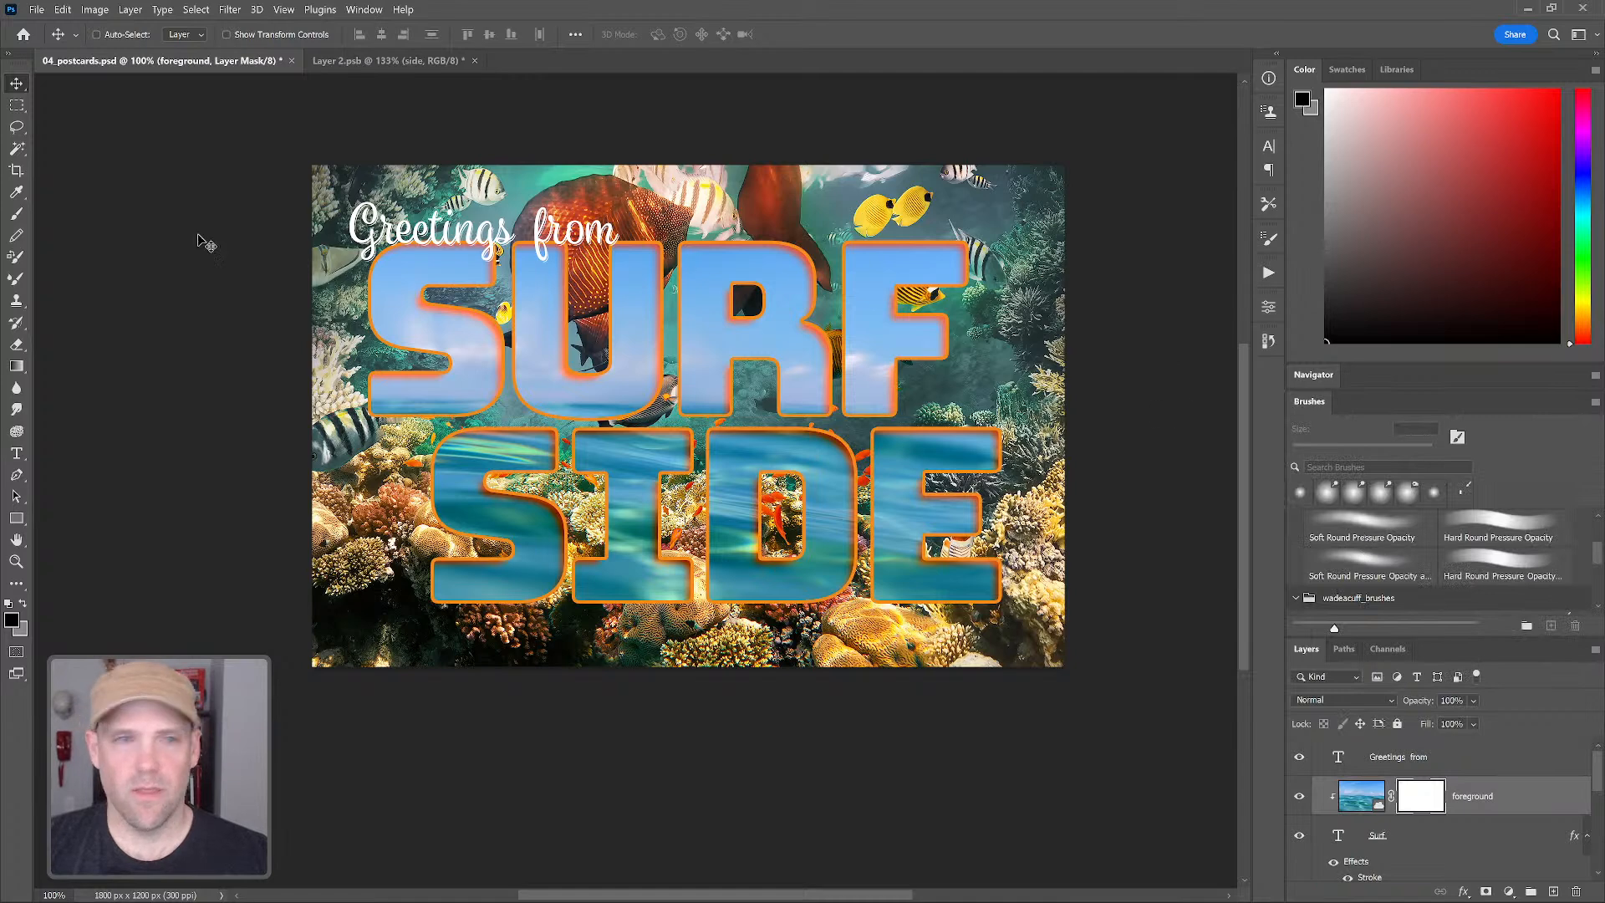
click(16, 214)
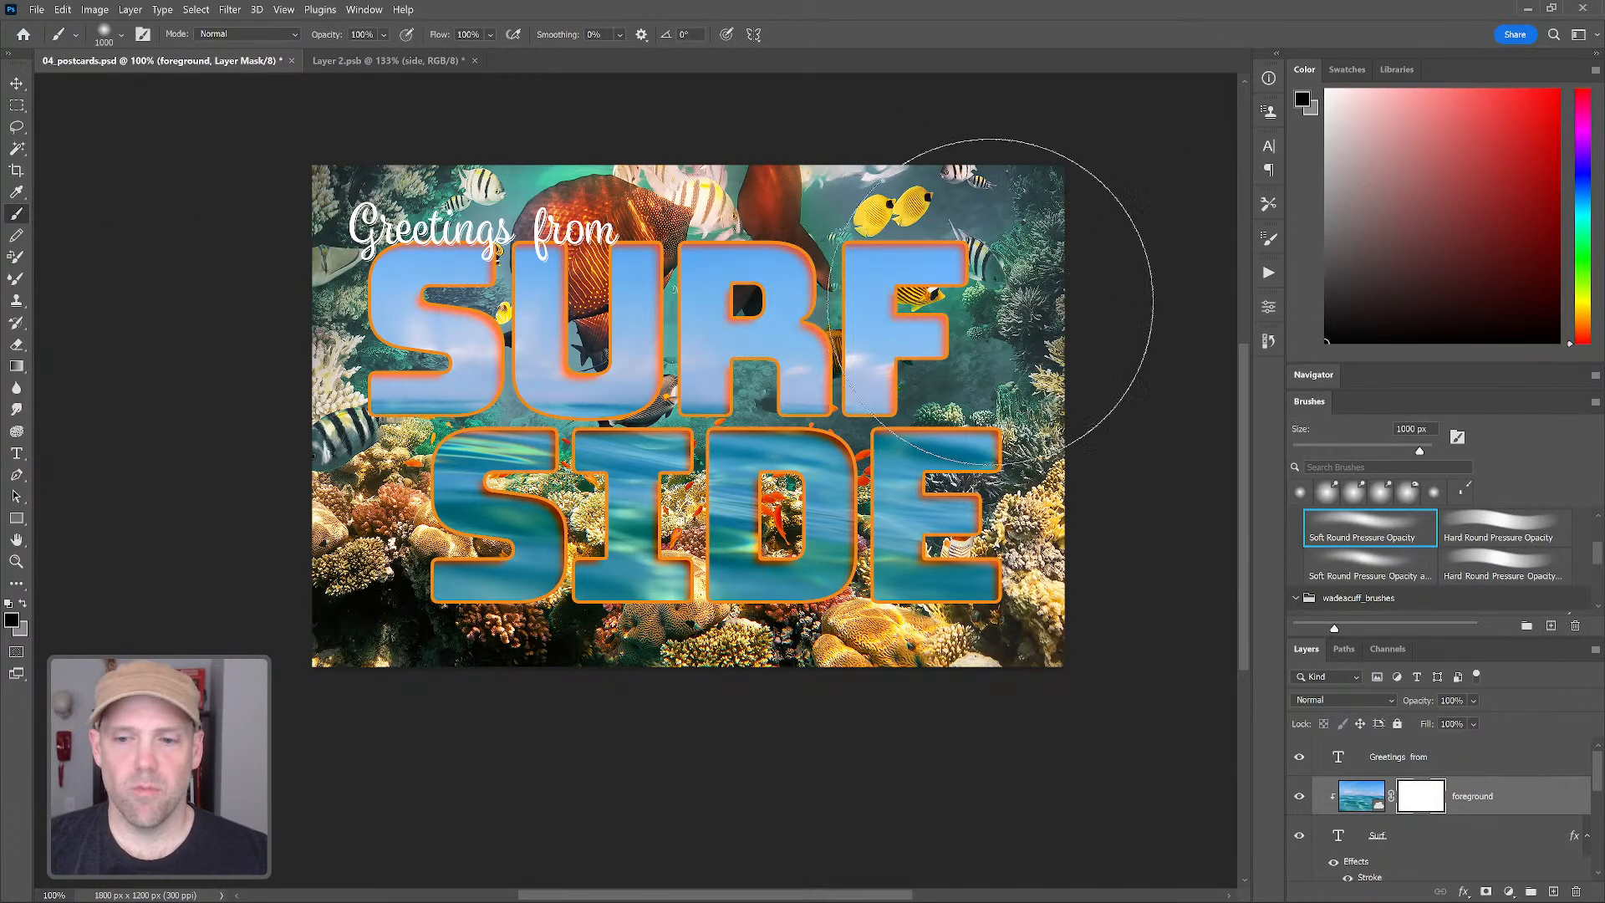
click(932, 272)
key(ctrl+z)
mouse_move(1034, 284)
mouse_down()
mouse_move(772, 204)
mouse_move(1040, 255)
mouse_move(725, 218)
mouse_move(448, 215)
mouse_up()
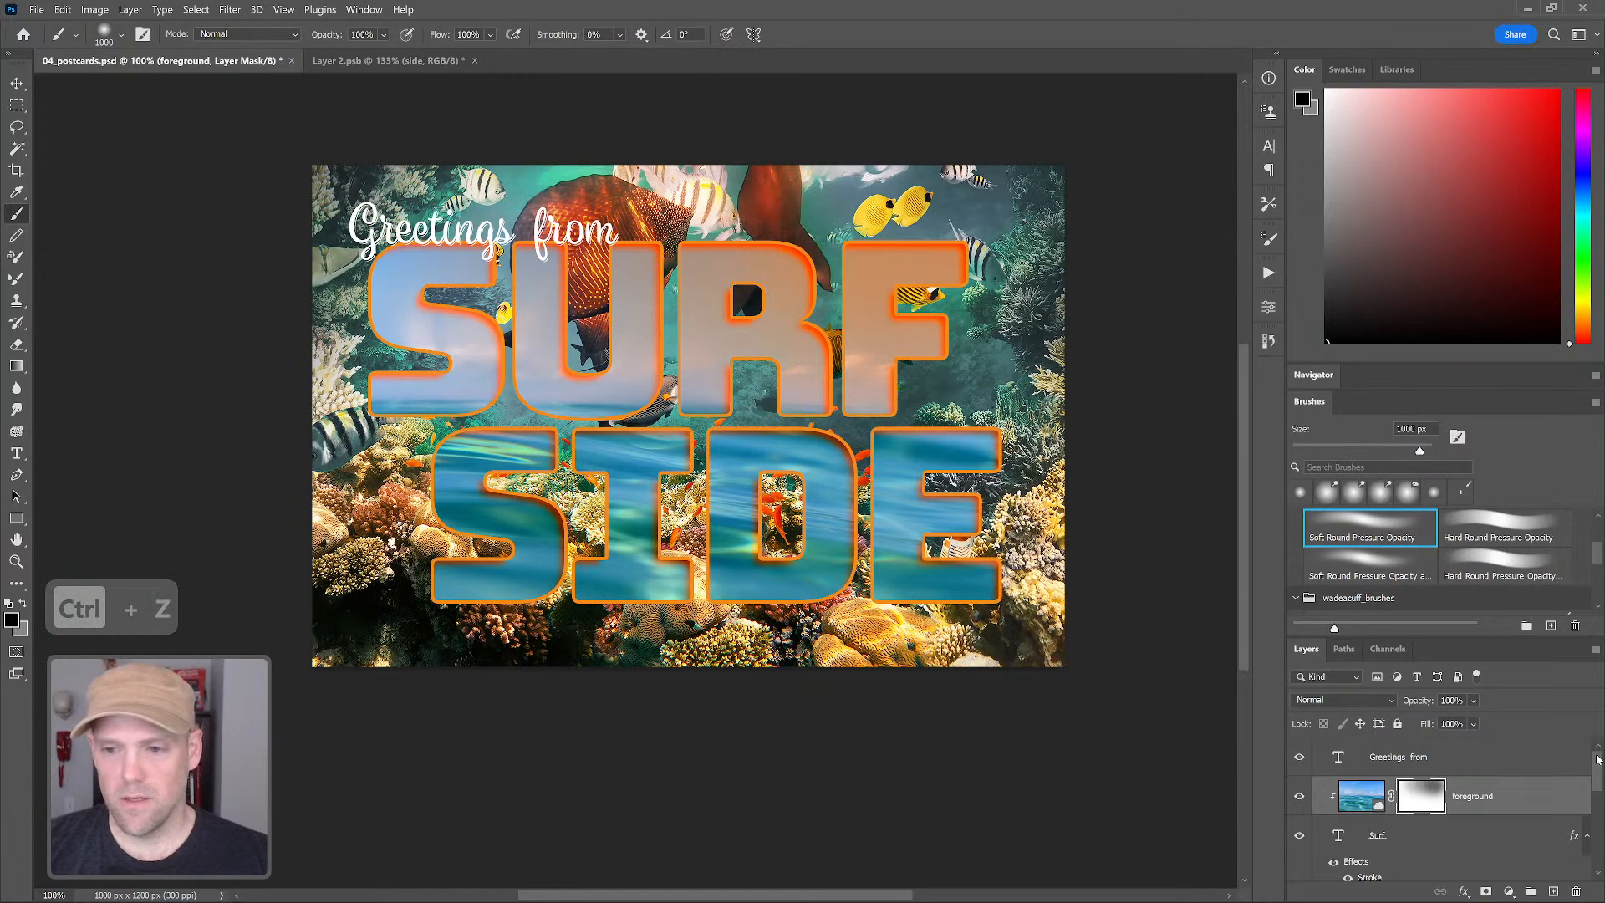
Collapse the color and brush options to reveal the full layer stack, and add a blank layer mask to foreground copy 2
drag(1599, 768, 1599, 798)
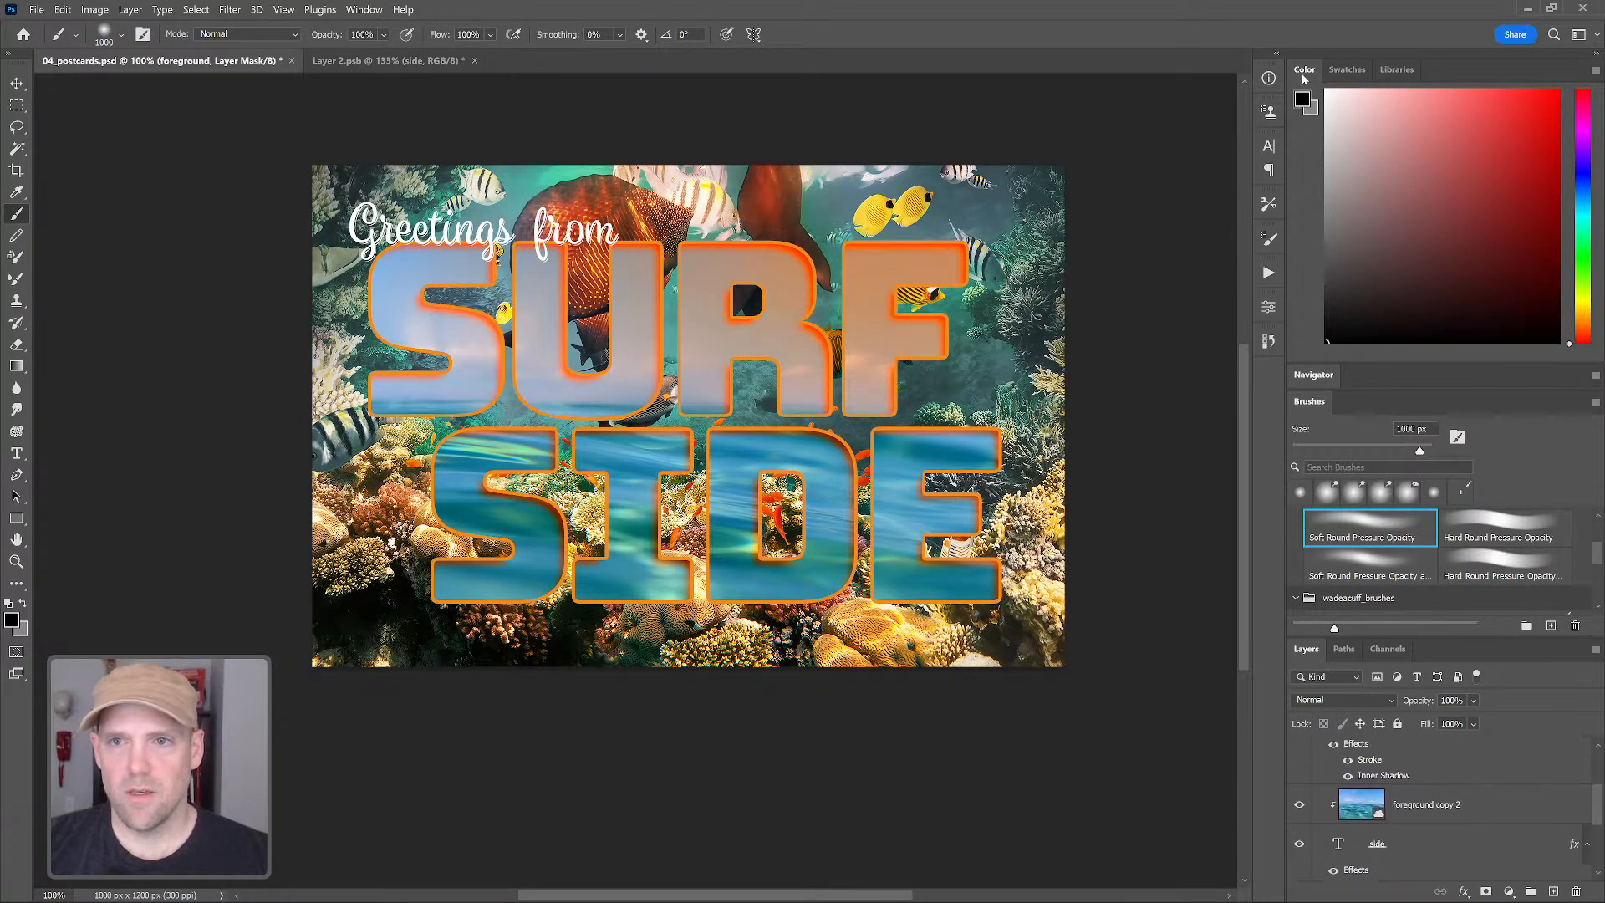
double_click(1303, 71)
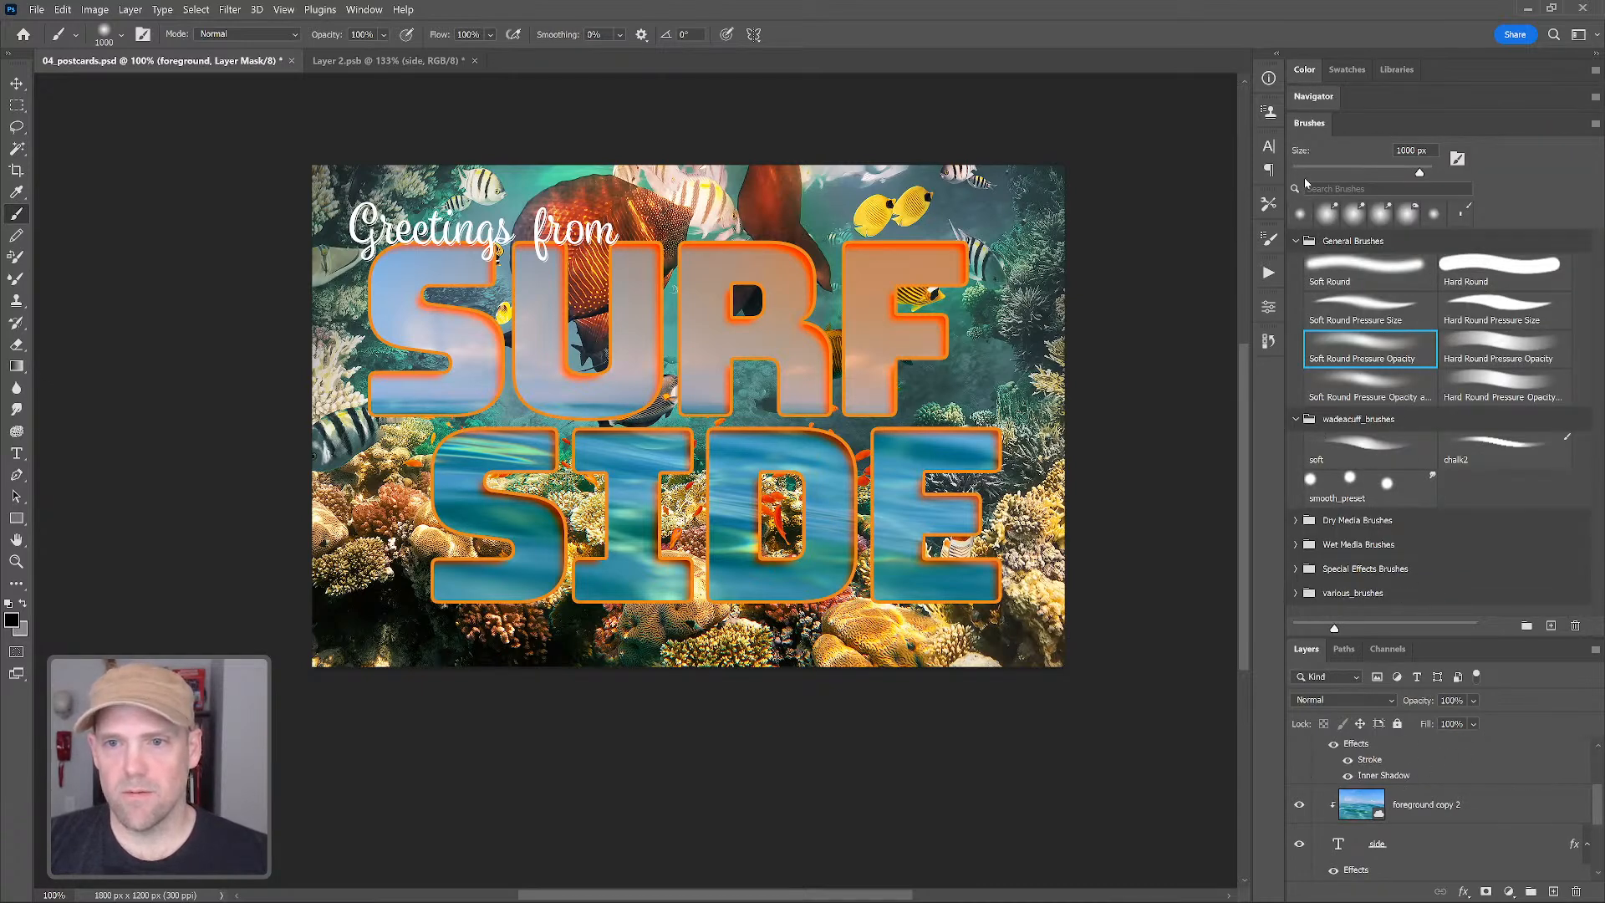
double_click(1308, 124)
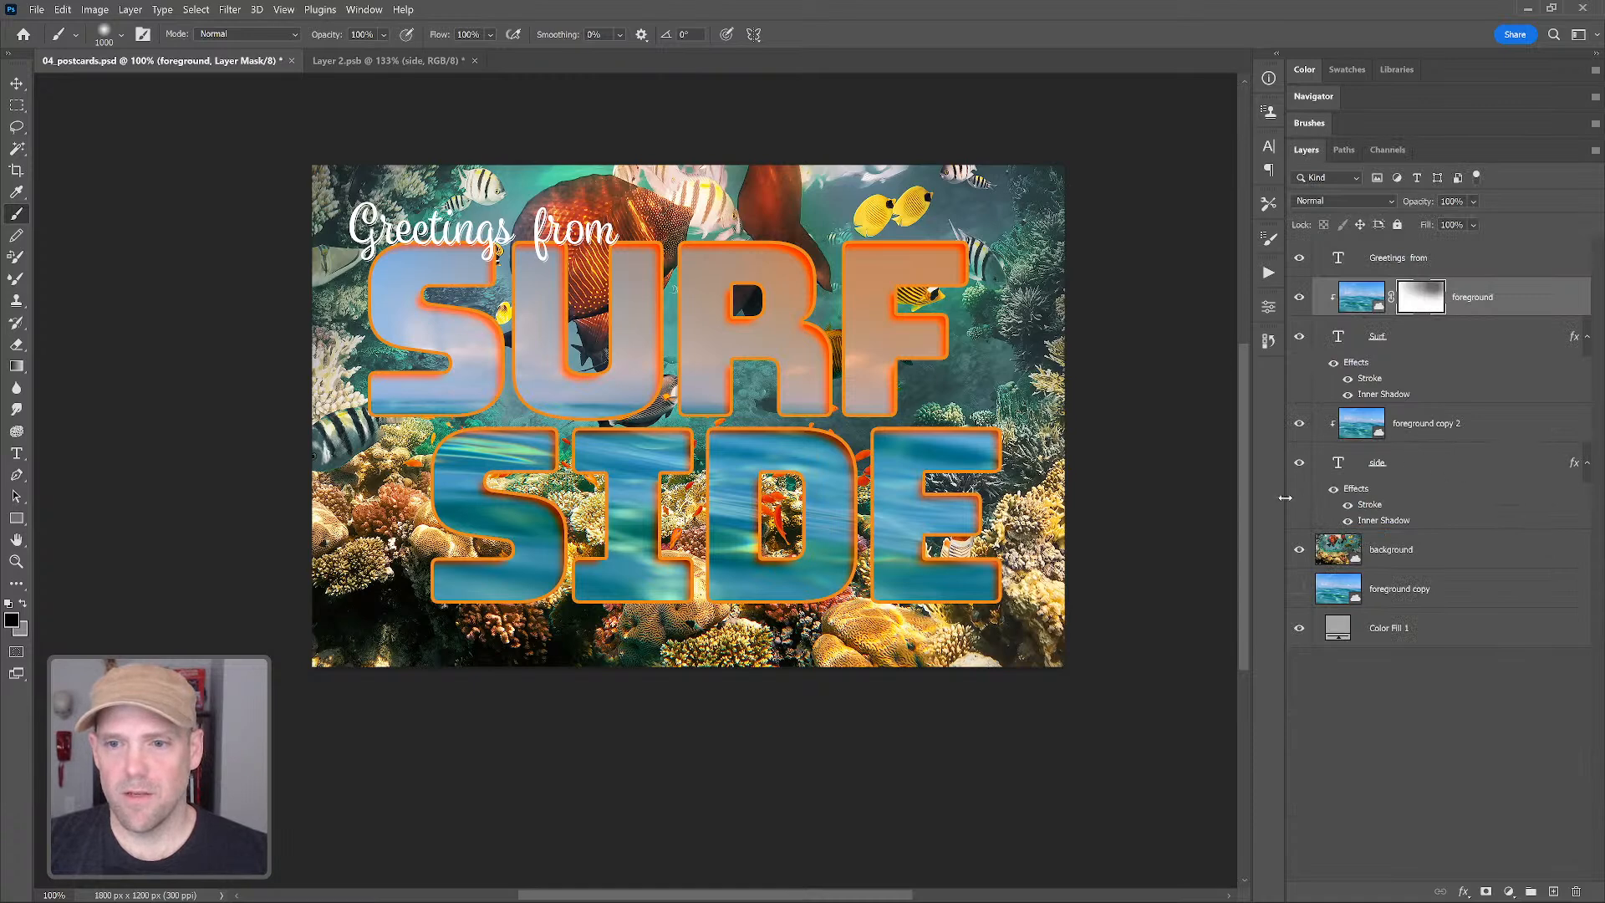
click(1431, 423)
click(1487, 891)
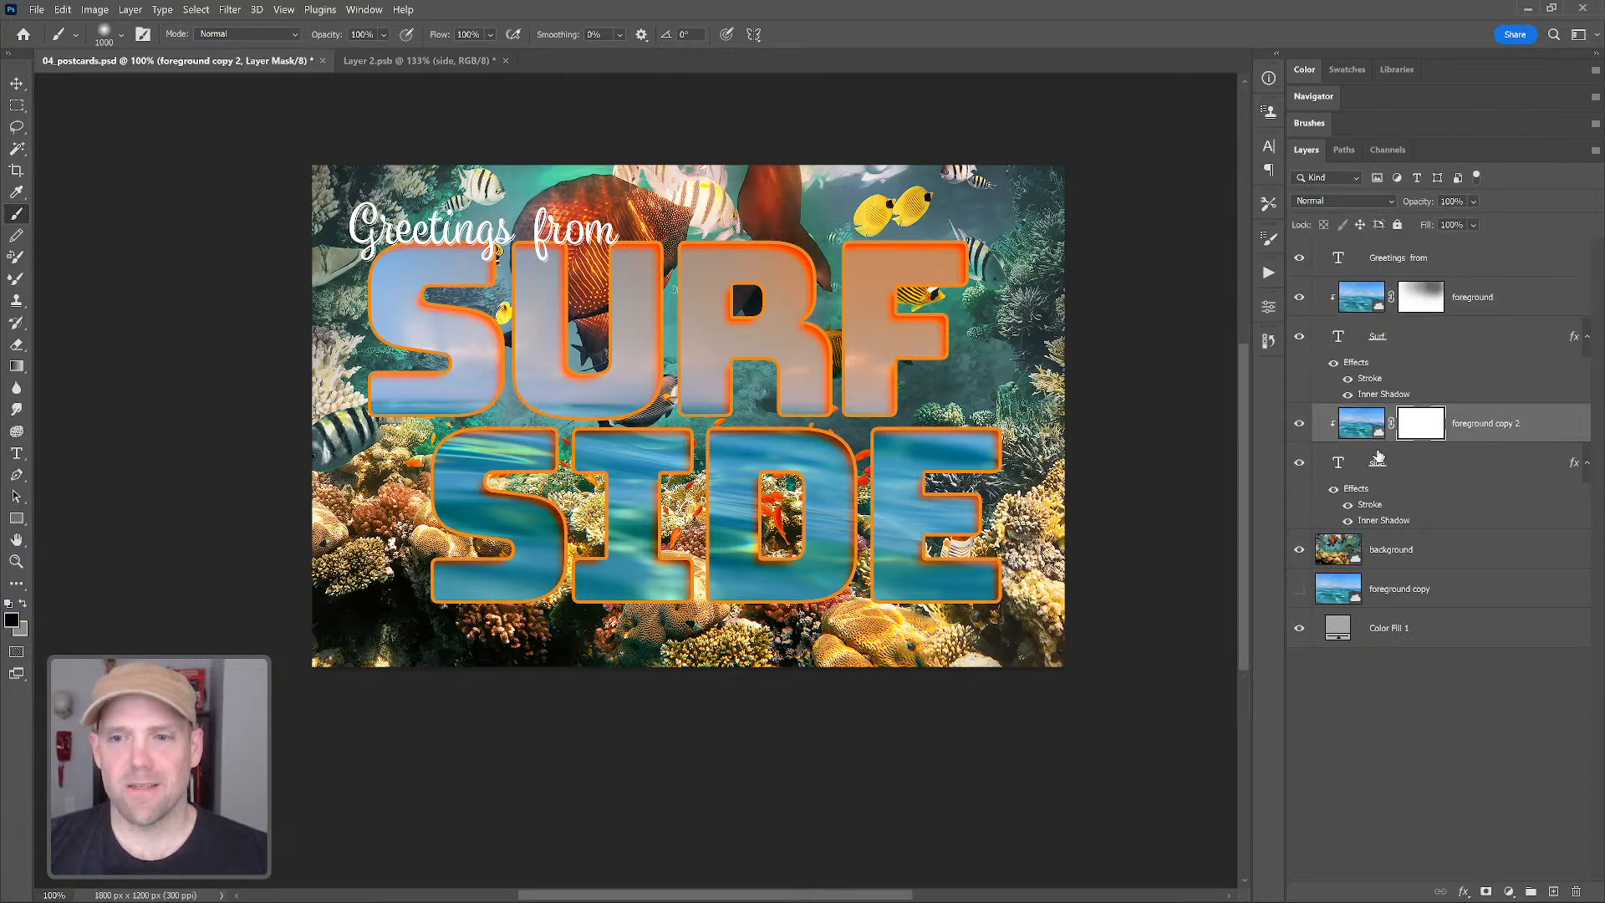
Paint soft black on the foreground copy 2 mask over the lower part of the S and I in Side, undoing unwanted strokes
mouse_move(422, 521)
mouse_down()
mouse_move(535, 573)
mouse_move(481, 565)
mouse_move(435, 590)
mouse_move(396, 563)
mouse_move(577, 600)
mouse_move(399, 578)
mouse_move(644, 627)
mouse_up()
key(ctrl+z)
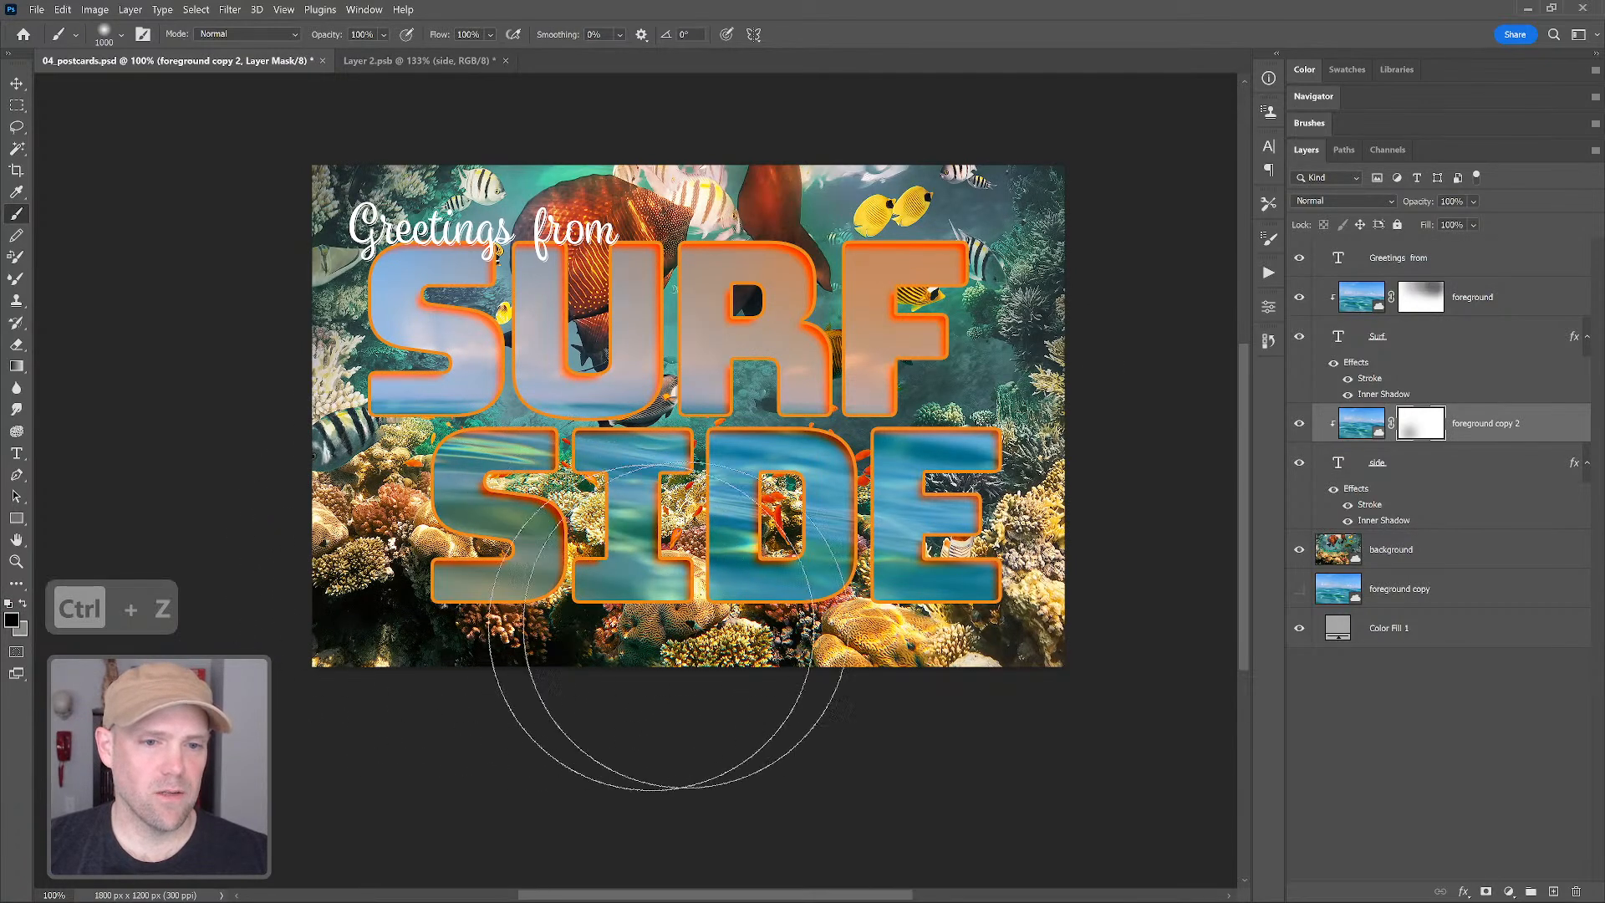
key(ctrl+z)
key(ctrl+z)
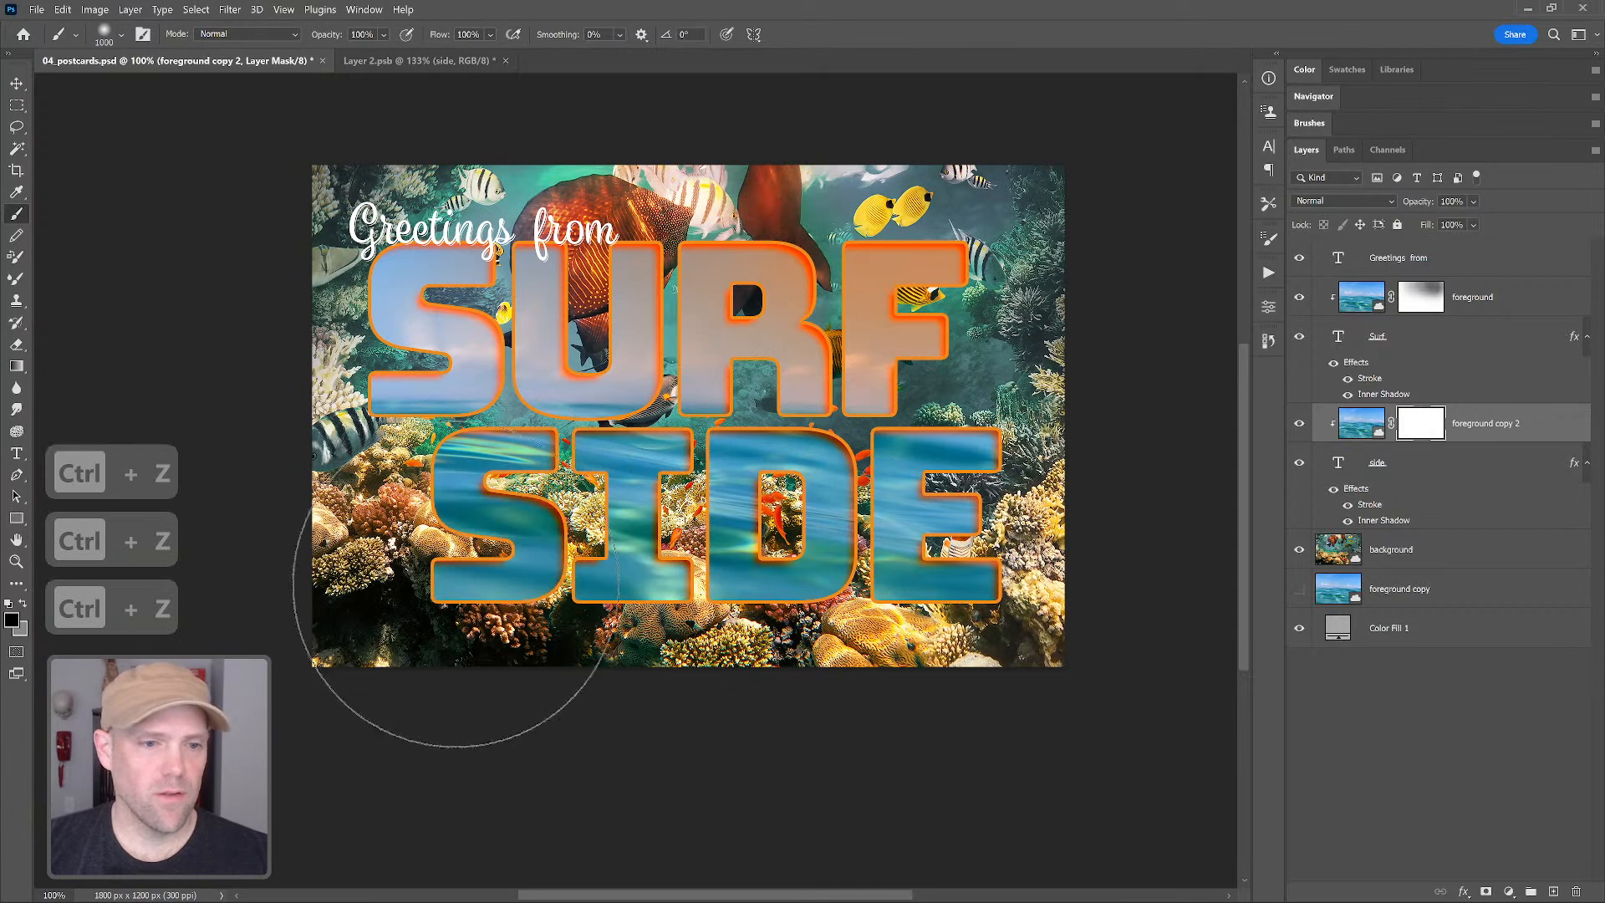
drag(564, 673, 644, 617)
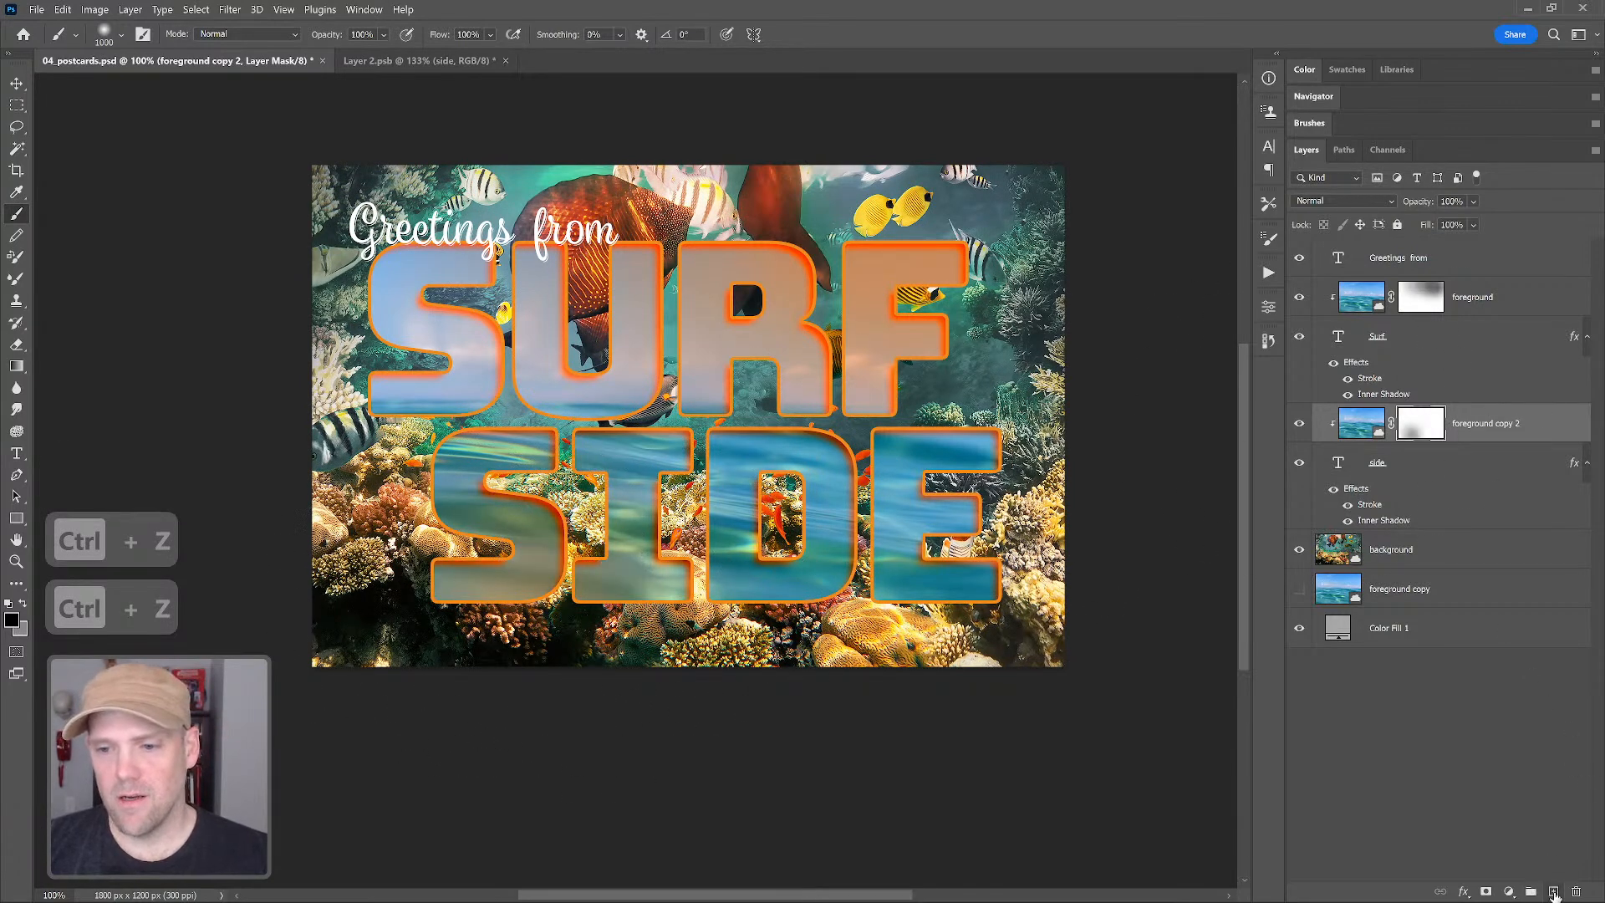
Create a new layer above foreground copy 2, clip it to the side text and set its blend mode to Color Dodge
click(1553, 892)
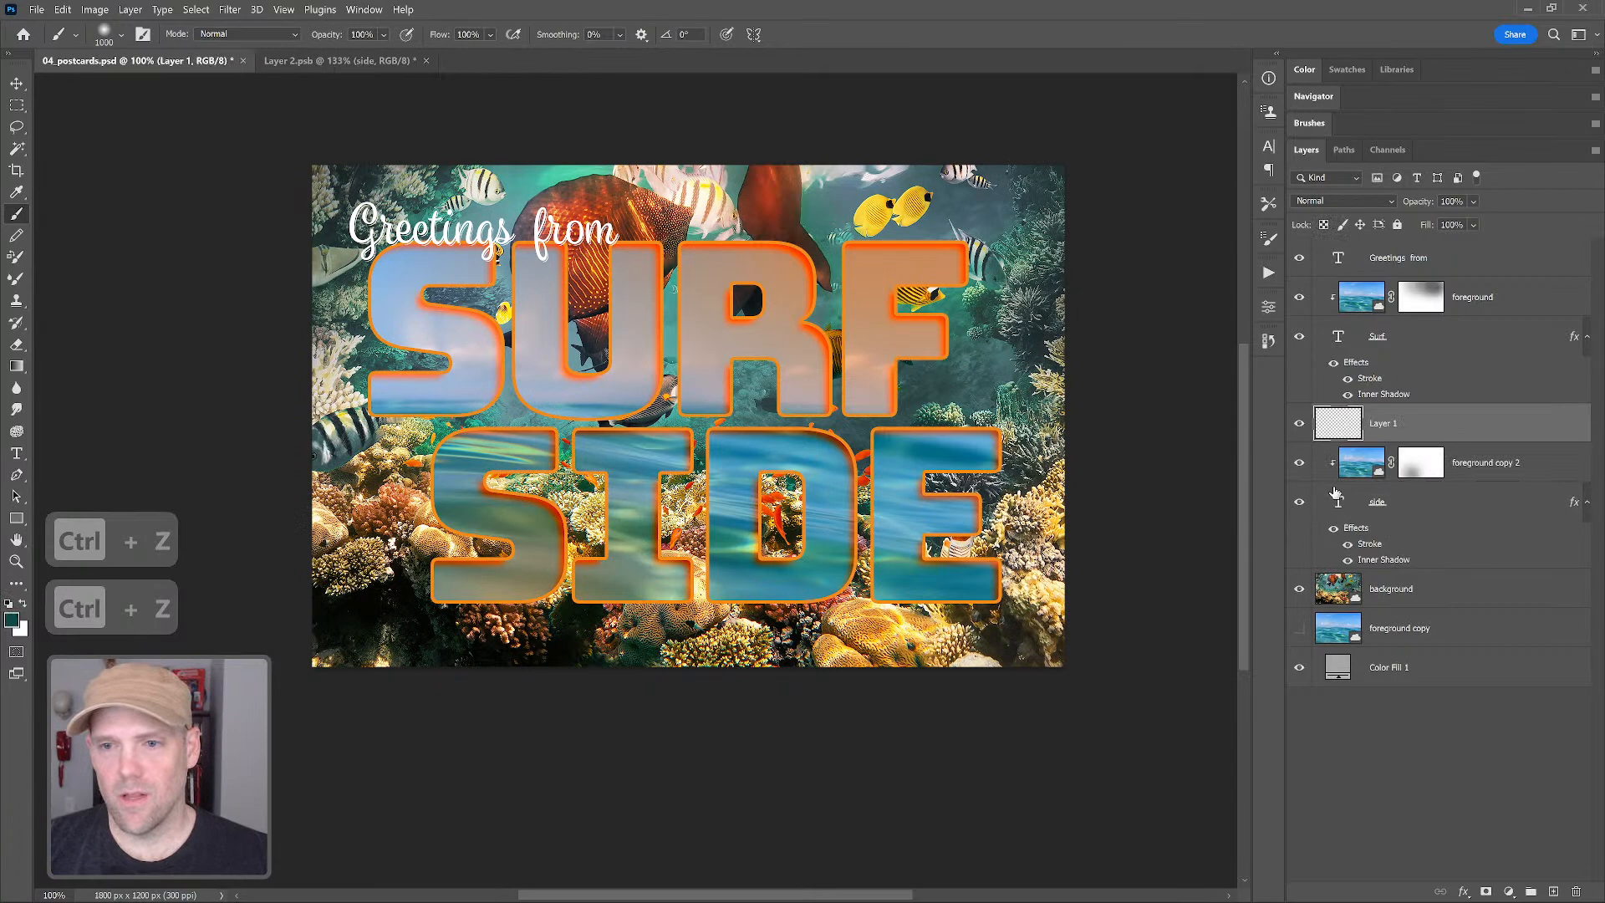
alt+click(1392, 443)
key(ctrl+z)
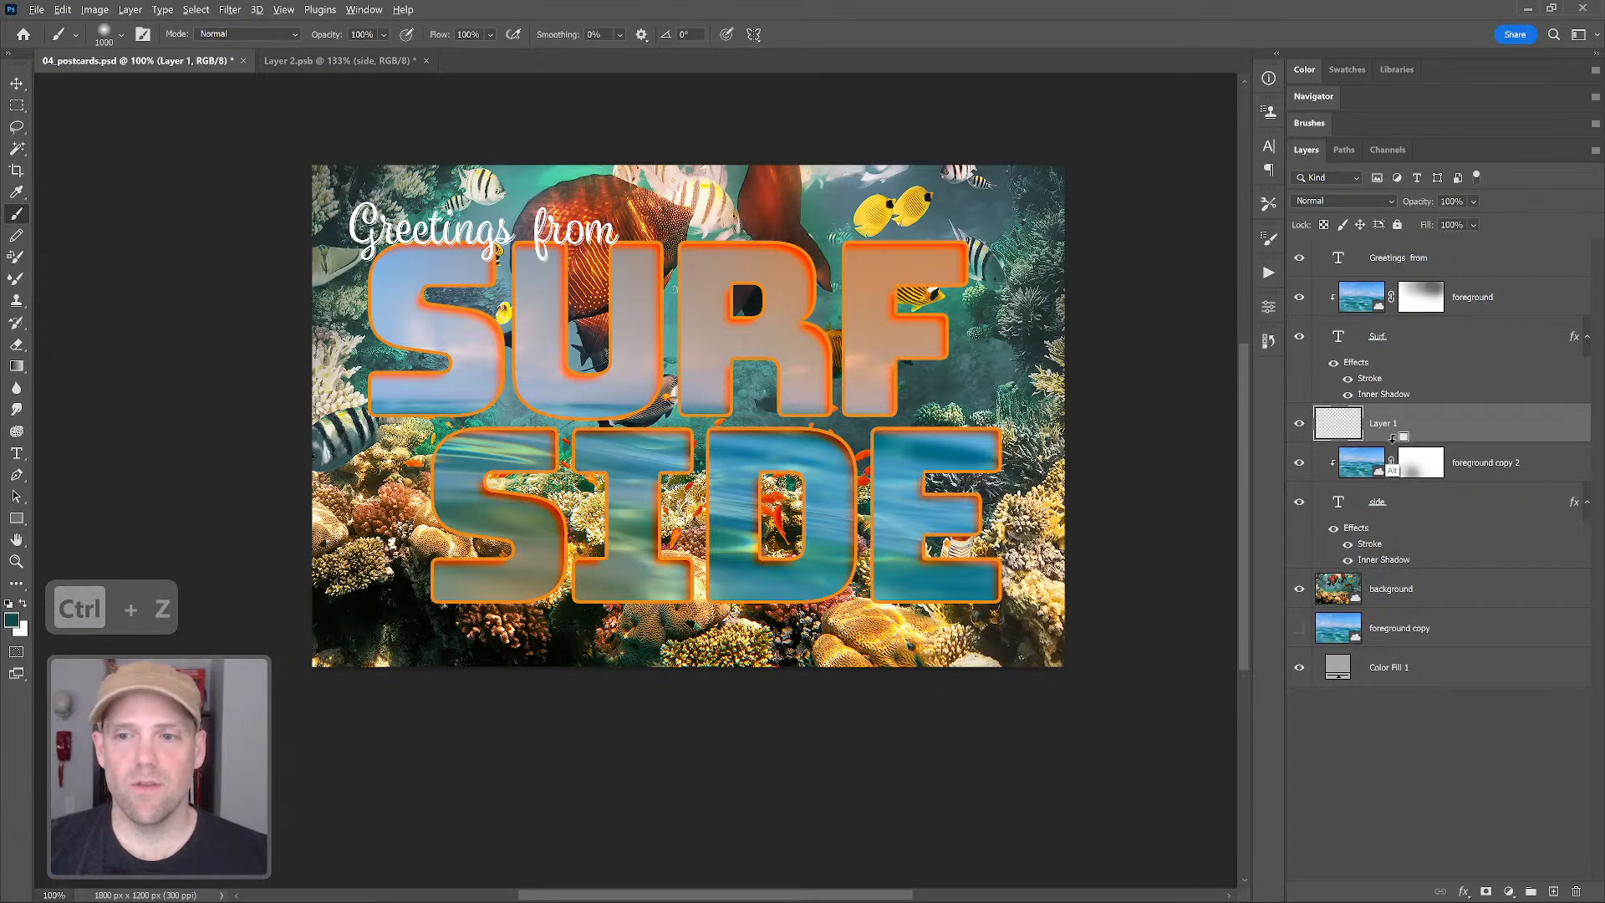
alt+click(1391, 440)
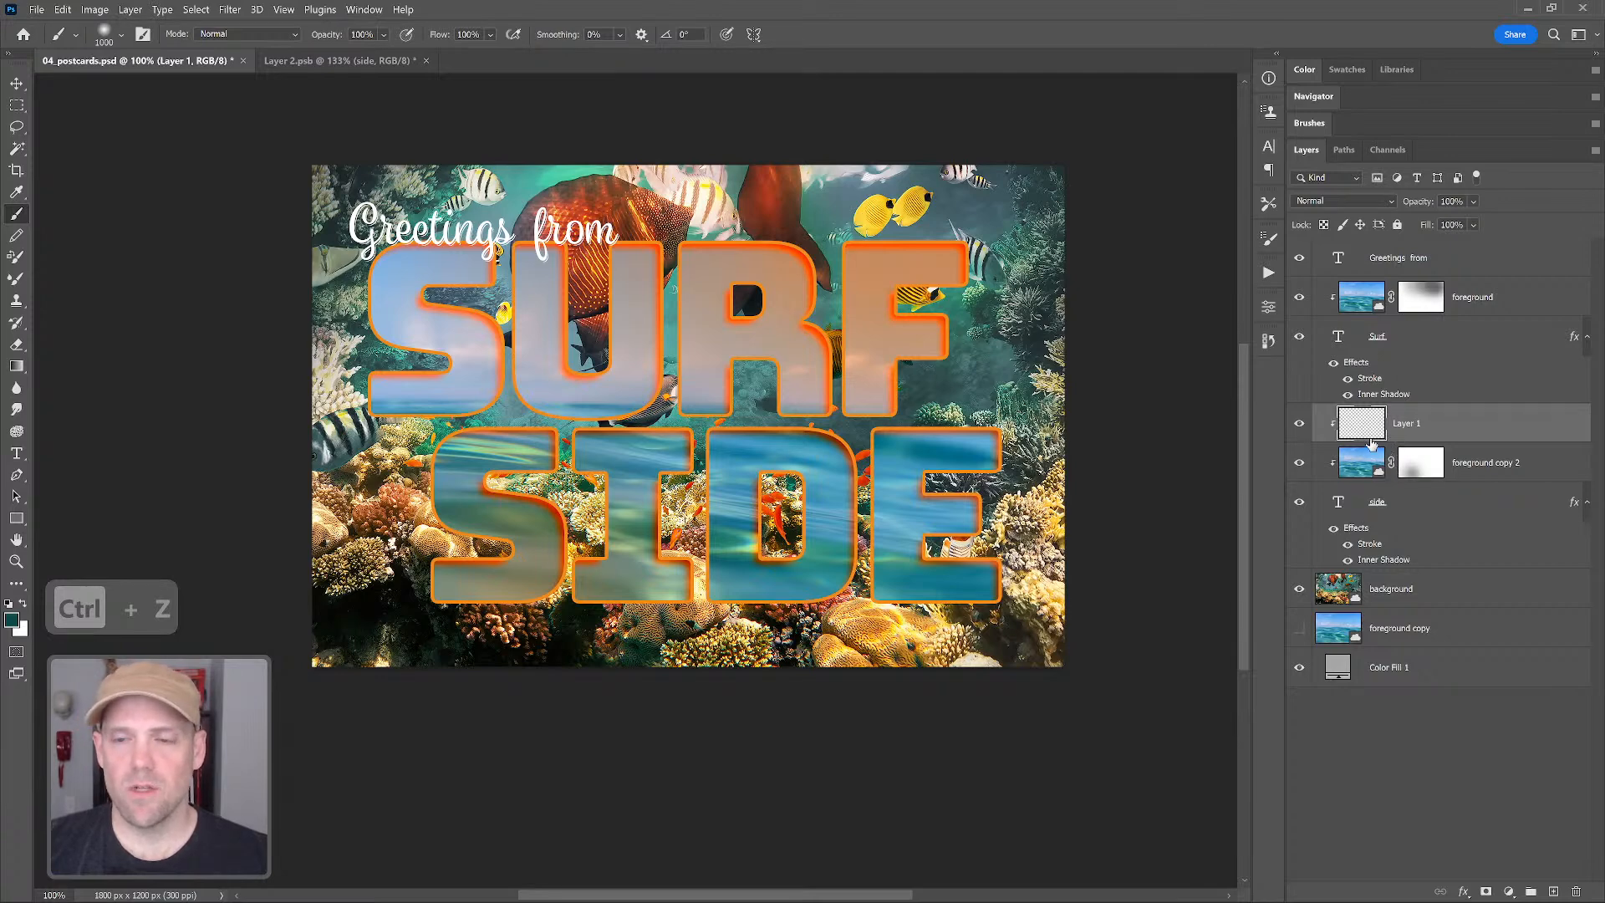
click(1388, 202)
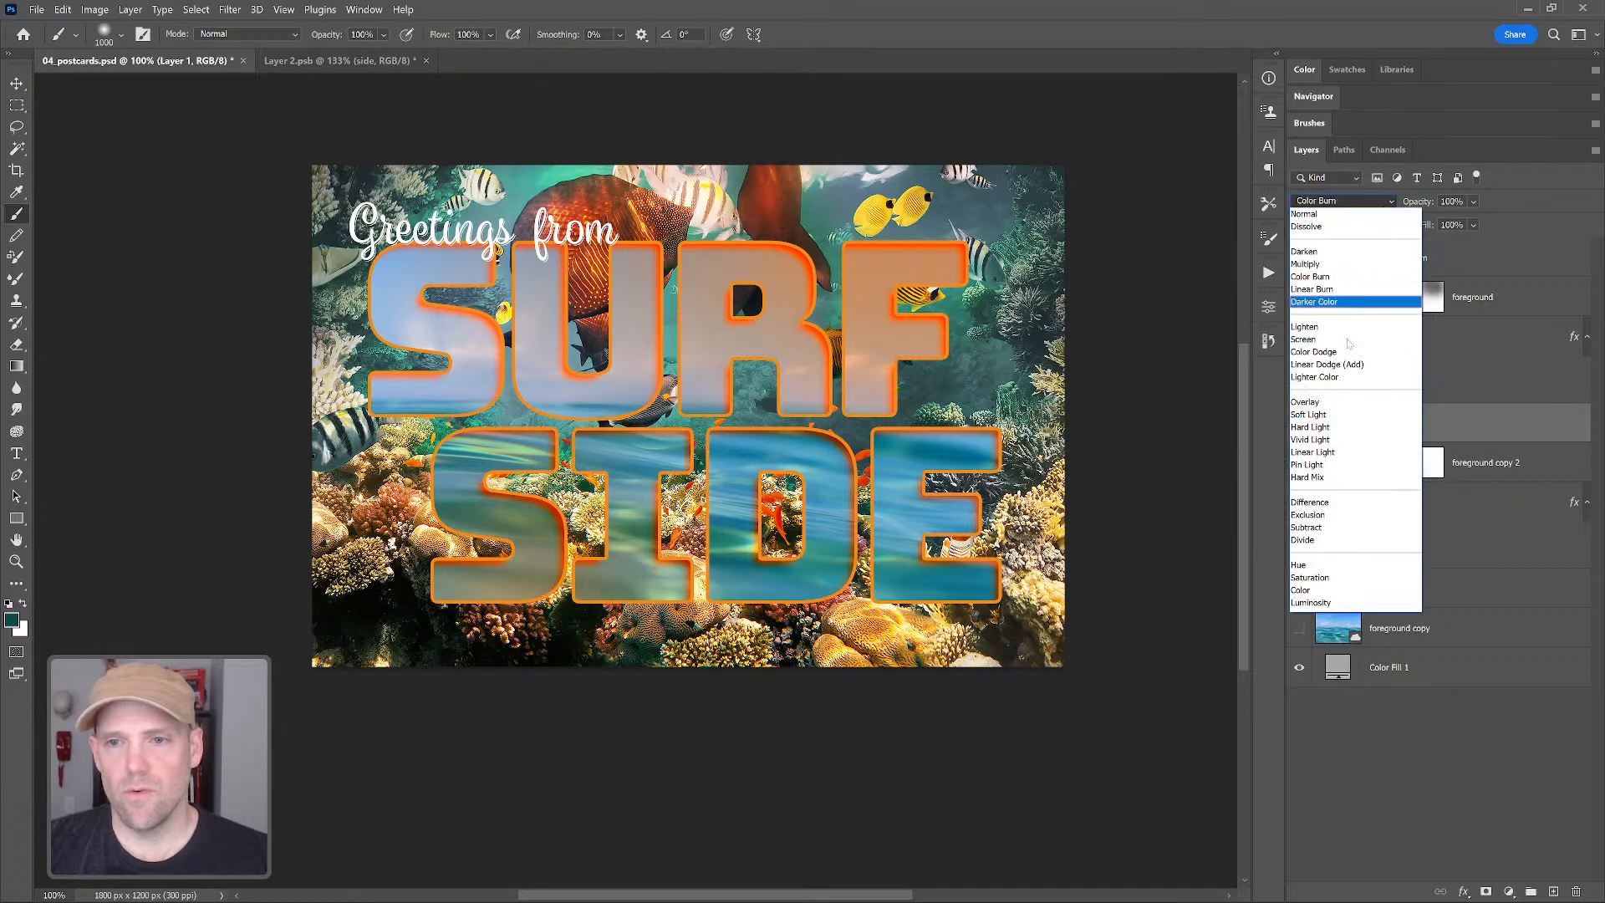
click(1340, 352)
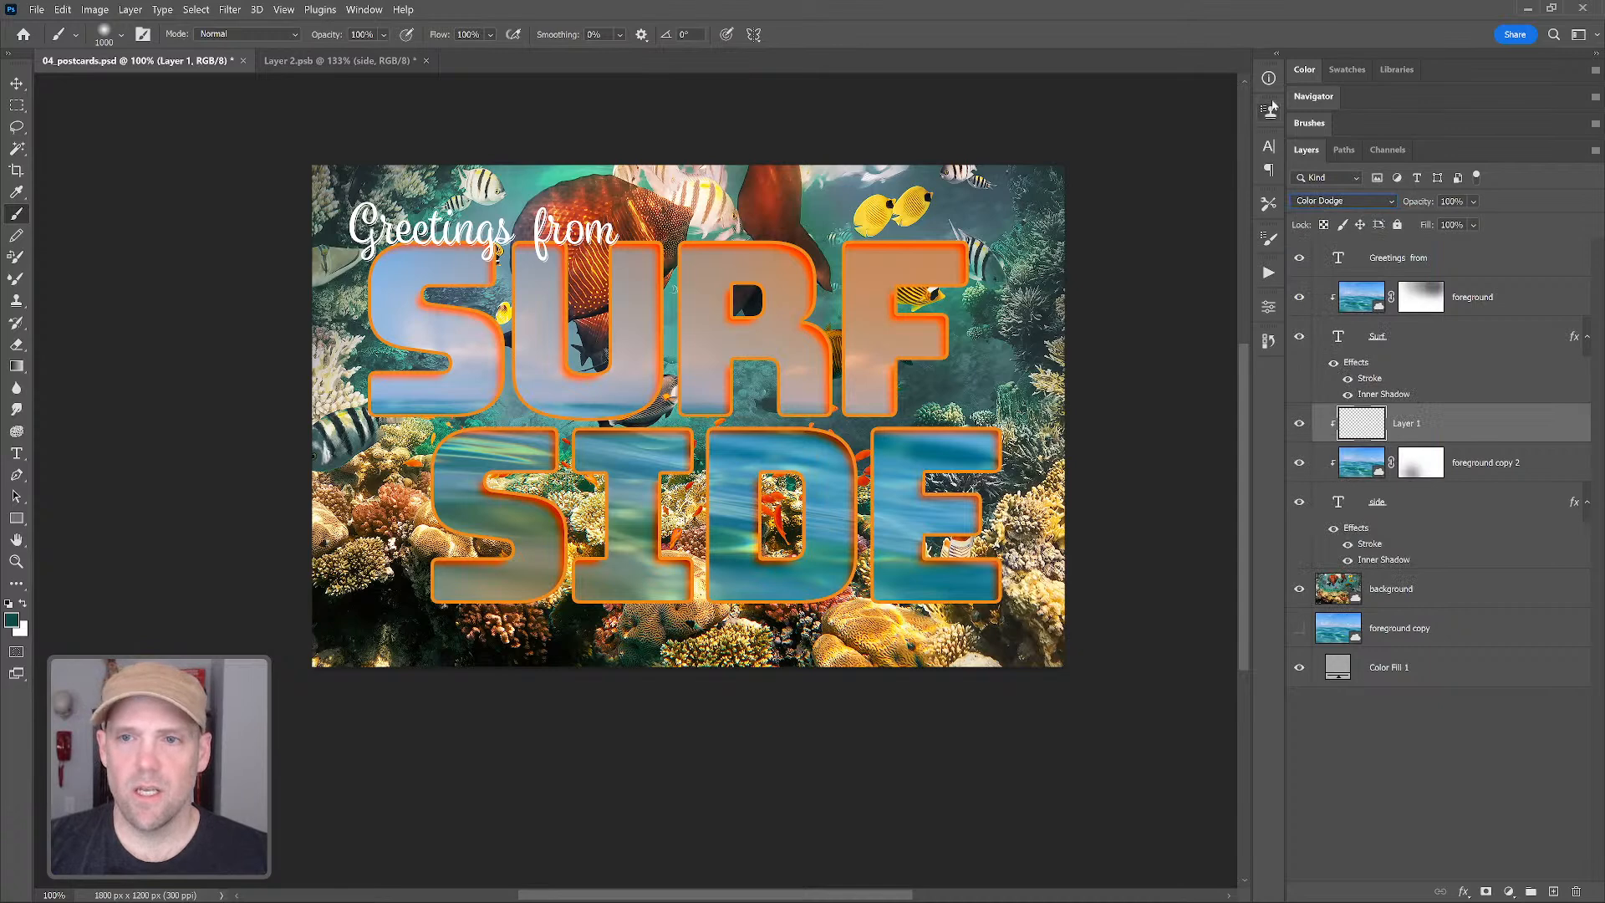
Set the foreground color to a dark orange-red
click(1303, 72)
drag(1510, 362, 1509, 262)
click(1583, 232)
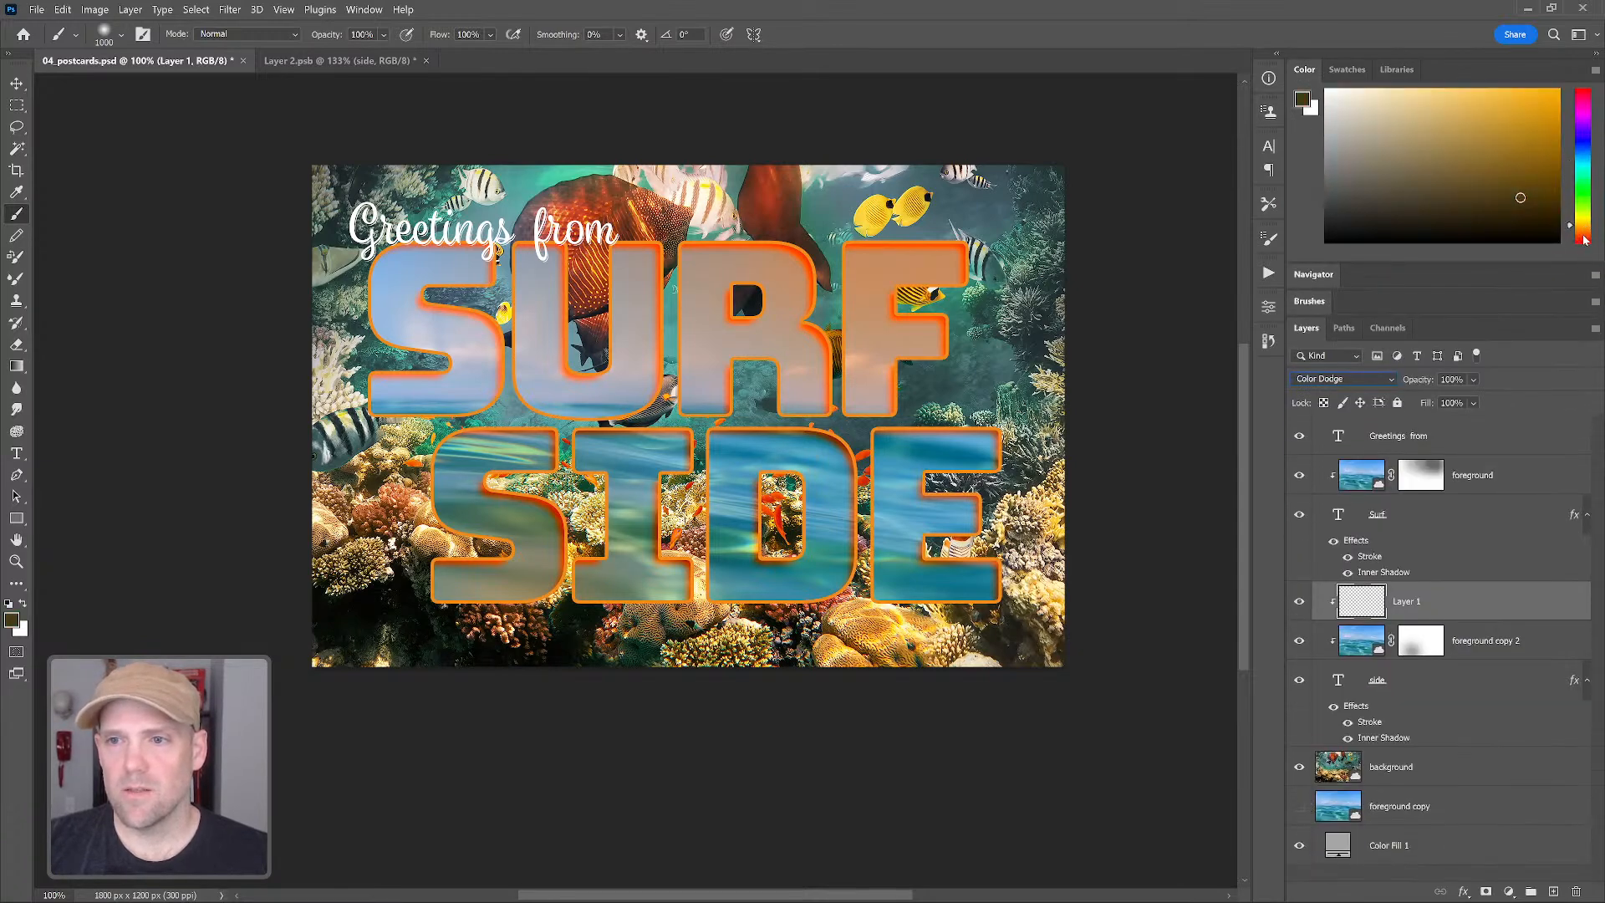
click(1584, 236)
drag(1543, 181, 1539, 151)
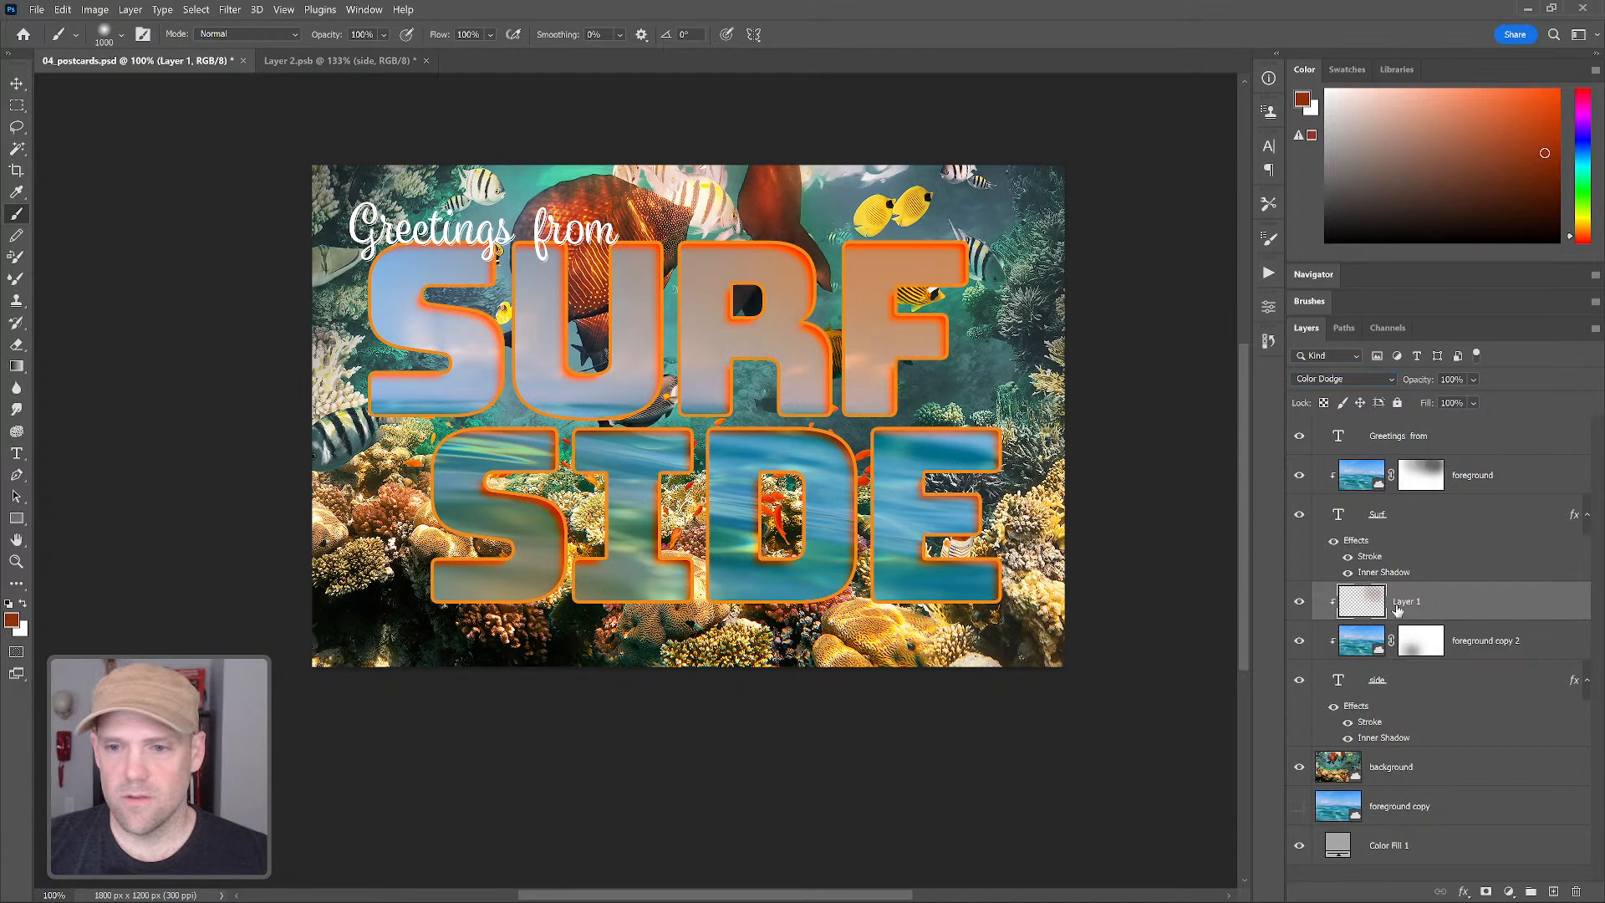
Brush soft orange-red glow over the E and lower S of Side on Layer 1, undoing misplaced strokes
key(ctrl+z)
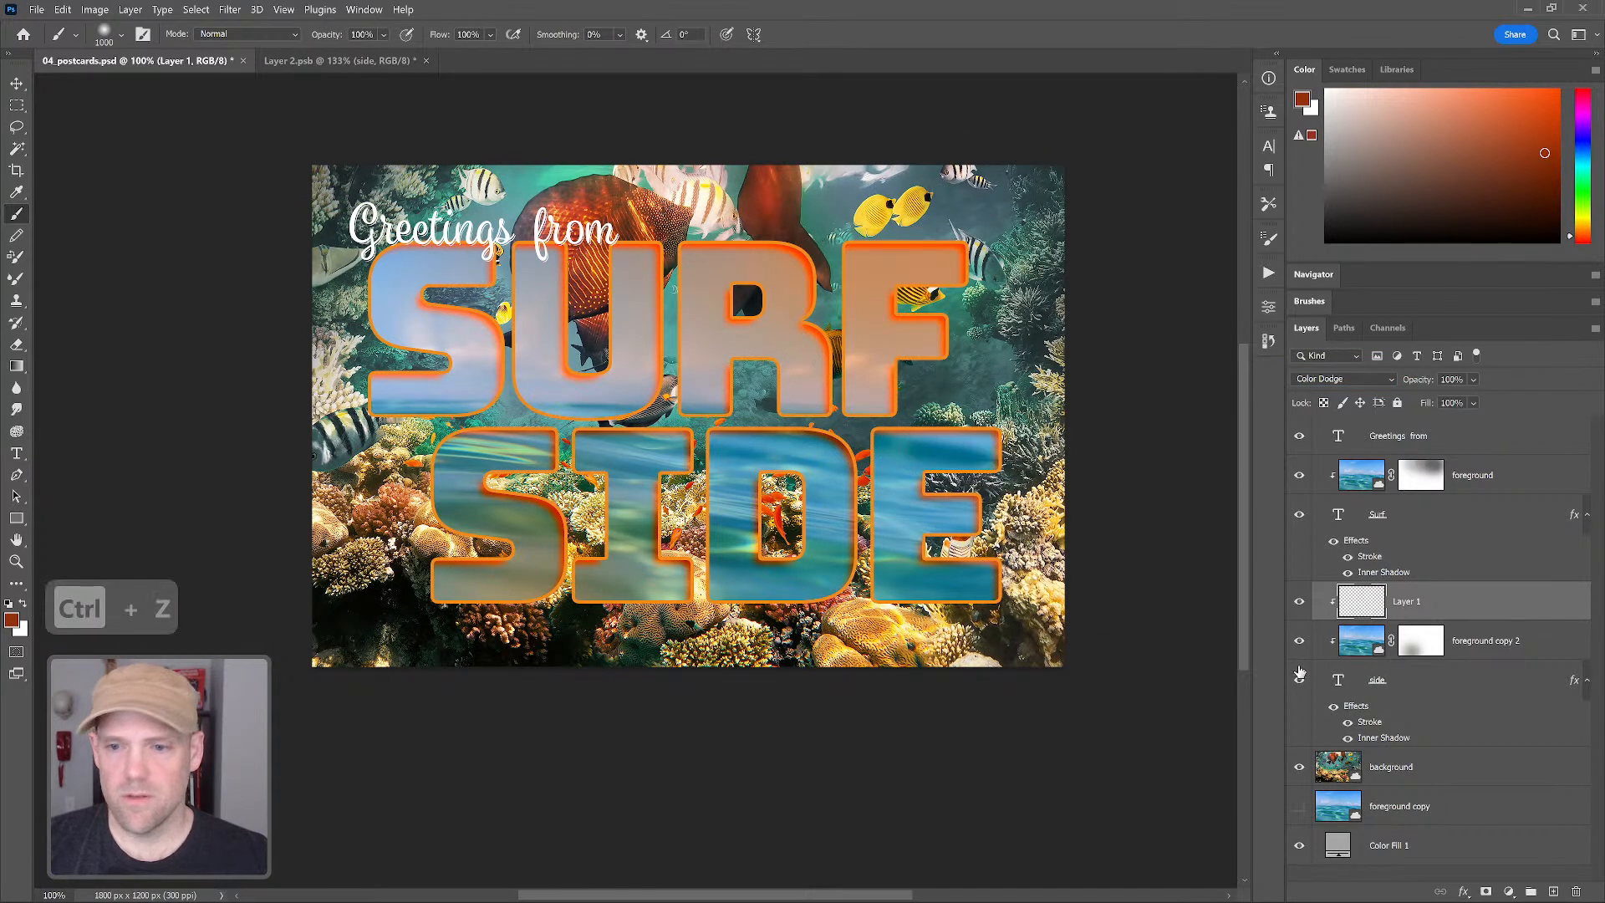
click(970, 547)
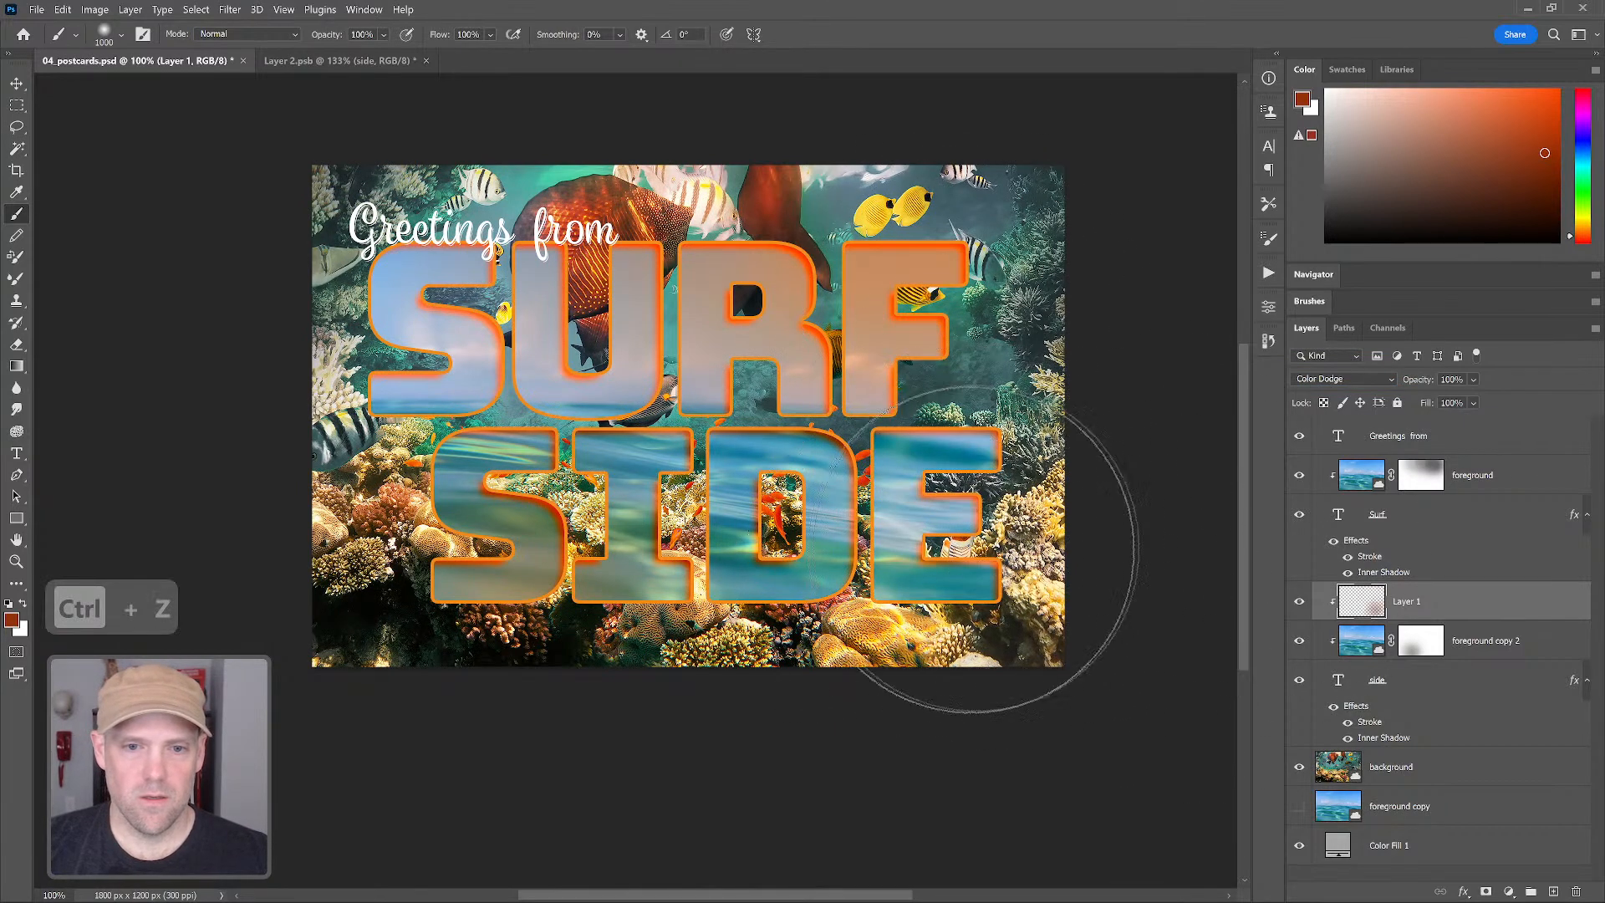
click(976, 447)
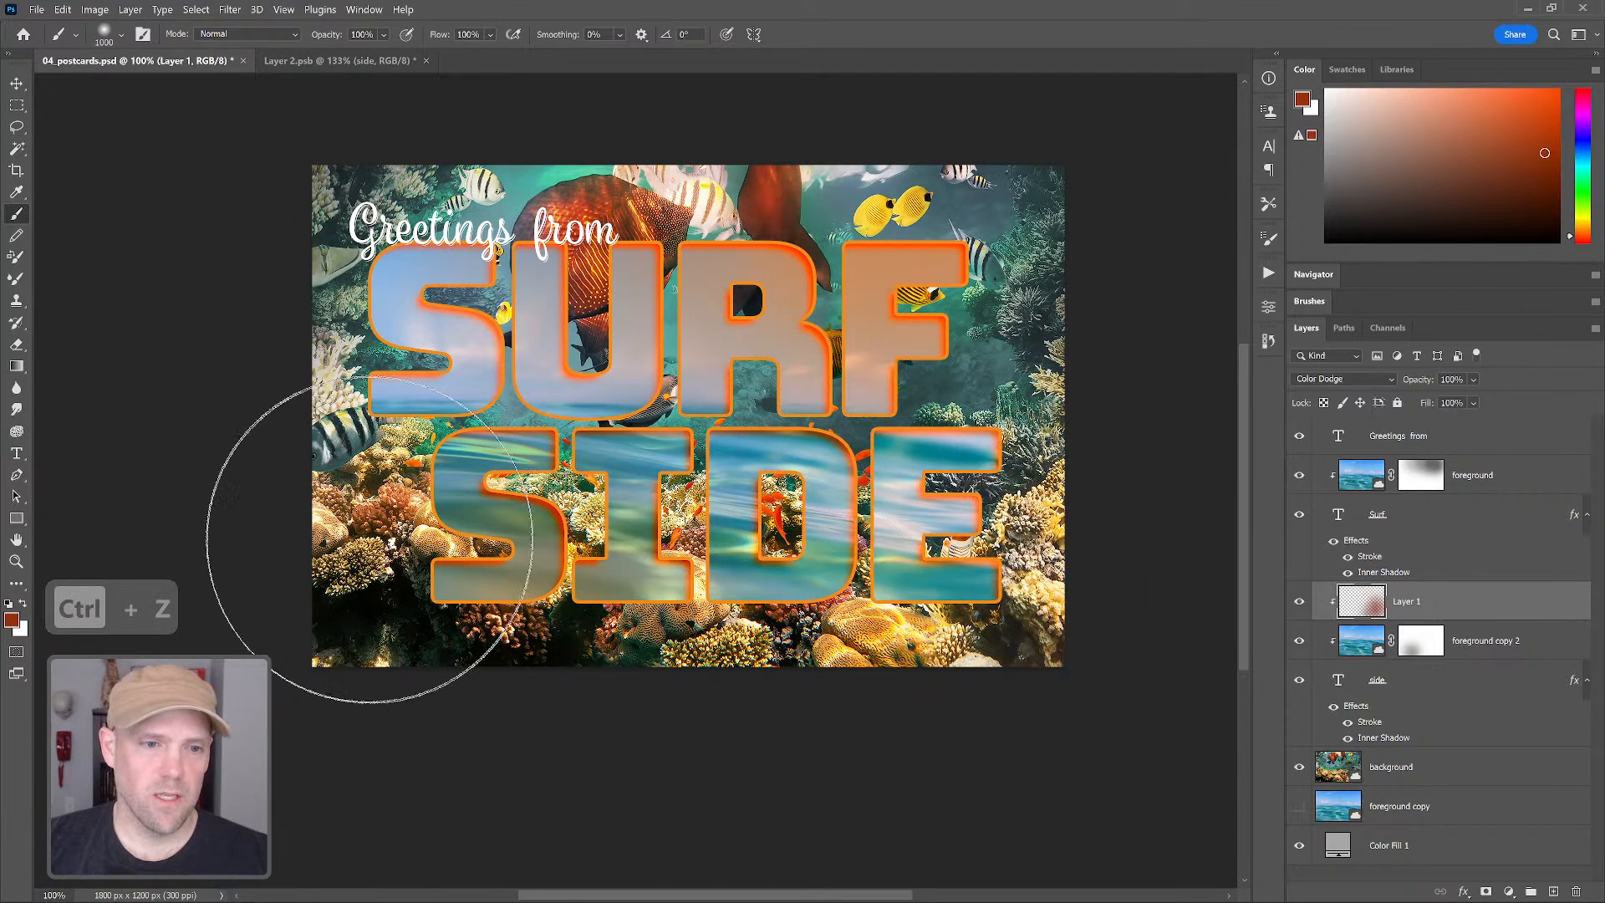
click(539, 584)
click(509, 579)
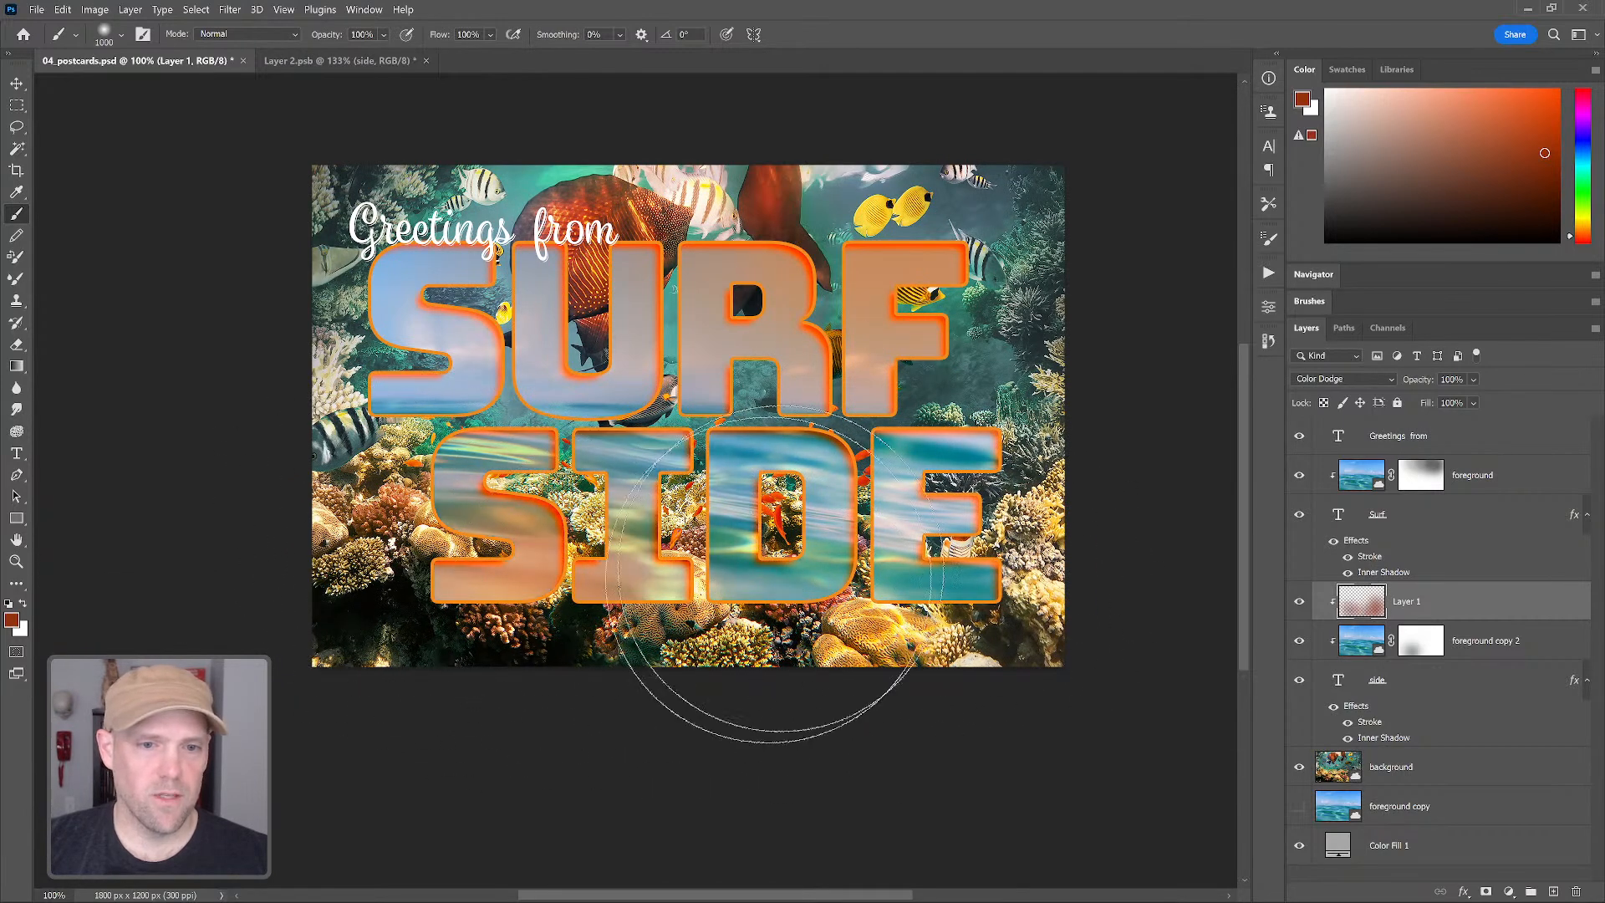
key(ctrl+z)
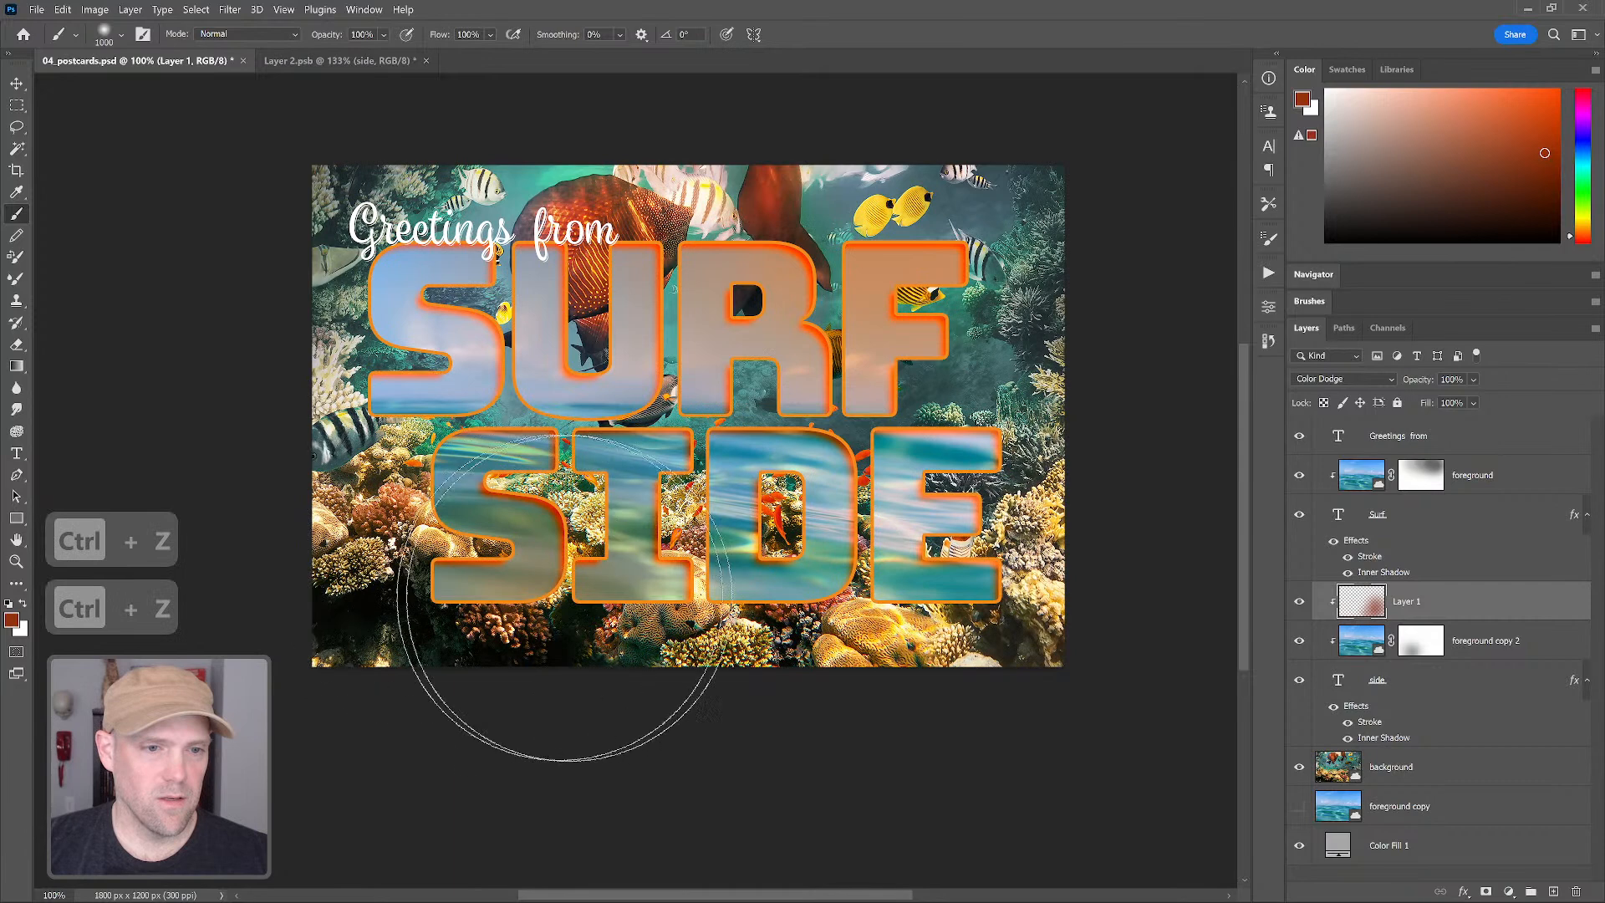
Add a new clipped Color Dodge layer above the foreground layer and brush soft deep red across the Surf lettering
click(1477, 478)
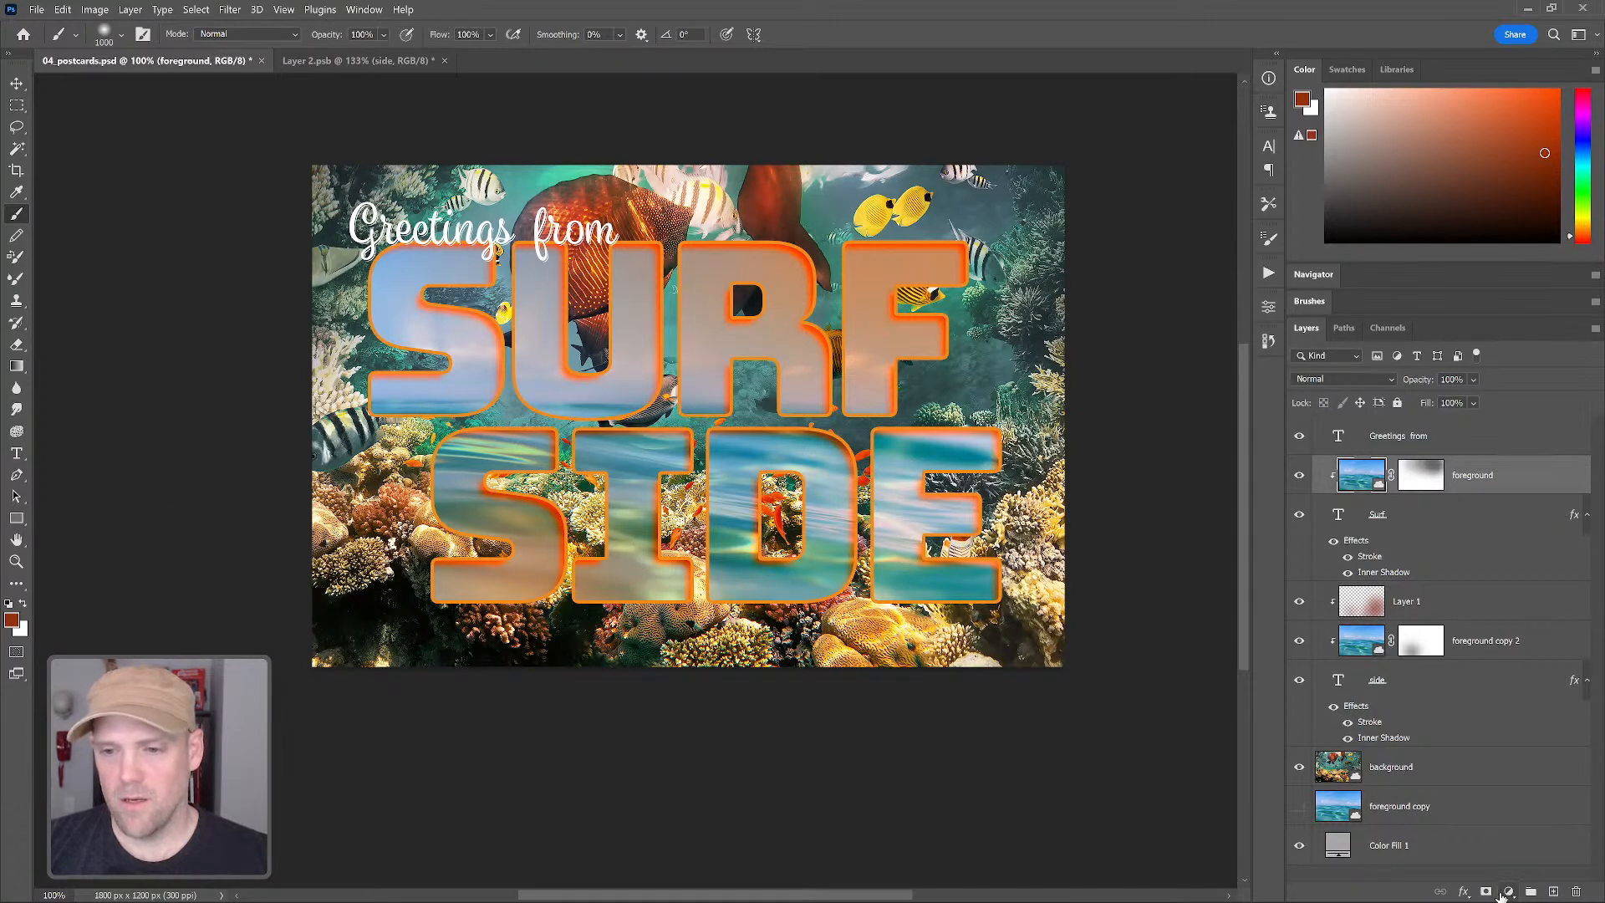
key(ctrl+z)
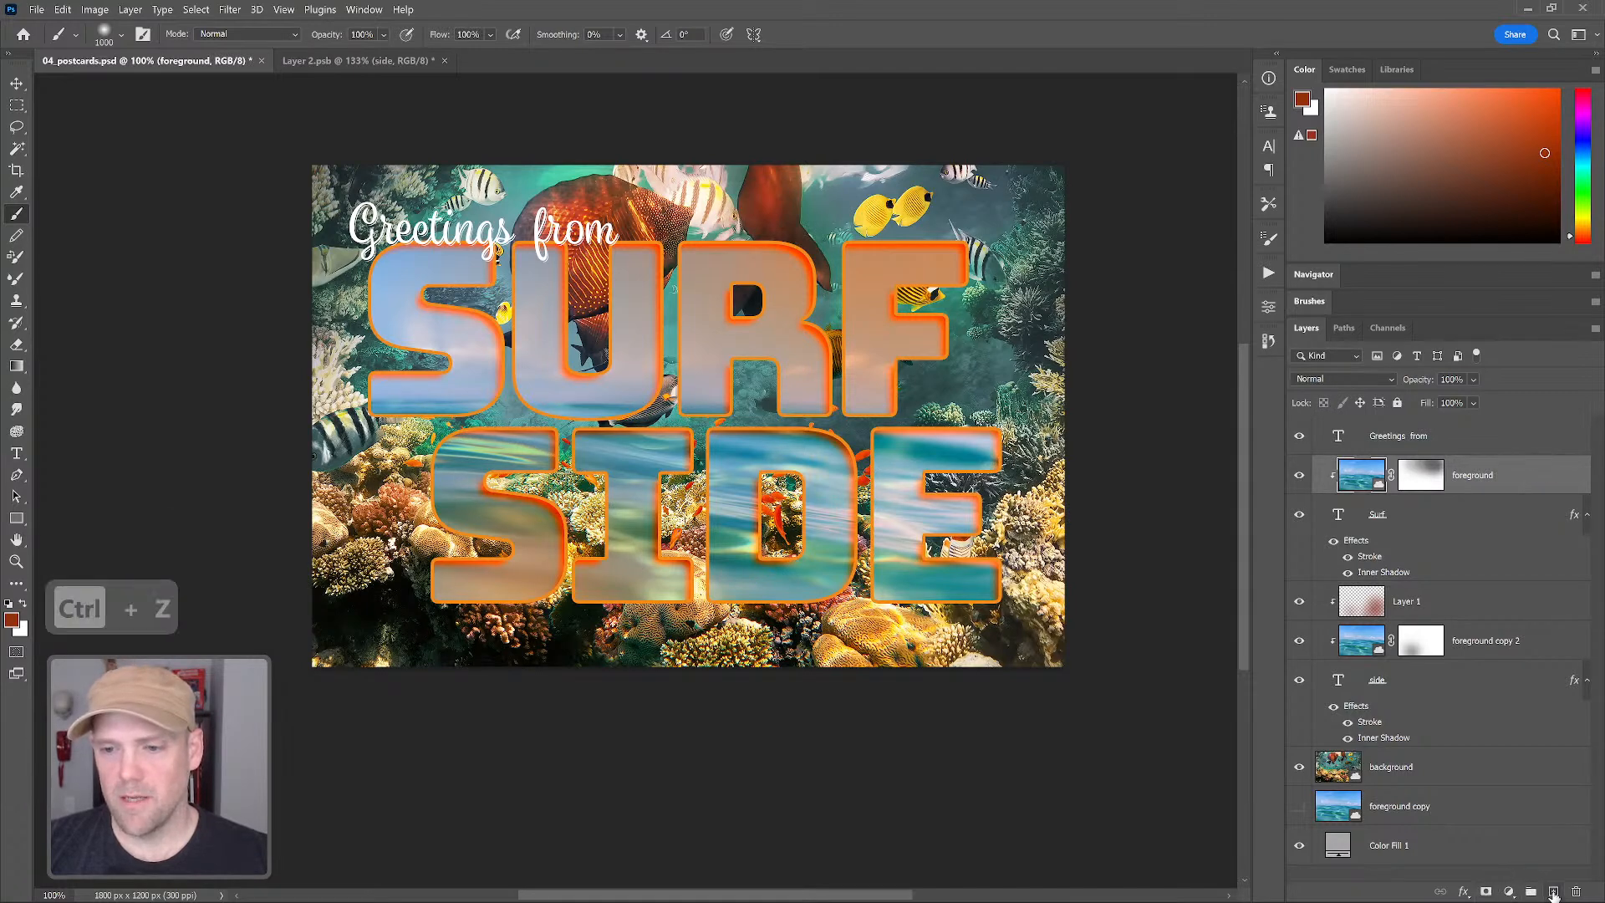
click(1552, 893)
drag(1401, 485, 1335, 436)
click(1344, 378)
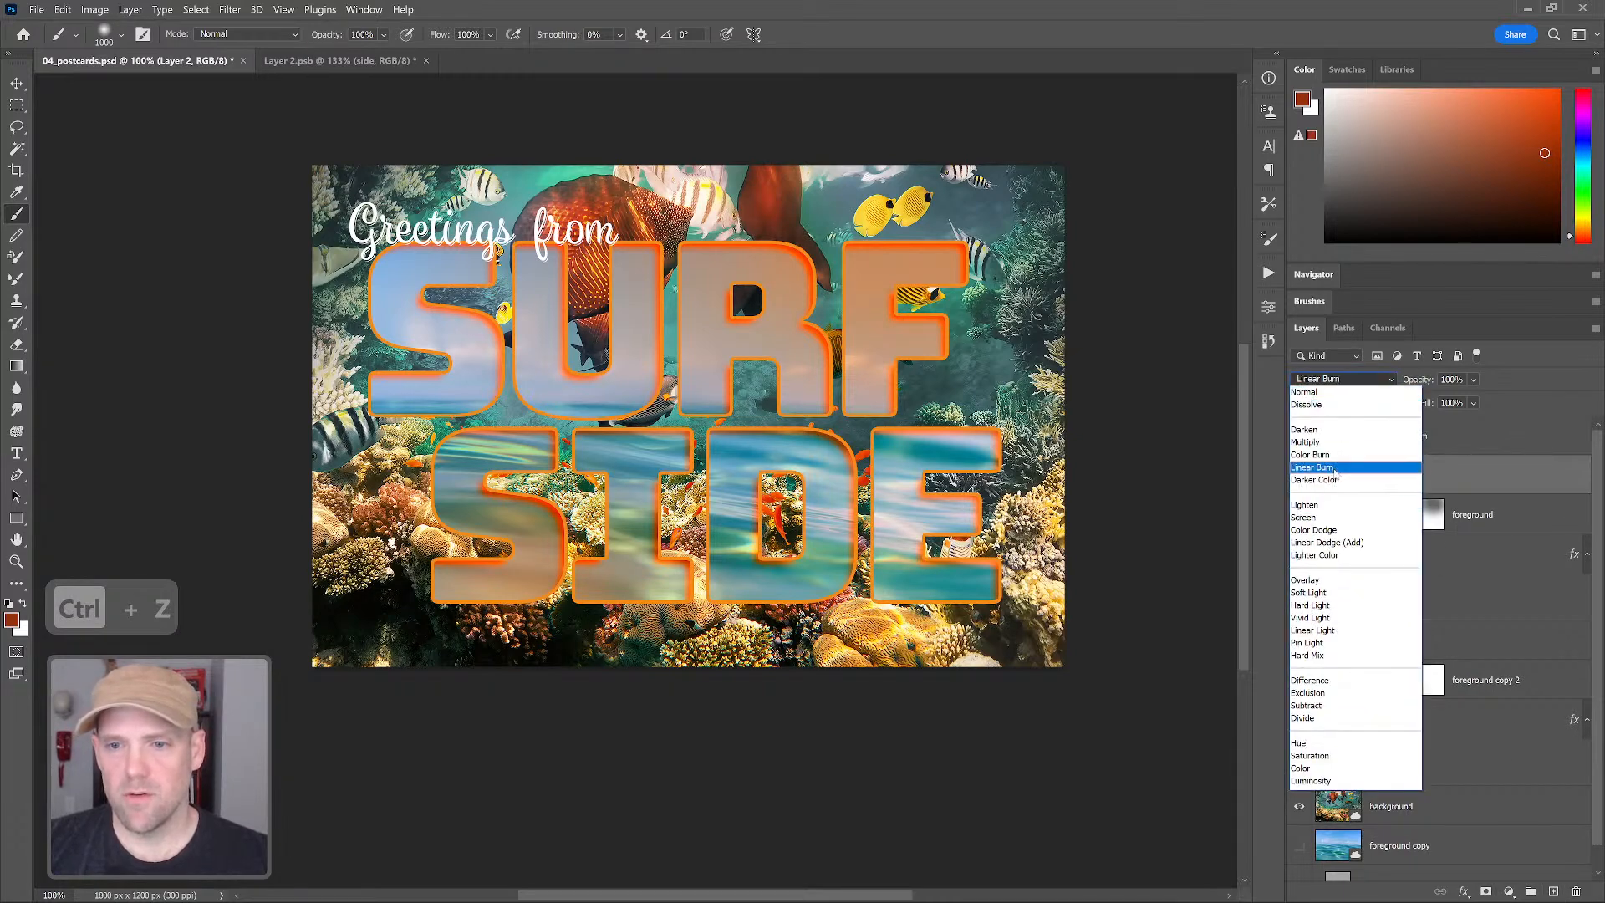
click(1336, 530)
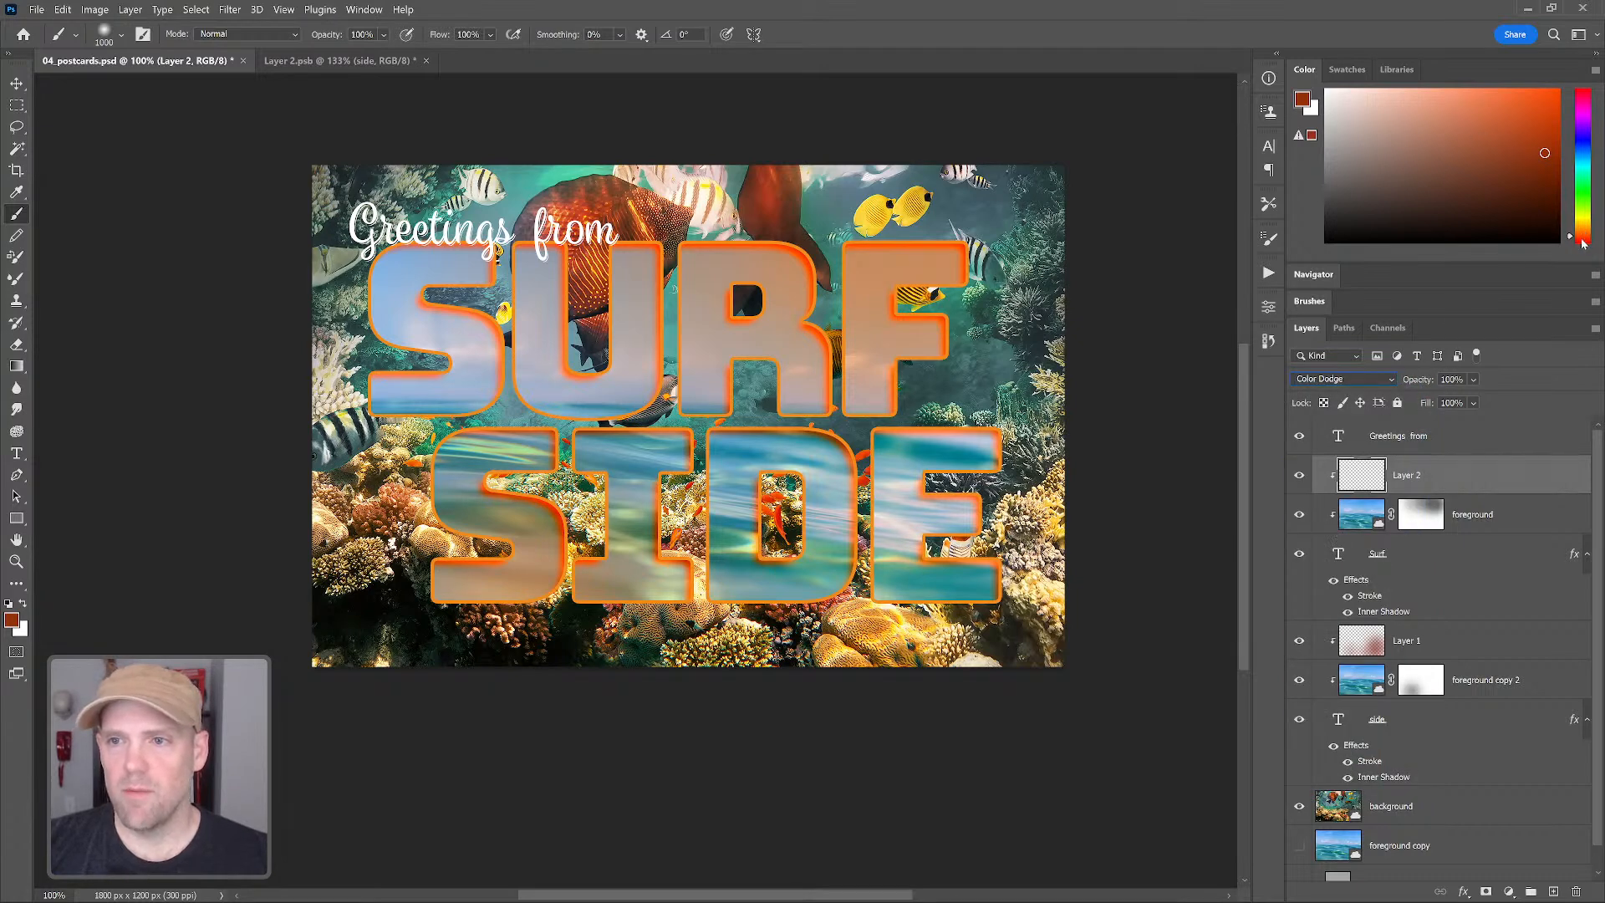
click(1582, 242)
mouse_move(949, 322)
mouse_down()
mouse_move(824, 223)
mouse_move(460, 259)
mouse_move(351, 359)
mouse_move(468, 251)
mouse_move(364, 368)
mouse_up()
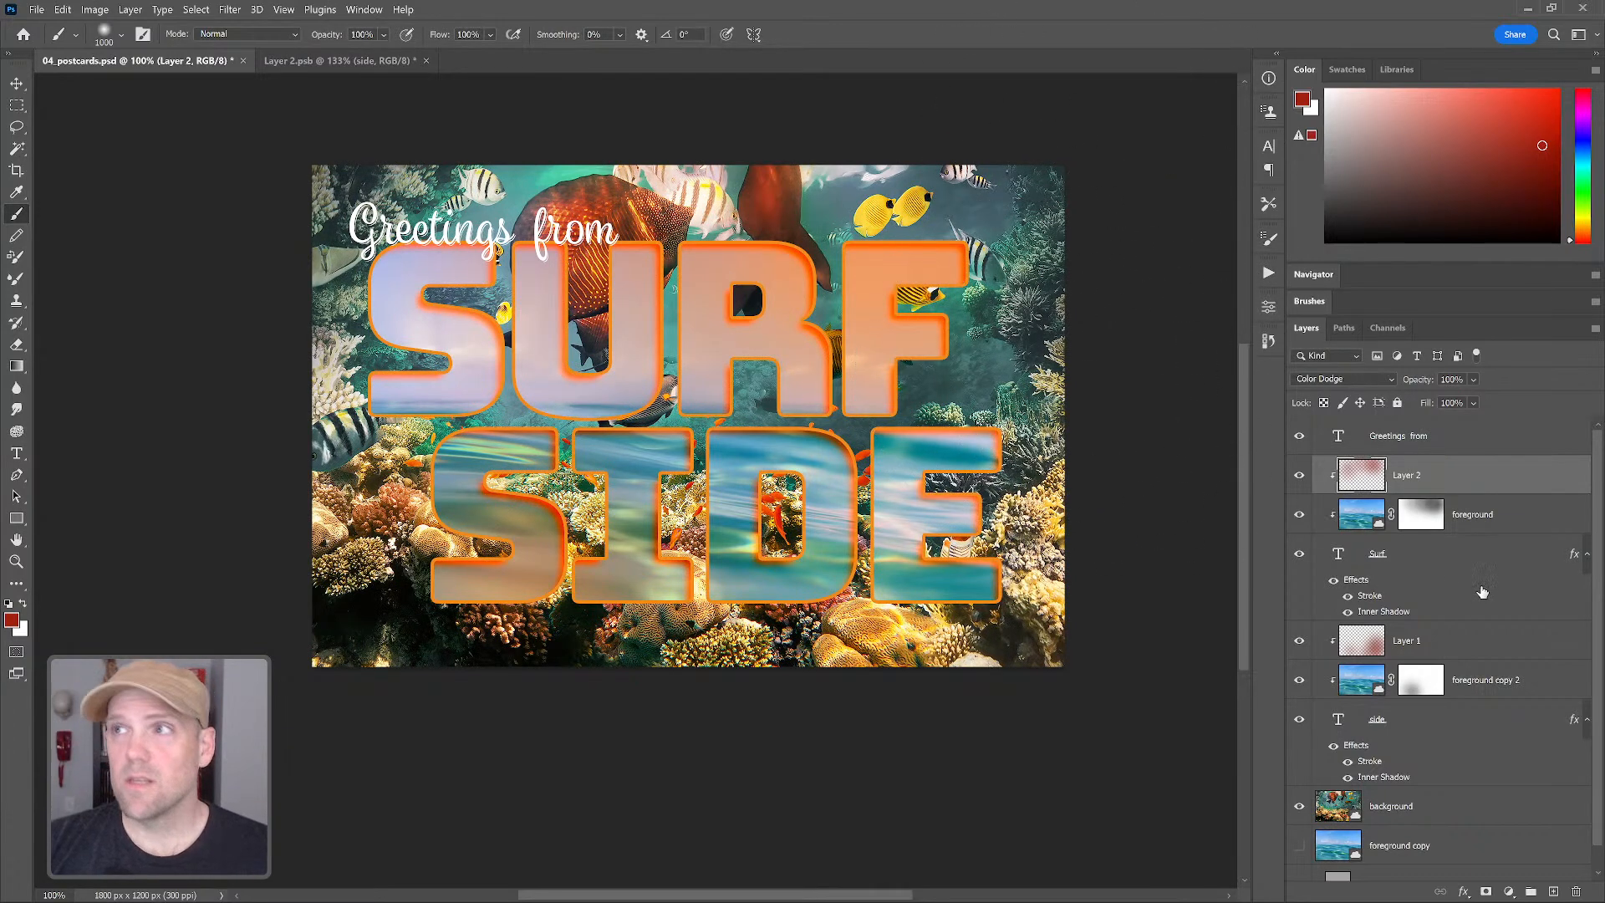
Try to convert the layers from Layer 2 through foreground copy 2 into one smart object
shift+click(1487, 685)
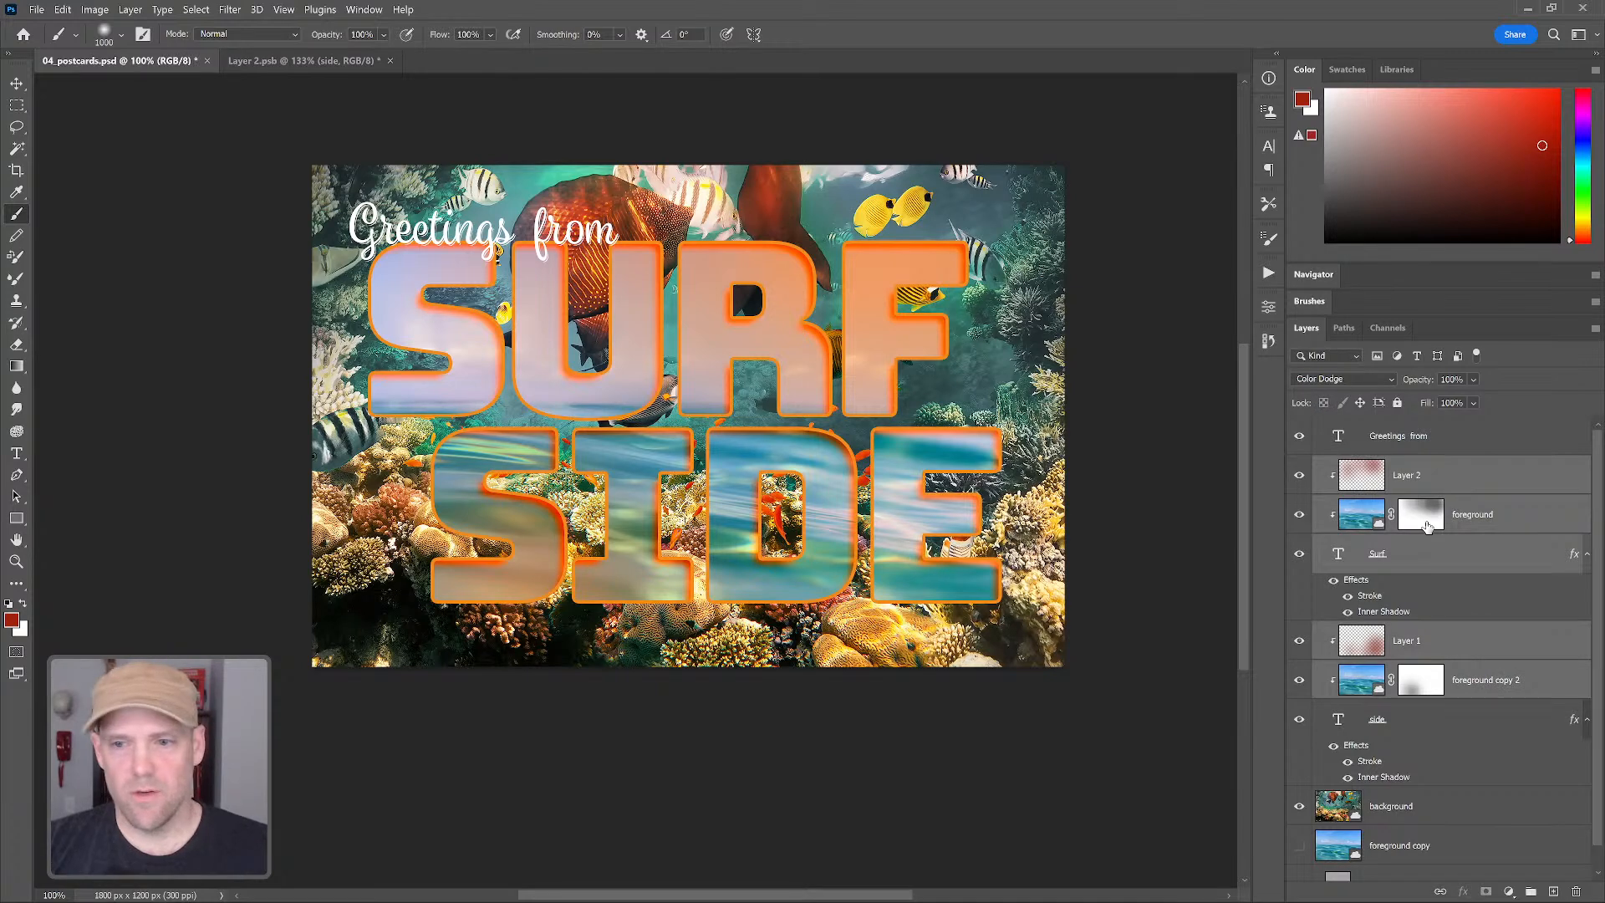
right_click(1469, 482)
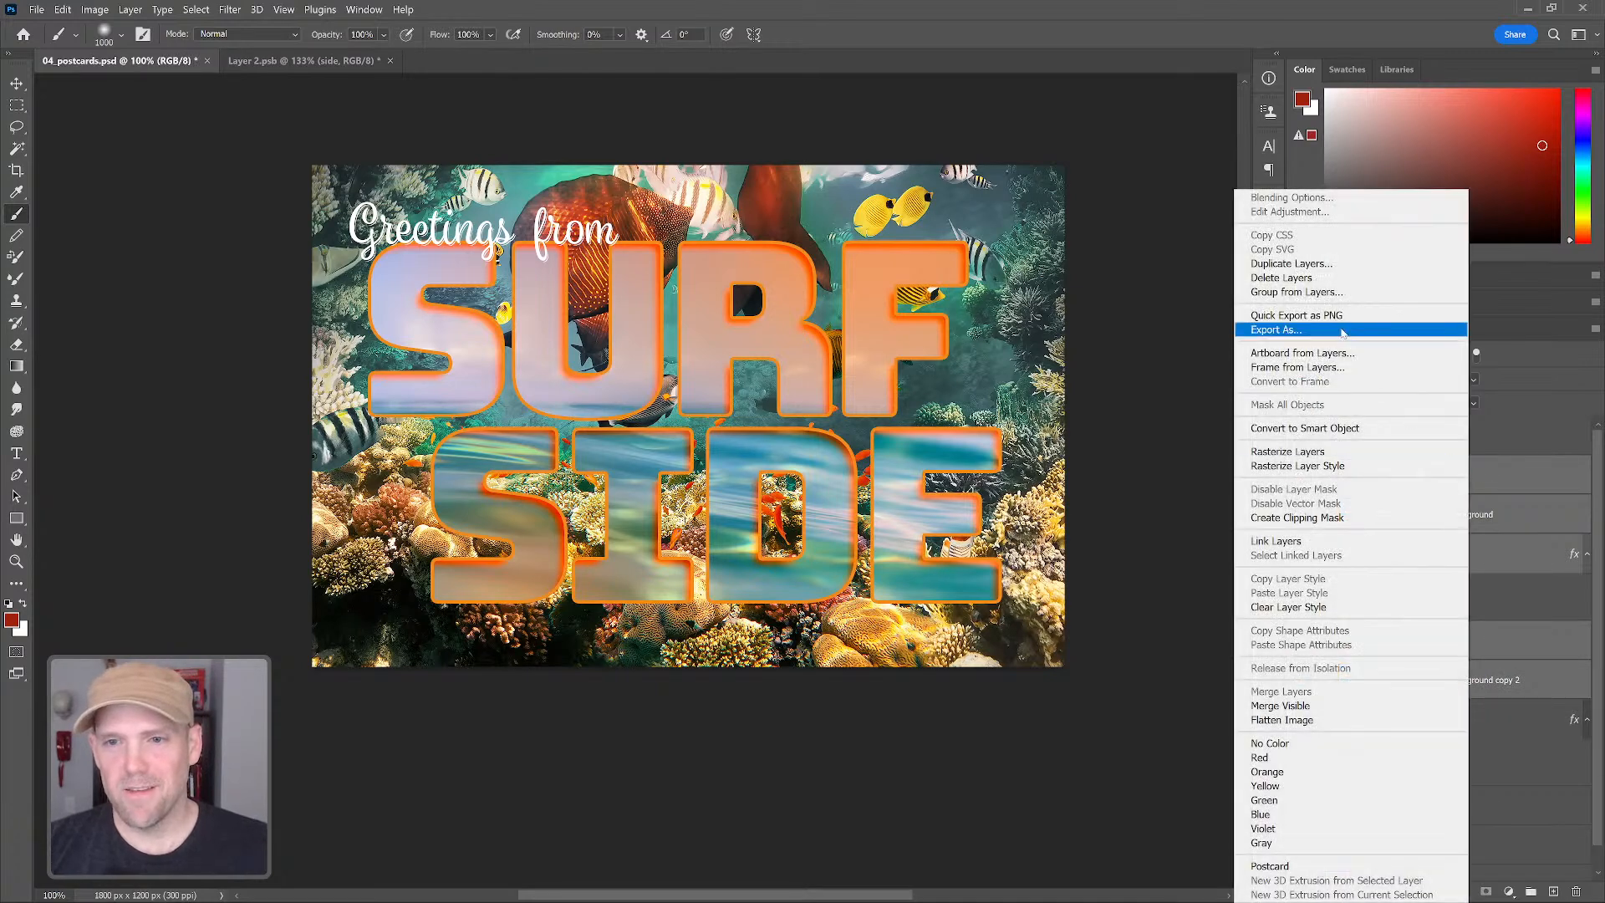
click(1326, 429)
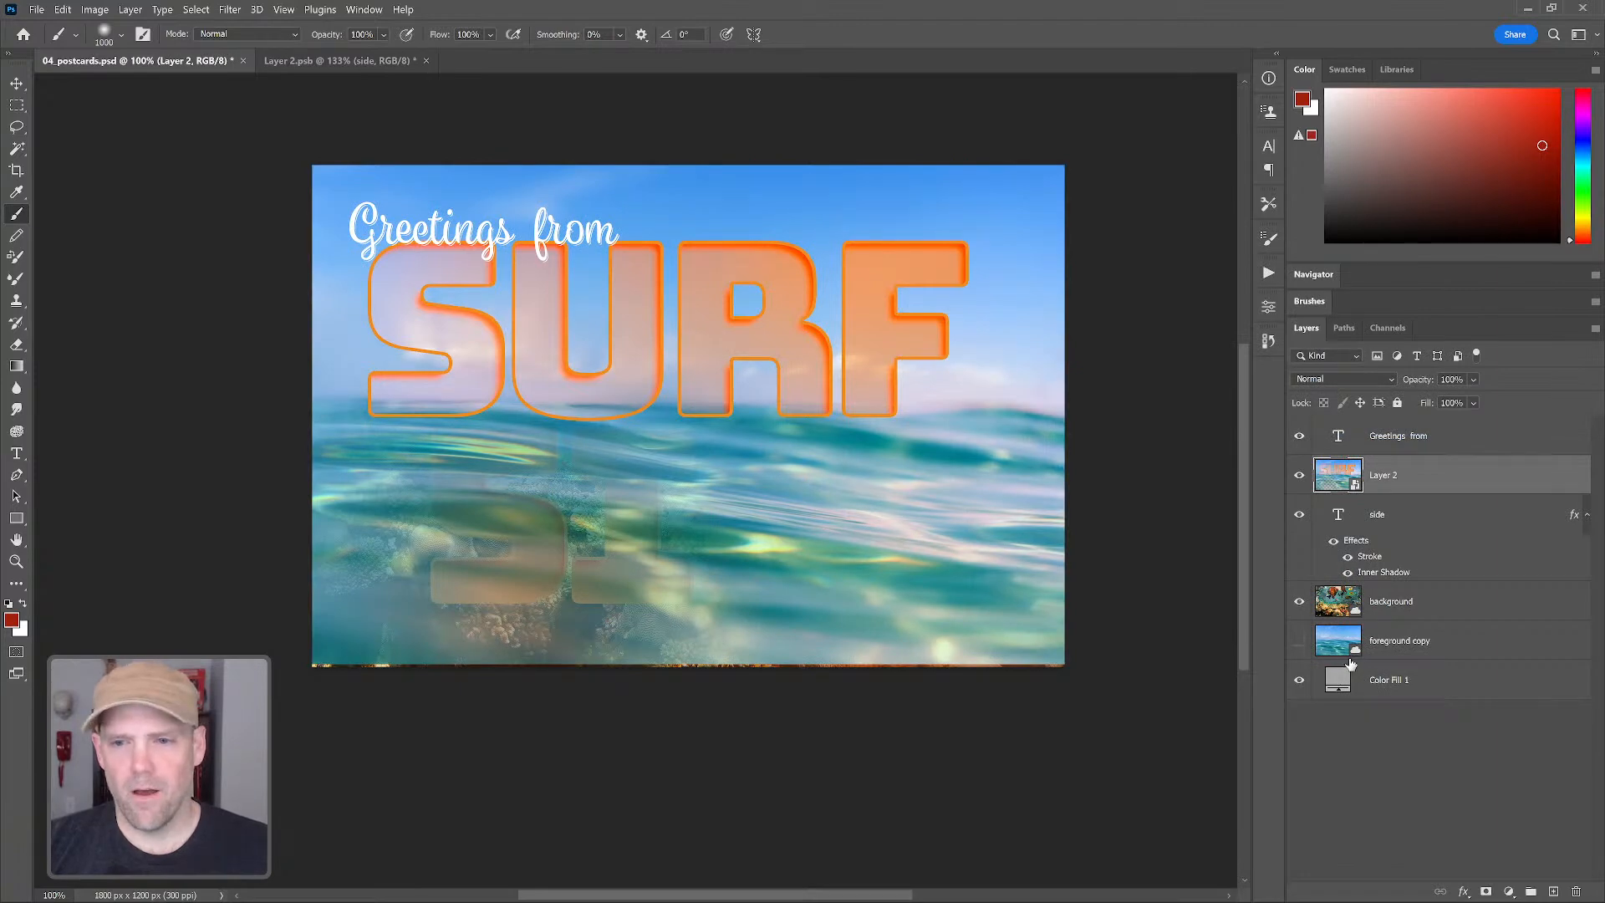
key(ctrl+z)
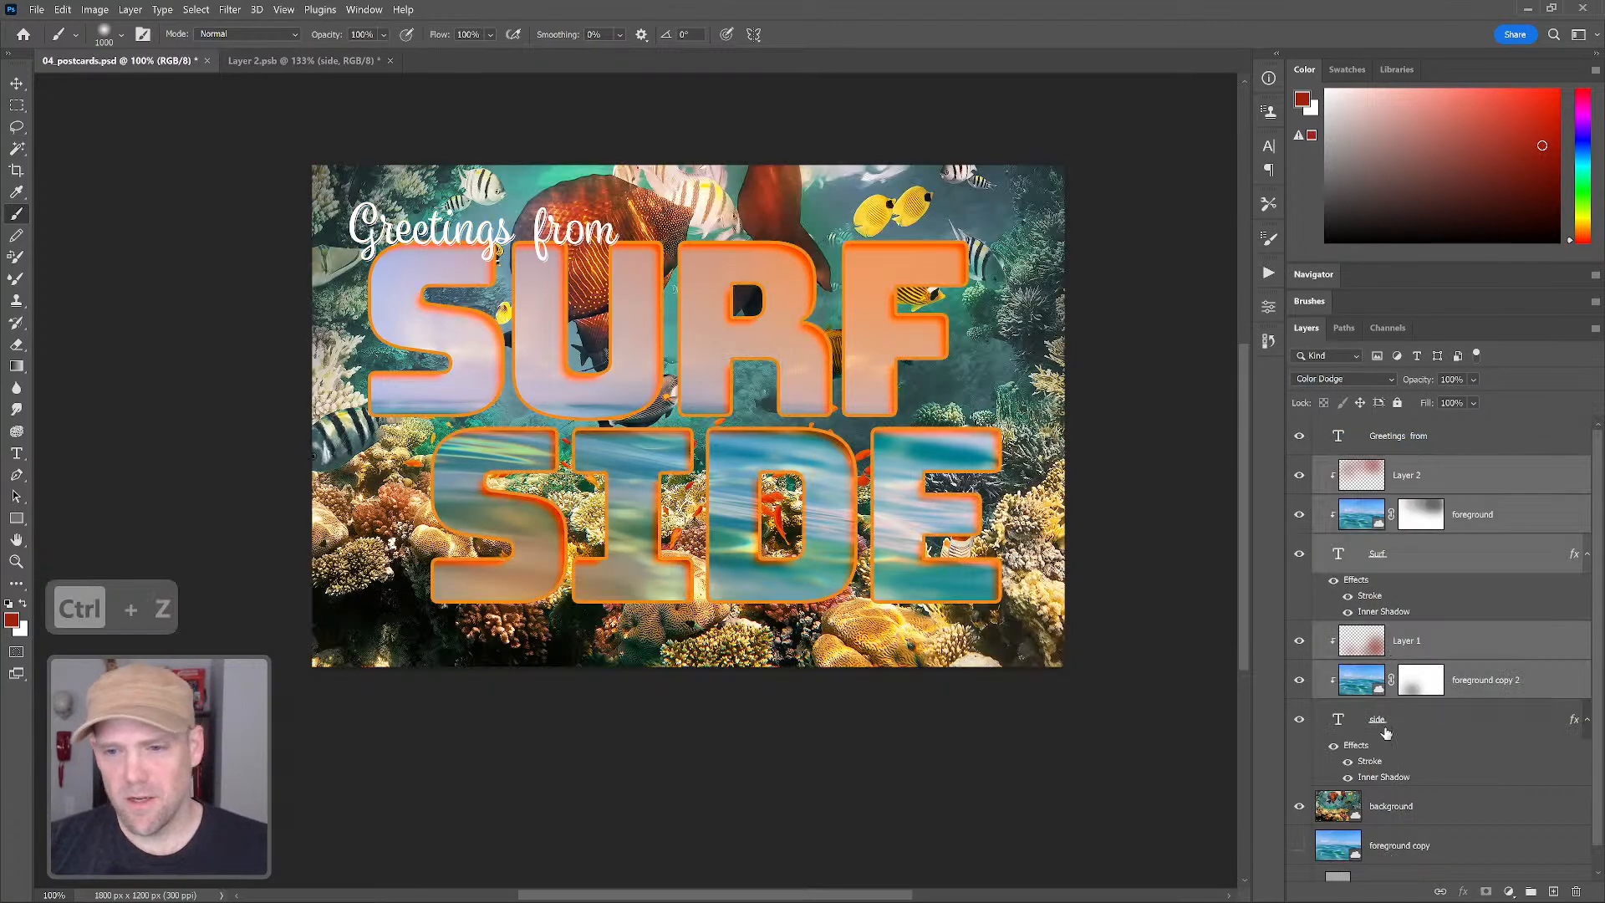
Add the side text to the layer selection and convert all the Surf Side lettering layers into one smart object
ctrl+click(1393, 730)
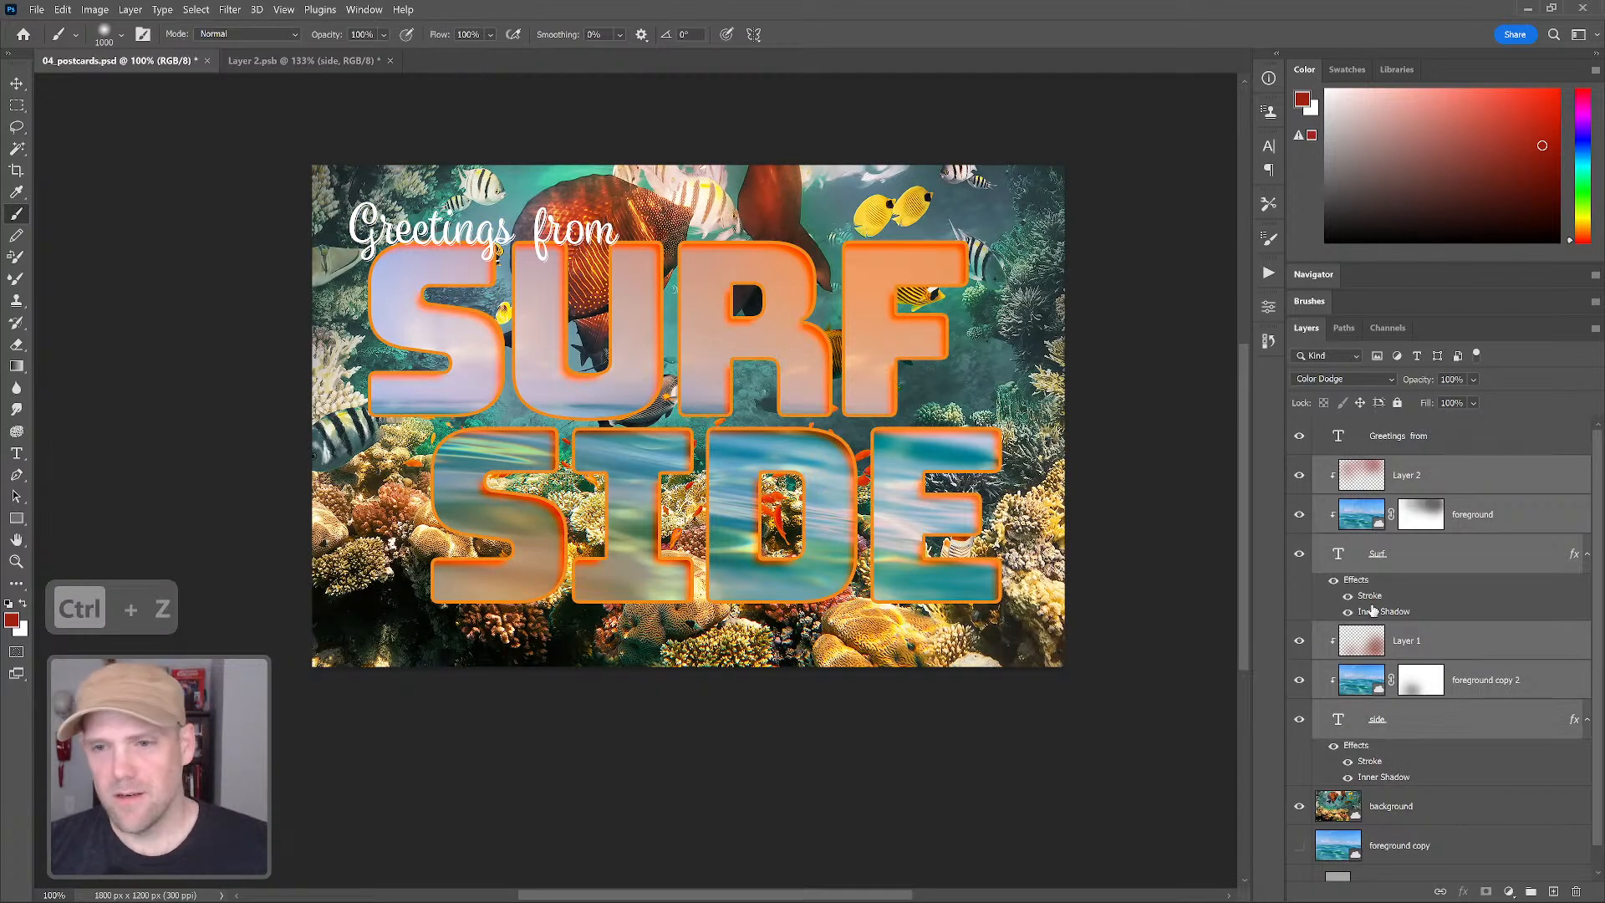
right_click(1480, 464)
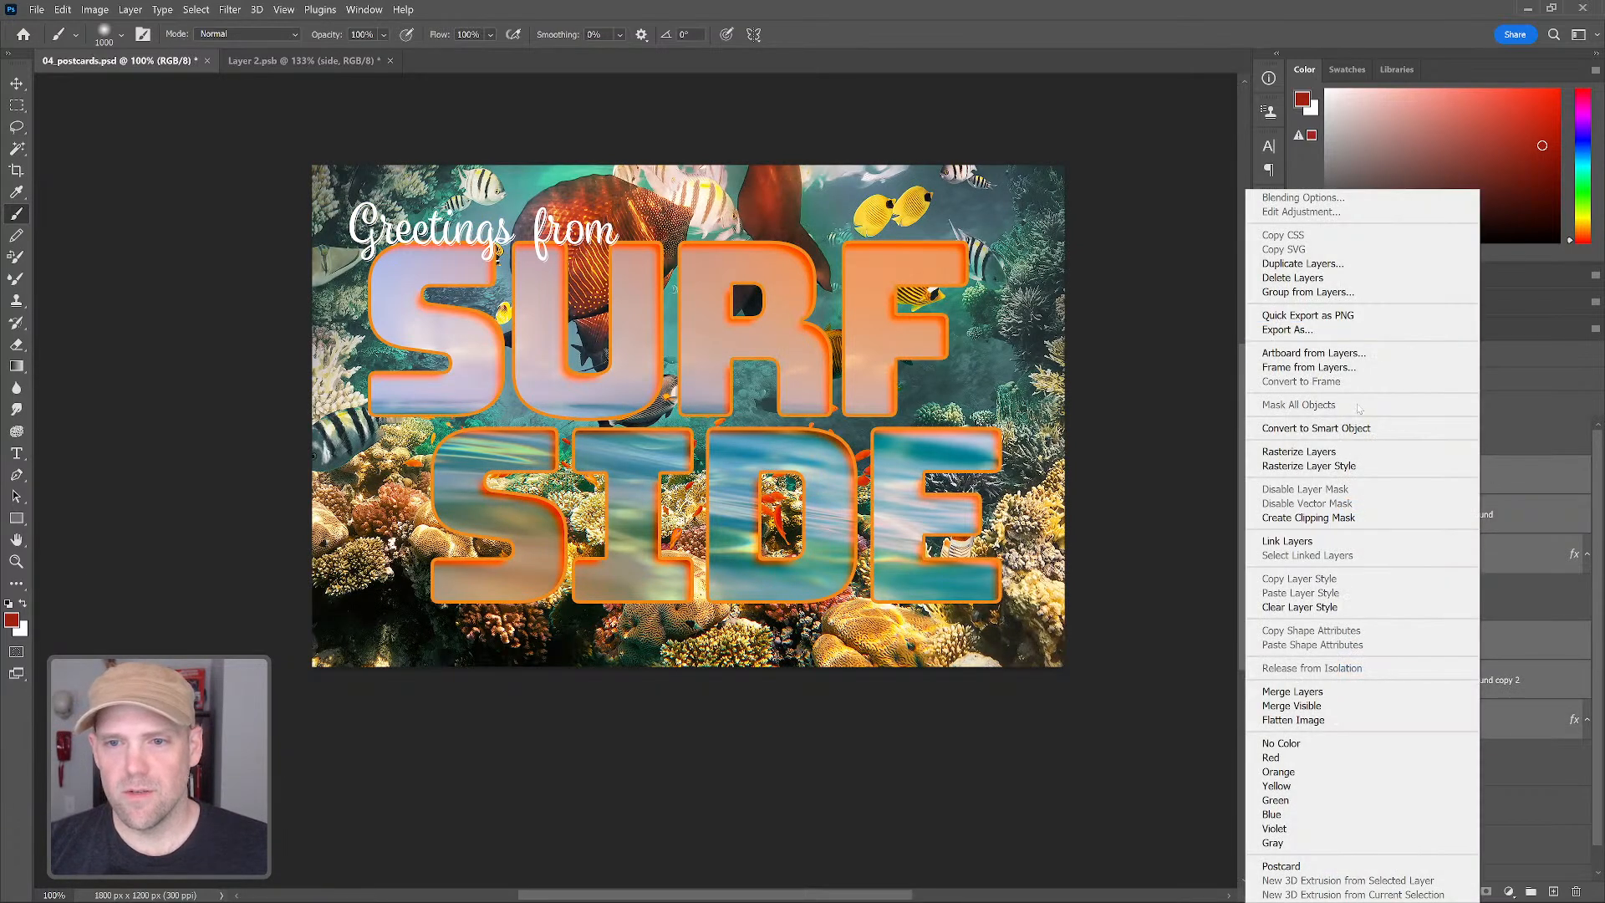
click(1371, 429)
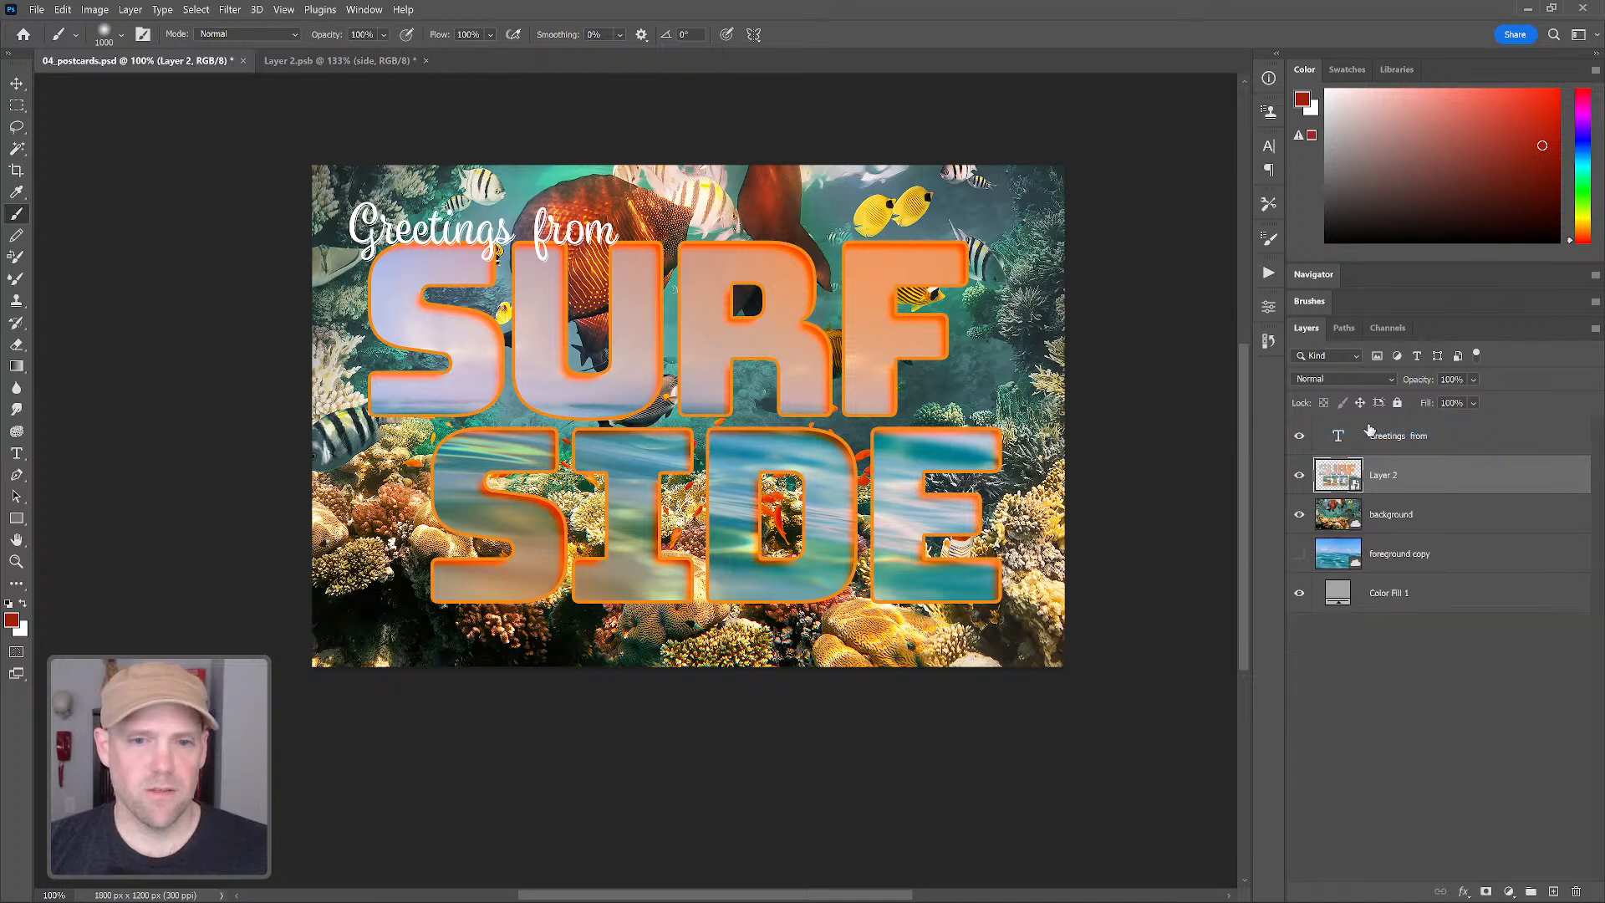
Toggle Layer 2's visibility, open its smart object contents while declining the disk-copy update, and close Layer 2.psb with its changes saved
click(1299, 477)
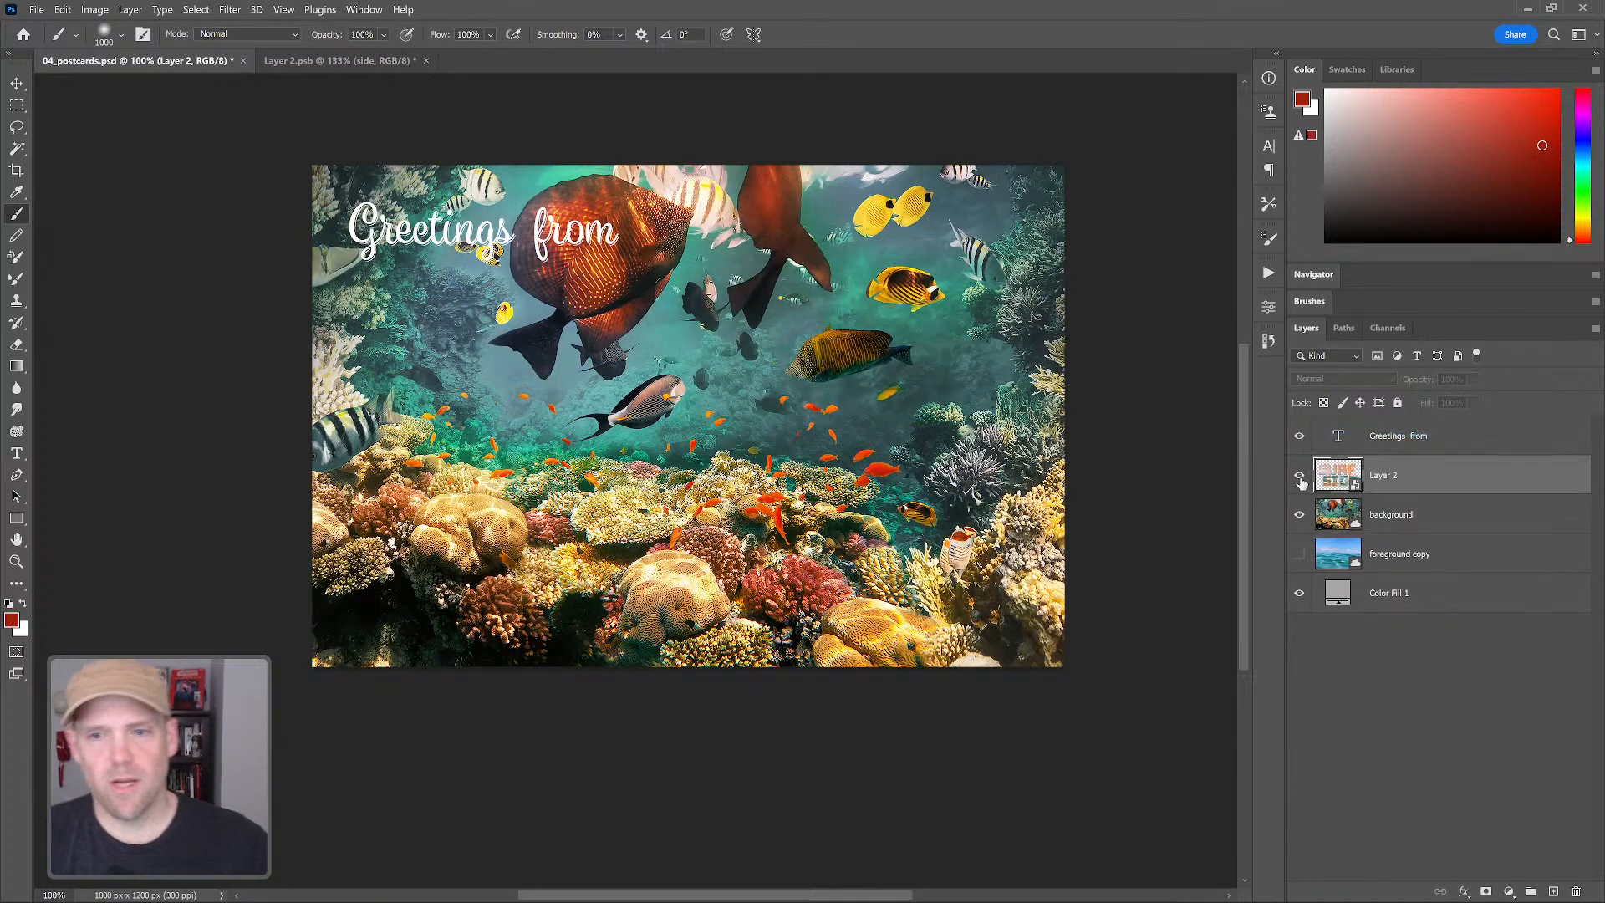
click(1300, 478)
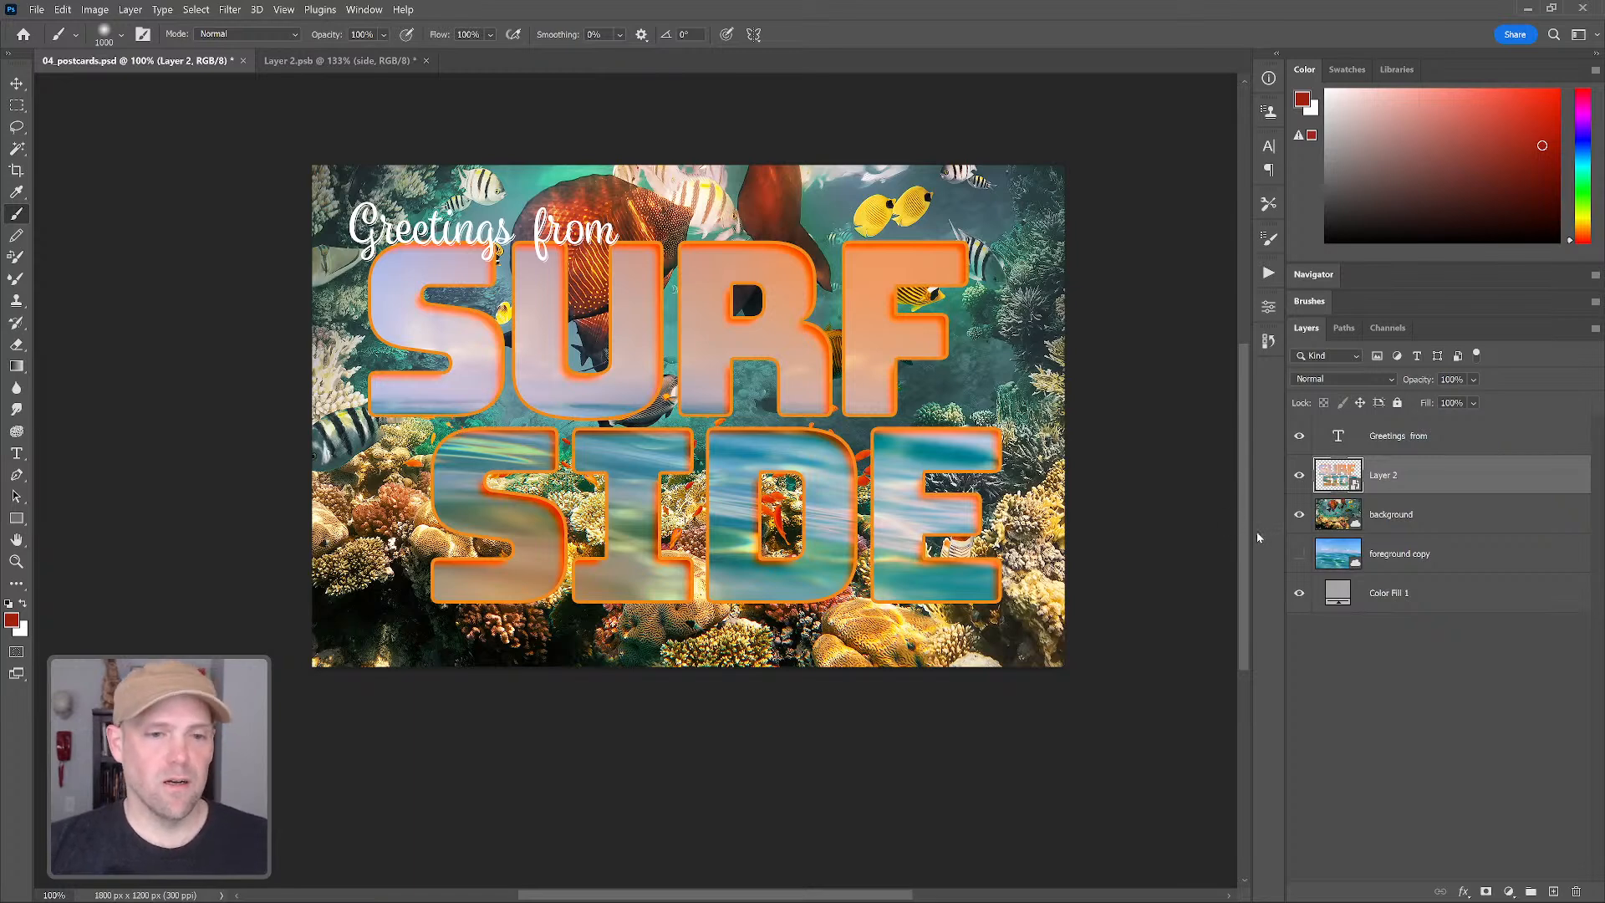
double_click(1340, 481)
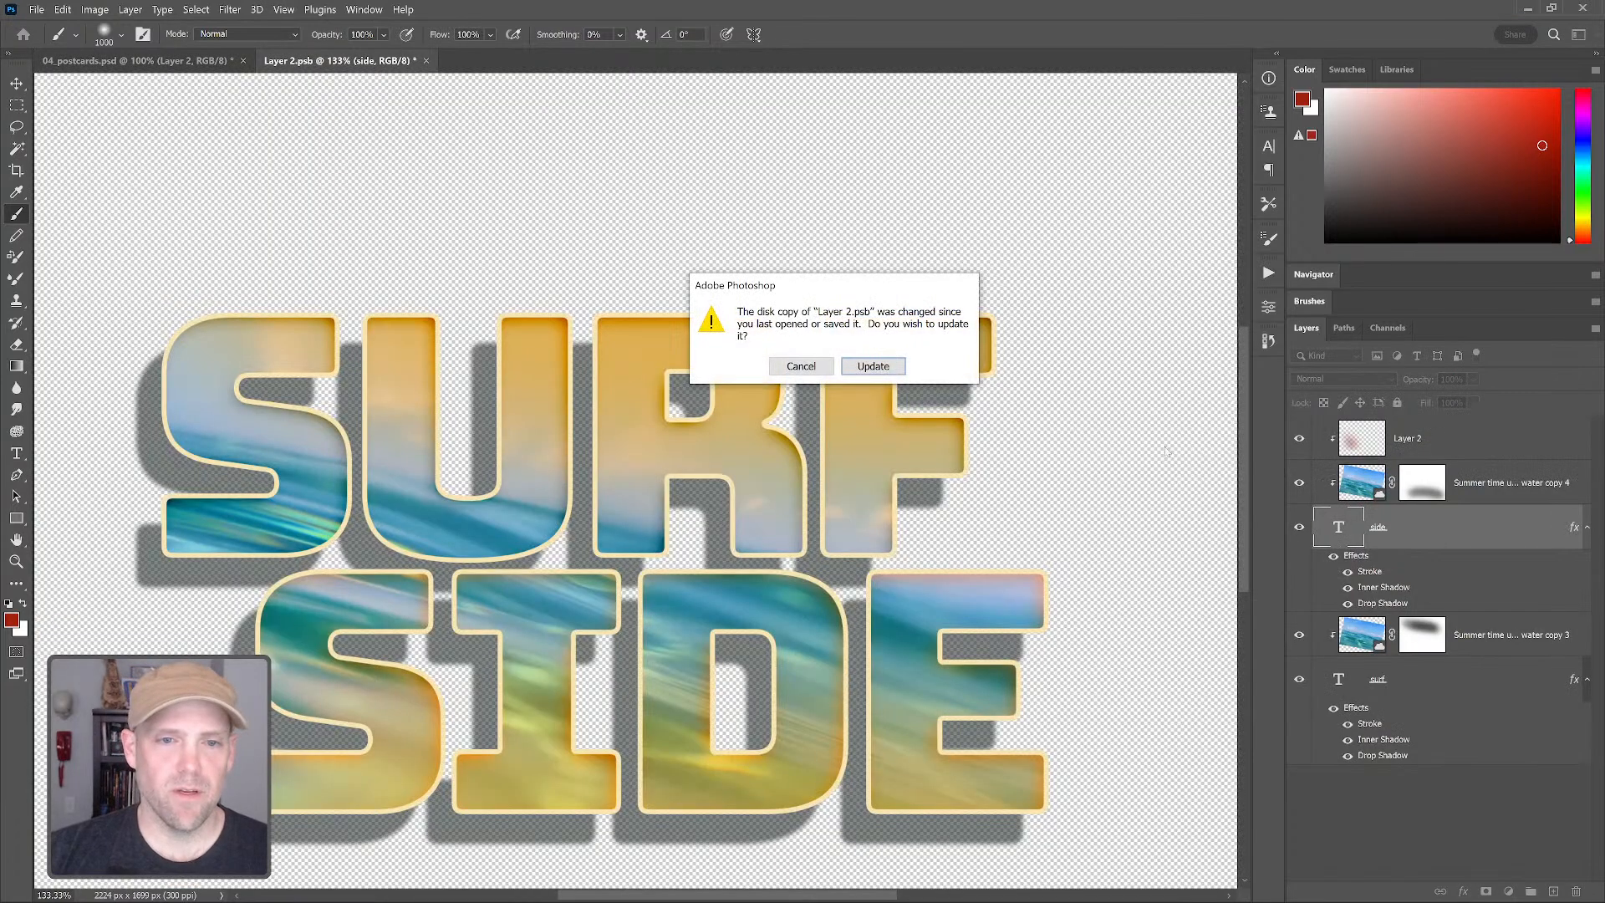
click(800, 366)
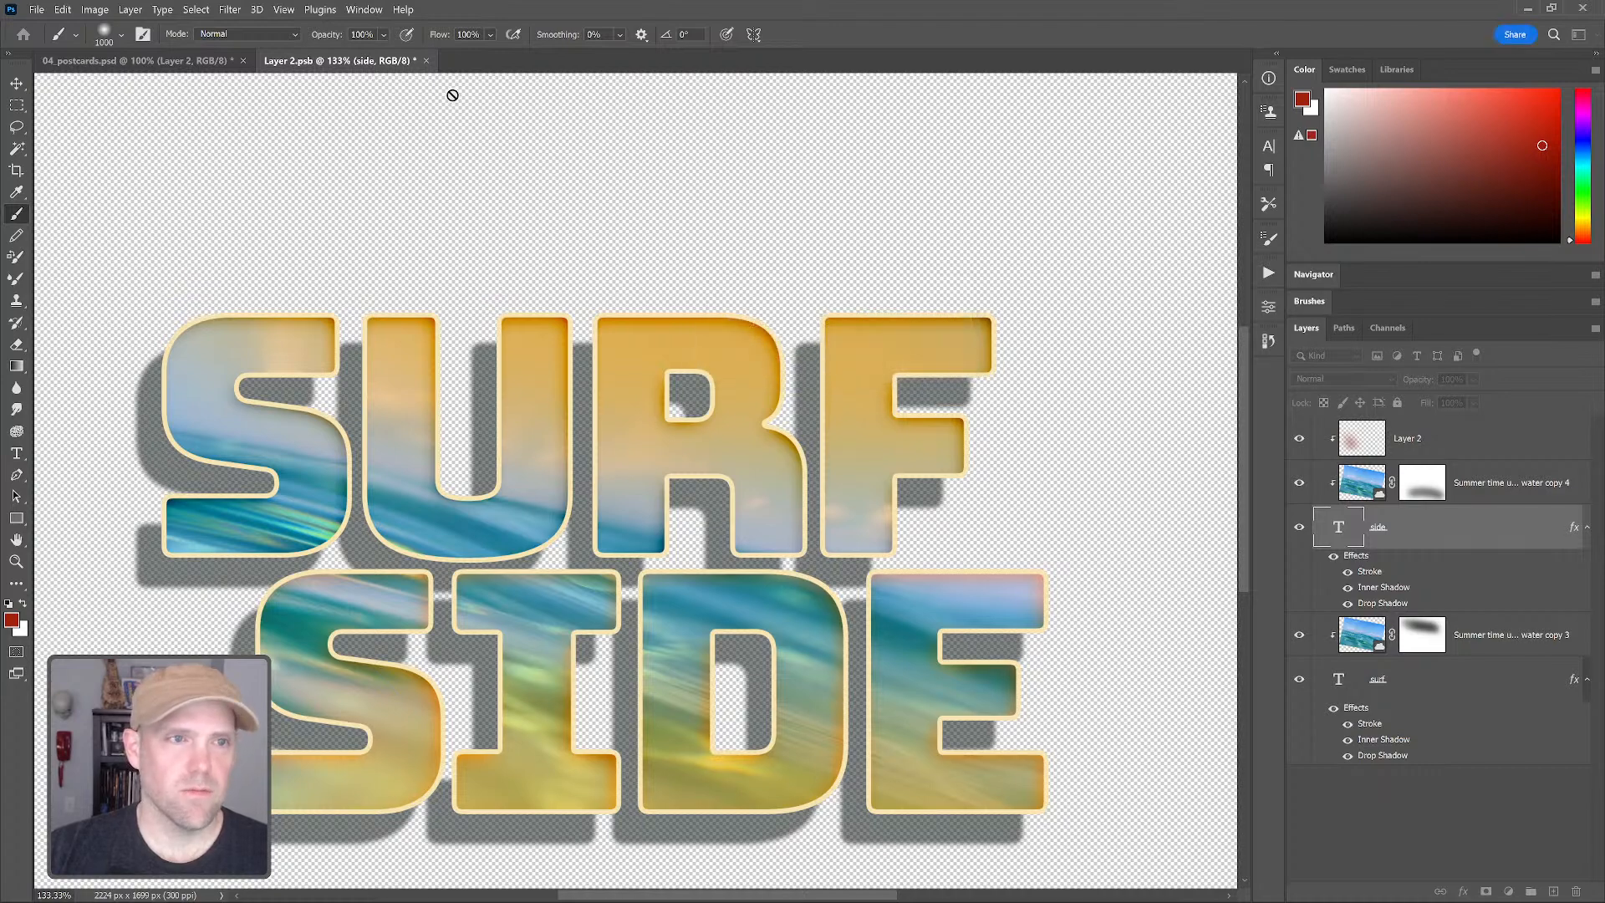
click(426, 62)
click(771, 358)
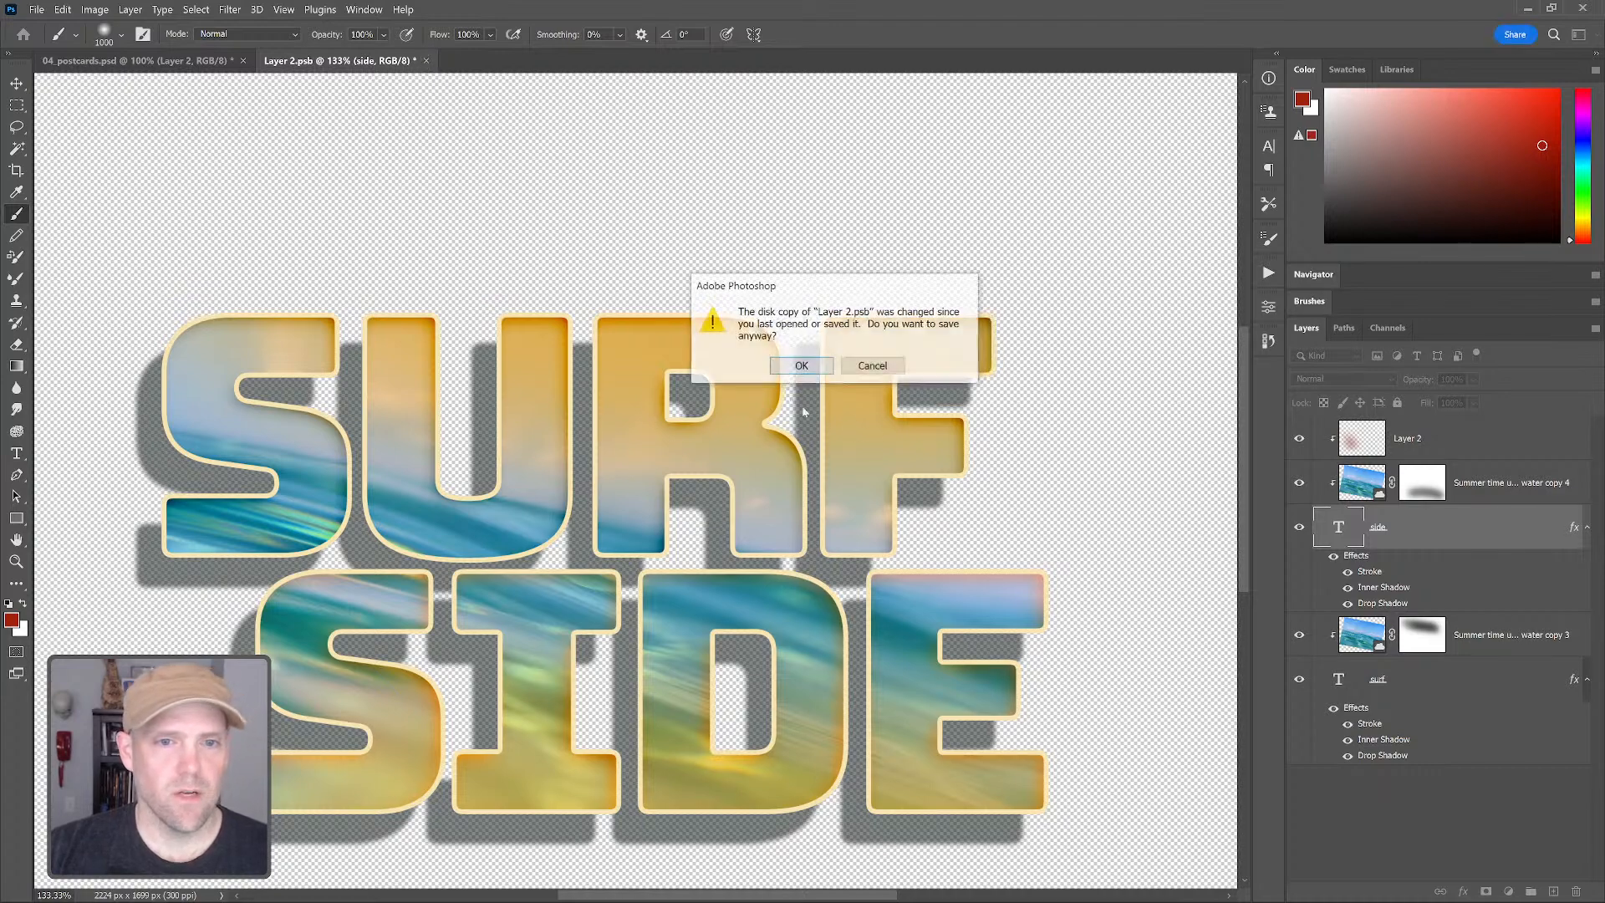
click(801, 367)
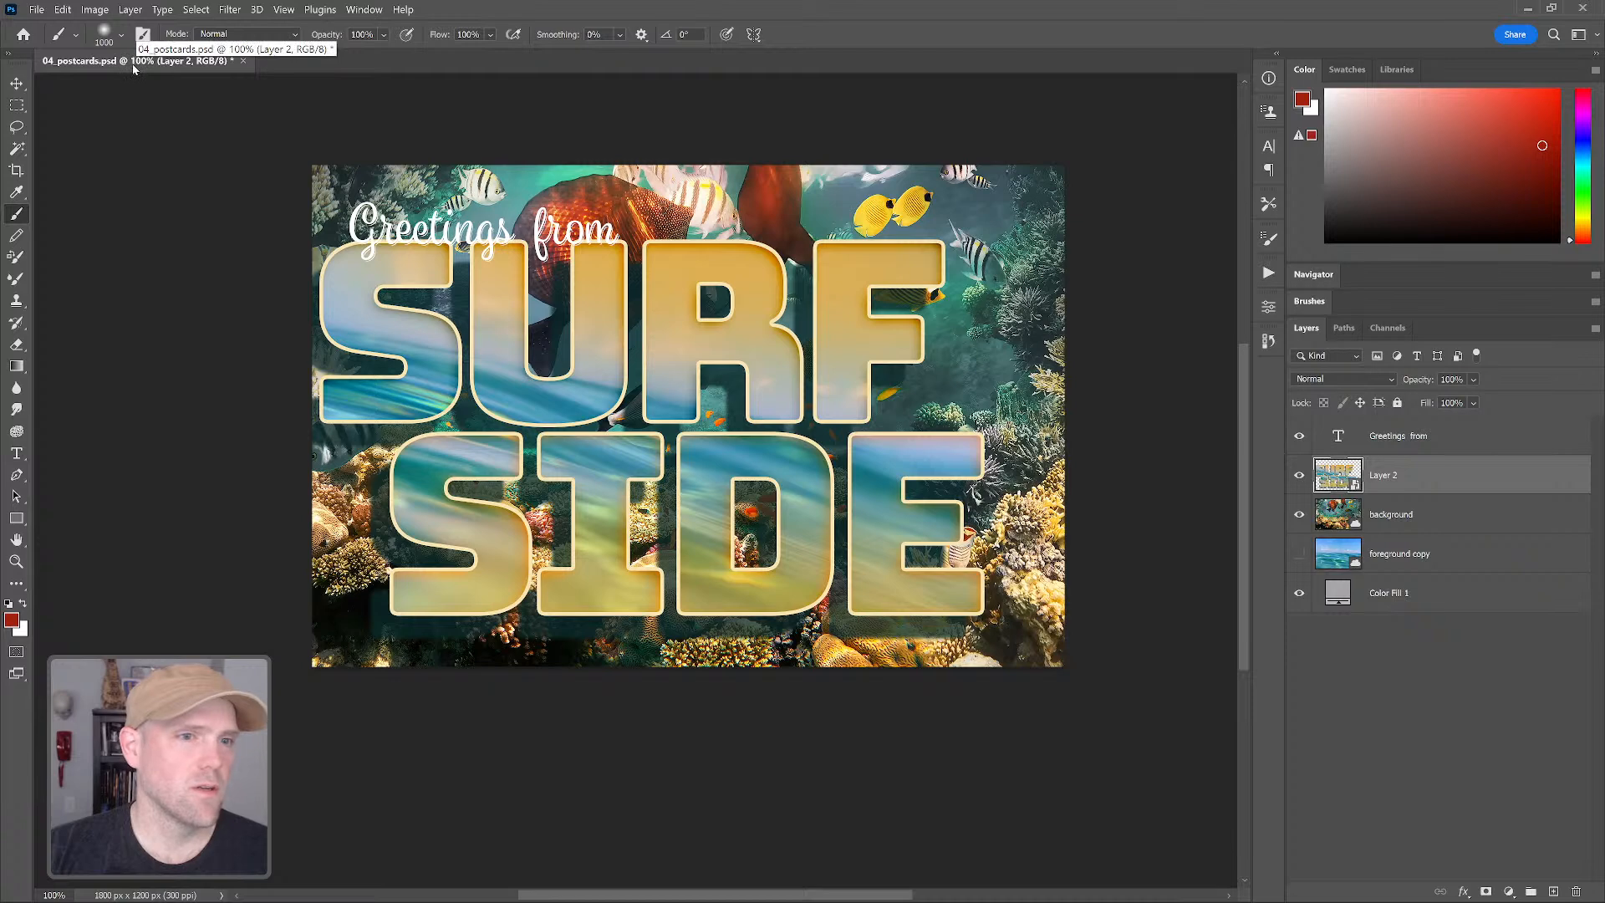
Open the Layer 2 smart object contents and turn off the drop shadows on the surf and side text layers
double_click(1338, 475)
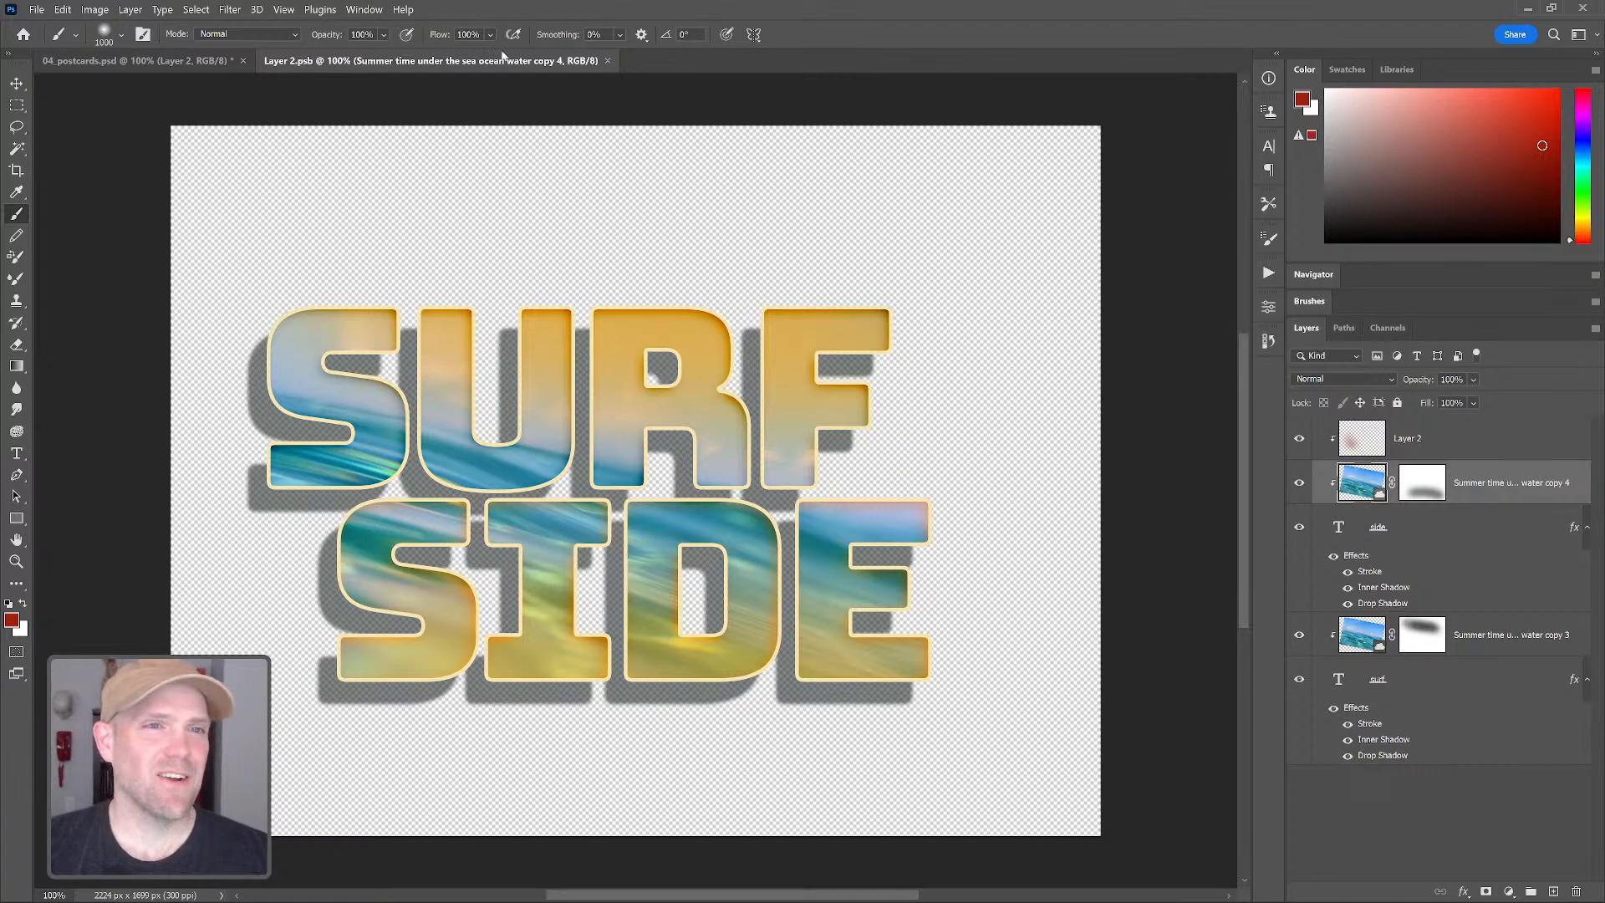
click(96, 64)
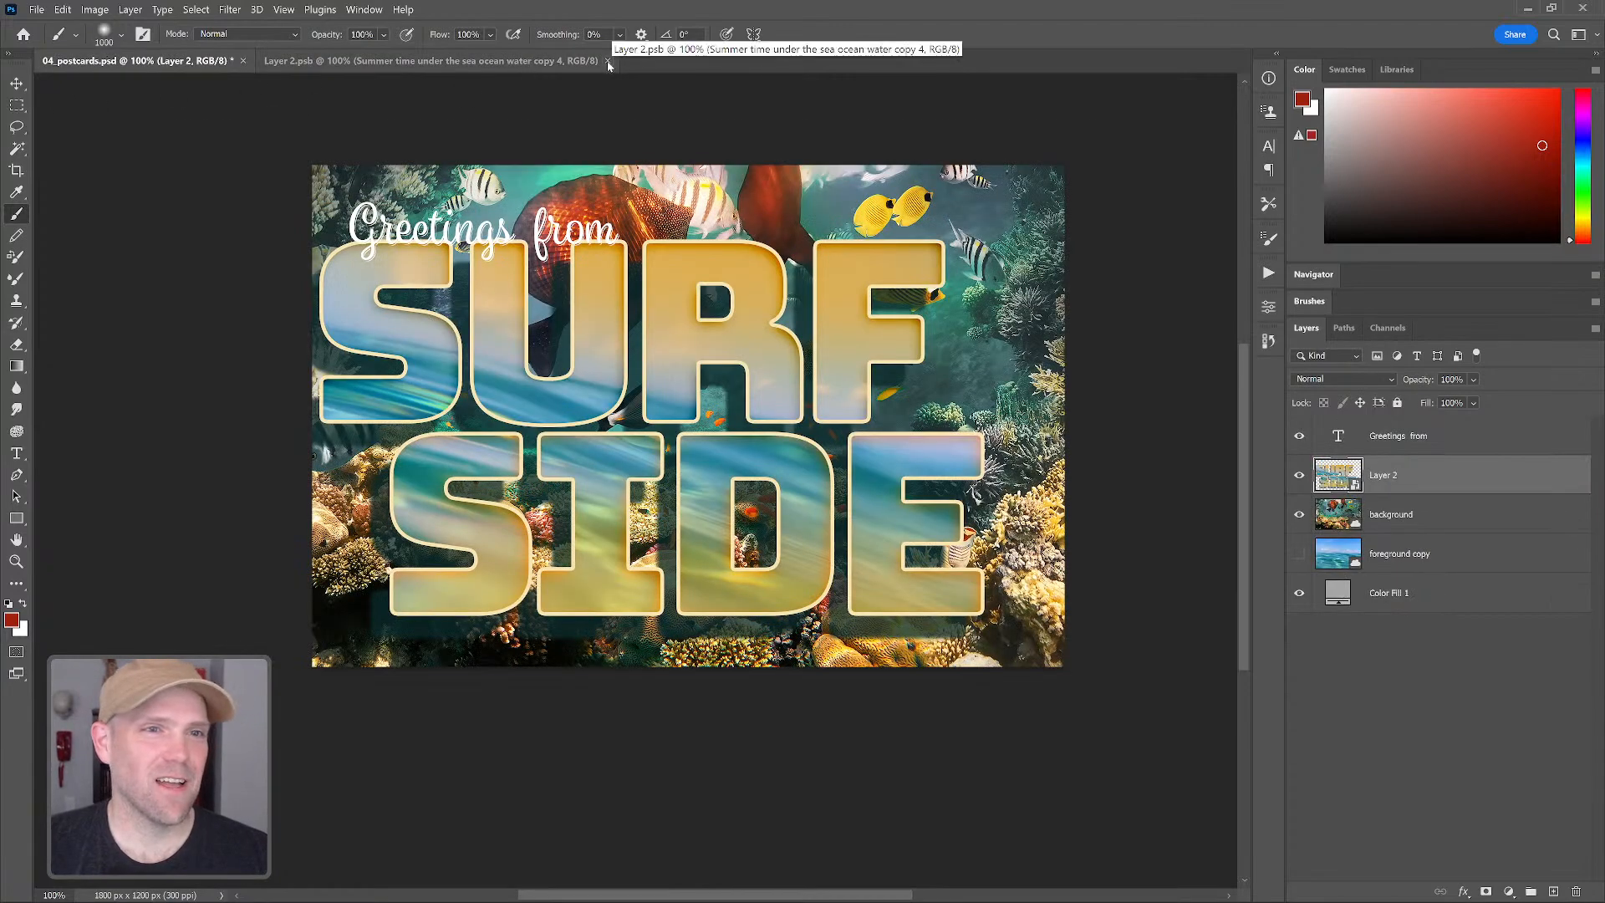
click(1394, 637)
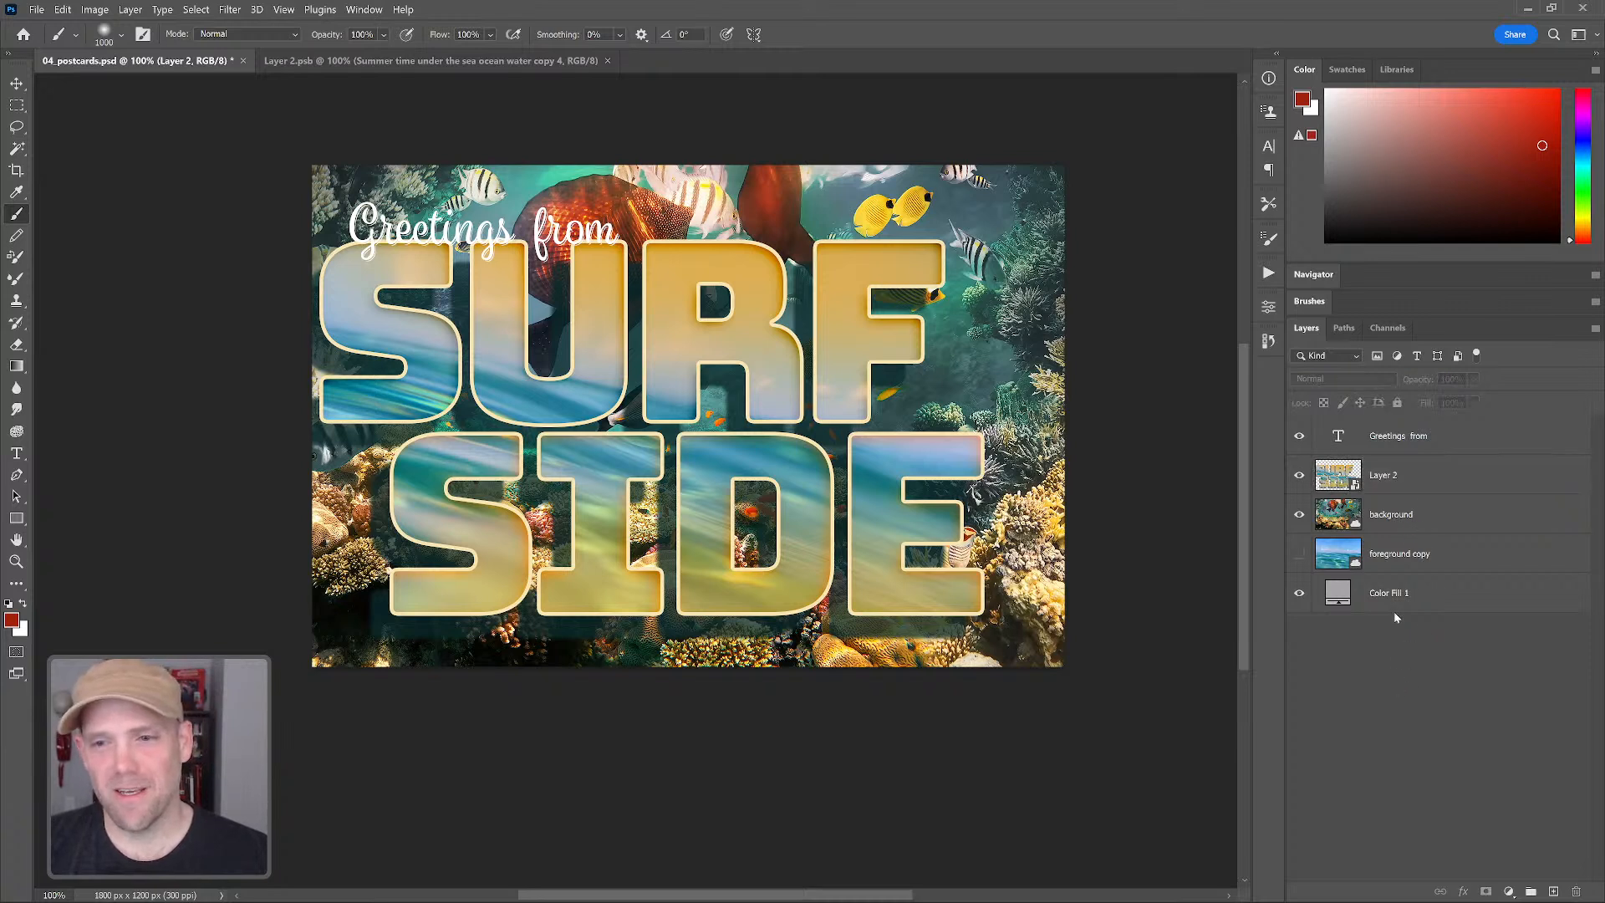
click(1350, 477)
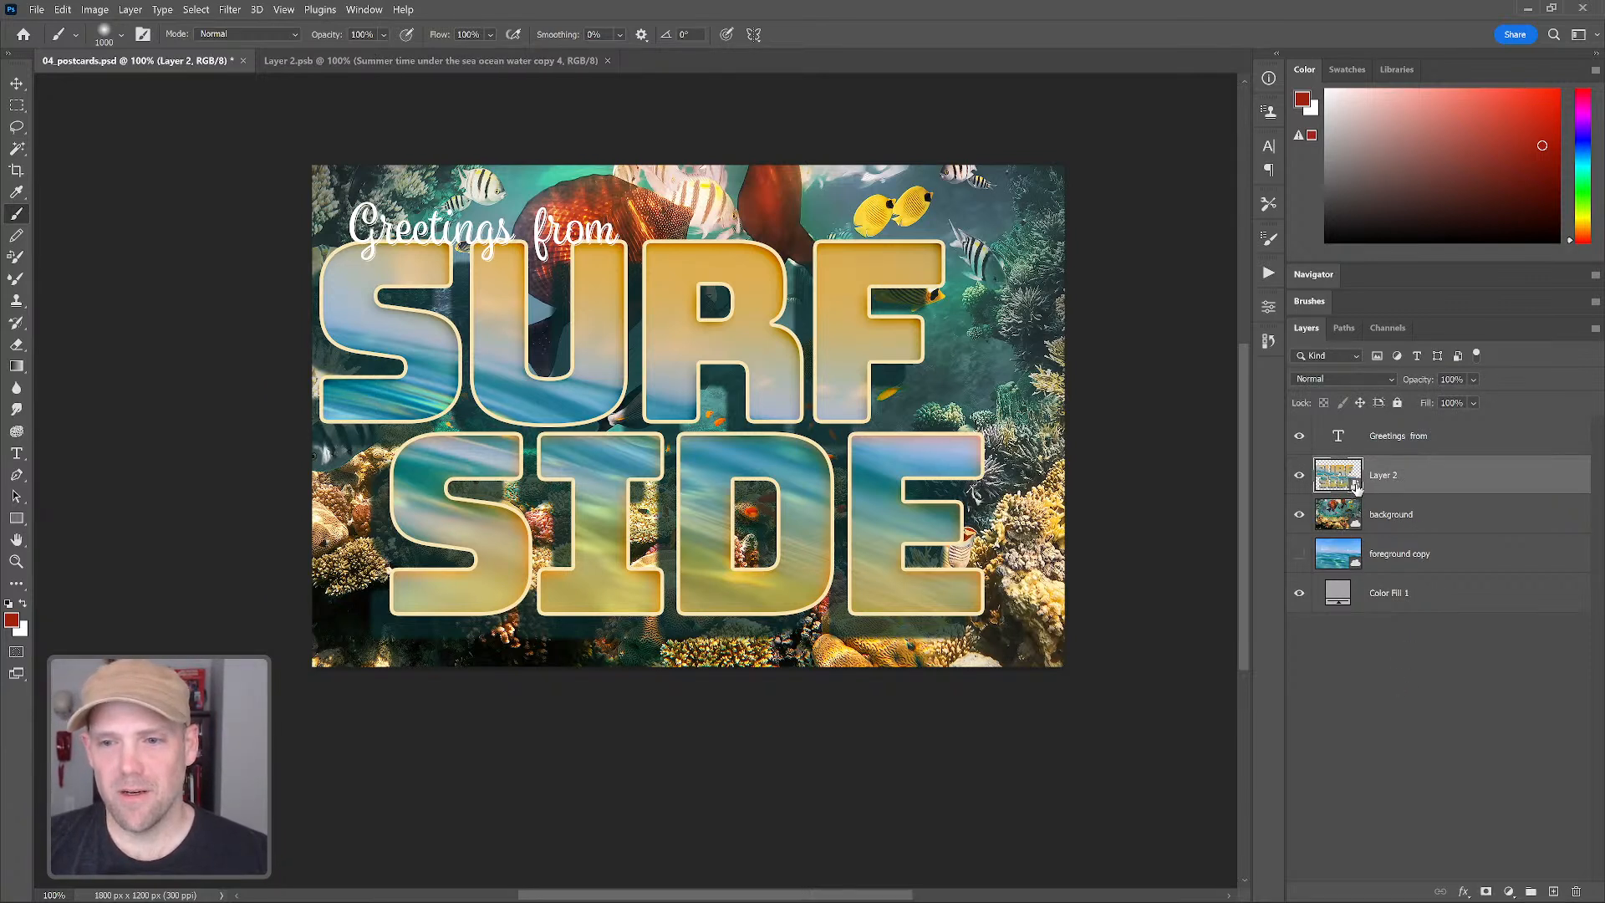
double_click(1341, 475)
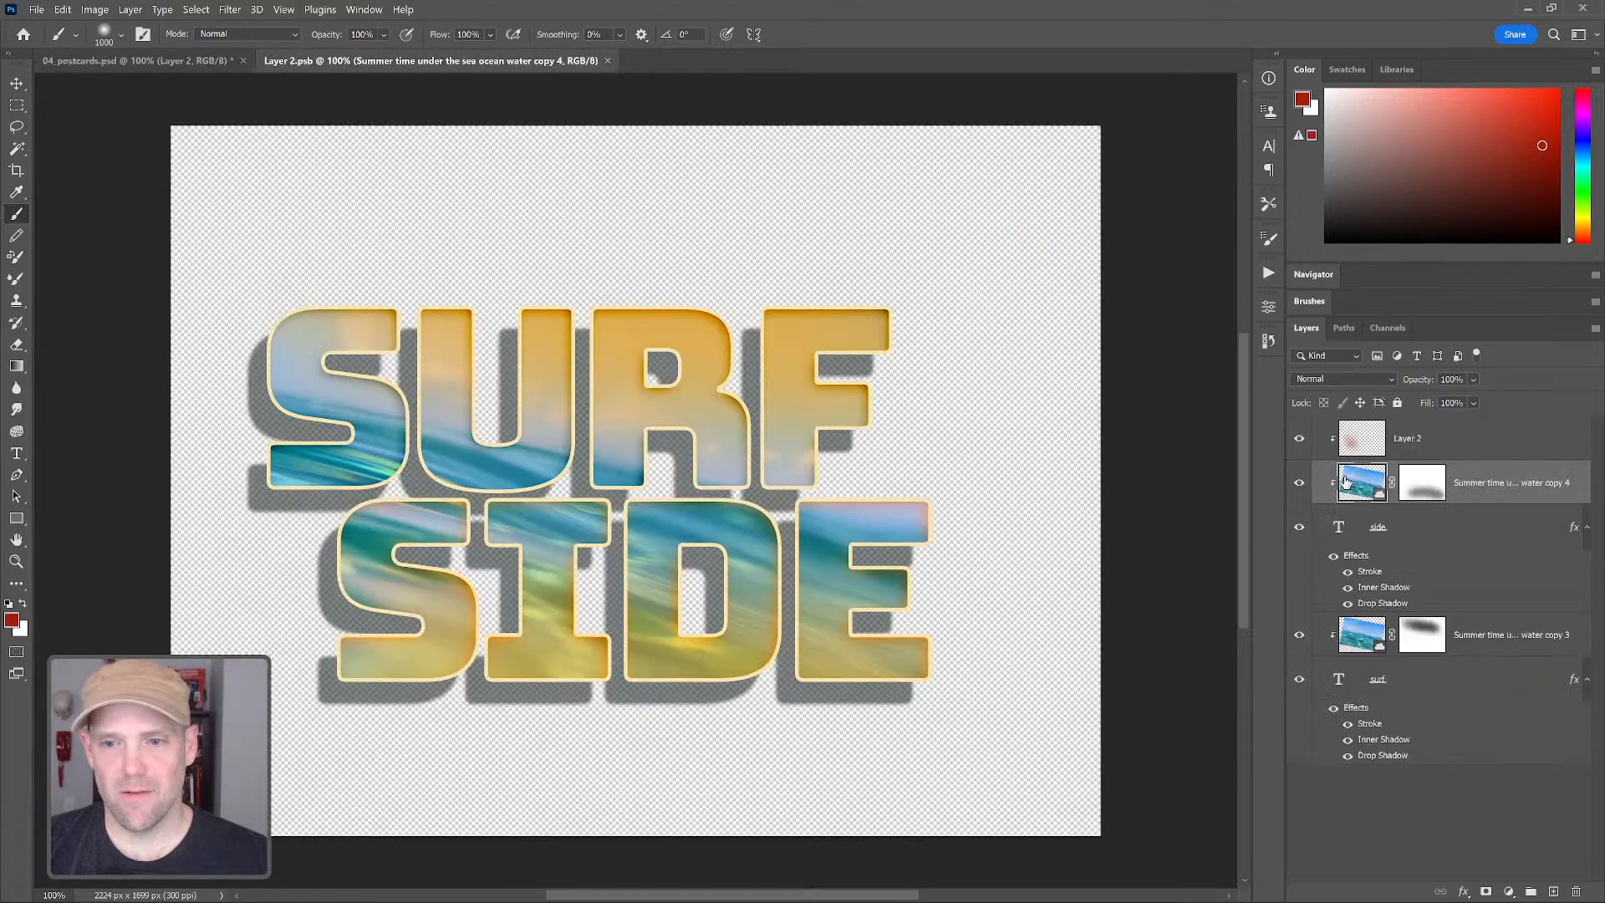
click(1347, 755)
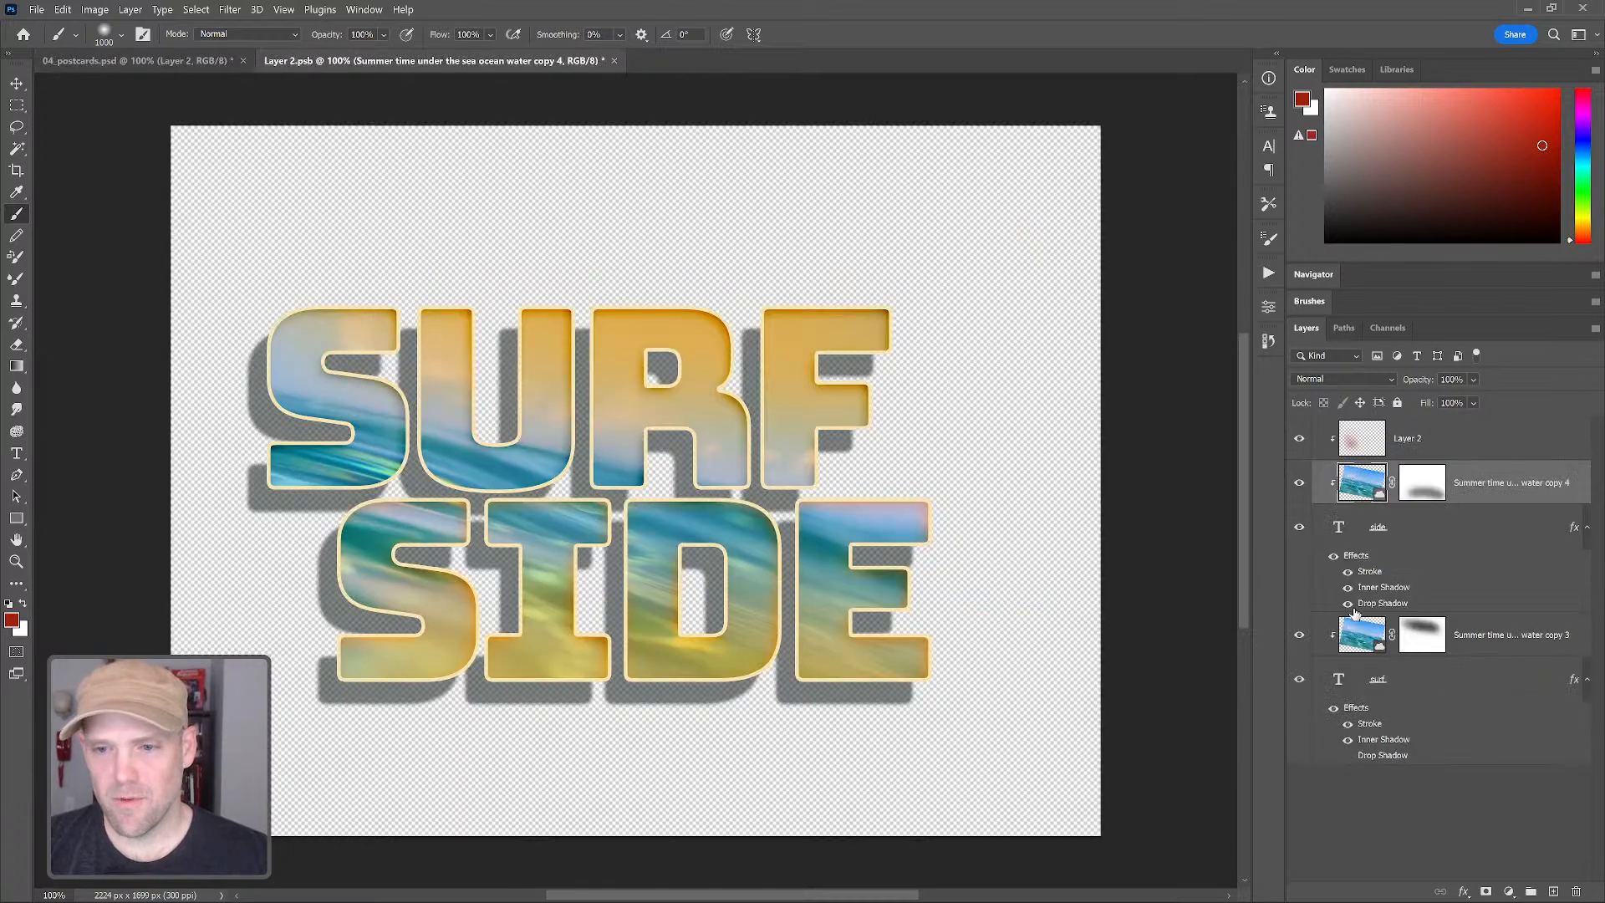
click(1348, 603)
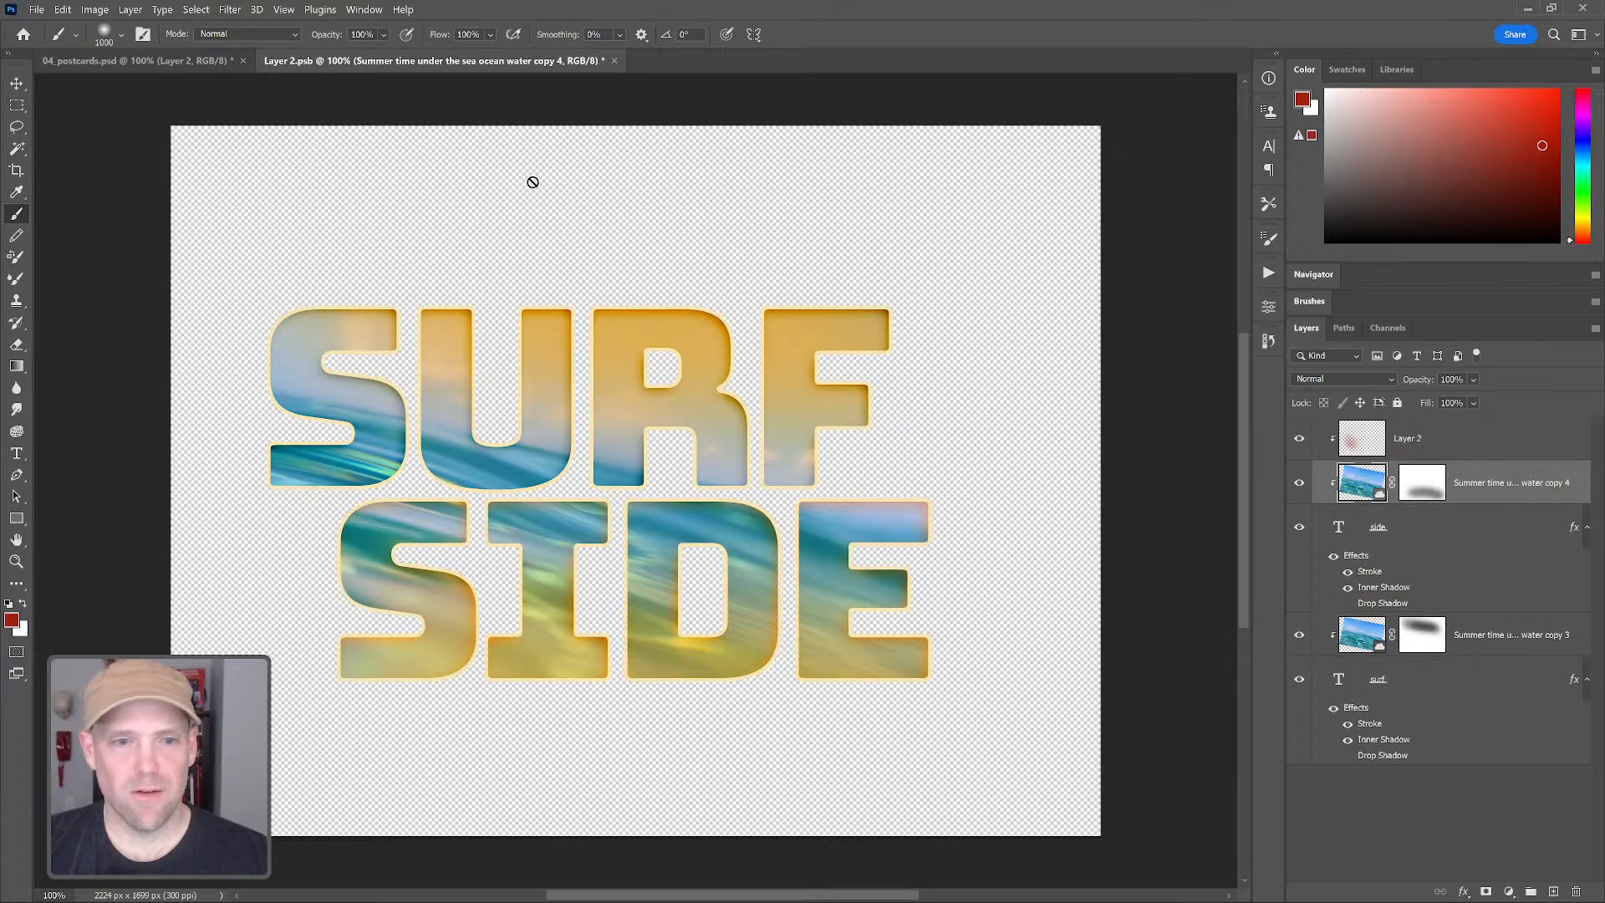
Return to 04_postcards.psd and move the Layer 2 Surf Side lettering slightly to the right on the postcard
click(141, 64)
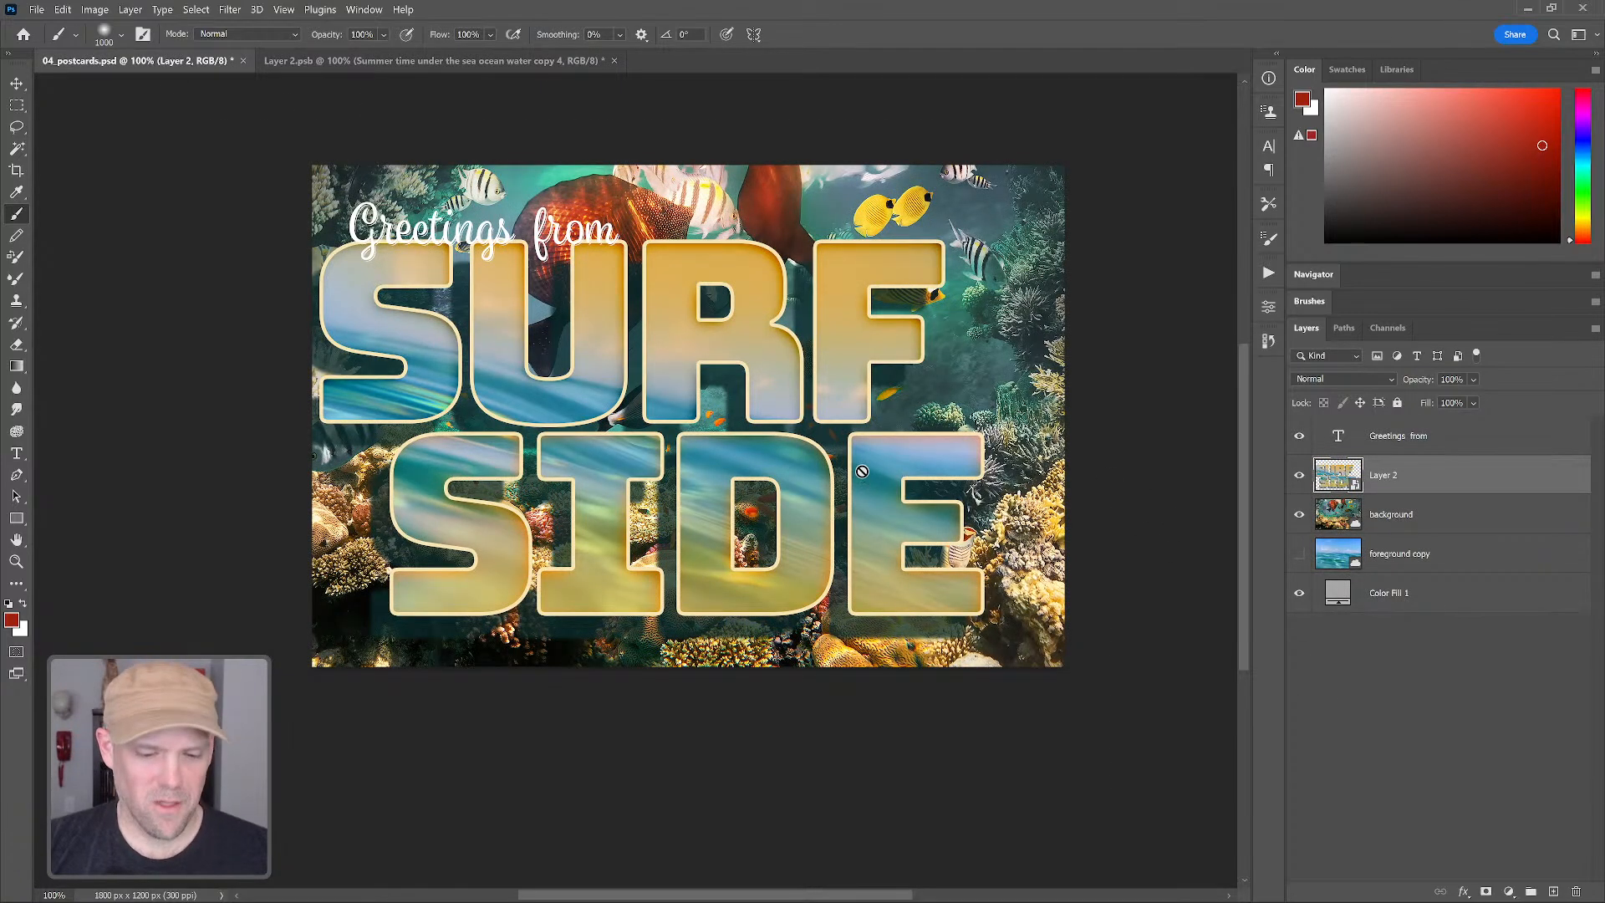
key(v)
key(c)
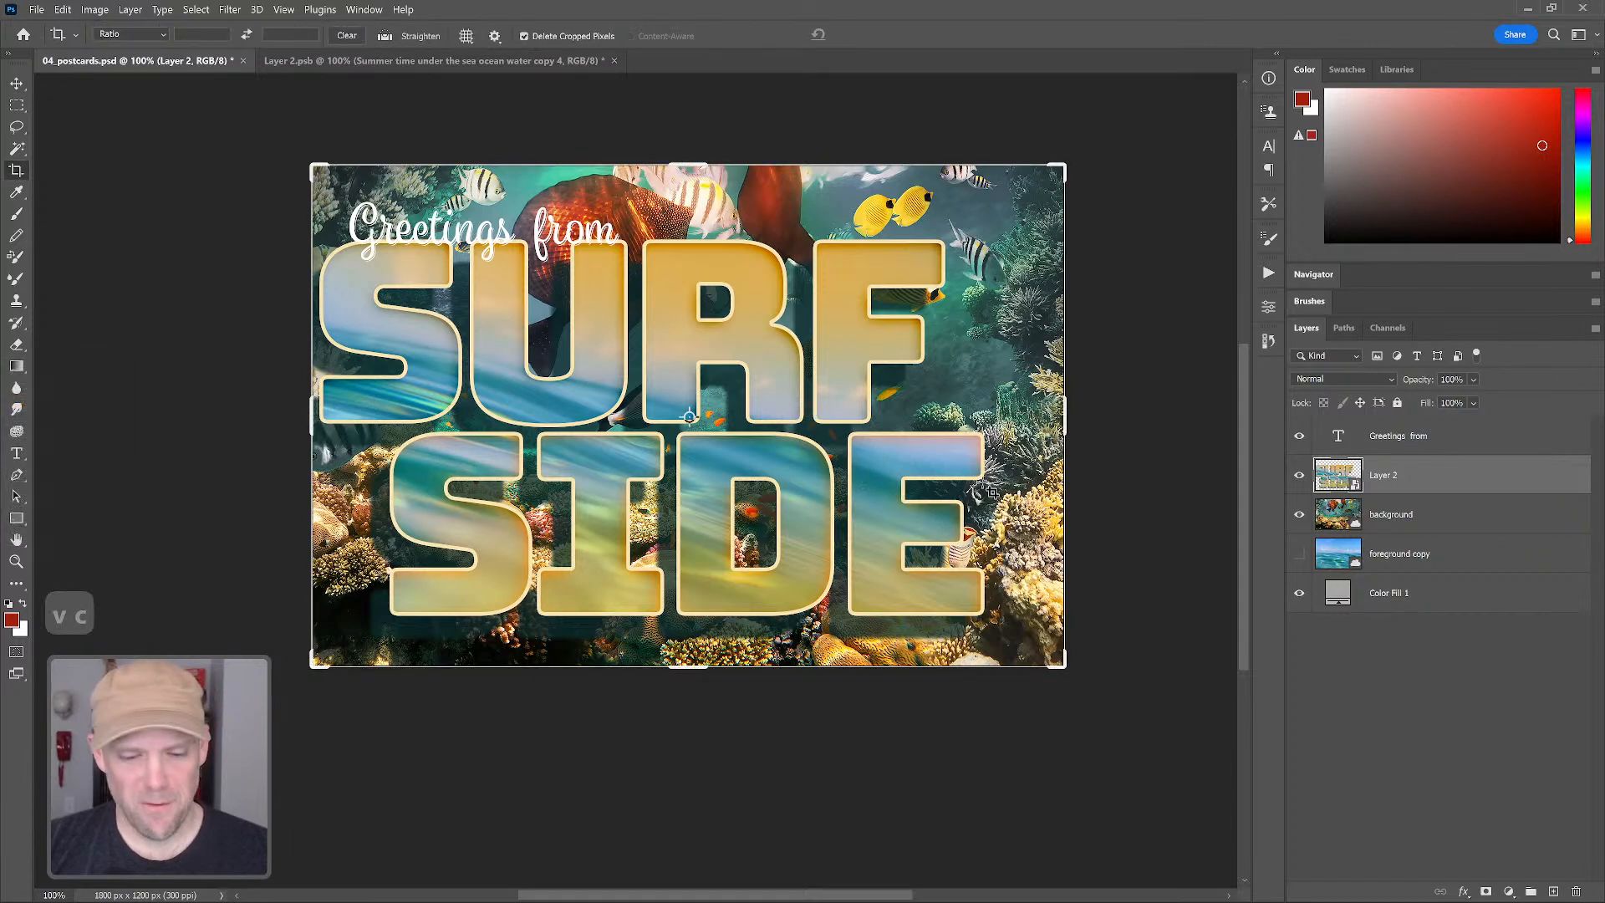
key(v)
click(1405, 719)
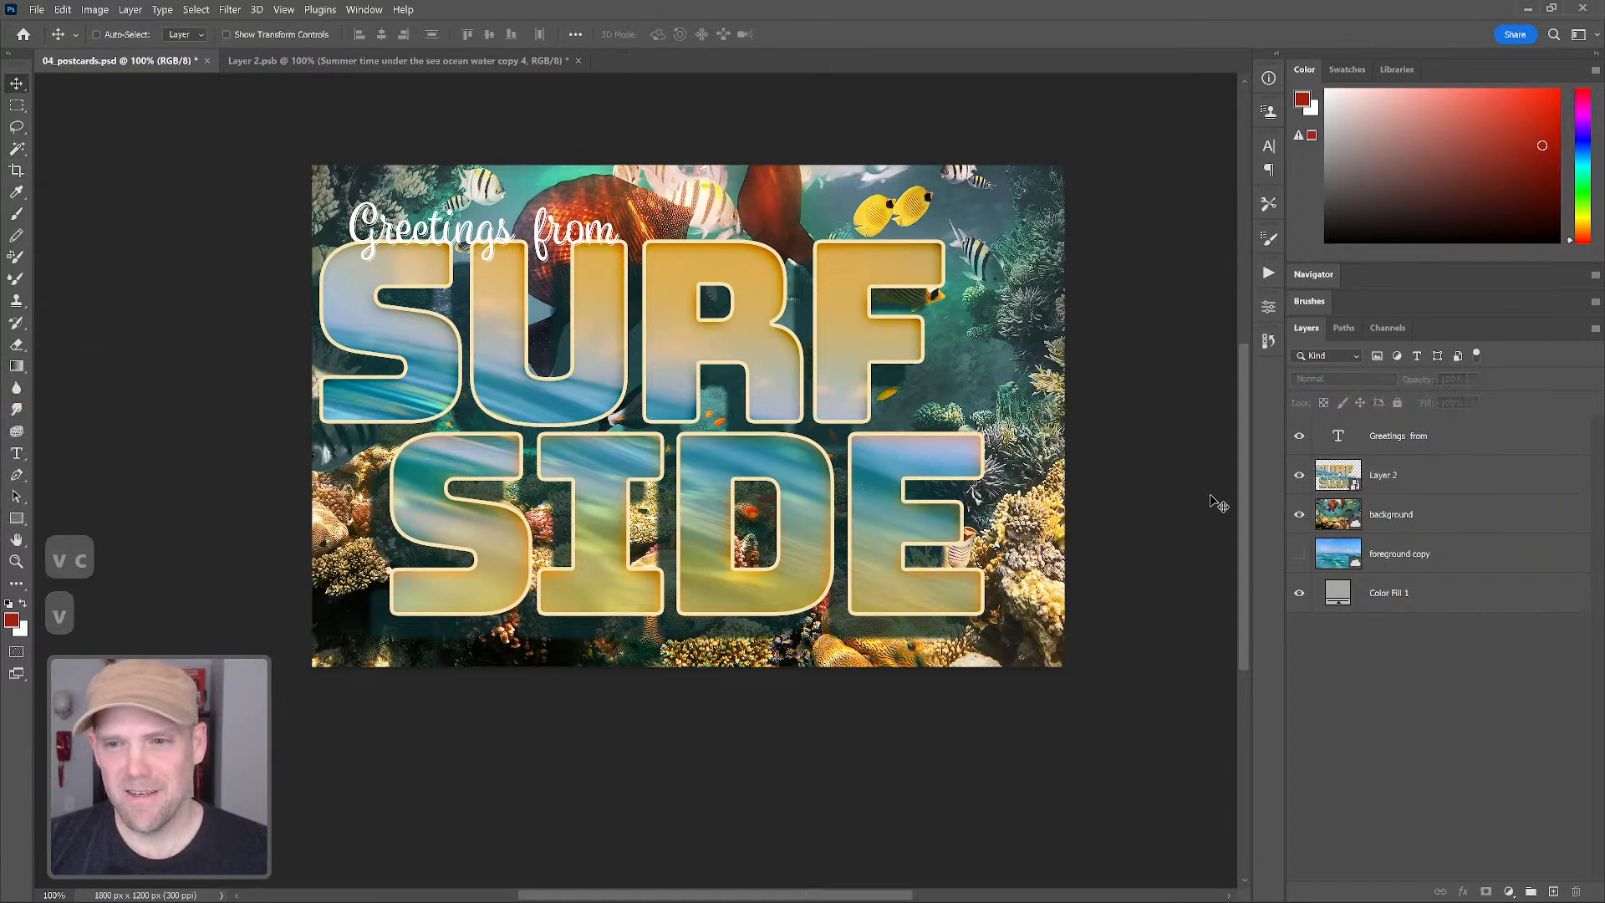
click(848, 402)
click(840, 355)
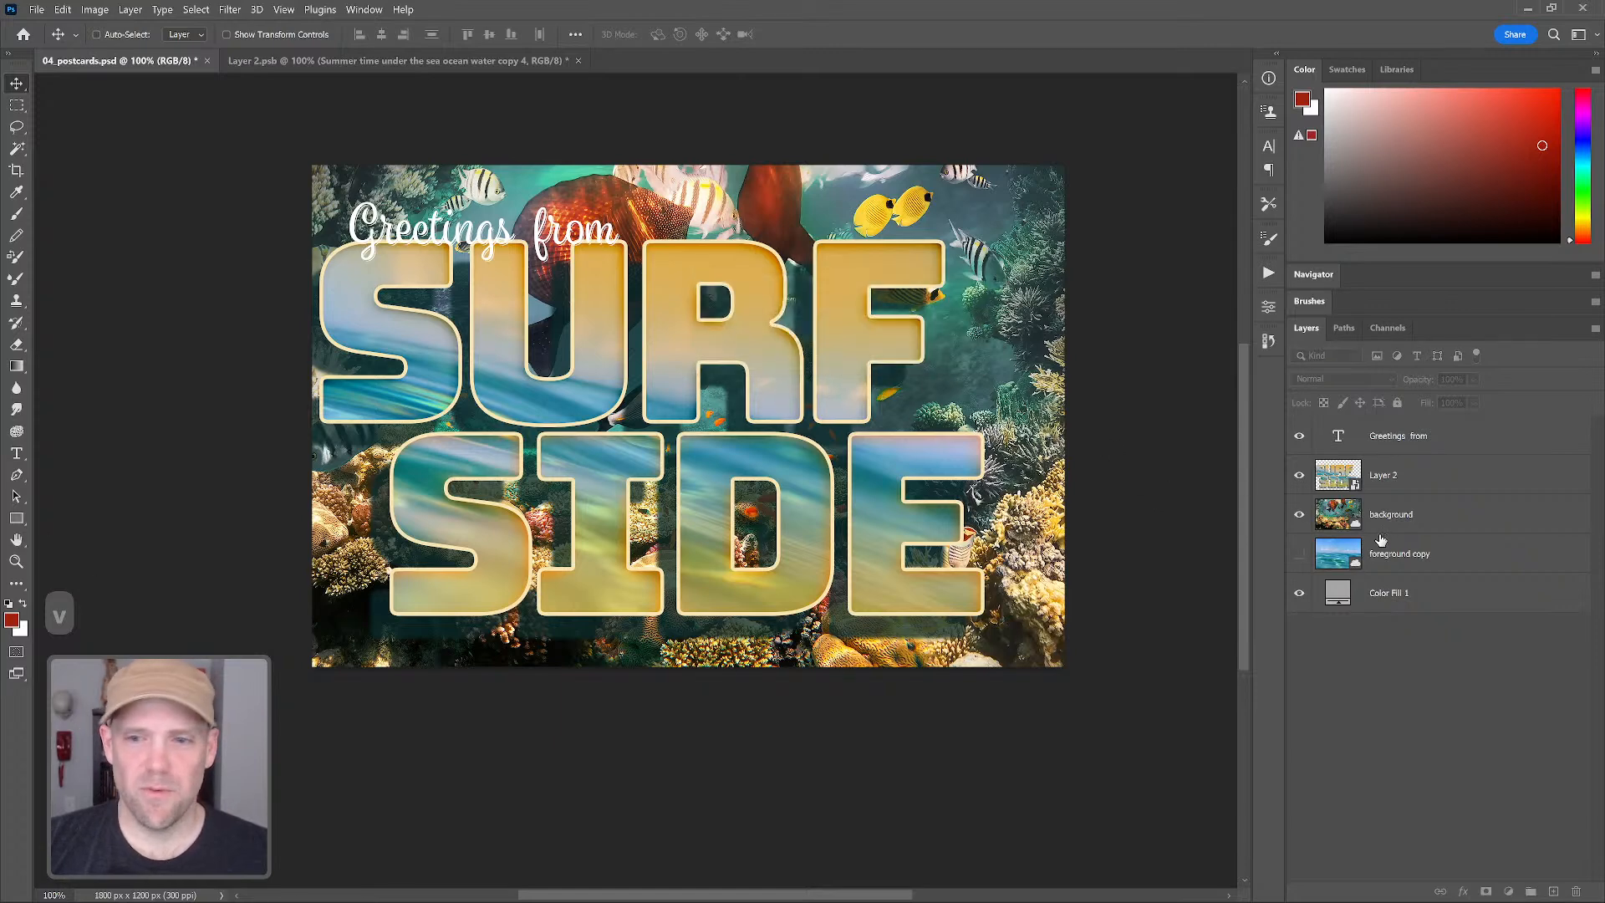
click(1406, 485)
drag(837, 401, 876, 405)
click(1424, 653)
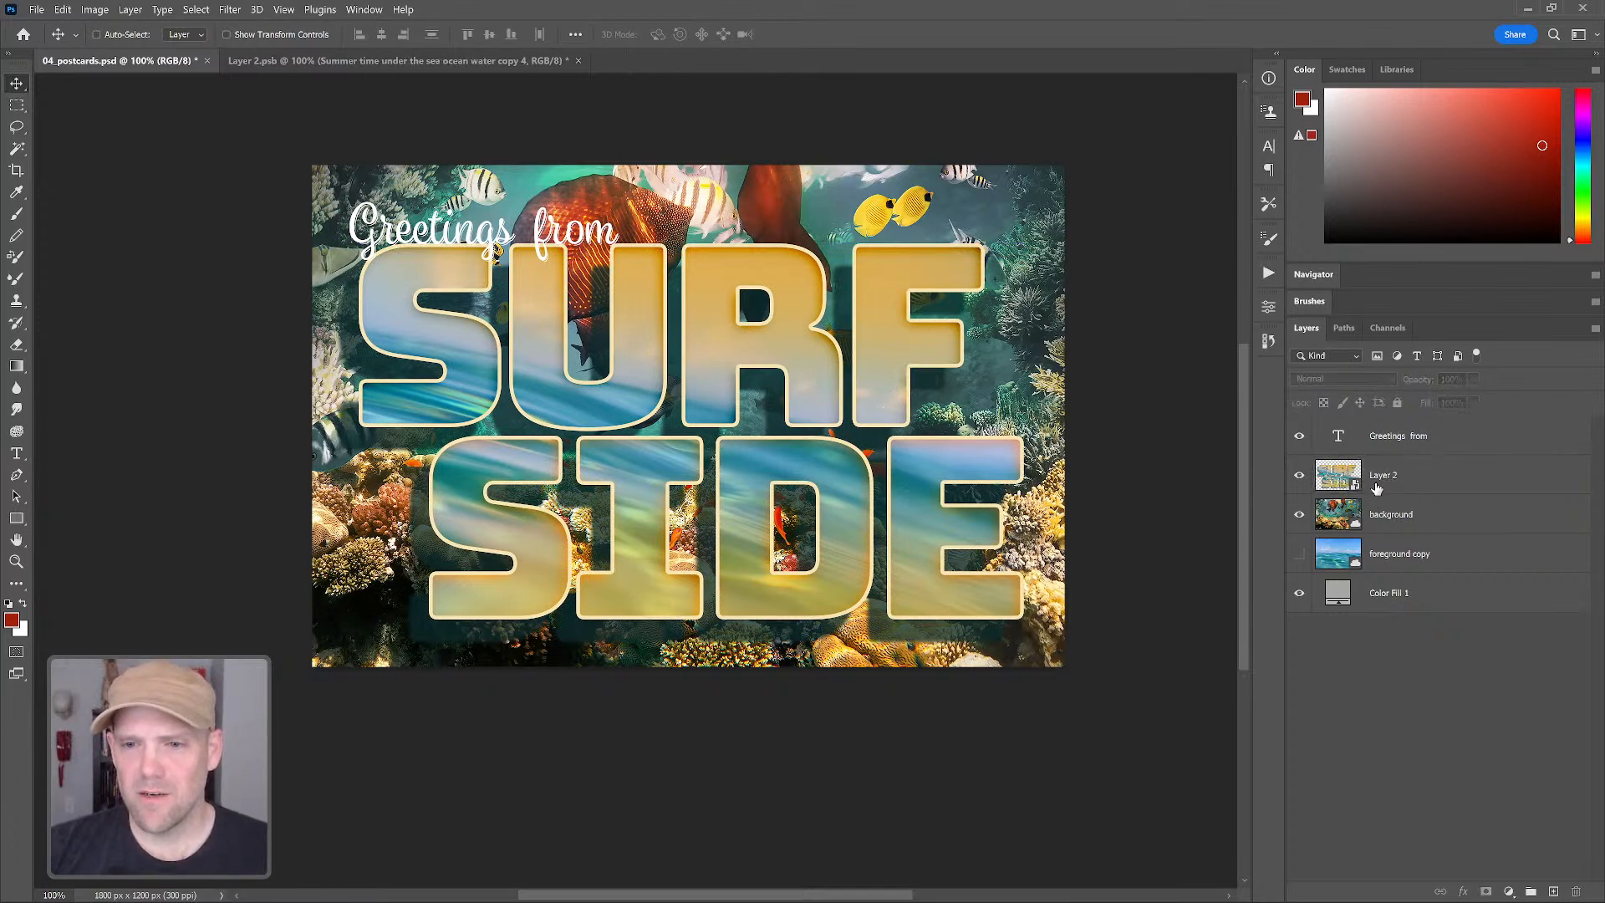
Reopen the Layer 2 smart object contents and close Layer 2.psb without saving its changes
double_click(1385, 478)
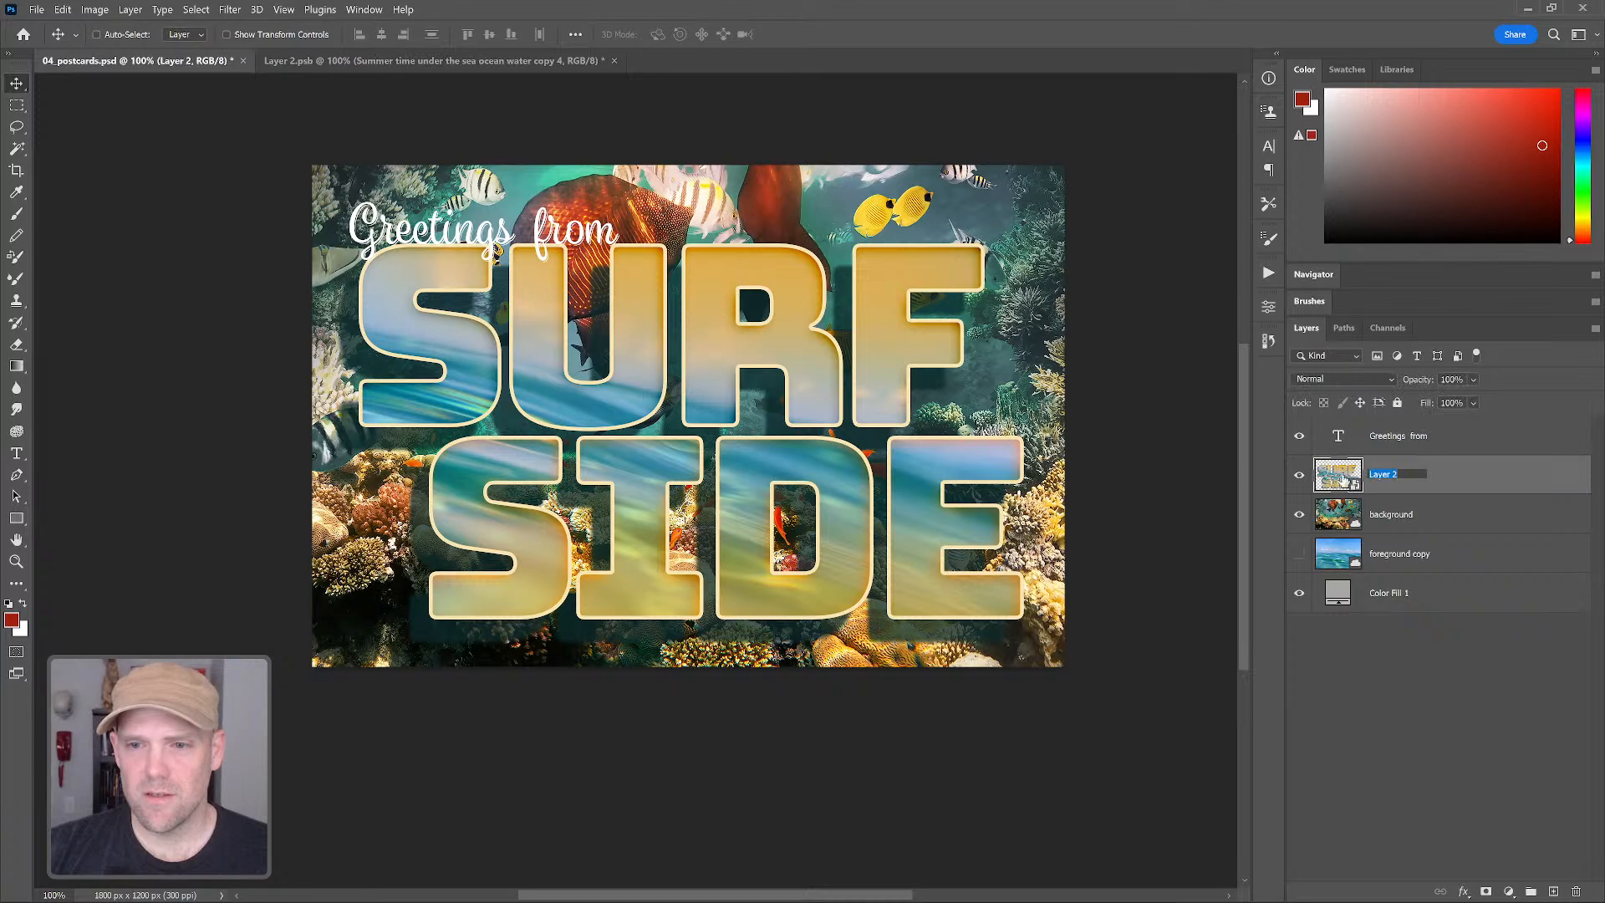
double_click(1348, 479)
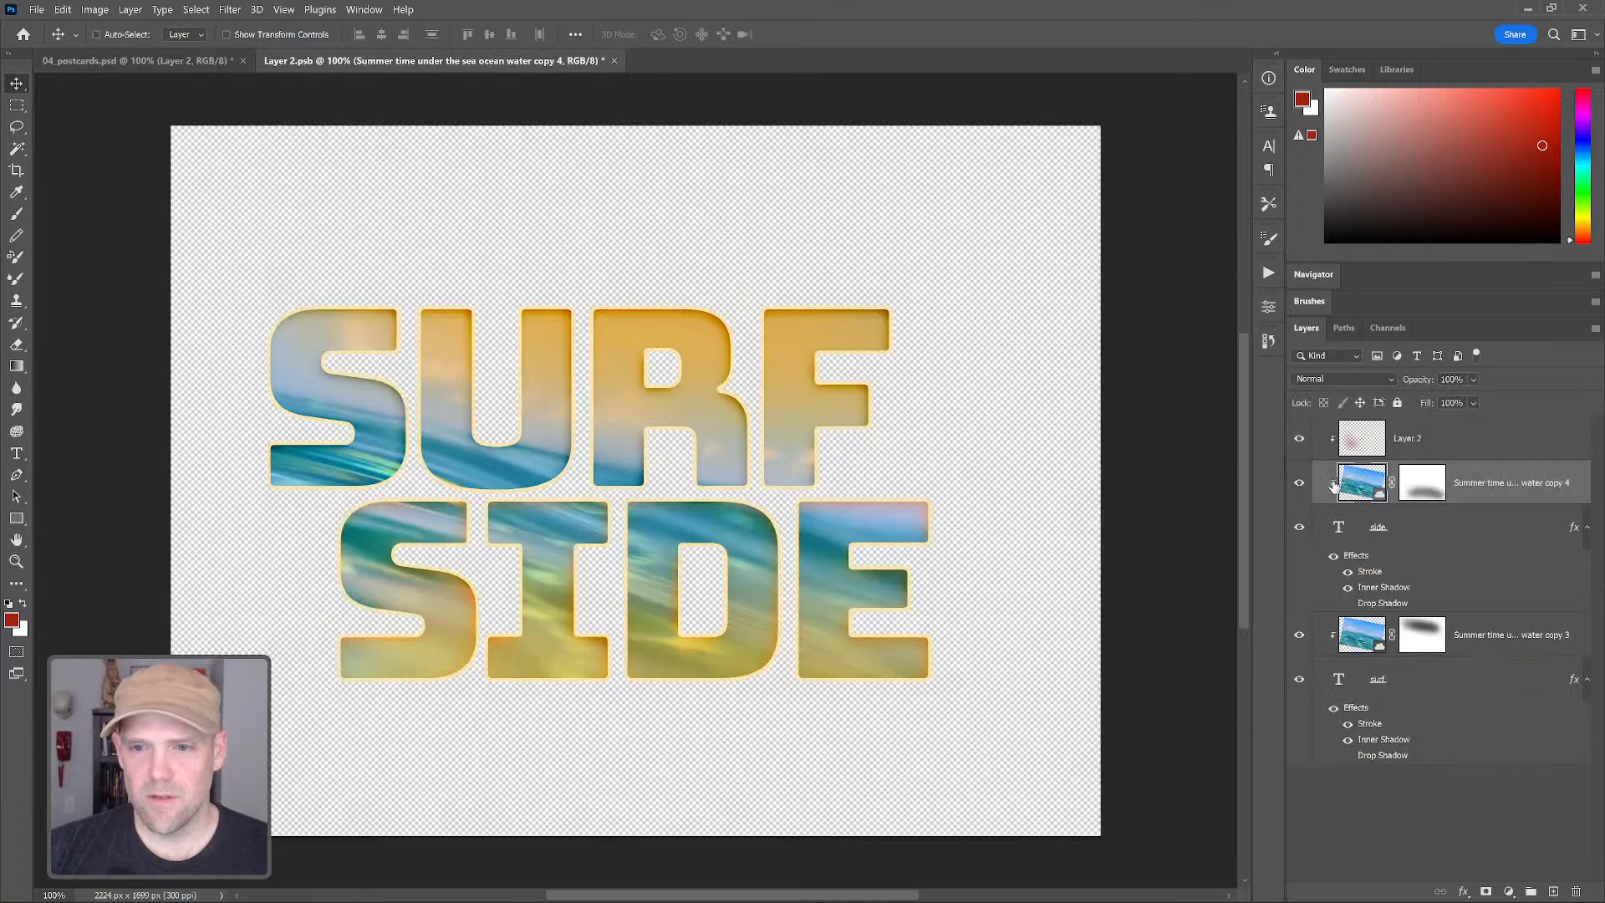
click(615, 61)
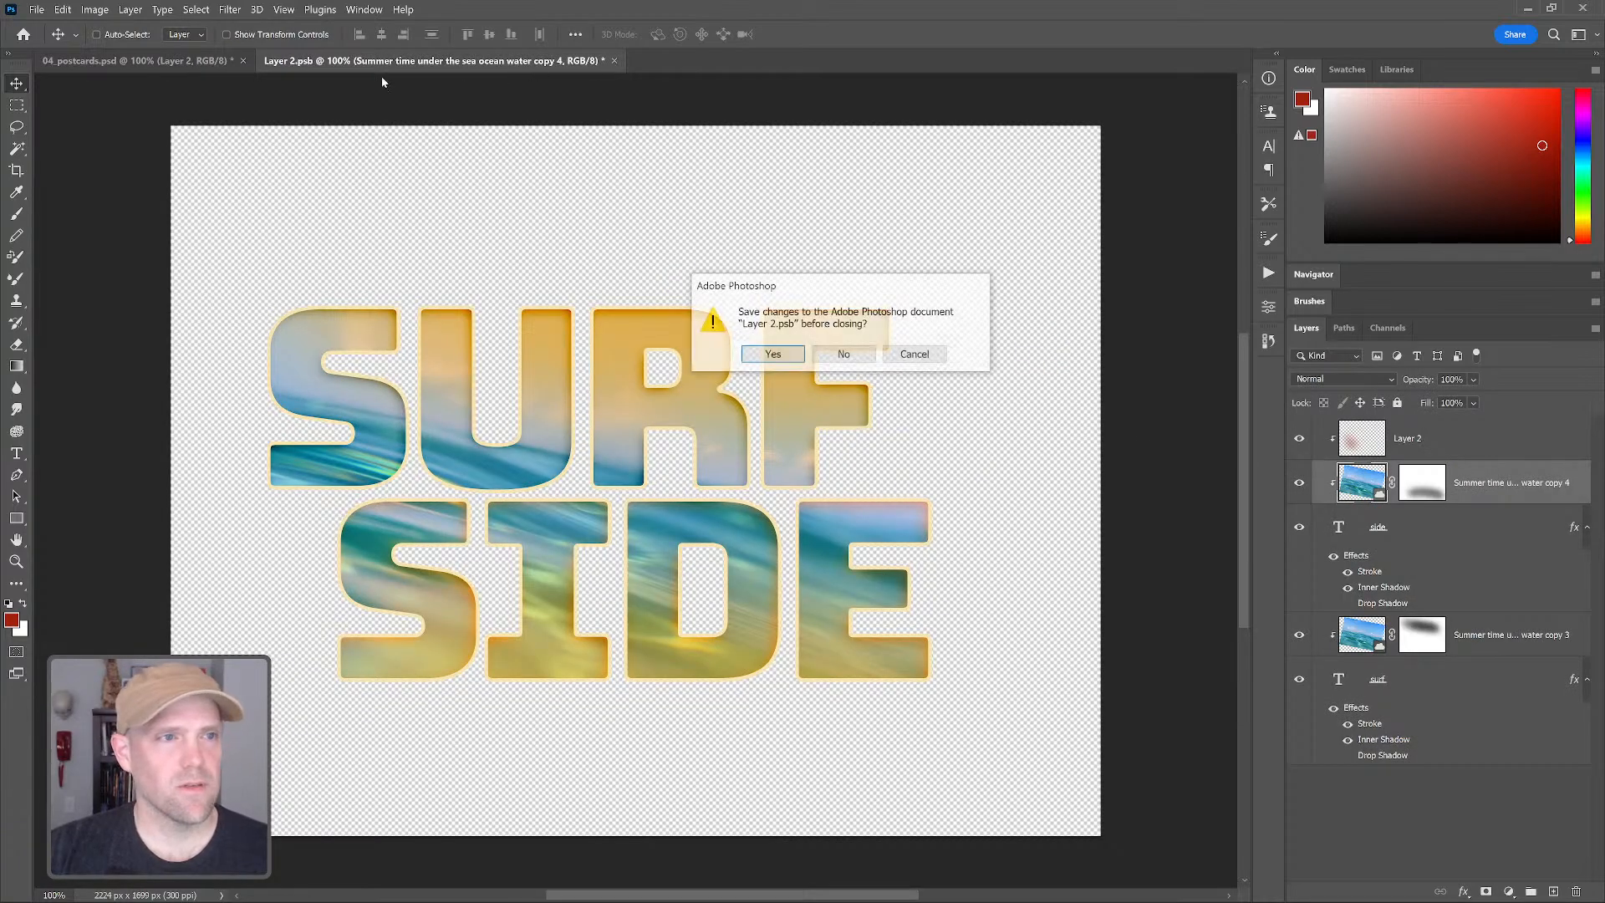
click(845, 355)
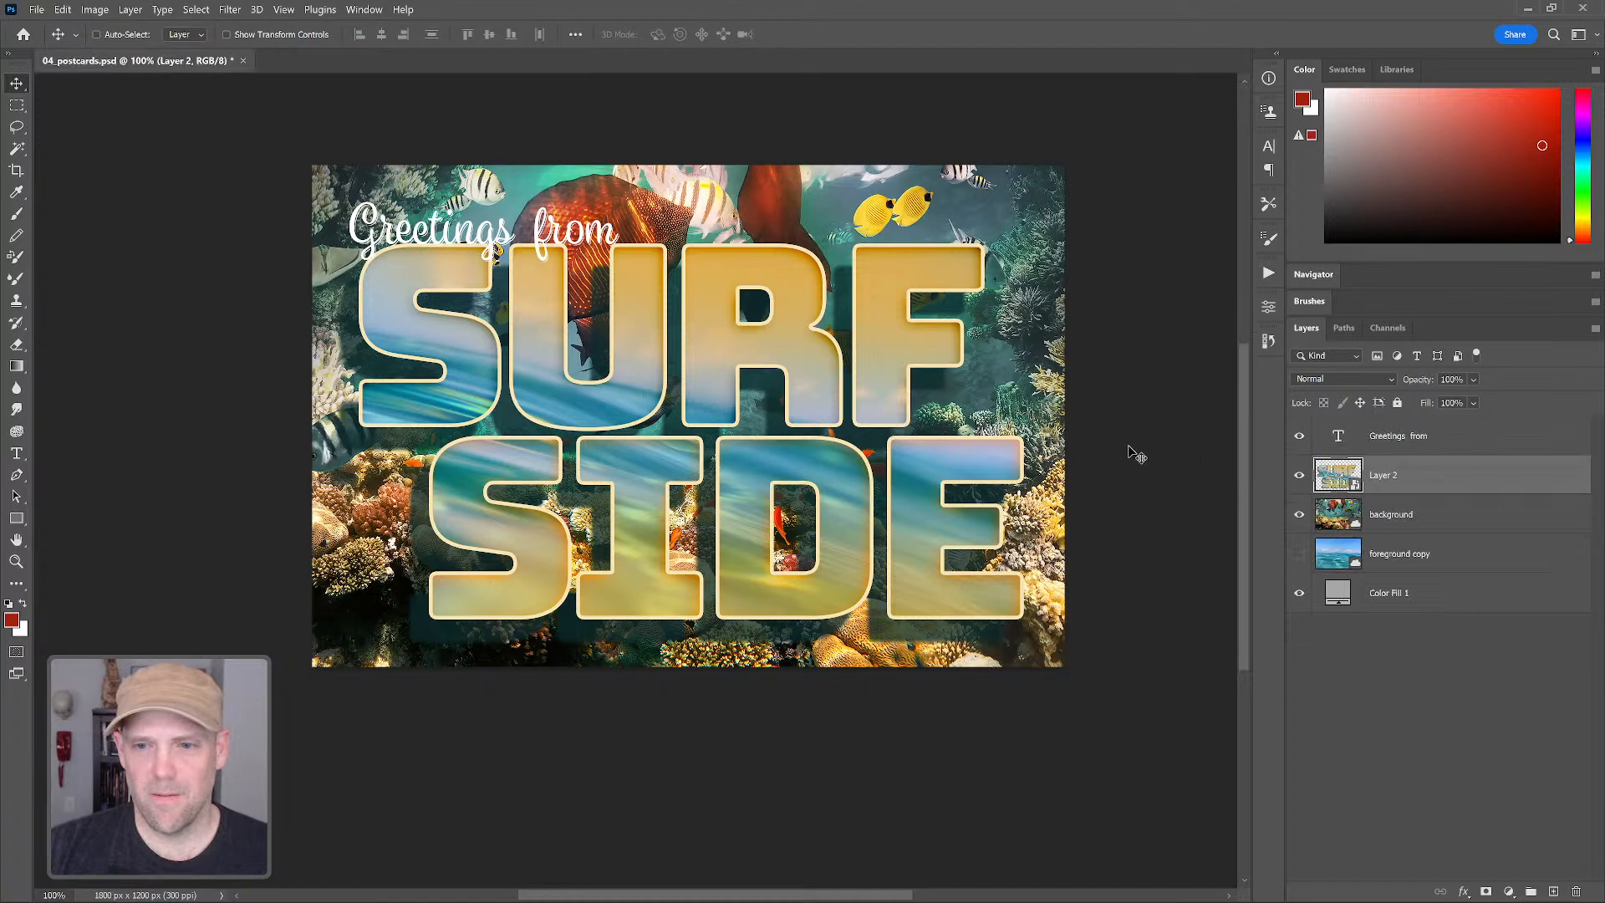
With the background and Greetings from layers hidden, turn off both text drop shadows inside the Layer 2 smart object and save and close it
click(1300, 520)
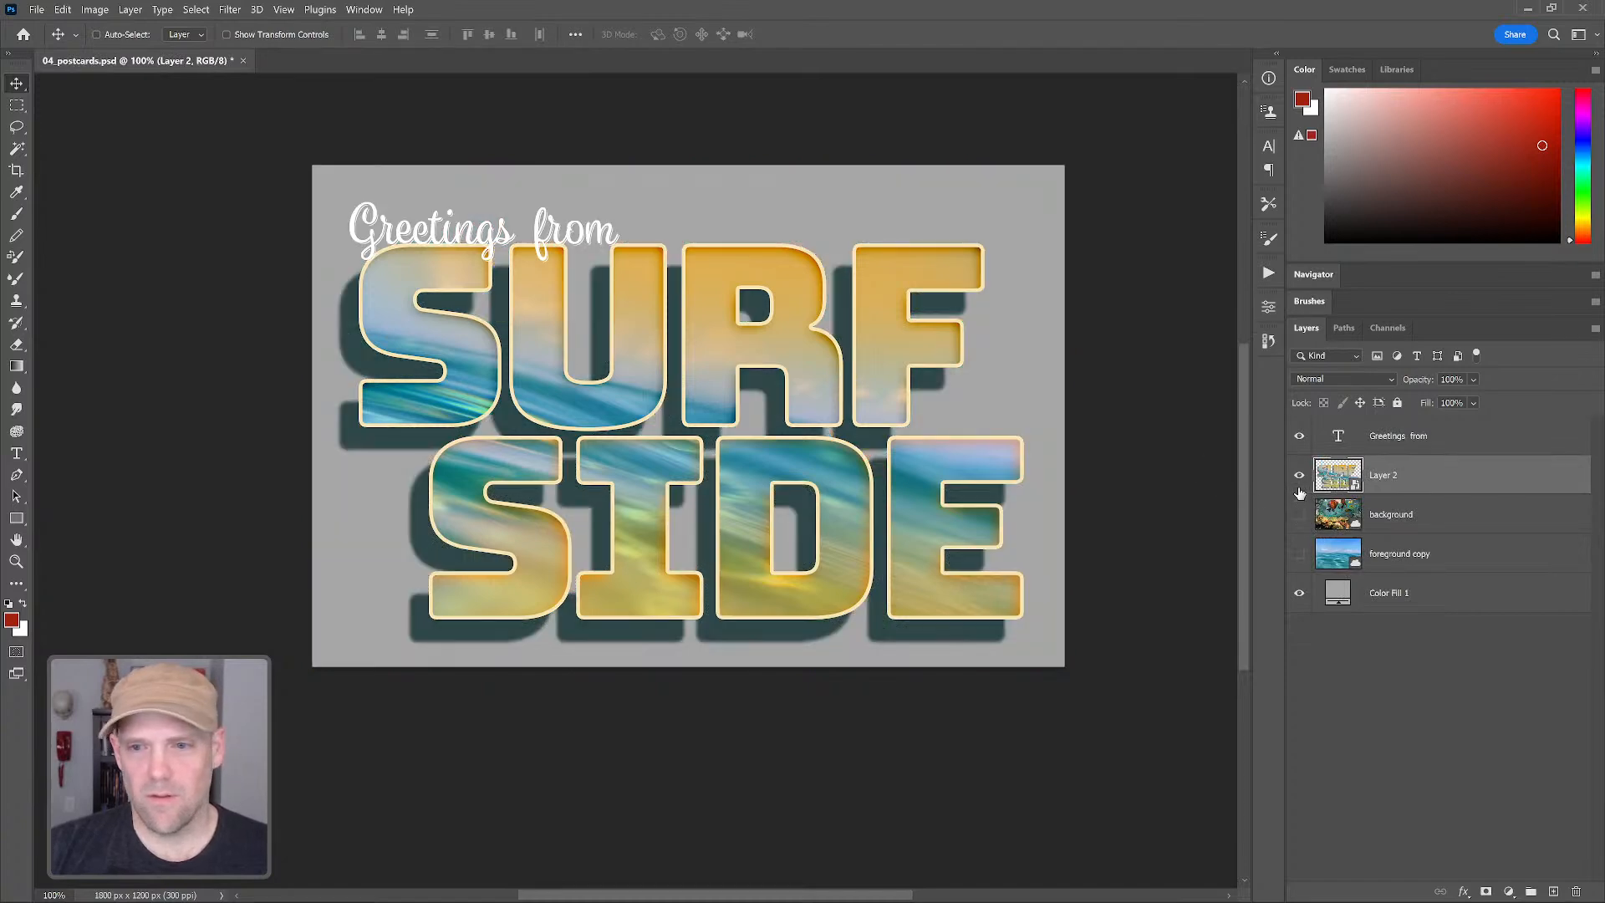
click(1300, 437)
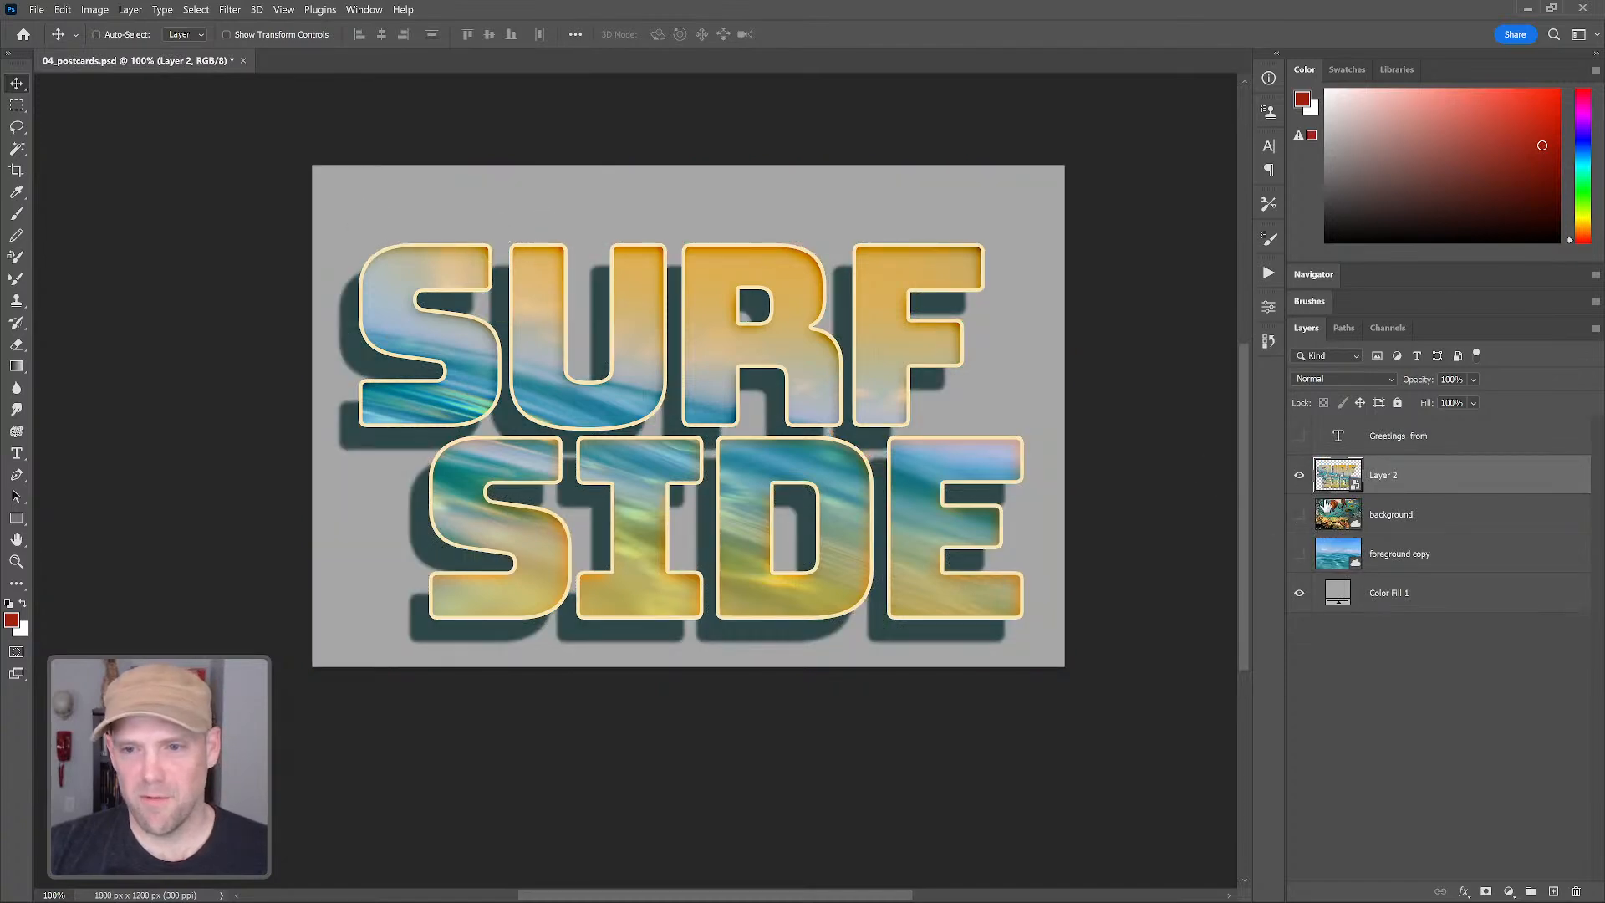
double_click(1338, 475)
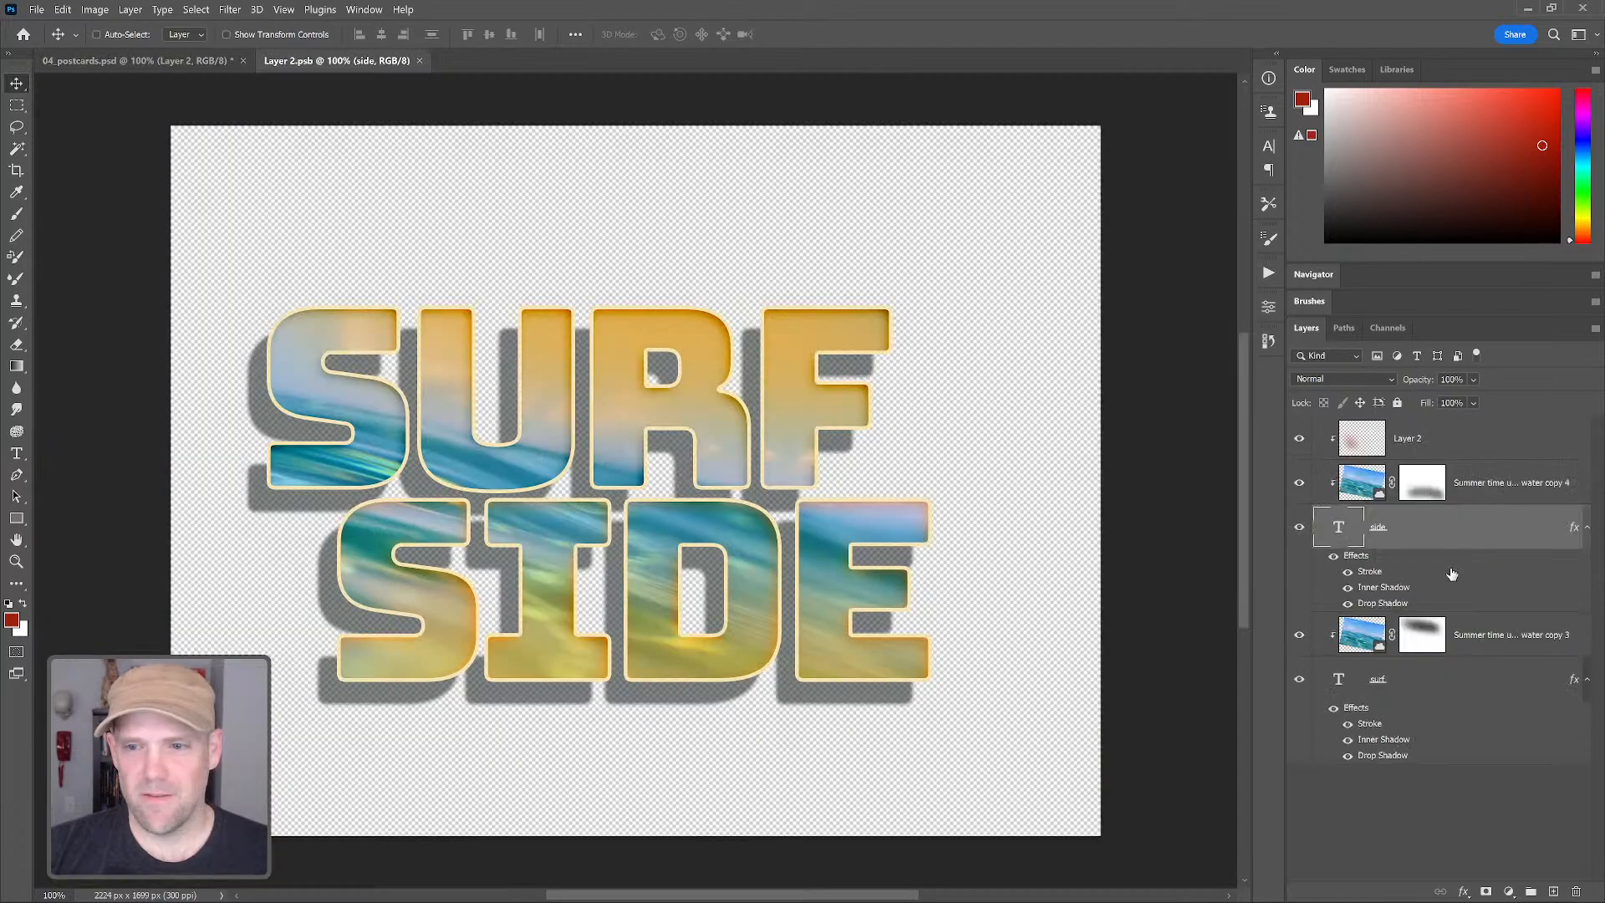
click(1347, 603)
click(1348, 755)
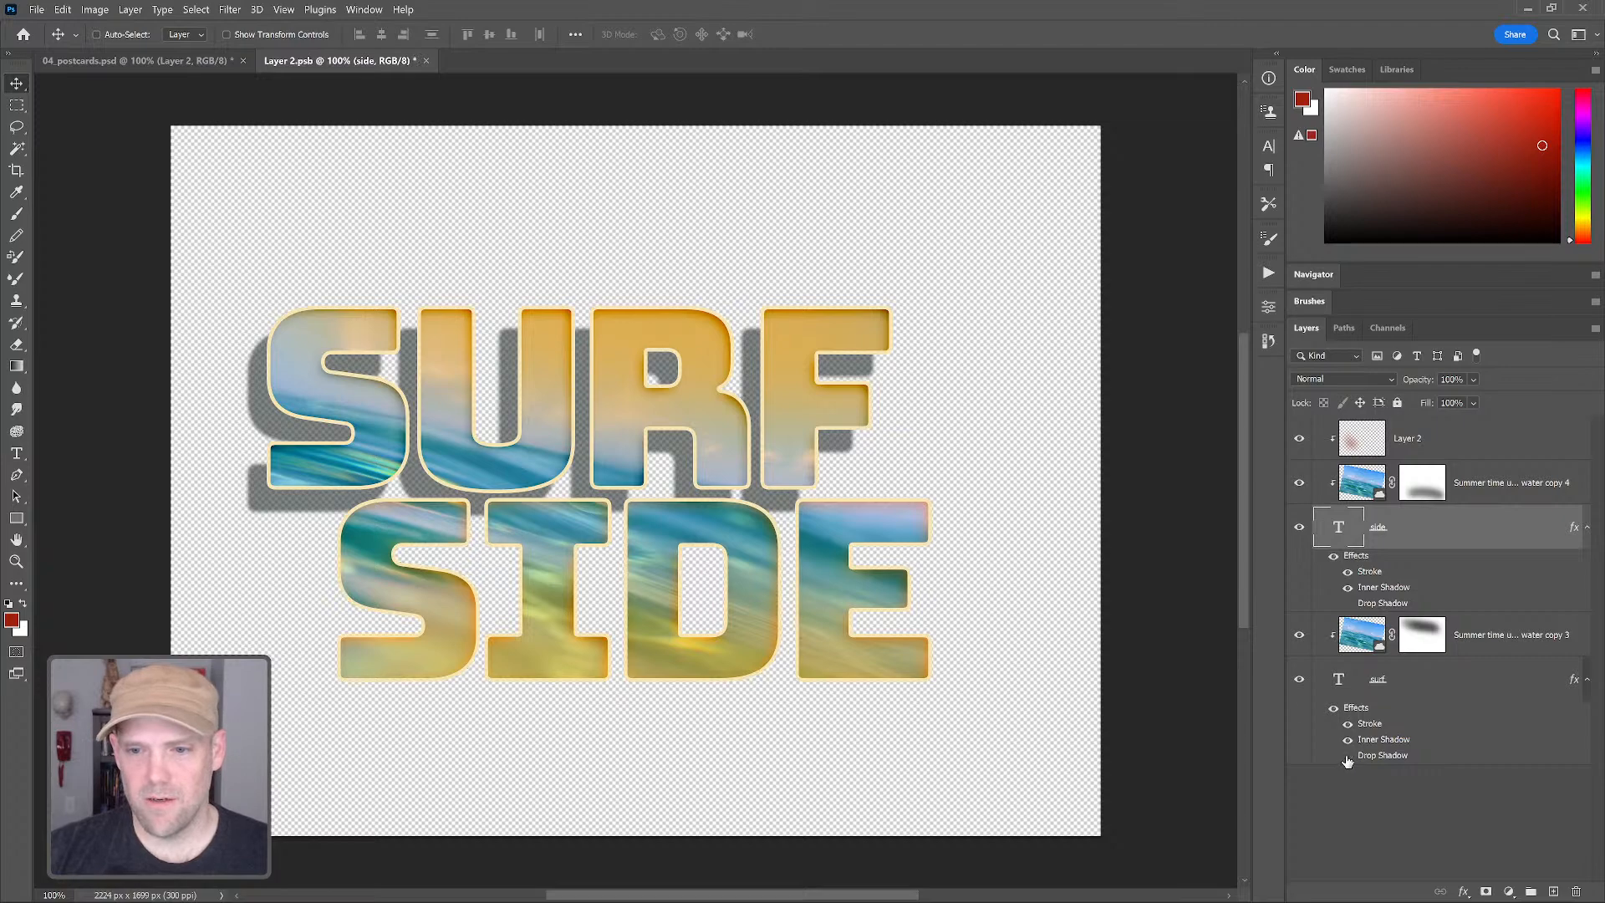
click(426, 62)
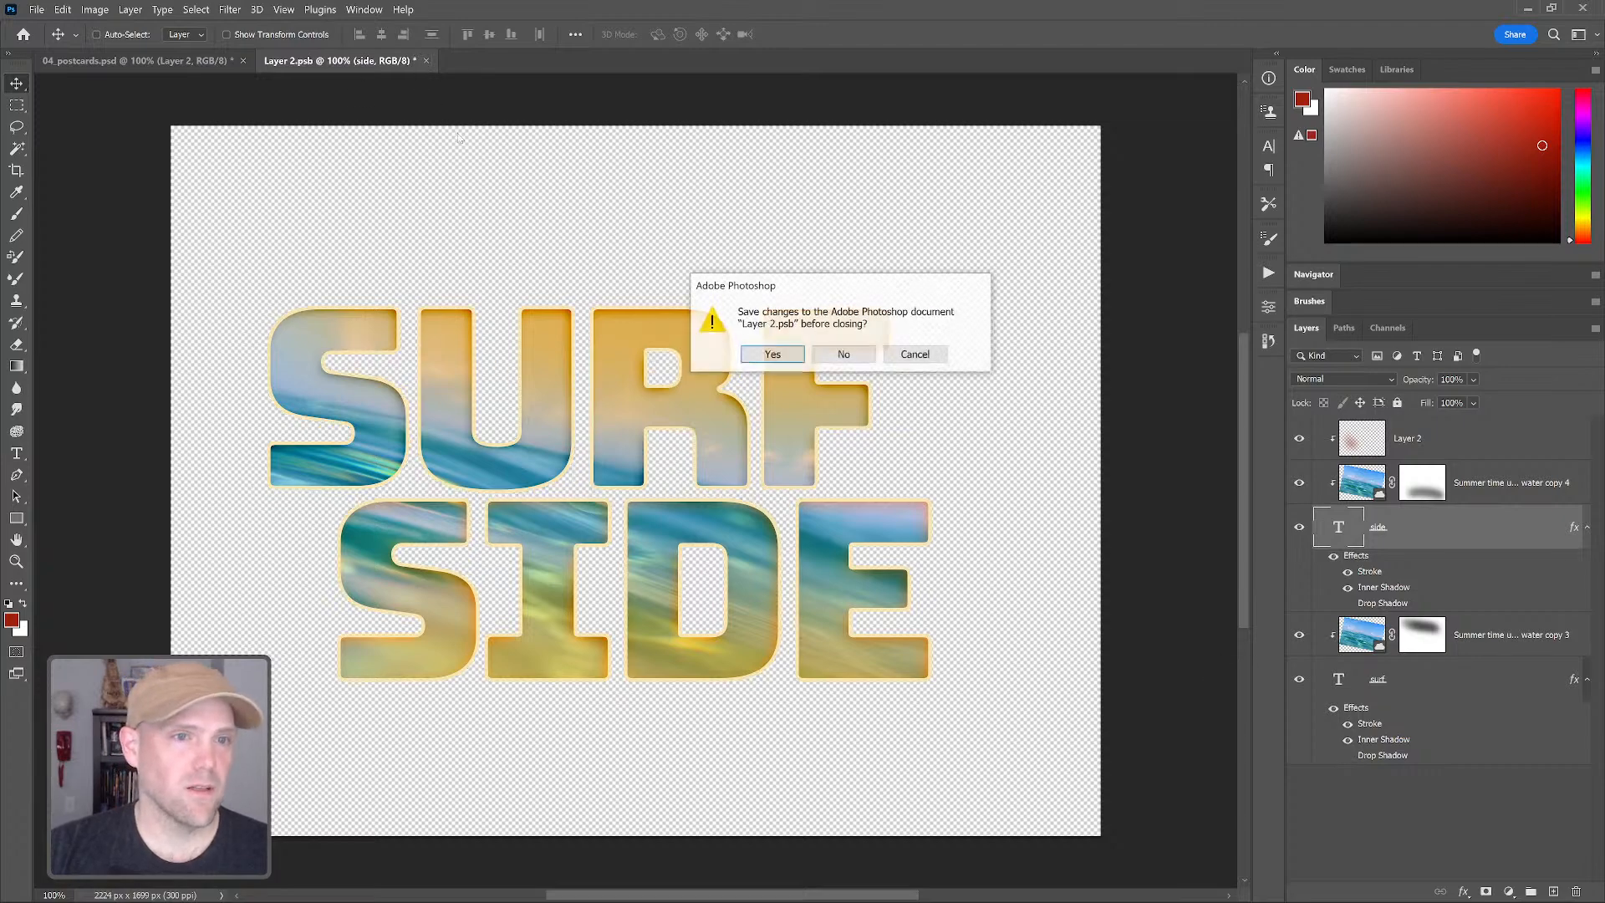
click(773, 354)
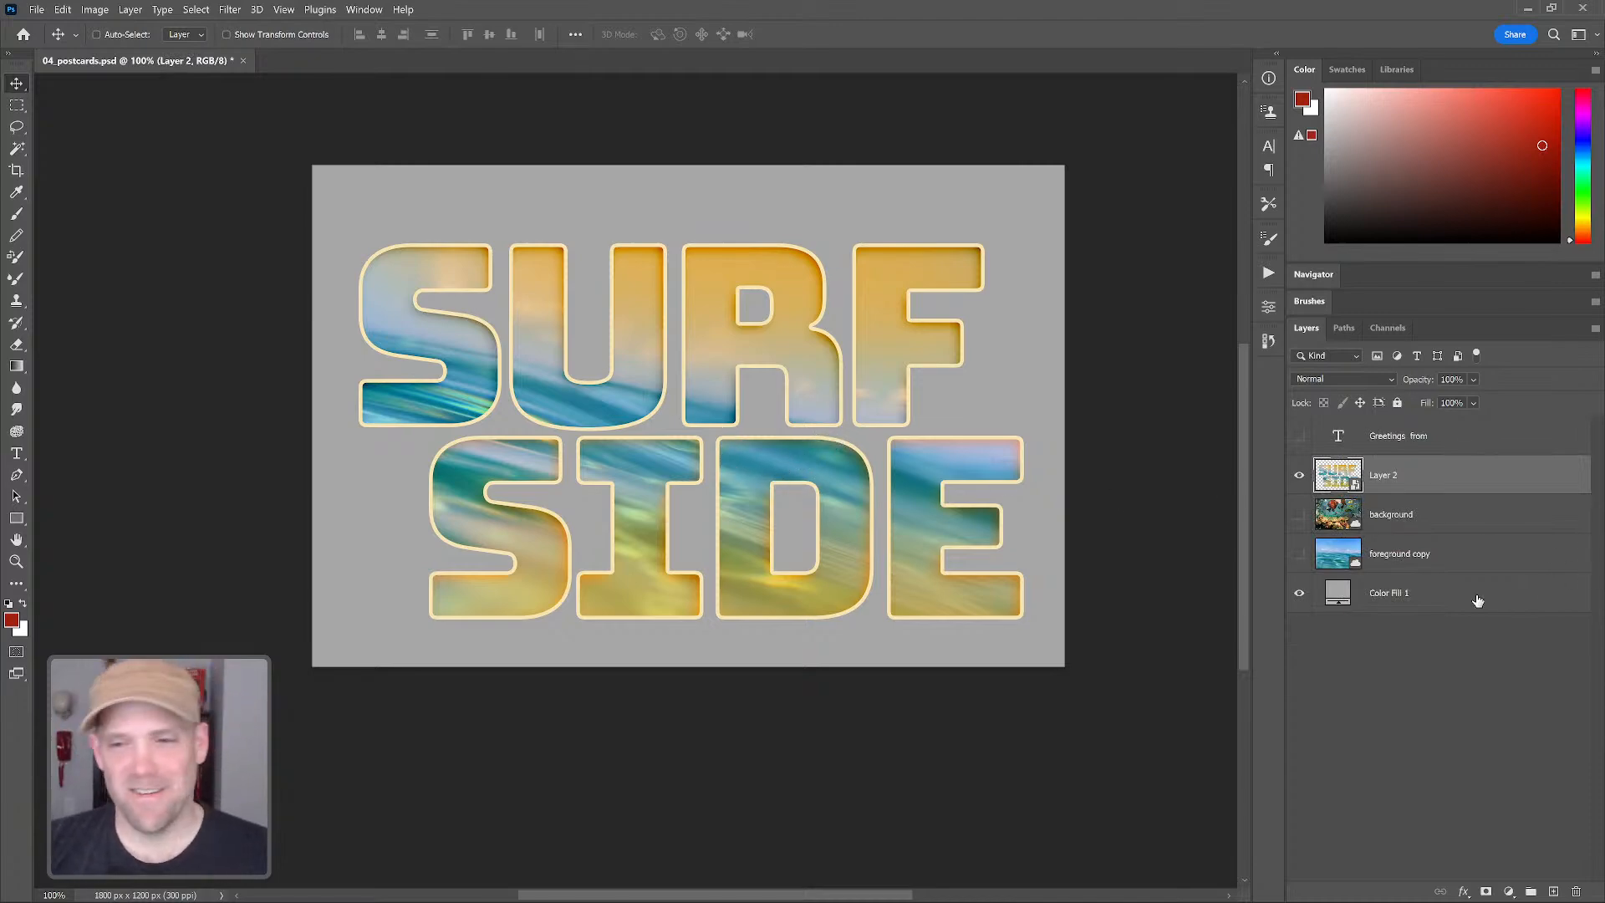
Show the background and Greetings from layers again, and check the Layer 2 smart object contents before returning to the postcard
click(1300, 514)
click(1299, 435)
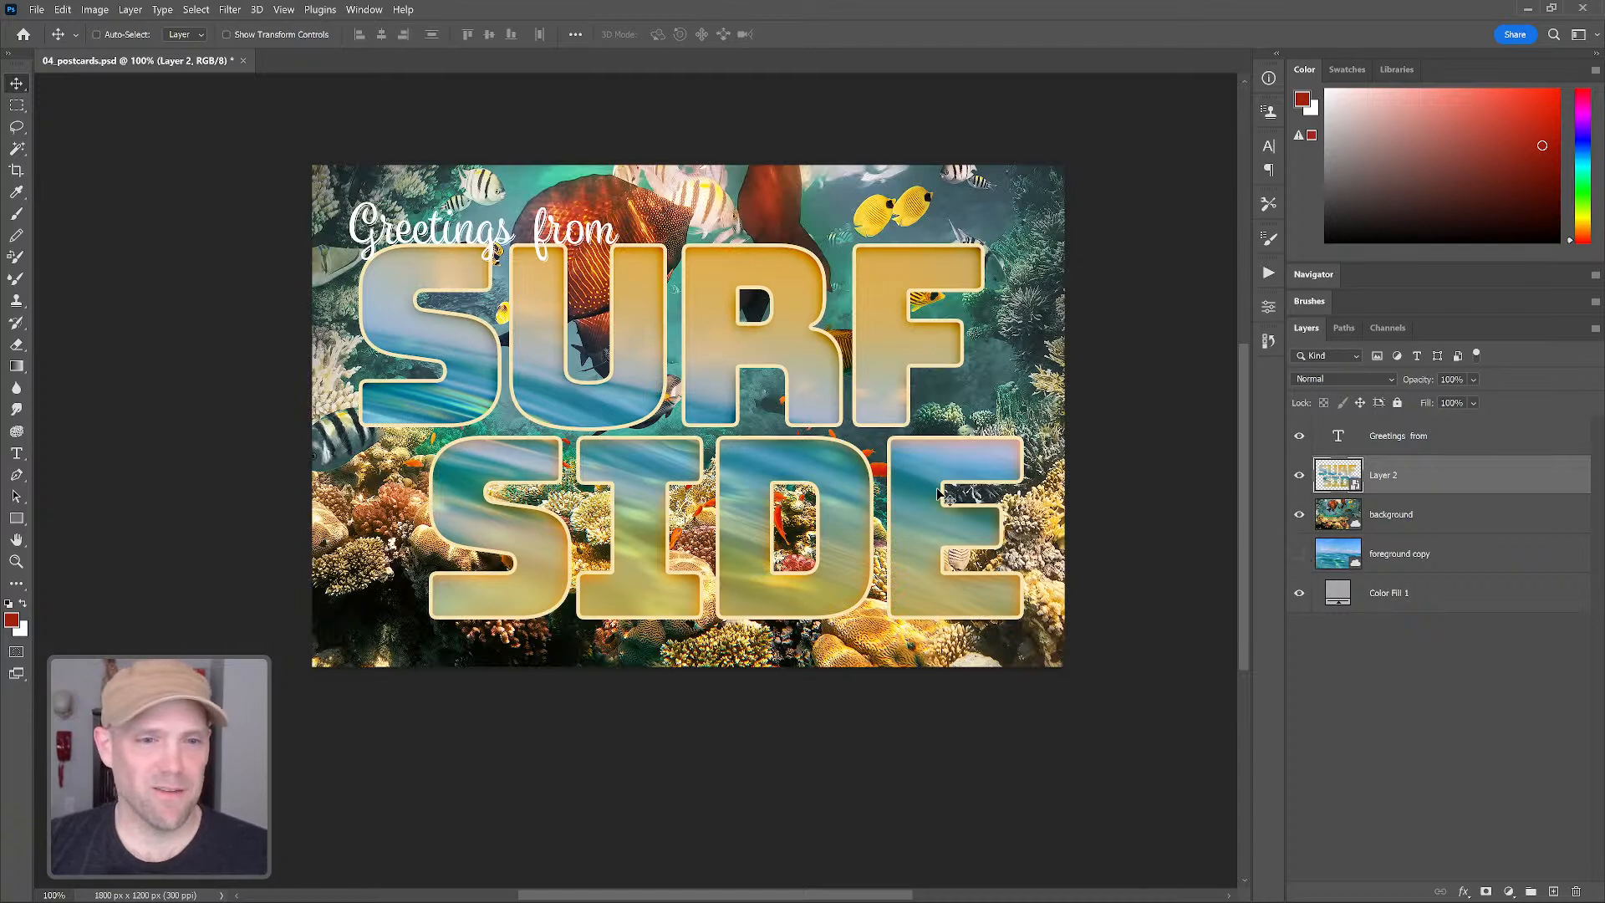
double_click(1338, 481)
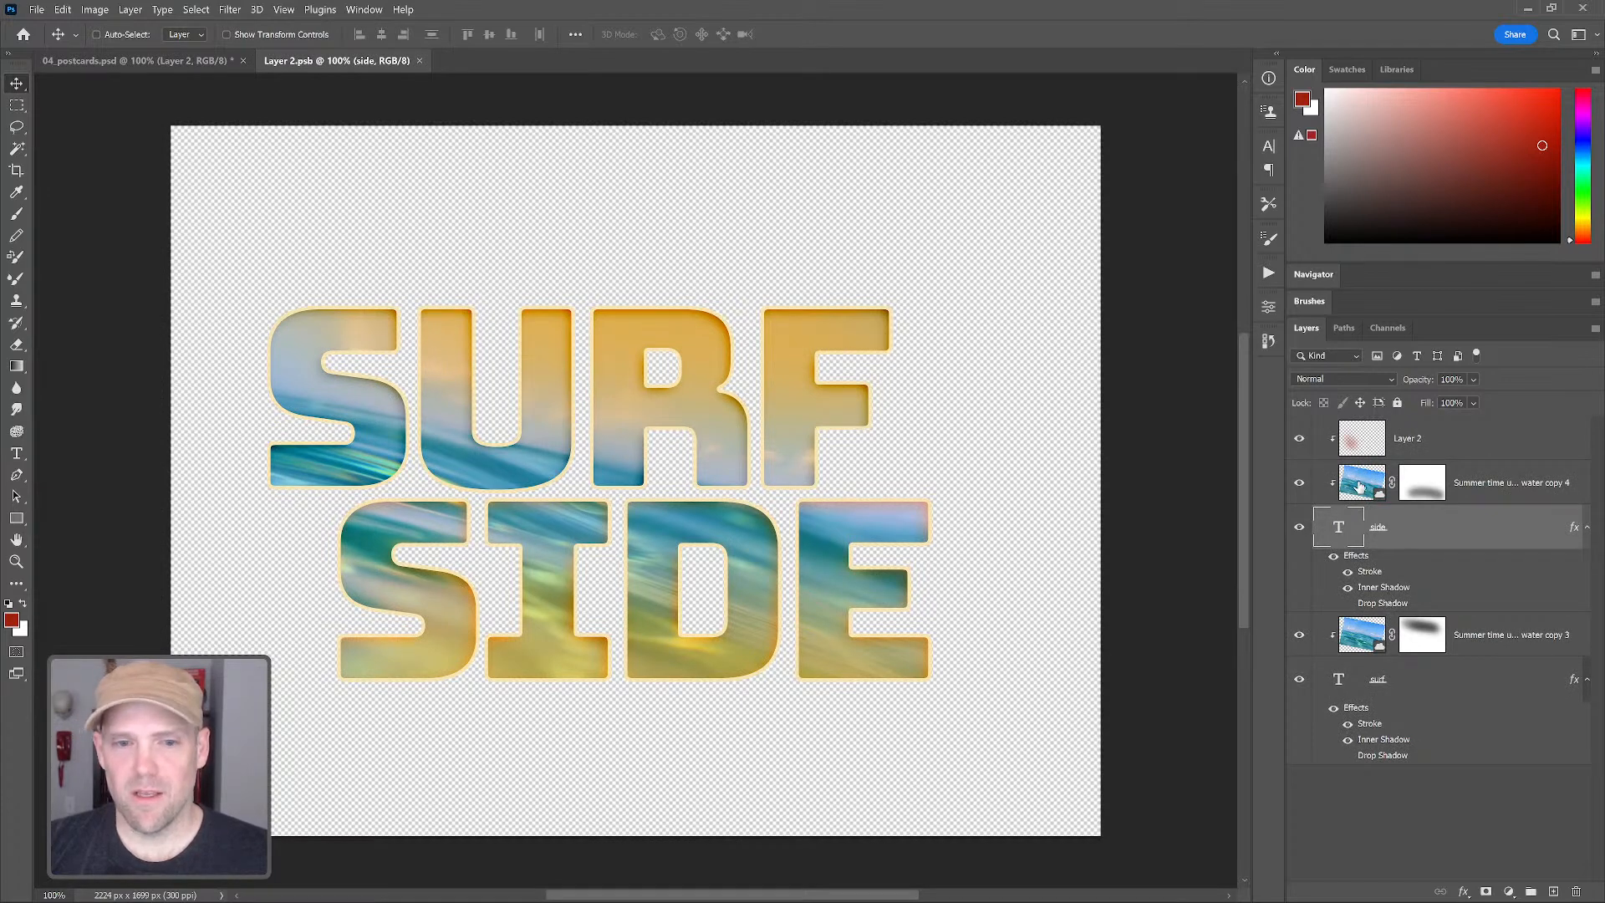
click(132, 61)
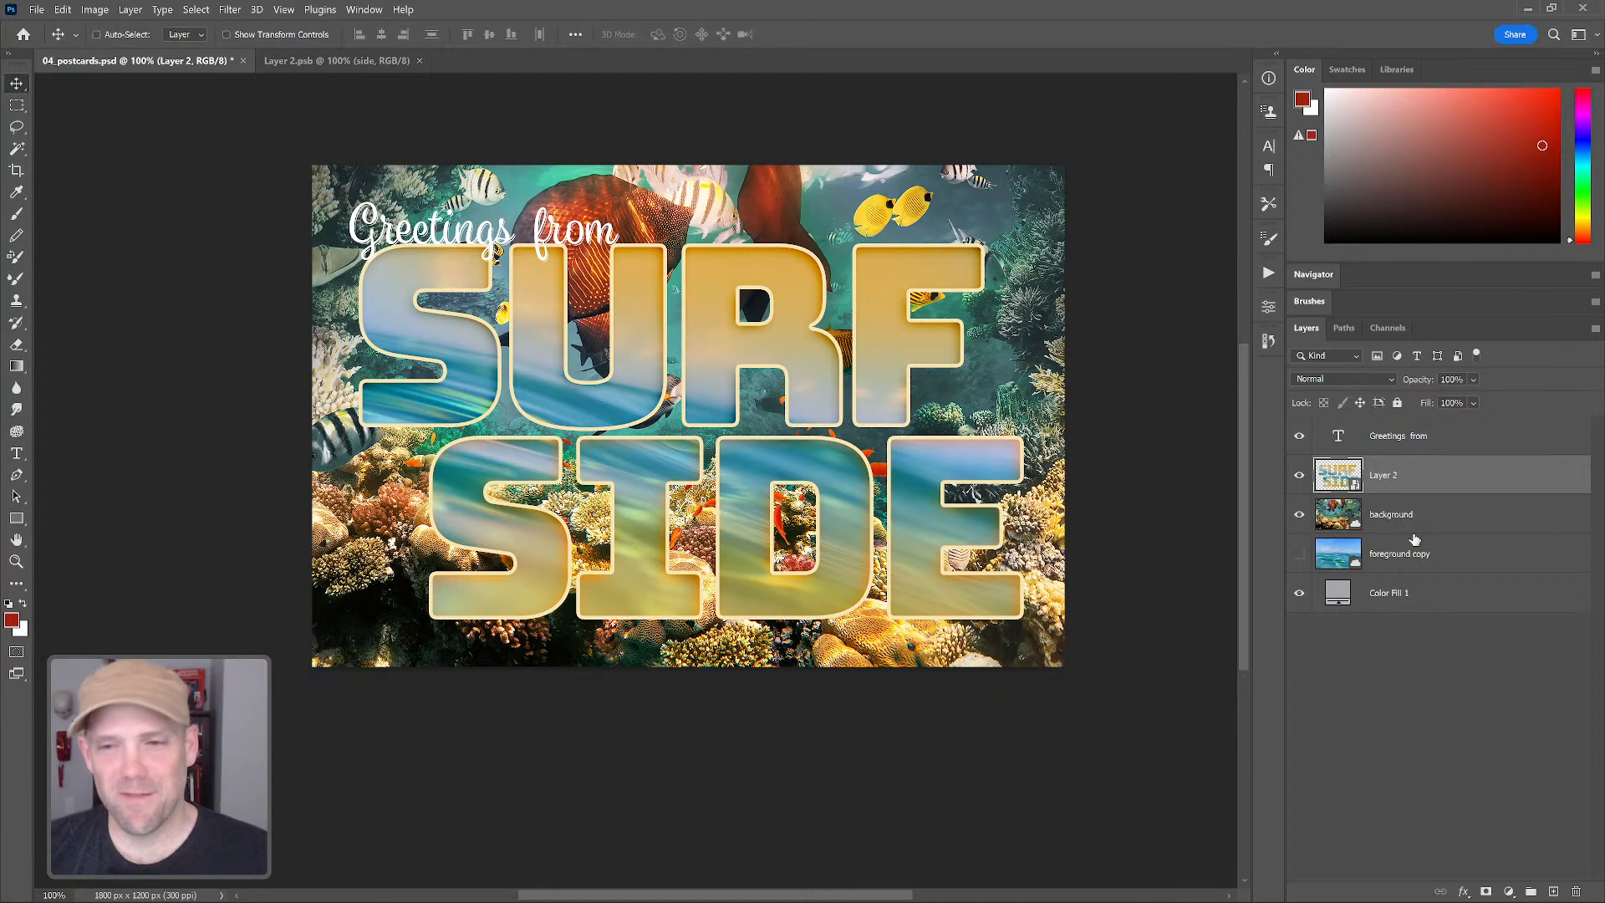
Add a drop shadow to Layer 2 with 87 px distance and 70% opacity
double_click(1453, 485)
click(968, 676)
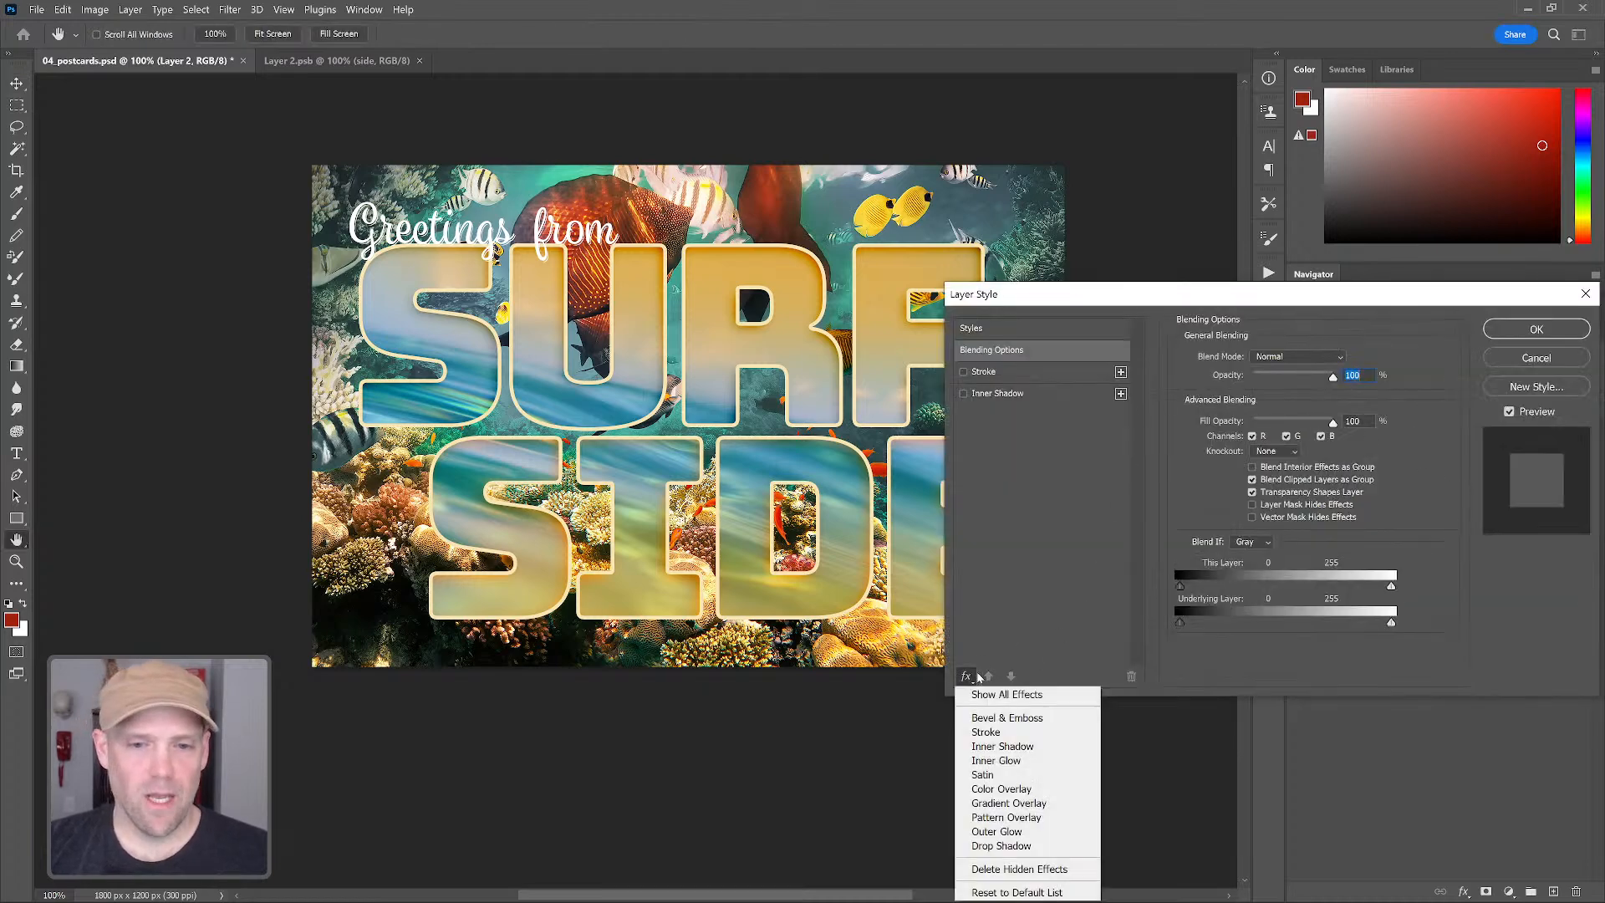
click(1007, 847)
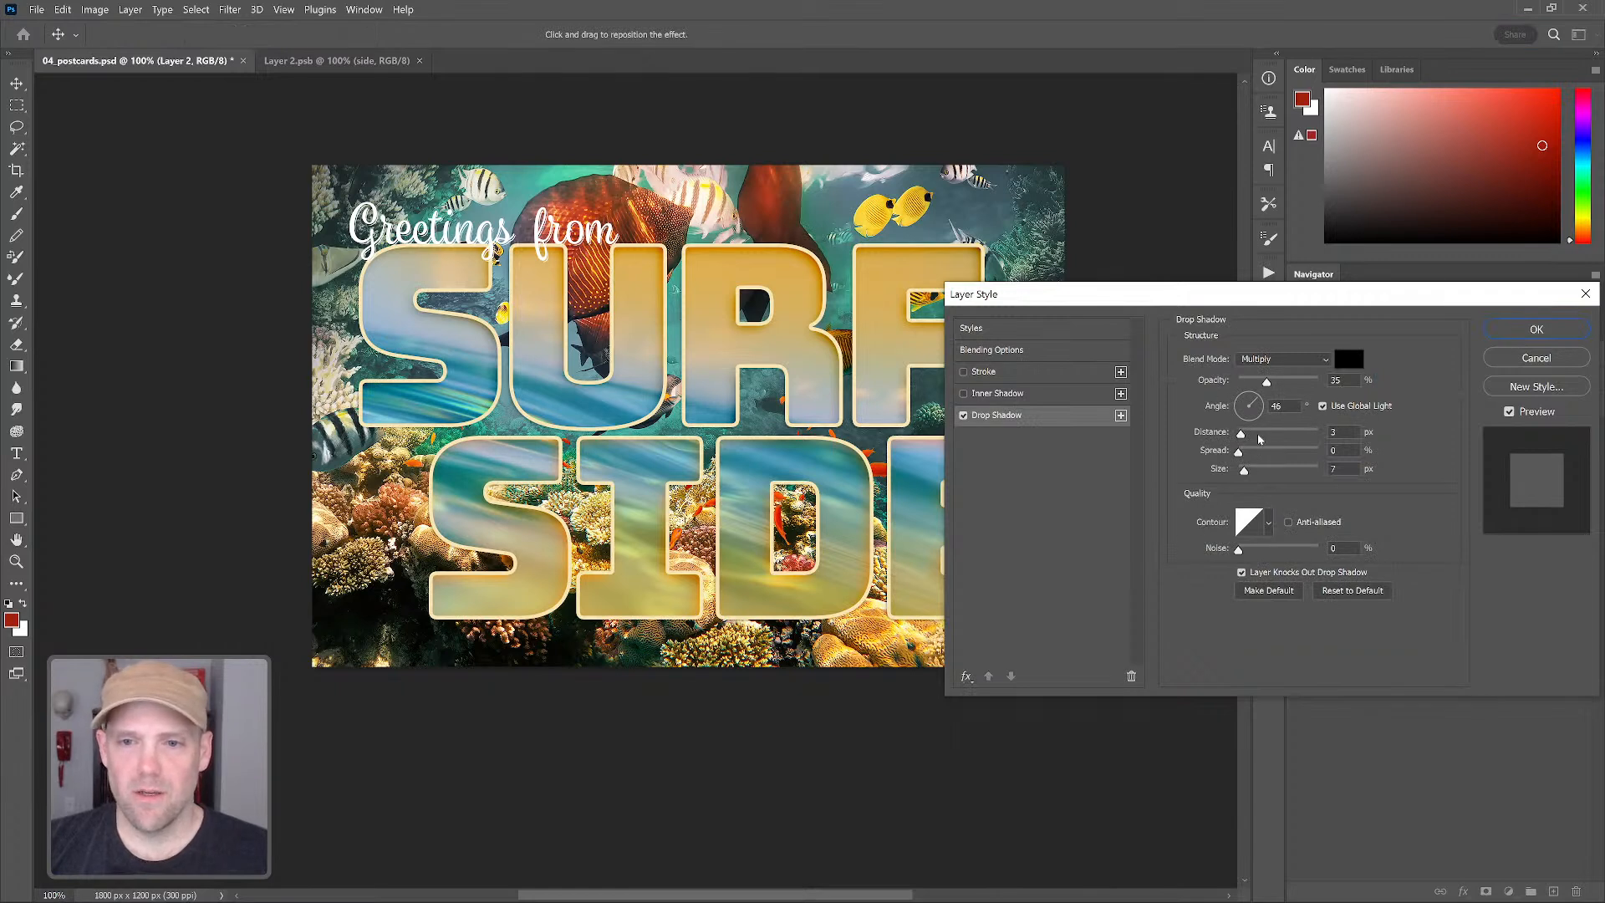
drag(1267, 436, 1292, 434)
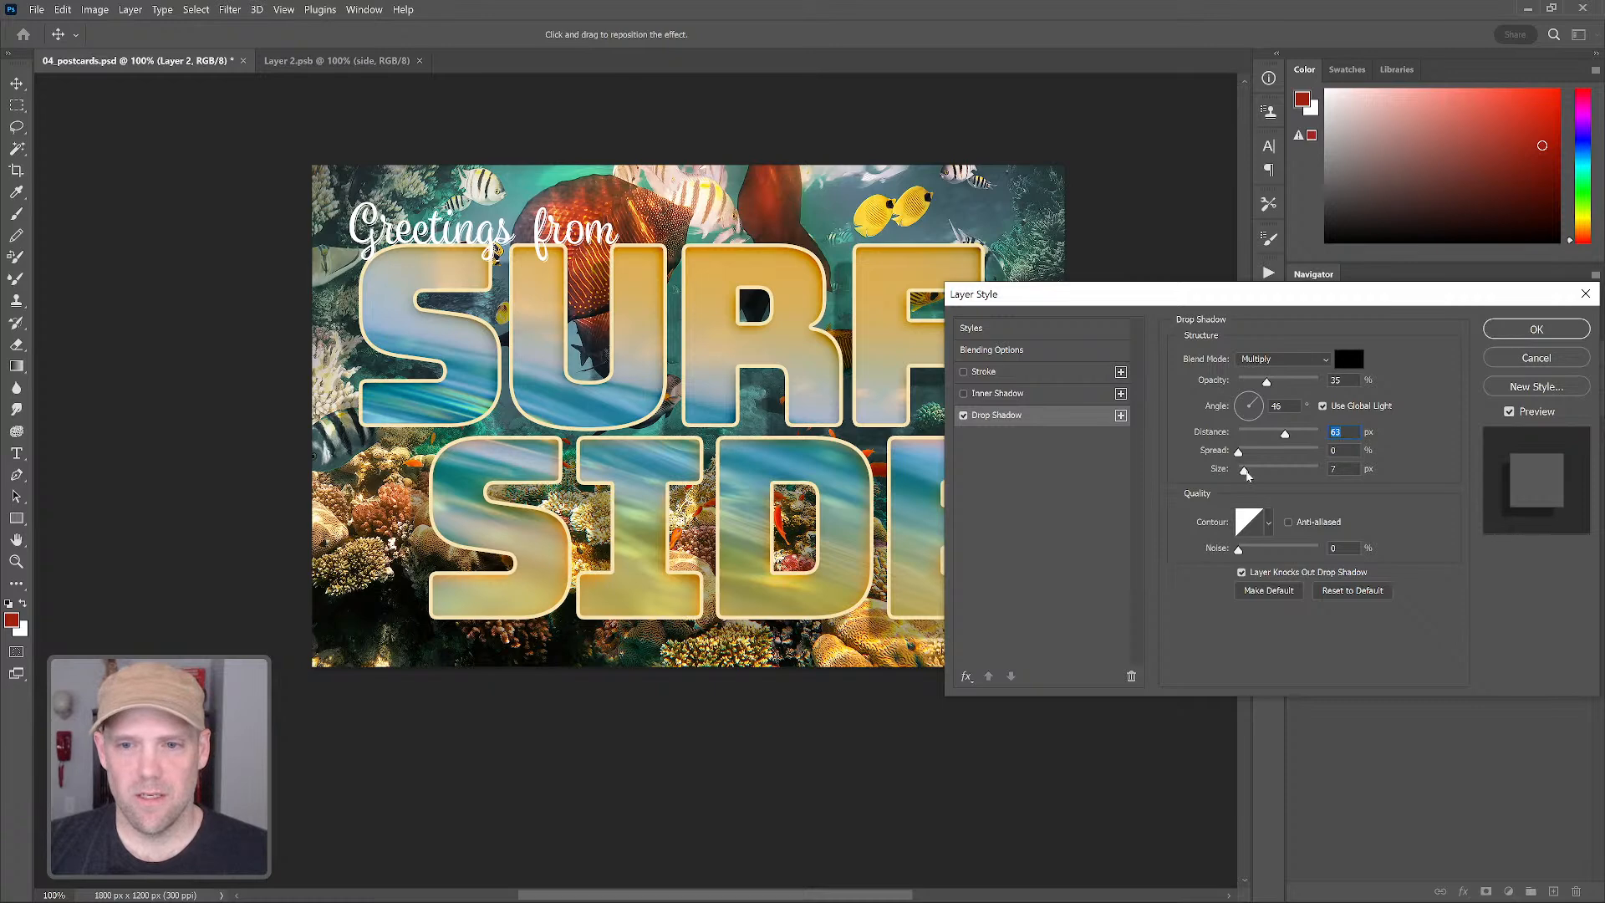
click(1301, 384)
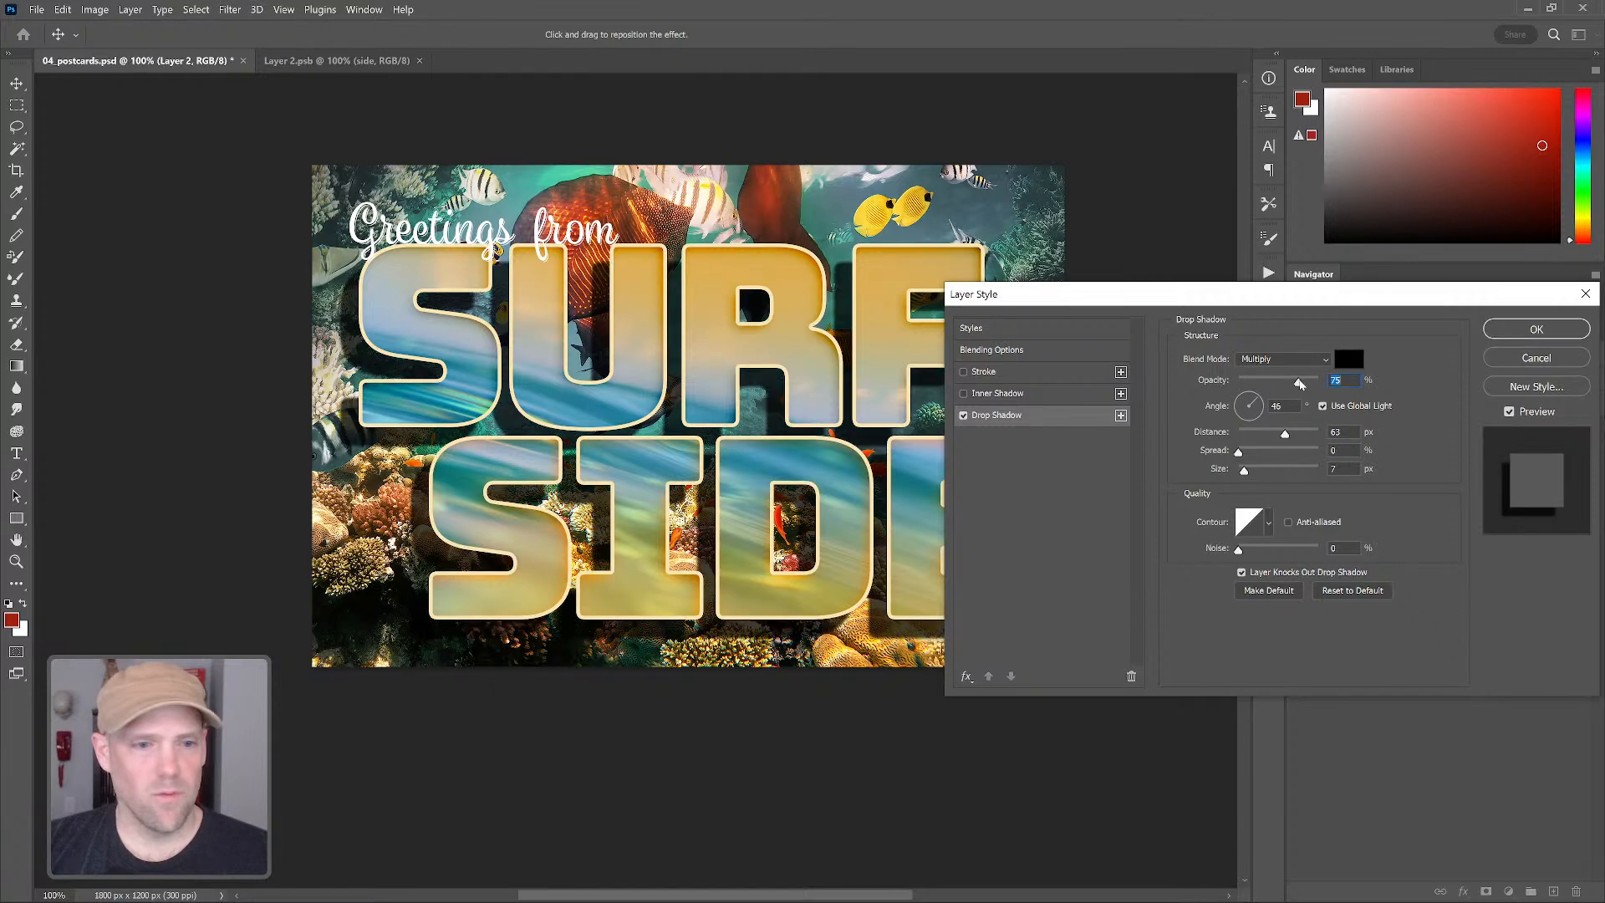
click(1307, 382)
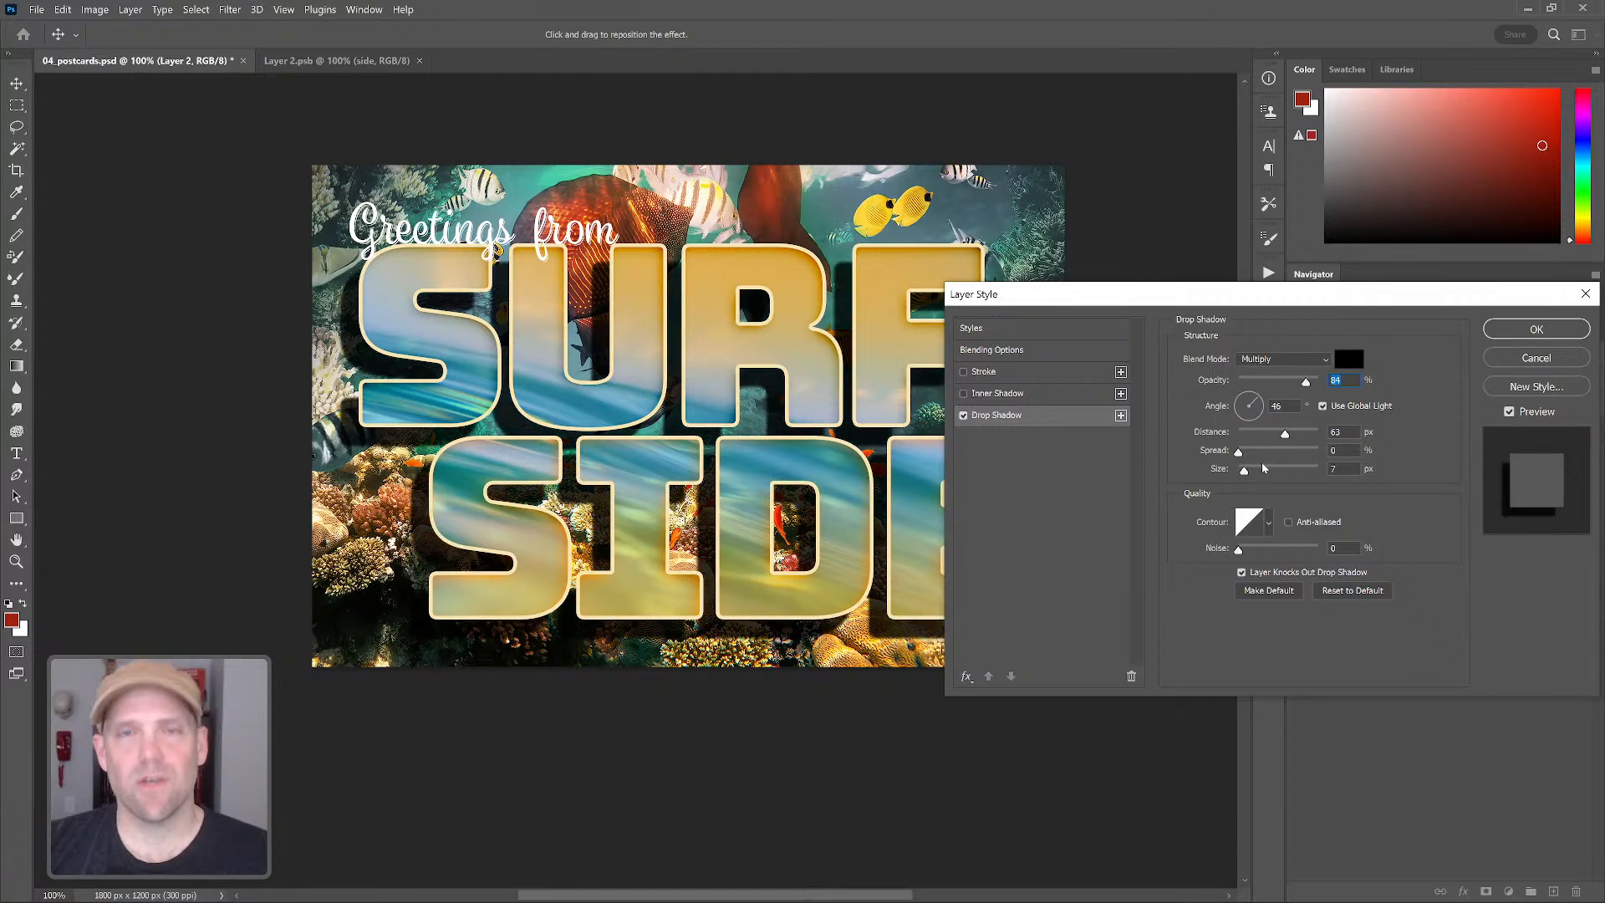
click(1296, 435)
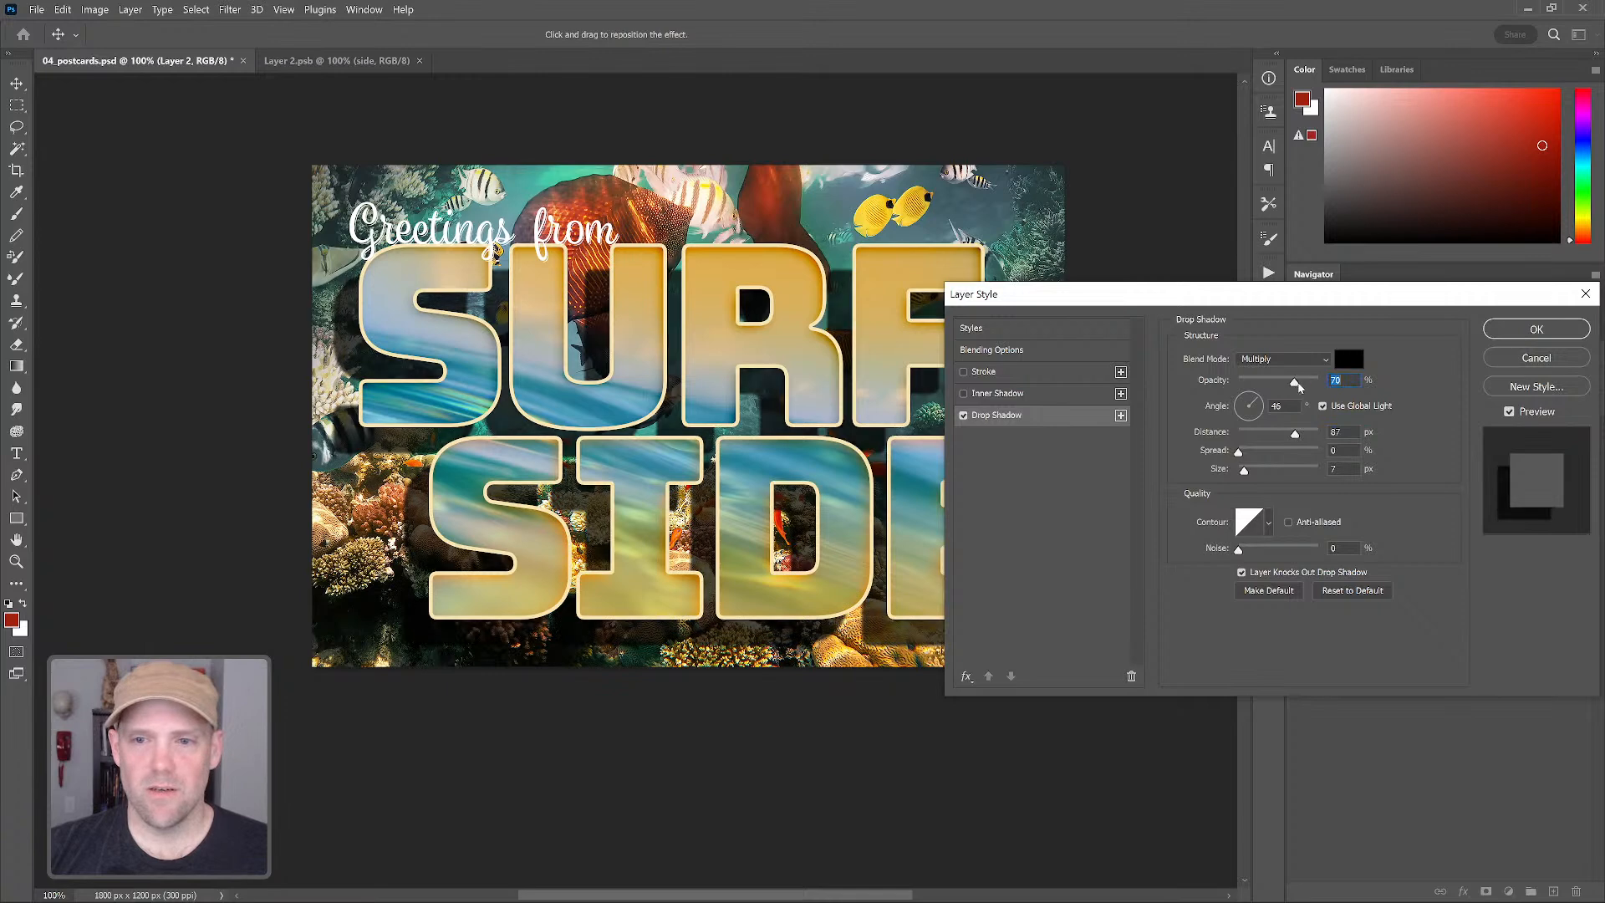
Change Layer 2's drop shadow colour to dark blue 122736, set its opacity to 80%, and apply the layer style
click(1349, 359)
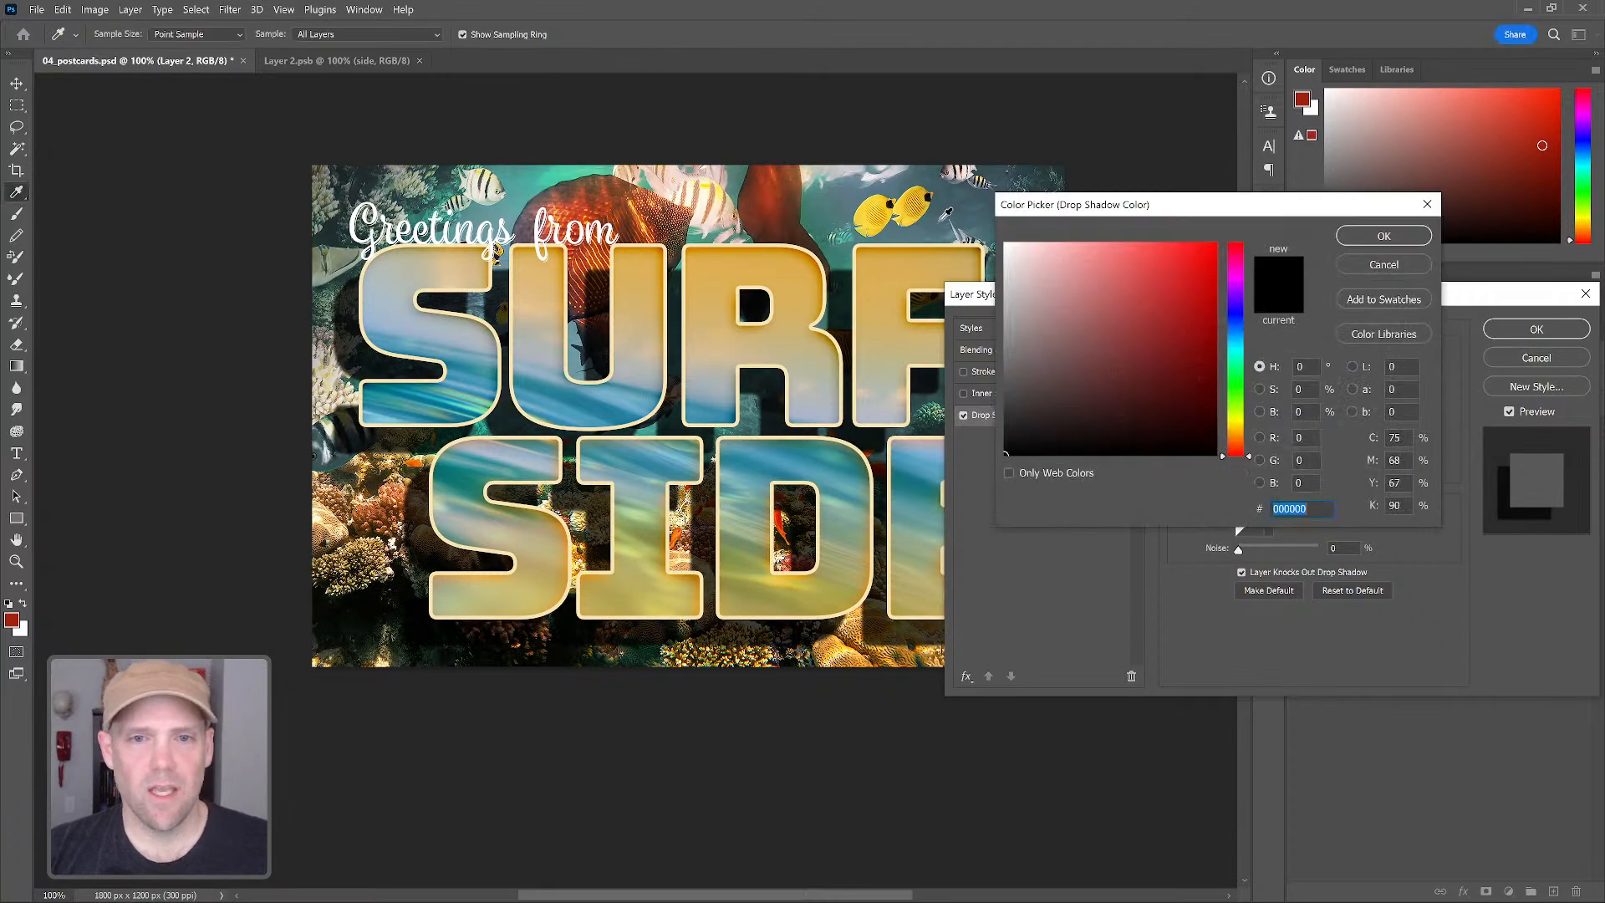
click(954, 212)
drag(1239, 336, 1223, 338)
drag(1142, 397, 1147, 408)
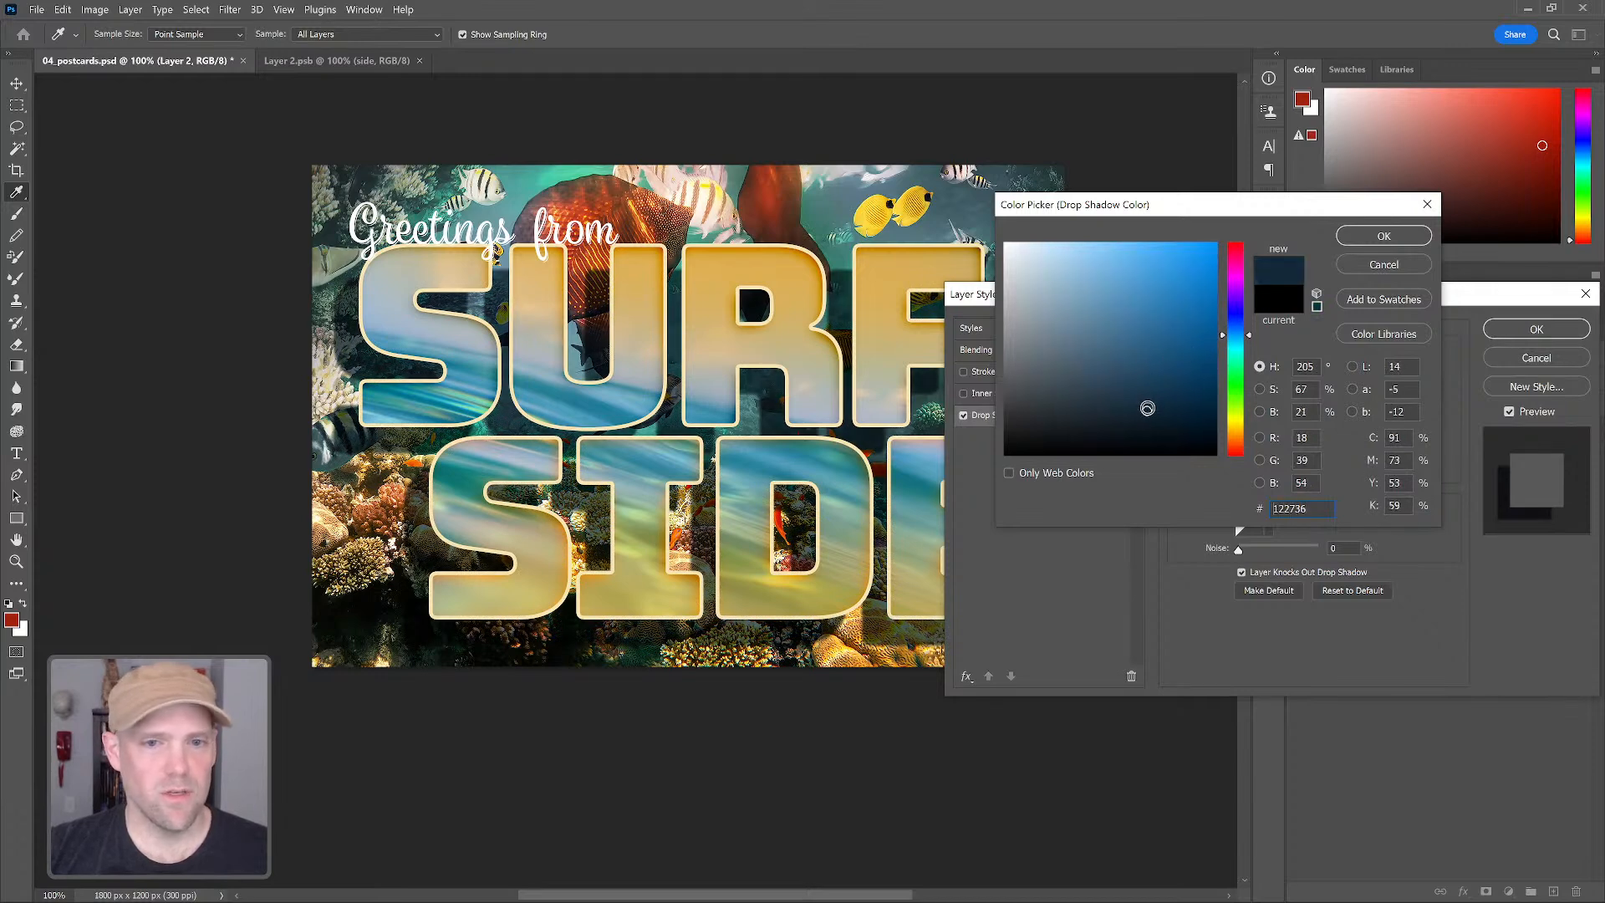
click(1384, 235)
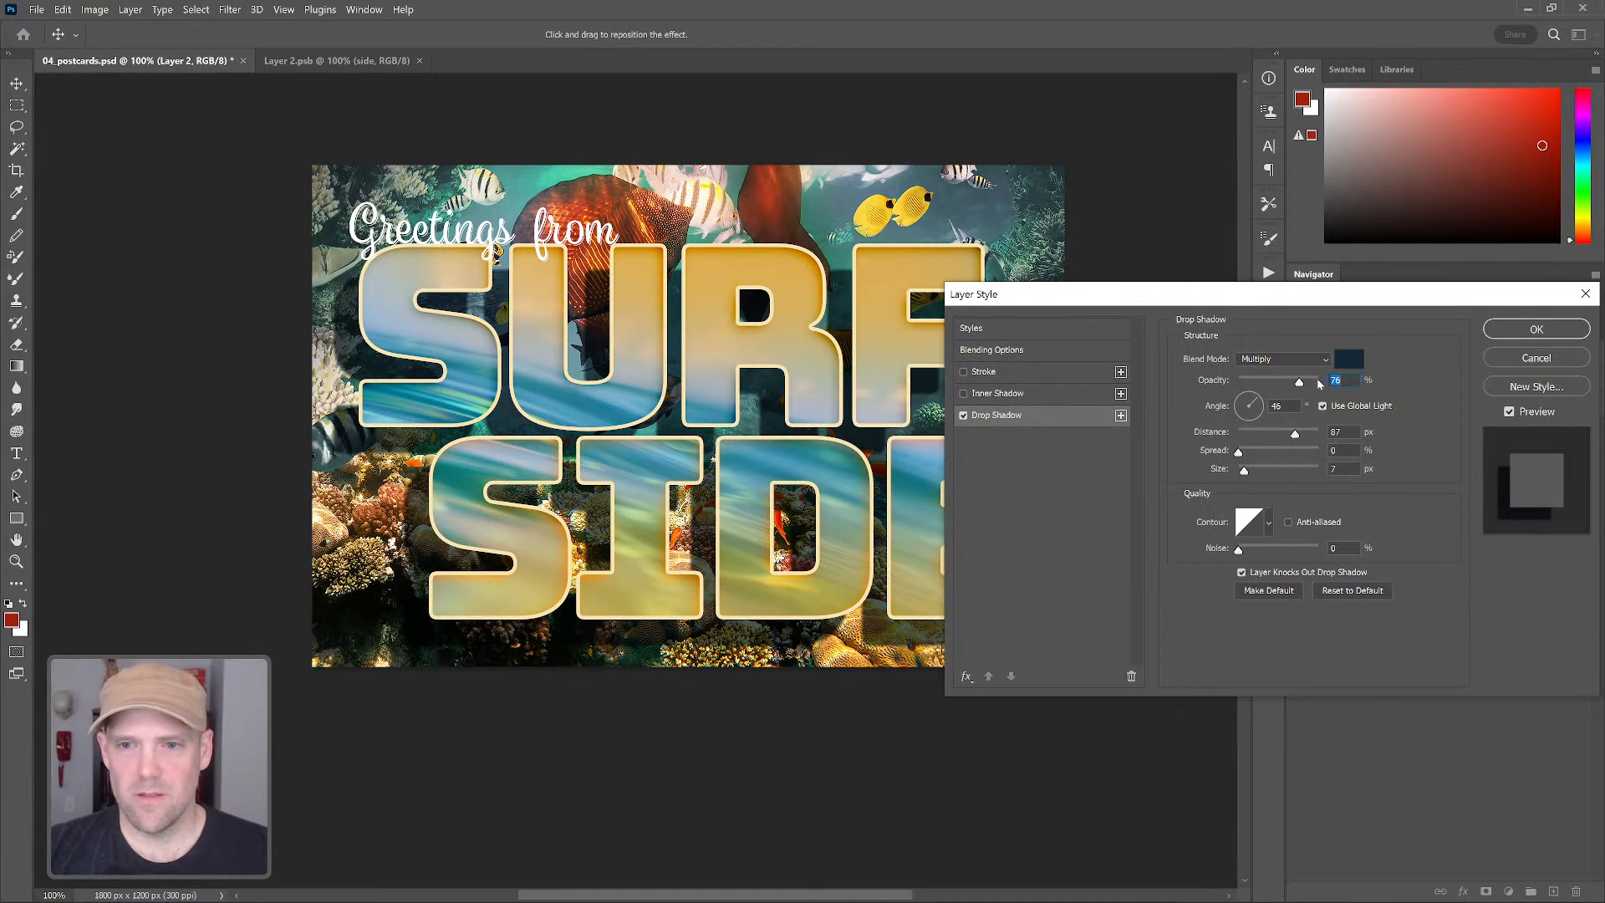
drag(1303, 387, 1304, 384)
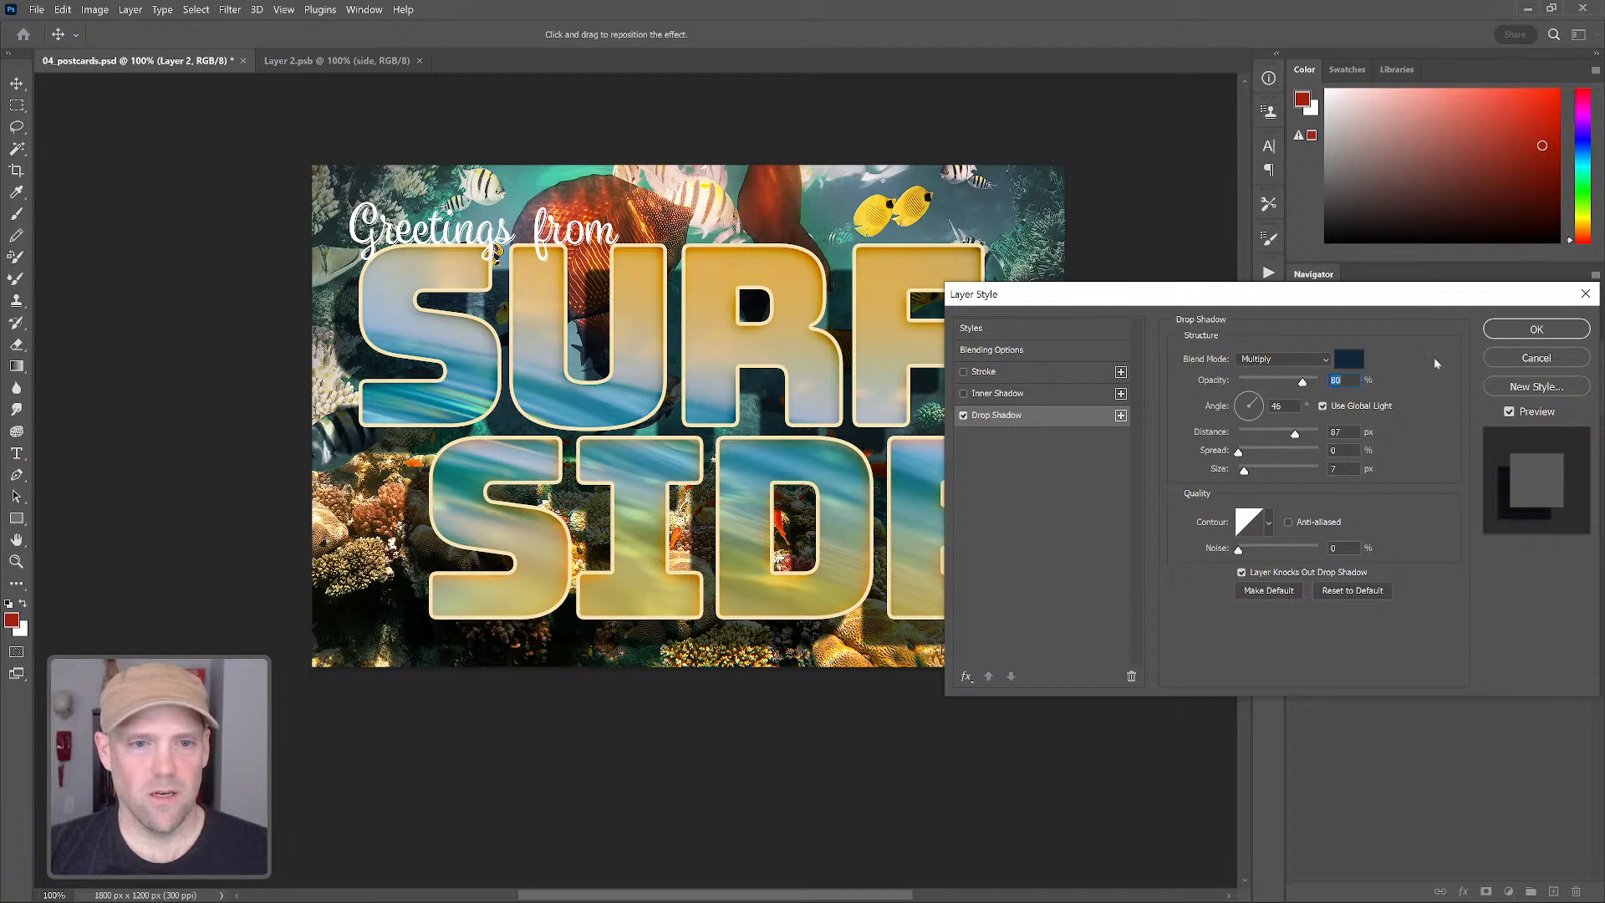
click(1526, 332)
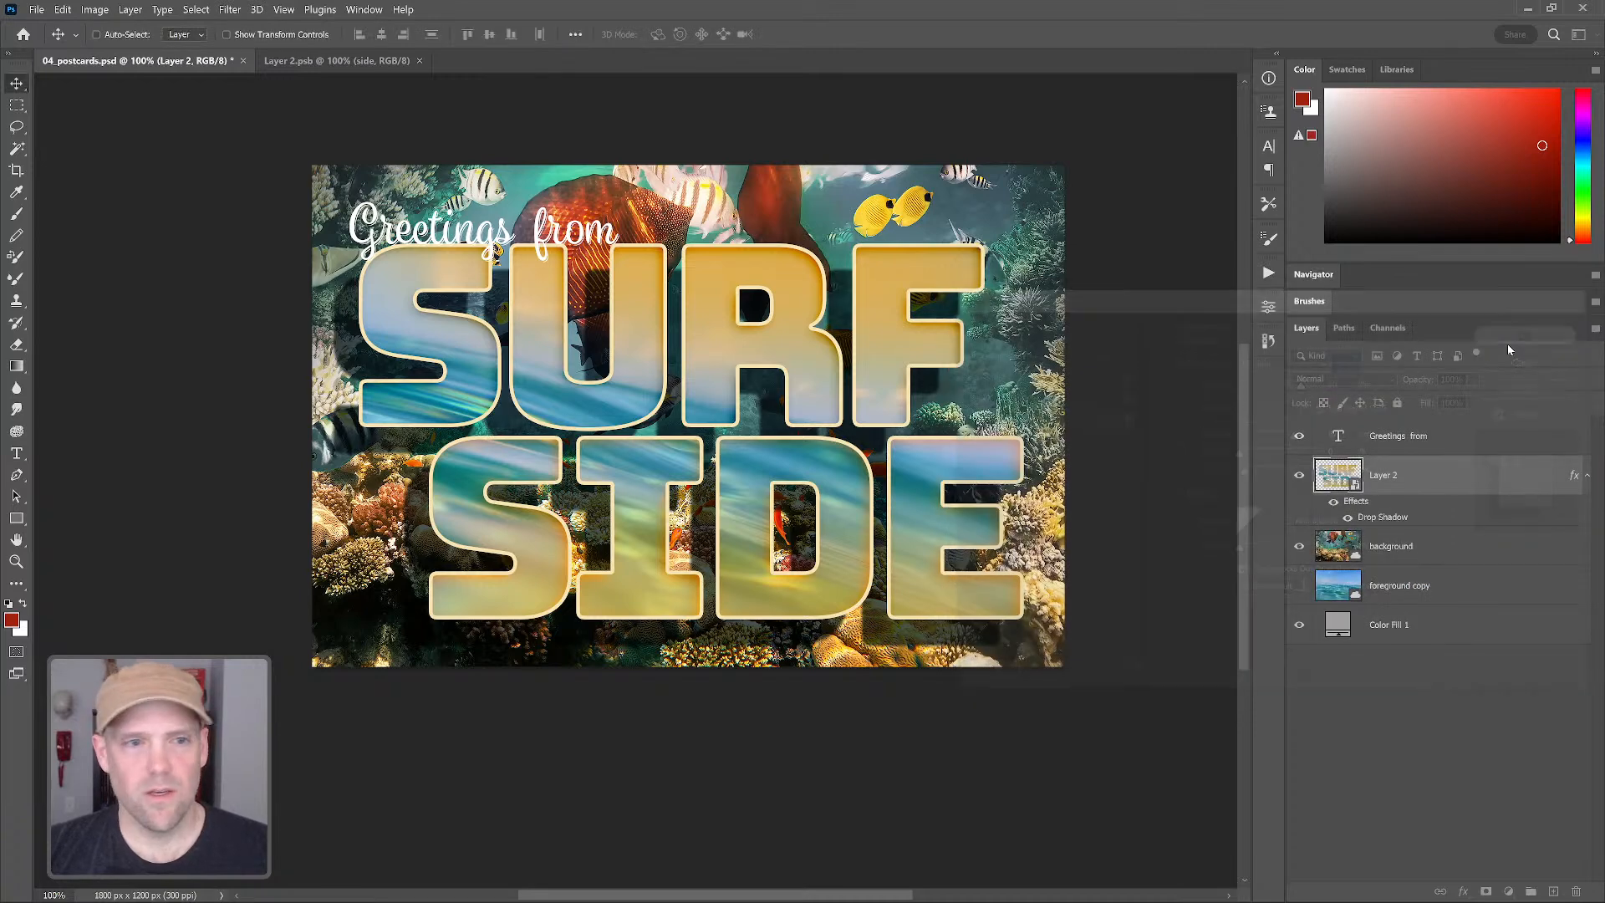
click(1463, 716)
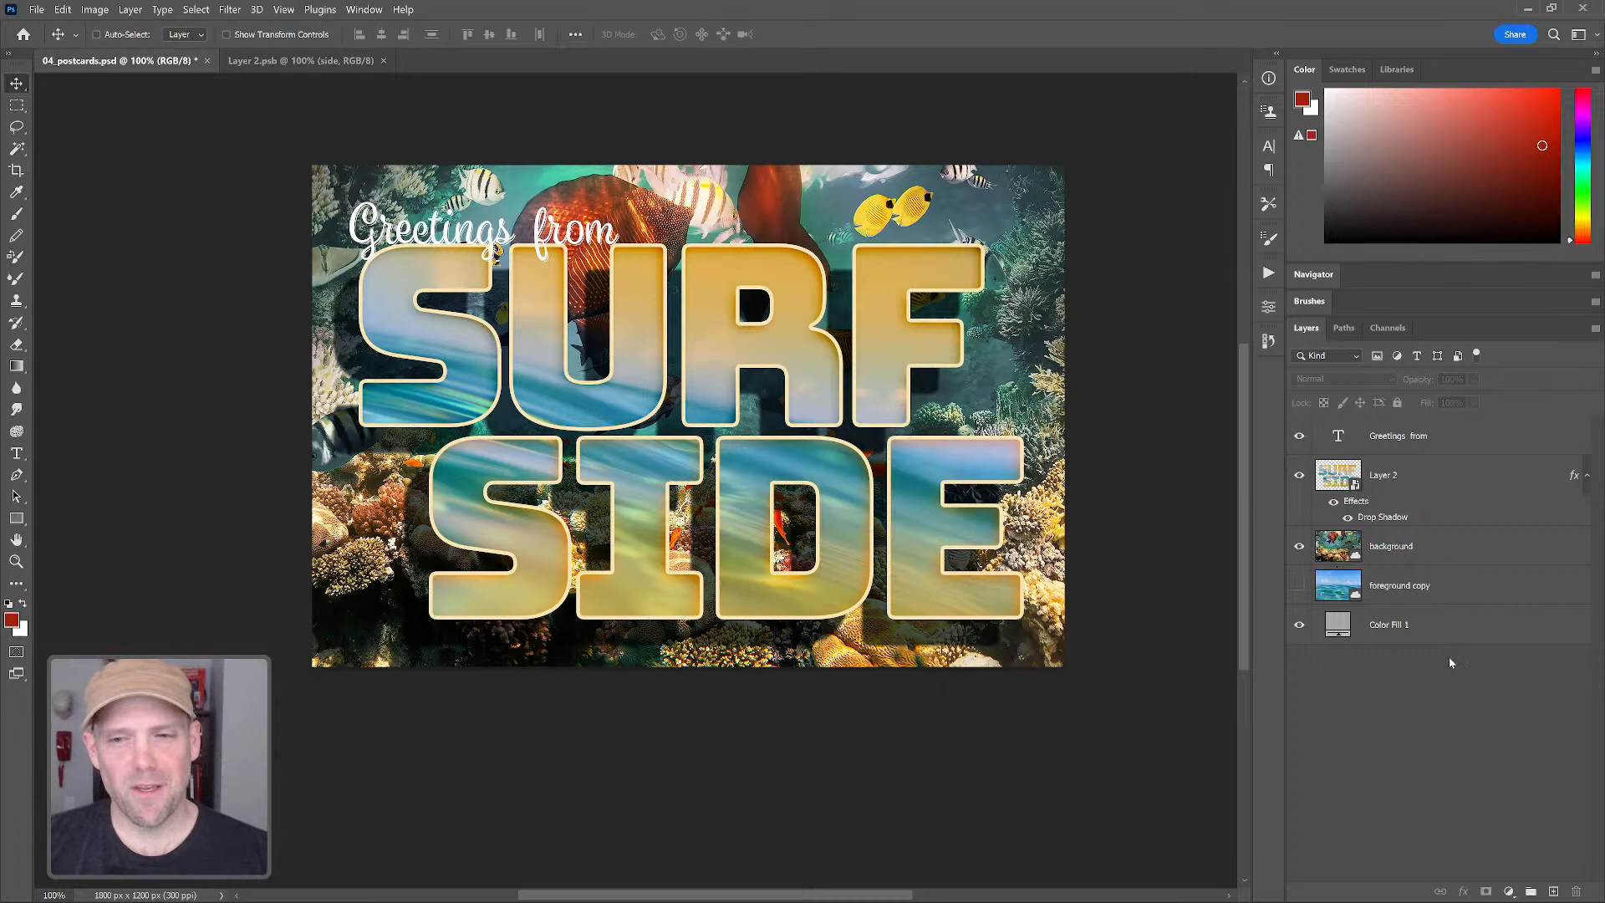
Try out Free Transform changes on the Layer 2 Surf Side lettering, undoing each one
click(1330, 478)
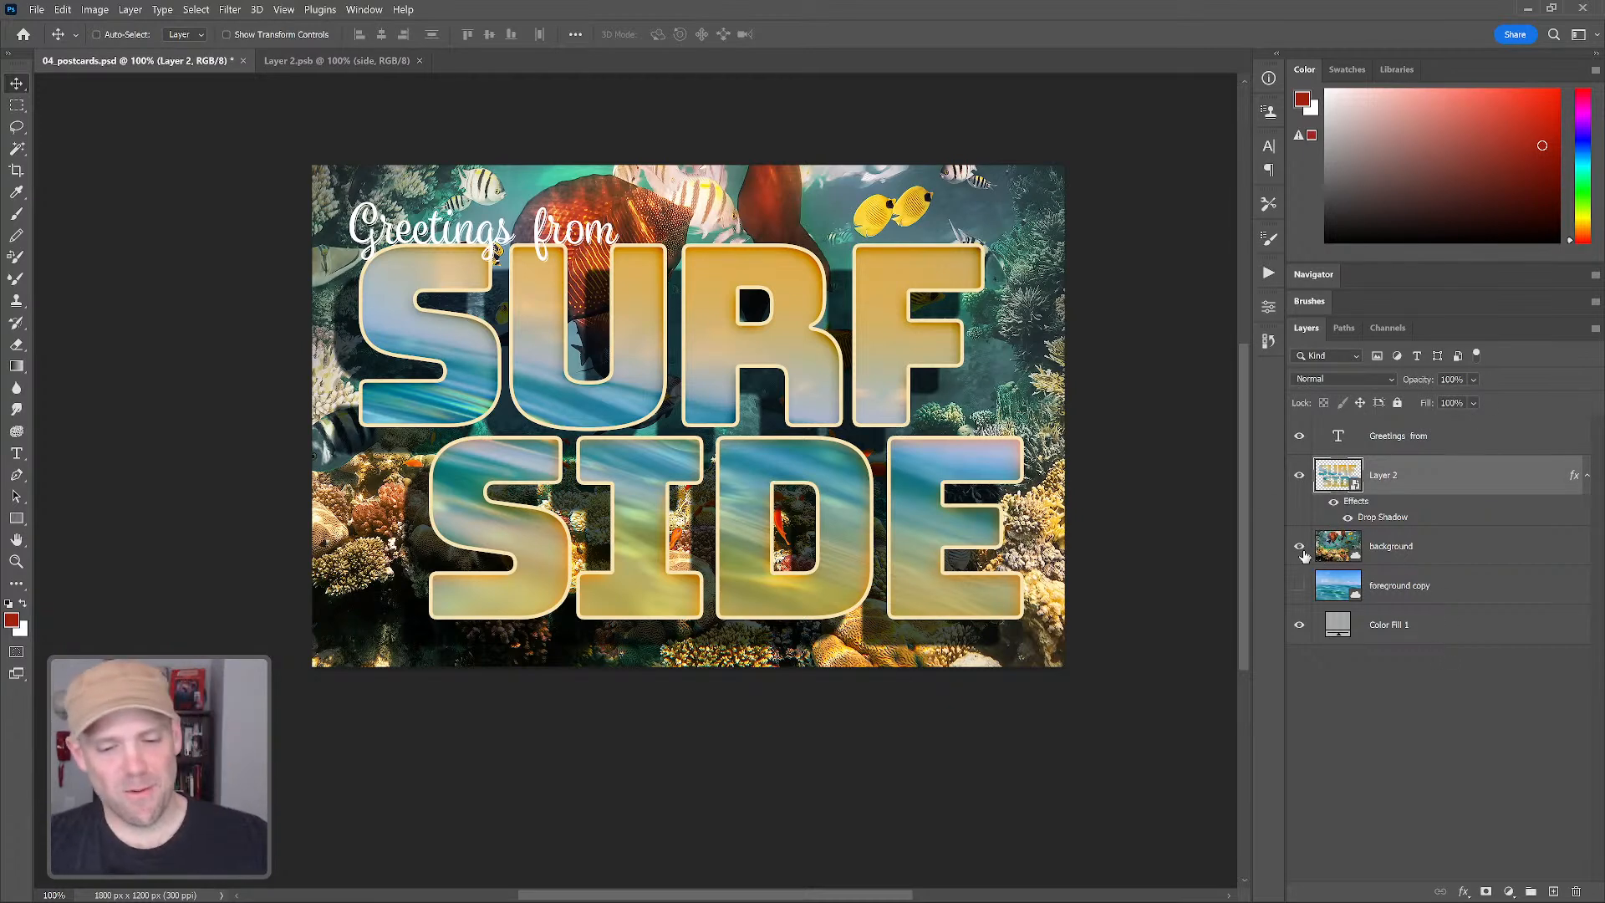
key(ctrl+t)
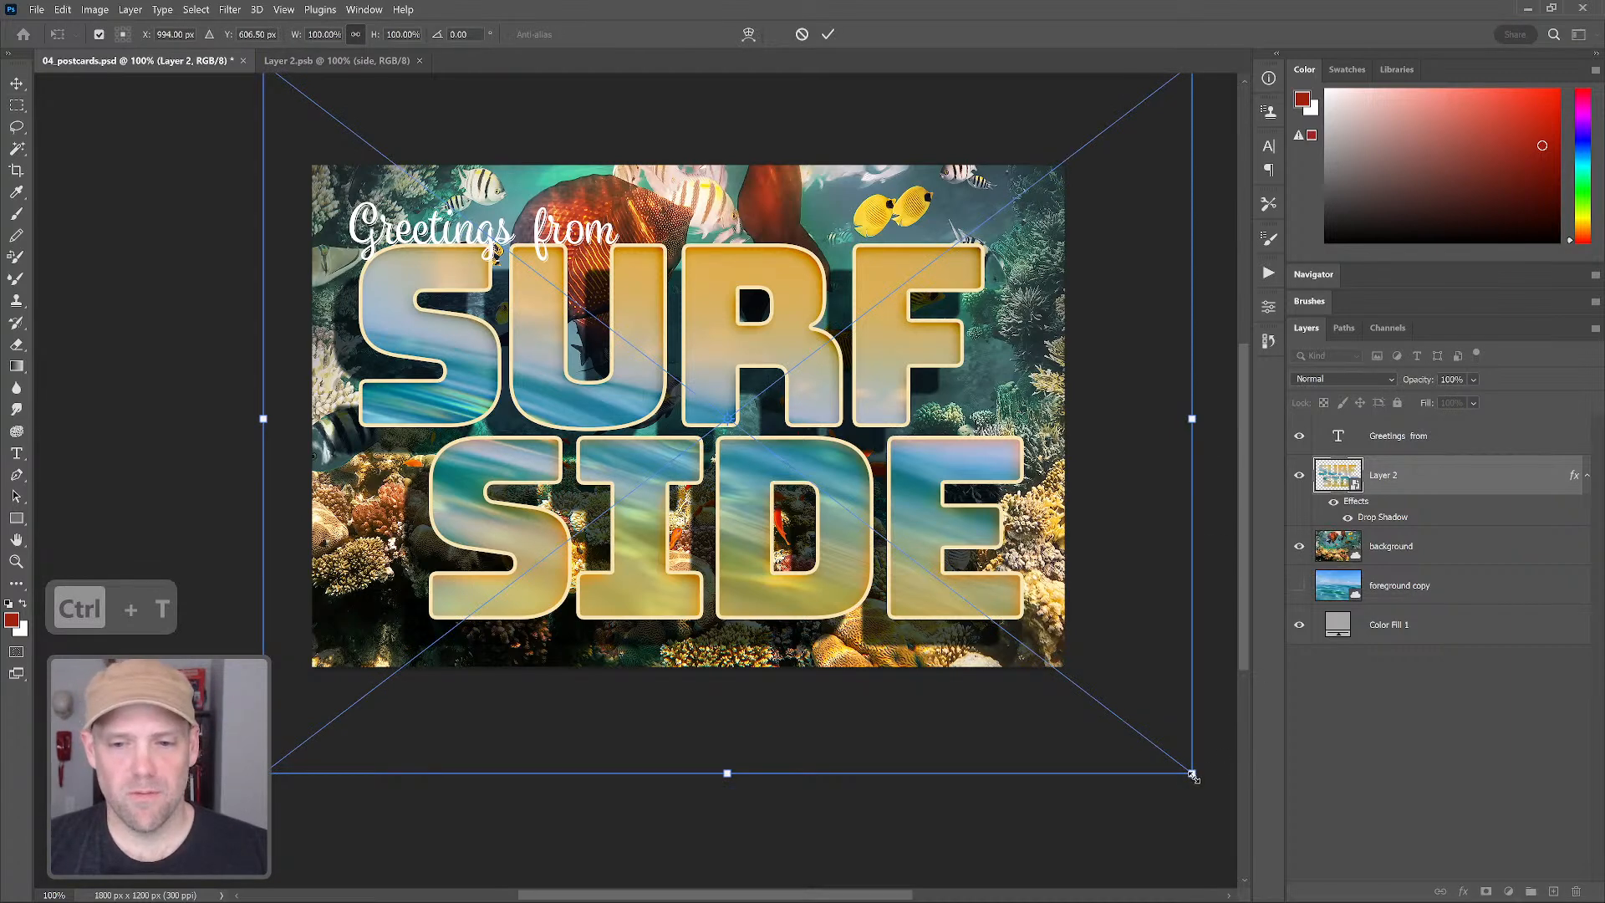
drag(1193, 774, 1154, 671)
key(ctrl+z)
drag(1193, 421, 1189, 418)
drag(1099, 384, 1222, 284)
key(ctrl+z)
drag(1093, 488, 1092, 535)
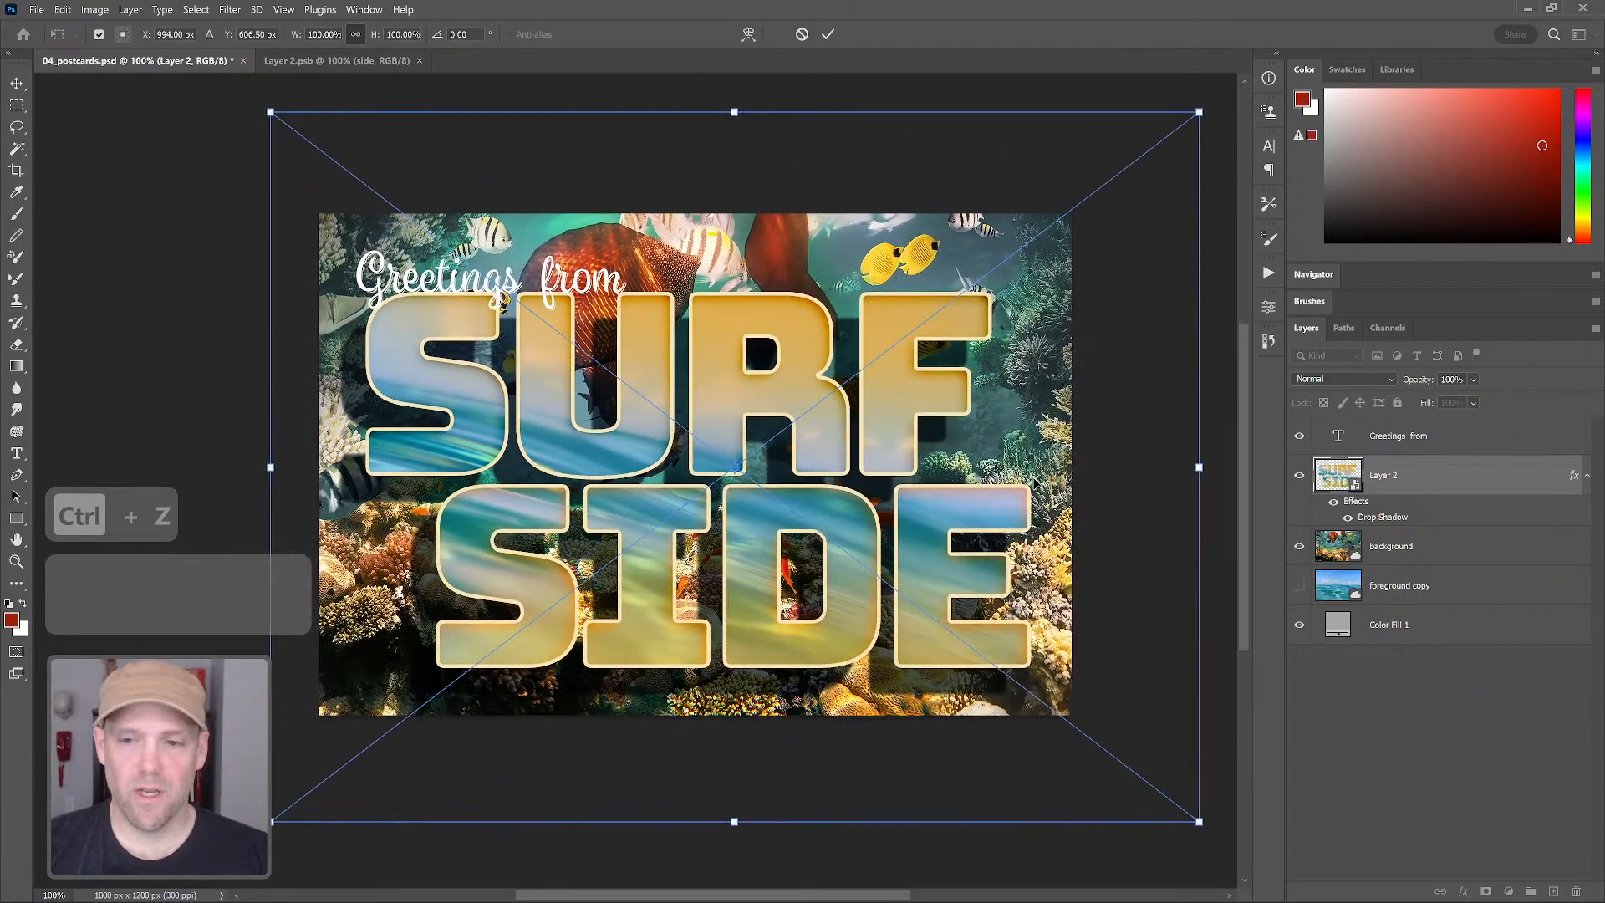
key(Return)
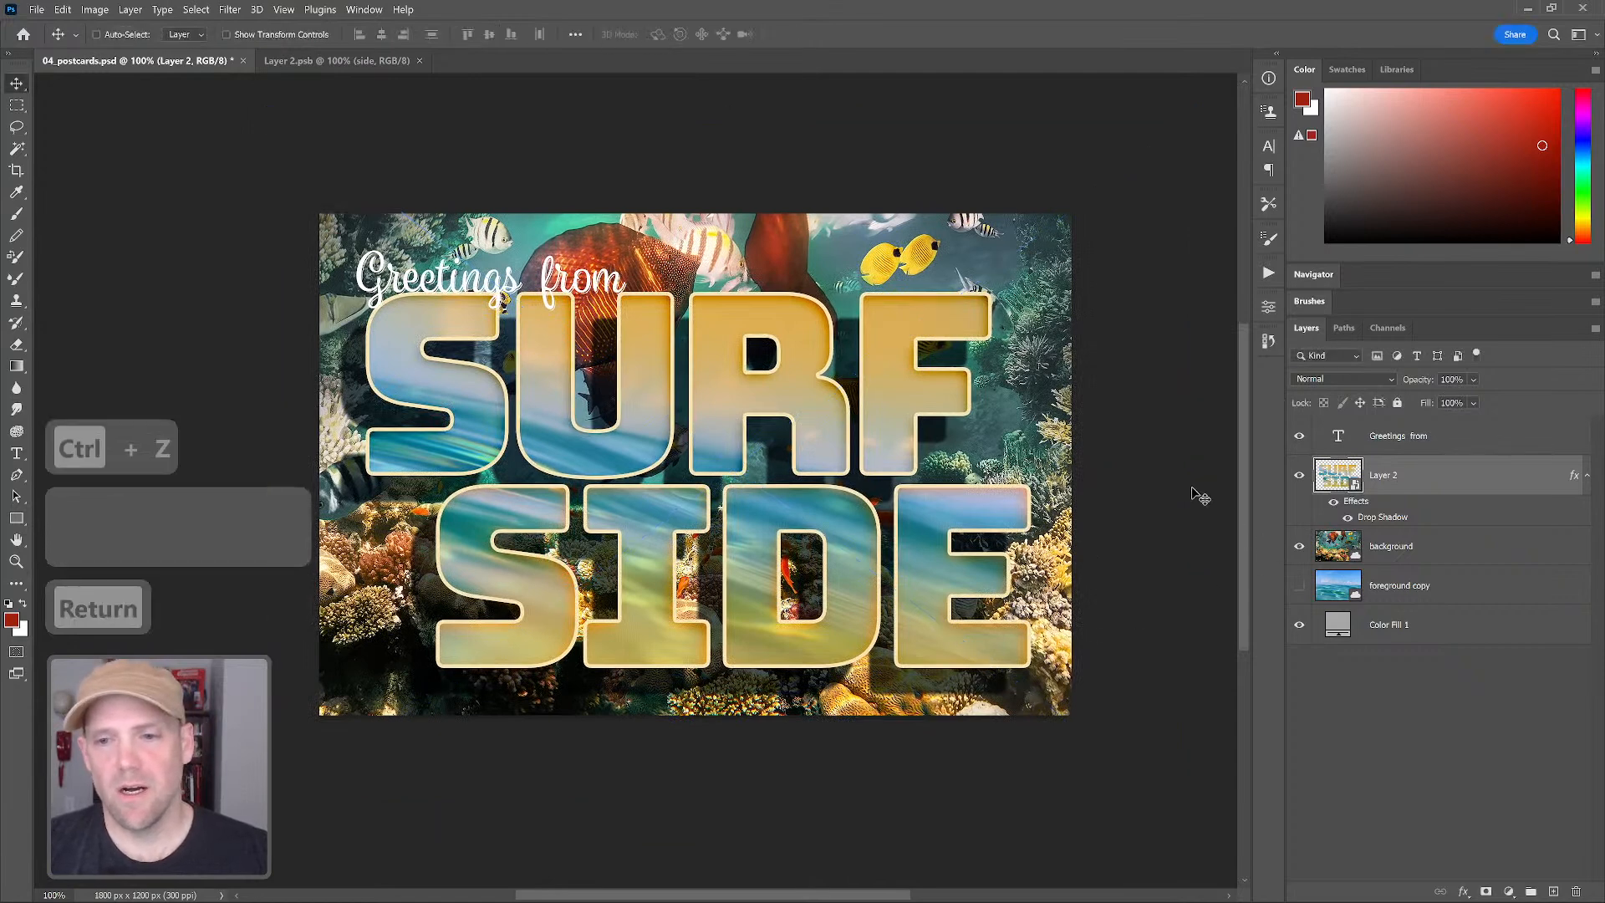
Try warping the Layer 2 lettering by pulling its upper-right corner, lower-left corner and middle, and undo the distortions
key(ctrl+t)
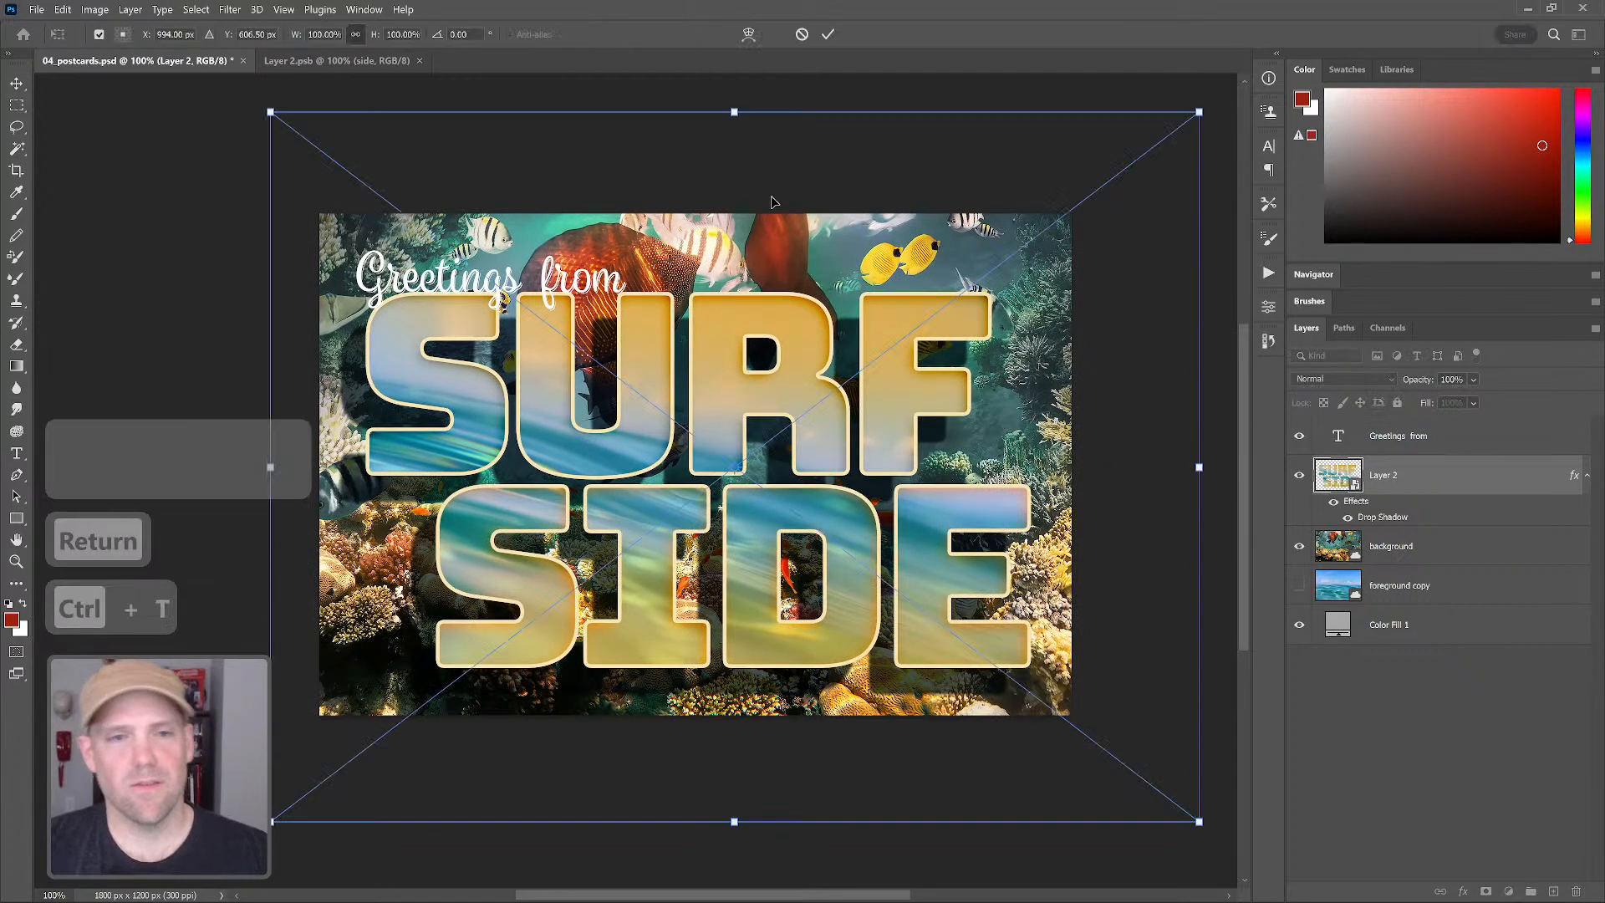
click(748, 35)
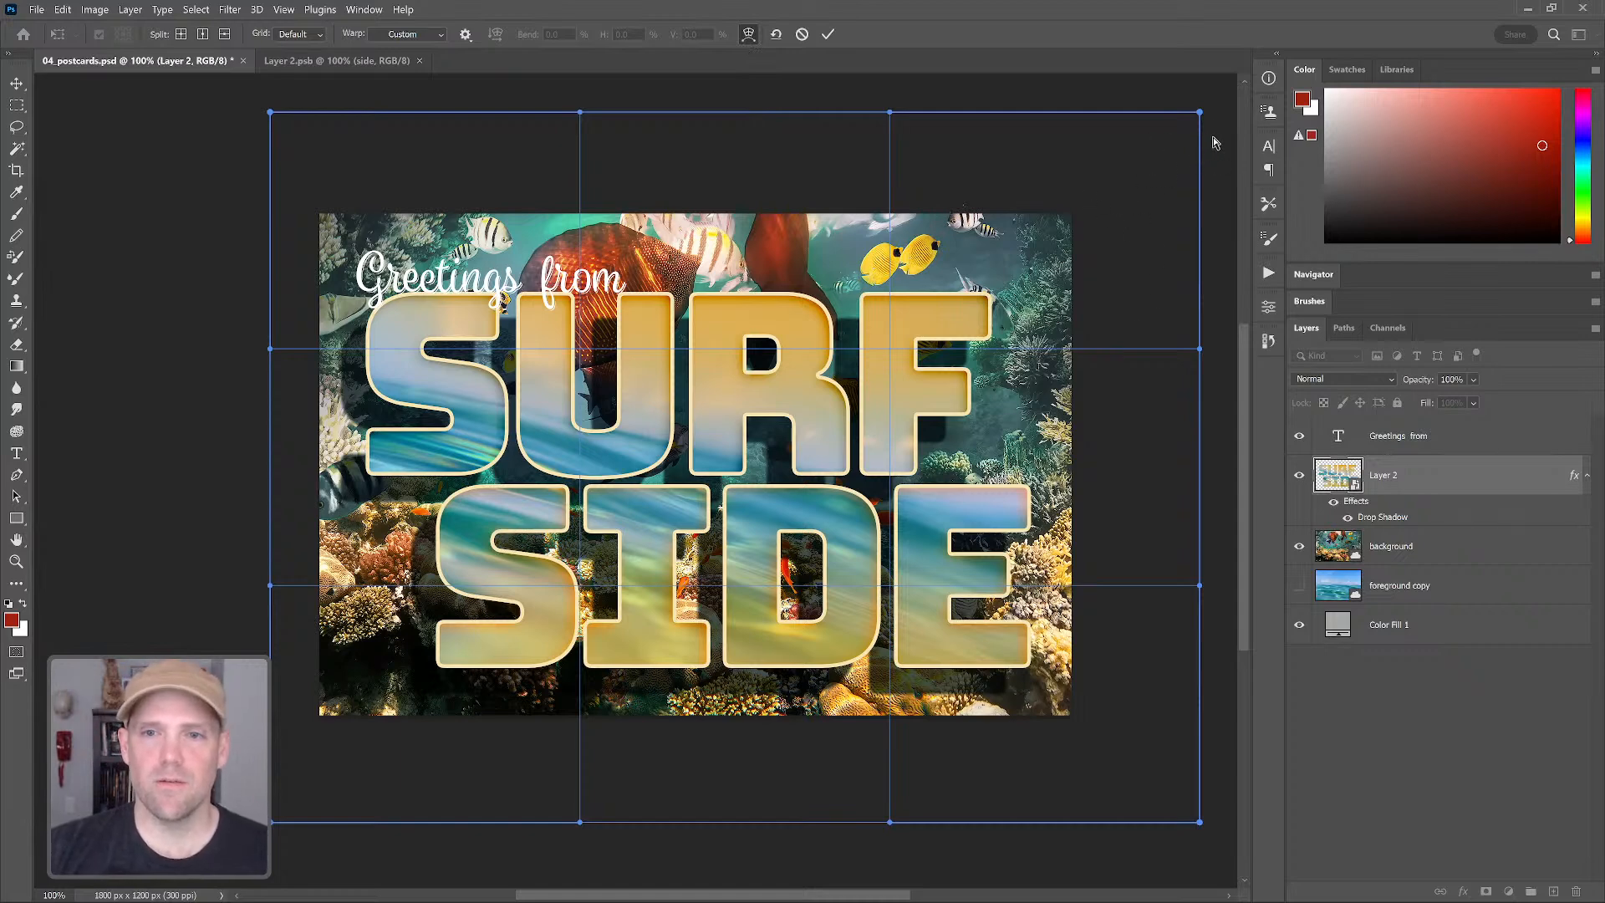
drag(1137, 126, 724, 242)
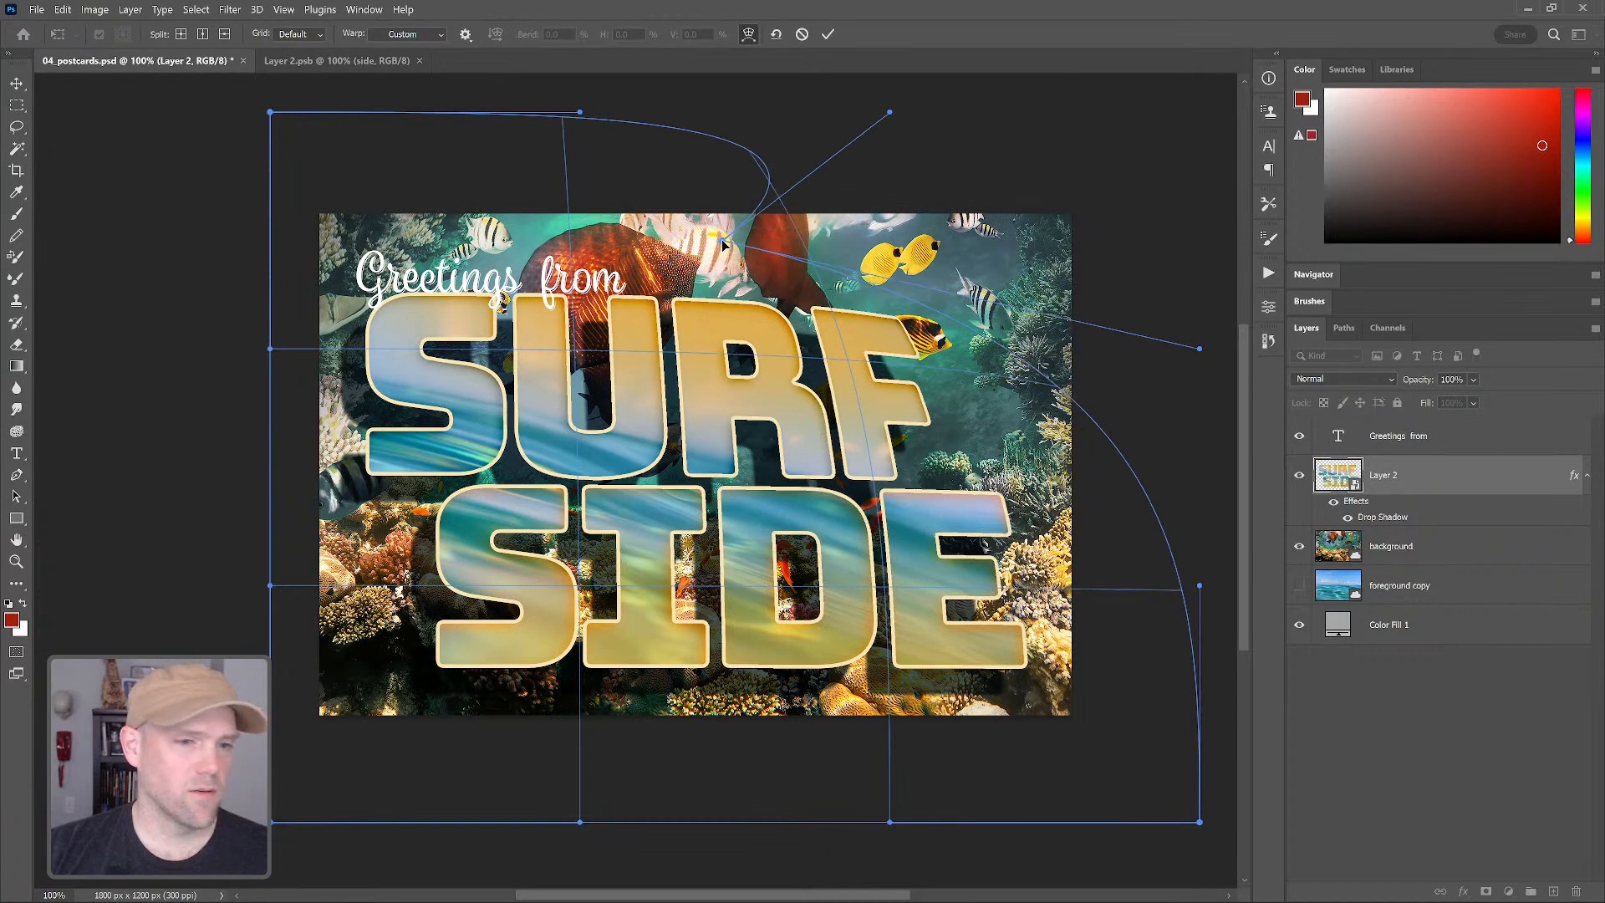
drag(270, 823, 483, 696)
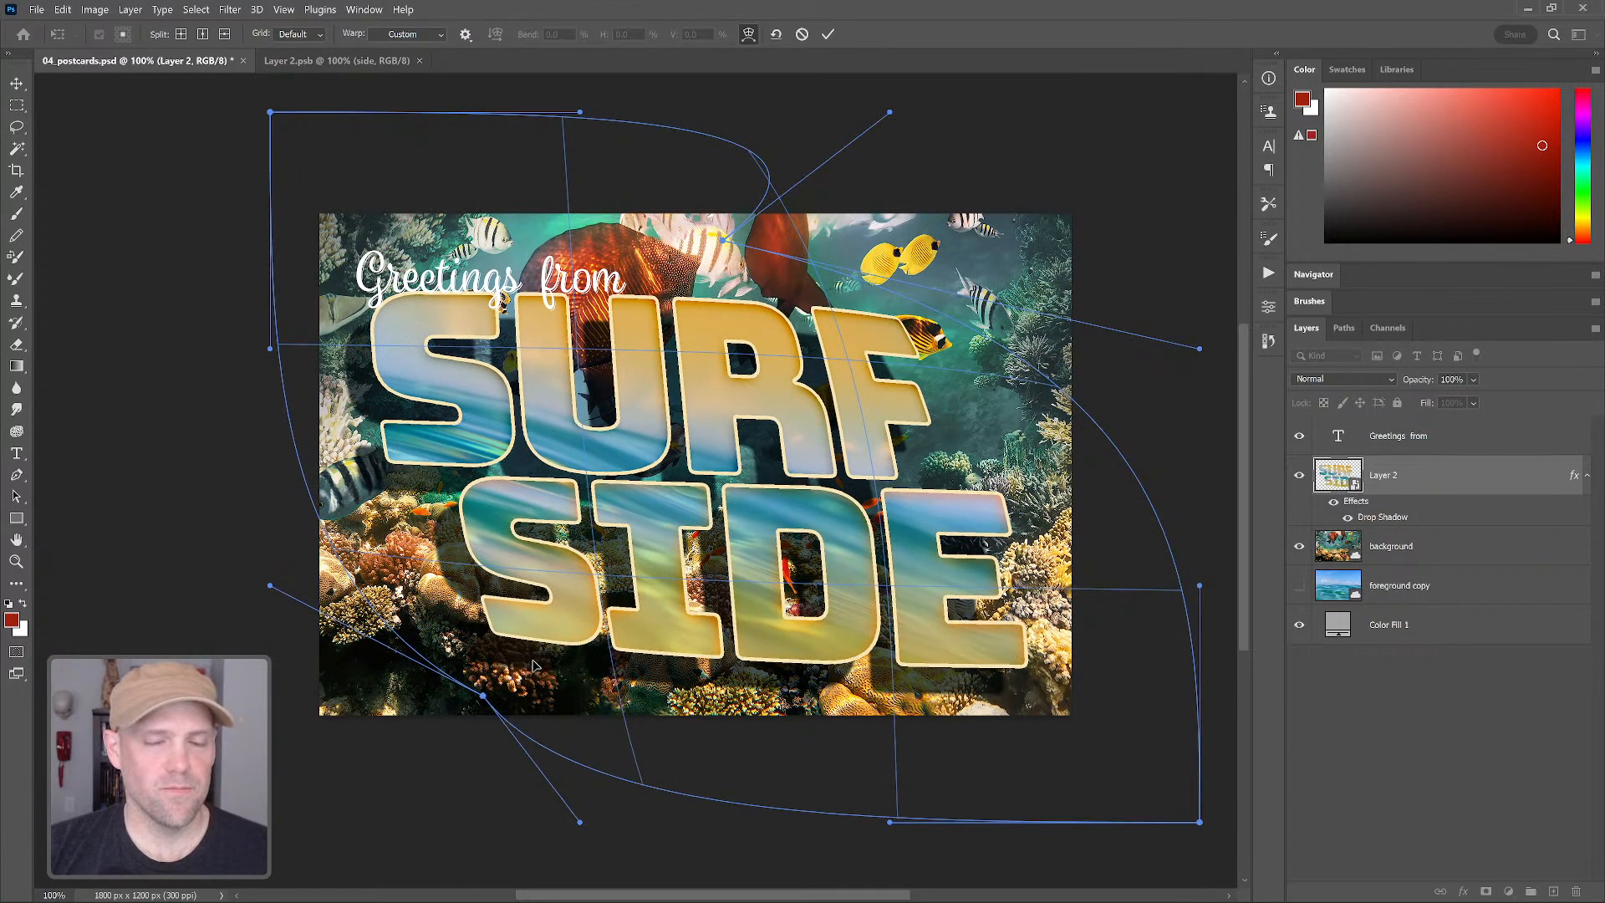
drag(724, 423, 674, 345)
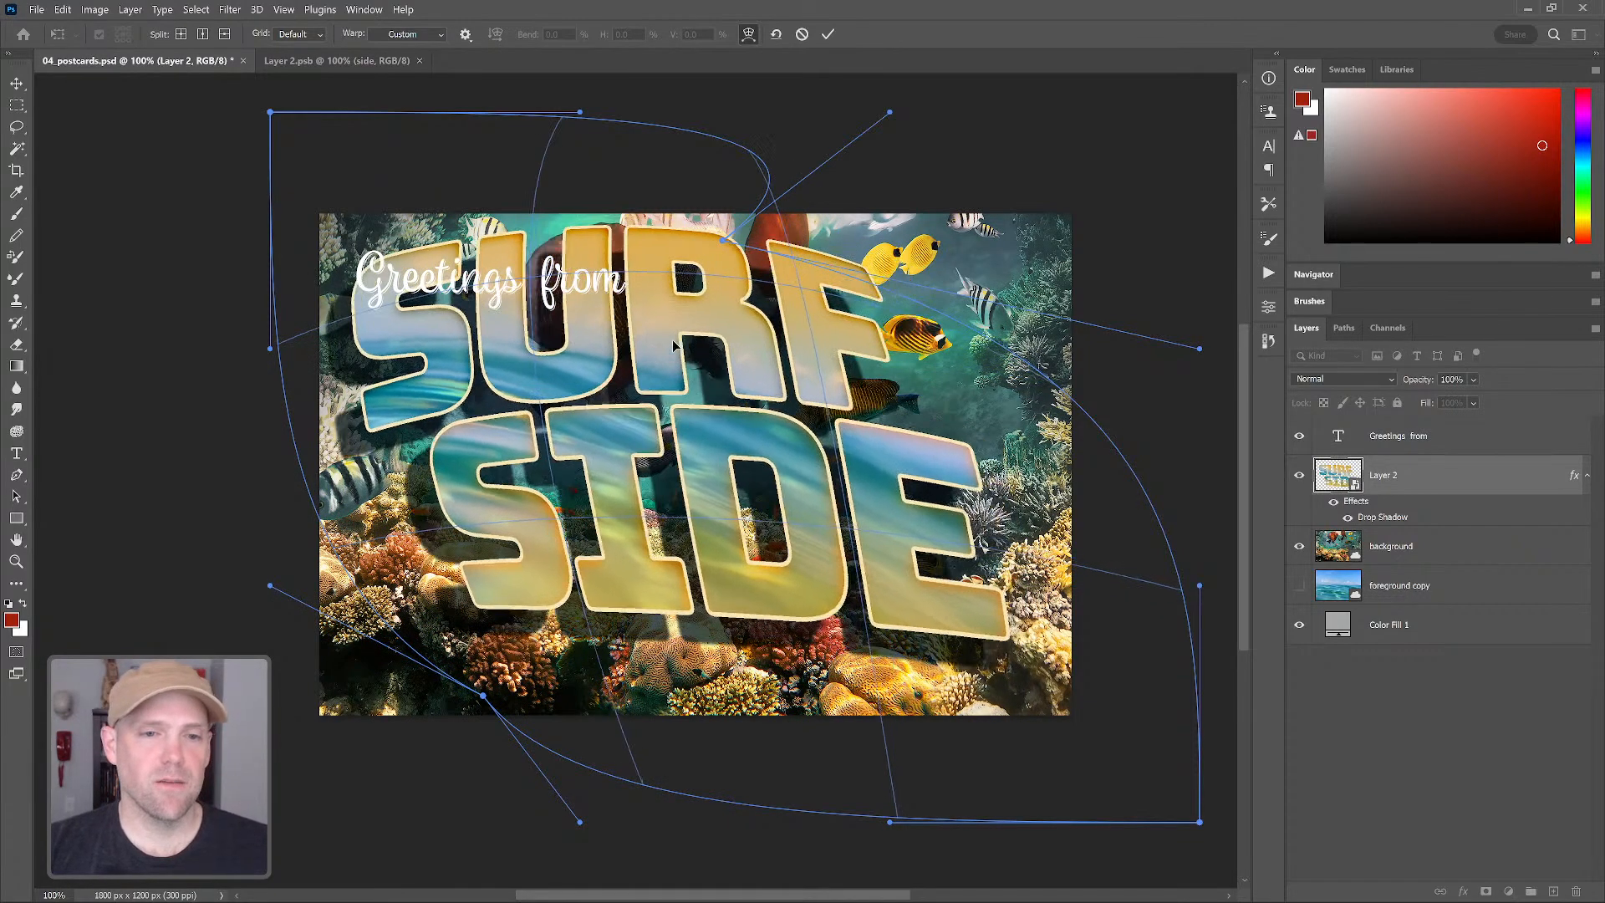
key(ctrl+z)
key(ctrl+z)
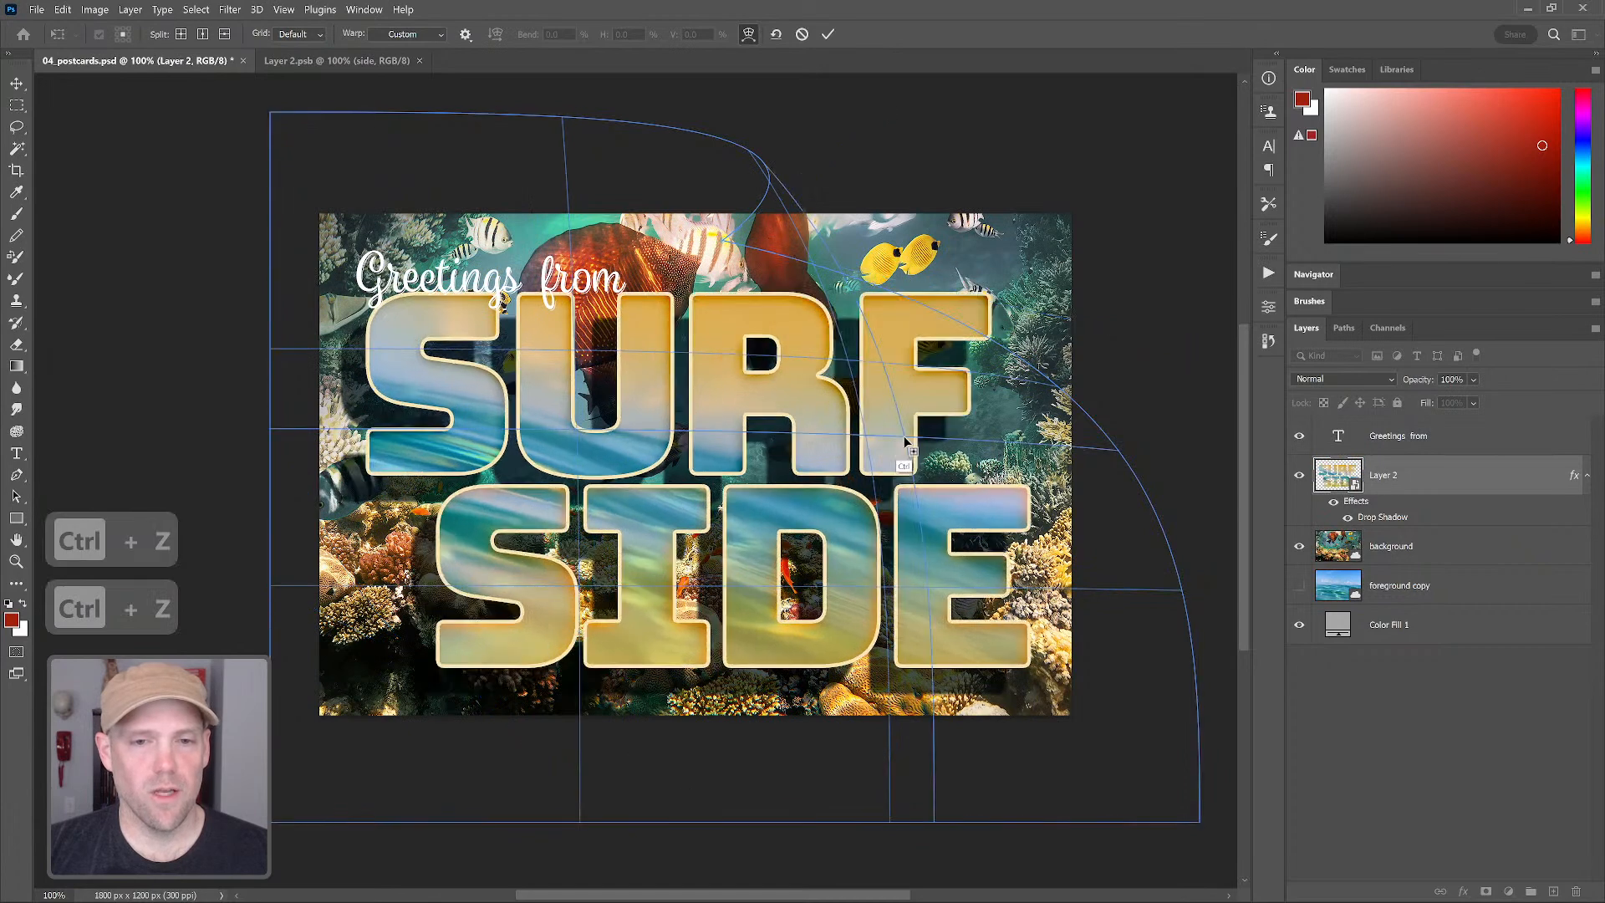
key(ctrl+z)
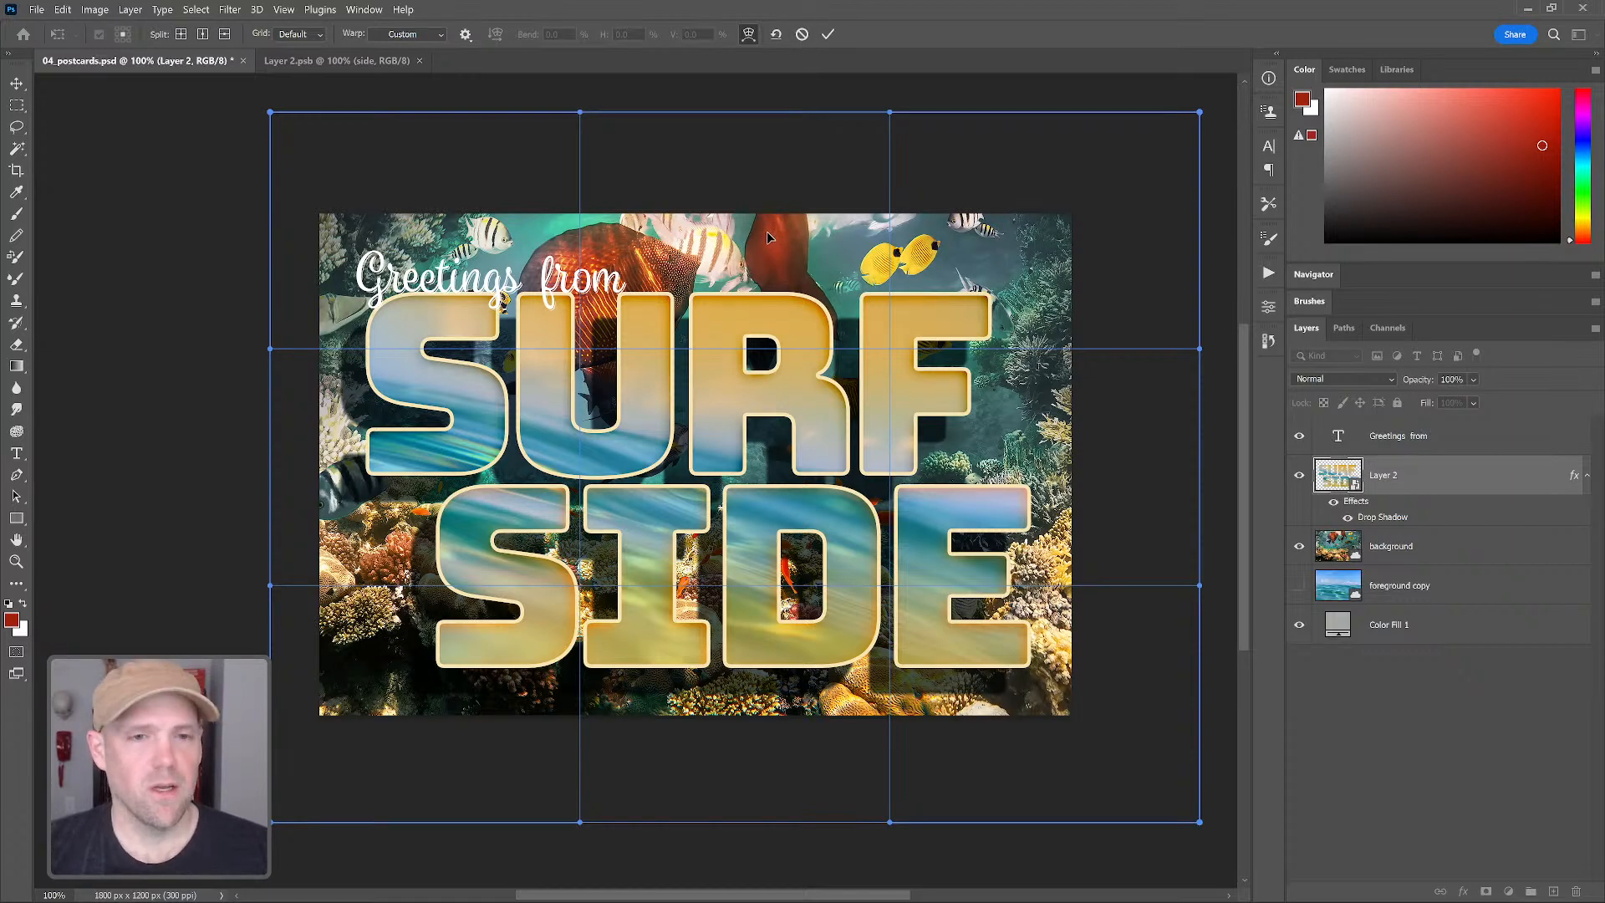
Try splitting the lettering's warp grid at three points and shifting one control point, and undo all of it
key(ctrl)
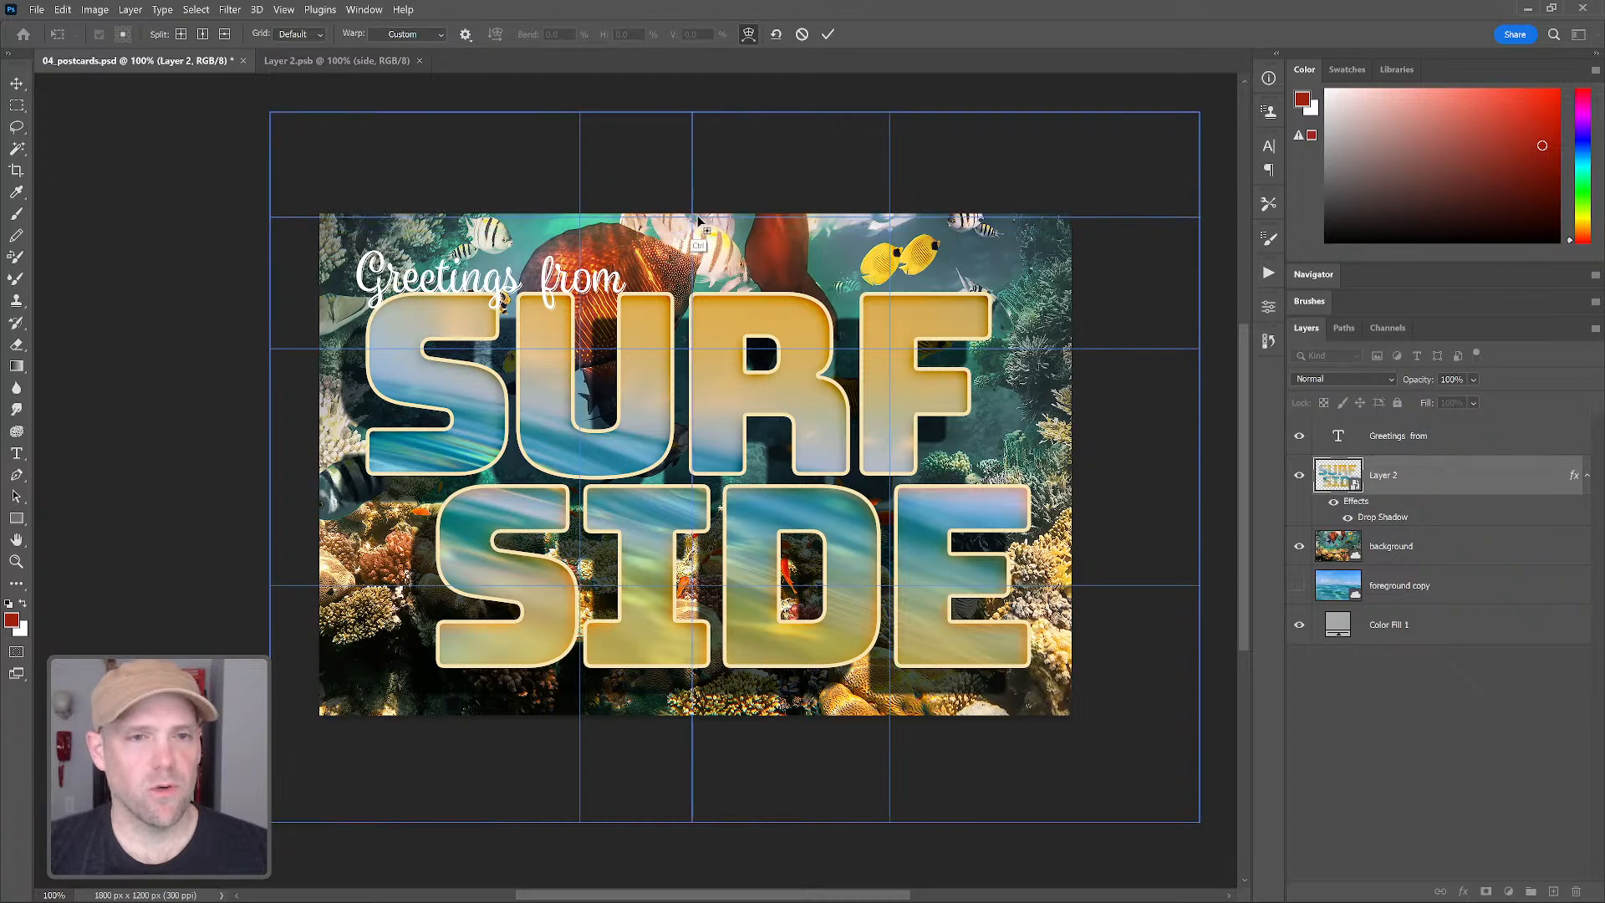
ctrl+click(742, 195)
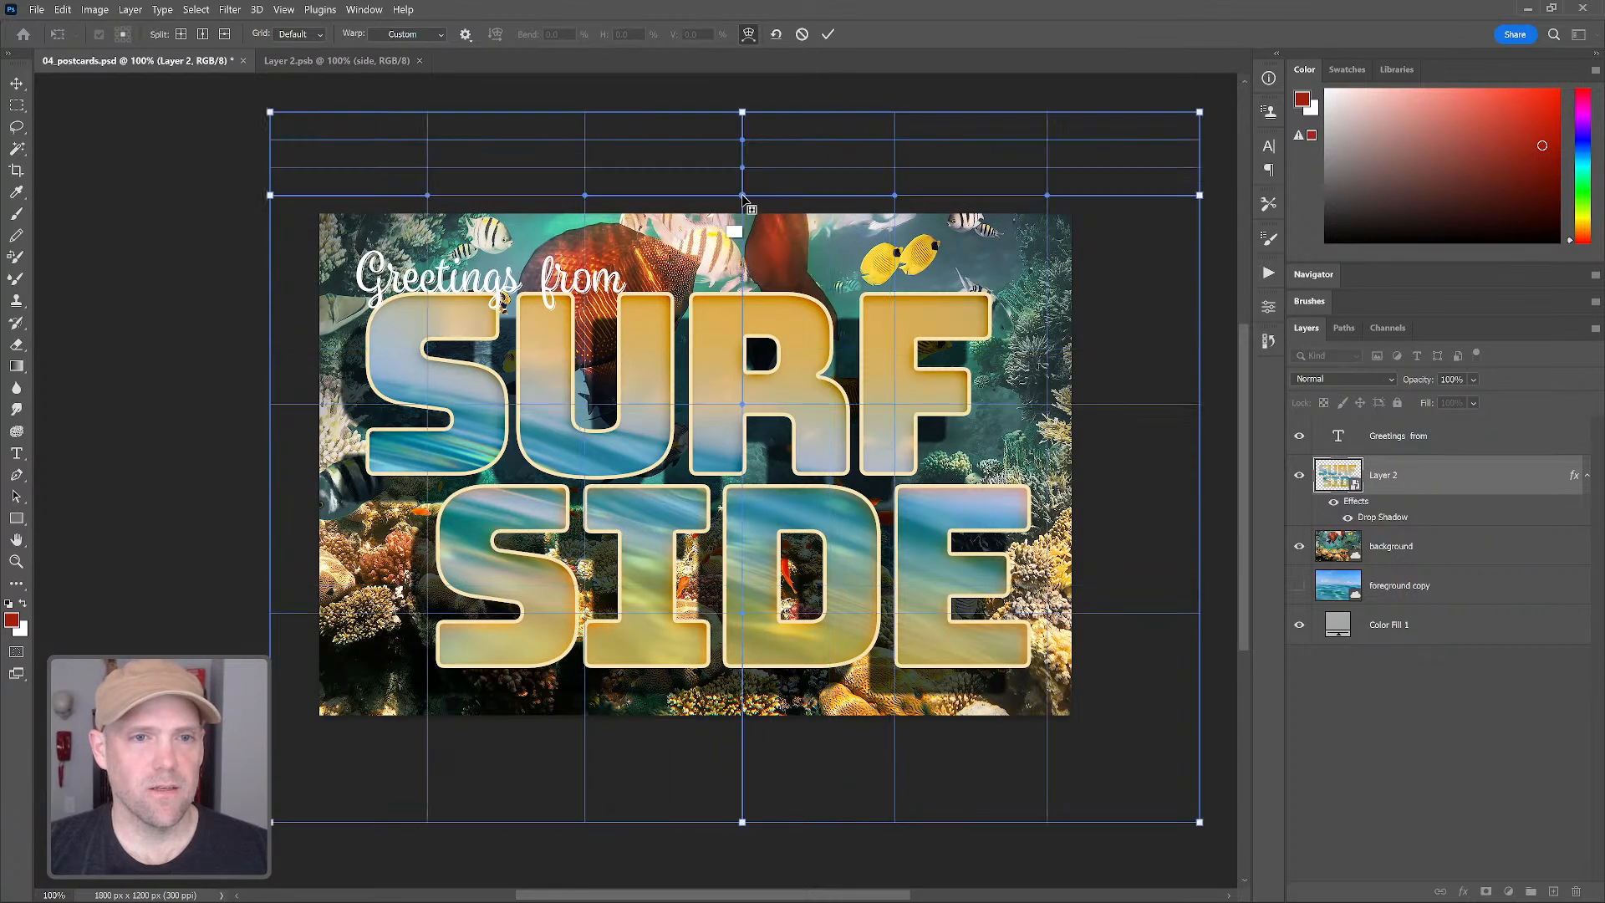
ctrl+click(823, 459)
ctrl+click(1034, 528)
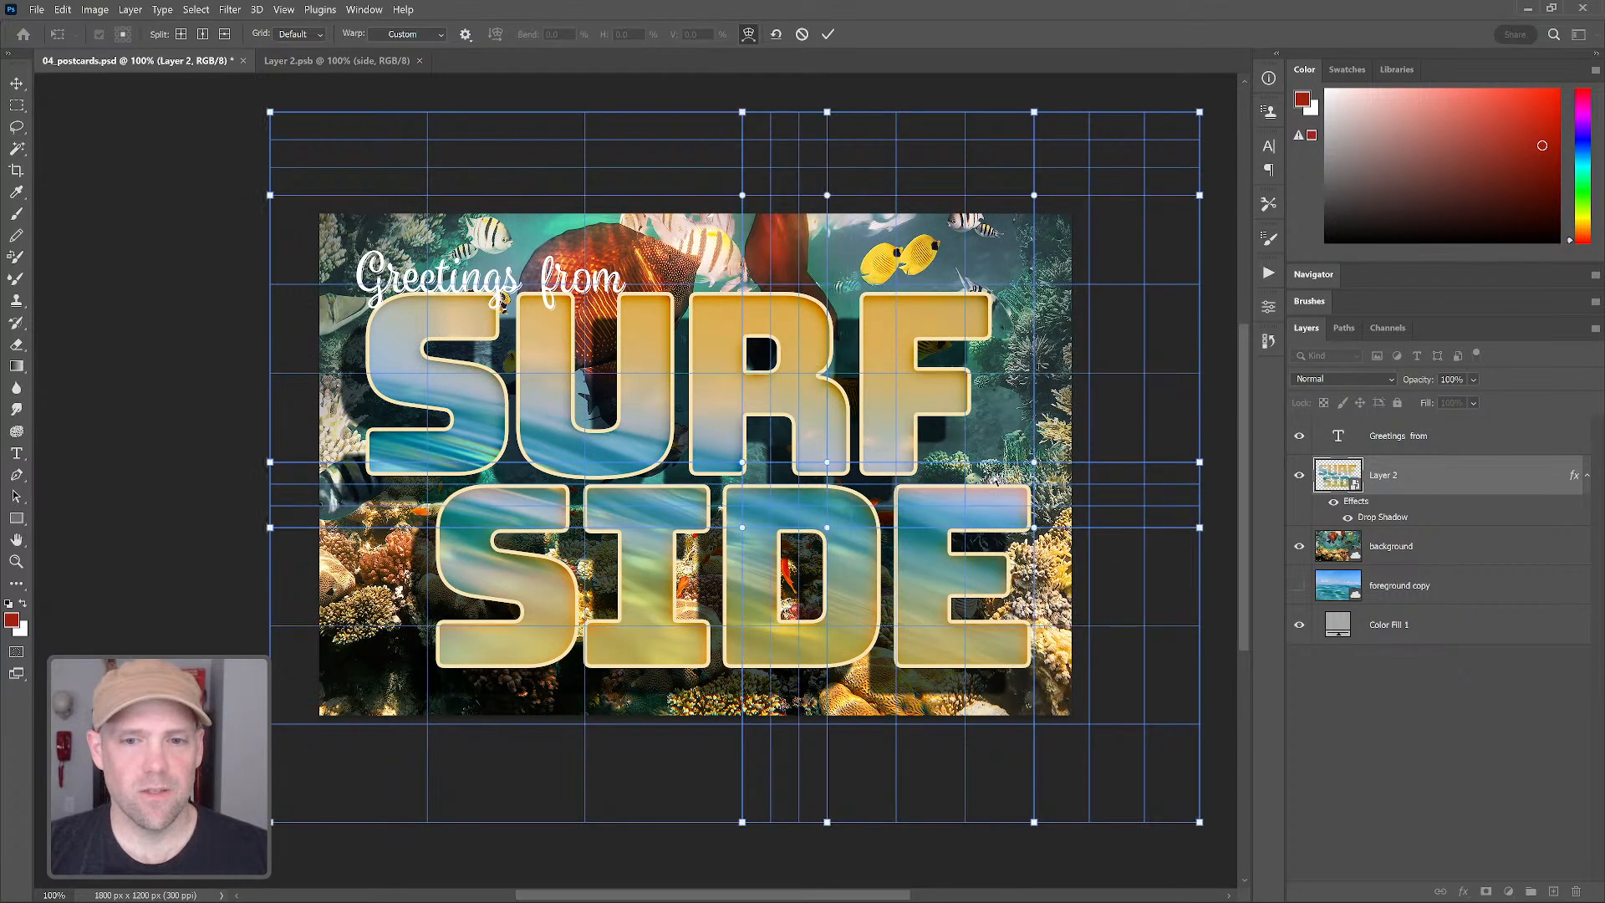
mouse_move(828, 466)
mouse_down()
mouse_move(846, 430)
mouse_move(836, 468)
mouse_up()
key(ctrl+z)
key(ctrl+z)
key(ctrl+z)
key(ctrl+z)
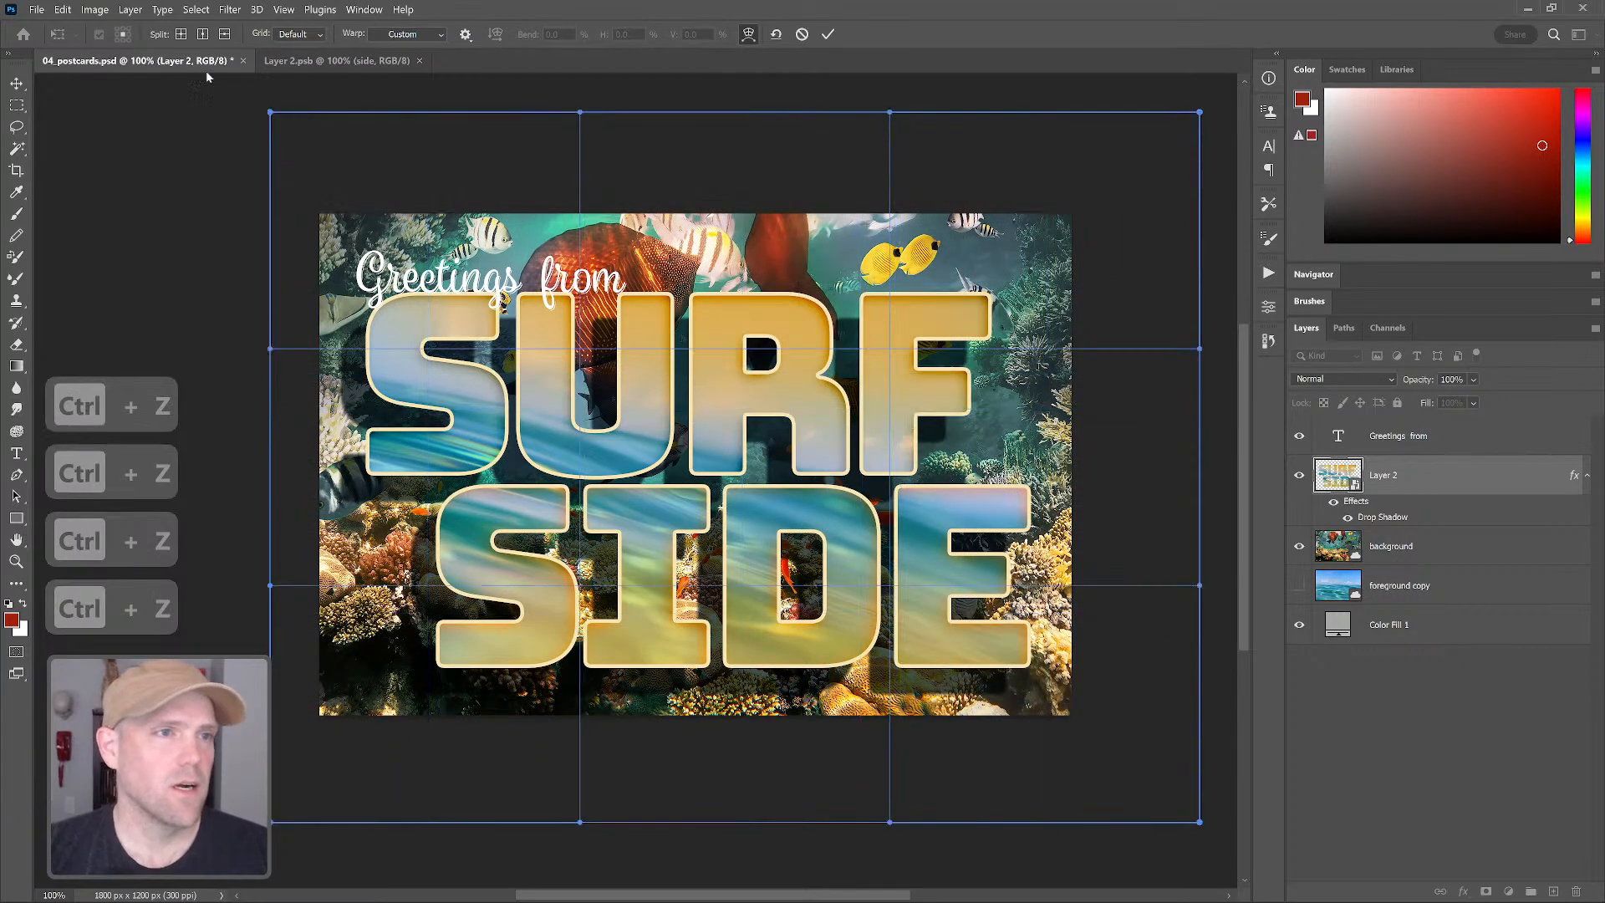
Try the crosswise, vertical and horizontal split options of the warp on the Surf Side lettering
click(181, 34)
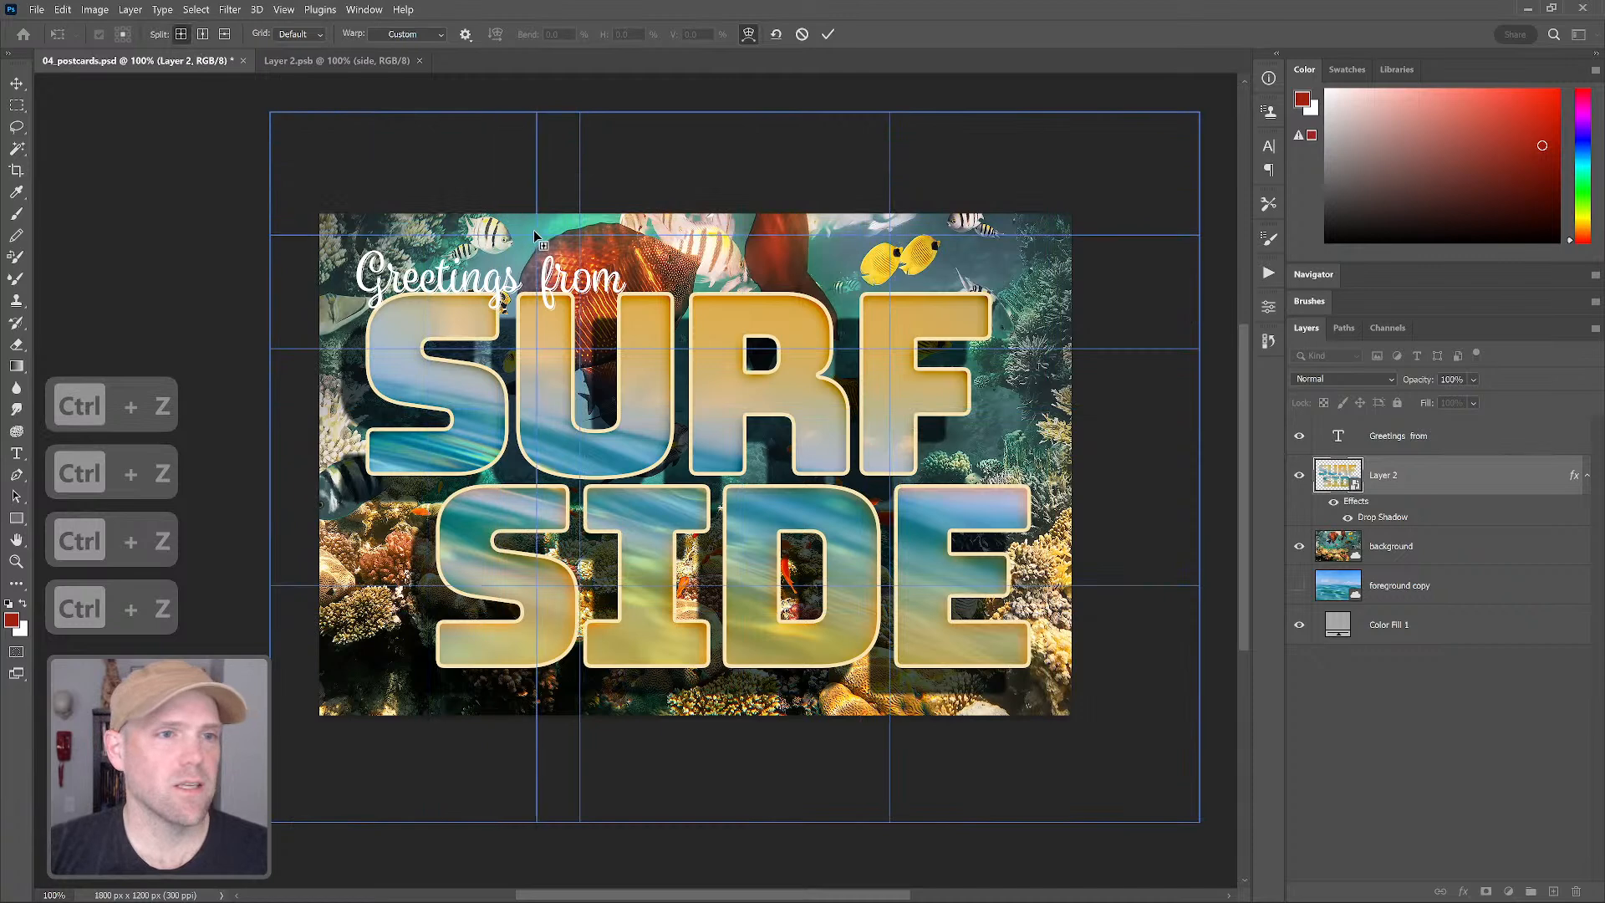
click(725, 211)
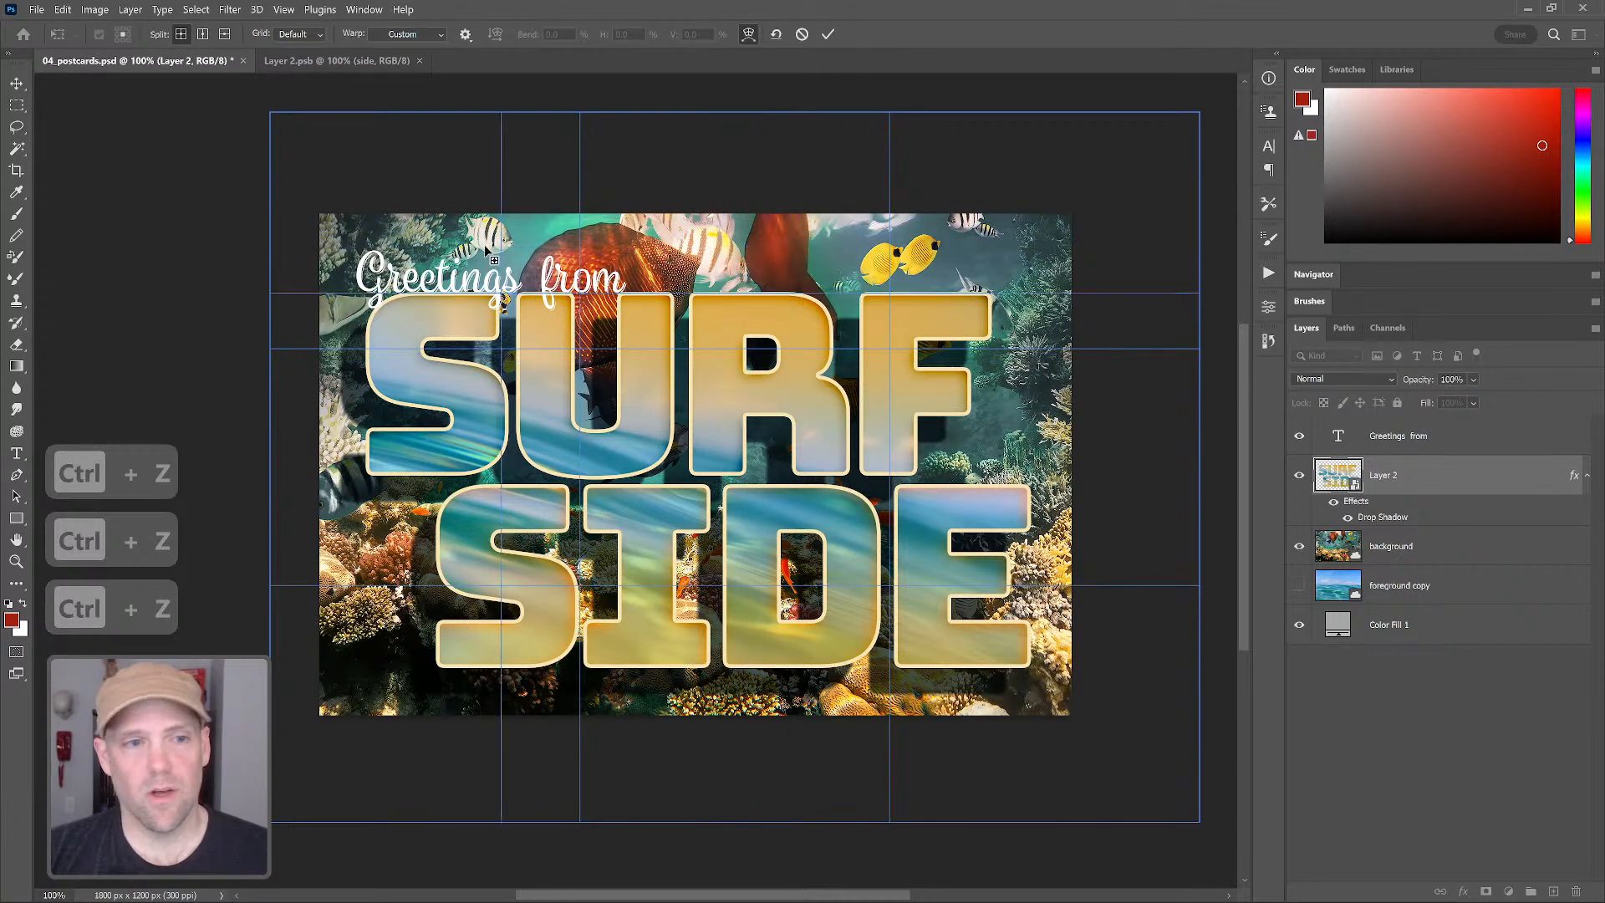
click(202, 34)
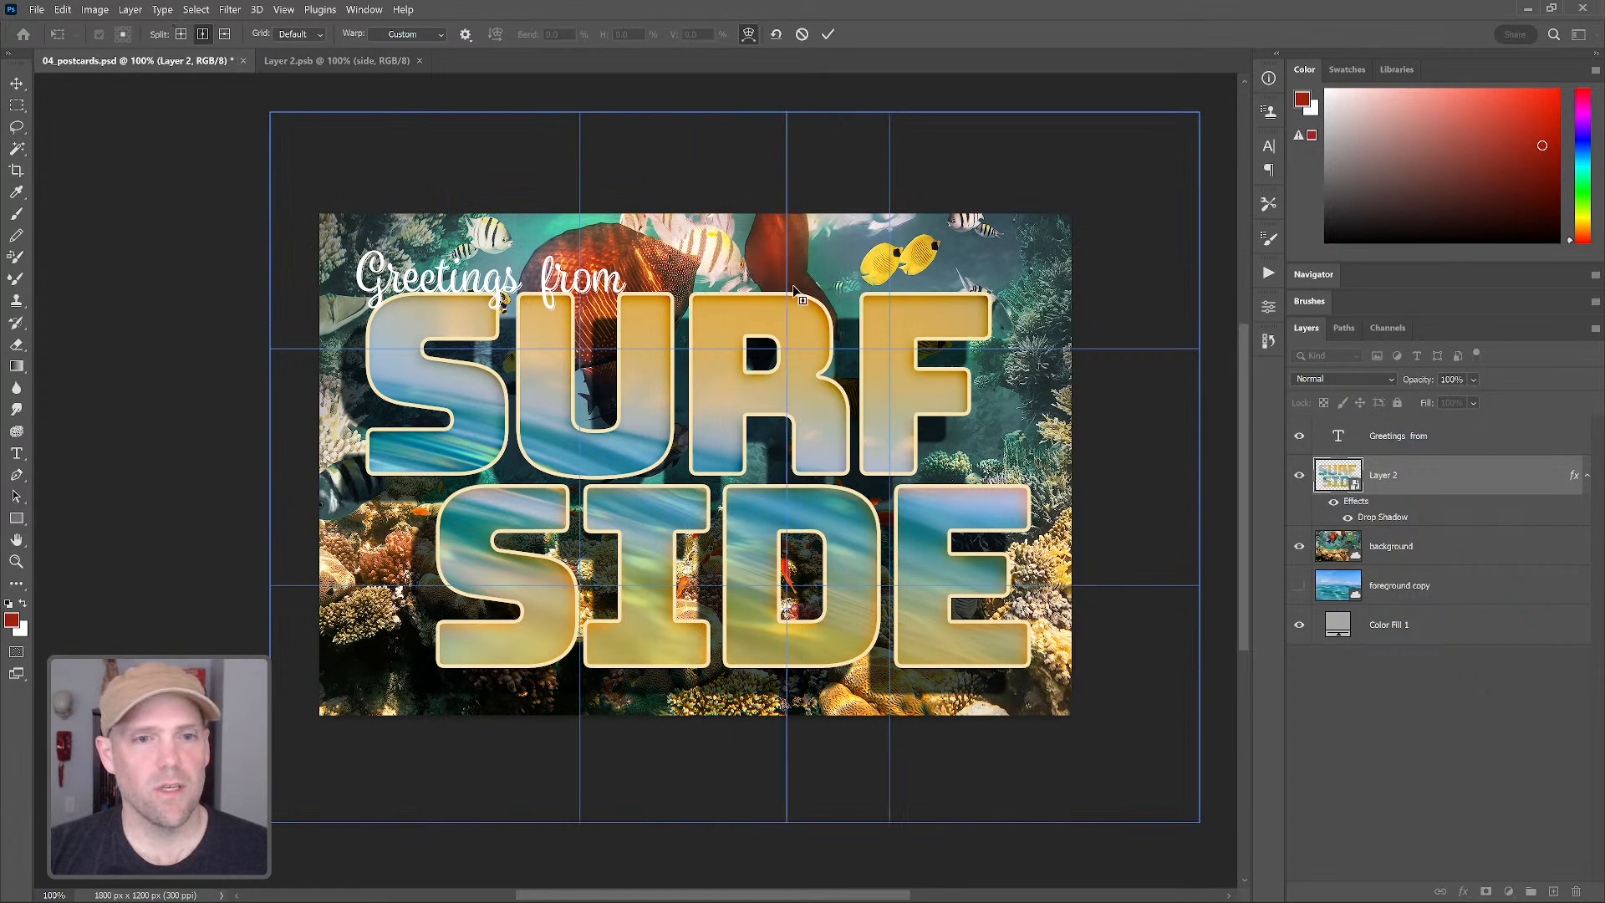
click(224, 34)
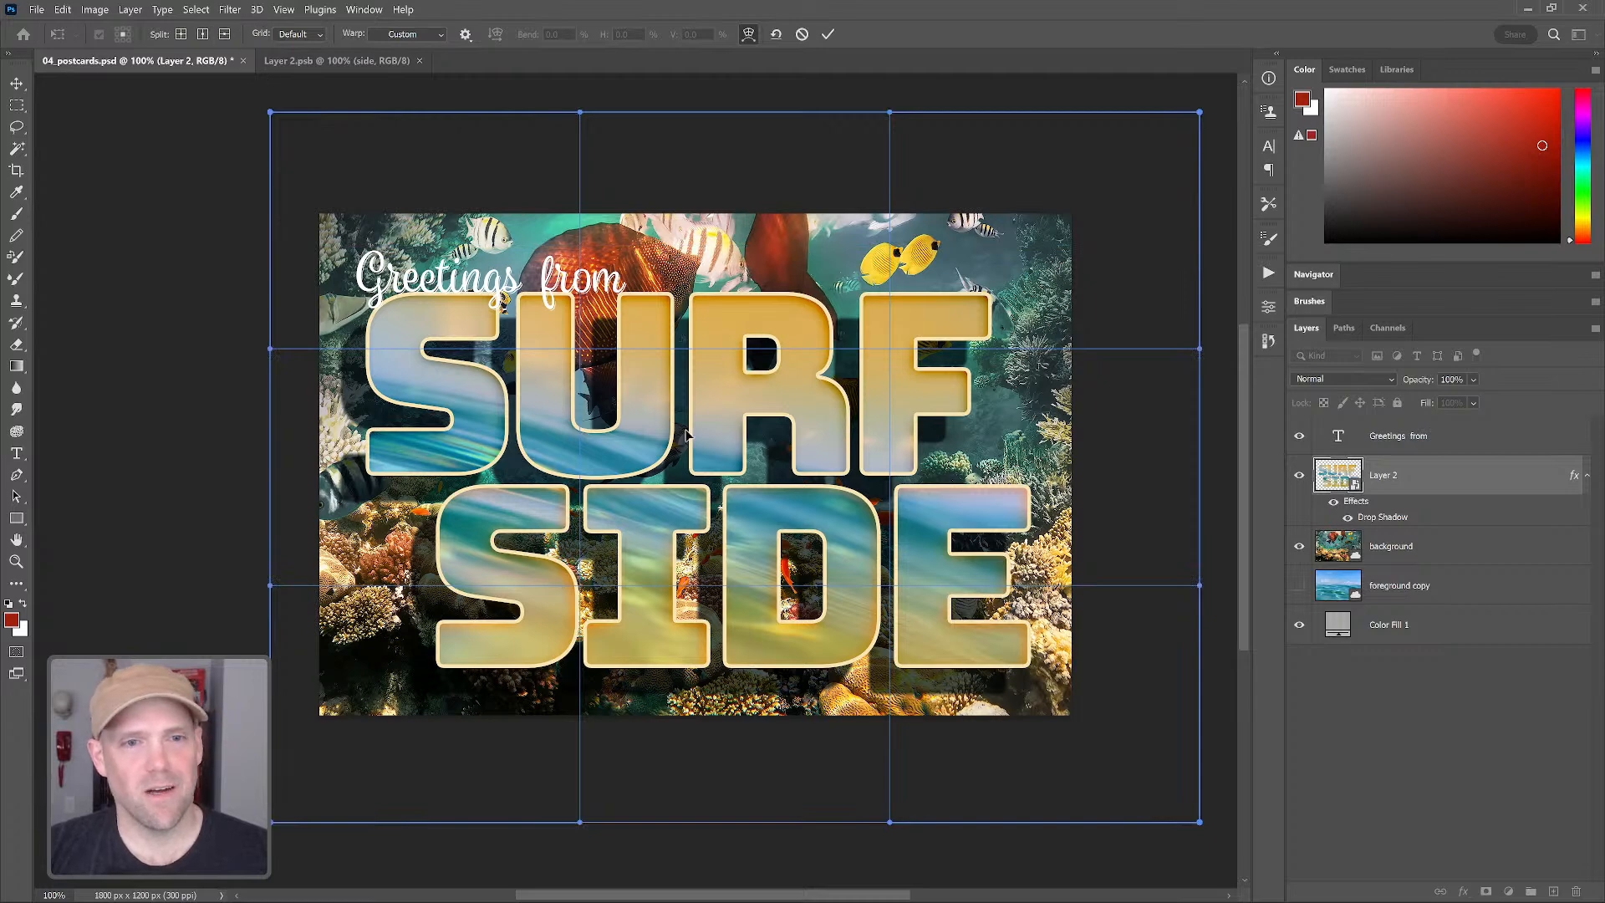
click(180, 33)
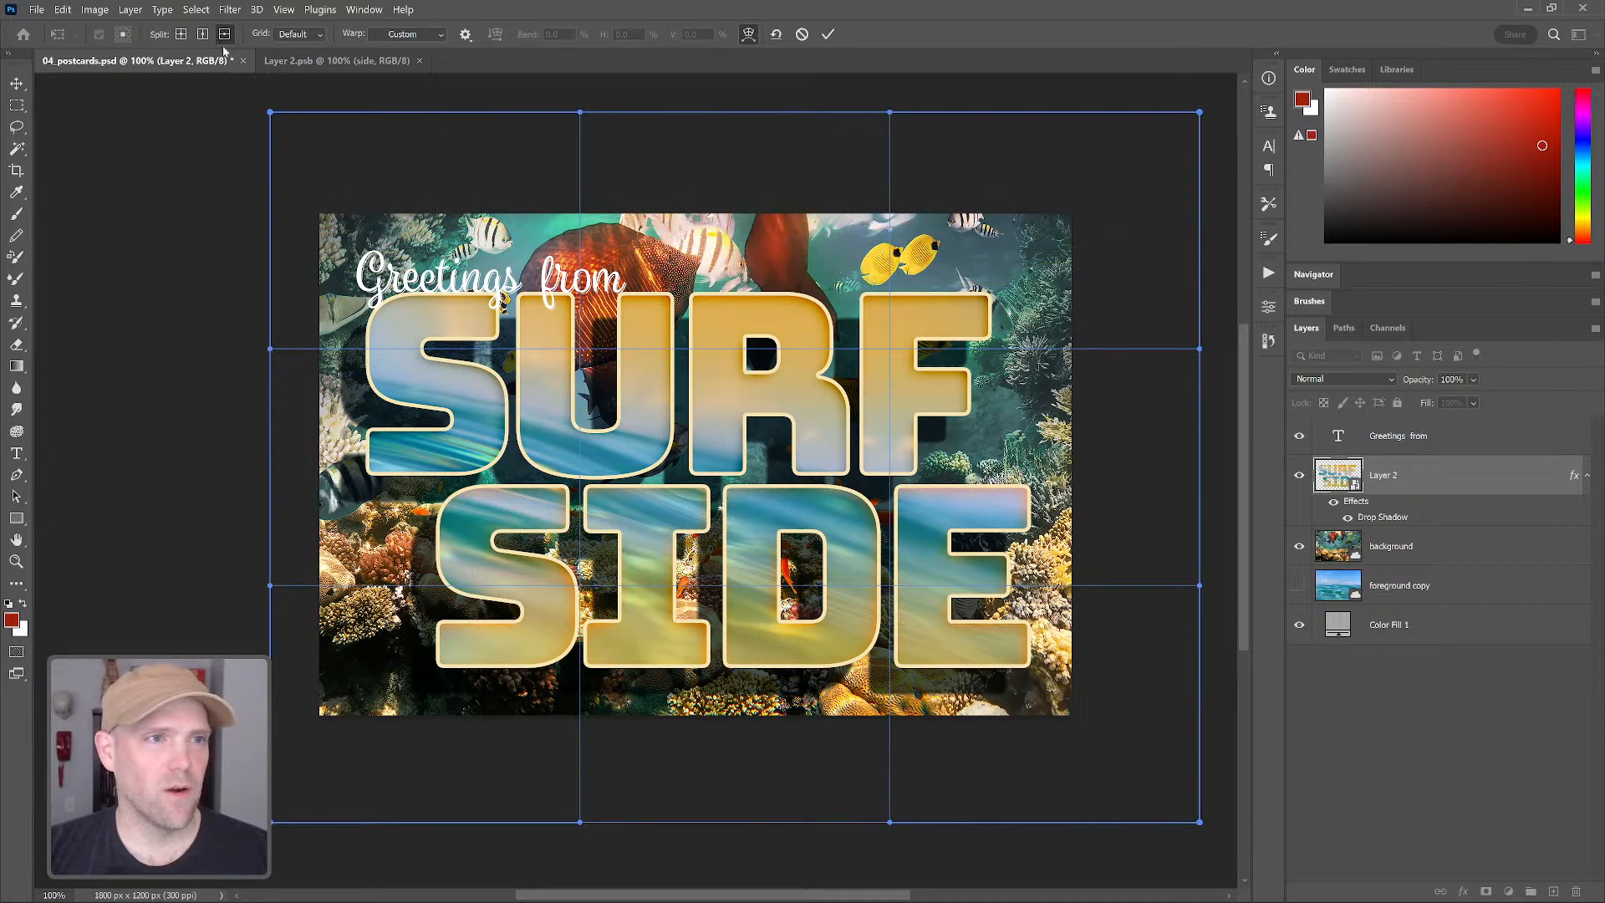
Try a Custom warp grid on the Surf Side lettering and return the grid to Default
click(318, 35)
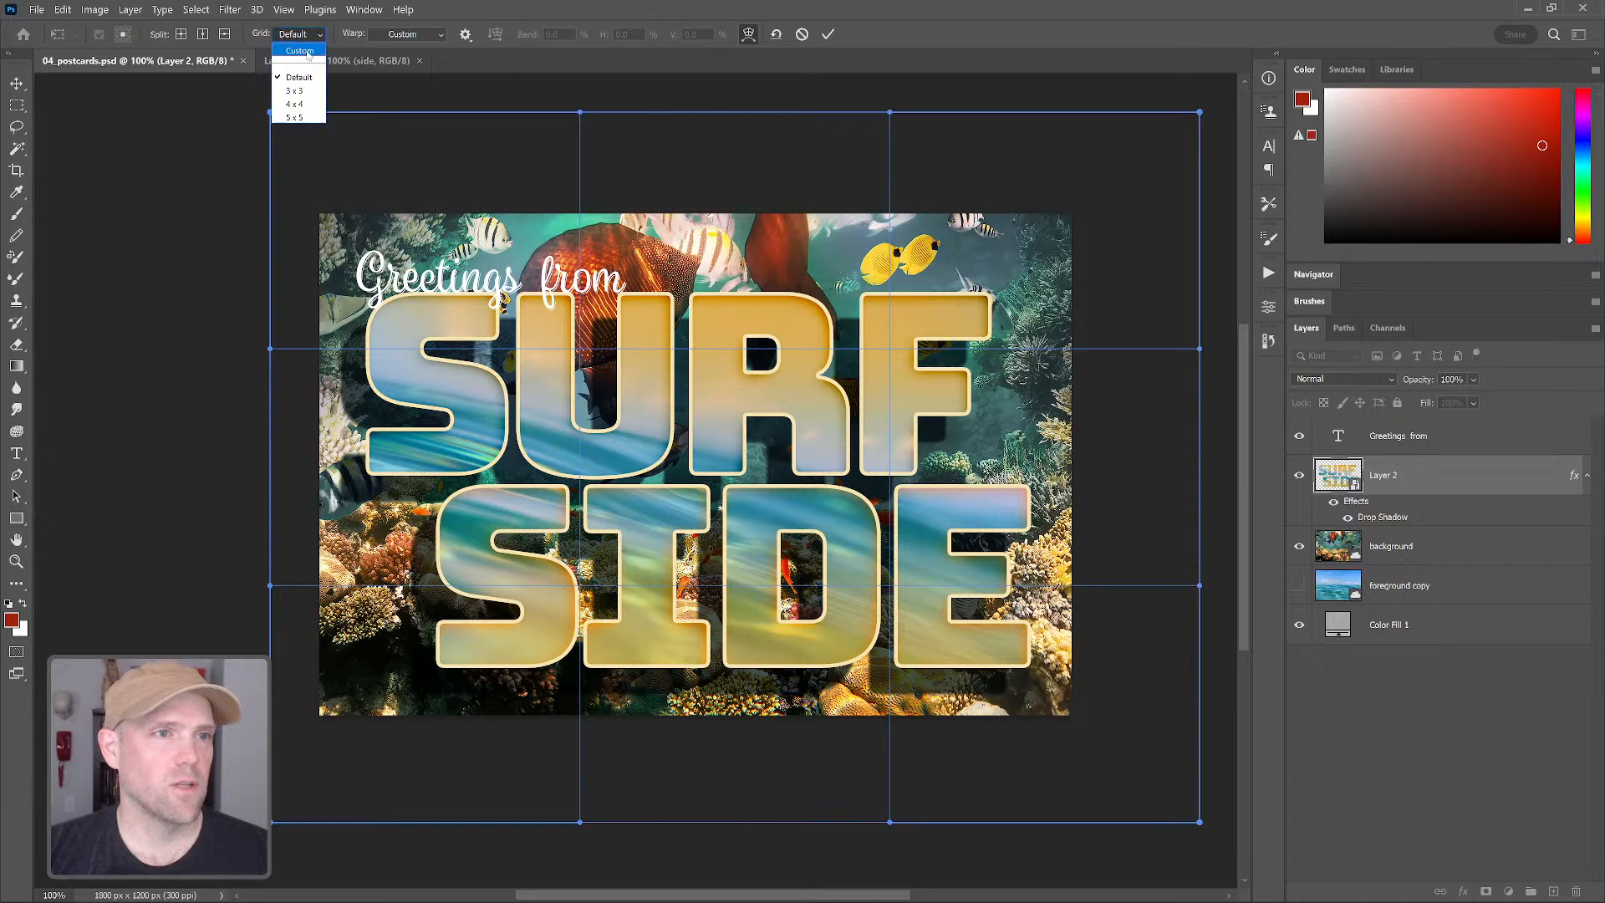
click(299, 50)
click(775, 323)
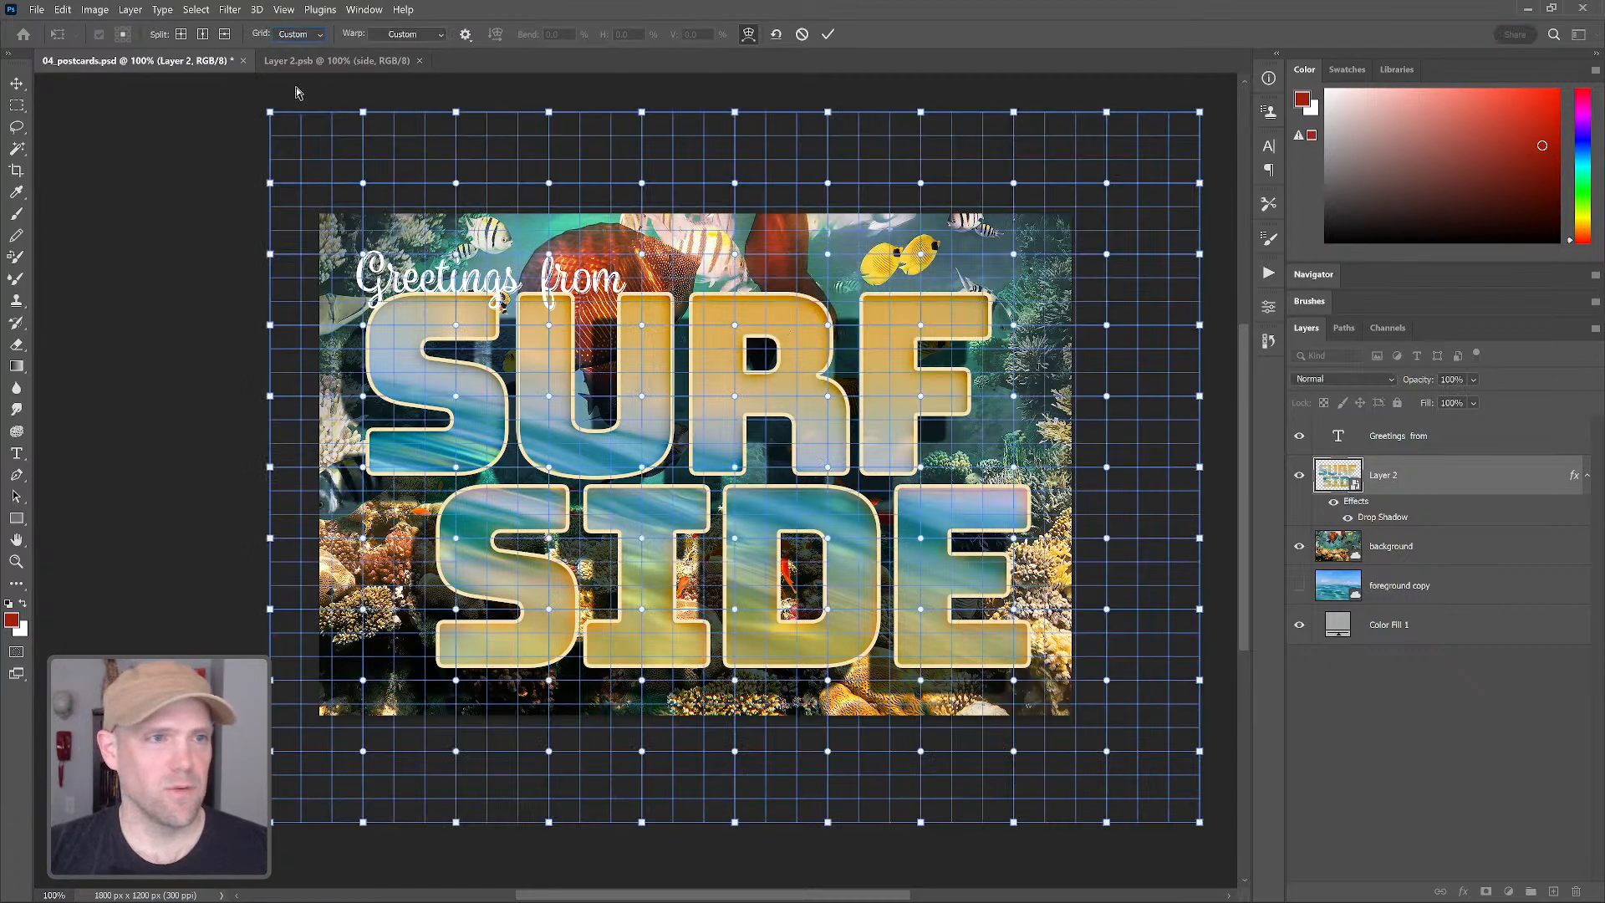
click(306, 34)
click(306, 77)
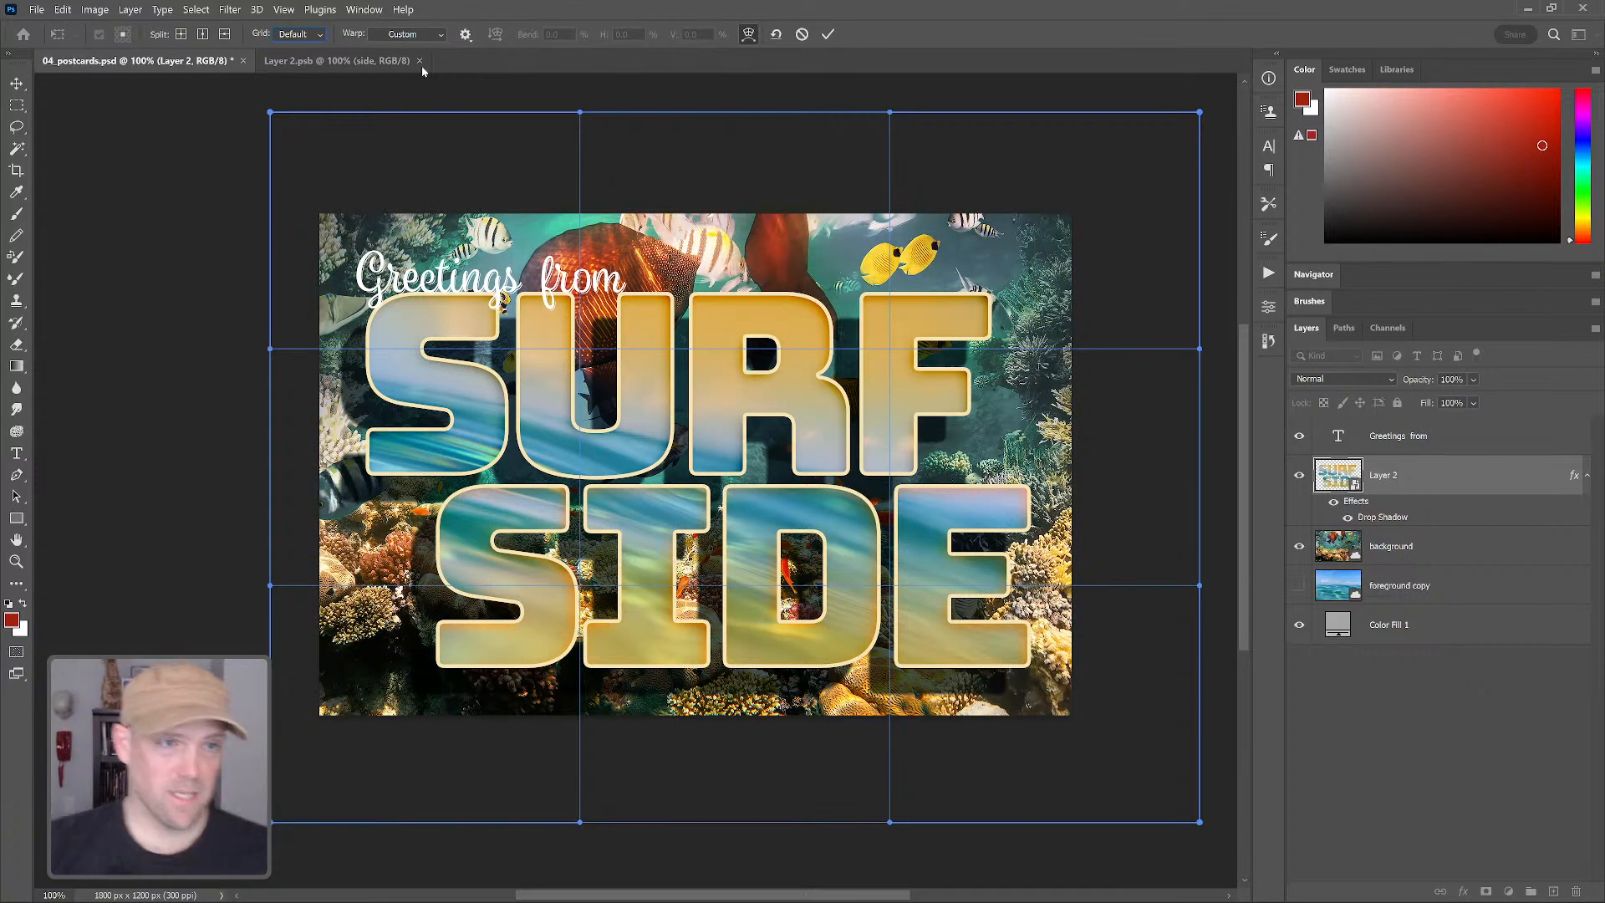
Apply the Wave warp preset to the Surf Side lettering and shift it slightly up and to the right on the postcard
click(439, 36)
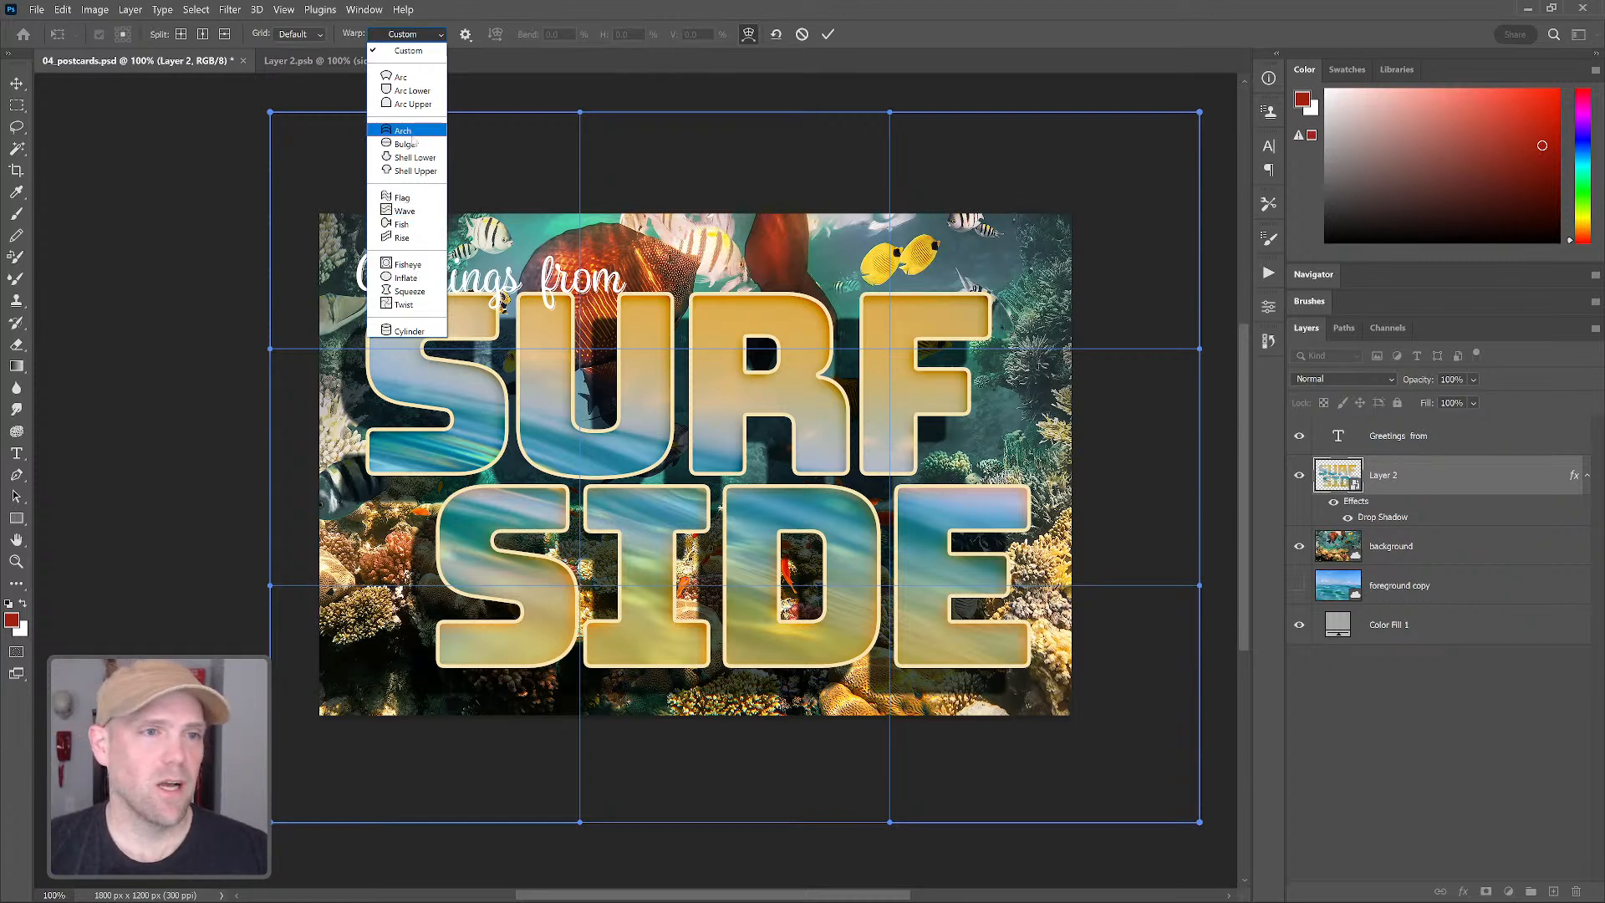
click(411, 211)
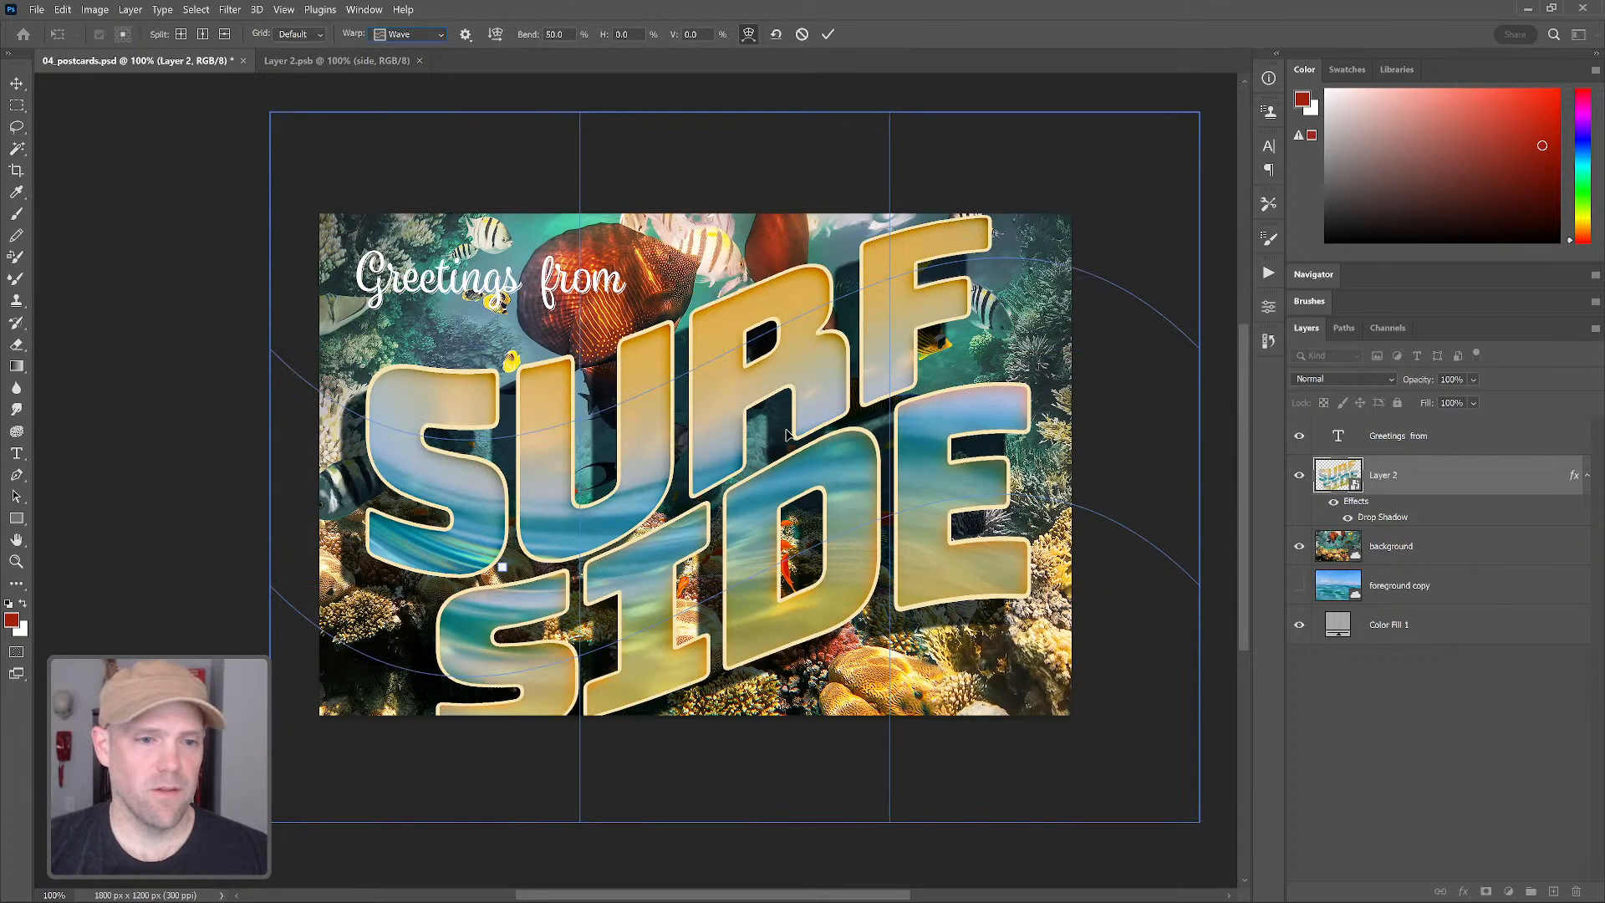
drag(719, 448, 735, 418)
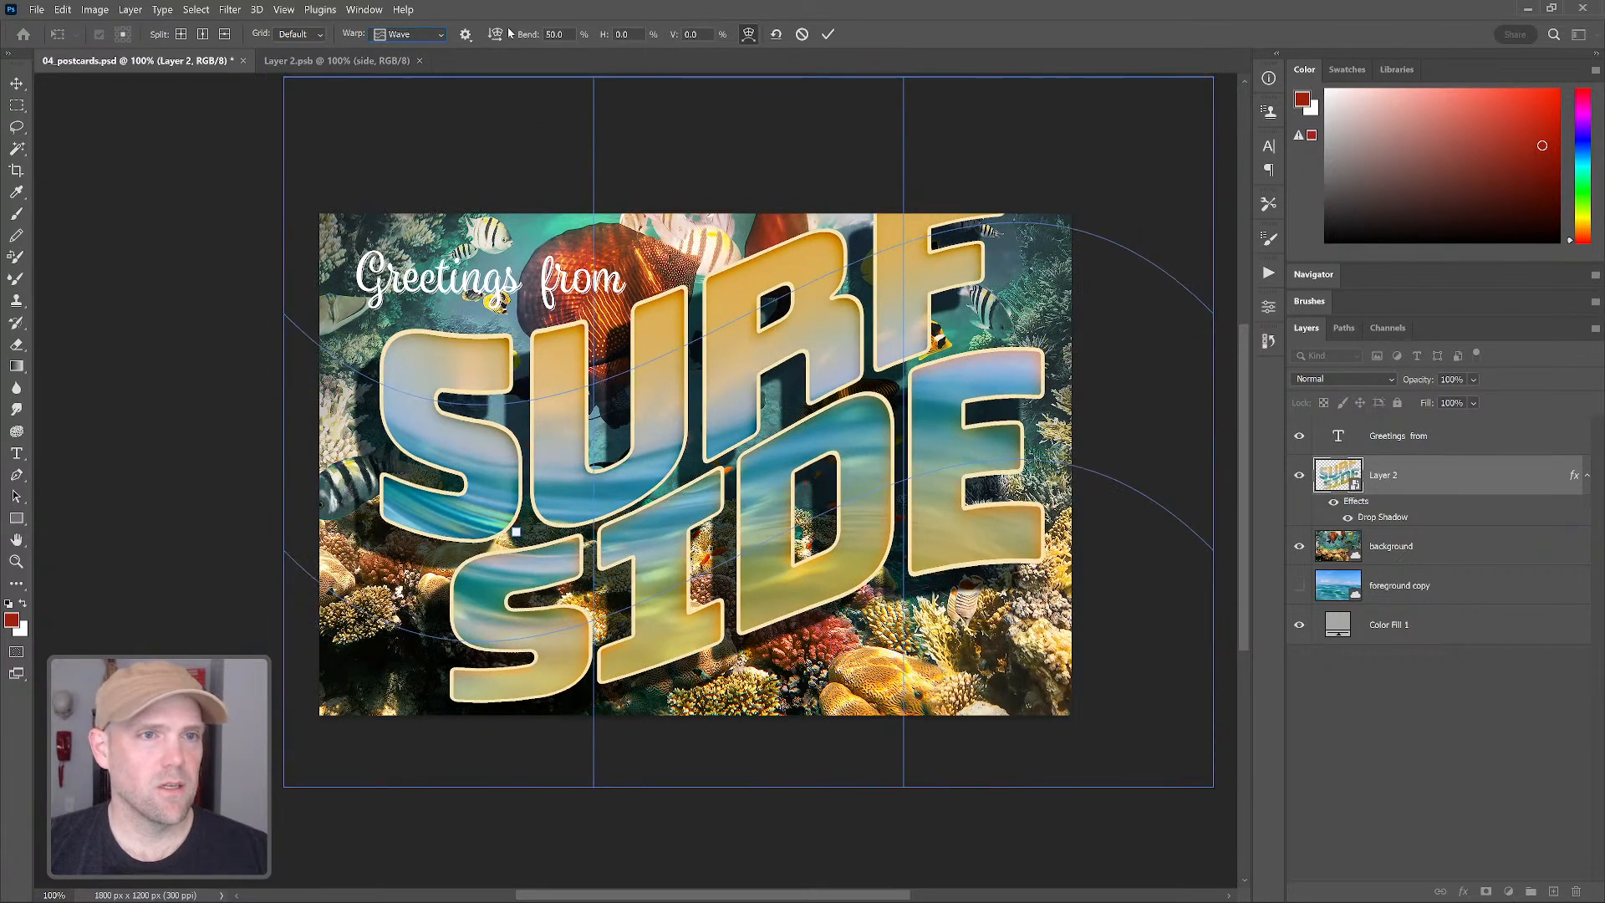
Check the warp guide options, then try the Wave warp in the other orientation and switch it back
click(464, 35)
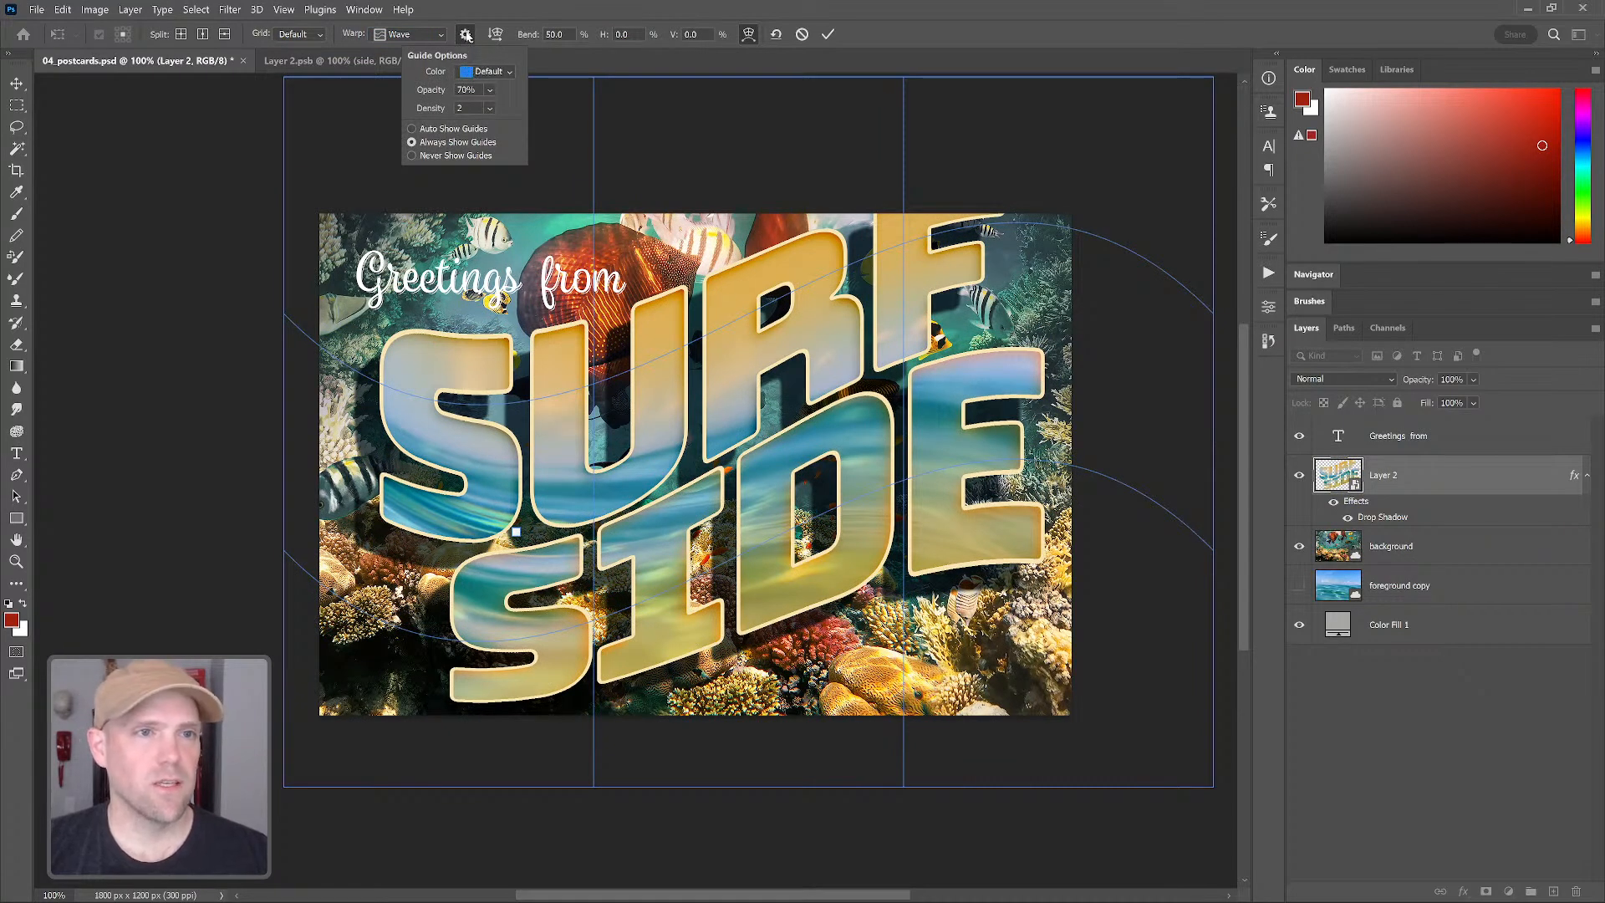
click(467, 35)
click(495, 35)
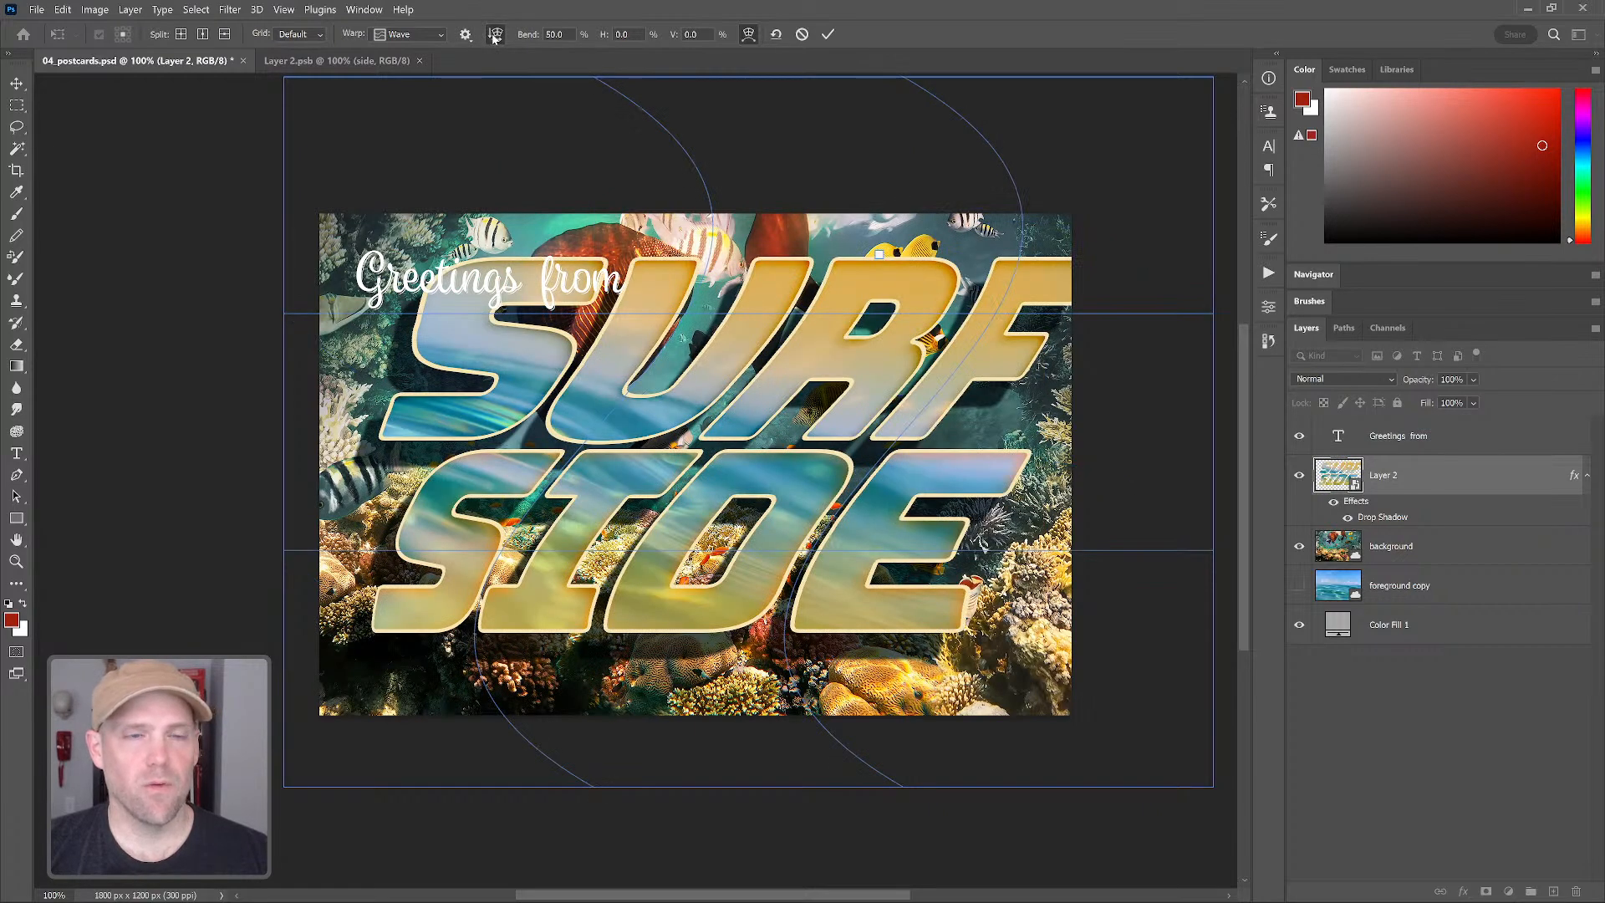
click(495, 35)
click(495, 35)
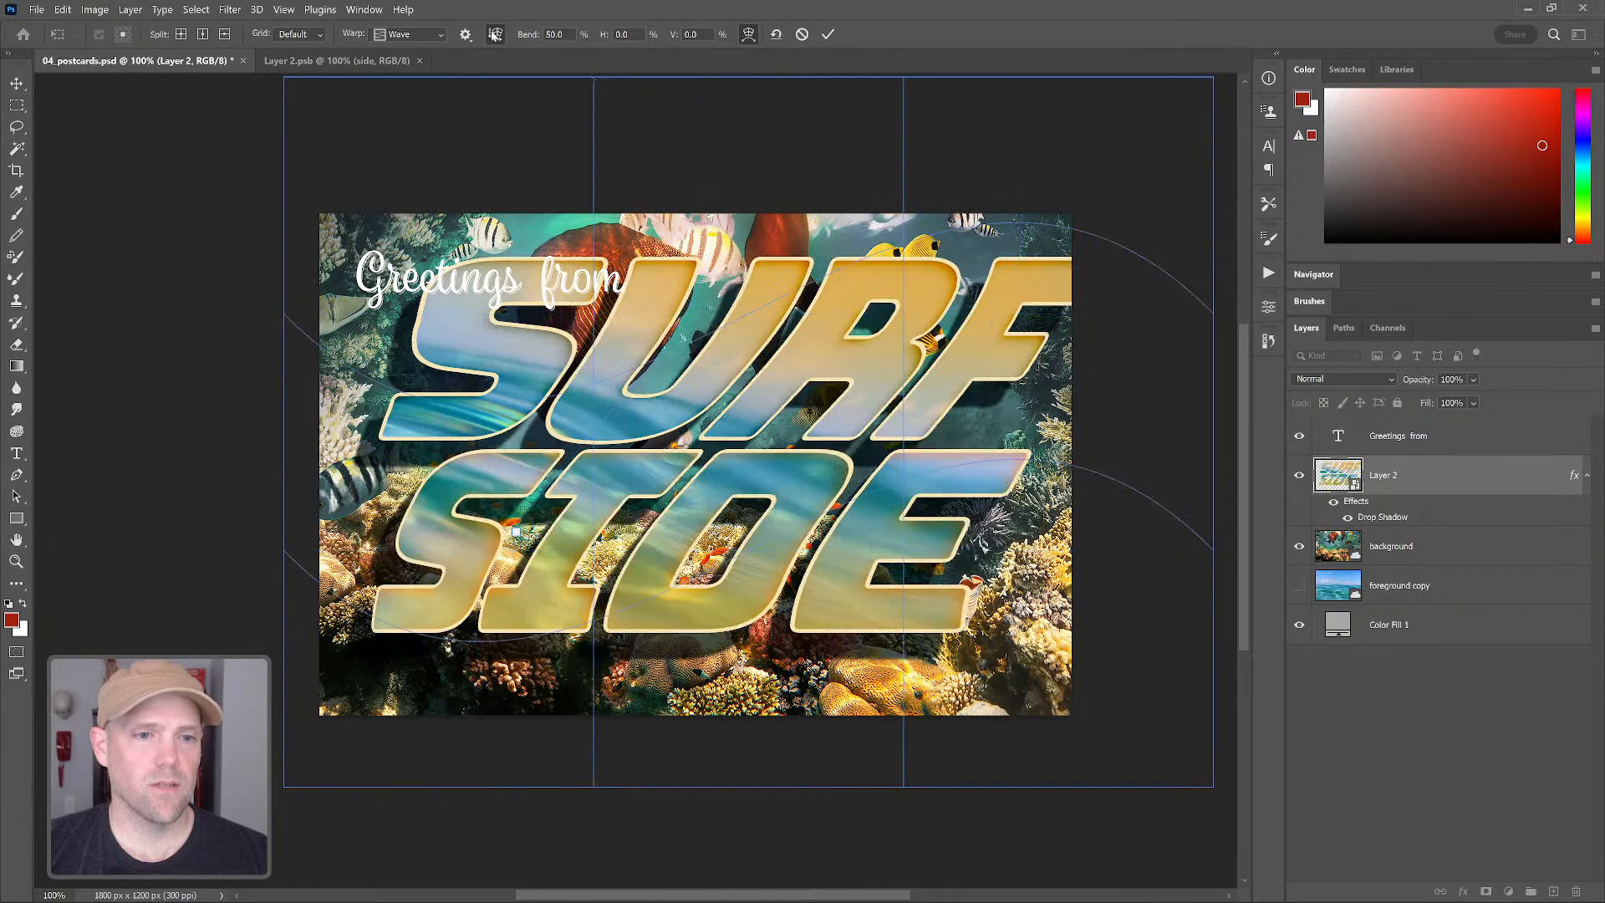
click(495, 35)
Try negative and positive Bend amounts on the Wave warp, including -23.4 and 22.8, and reset Bend to 0
drag(530, 35, 2, 82)
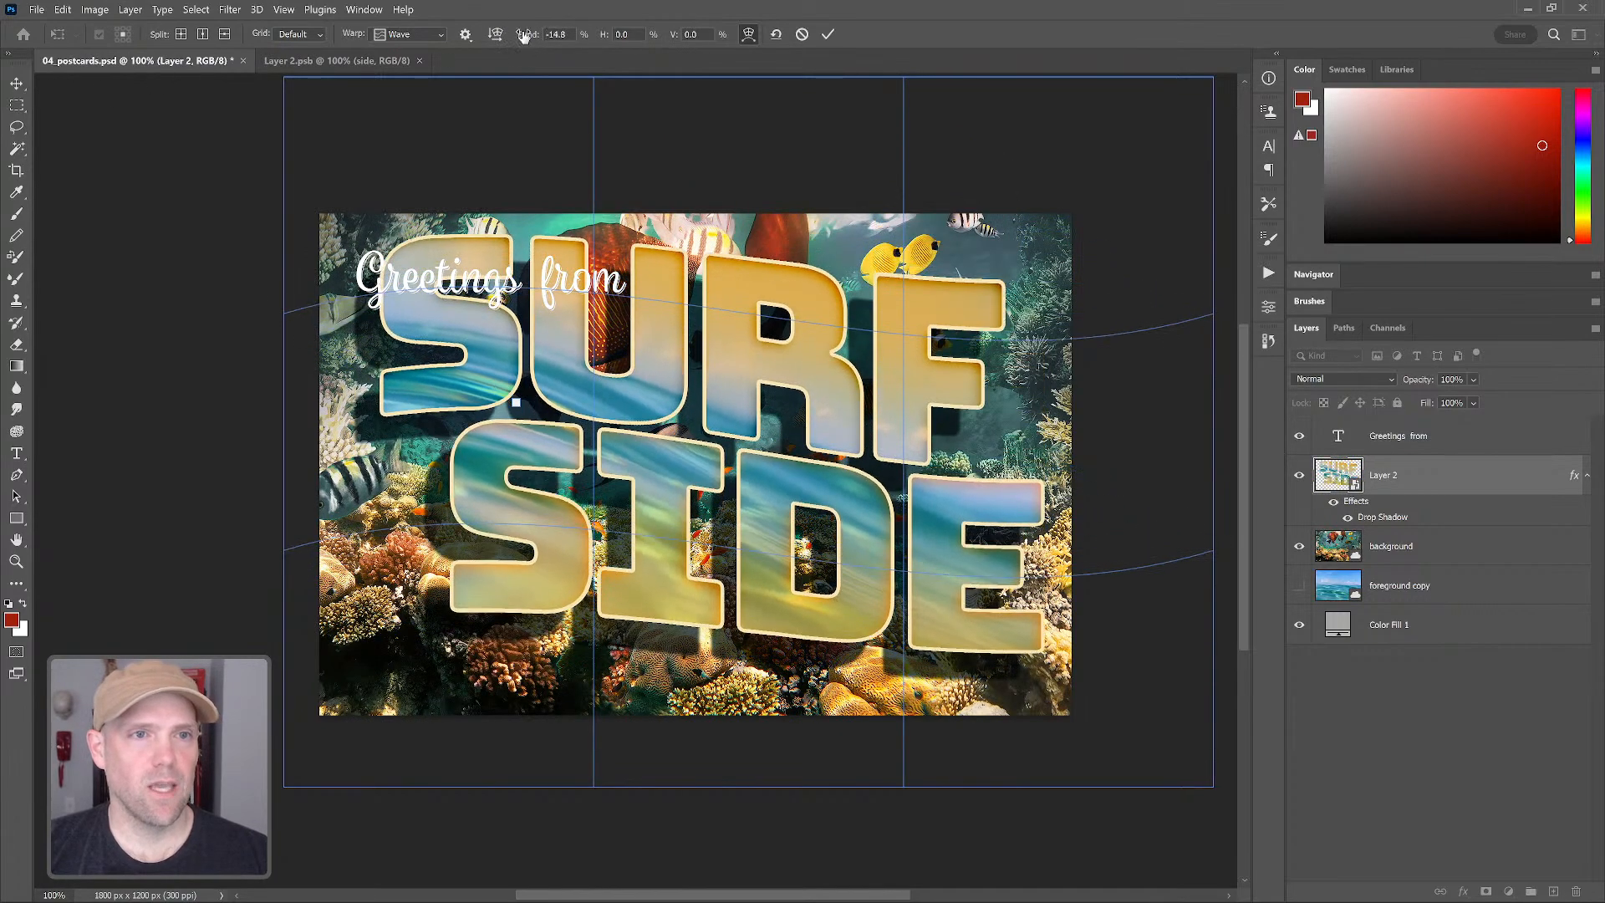
drag(526, 38, 455, 59)
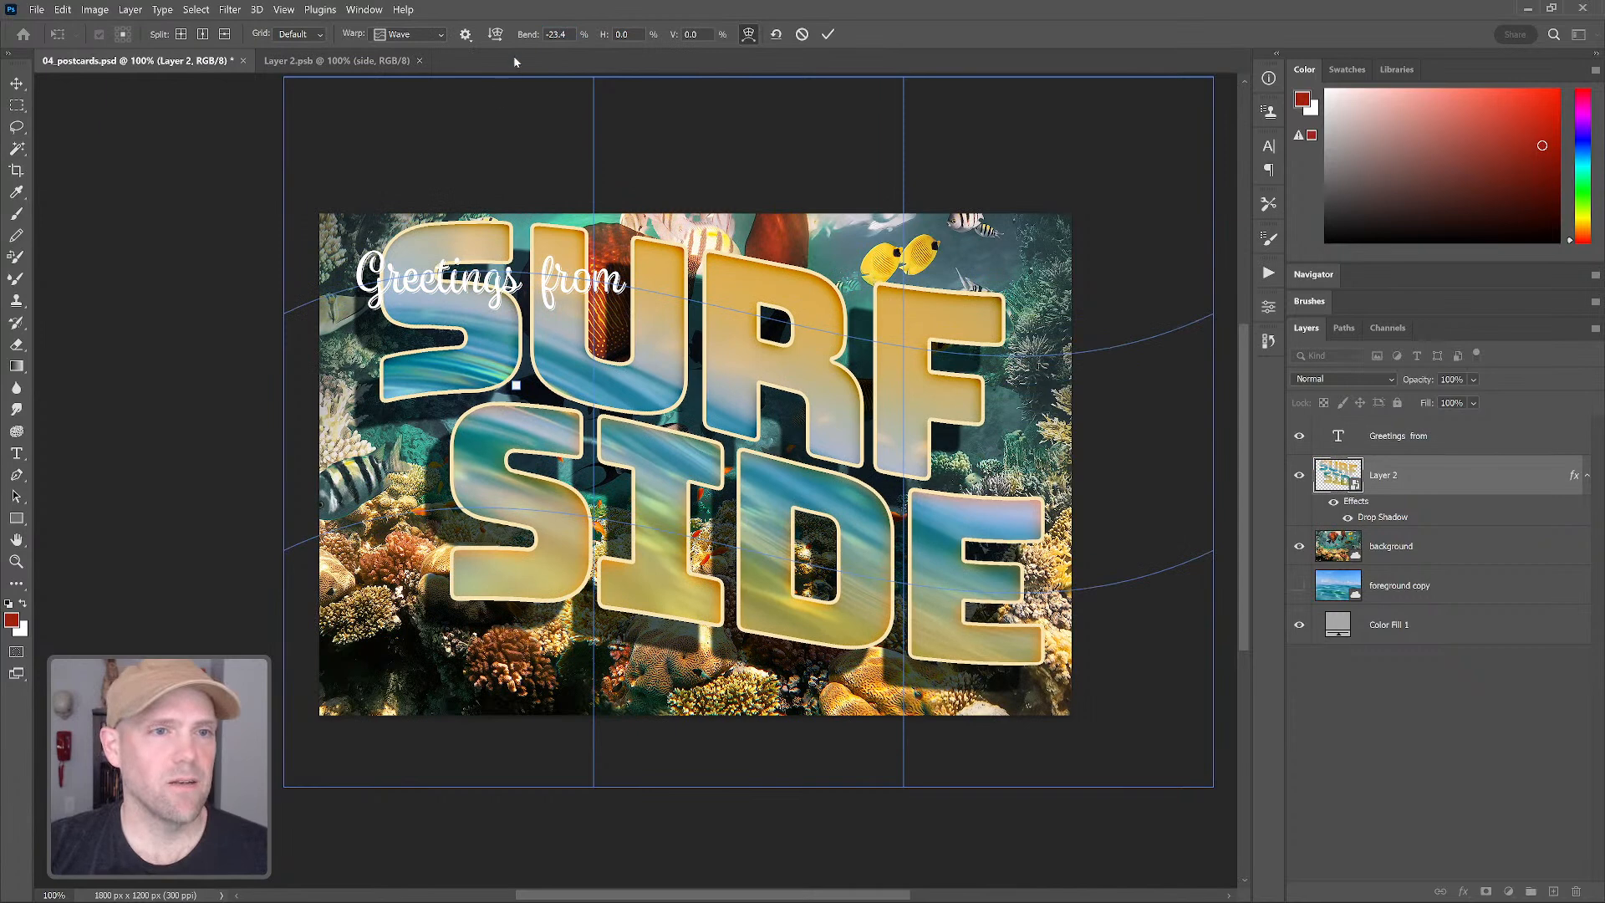
drag(539, 38, 912, 38)
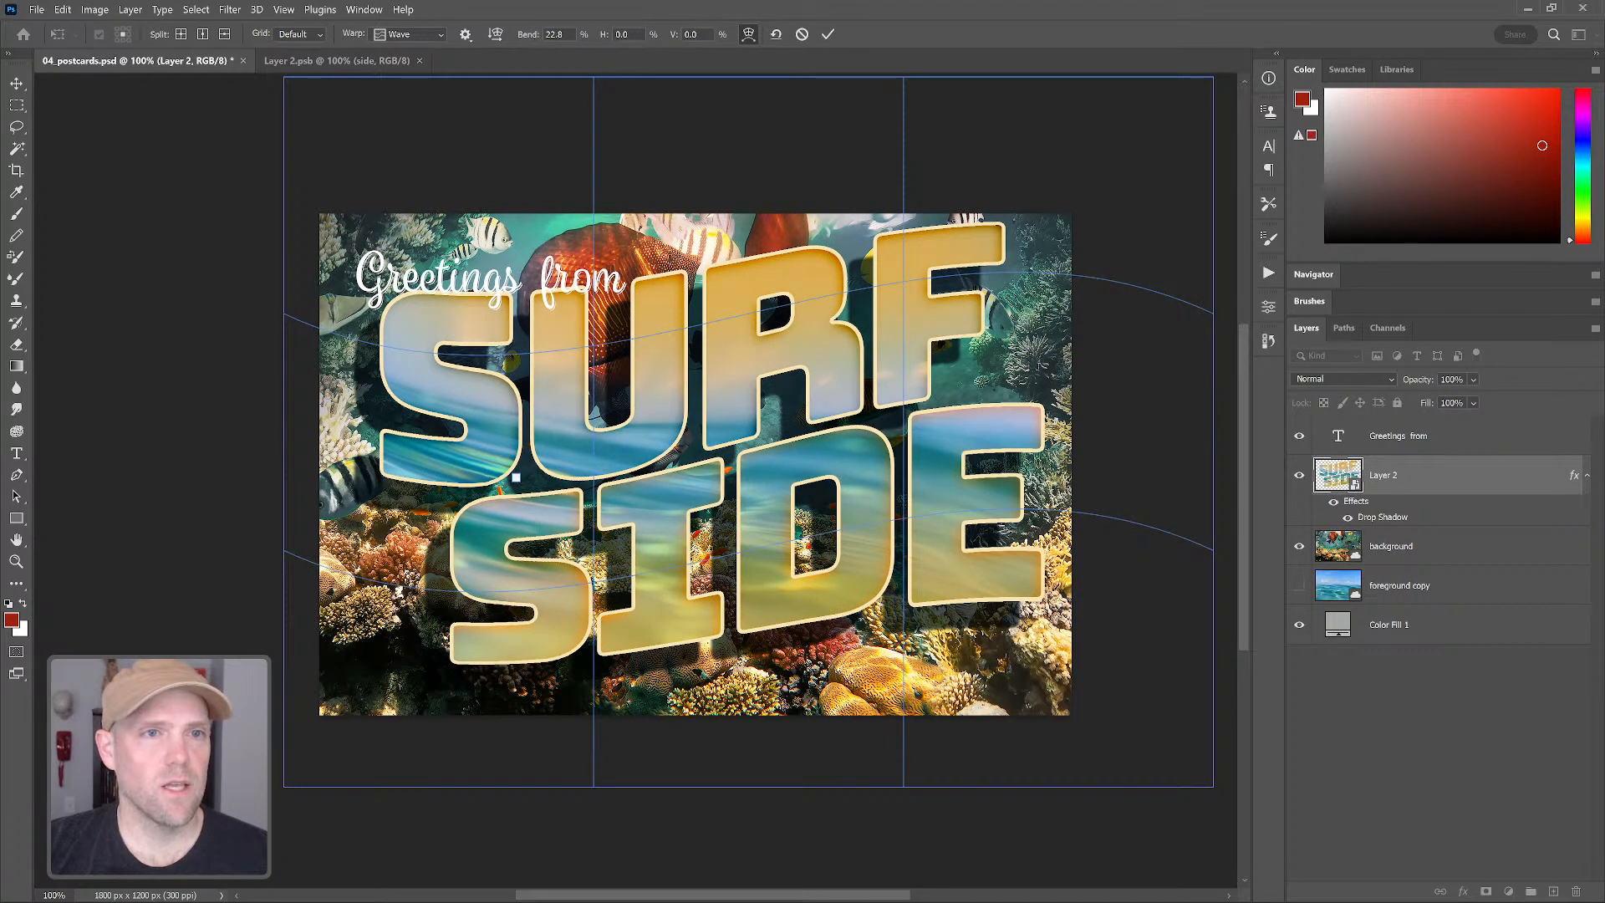
drag(563, 34, 465, 34)
text(0)
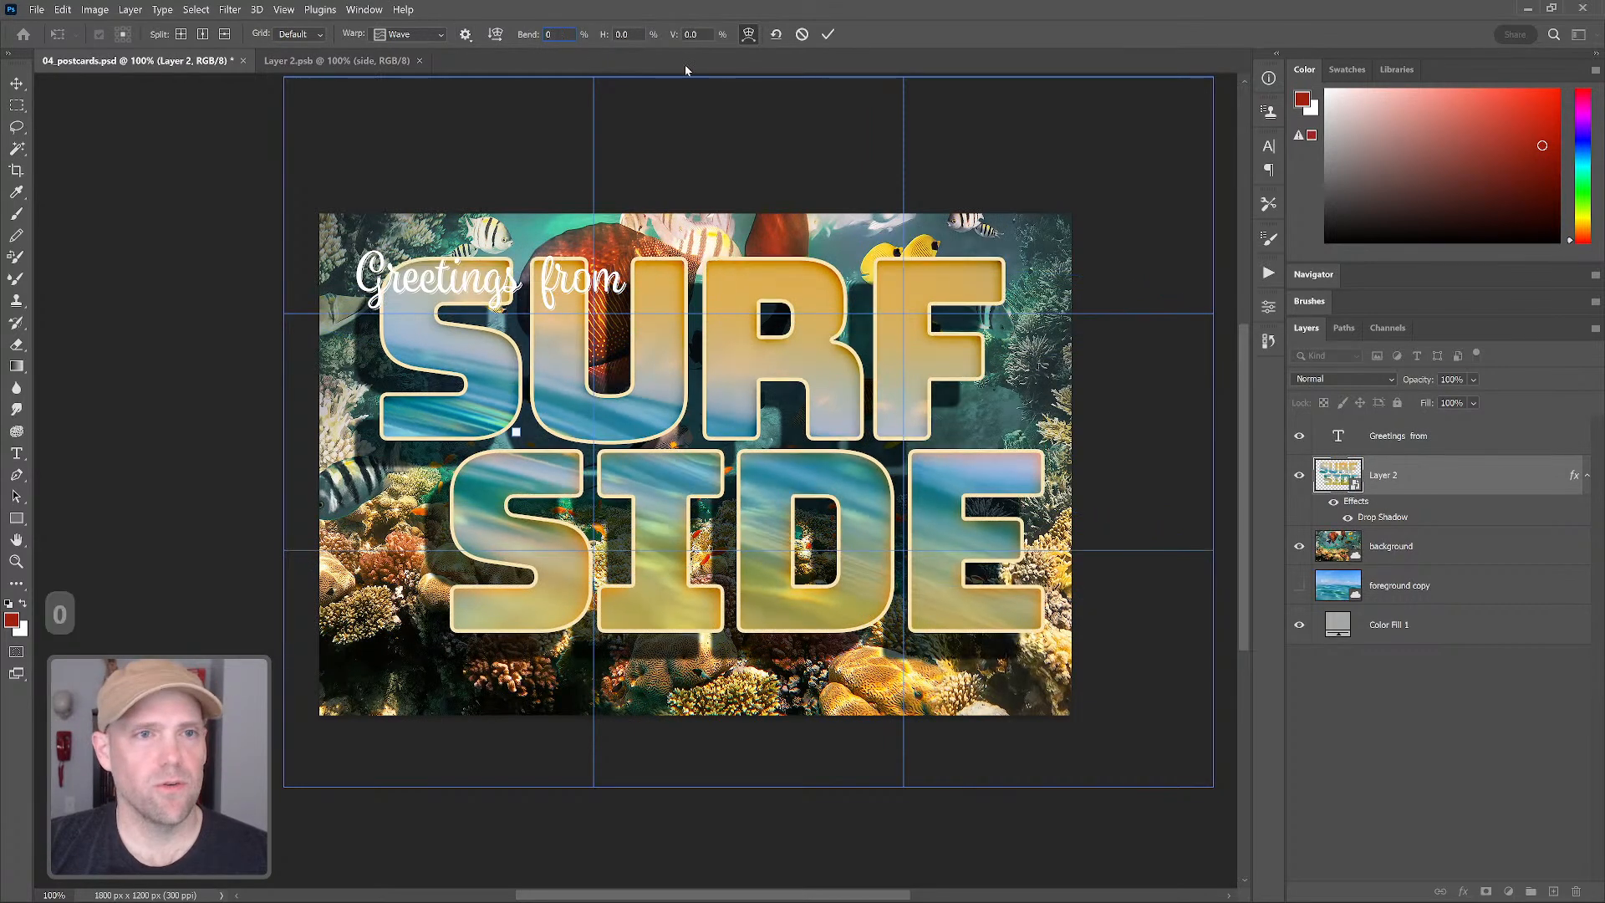
Try a horizontal distortion of -15.4 and a vertical distortion of 20.1 on the lettering, and reset both to 0
drag(602, 40, 727, 151)
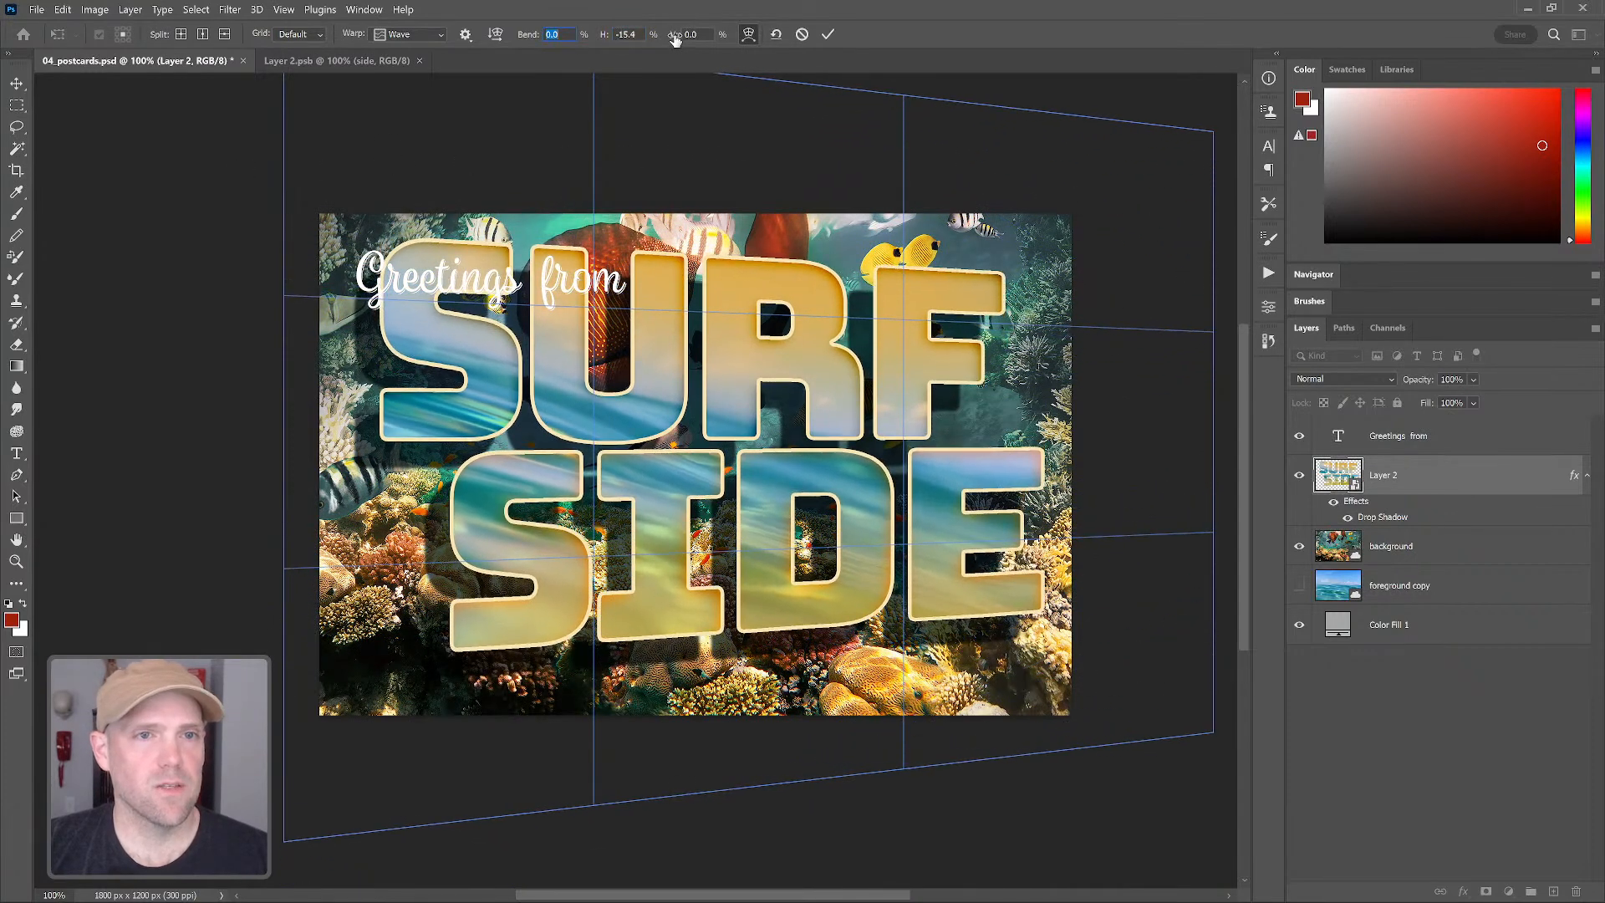
drag(678, 40, 539, 120)
key(Tab)
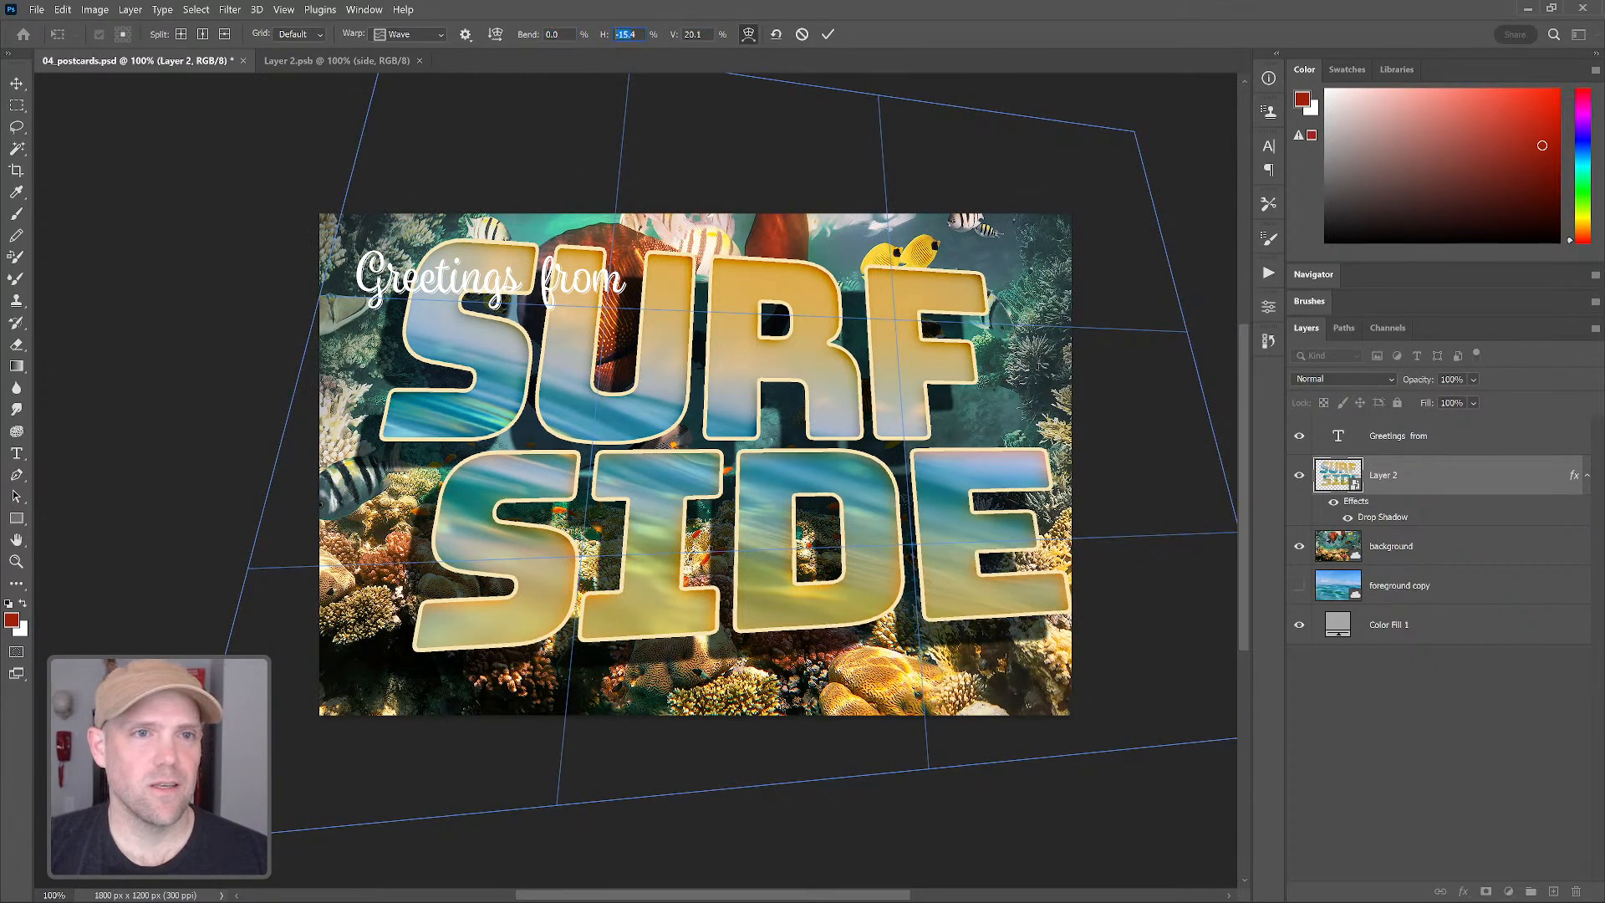
text(0)
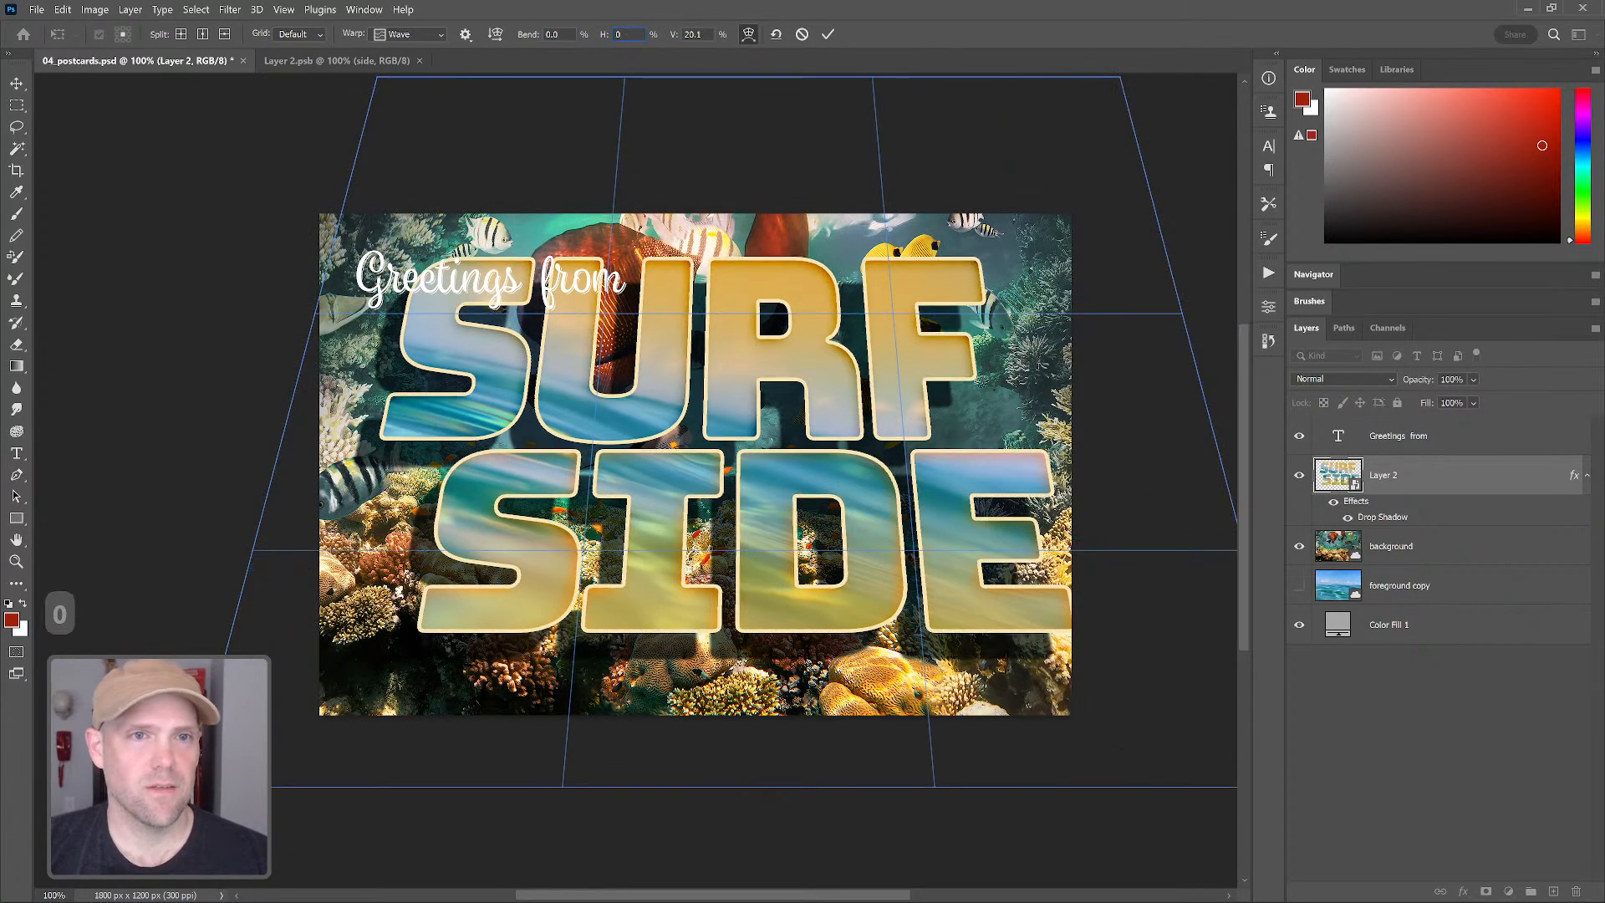
text(0)
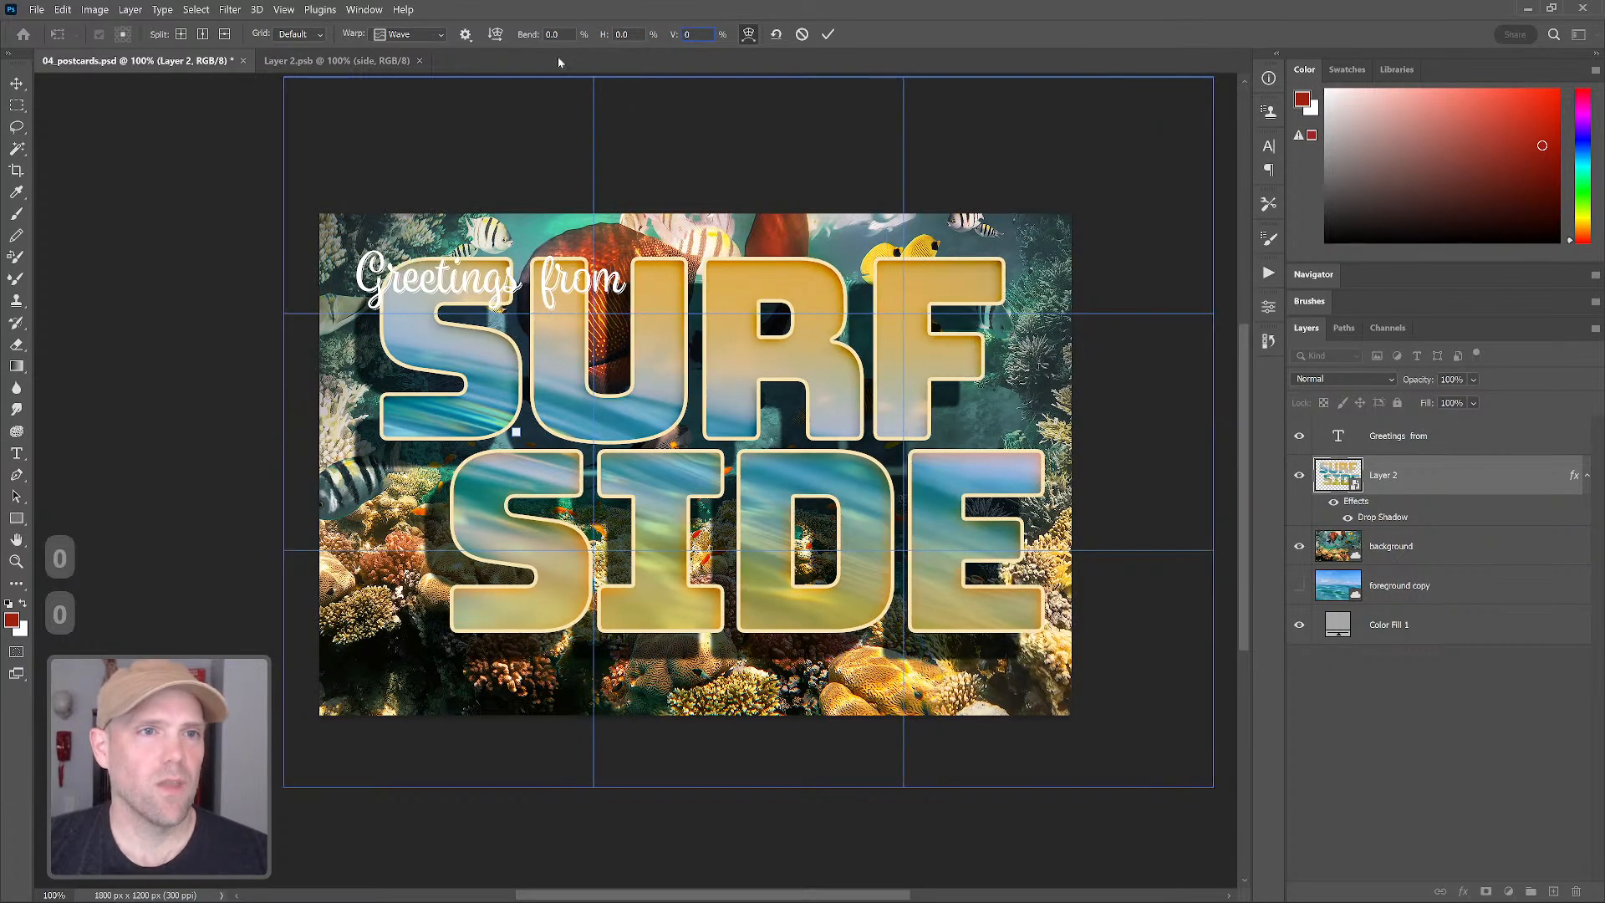
Set the Wave warp's Bend to 21.8 and commit the warp on the lettering
key(shift+Tab)
key(shift+Tab)
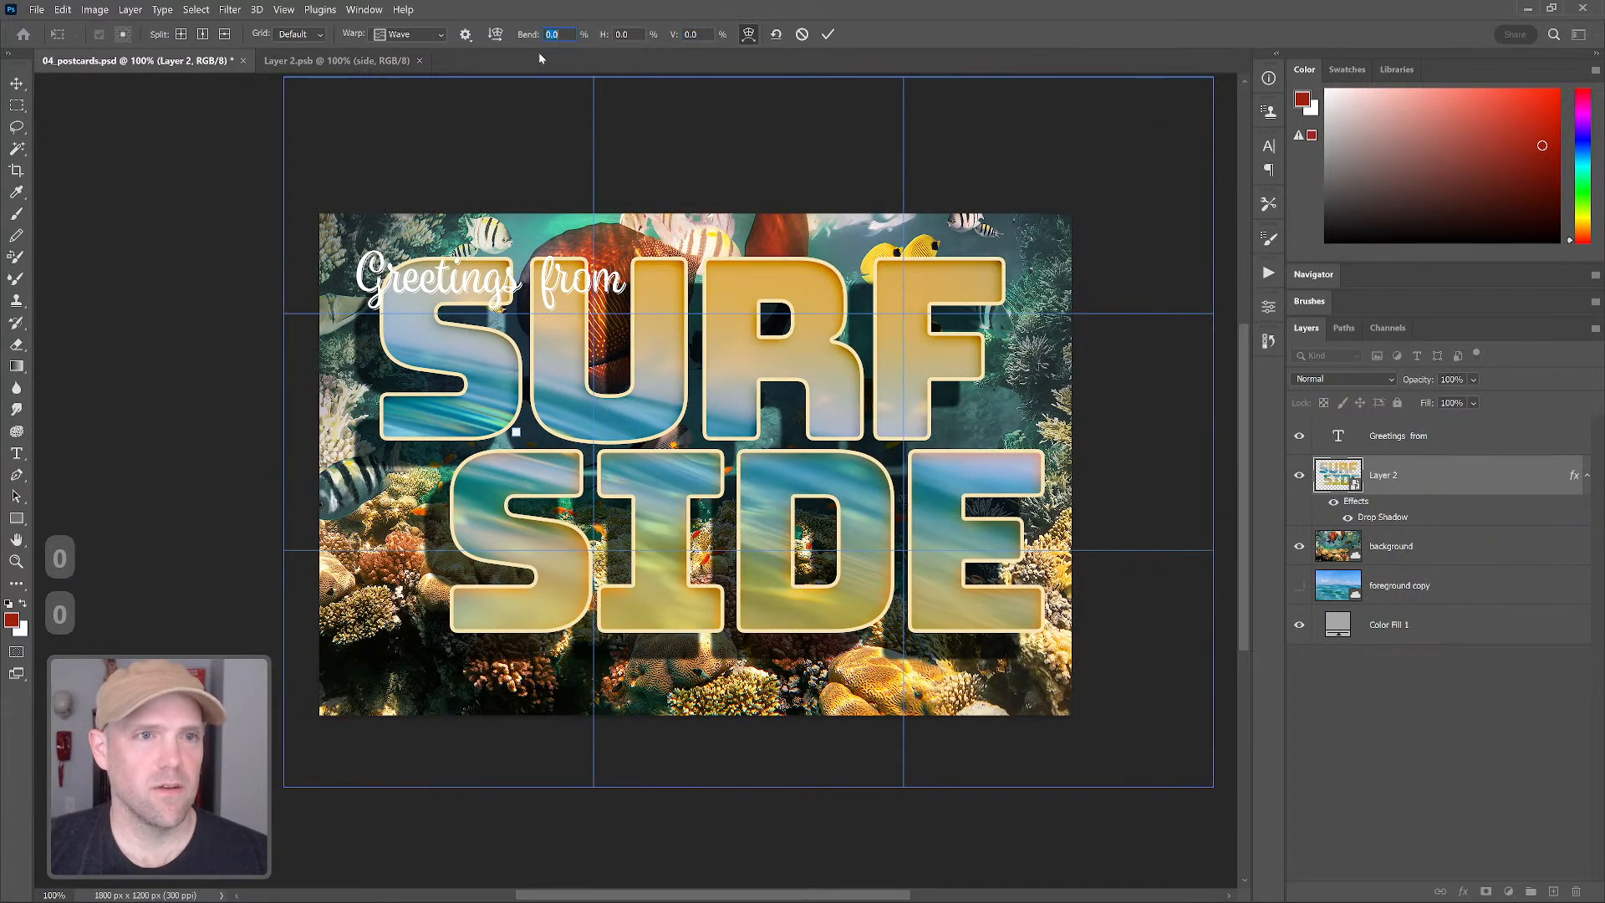
drag(528, 38, 710, 34)
key(Return)
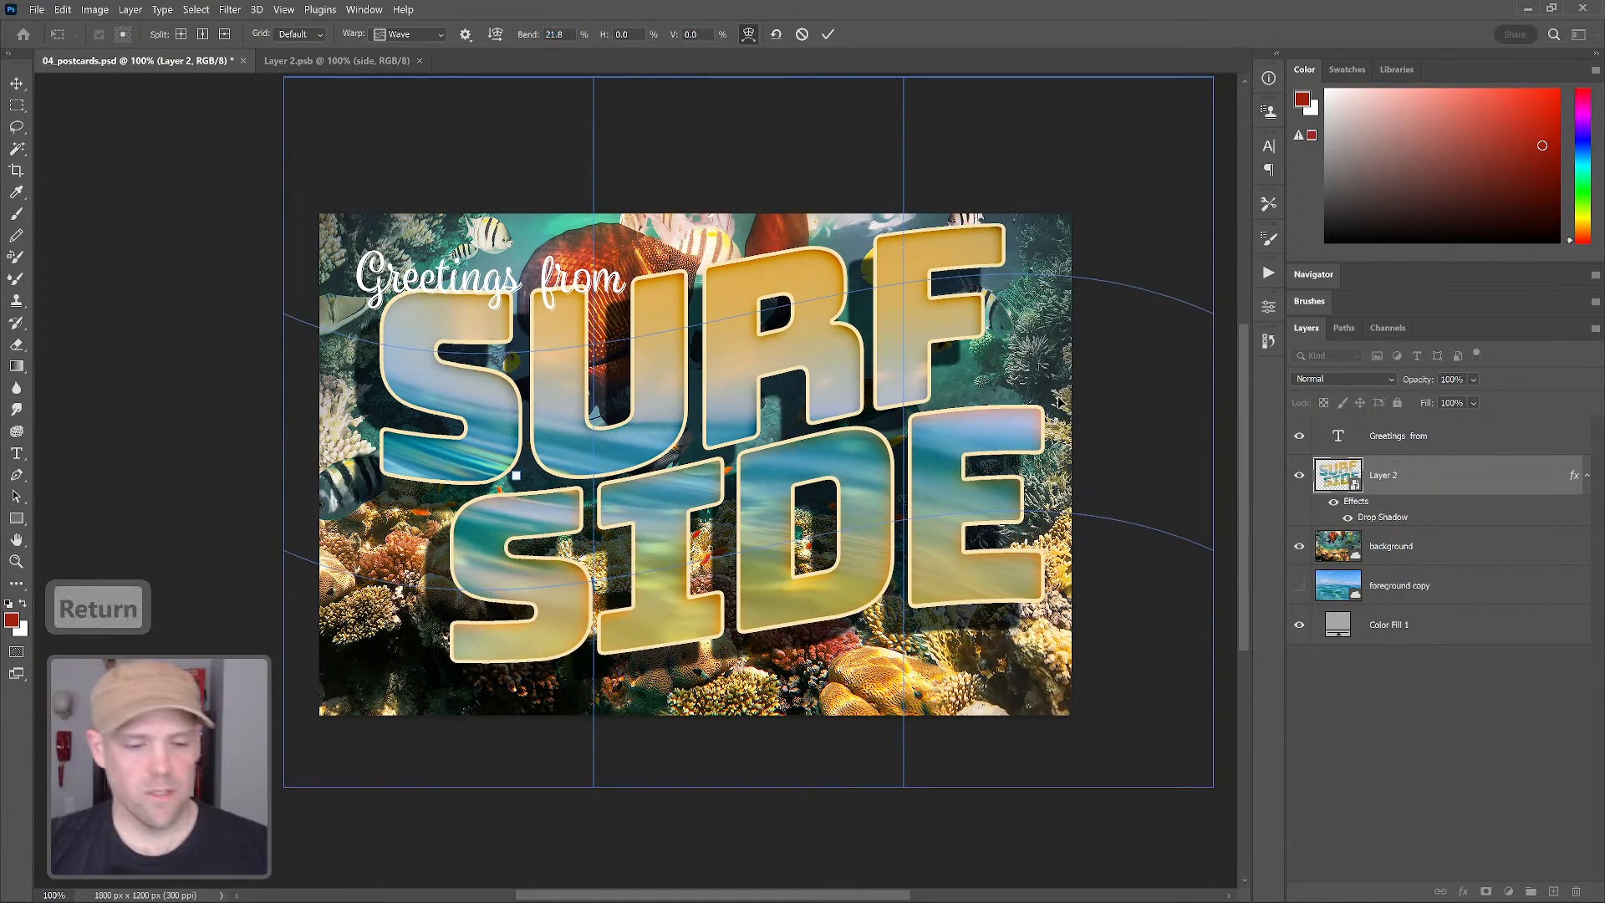
key(Return)
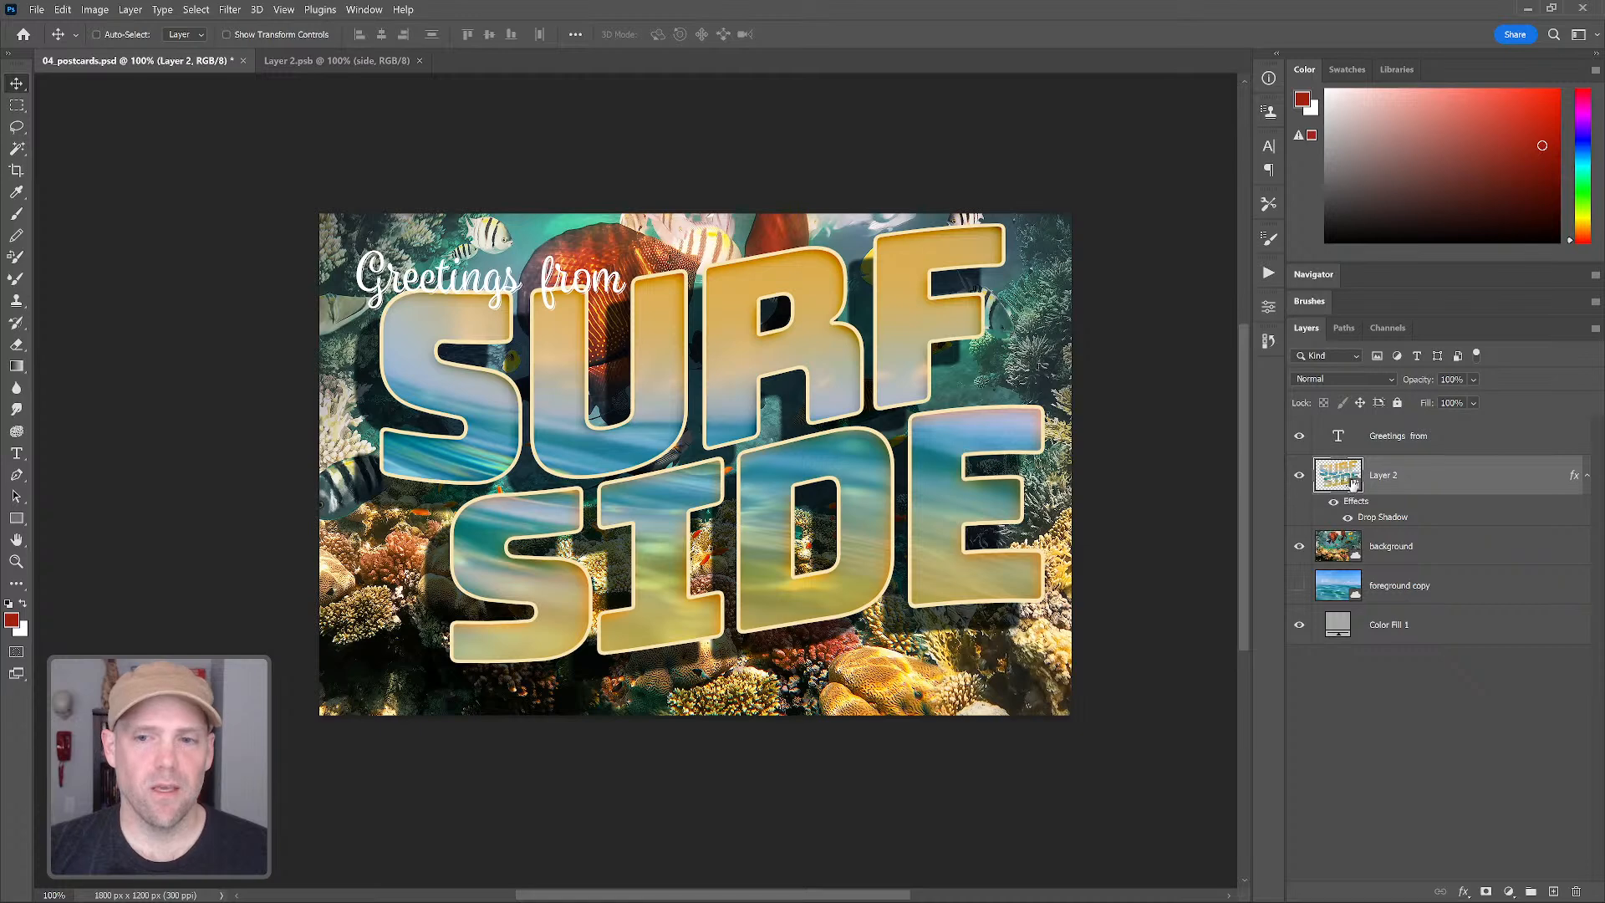
Reopen the warp on the Surf Side smart object and reset it to its undistorted shape
key(ctrl+t)
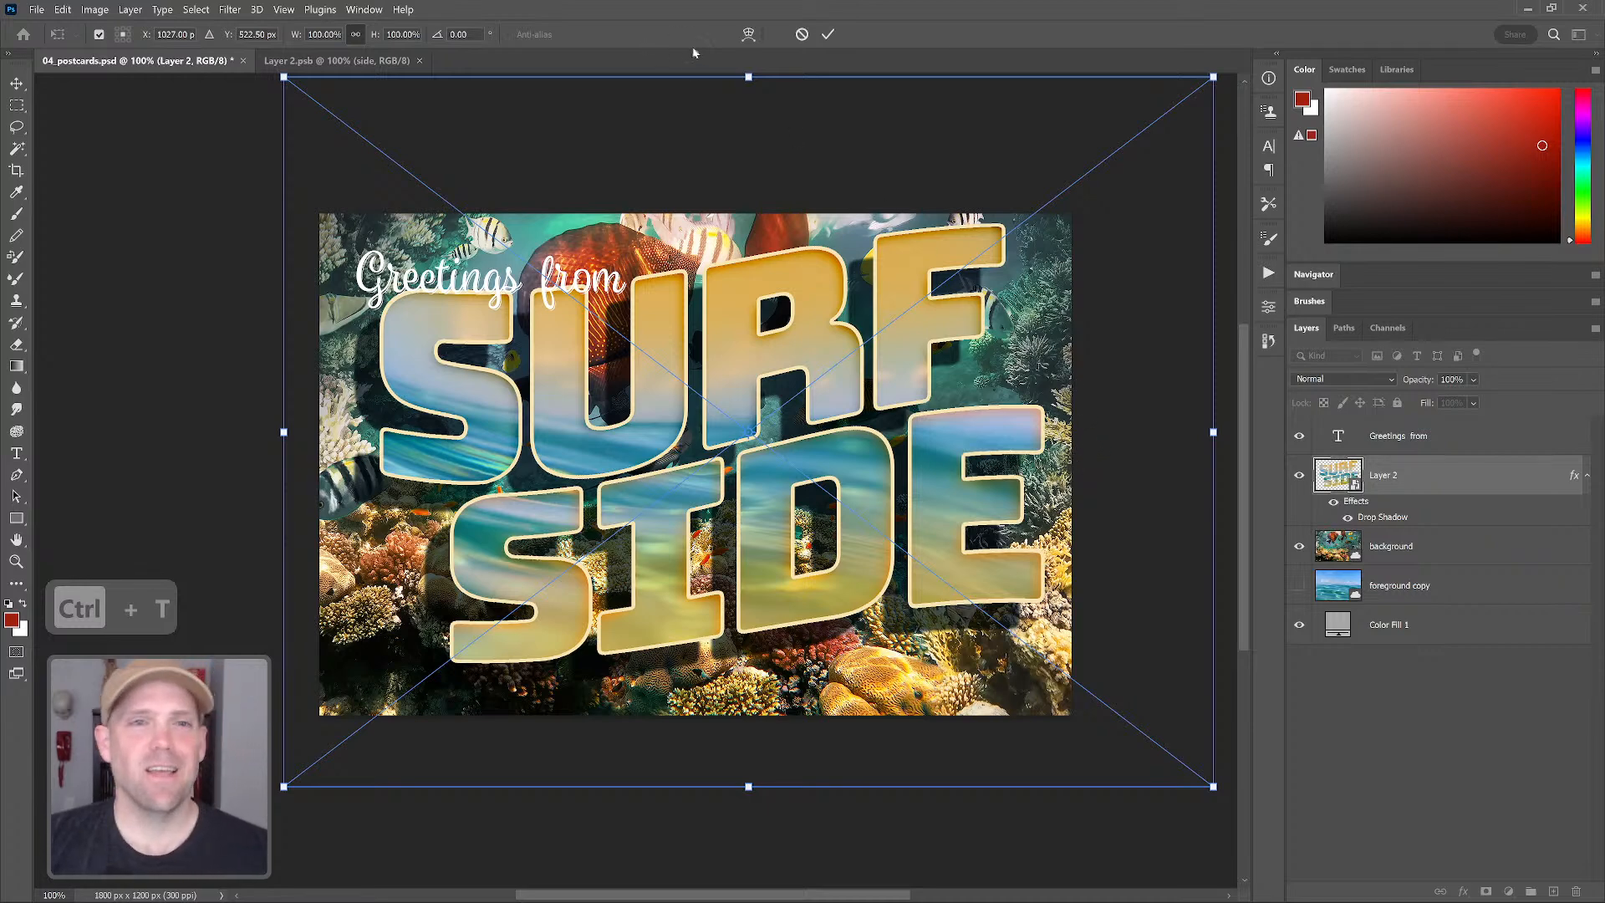
click(747, 35)
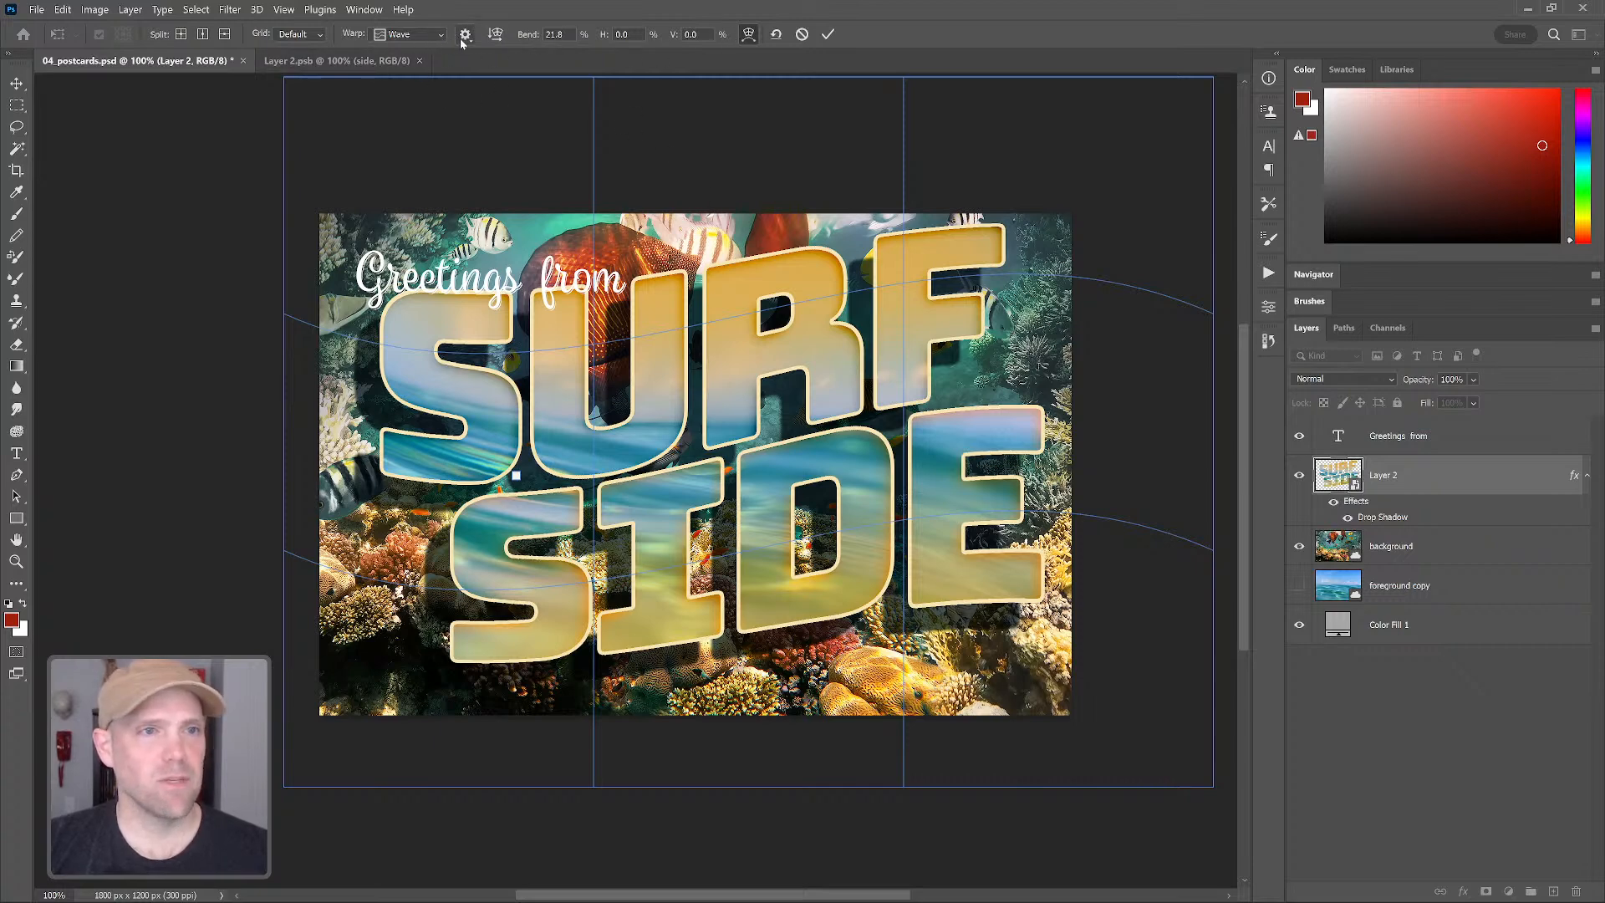
click(776, 34)
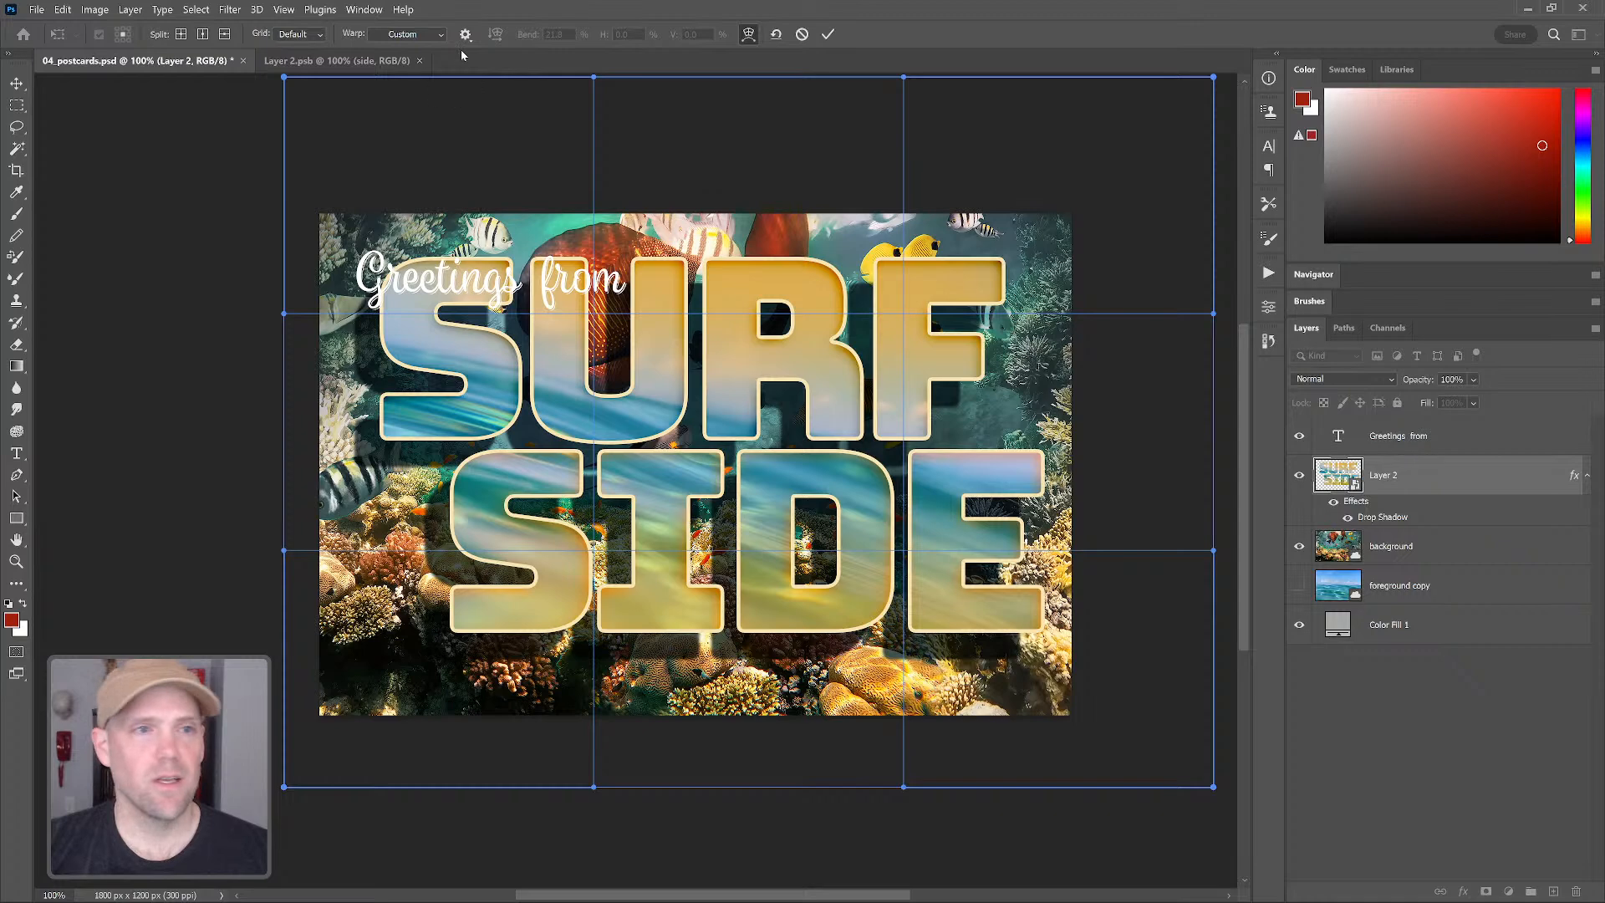
Warp the Surf Side lettering with the Flag preset at a Bend of -10, move it slightly down and left, and commit
click(435, 35)
click(422, 203)
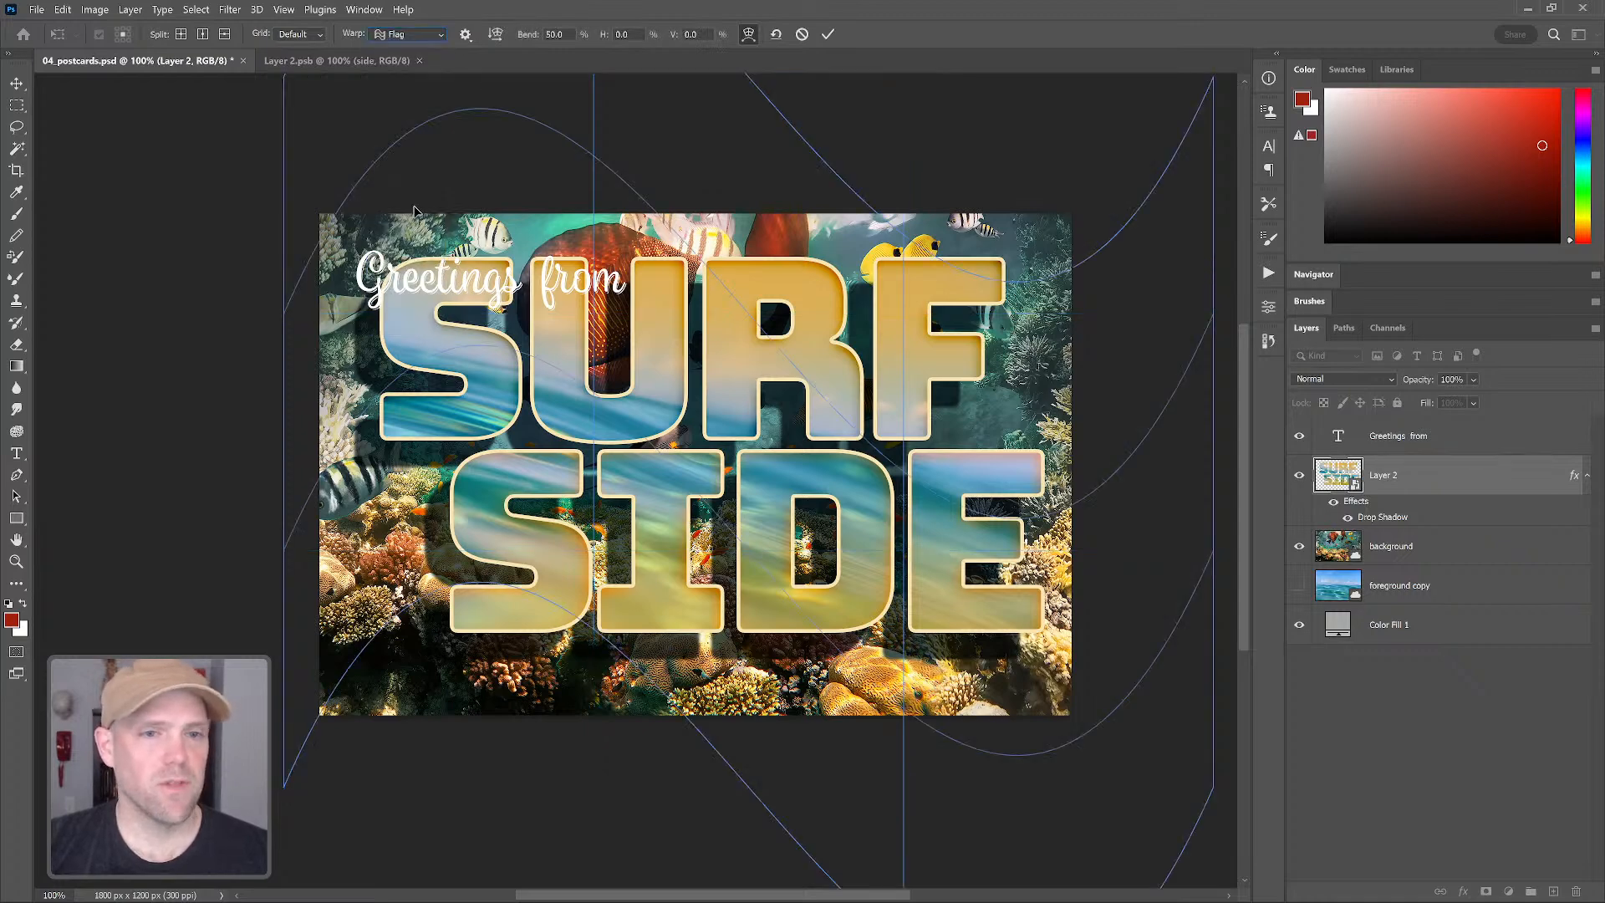
drag(539, 44, 512, 44)
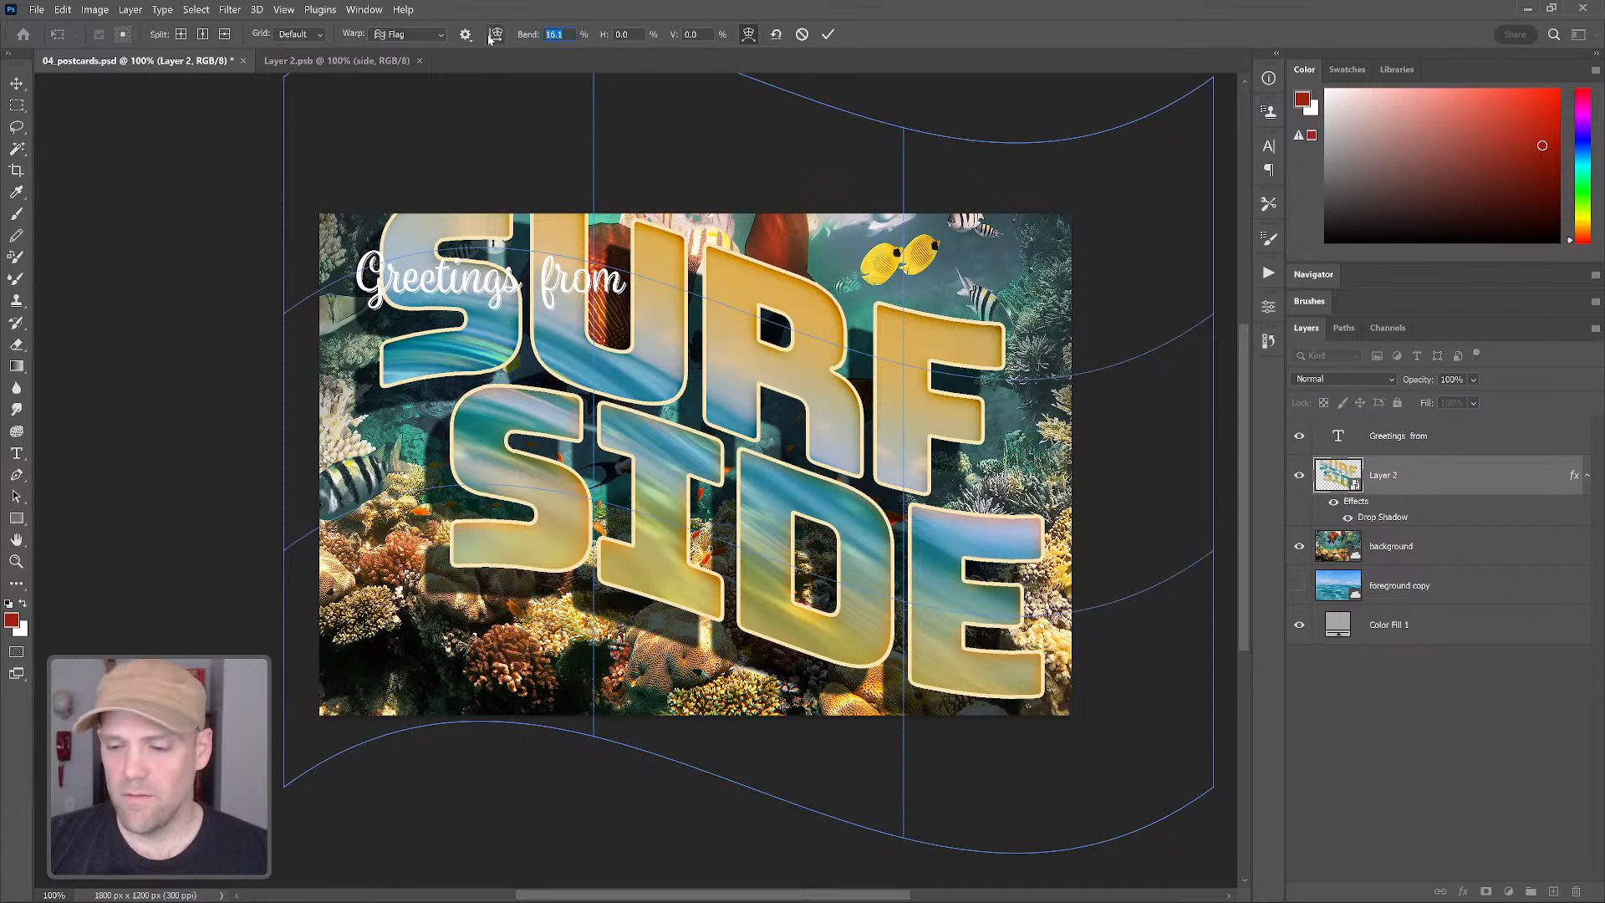
text(-10)
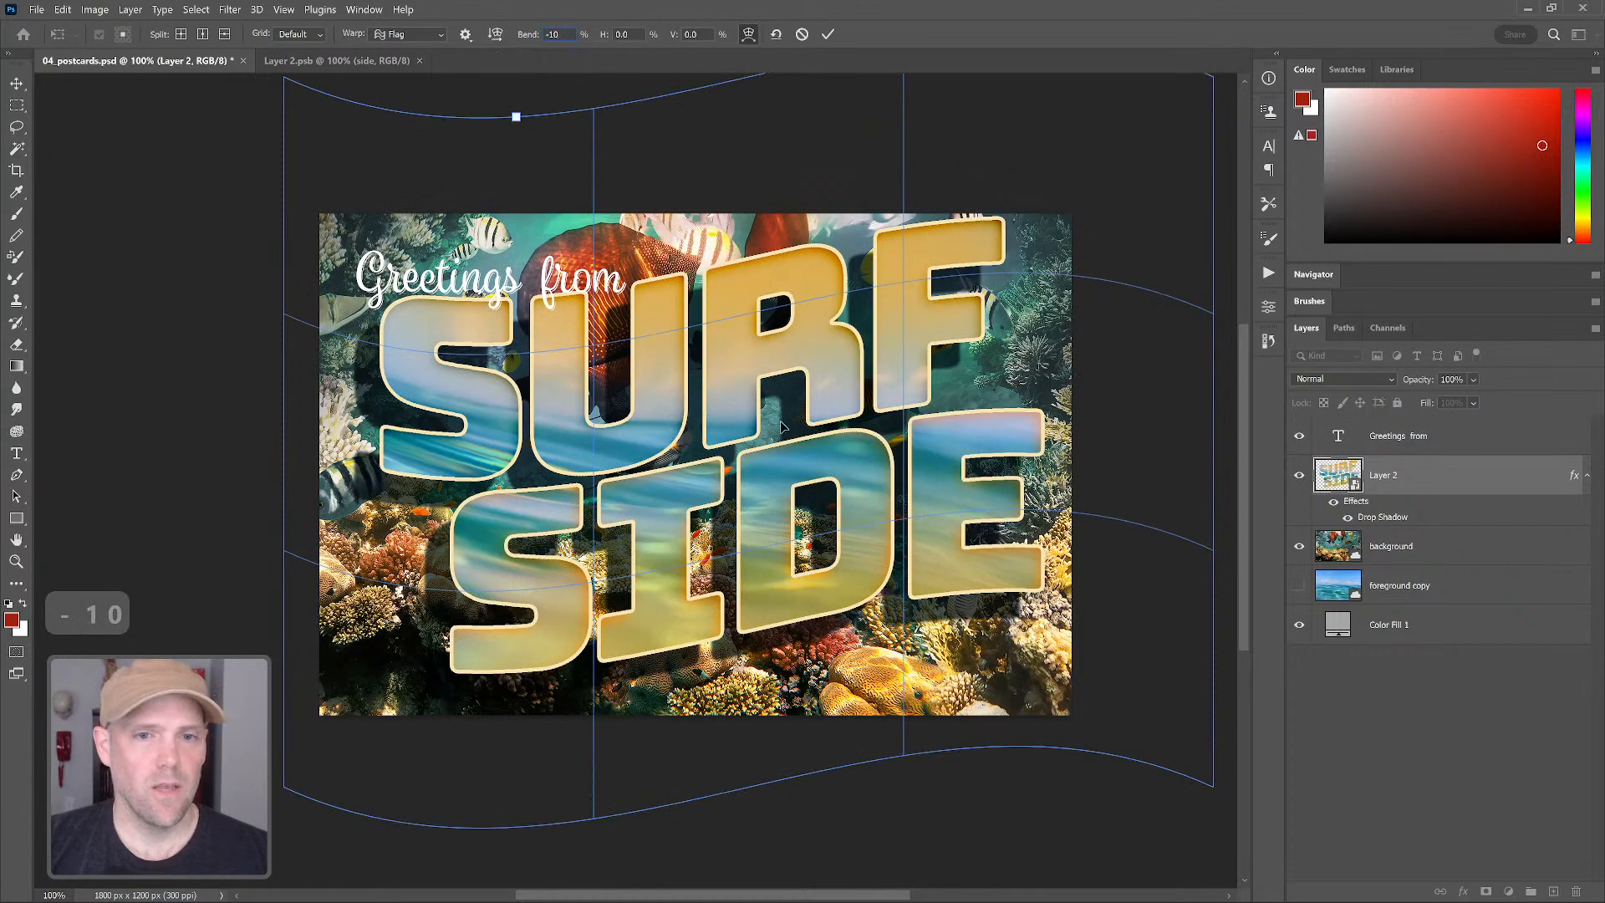
mouse_move(755, 385)
mouse_down()
mouse_move(746, 401)
mouse_move(734, 379)
mouse_up()
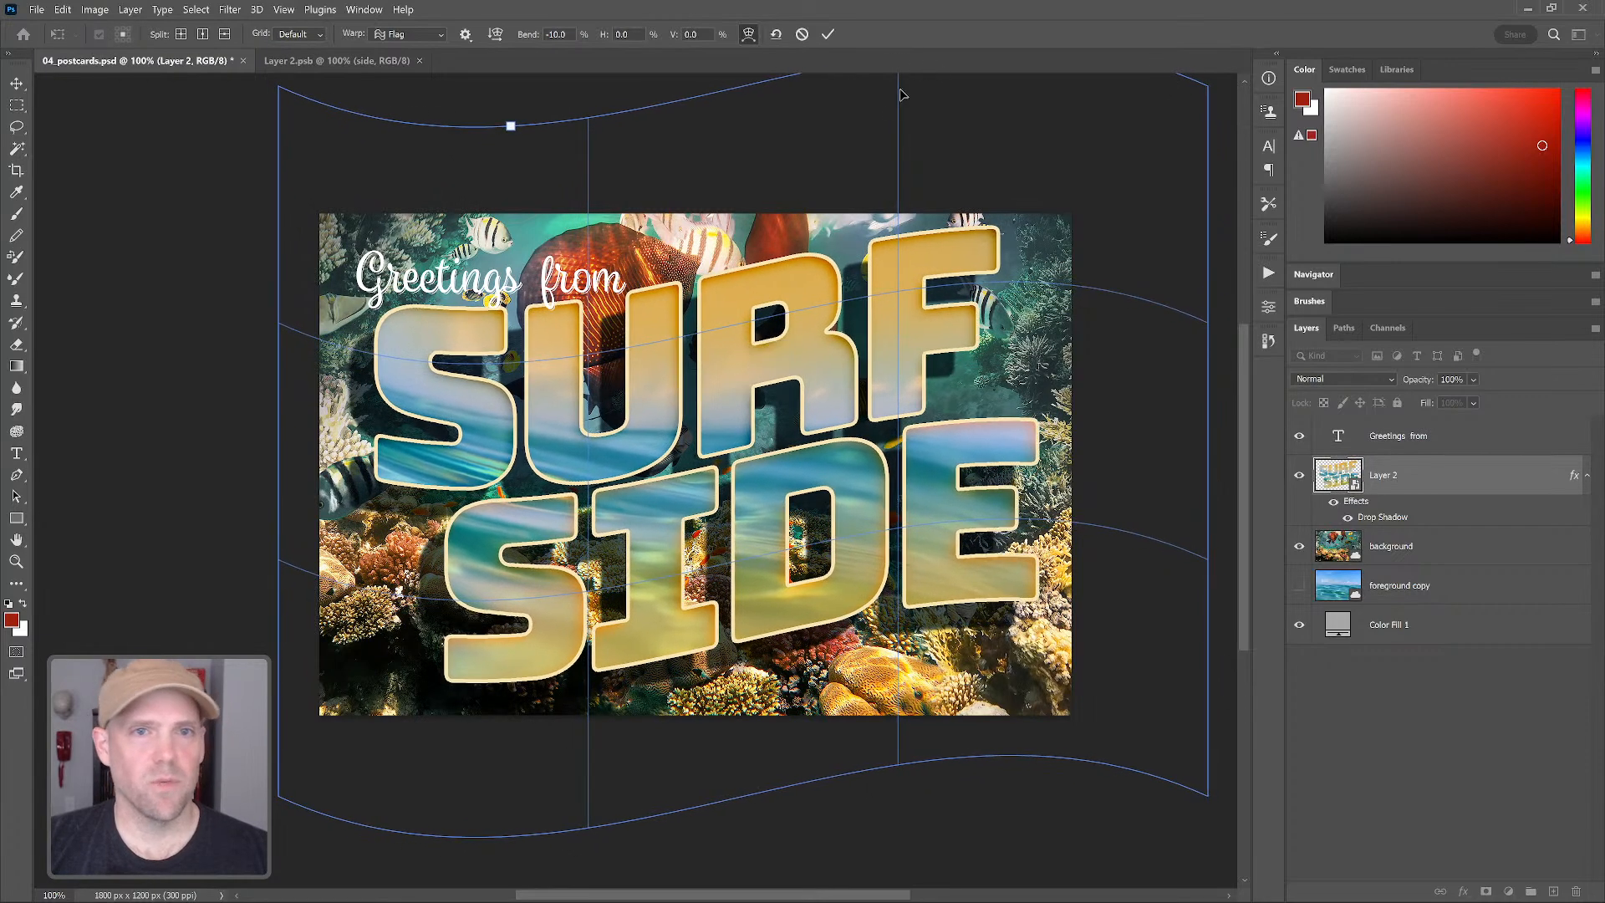
click(828, 34)
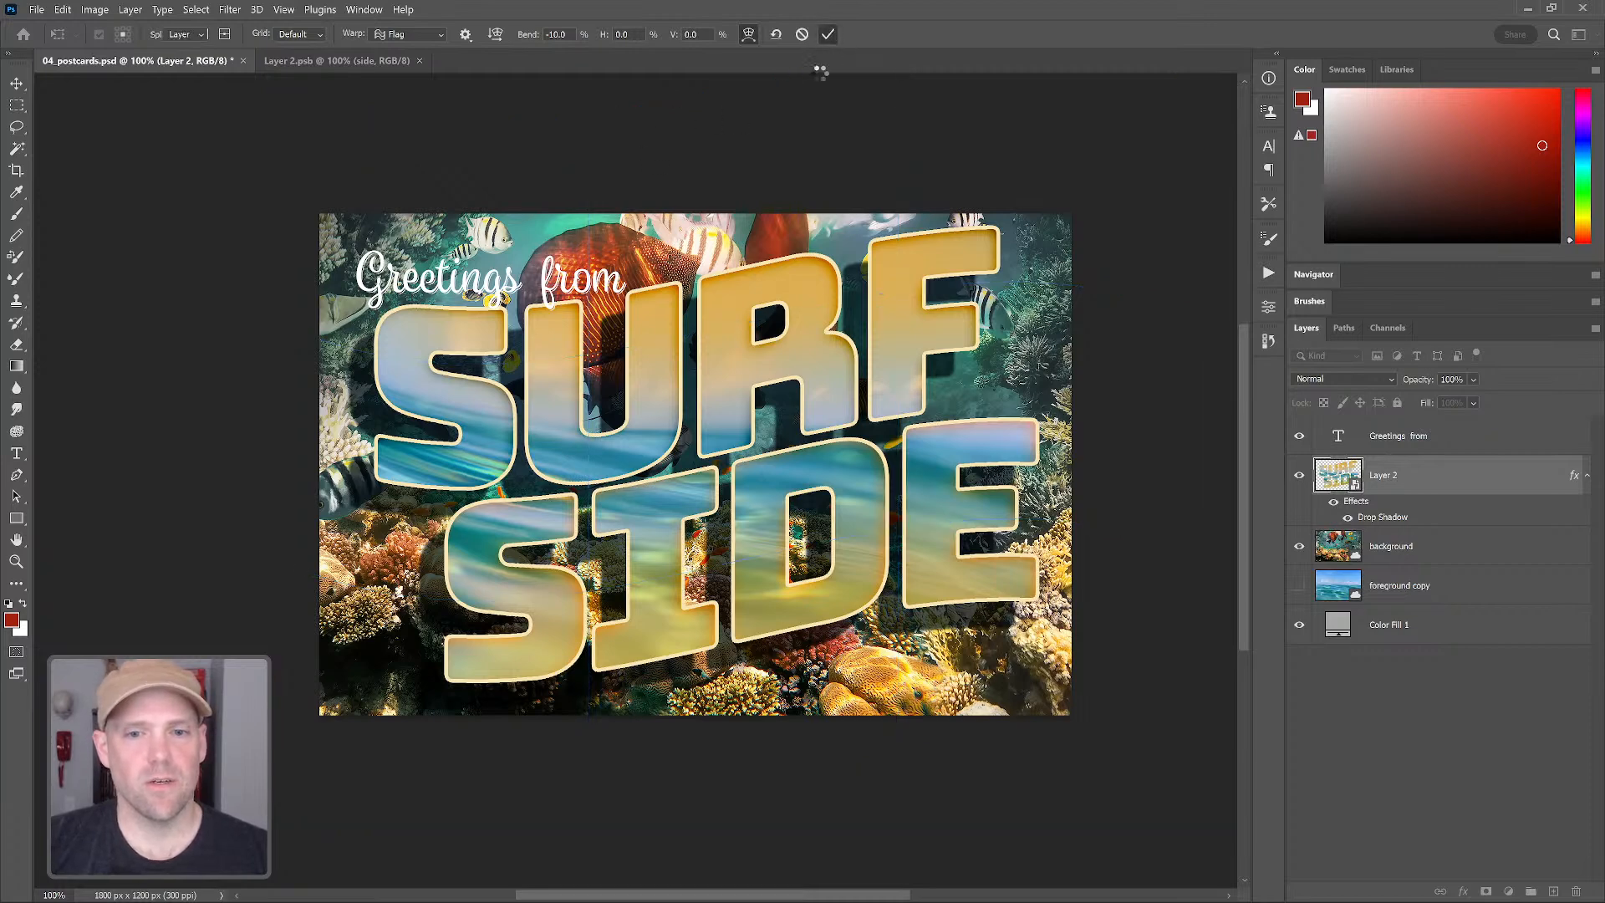
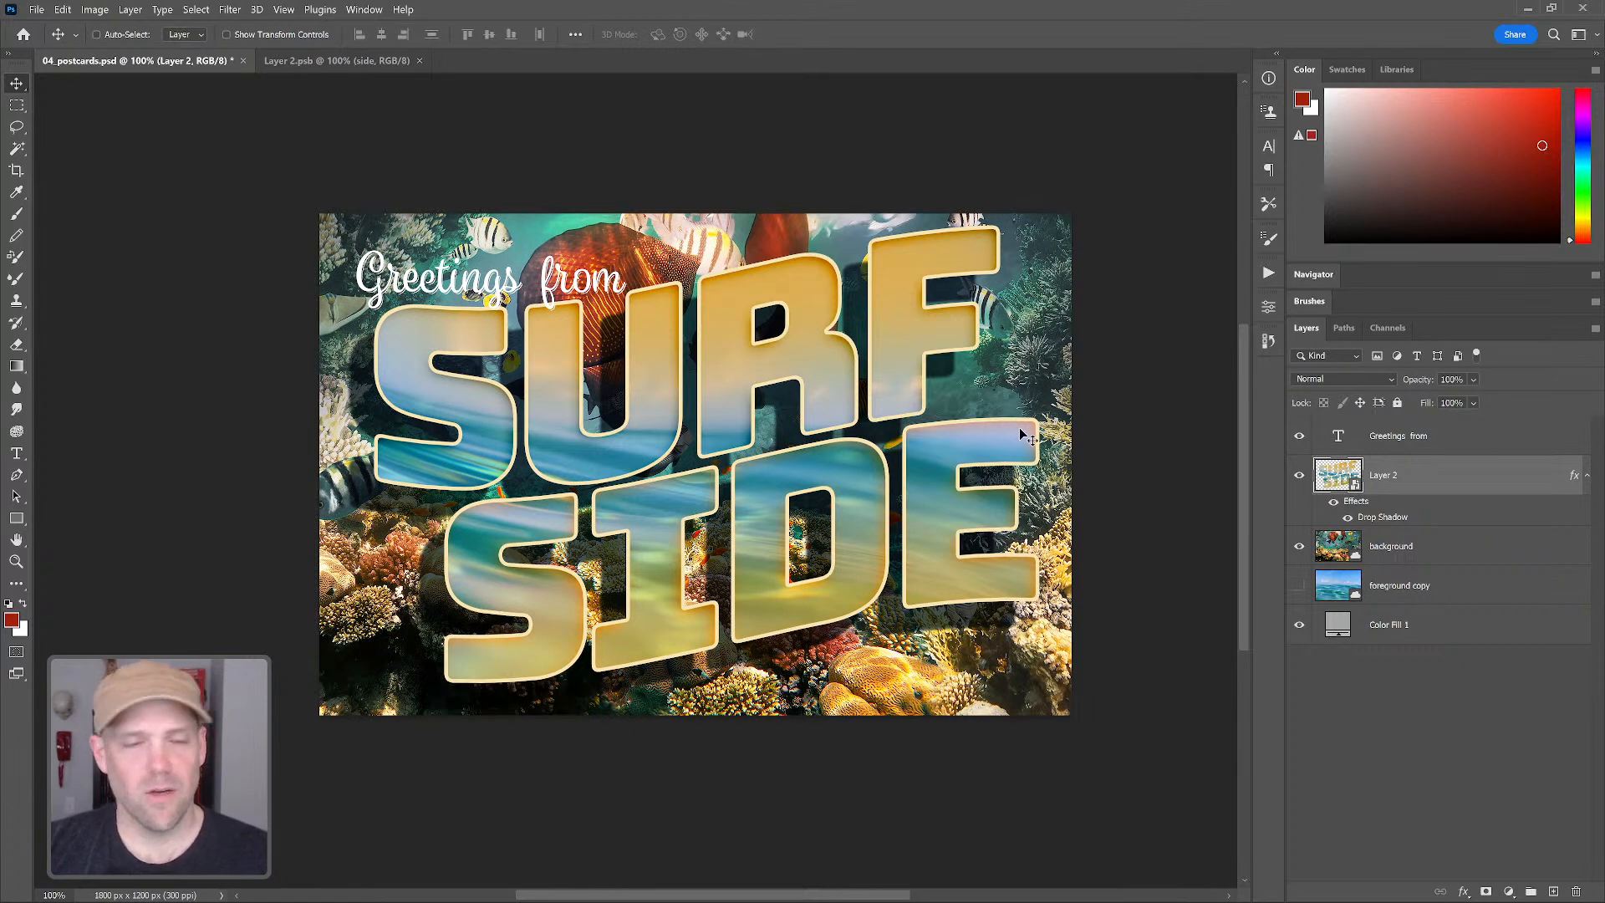
Move the "Greetings from" text and the Surf Side lettering each slightly to the left
ctrl+click(559, 297)
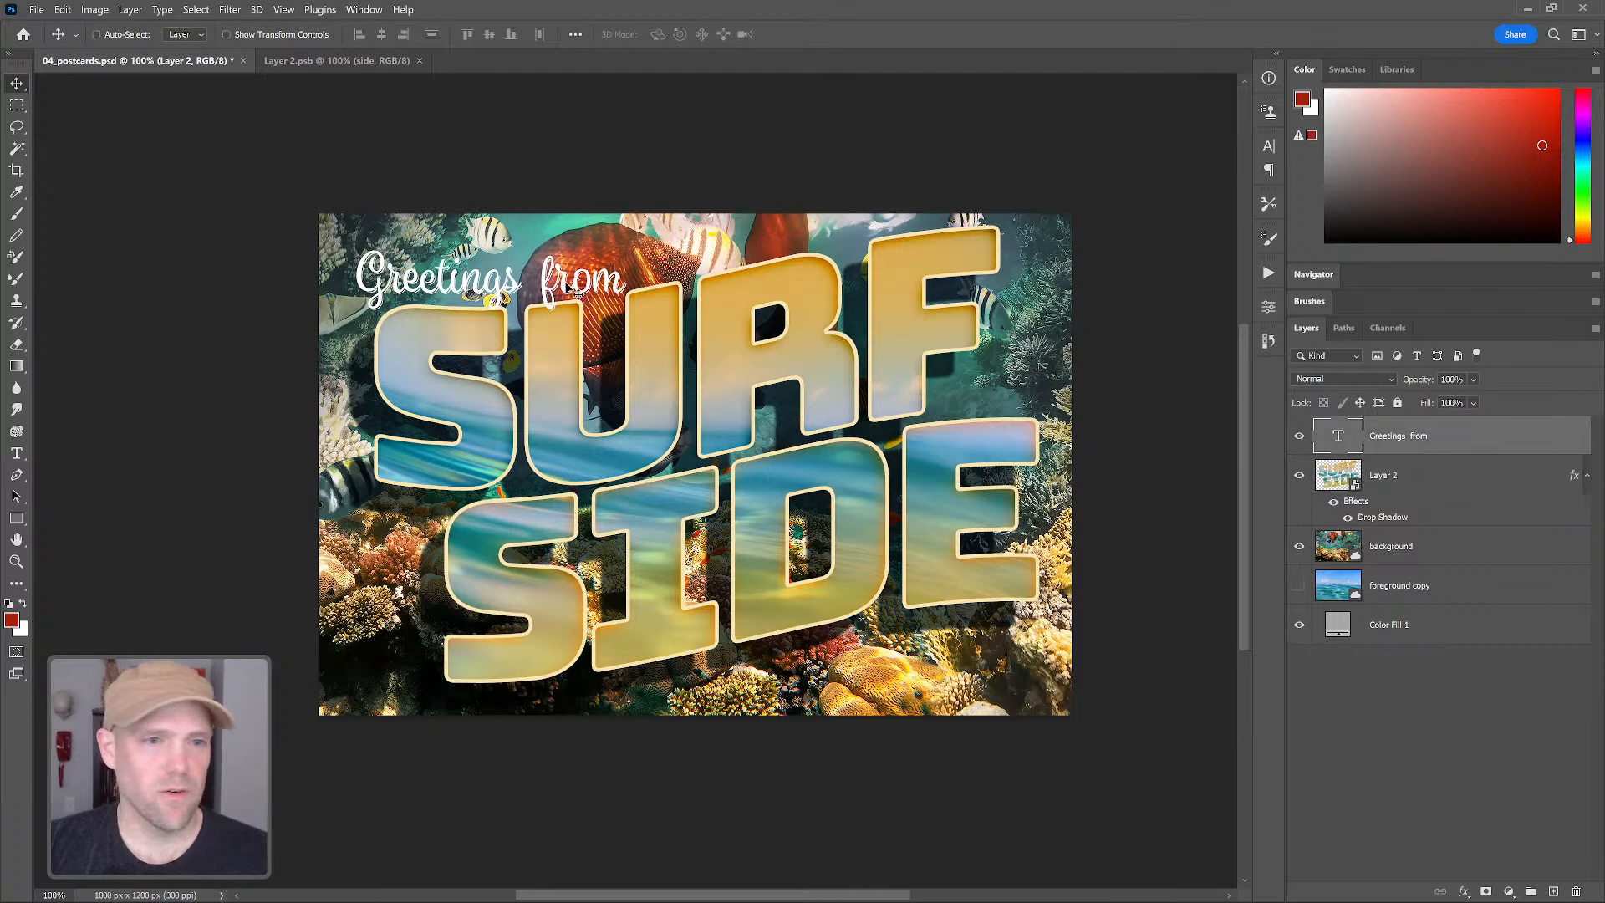
drag(558, 297, 541, 294)
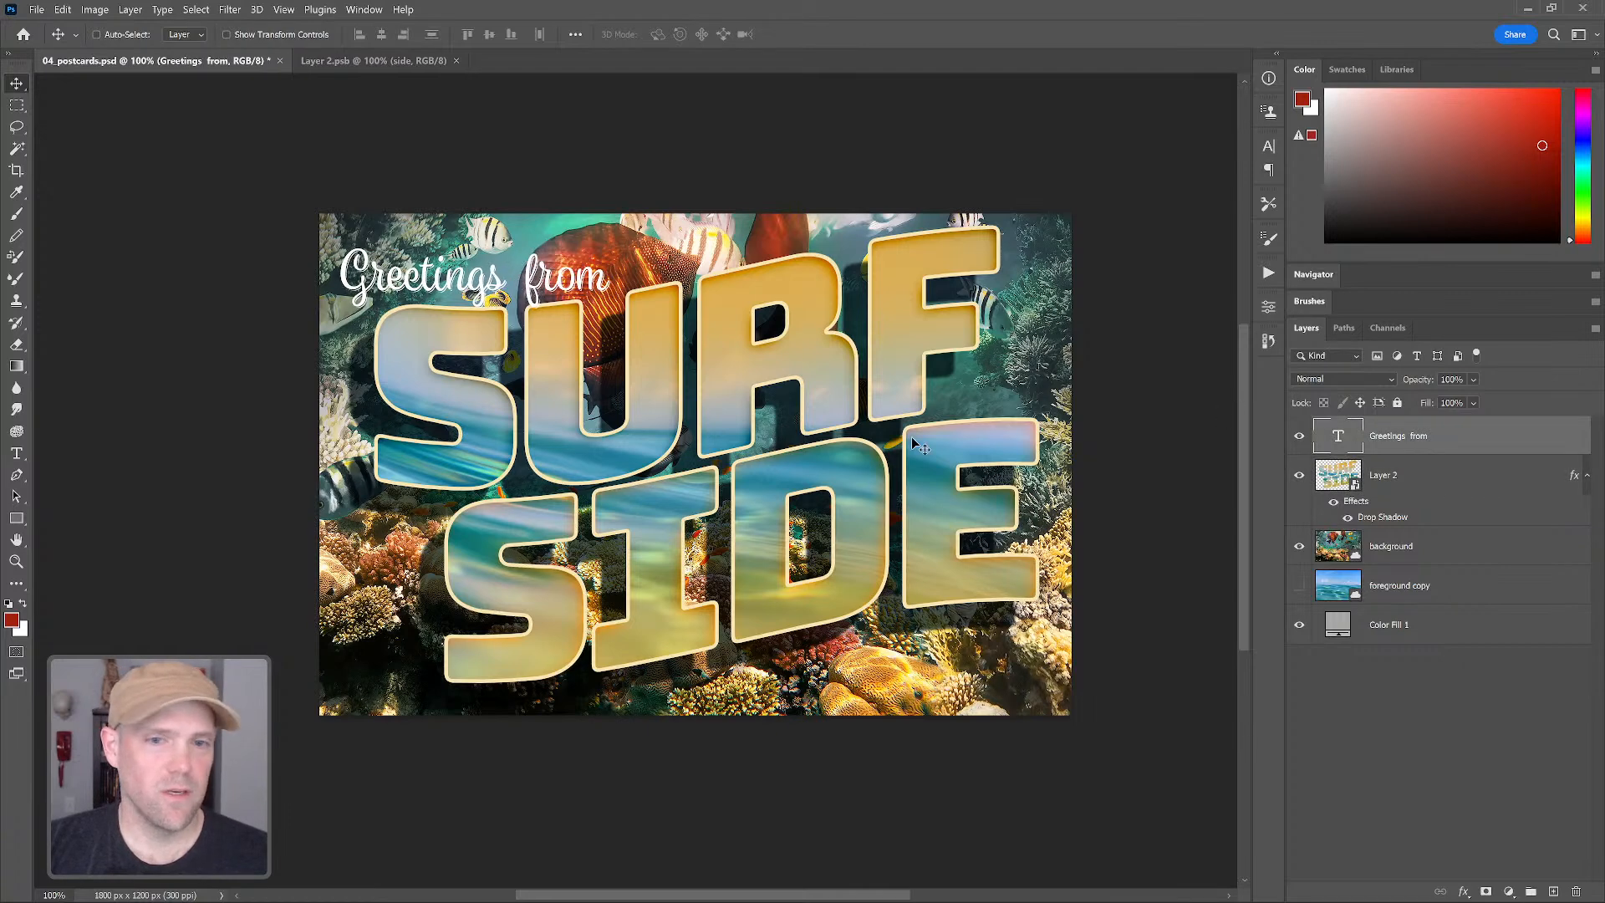
click(1394, 491)
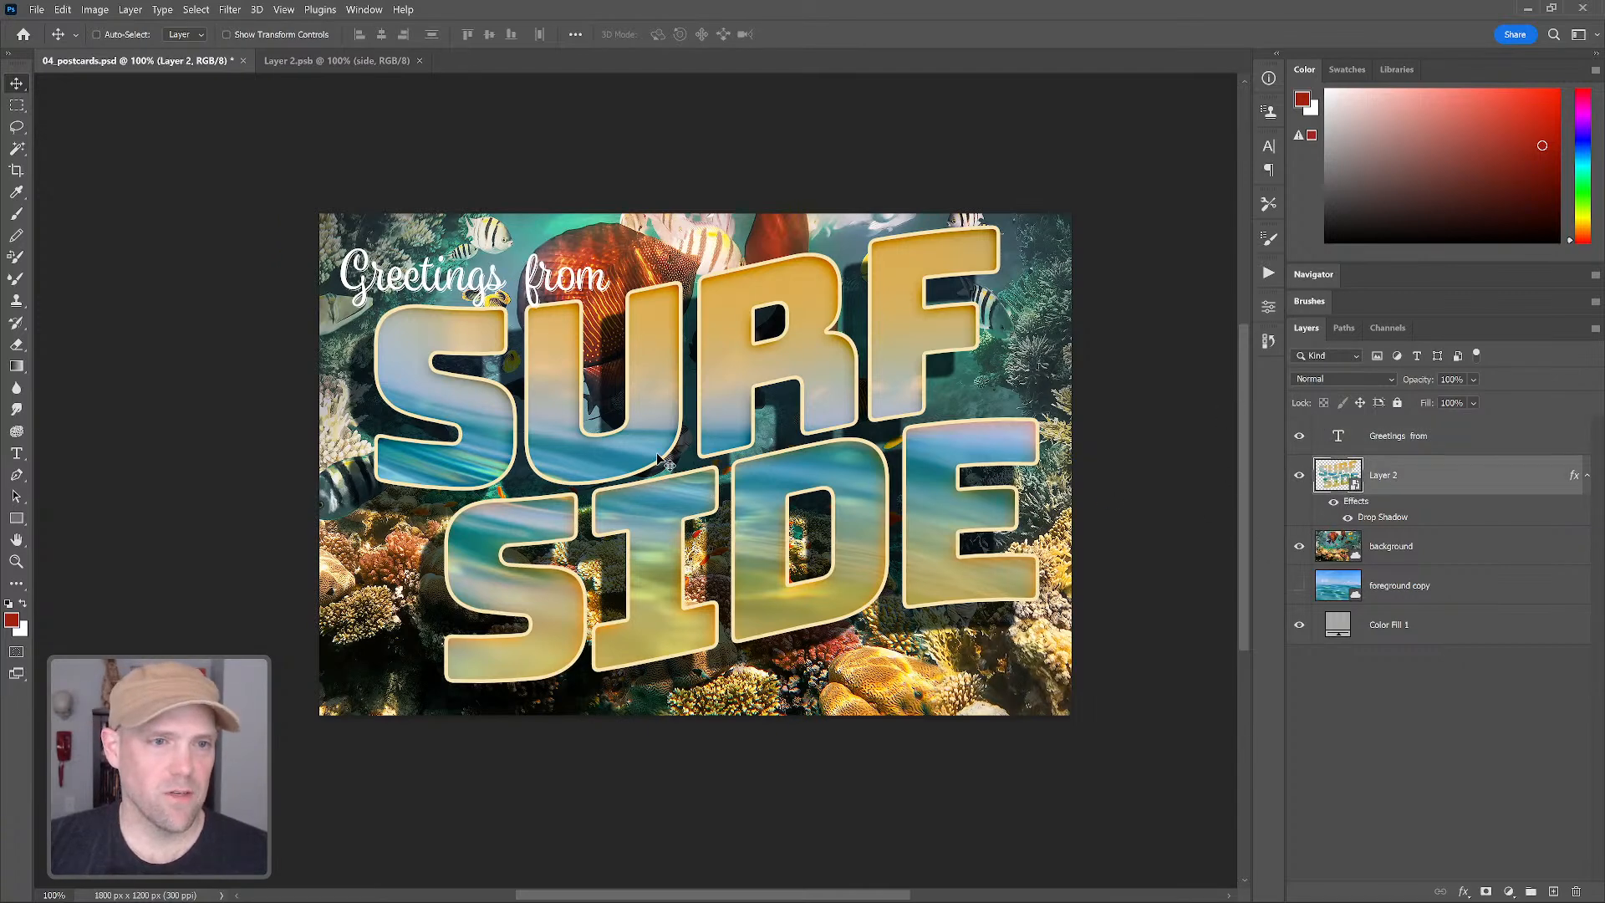
drag(661, 459, 648, 456)
Scale the "Greetings from" text to 101.95% and place it just above the S and U of the Surf Side lettering
ctrl+click(548, 290)
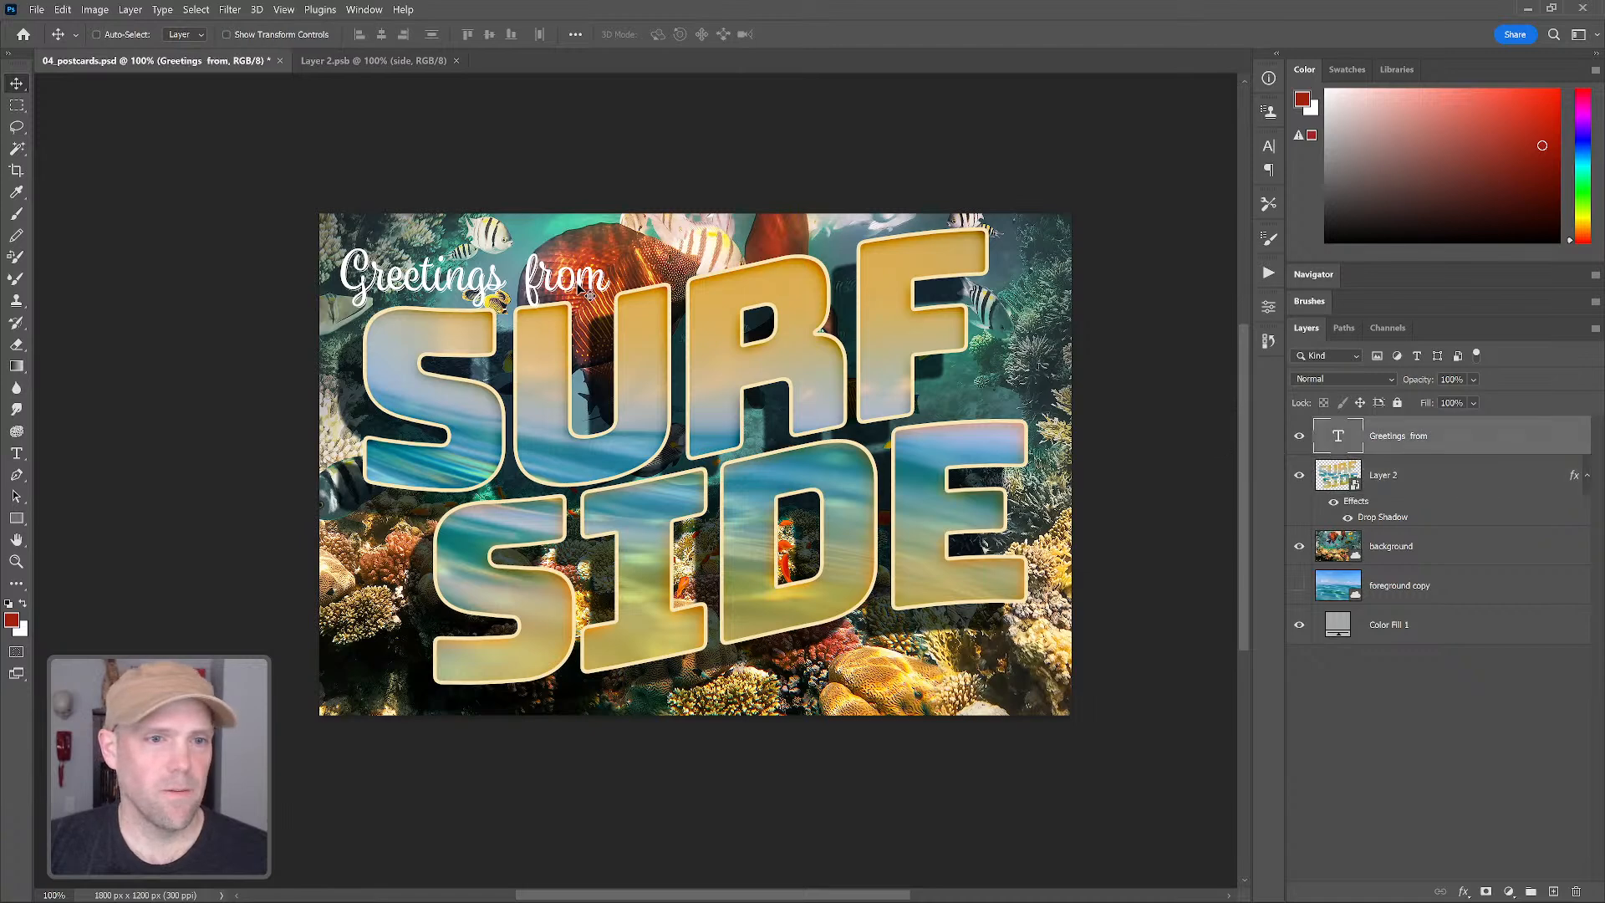
drag(575, 292, 555, 308)
key(ctrl+t)
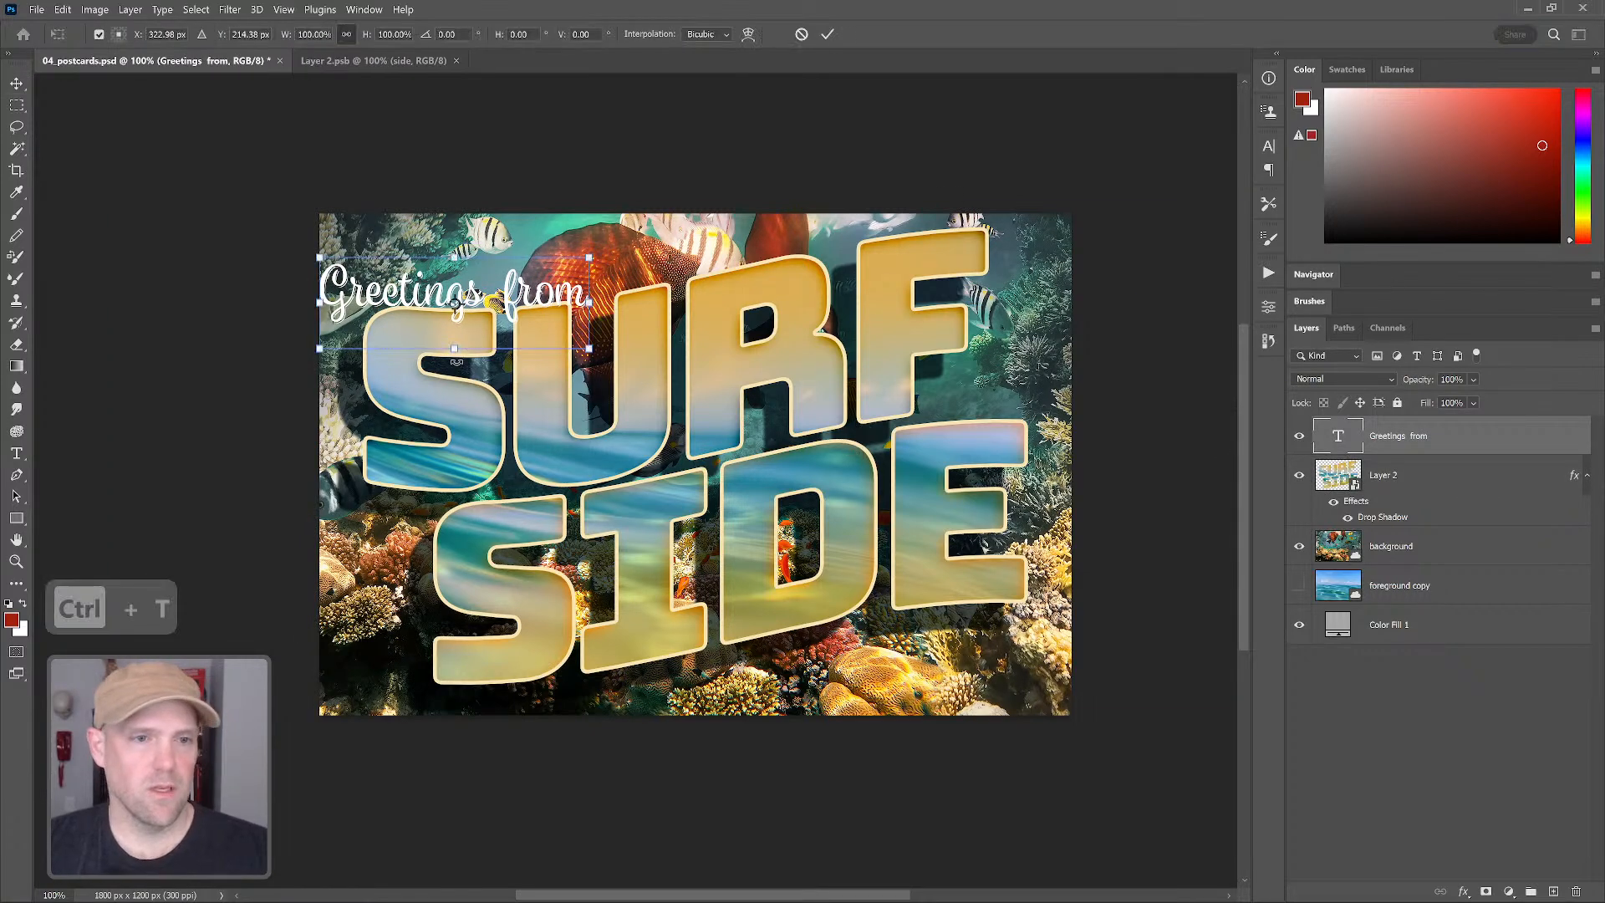
drag(589, 348, 635, 336)
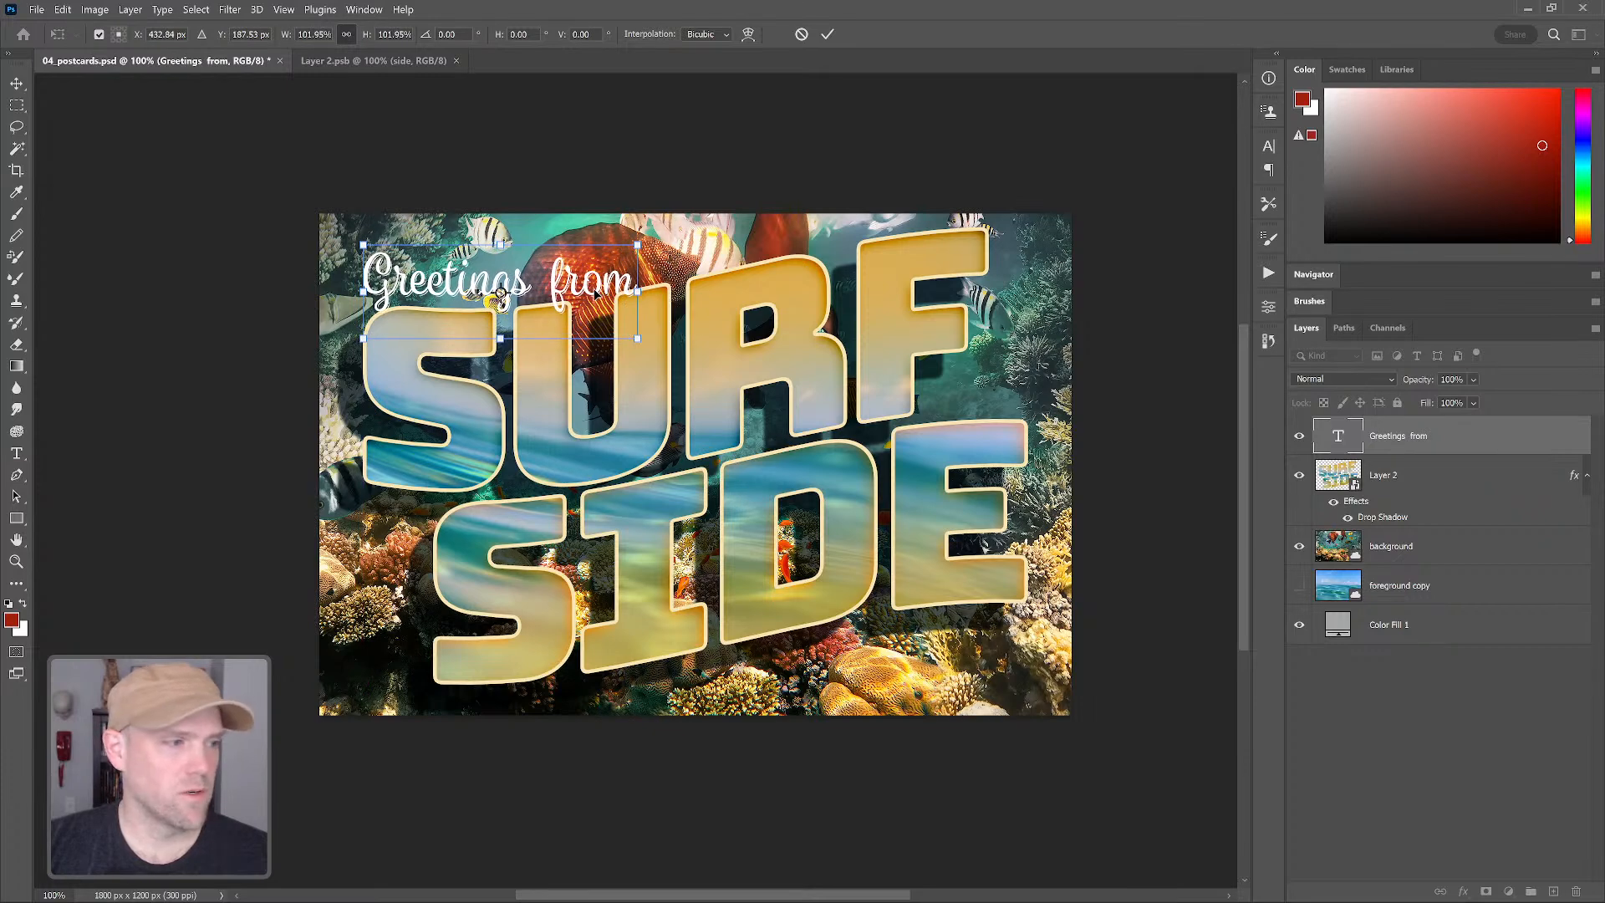
key(shift+Left)
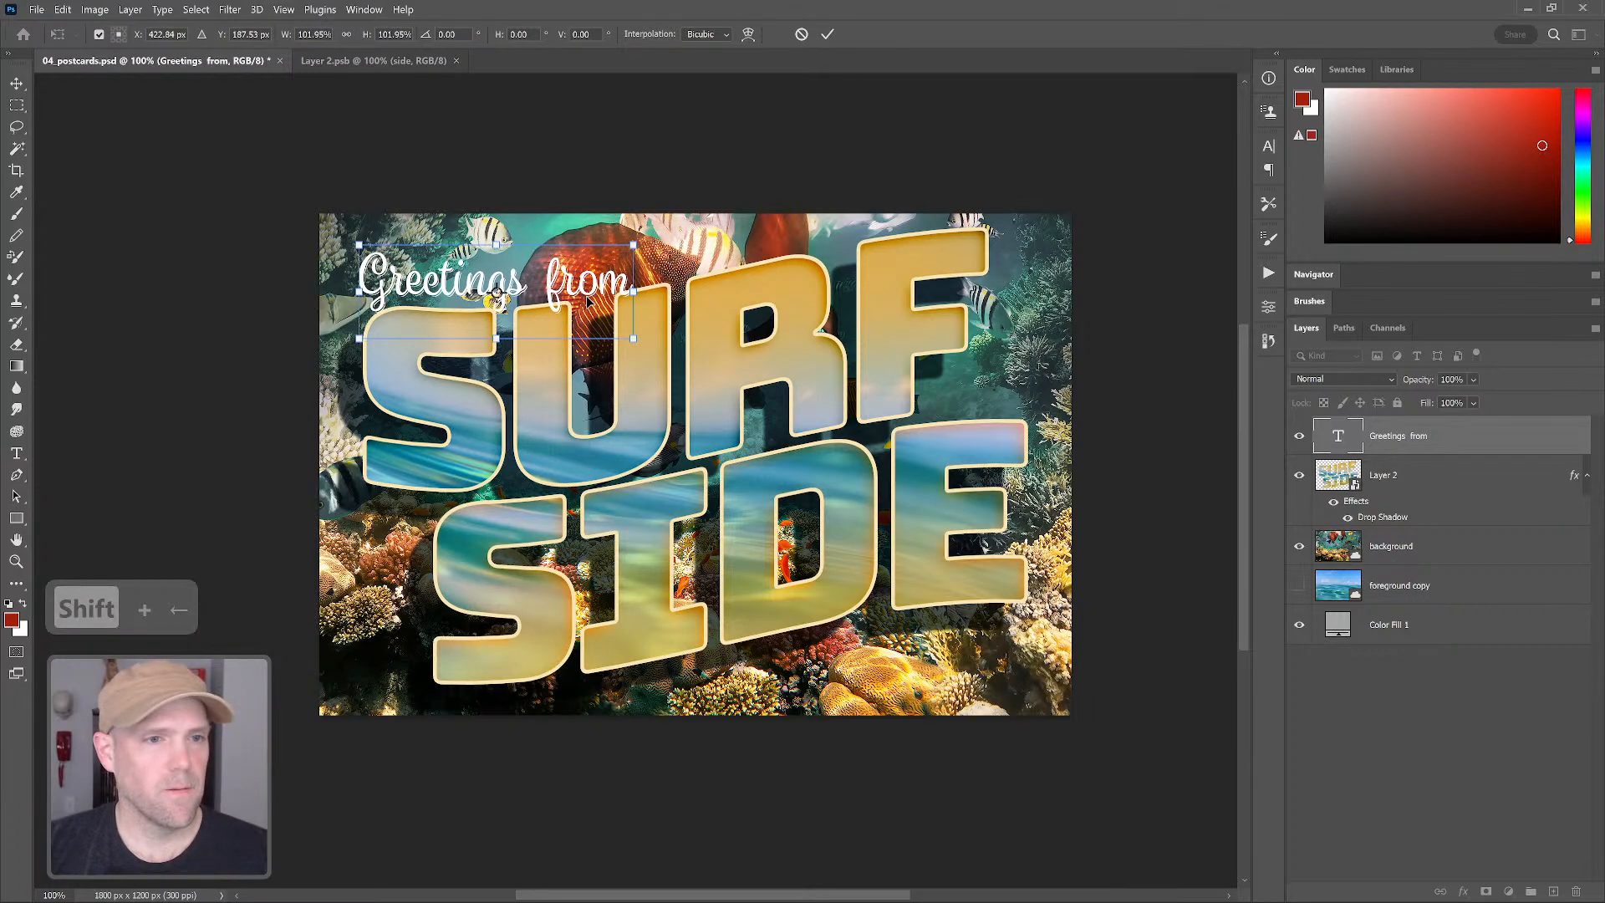
key(Return)
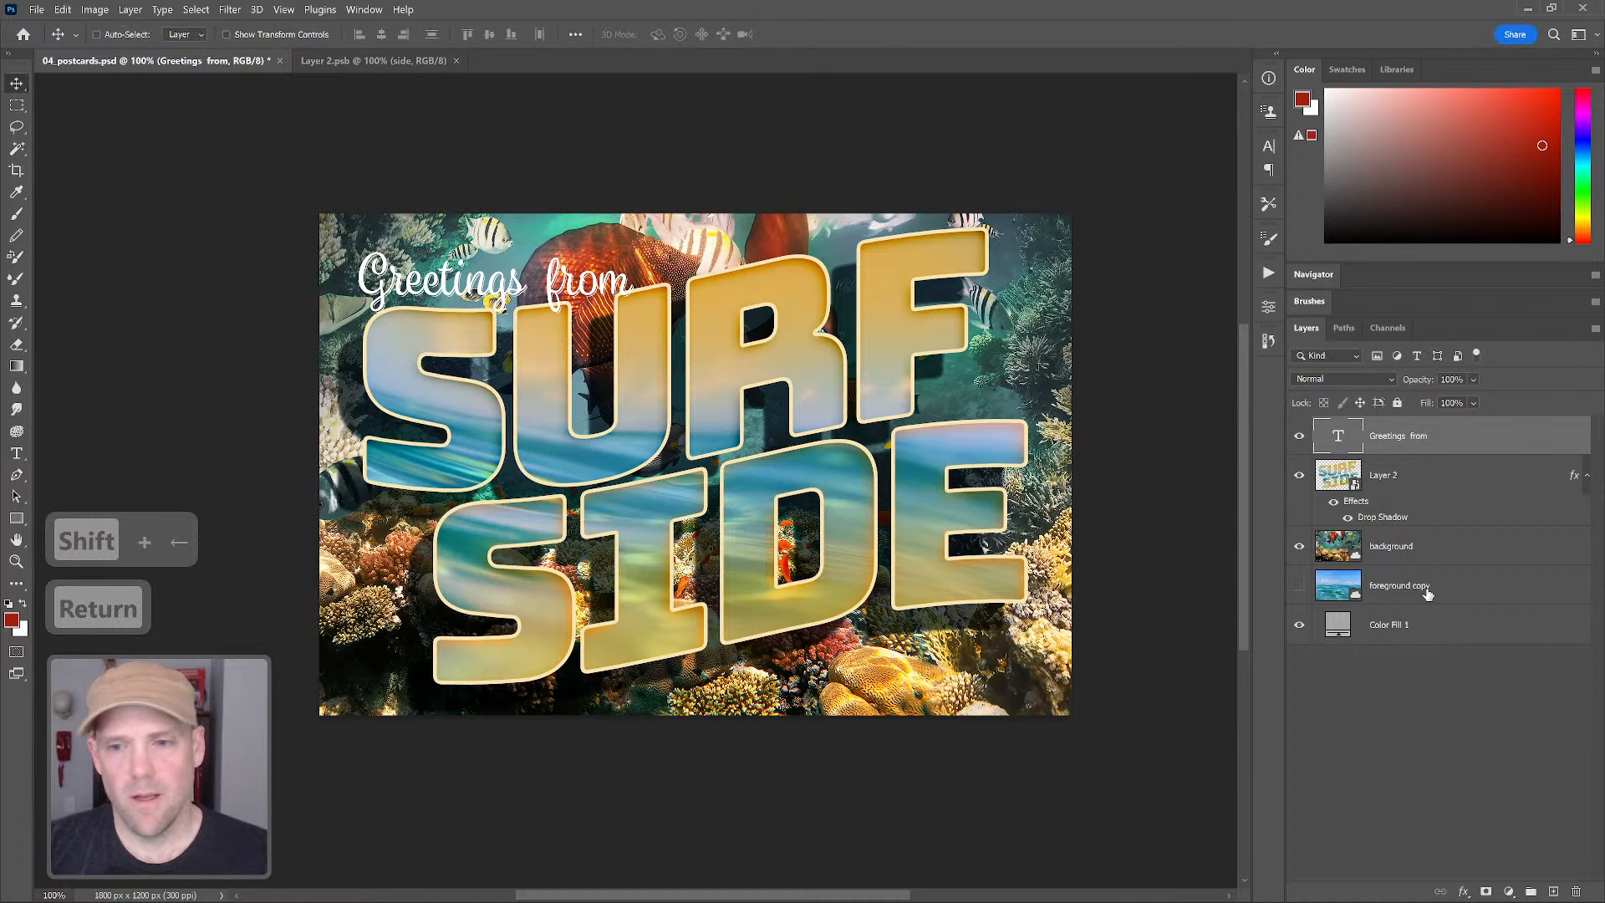
Add a new layer above the reef background, clip it to the background, and set its blend mode to Multiply
click(1436, 544)
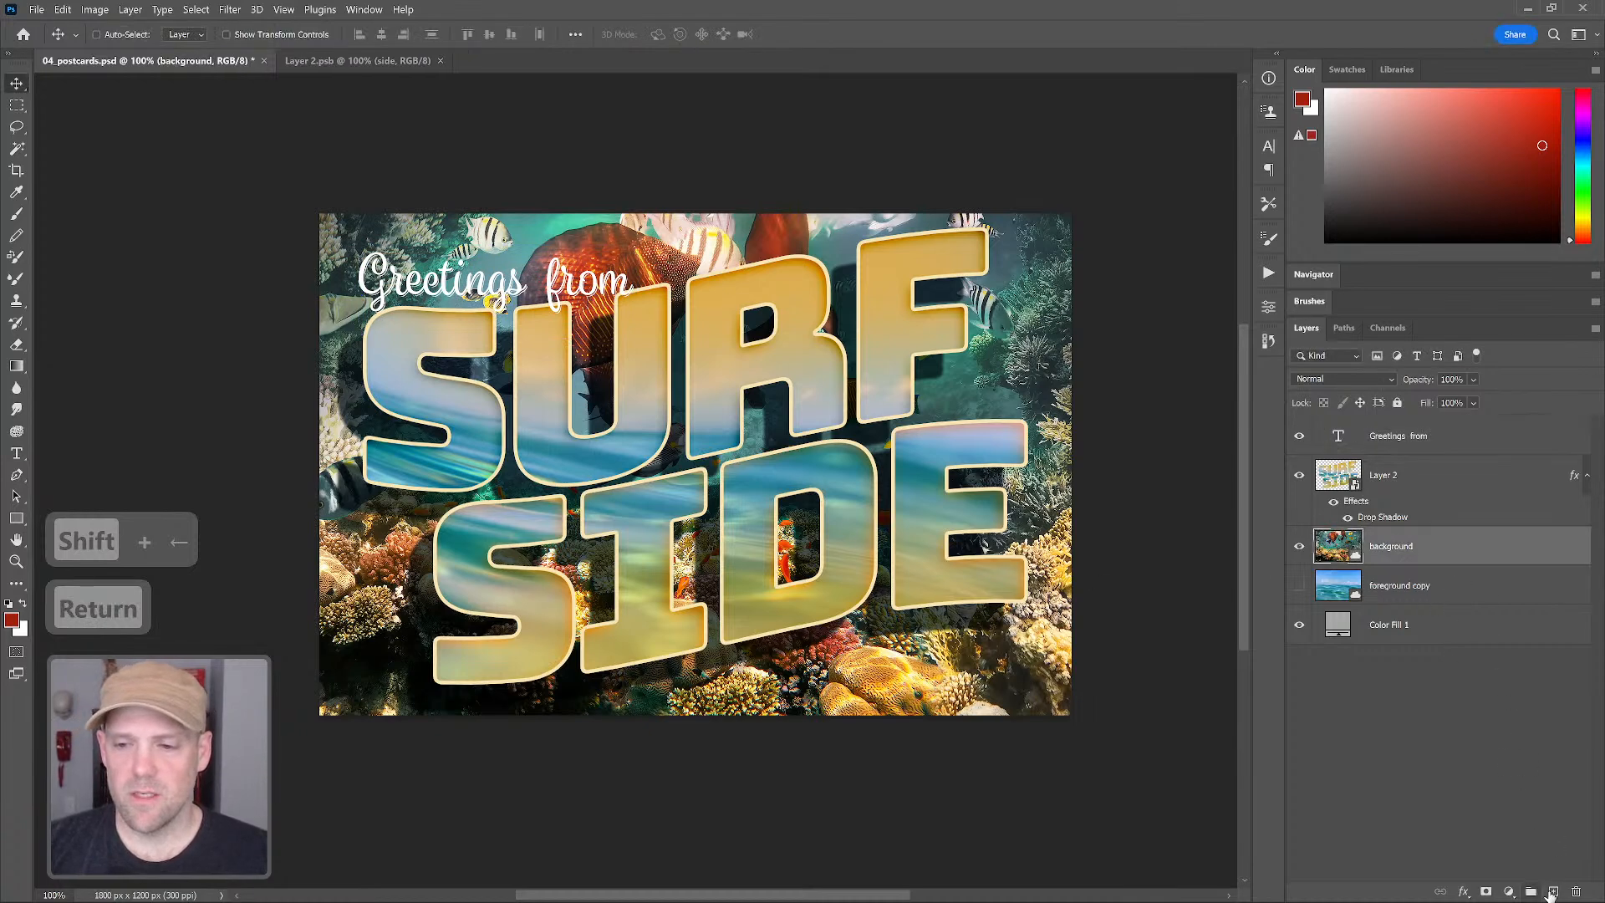
click(1554, 892)
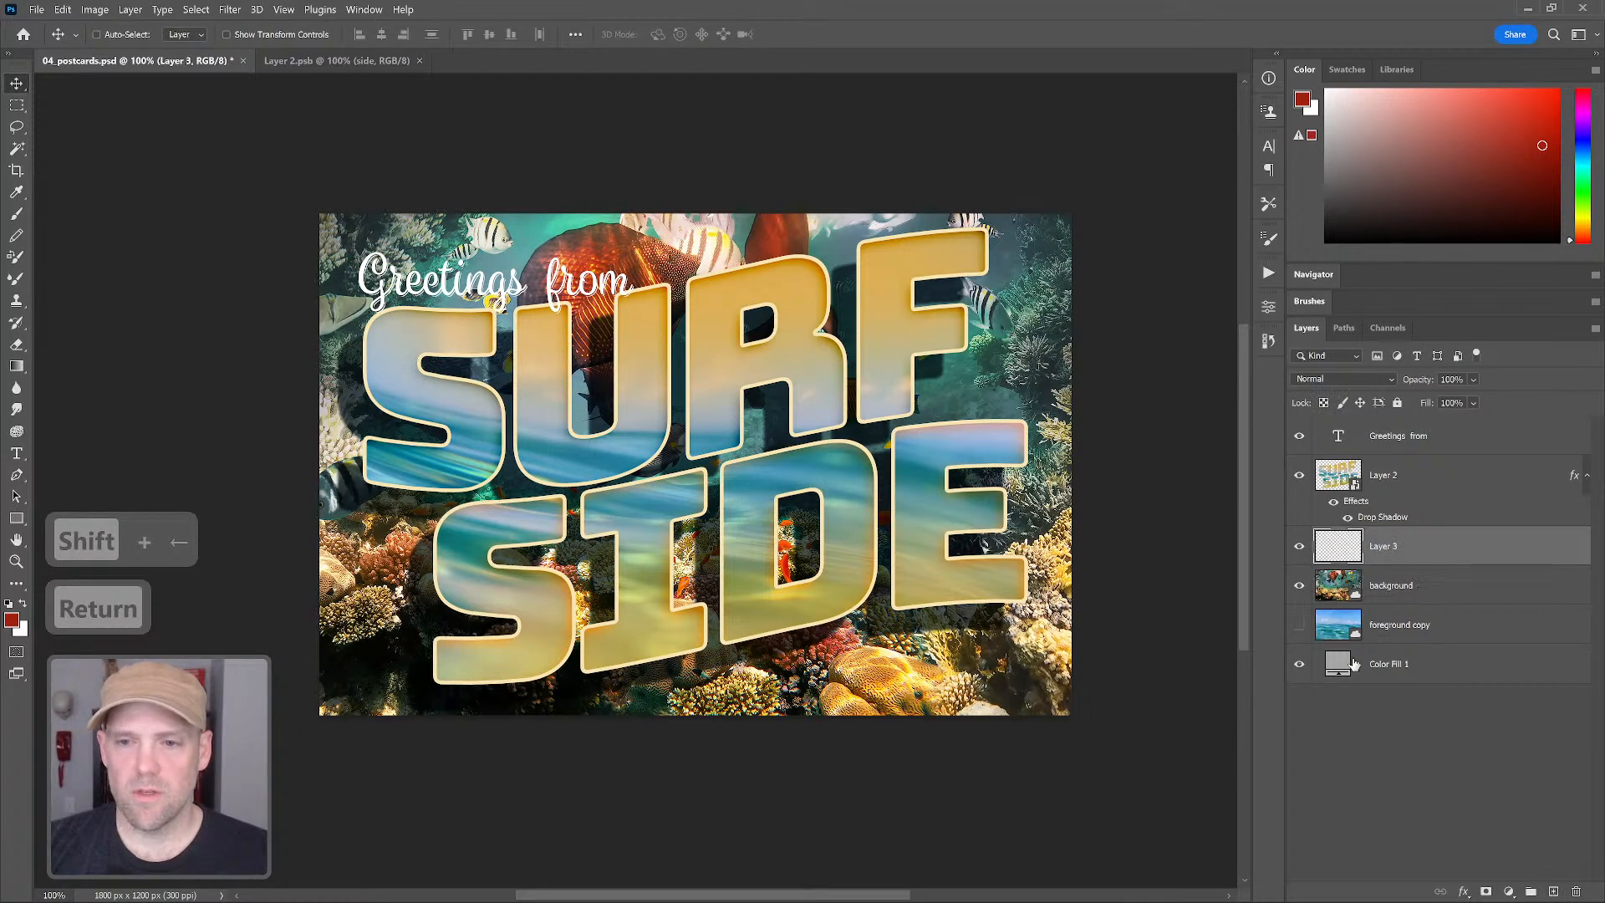
alt+click(1392, 566)
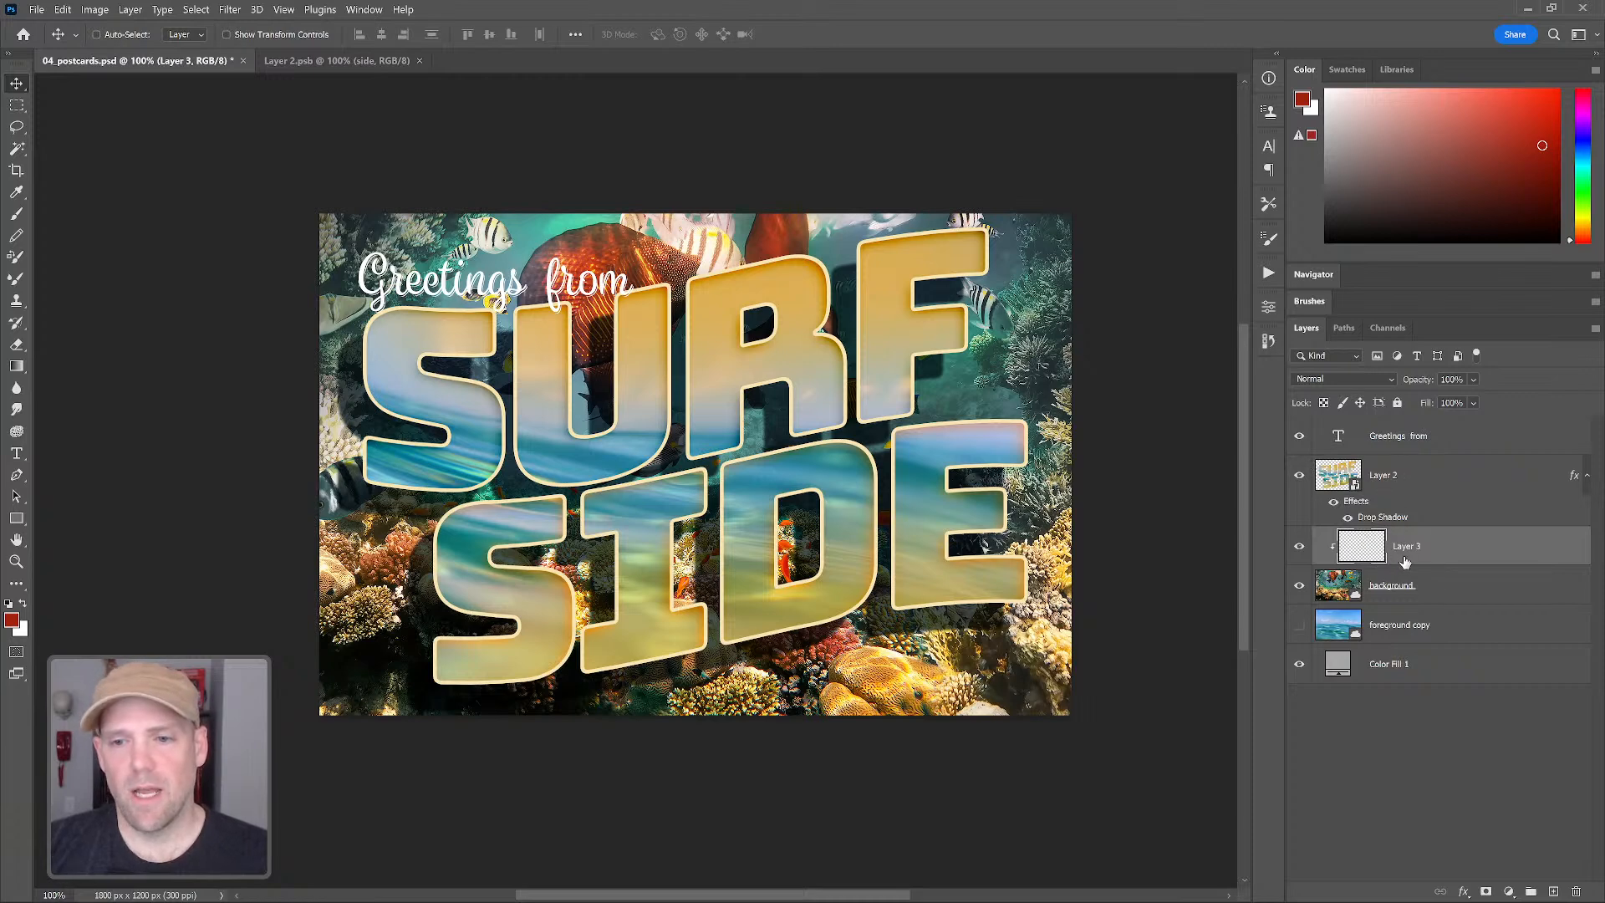
key(alt)
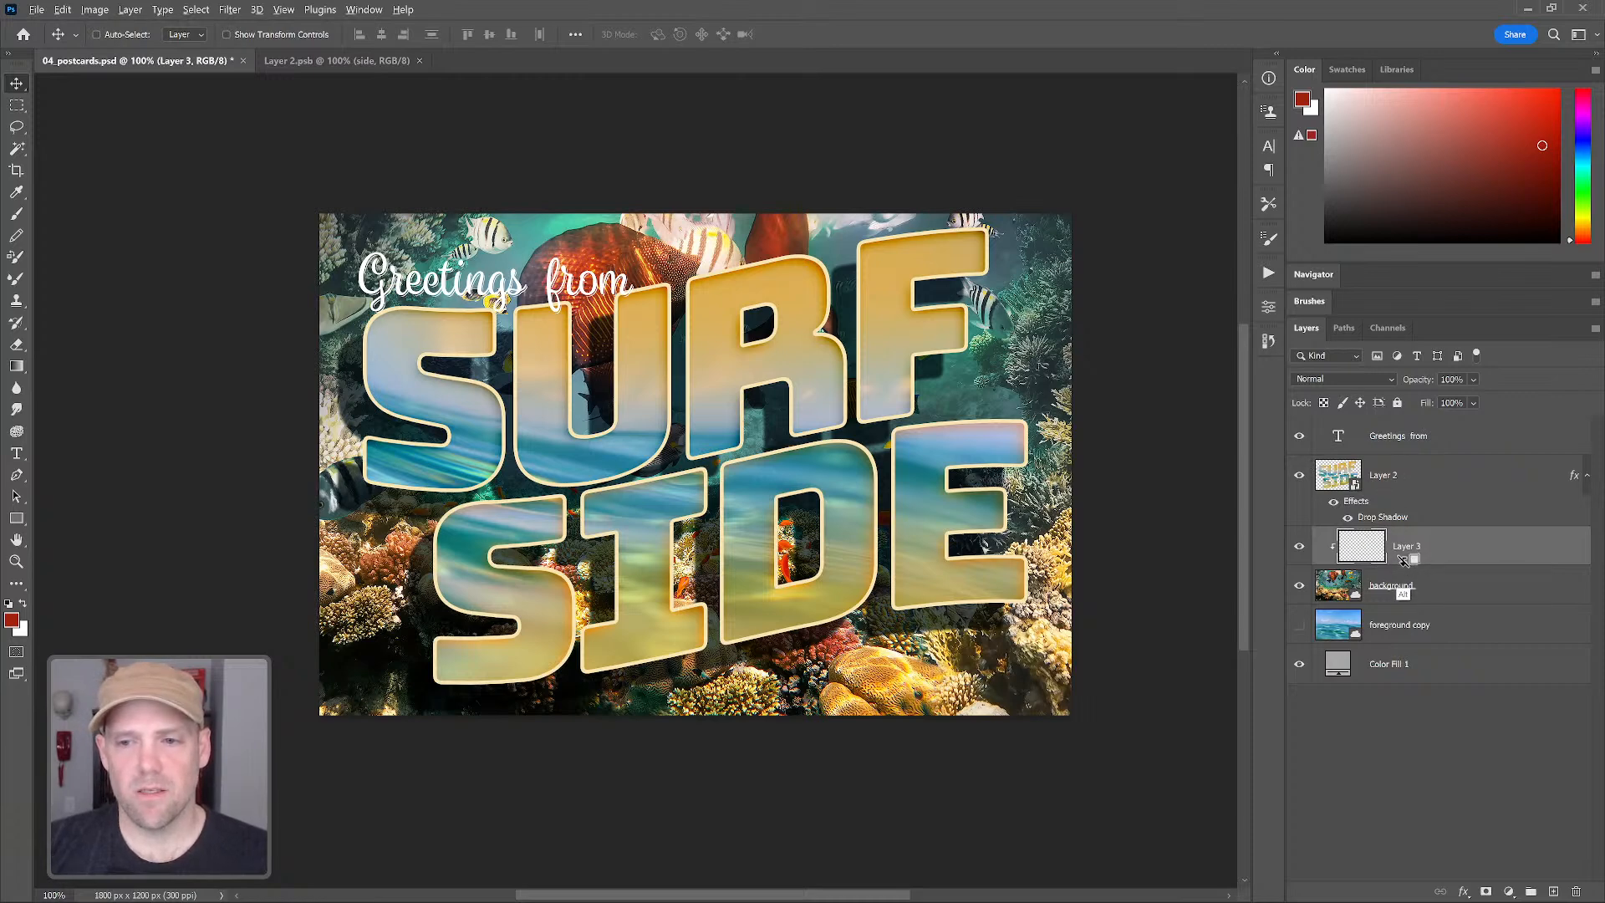
click(1341, 379)
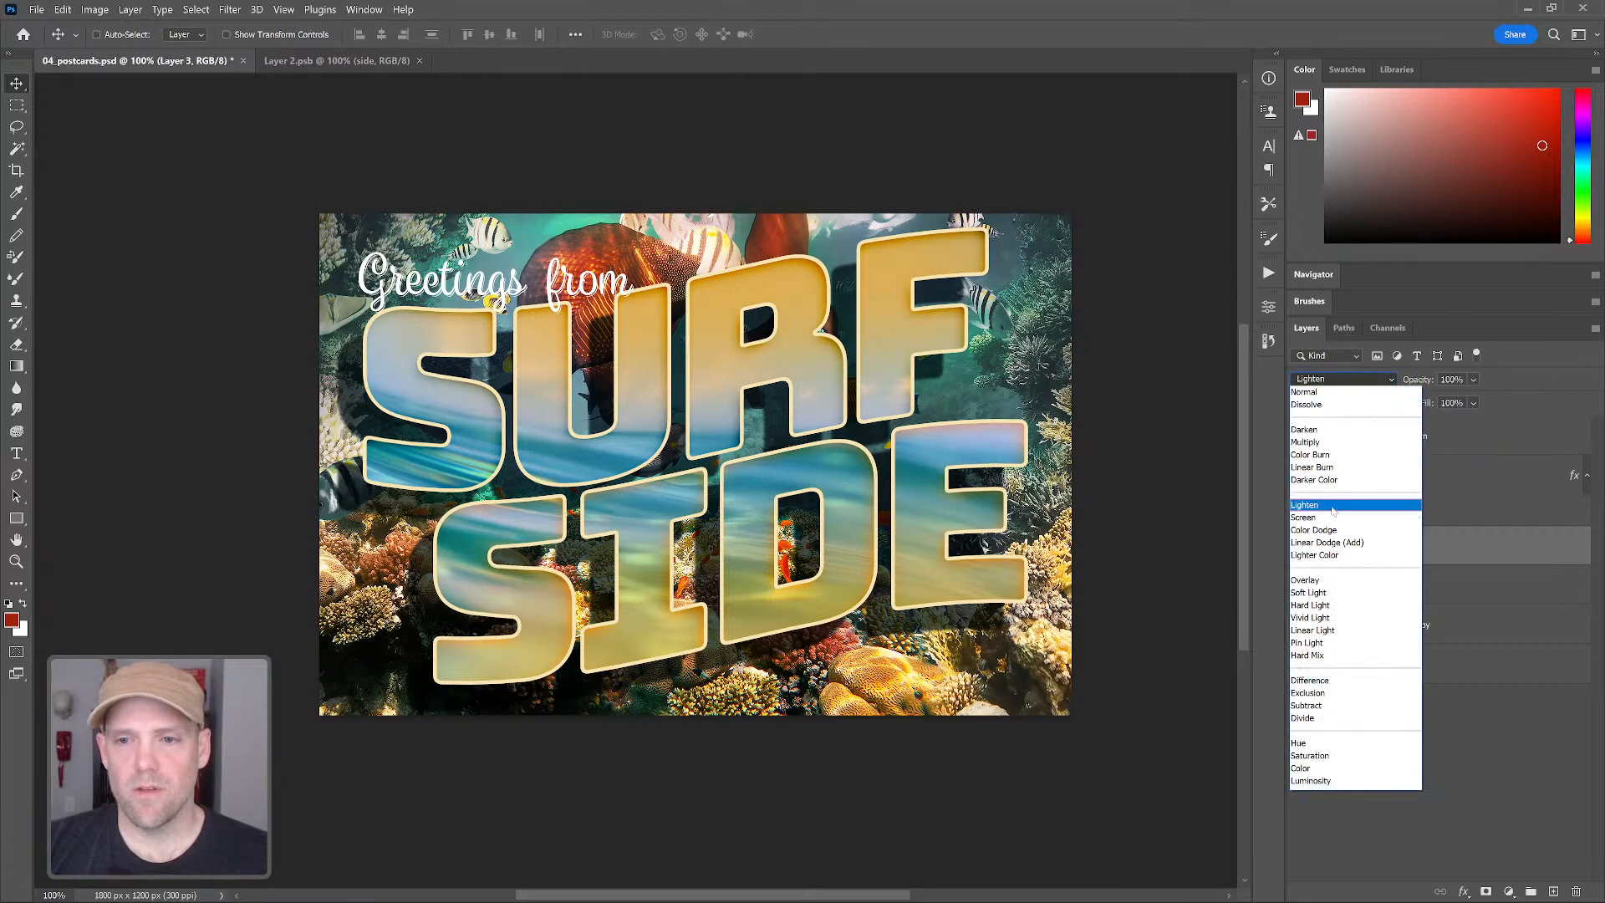
click(1340, 443)
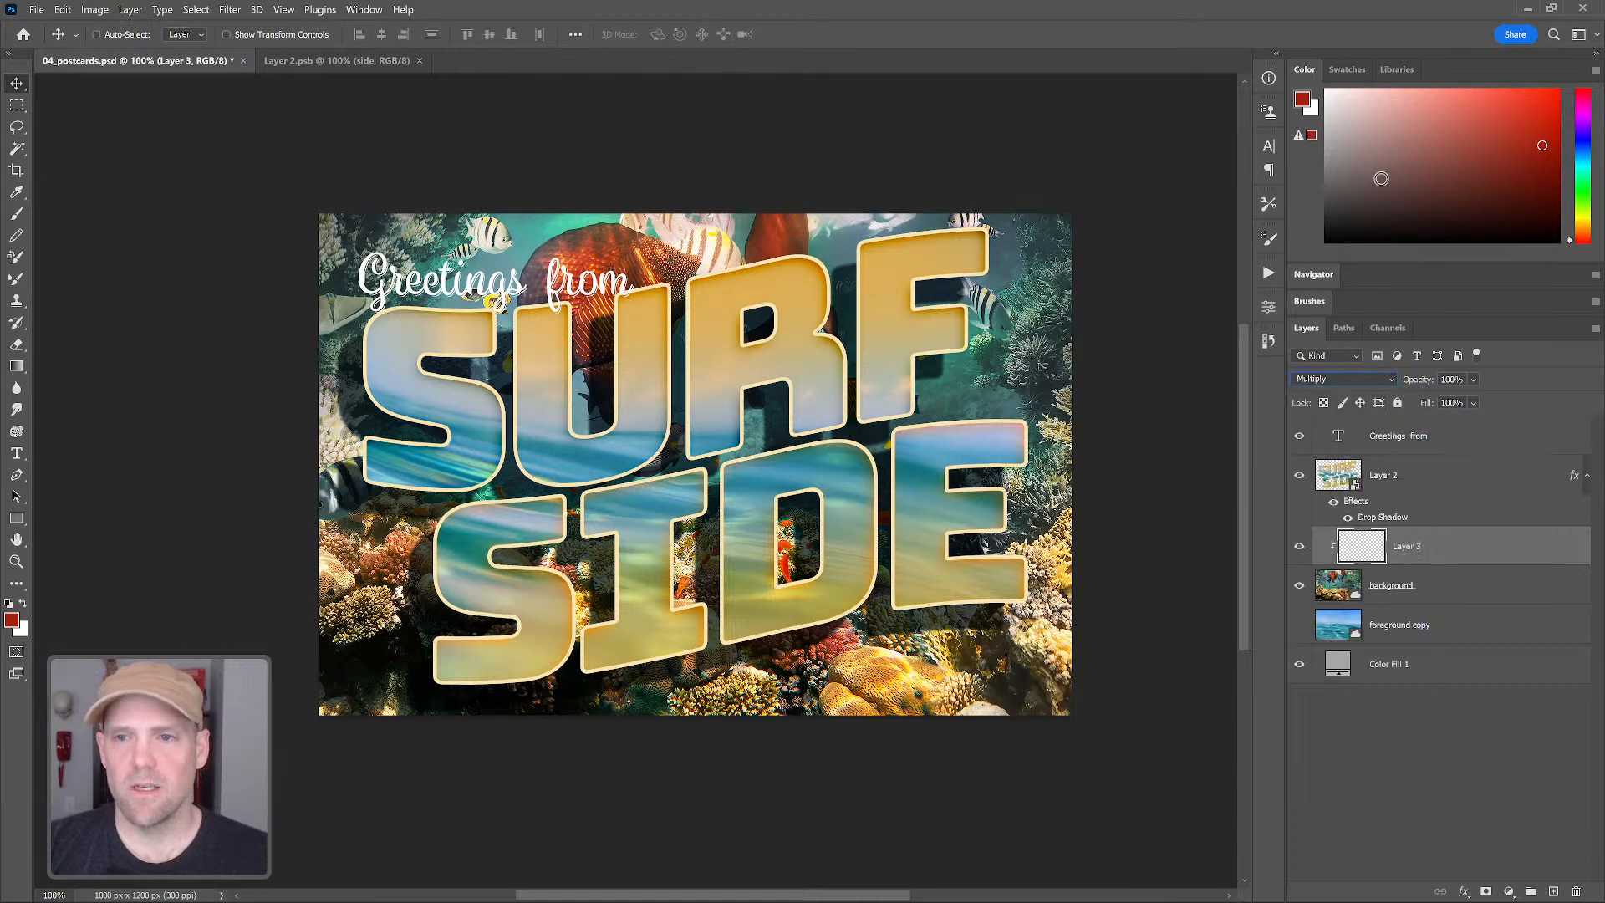
Pick a dark teal foreground color and brush it softly over the reef's left side on the clipped Multiply layer
key(b)
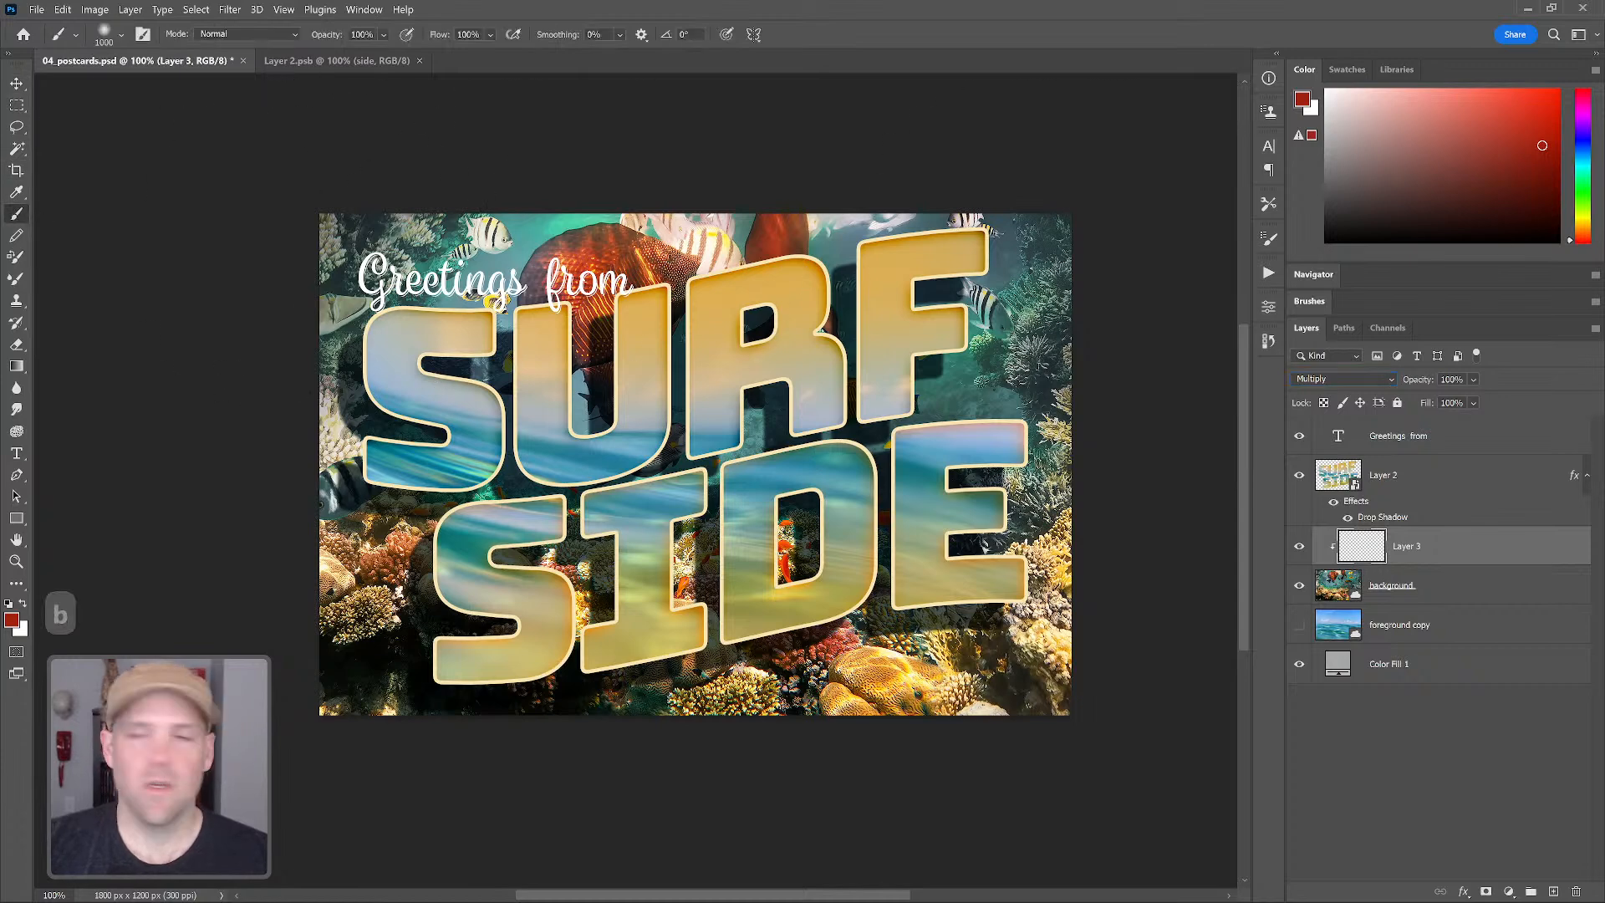
click(1583, 141)
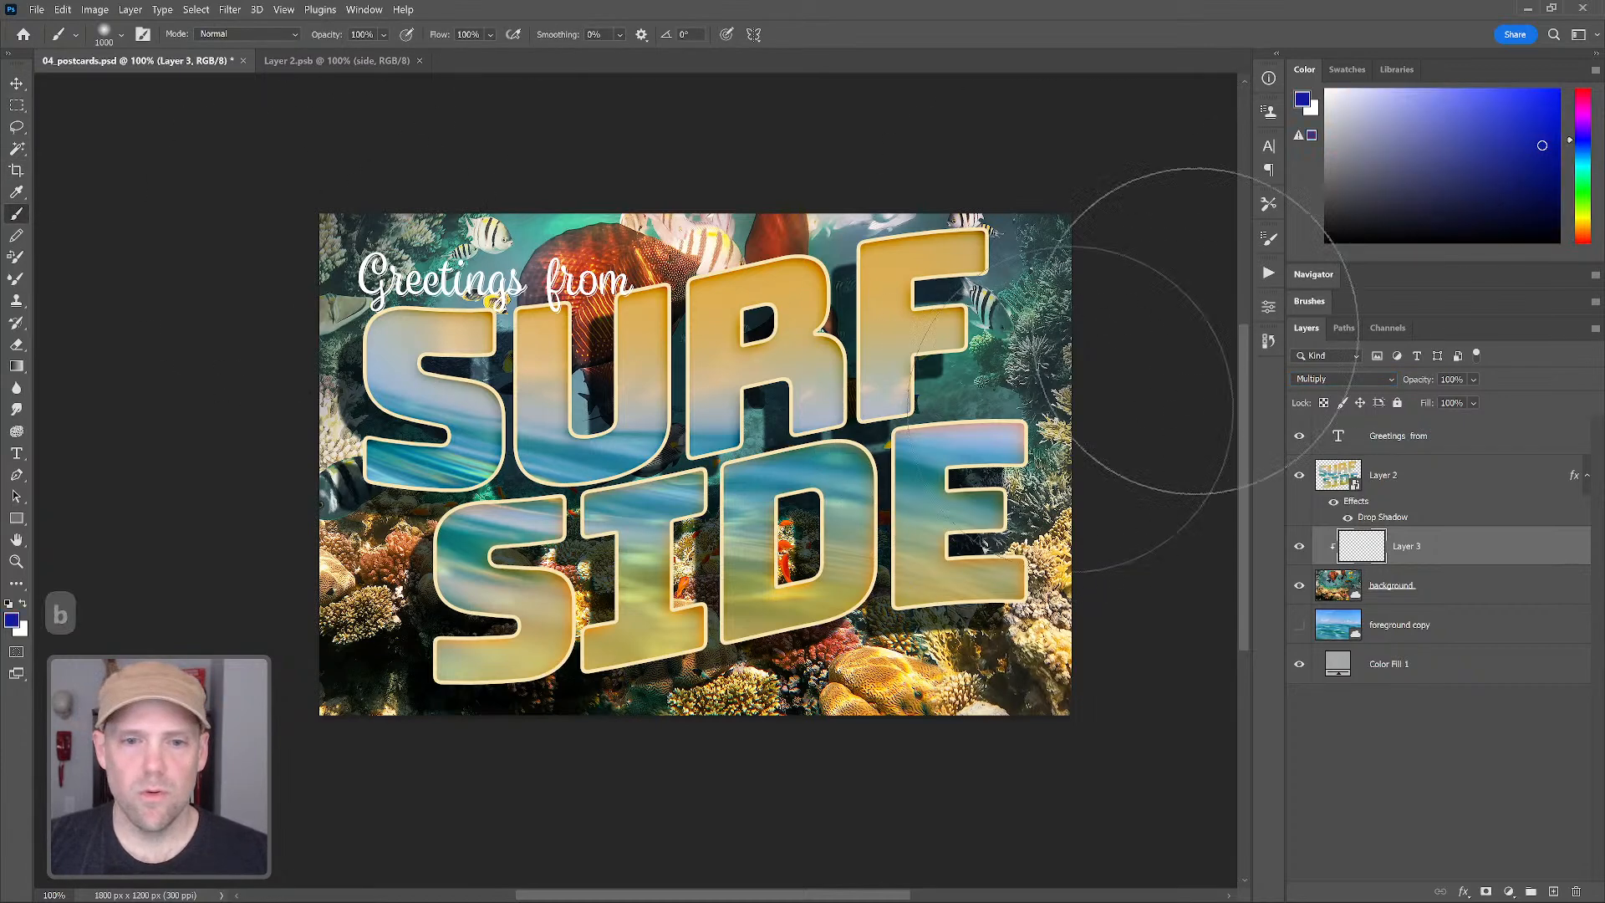
click(1524, 146)
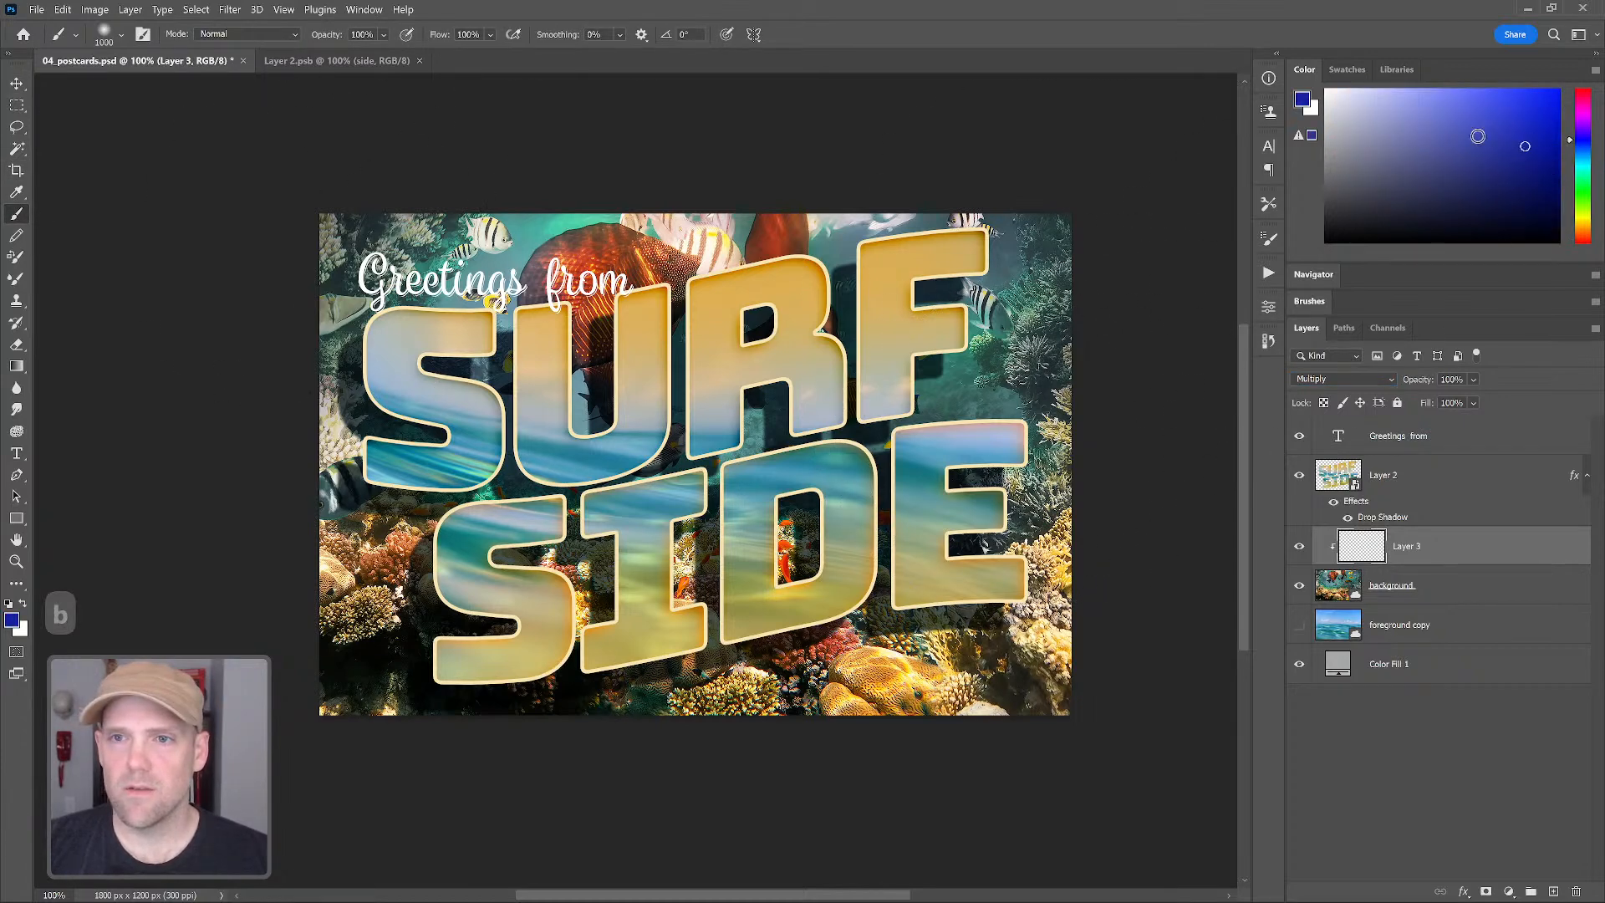
click(1584, 160)
drag(1528, 143, 1502, 192)
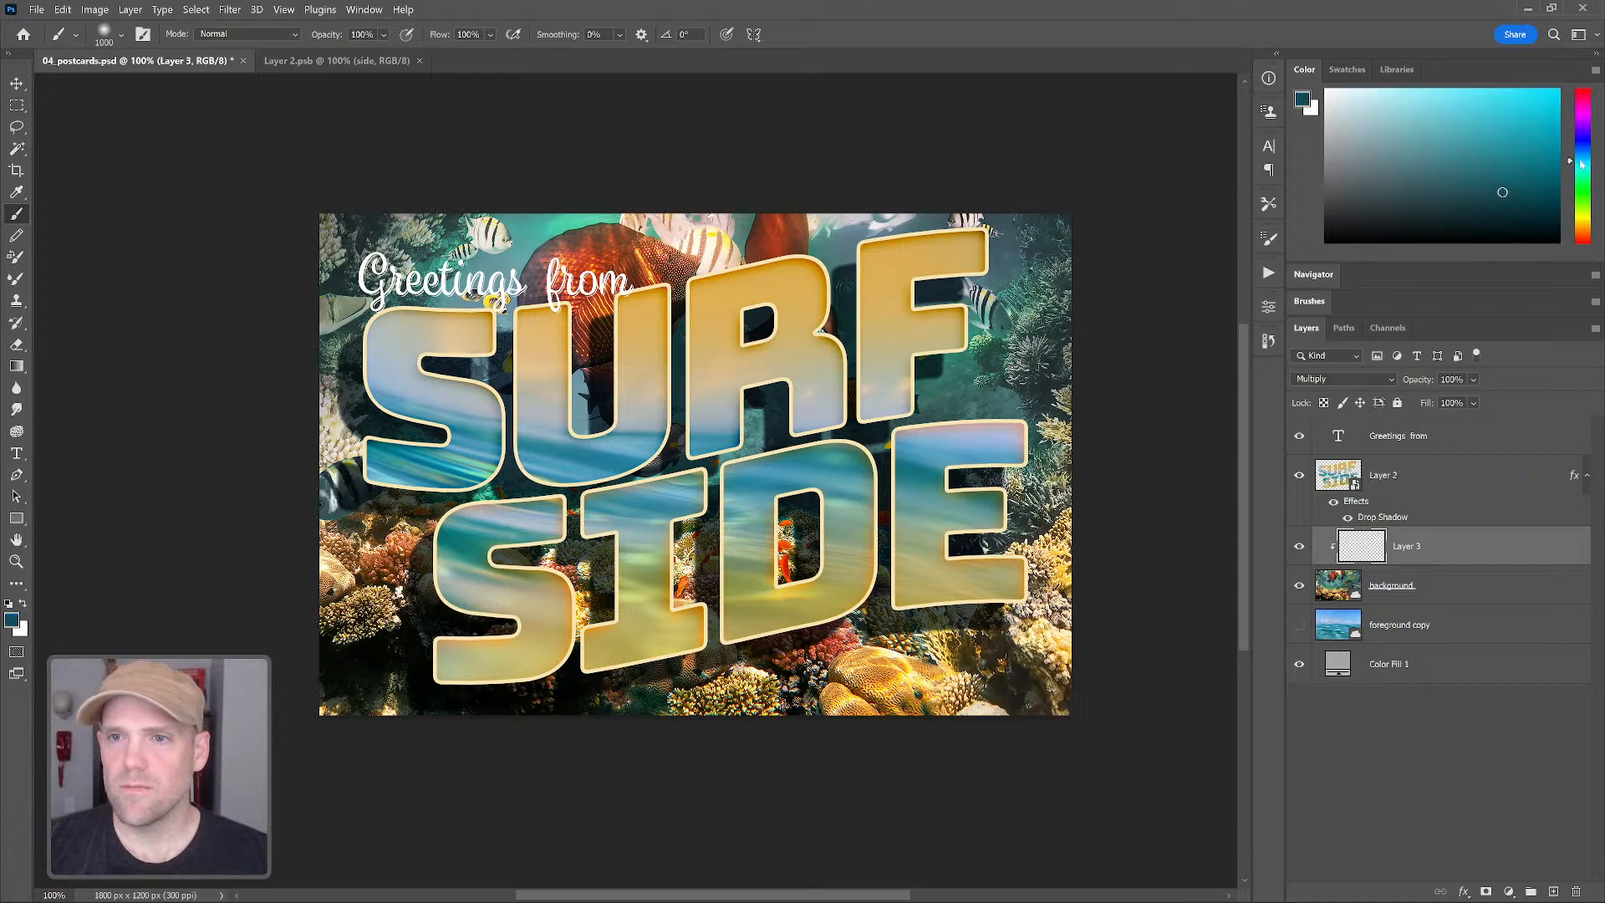
click(1523, 187)
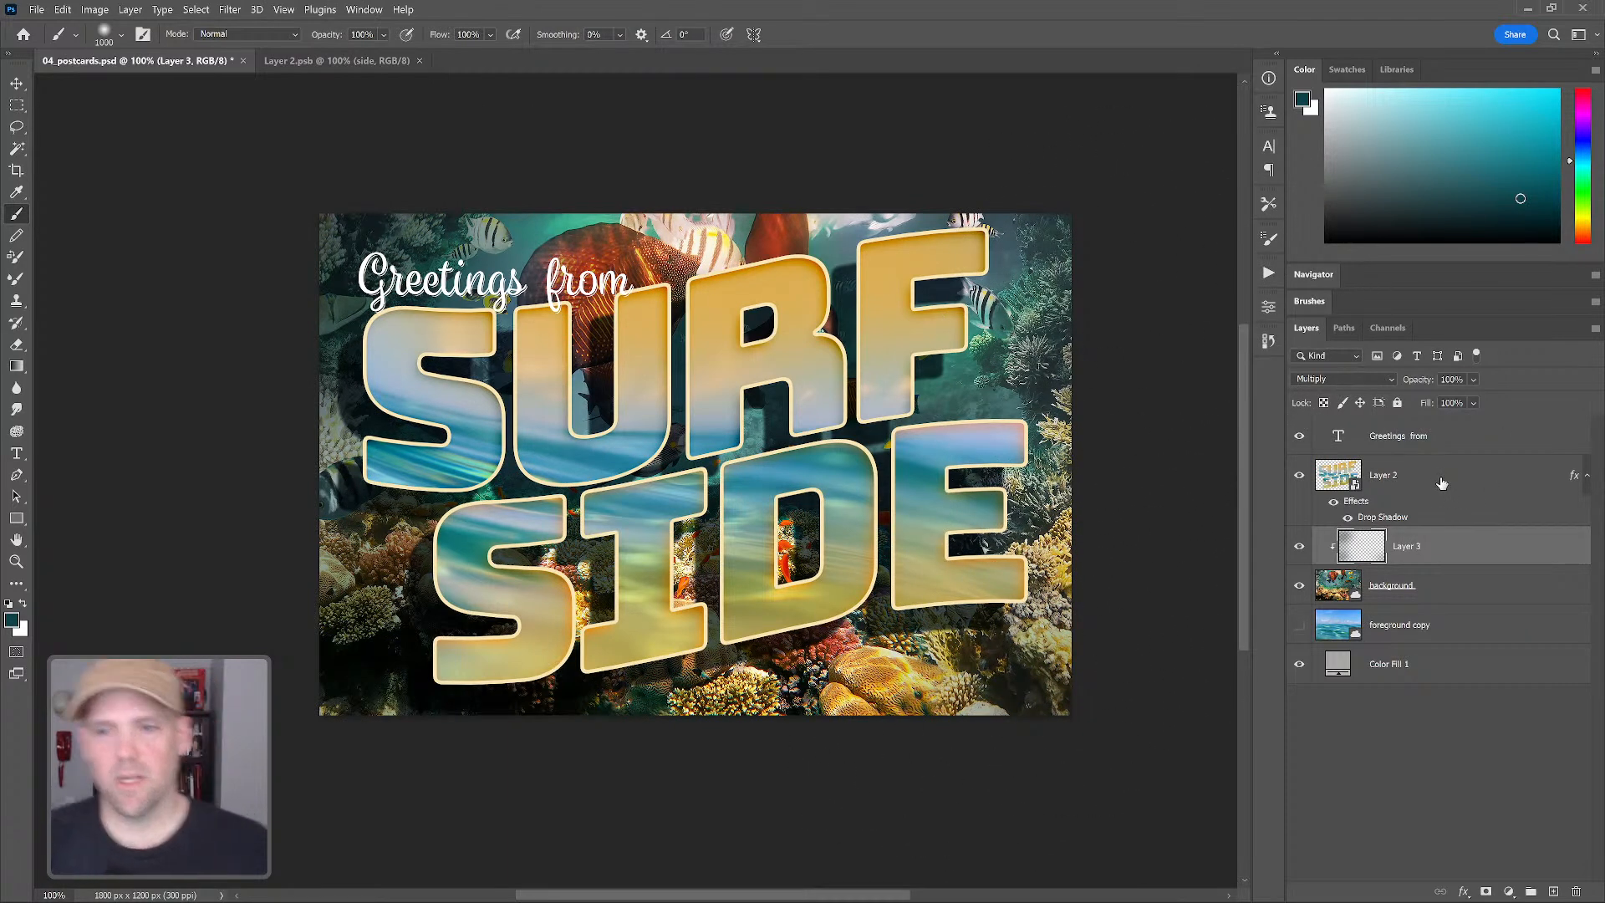
Add a Curves adjustment above the "Greetings from" text, raising the midtones from input 140 to 172 and anchoring the shadows at input 48, output 45
click(1467, 480)
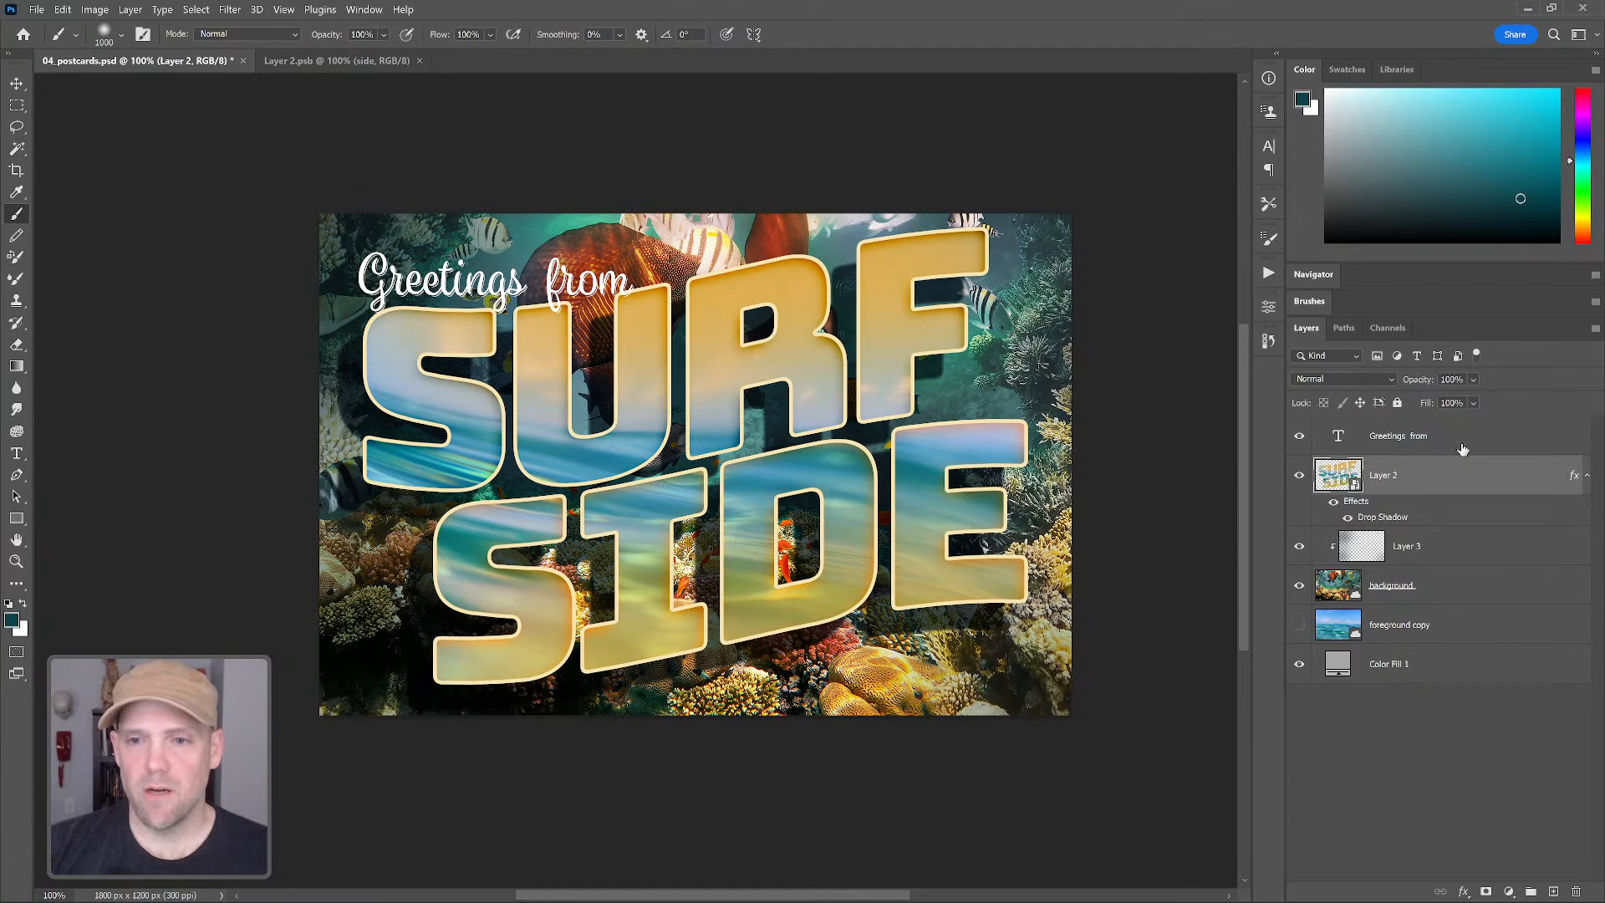
click(1462, 448)
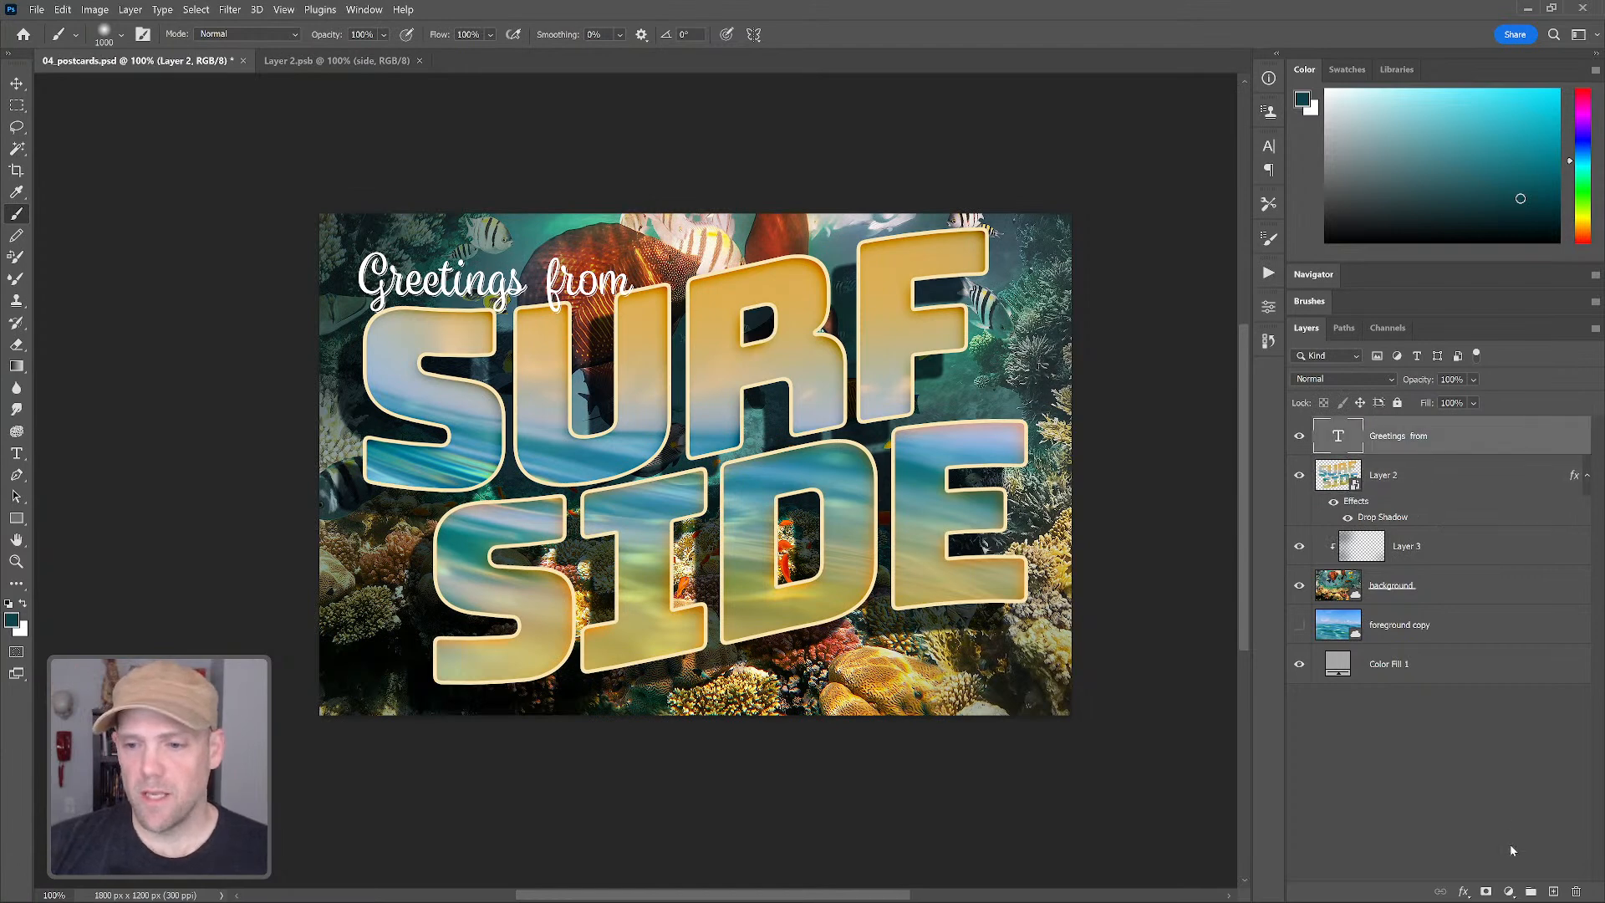
click(1509, 892)
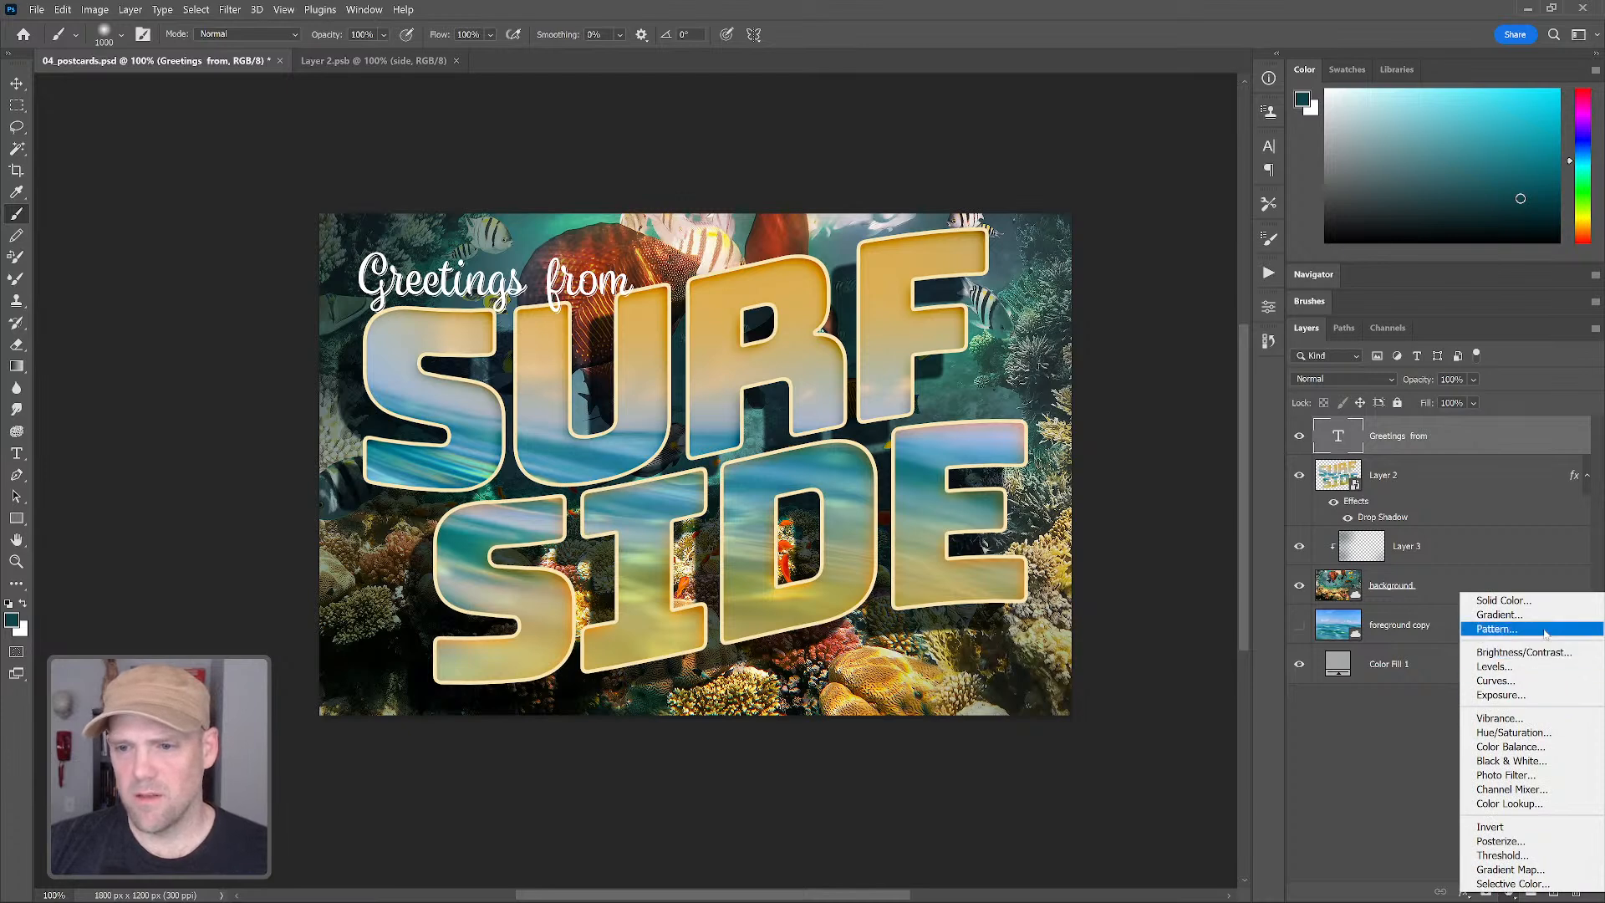
click(1514, 682)
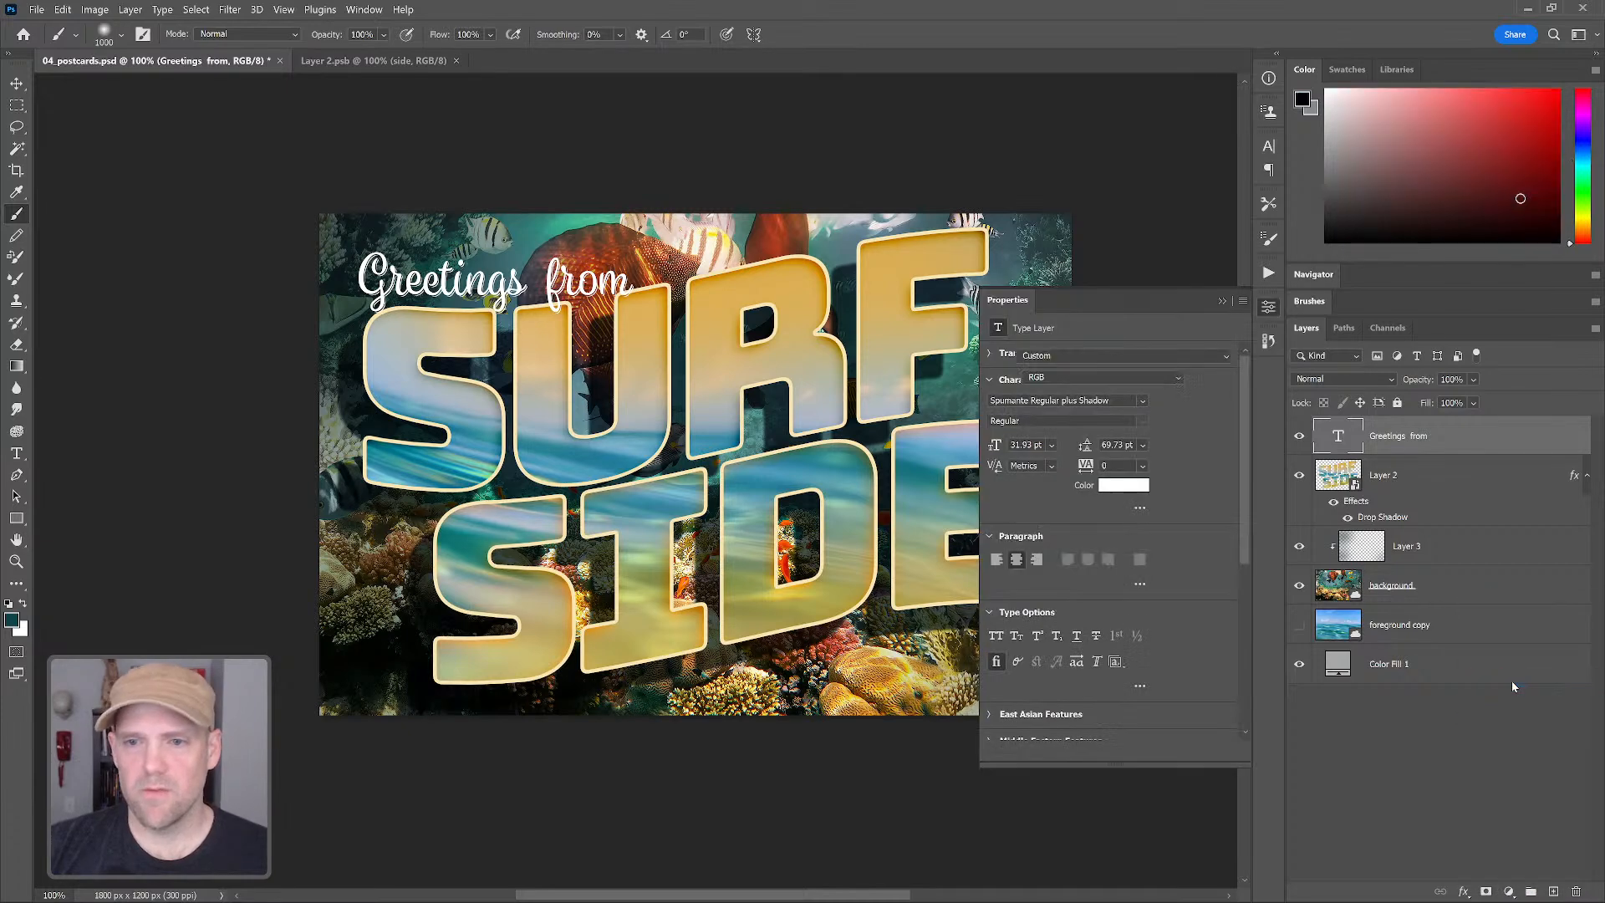
drag(1133, 483, 1136, 460)
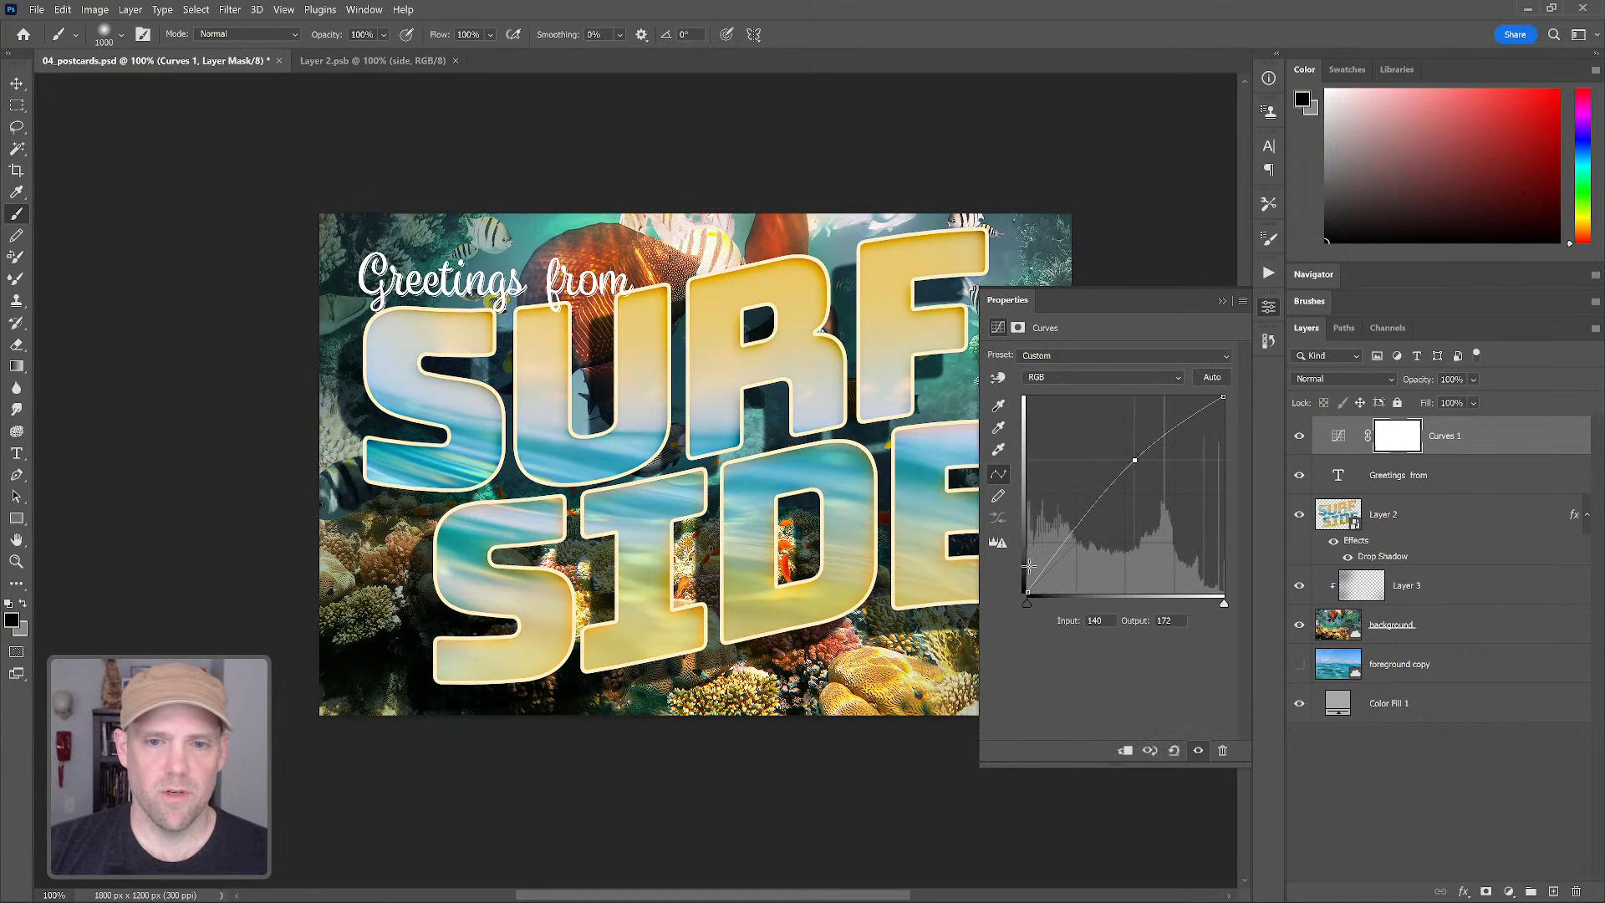
drag(1060, 548, 1065, 556)
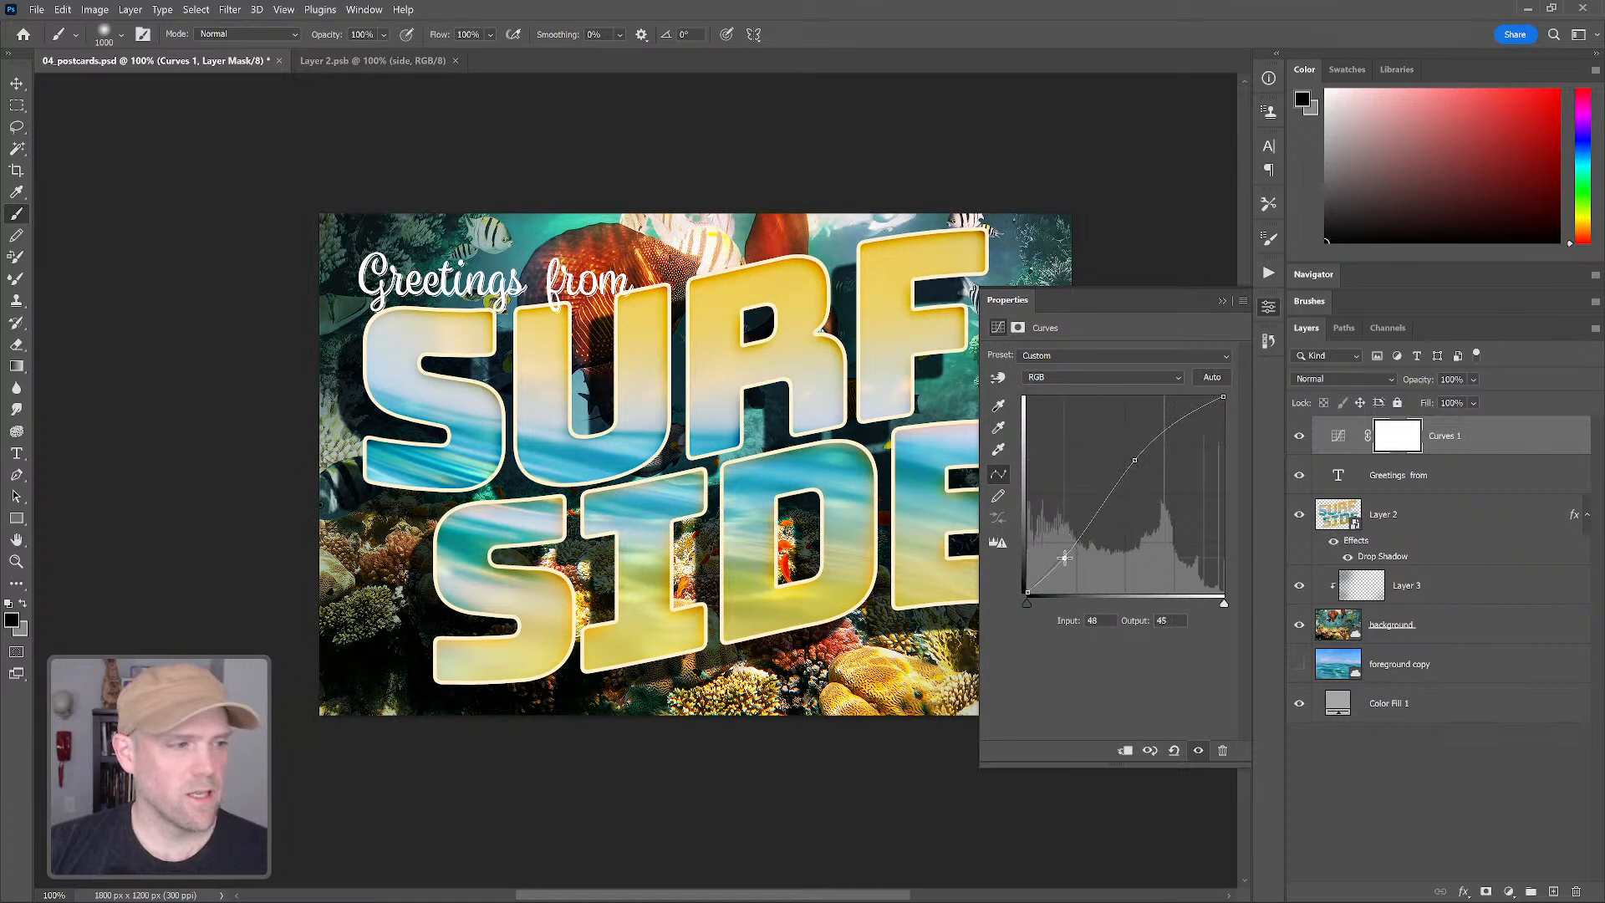
click(1224, 300)
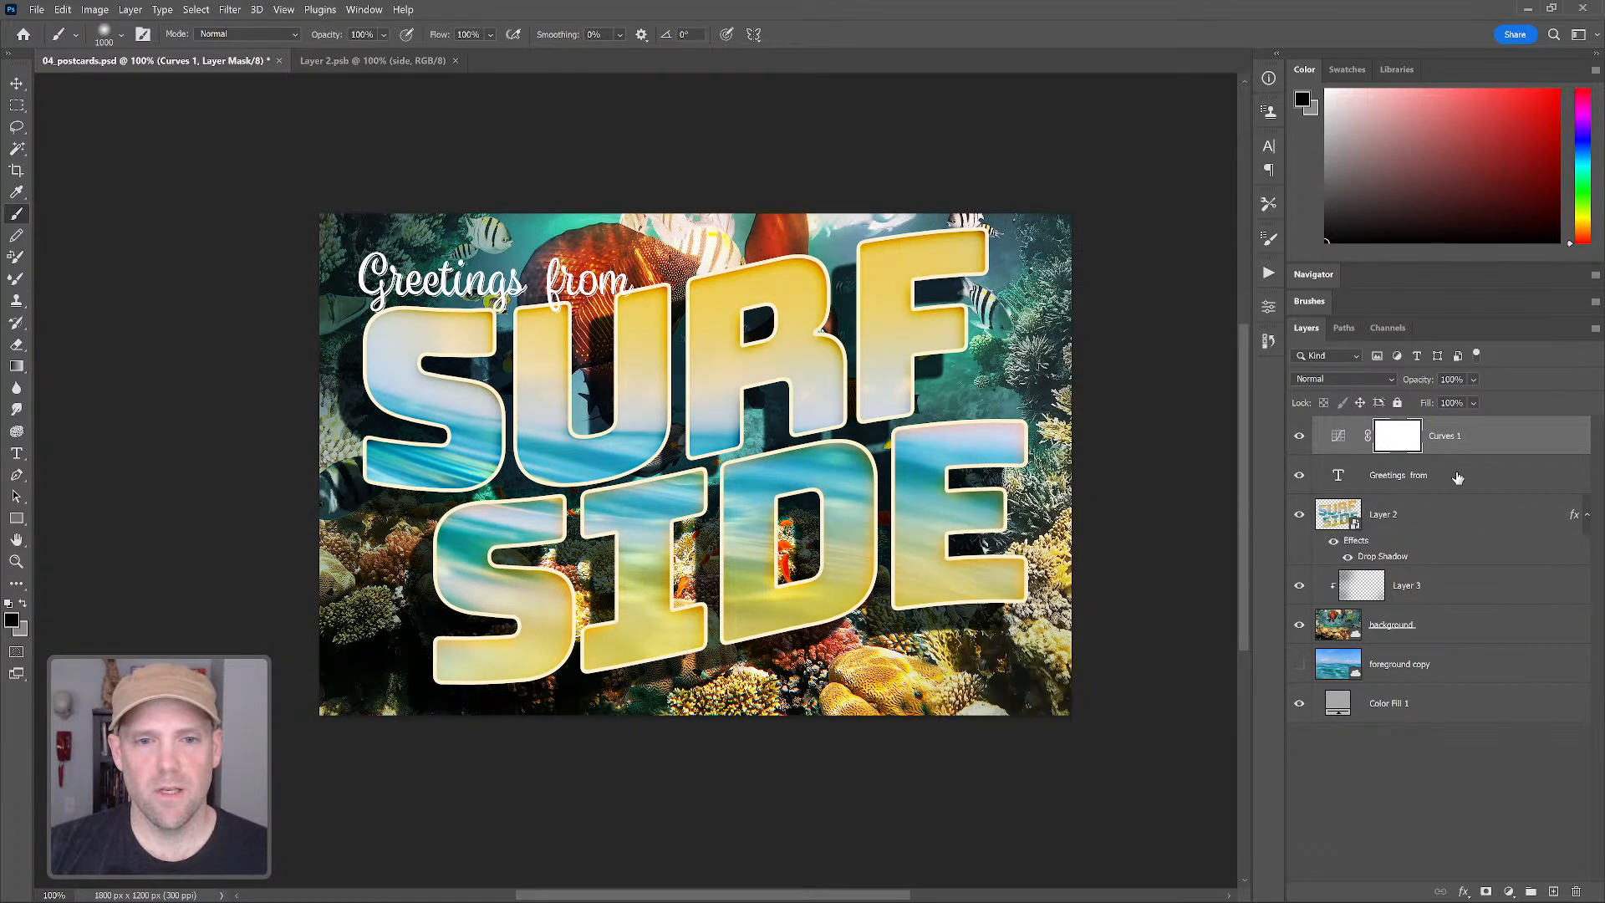
click(1472, 773)
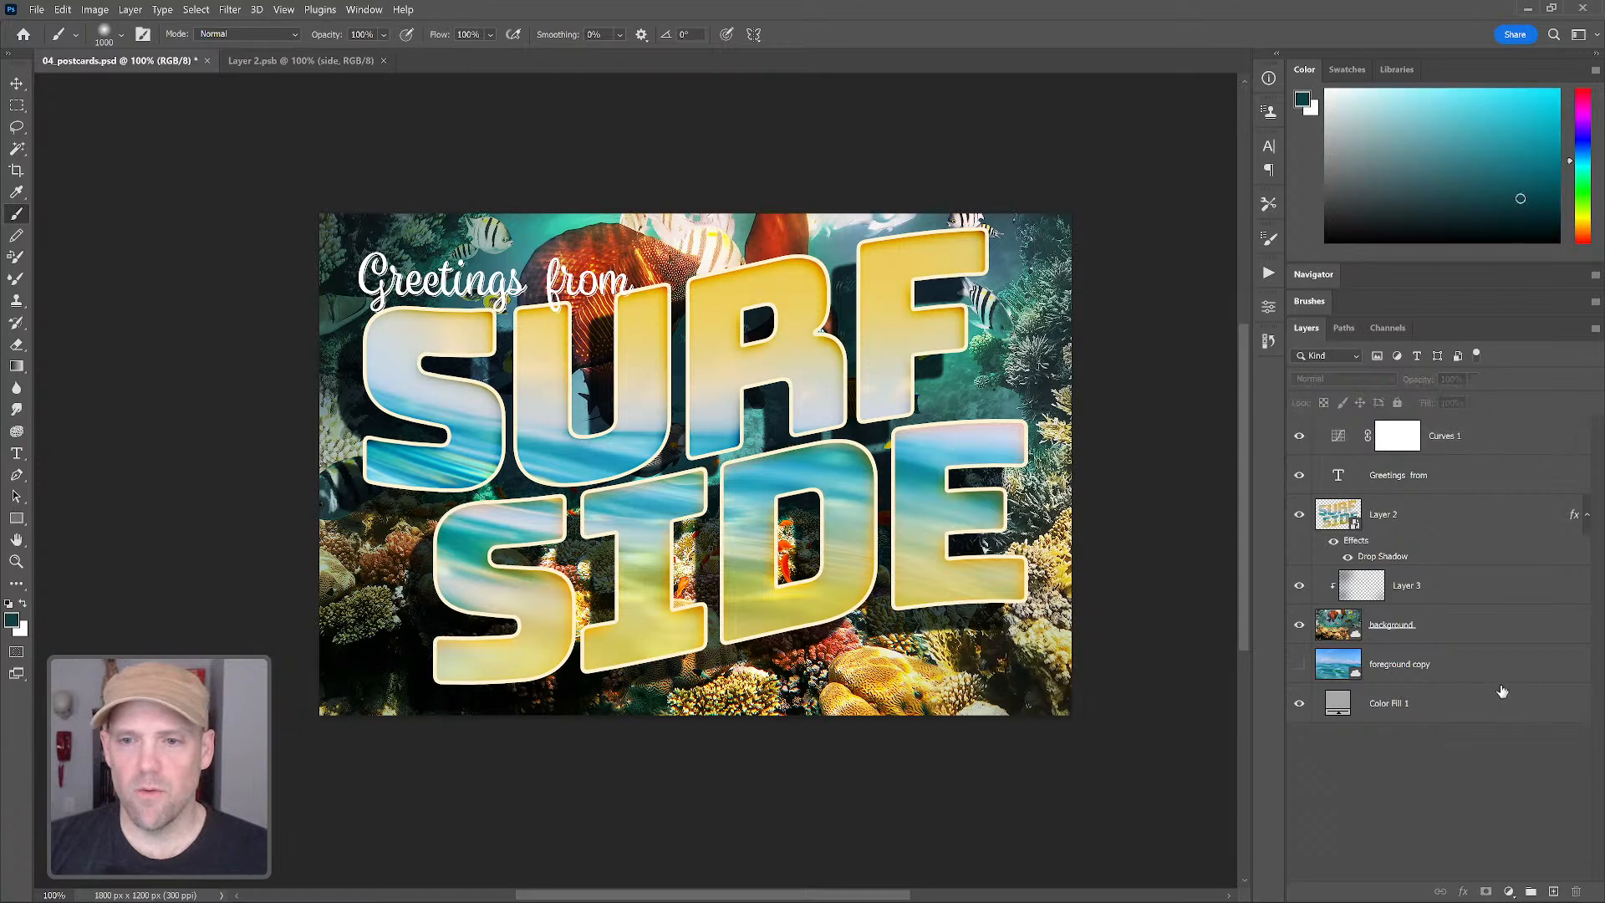
Group the layers from the reef background up to the "Greetings from" text and name the group og
click(1462, 634)
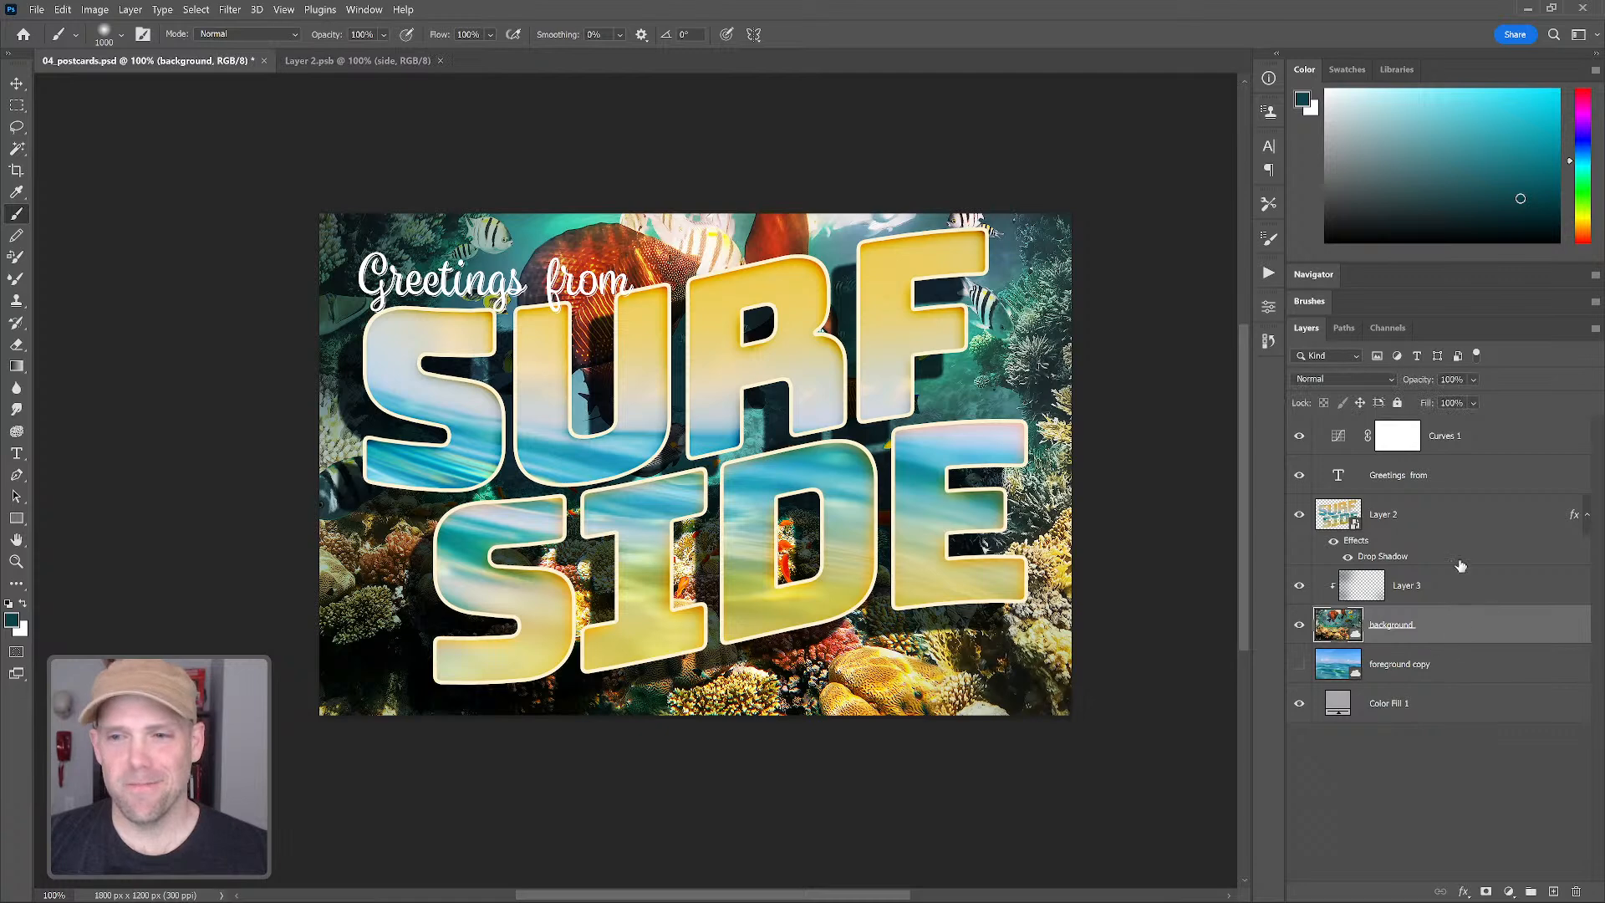
shift+click(1453, 485)
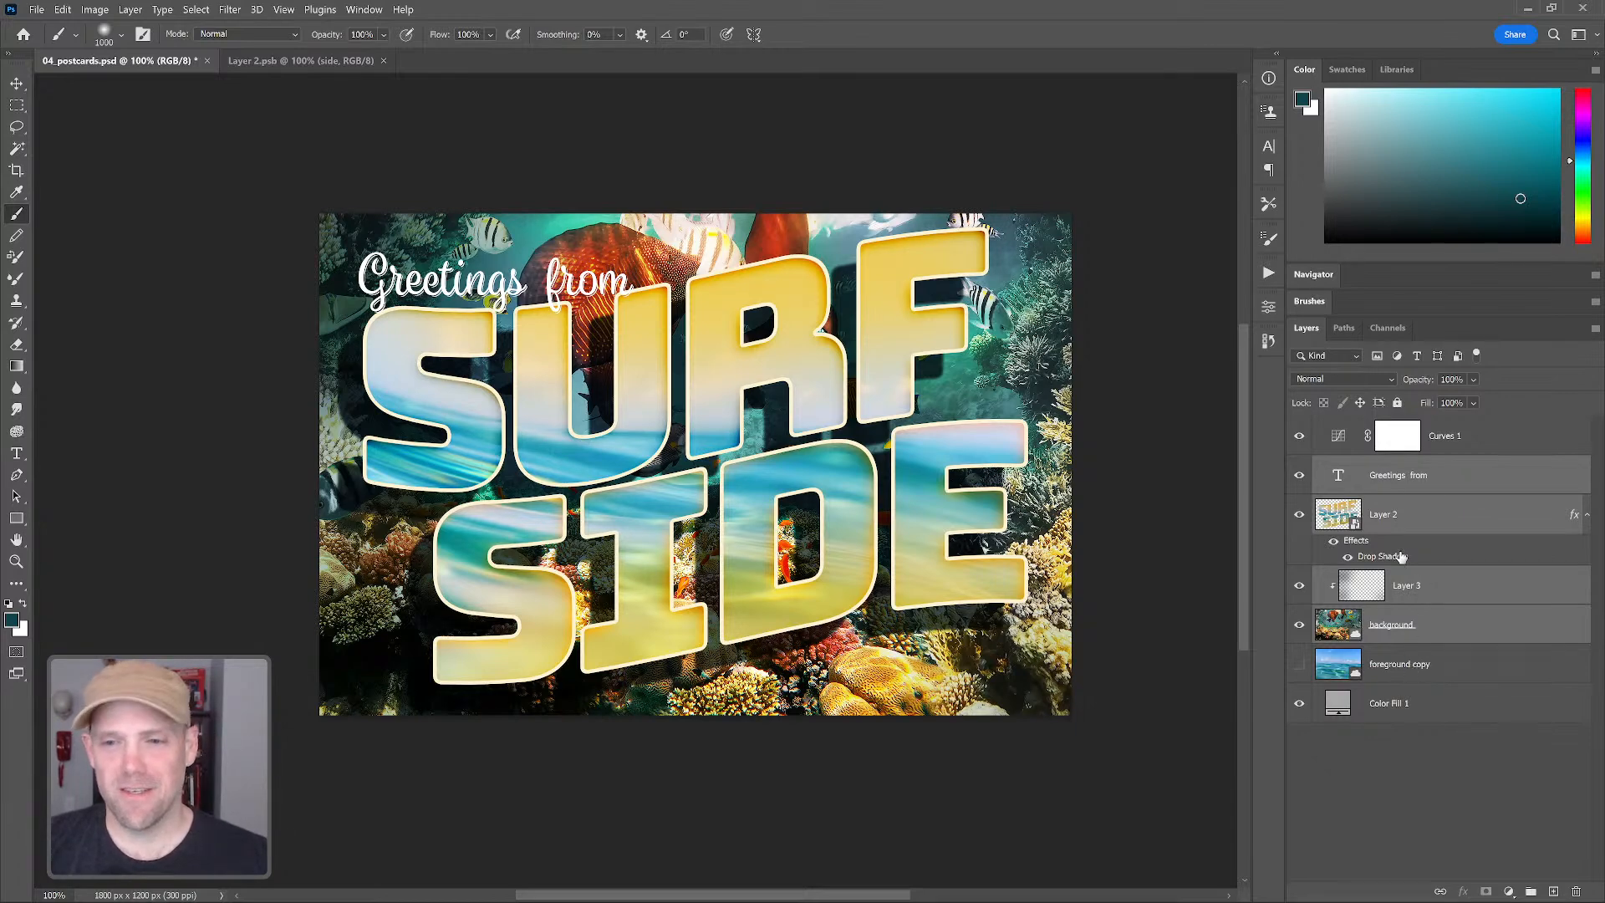
click(1530, 892)
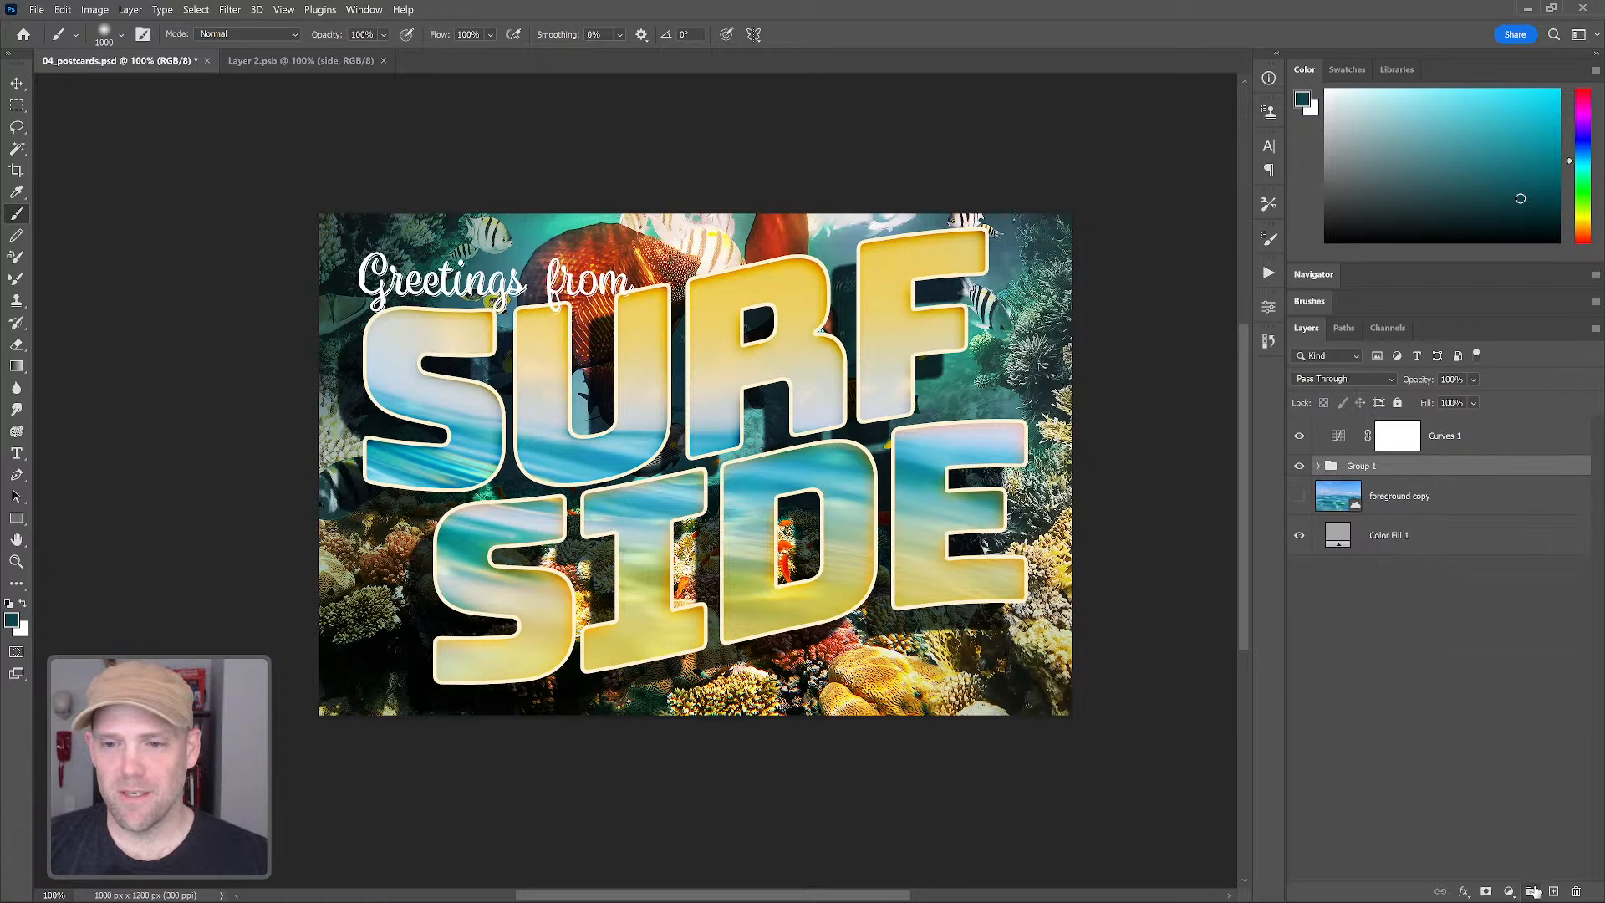
double_click(1361, 467)
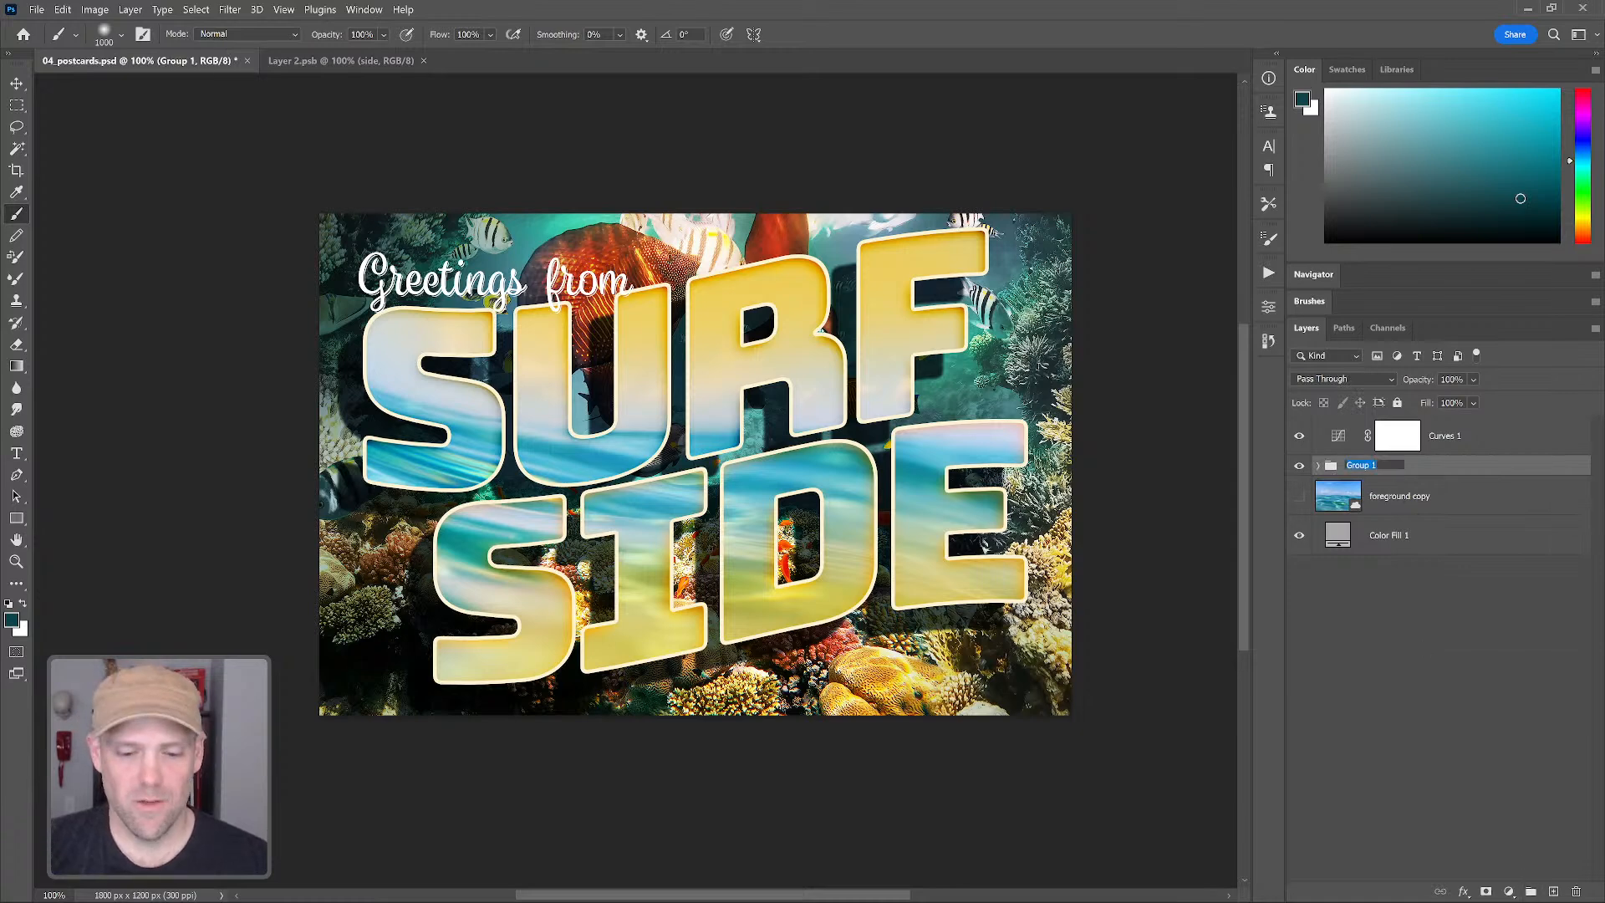
text(og)
key(Return)
Duplicate the og group as remix above the original, and hide the Curves 1 adjustment
alt+drag(1373, 468, 1376, 488)
click(1299, 438)
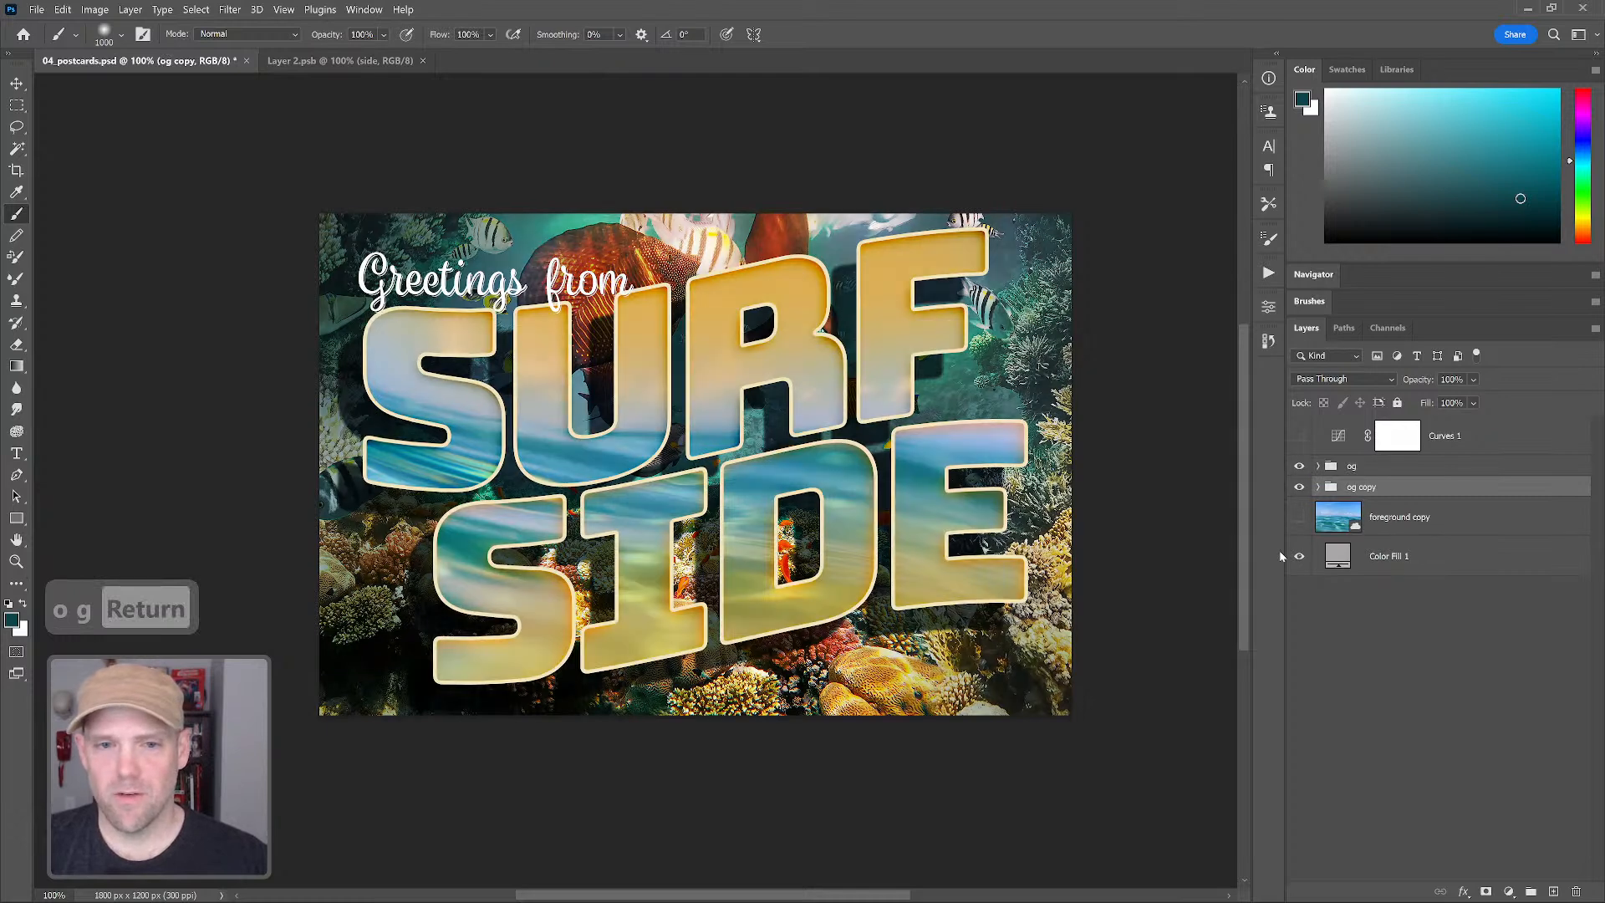
drag(1366, 466, 1374, 493)
double_click(1365, 468)
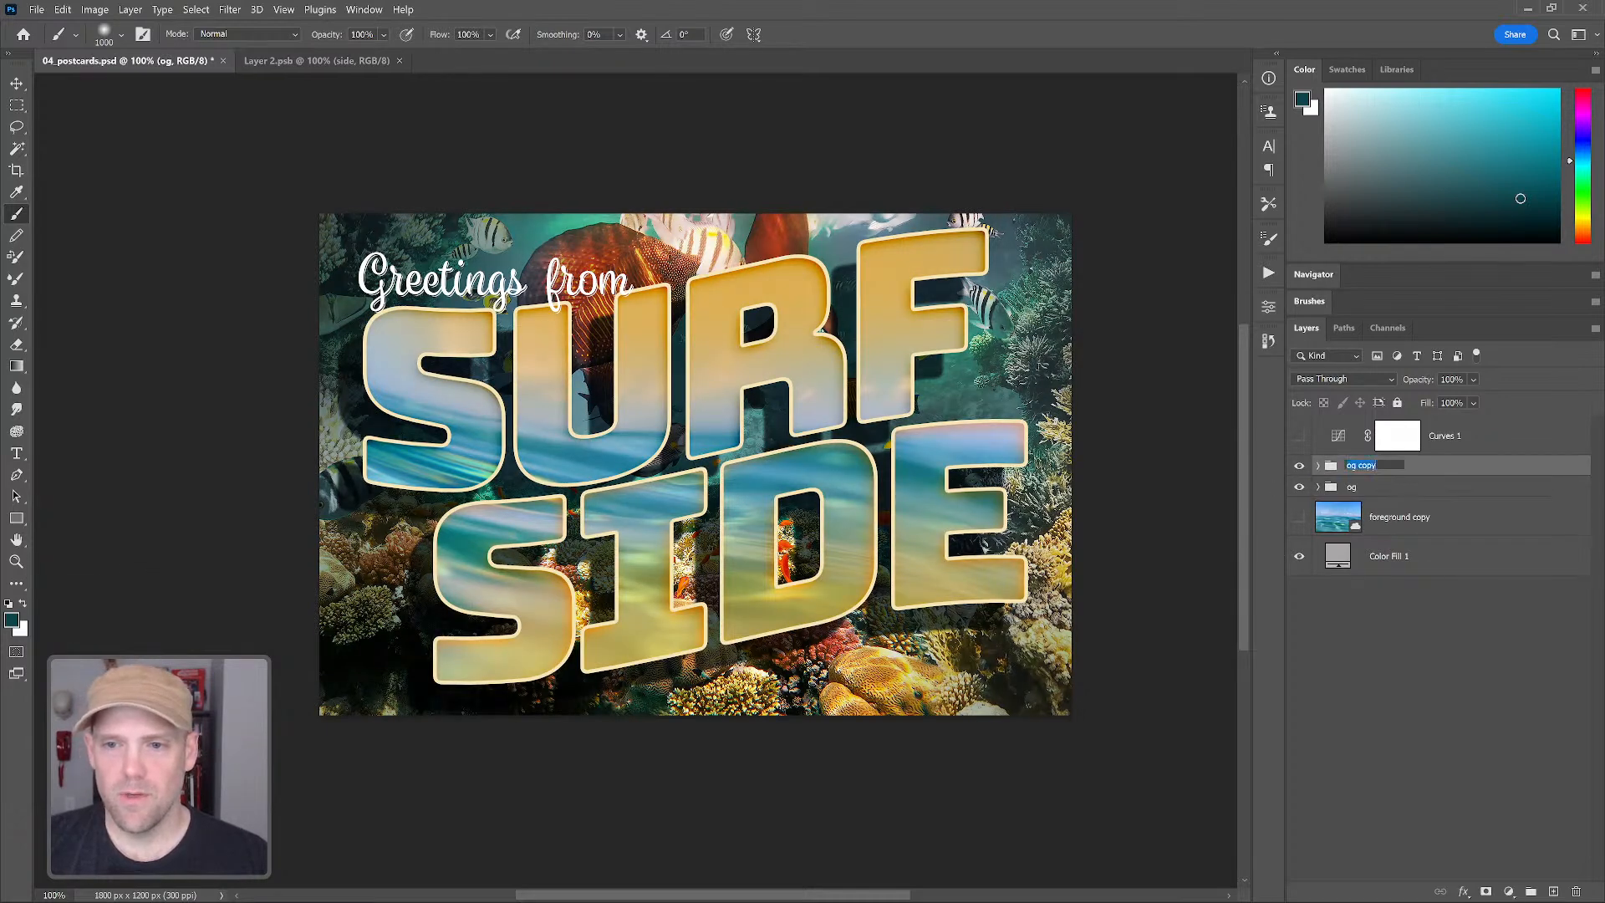
text(remix)
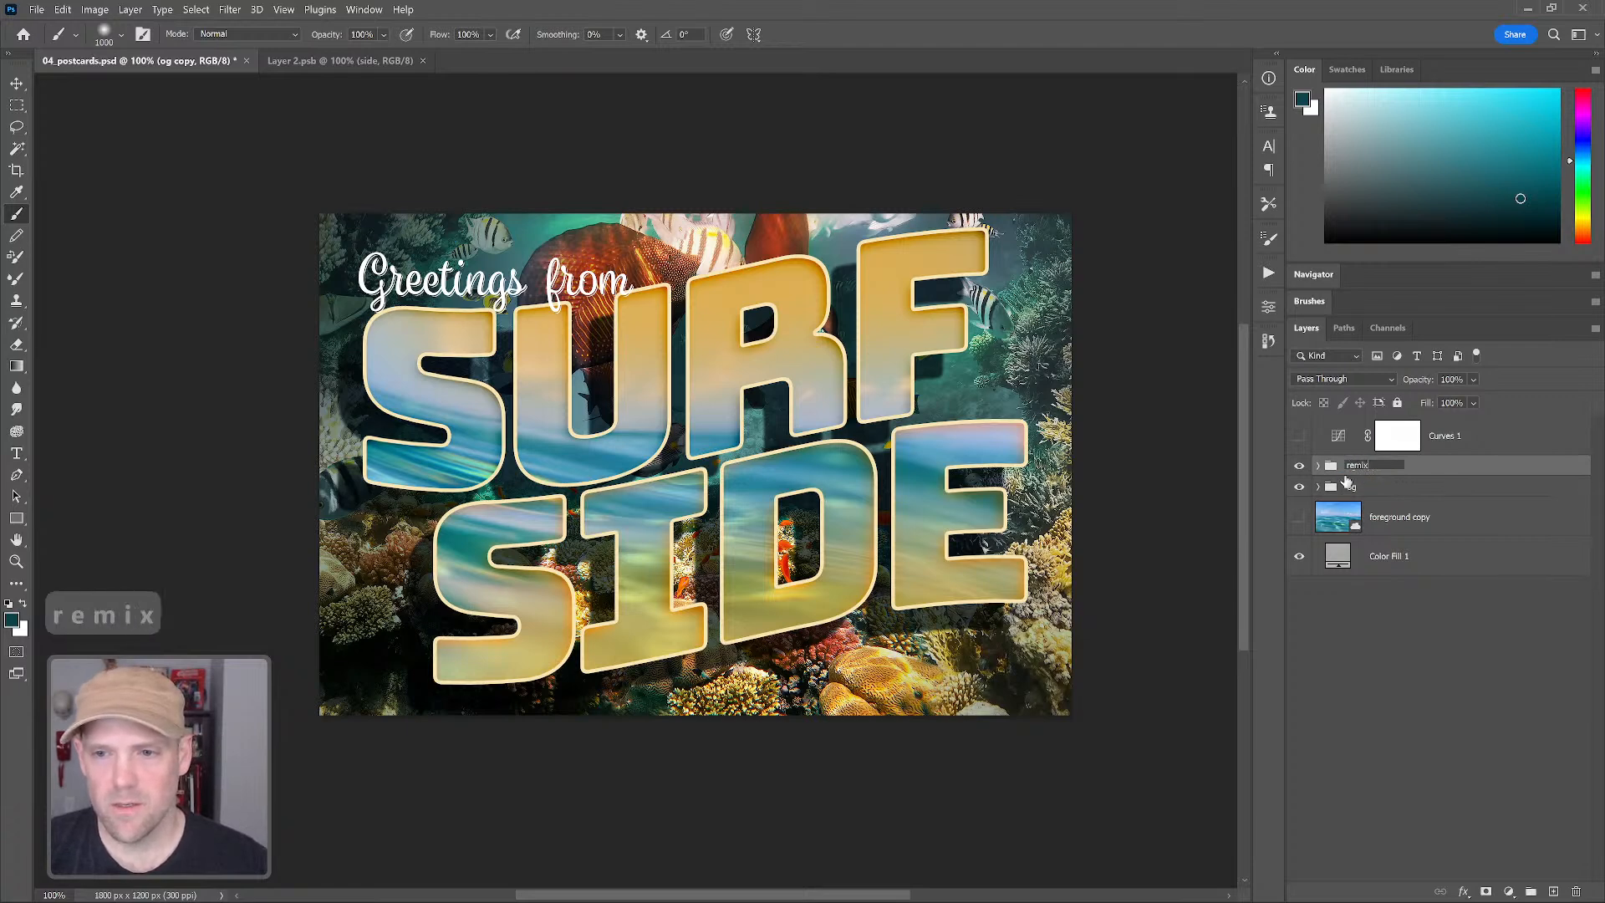
key(Return)
Copy the reef background from the remix group and paste it above the side text inside the Surf Side smart object
click(1316, 468)
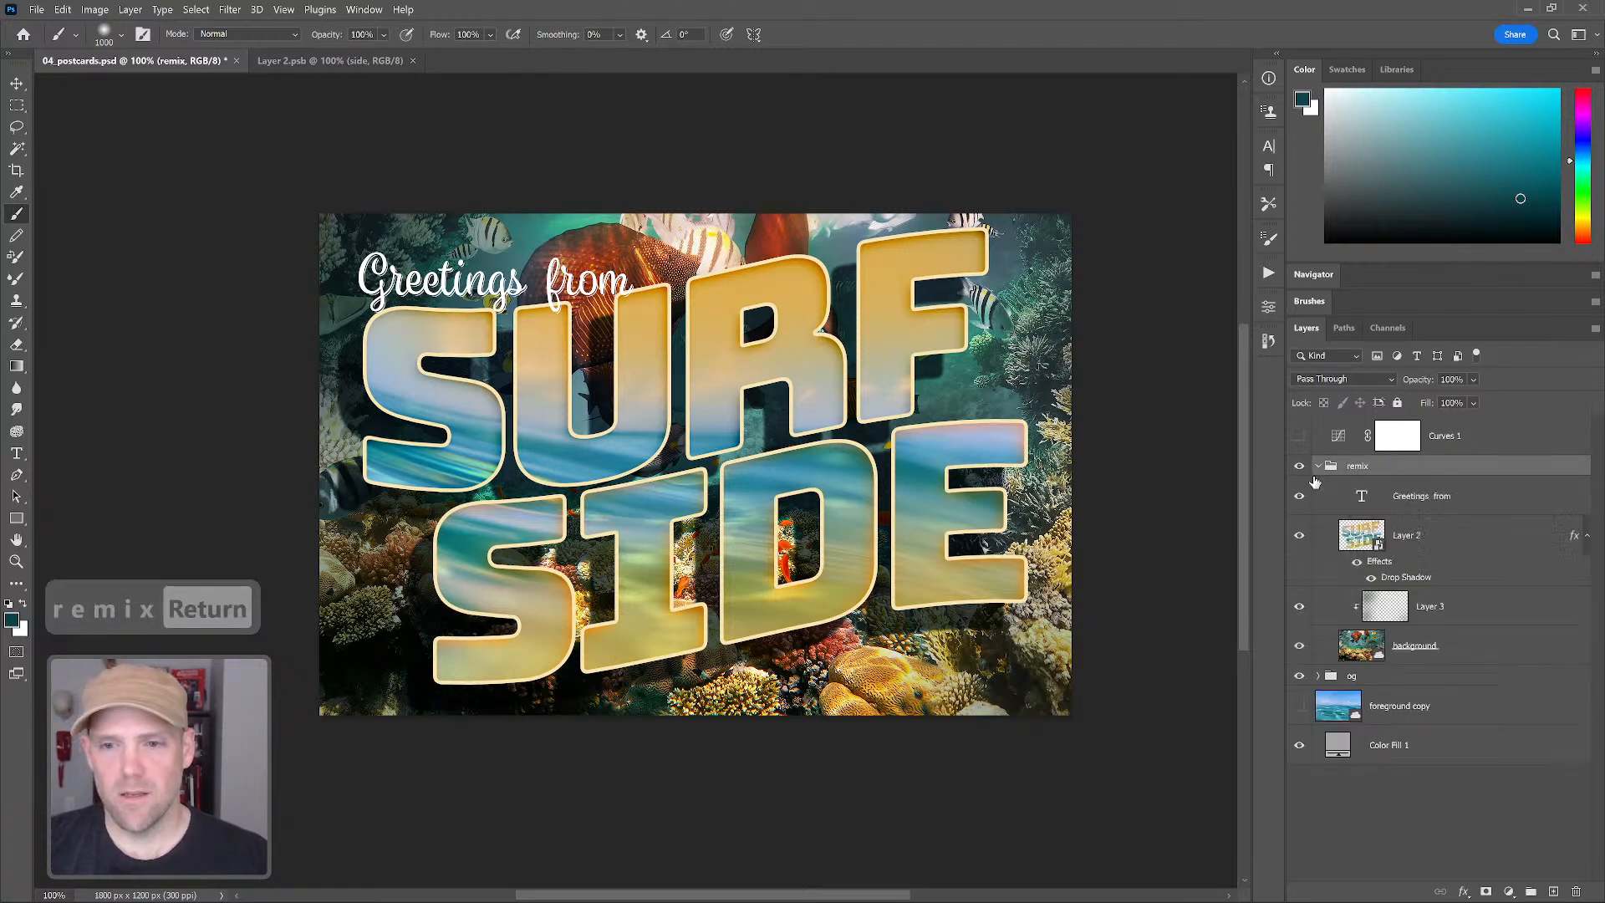
click(1371, 665)
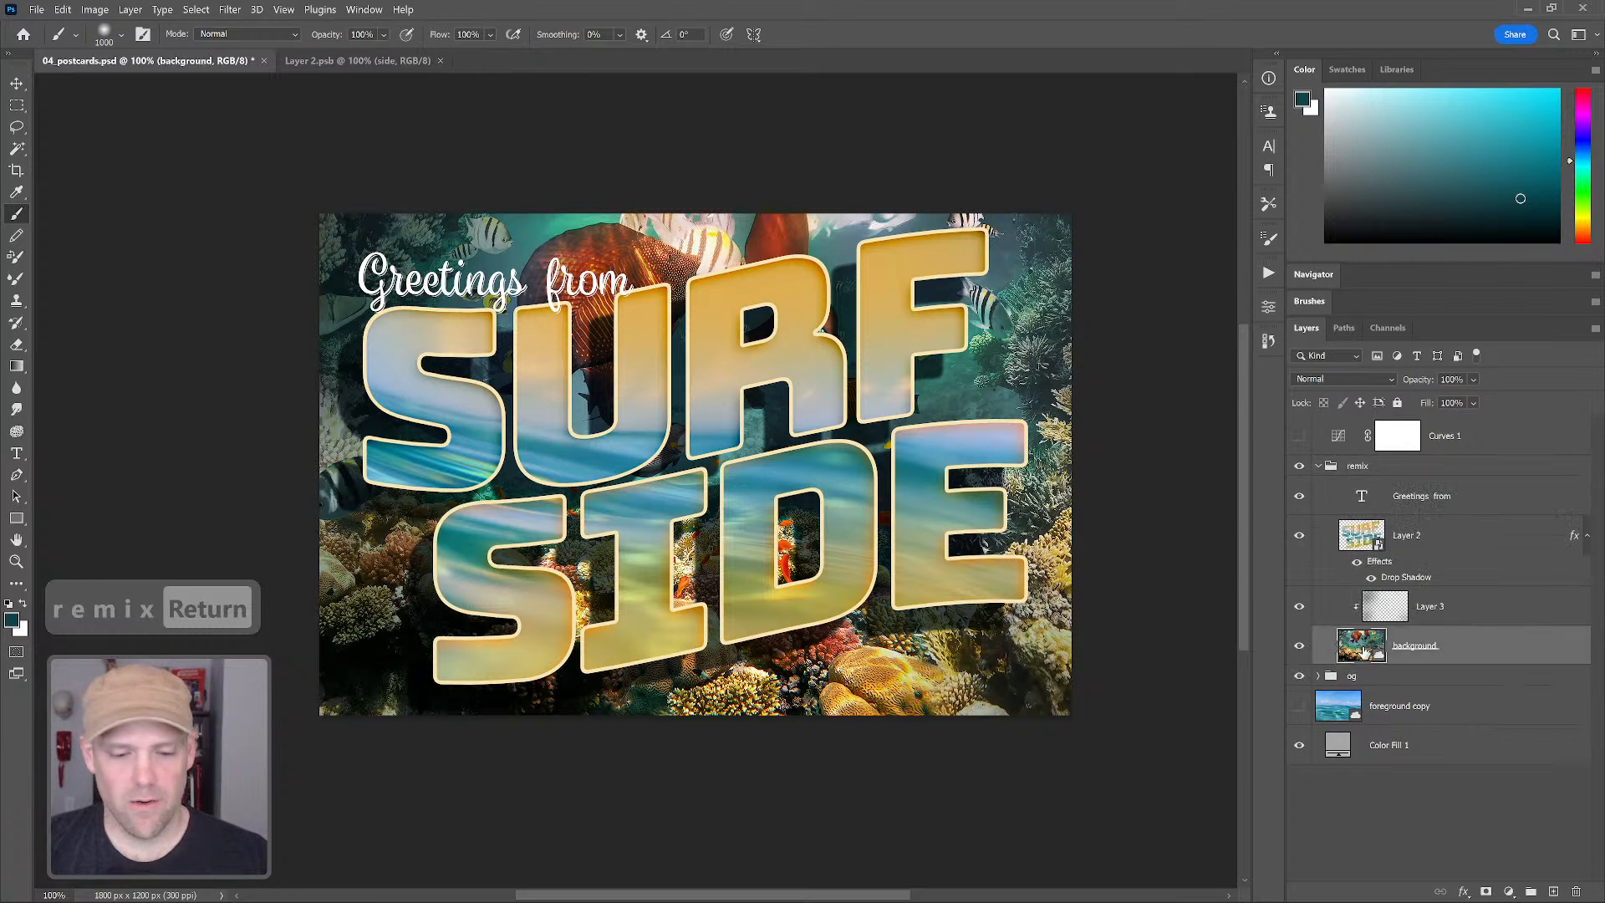
key(ctrl+c)
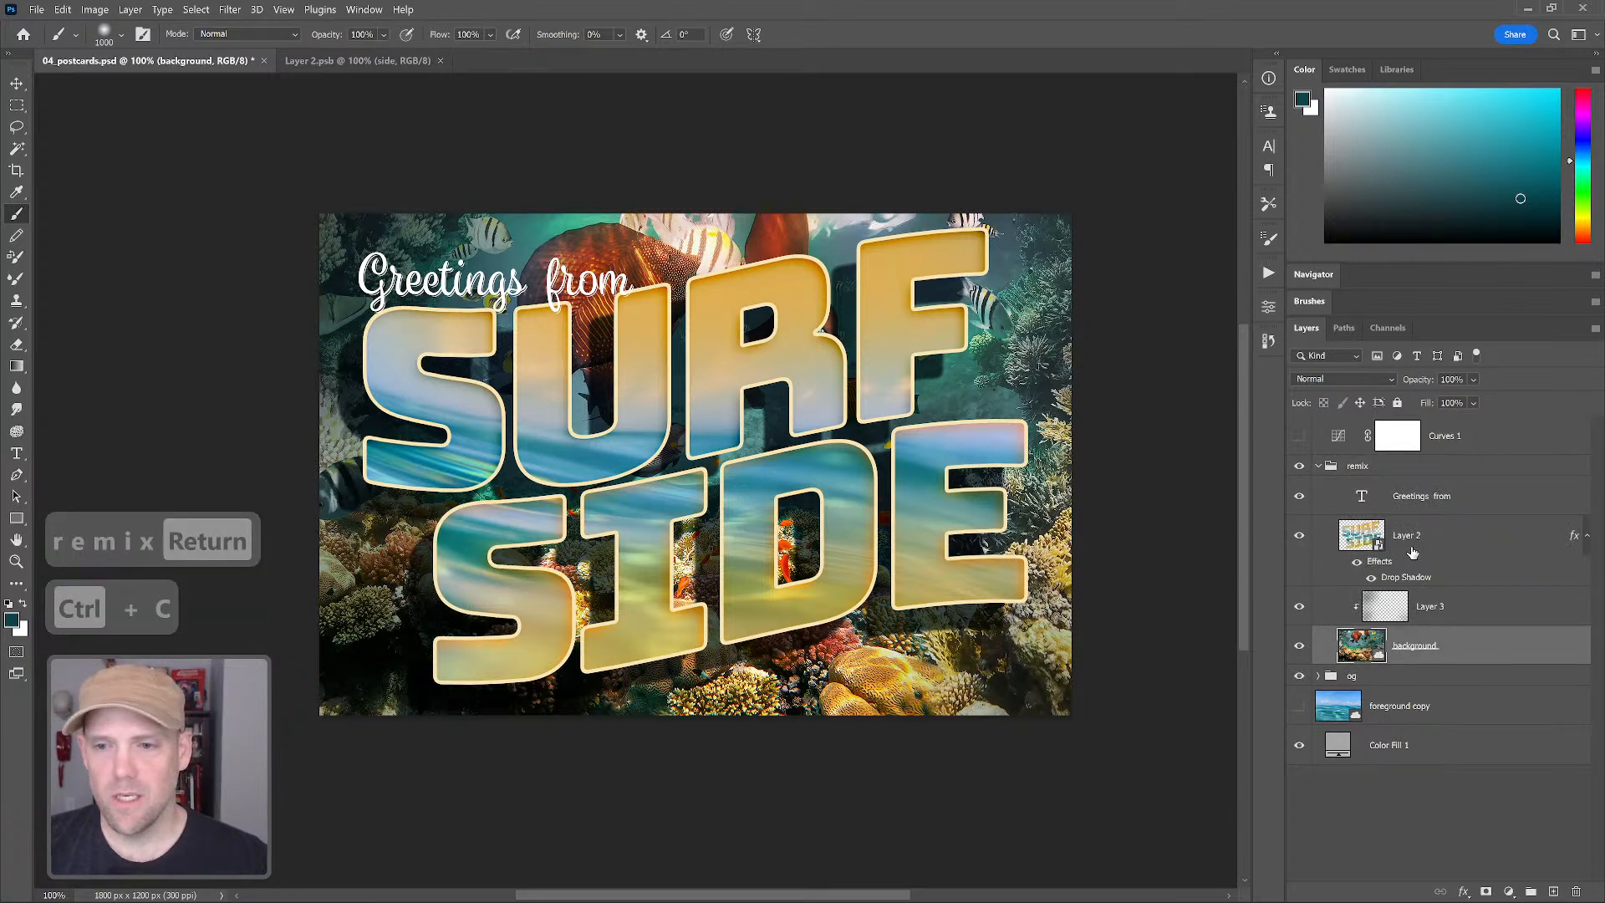
double_click(1360, 539)
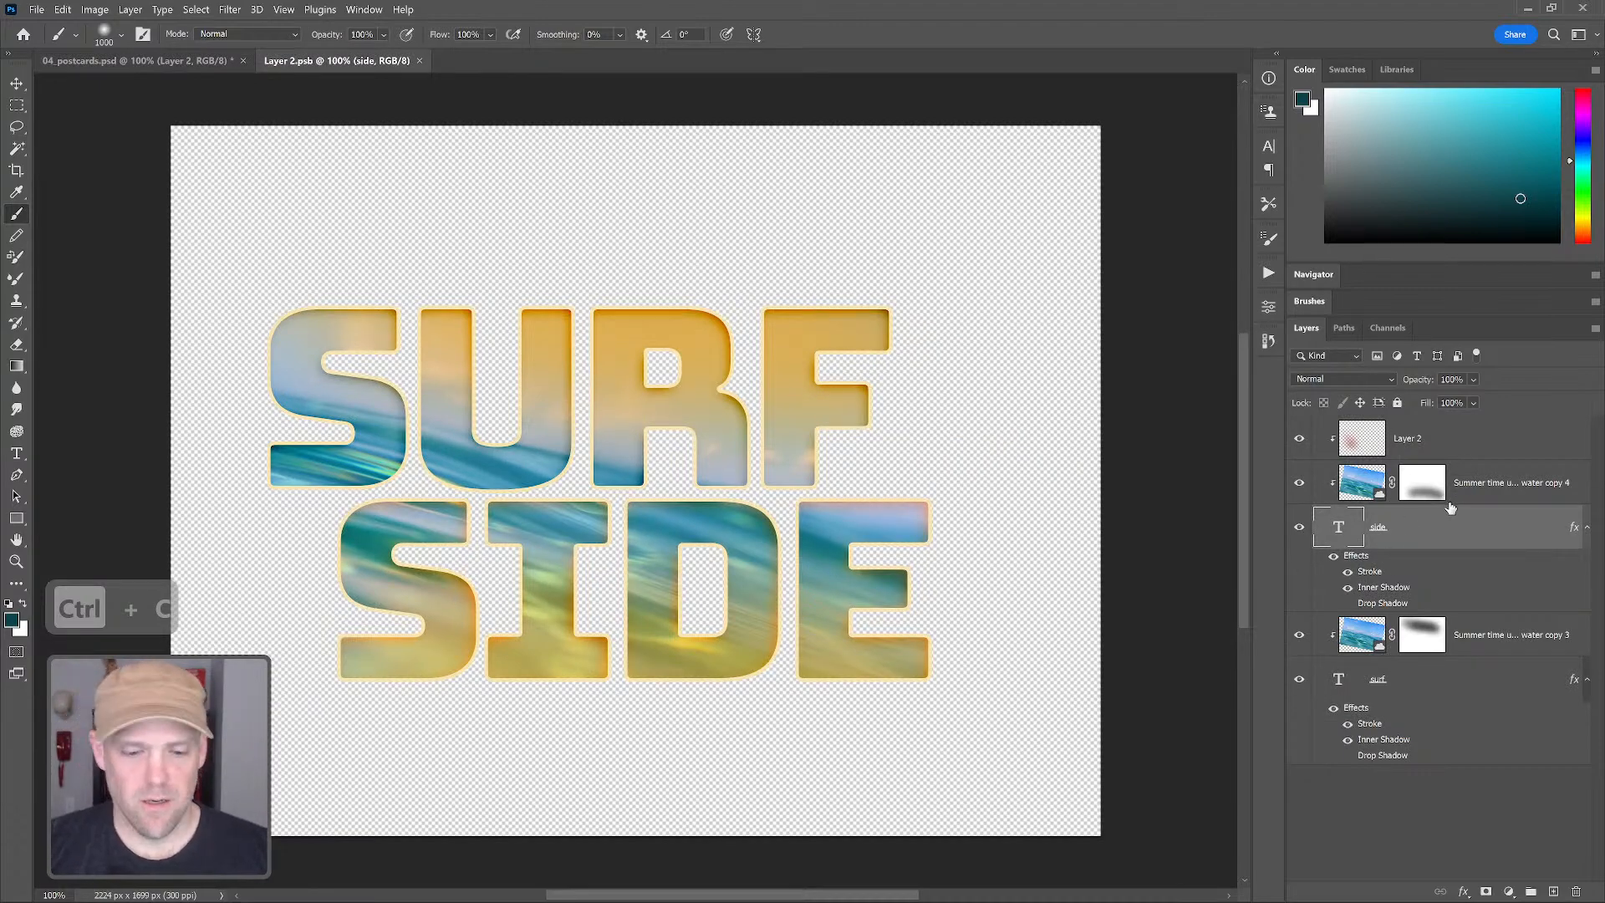
key(ctrl+v)
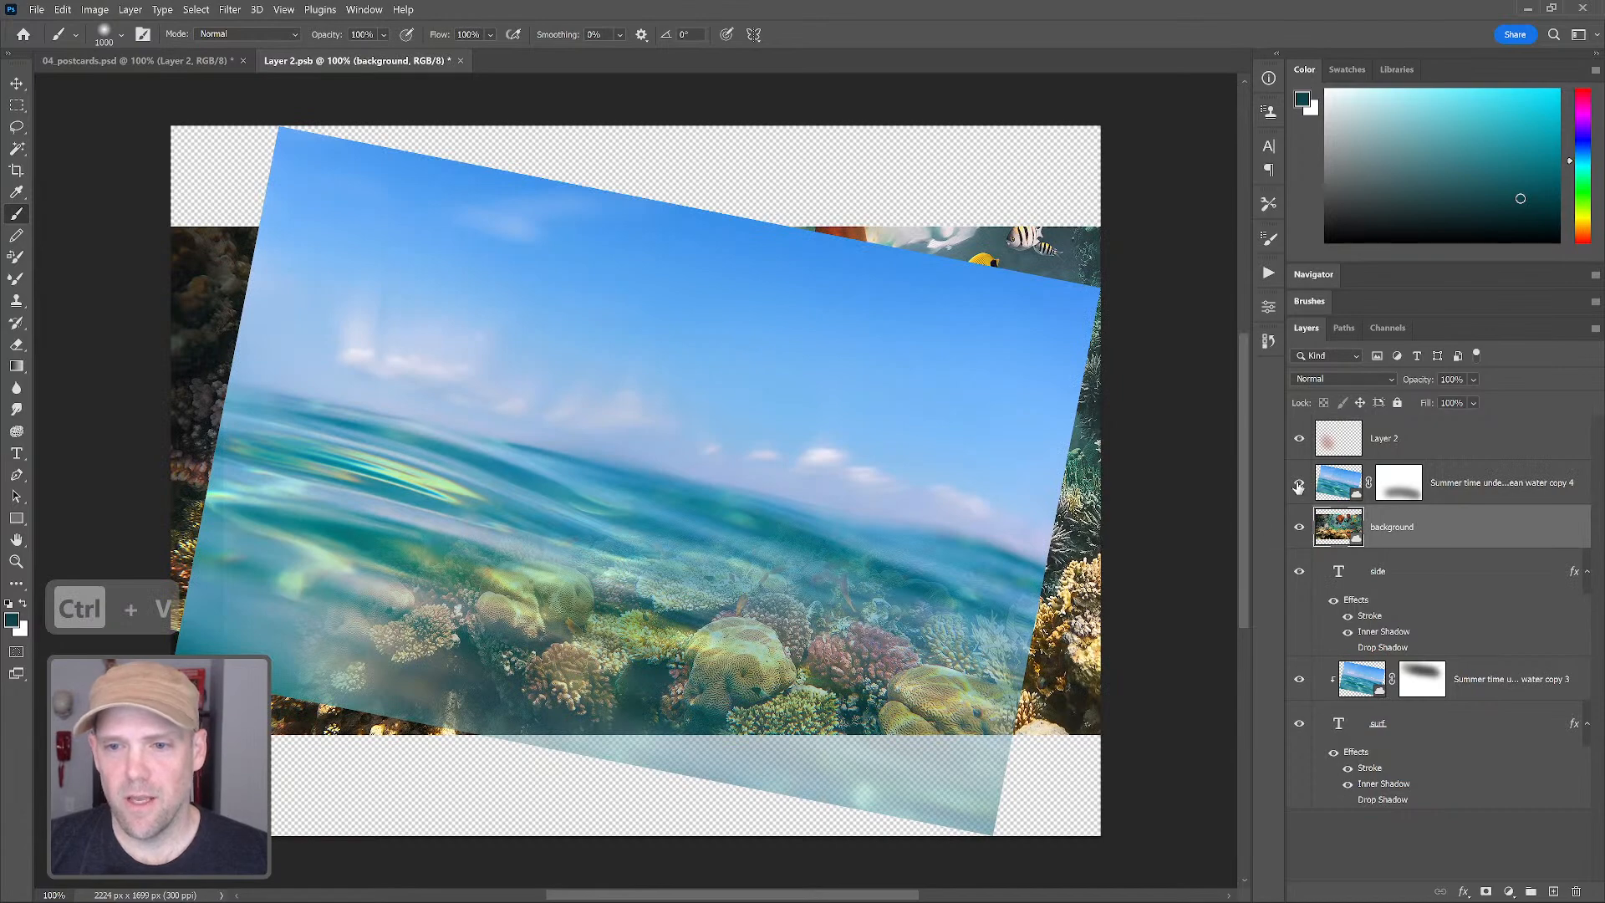
Hide Layer 2 and the sea photo above the pasted reef, and clip the reef to the side text
click(1299, 483)
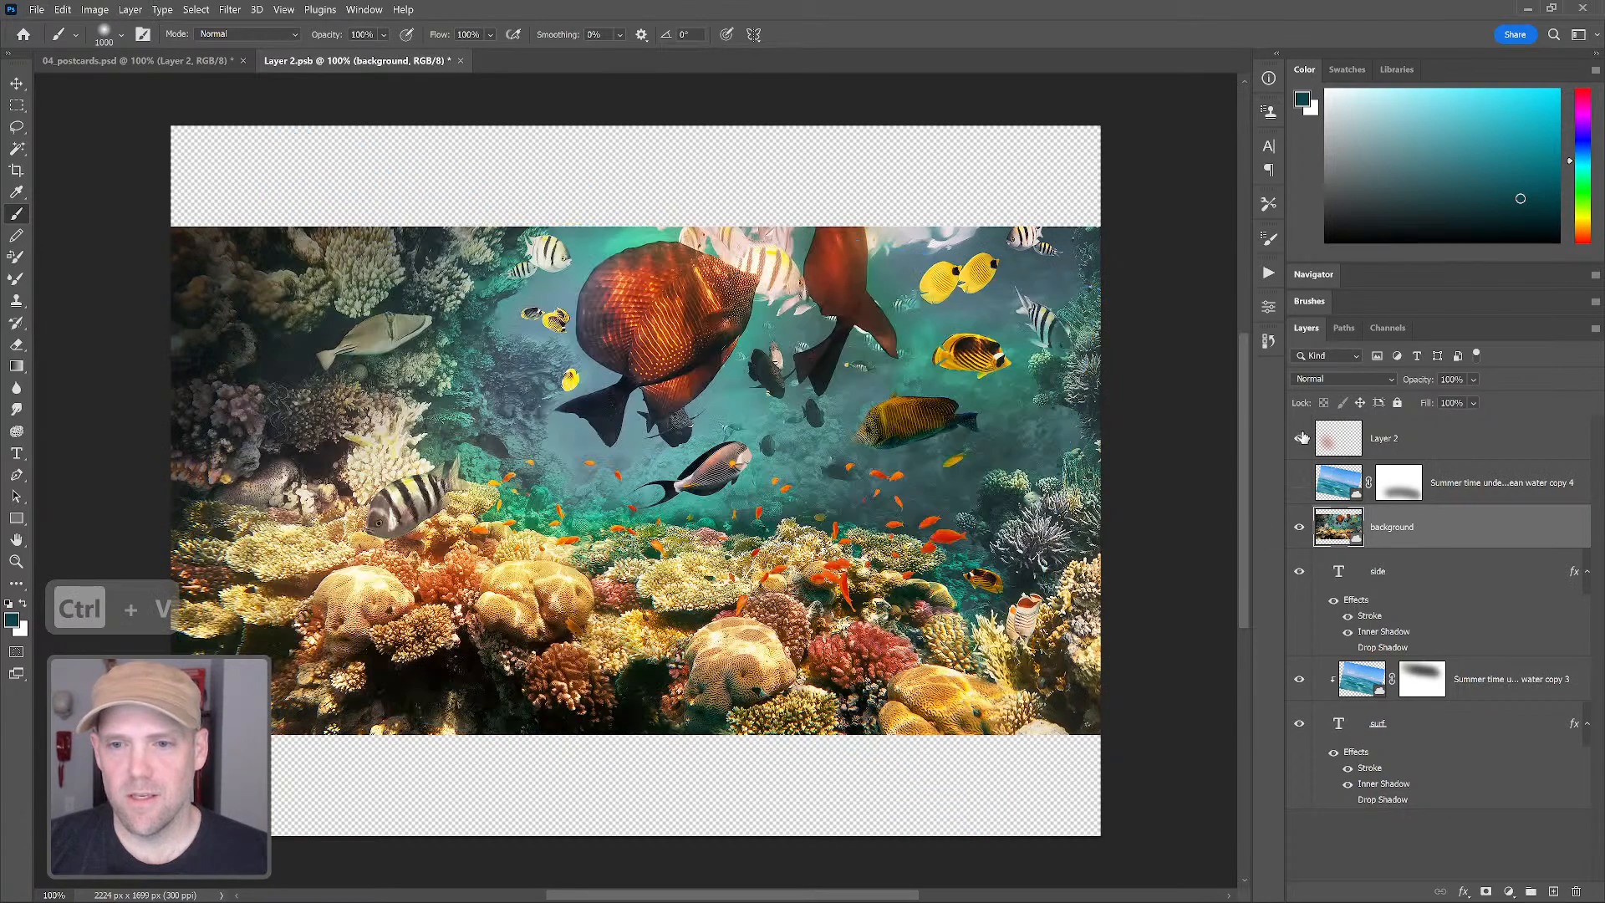
click(1299, 438)
alt+click(1342, 549)
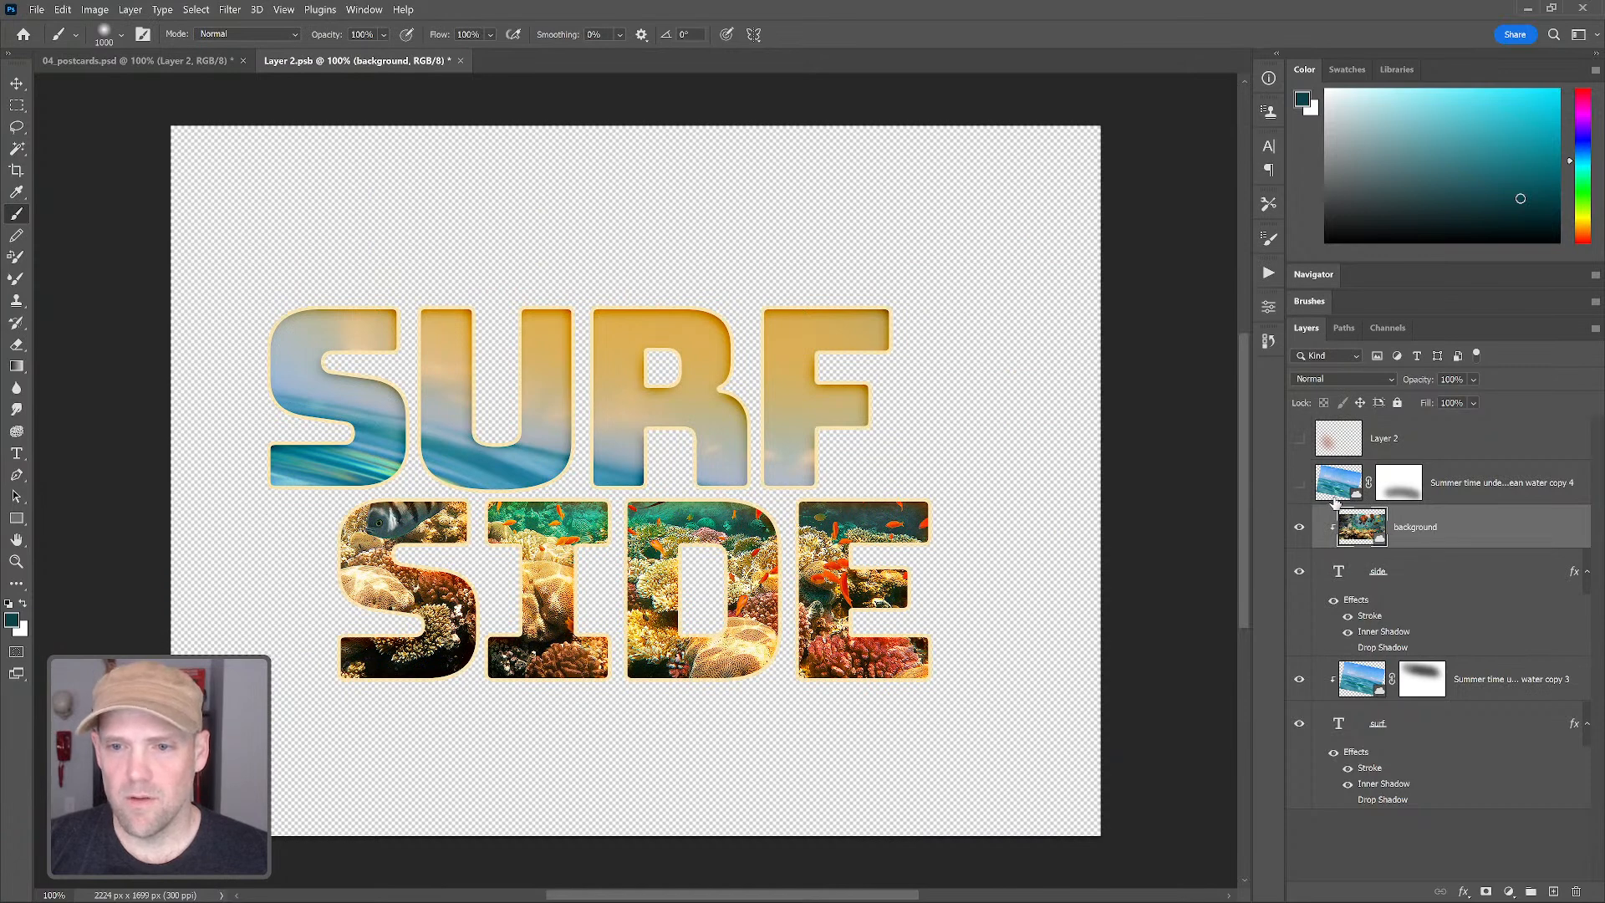
Duplicate the clipped reef image onto the surf text and hide the sea photo clipped above it
drag(1375, 544, 1371, 720)
click(1299, 679)
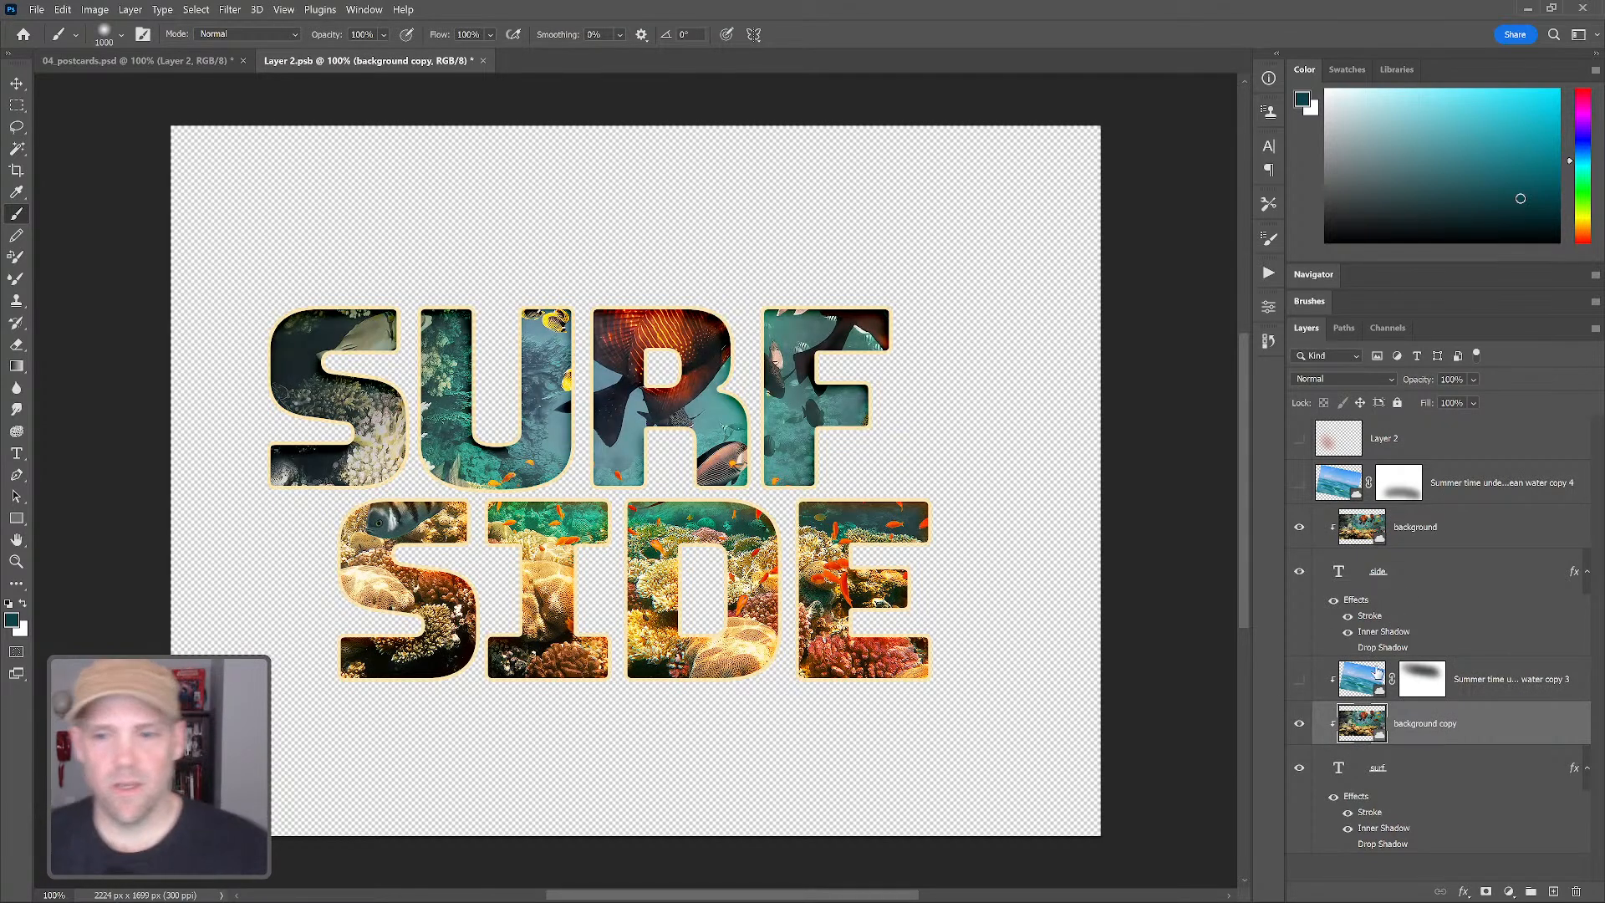
ctrl+click(1363, 532)
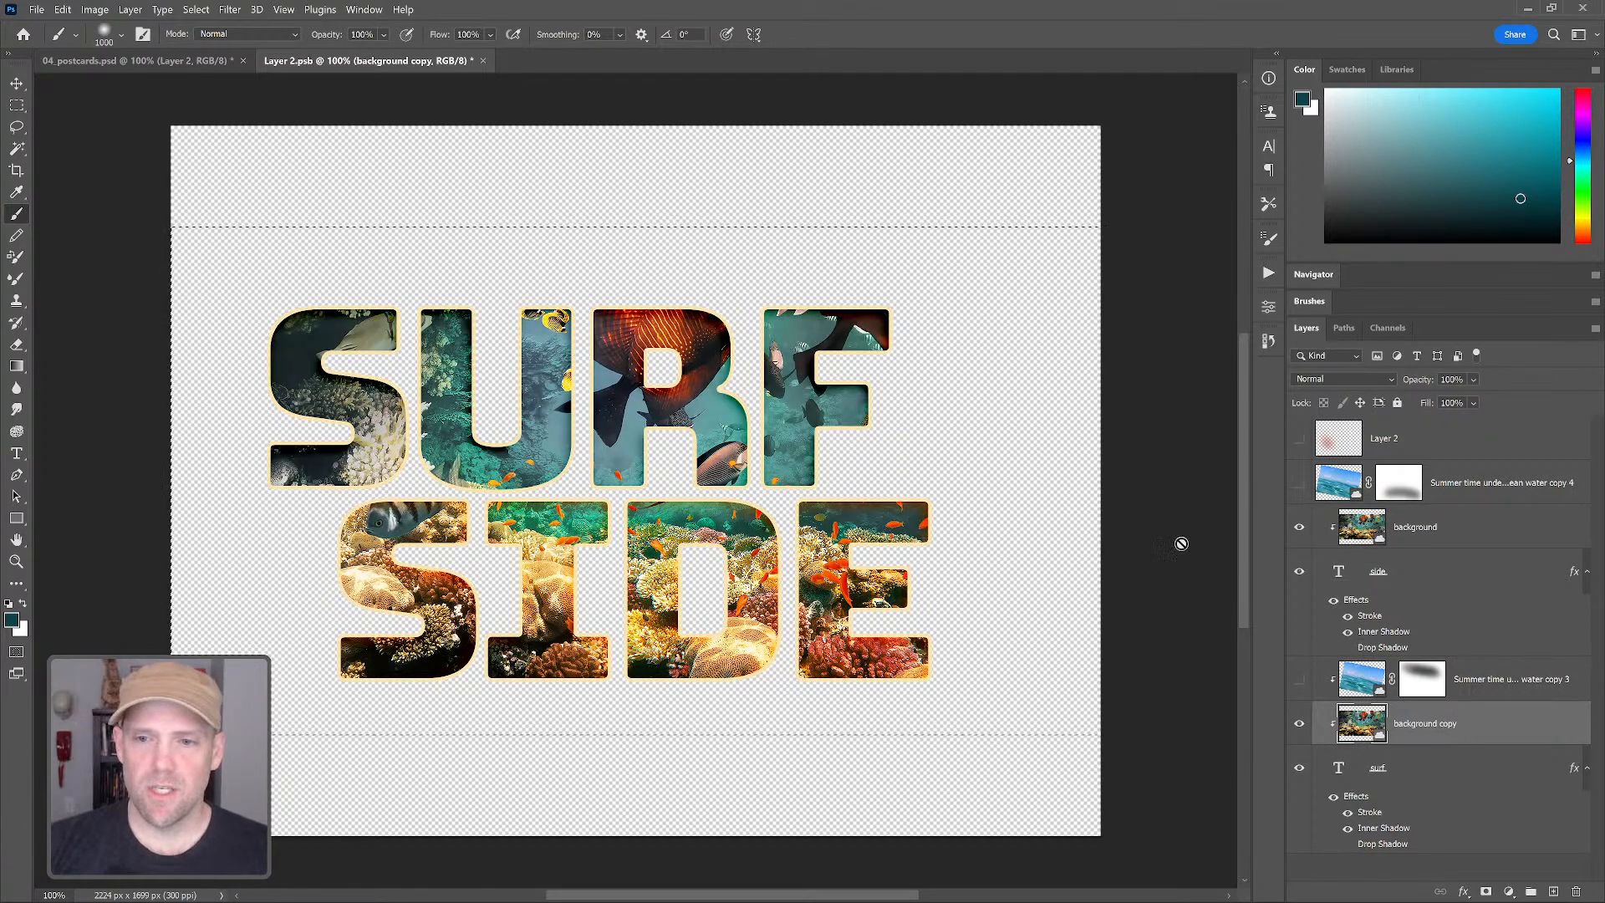
Clear the selection and reposition the reef images inside the side and surf letters so the fish and coral fill both words
key(ctrl+d)
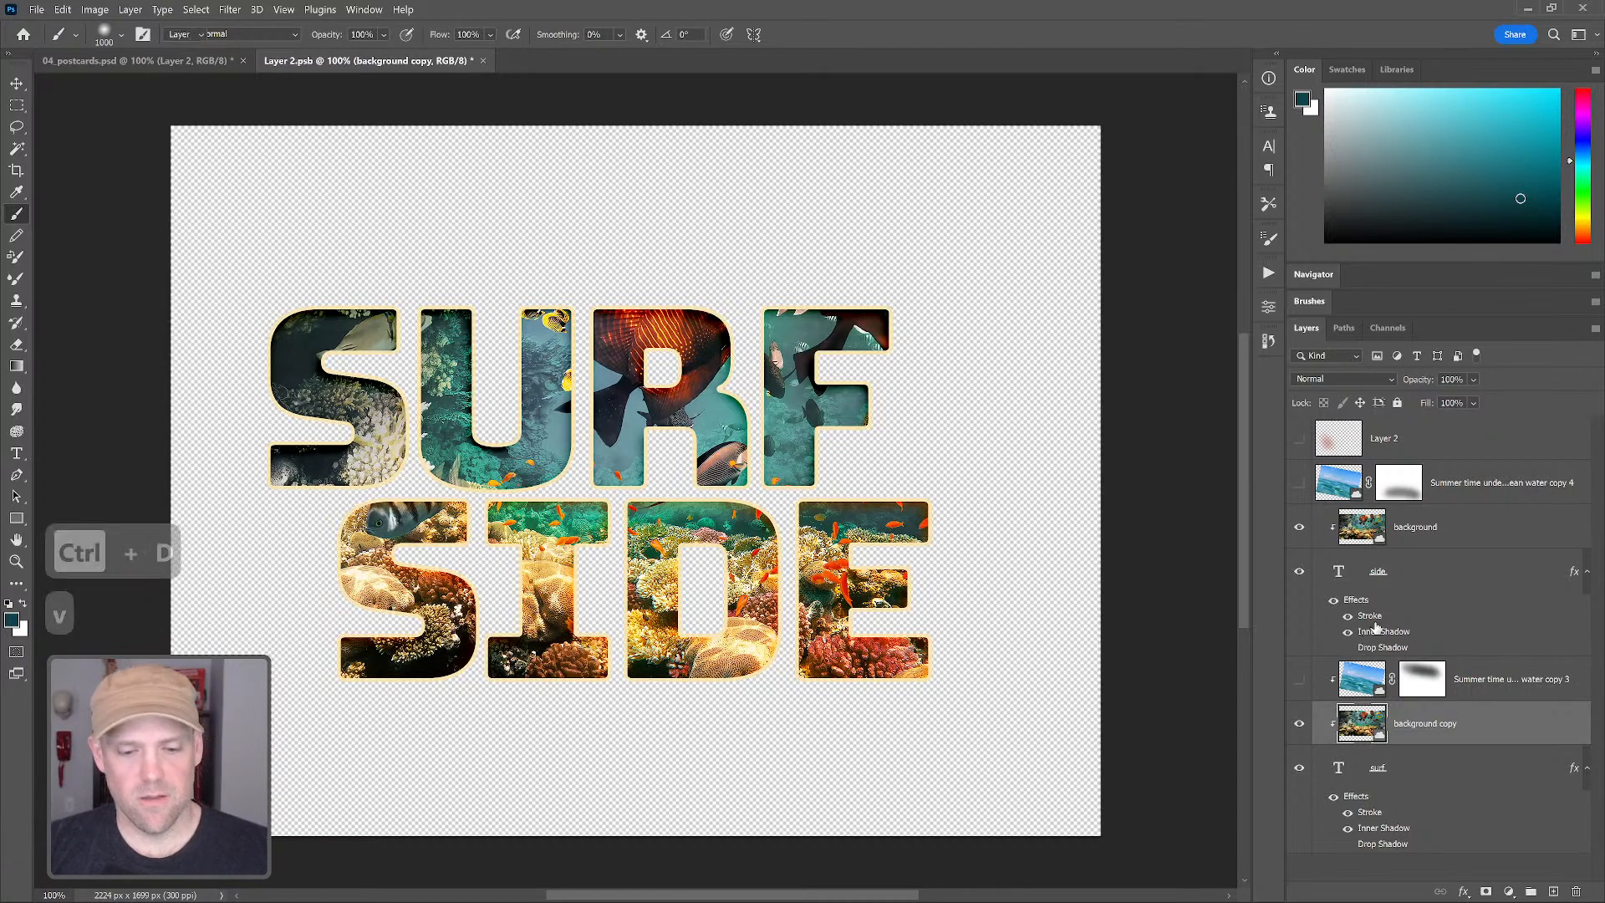
key(v)
click(1358, 535)
drag(704, 414, 588, 490)
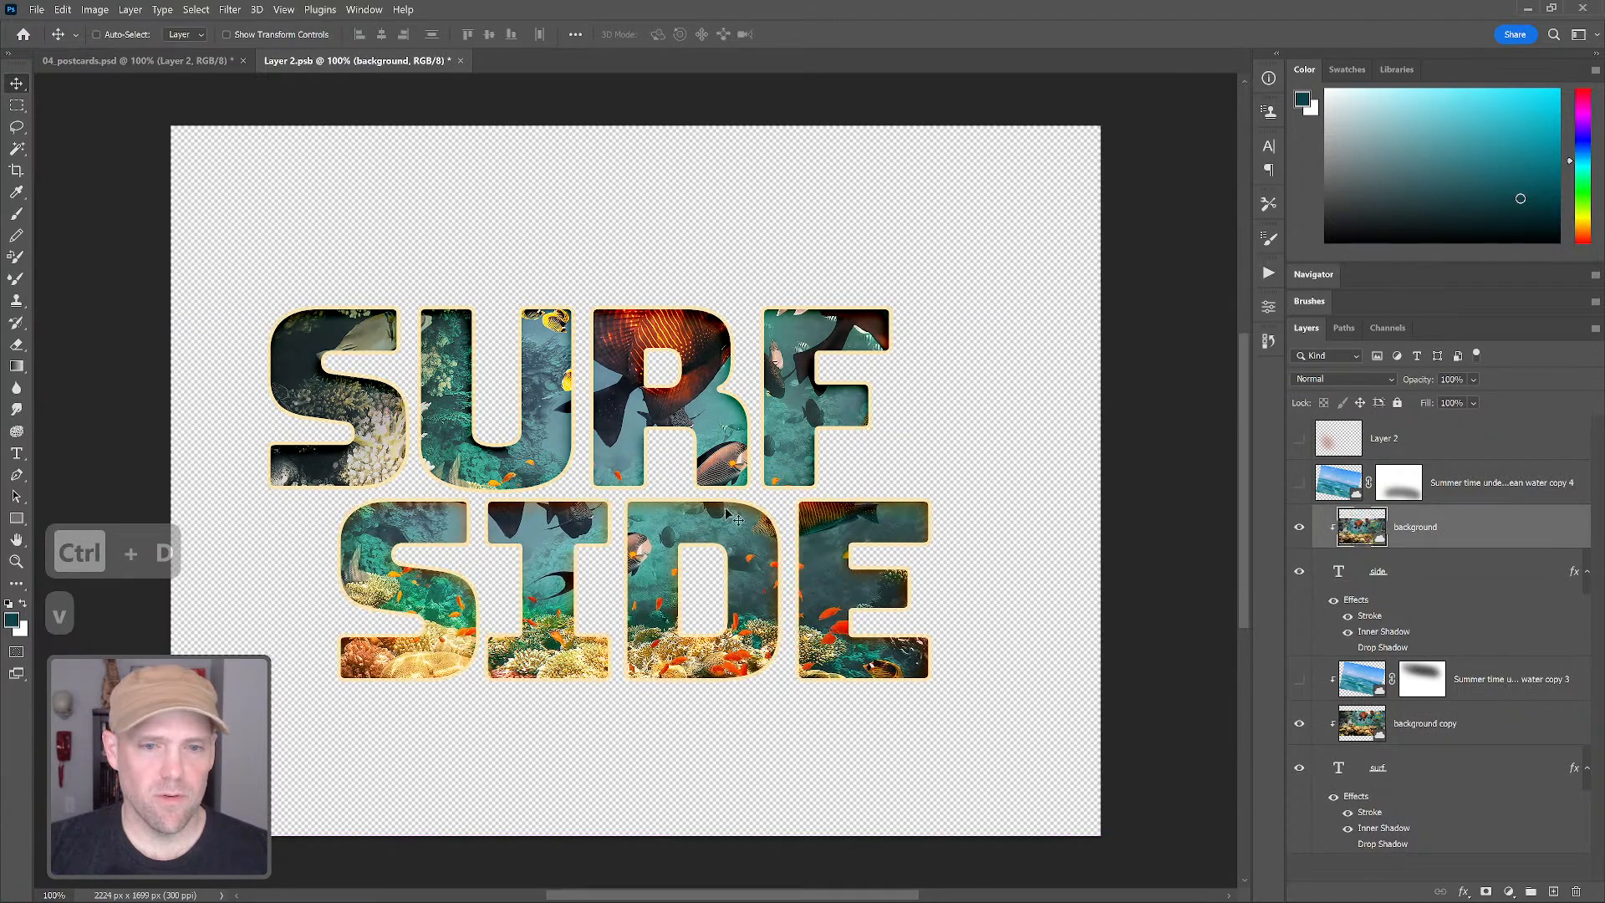
click(1371, 733)
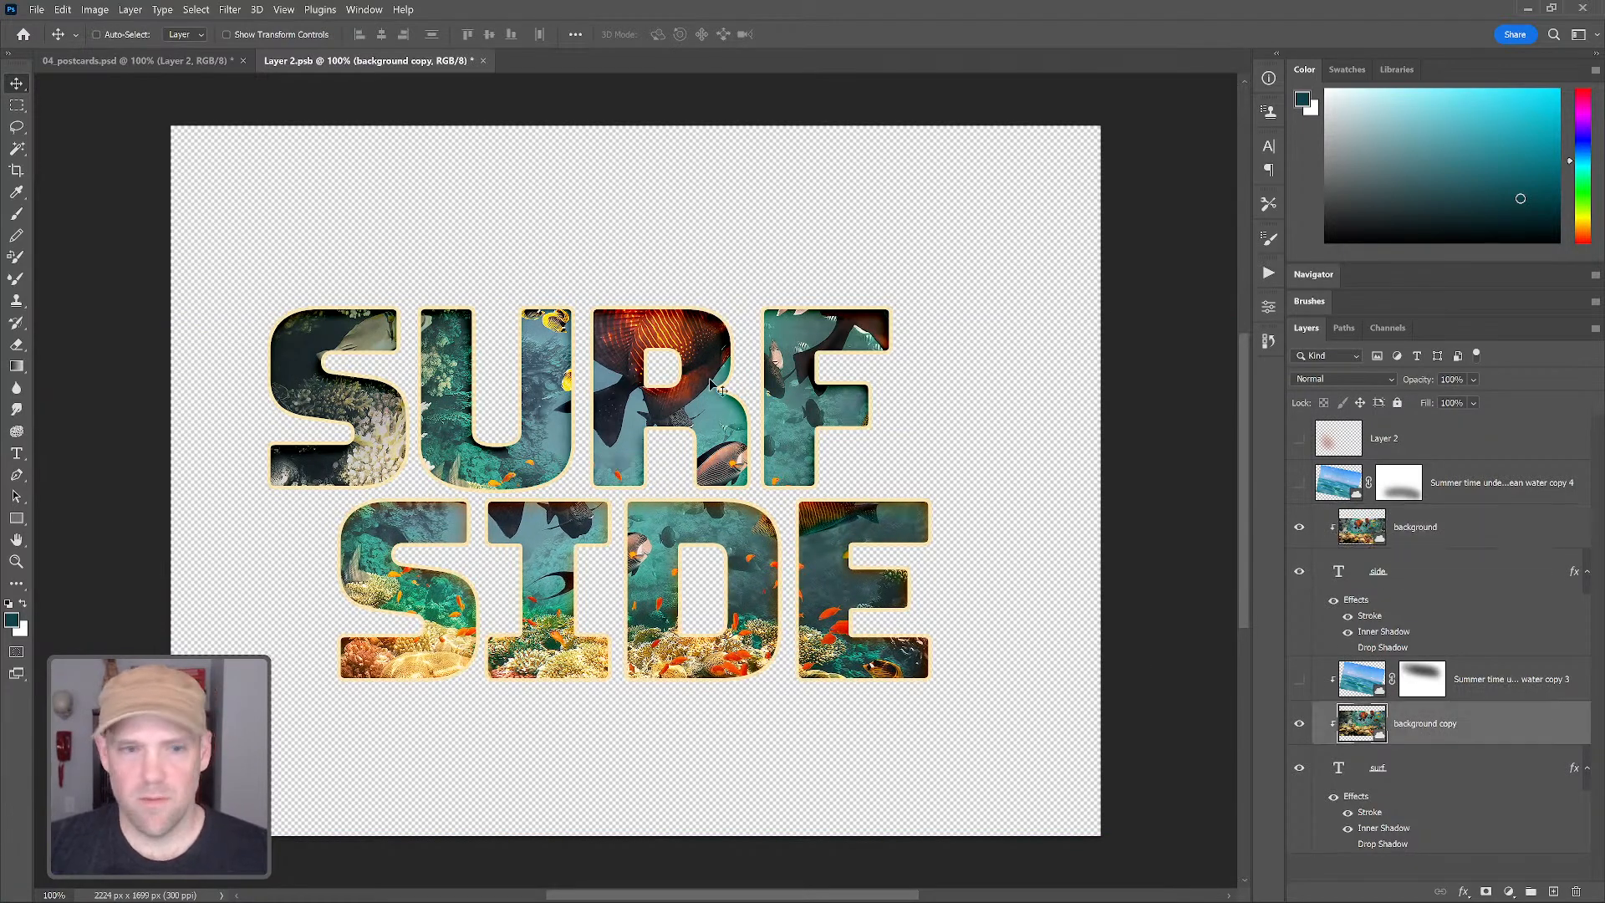
drag(684, 382, 551, 430)
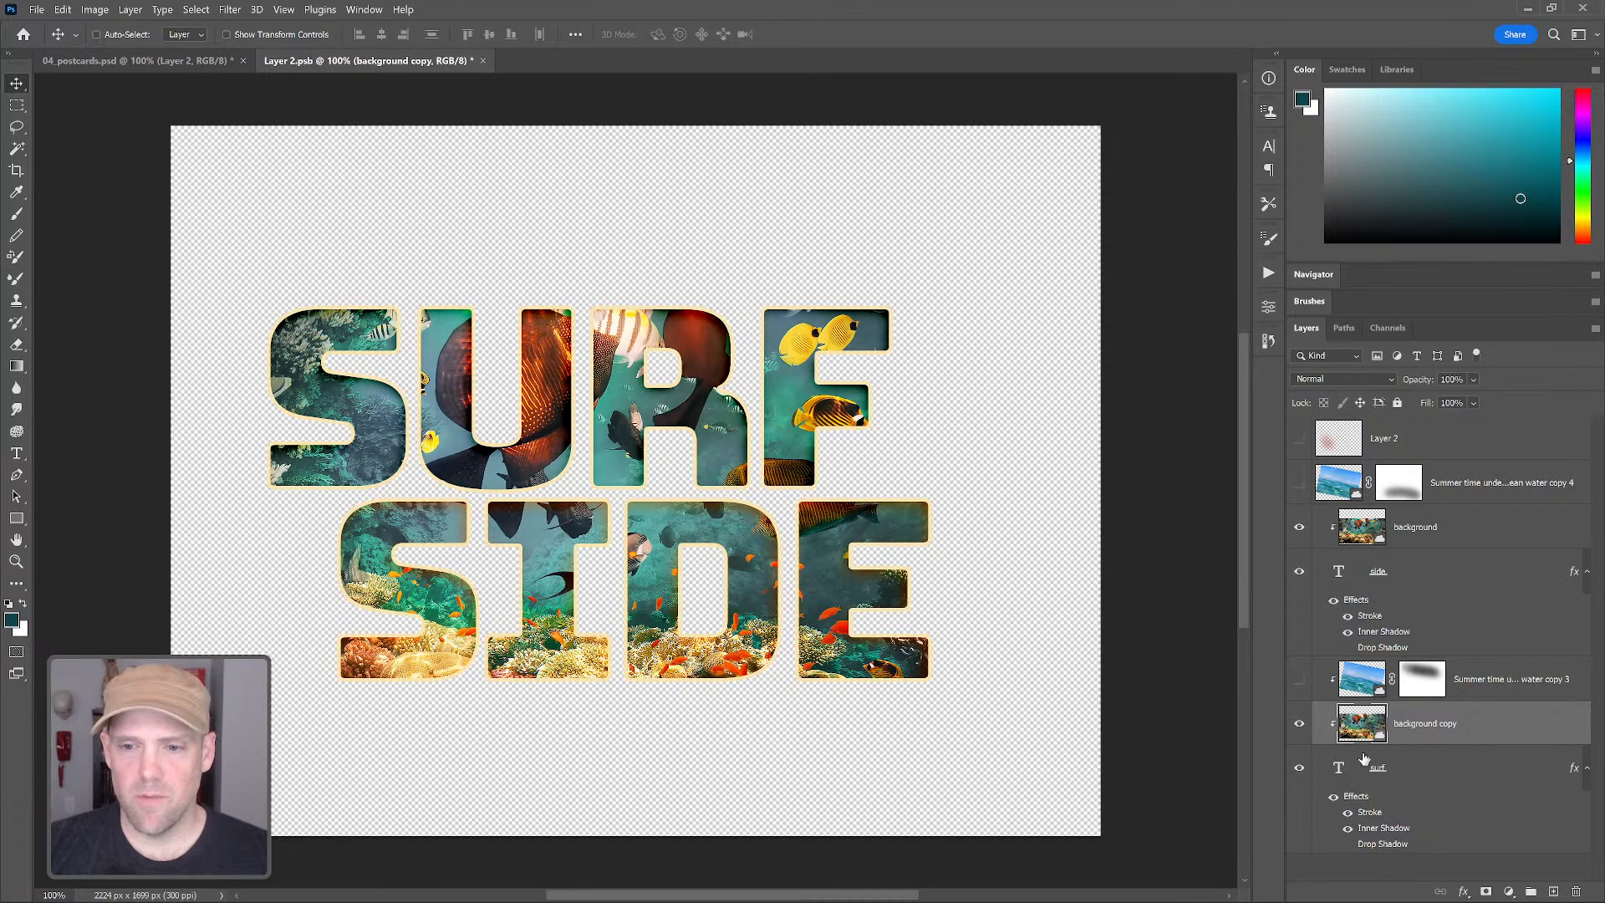
Change the surf text to "reef", then save and close the Layer 2 smart object
double_click(1338, 769)
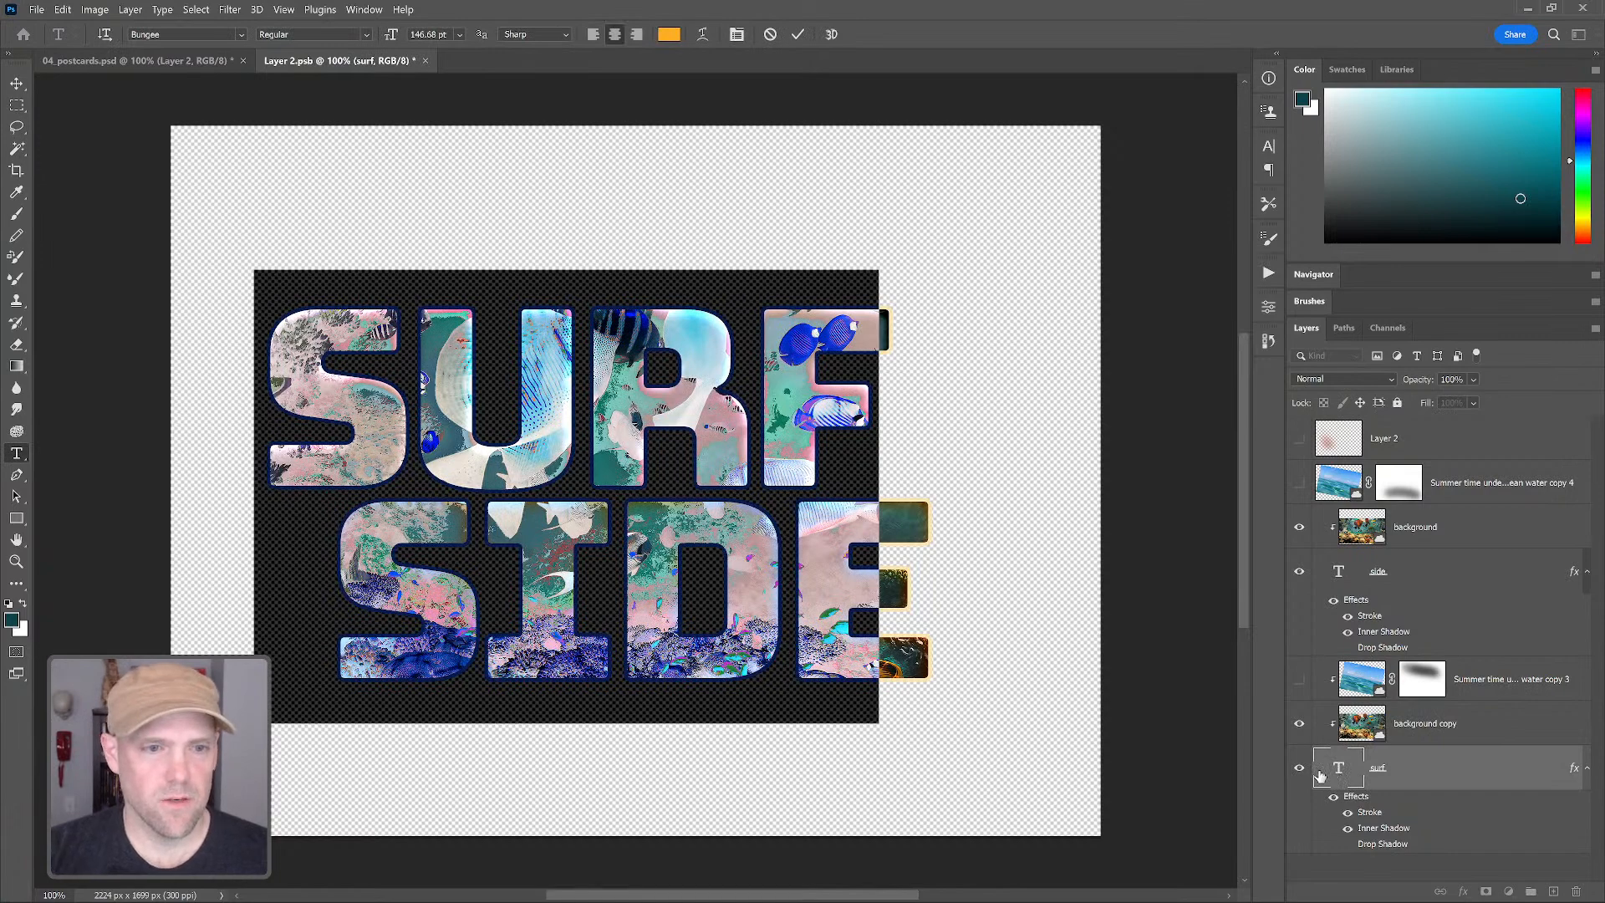
text(reef)
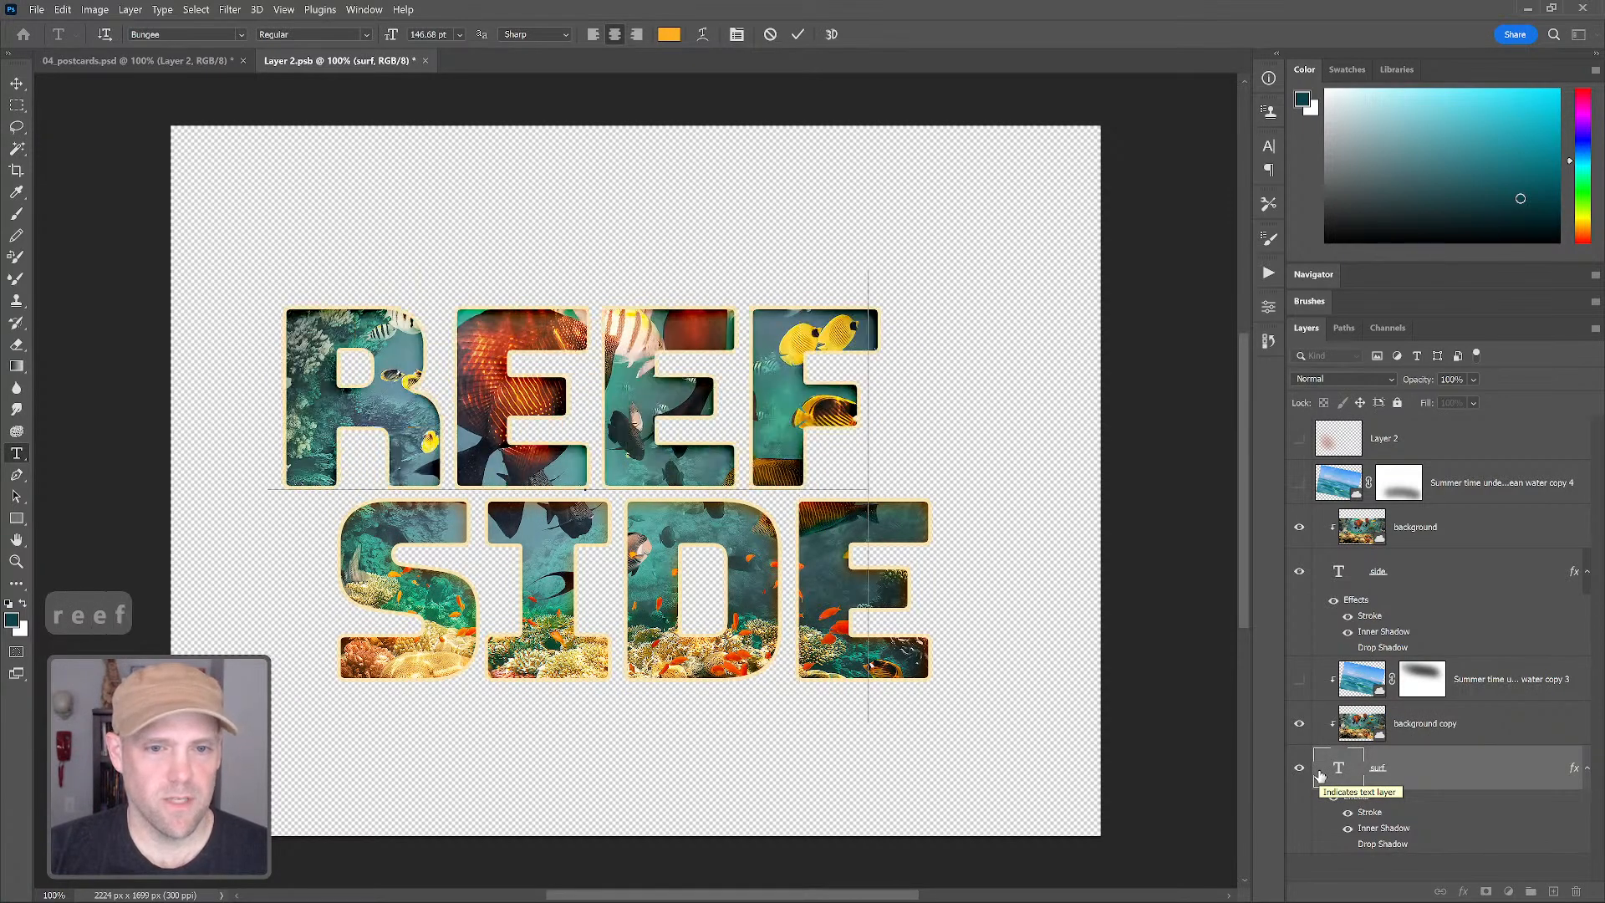
click(1411, 855)
click(402, 62)
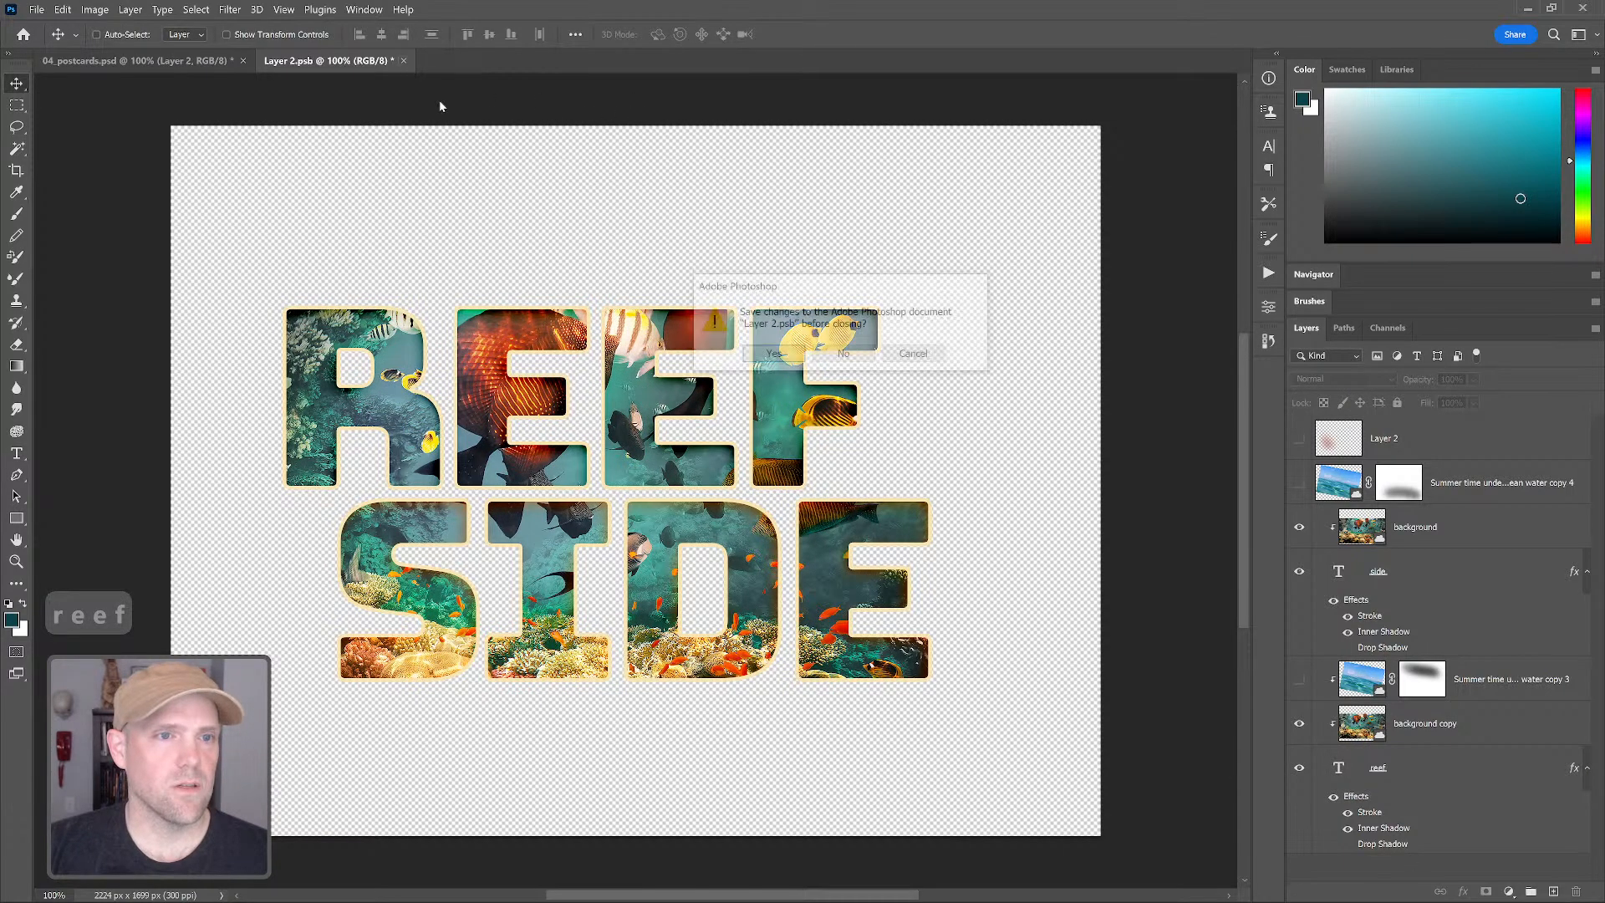
click(770, 355)
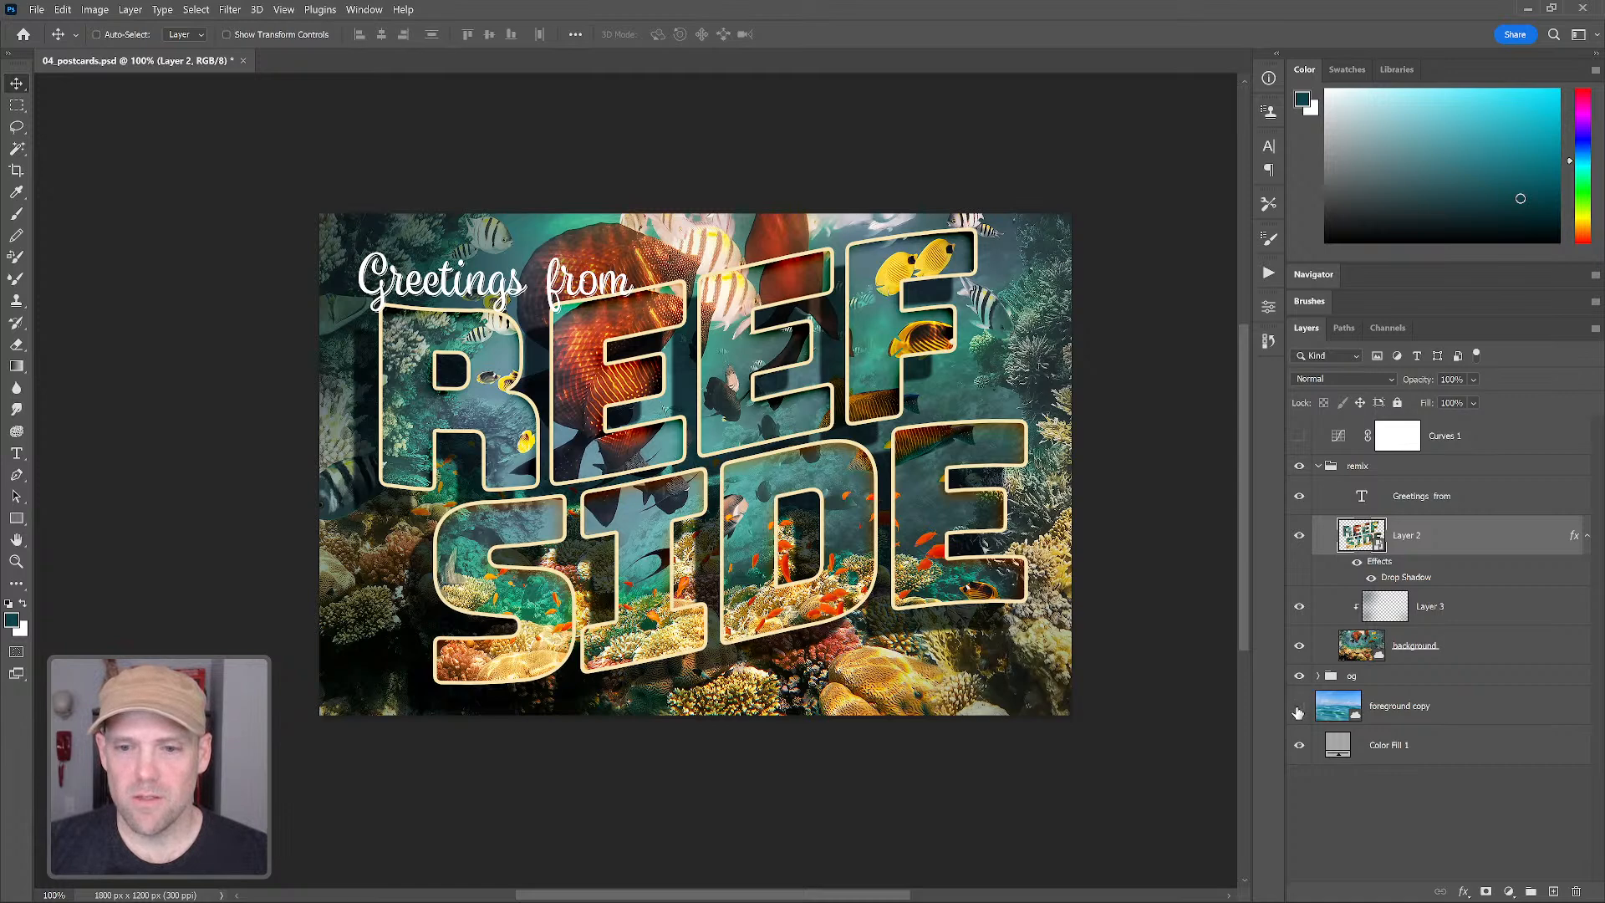
Move the foreground copy sea photo above background in the remix group, unclip it, and hide the background and Layer 3 layers
click(1297, 645)
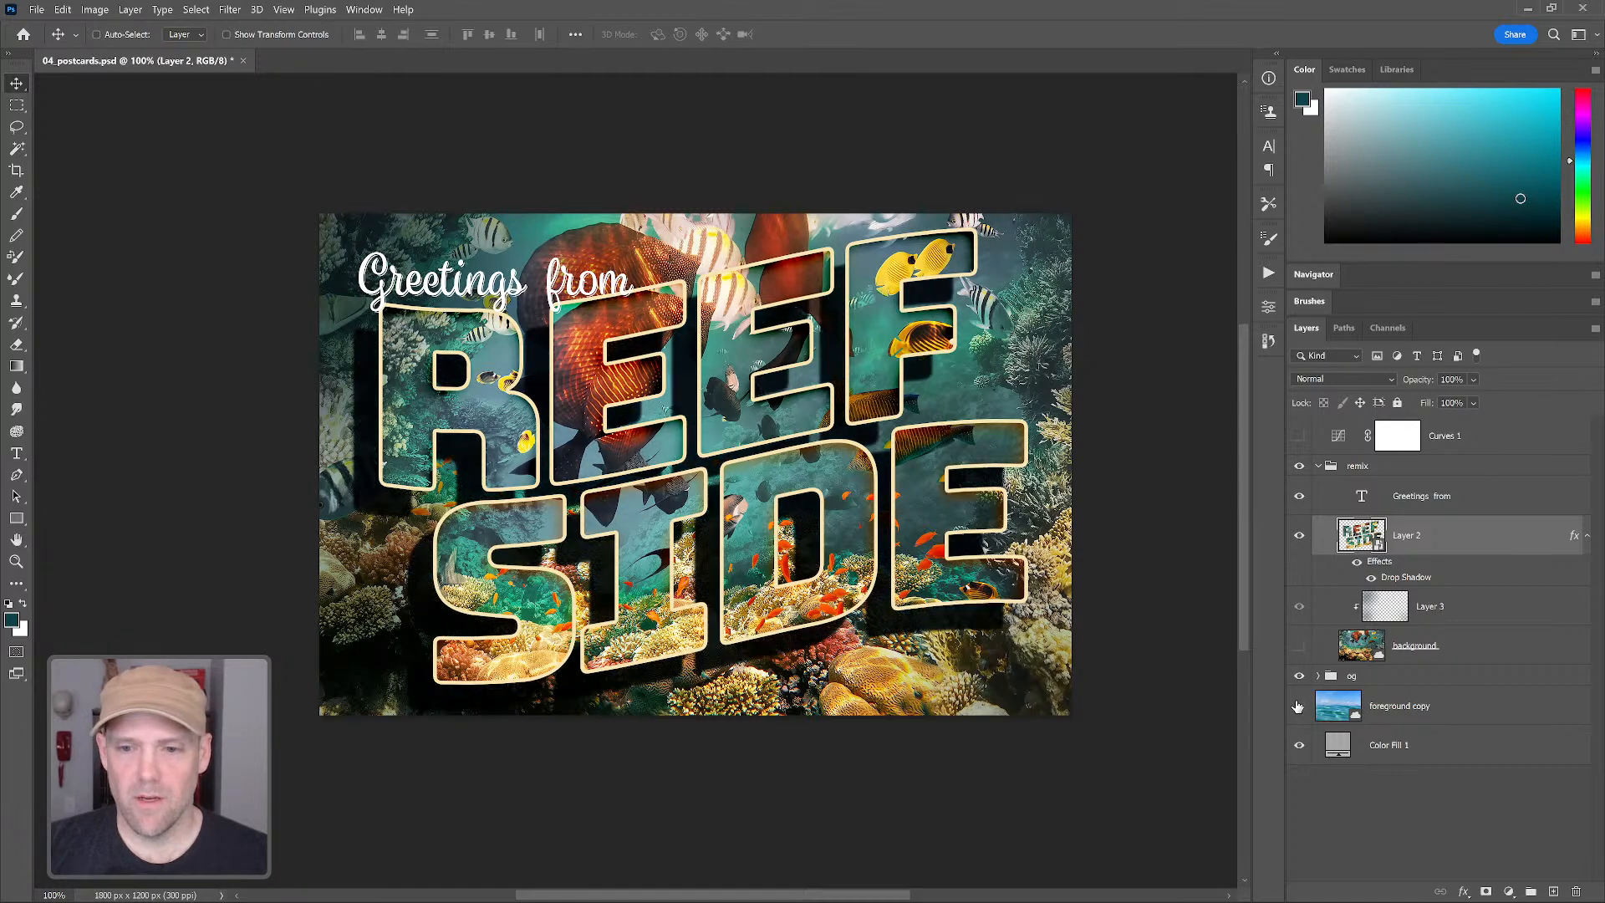
drag(1405, 707, 1388, 628)
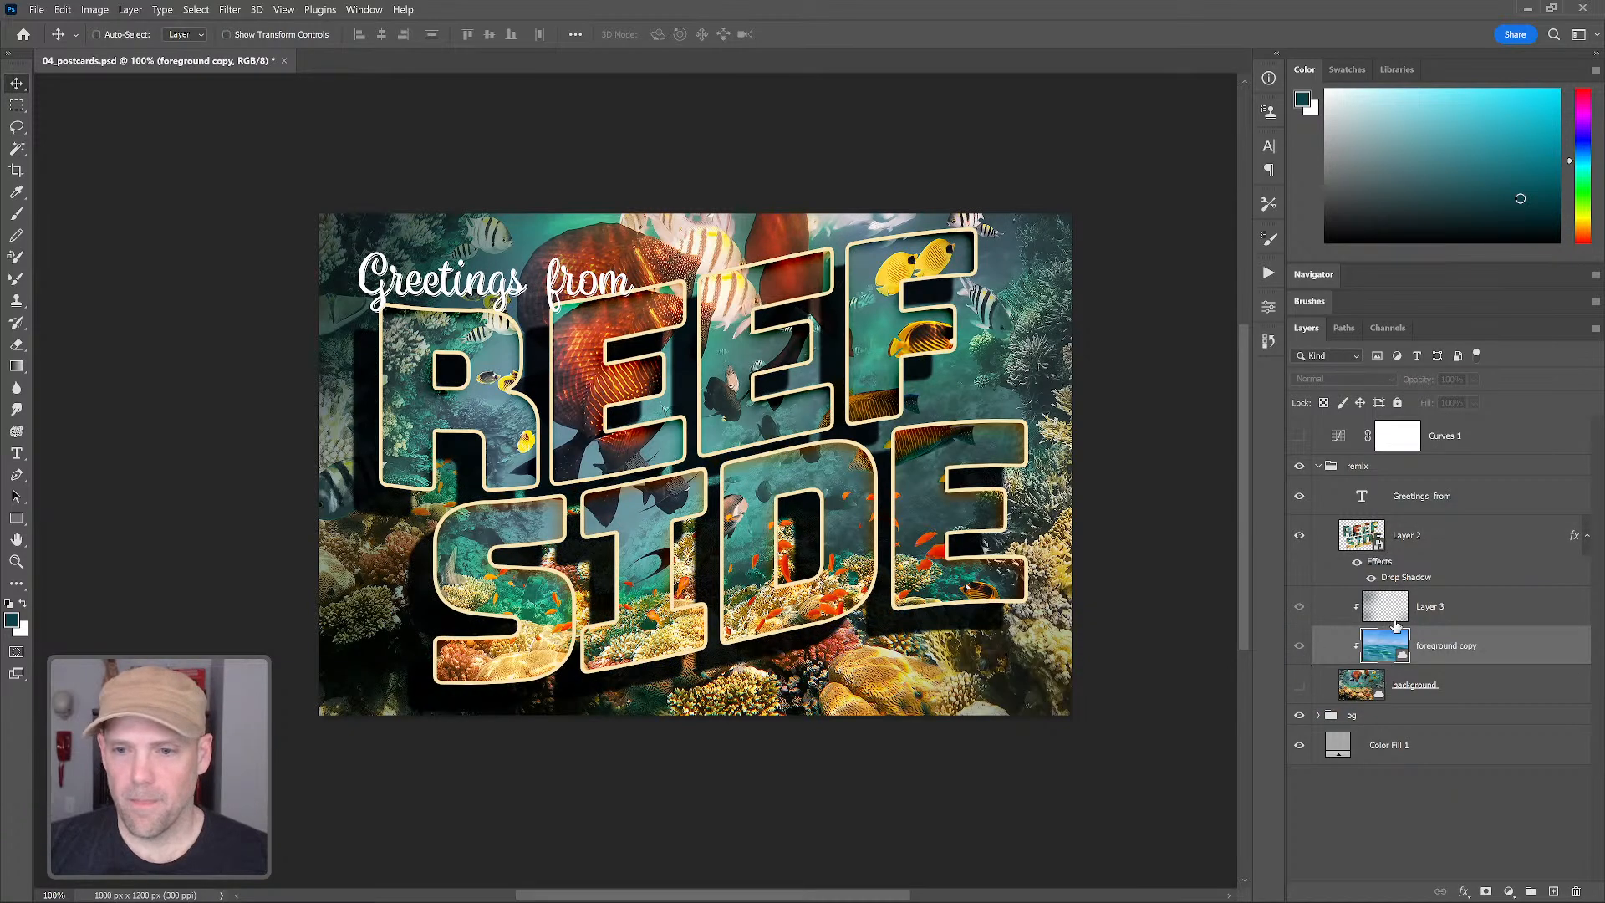
alt+click(1354, 666)
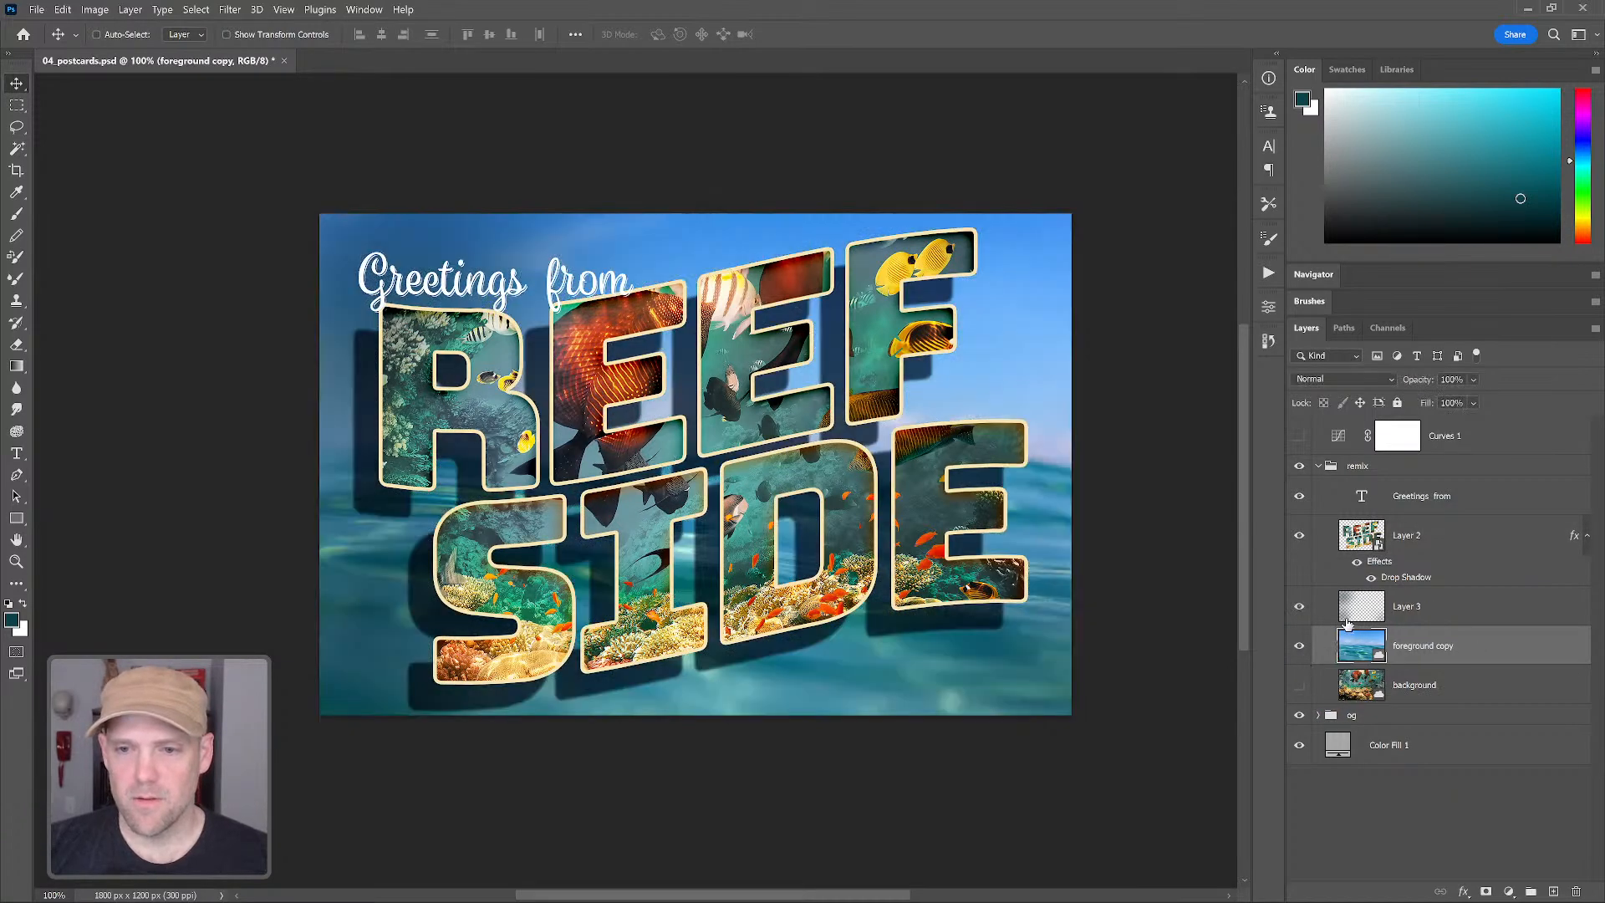
click(1299, 607)
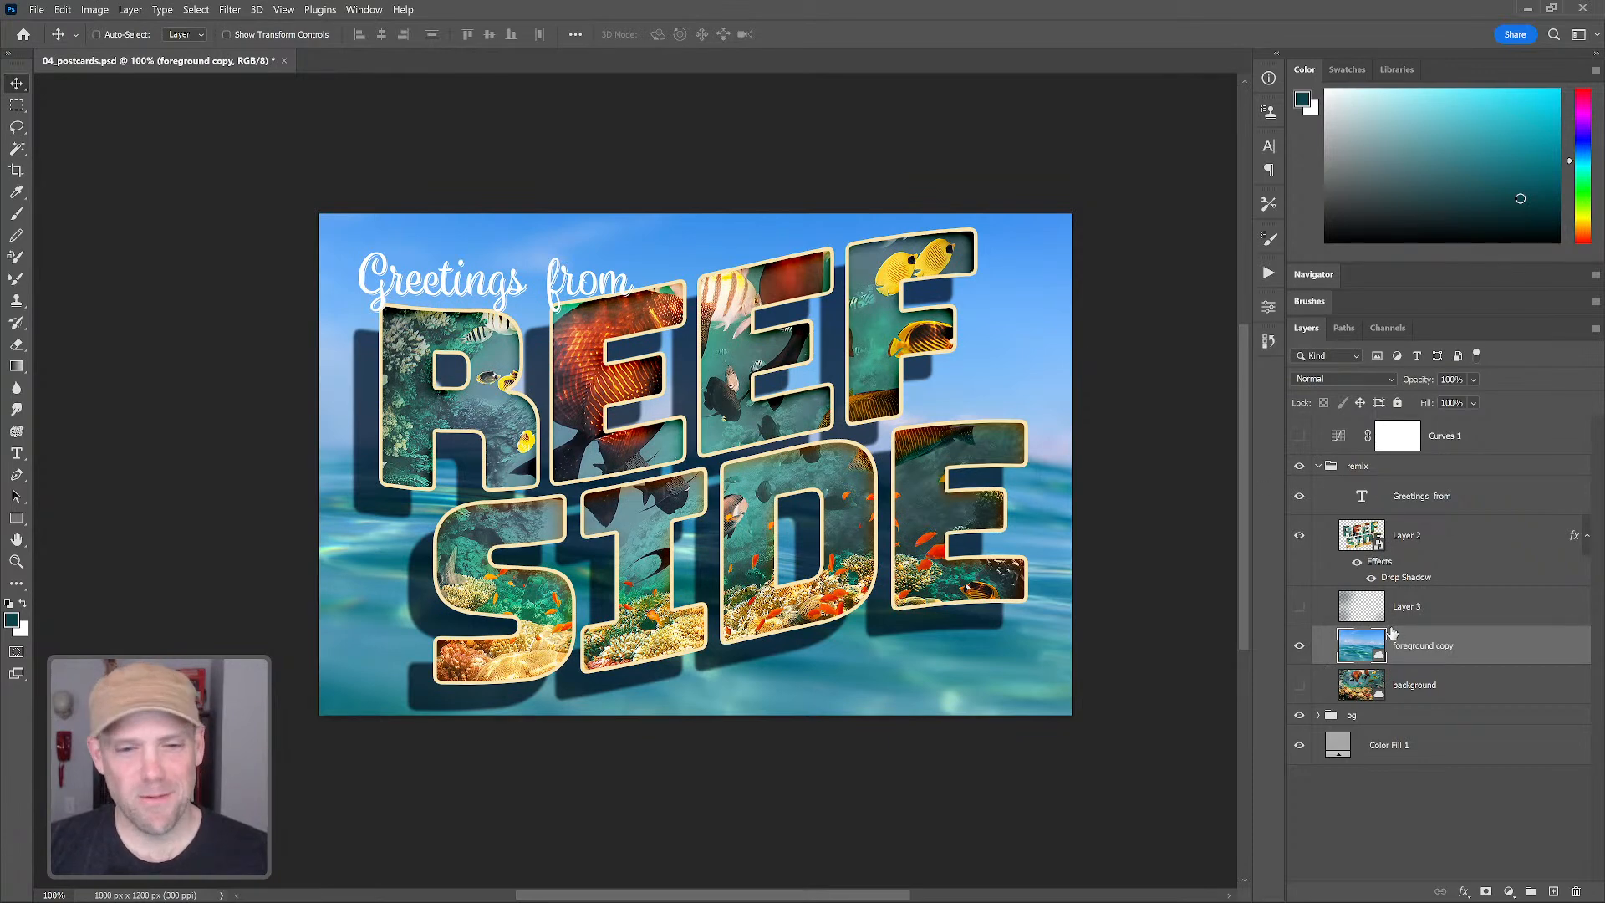
Lower the opacity of the Reef Side lettering's drop shadow to 61%
click(1412, 580)
double_click(1416, 580)
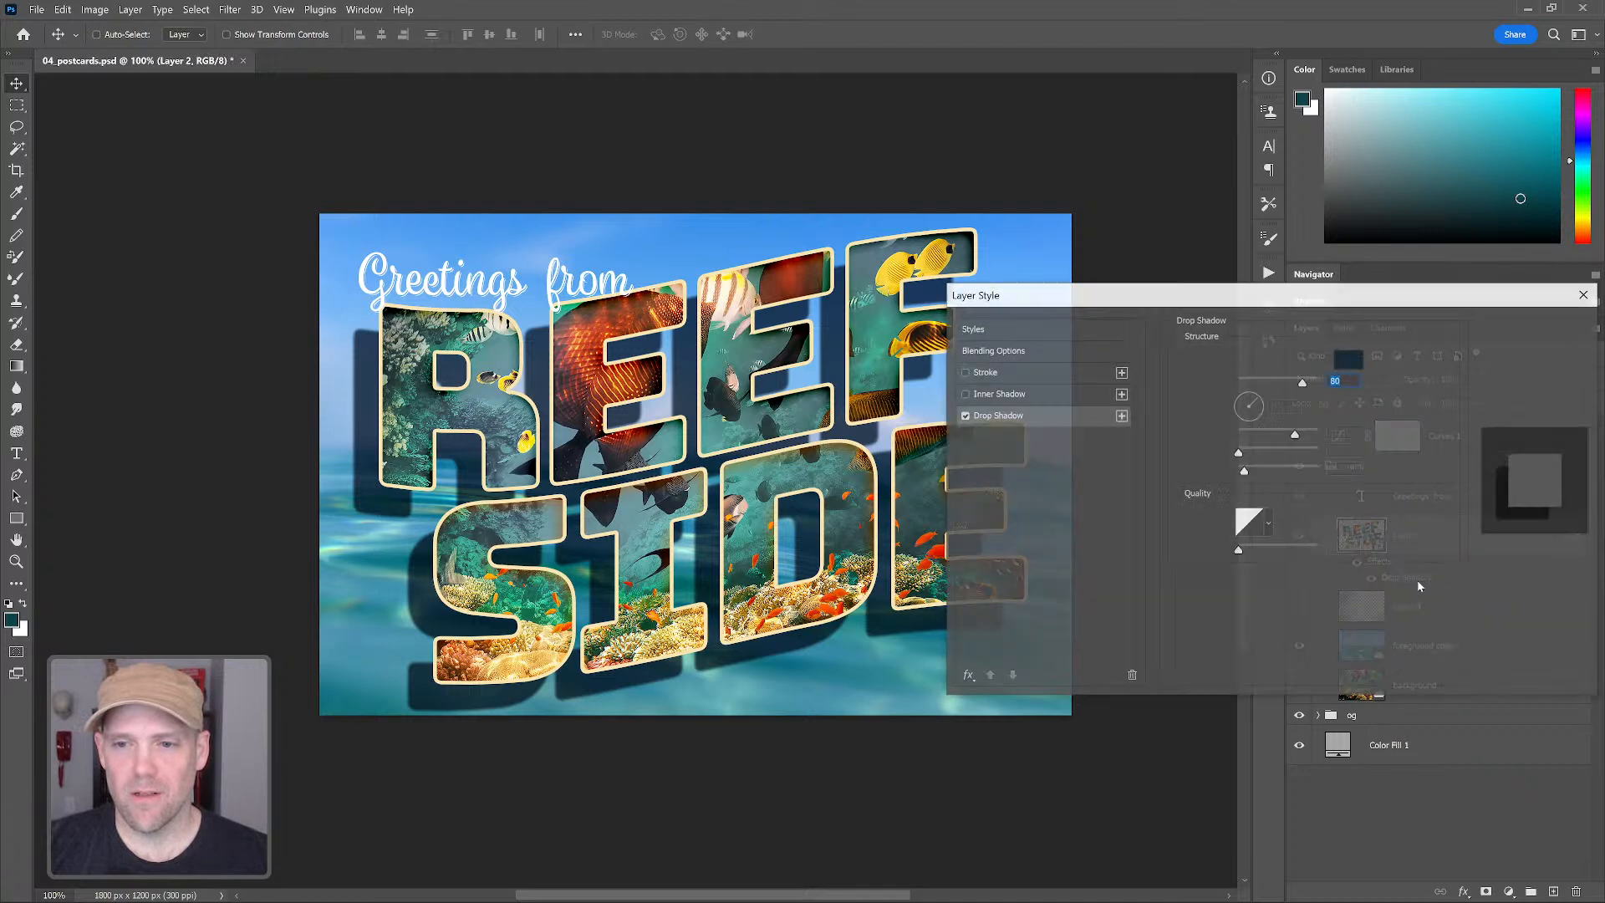
mouse_move(1303, 383)
mouse_down()
mouse_move(1269, 383)
mouse_move(1288, 383)
mouse_up()
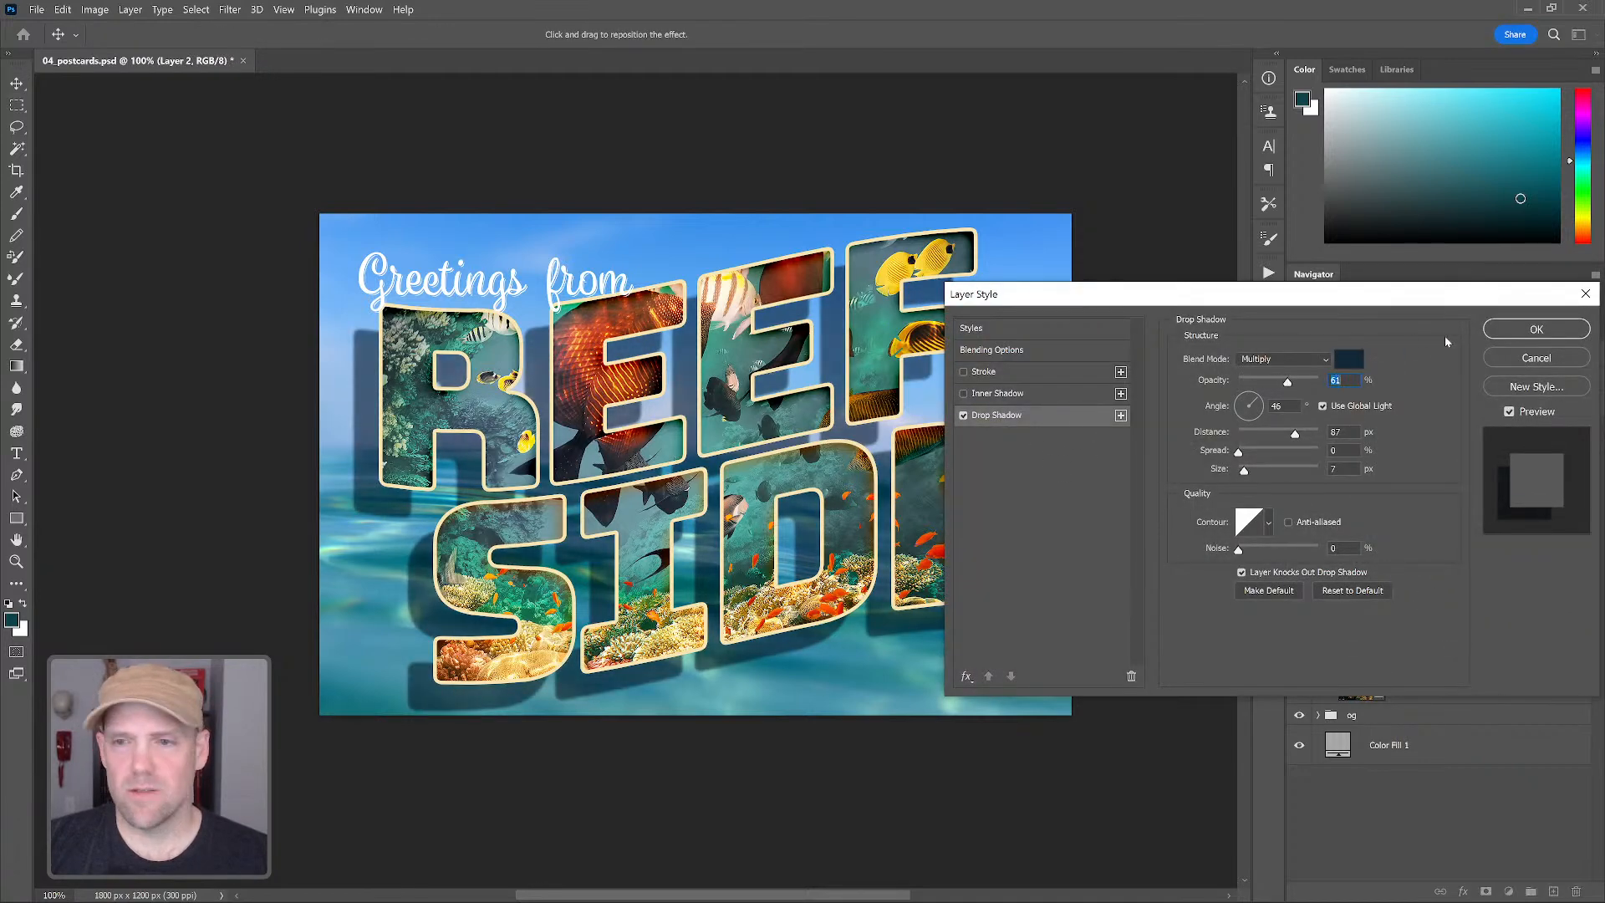
click(1536, 329)
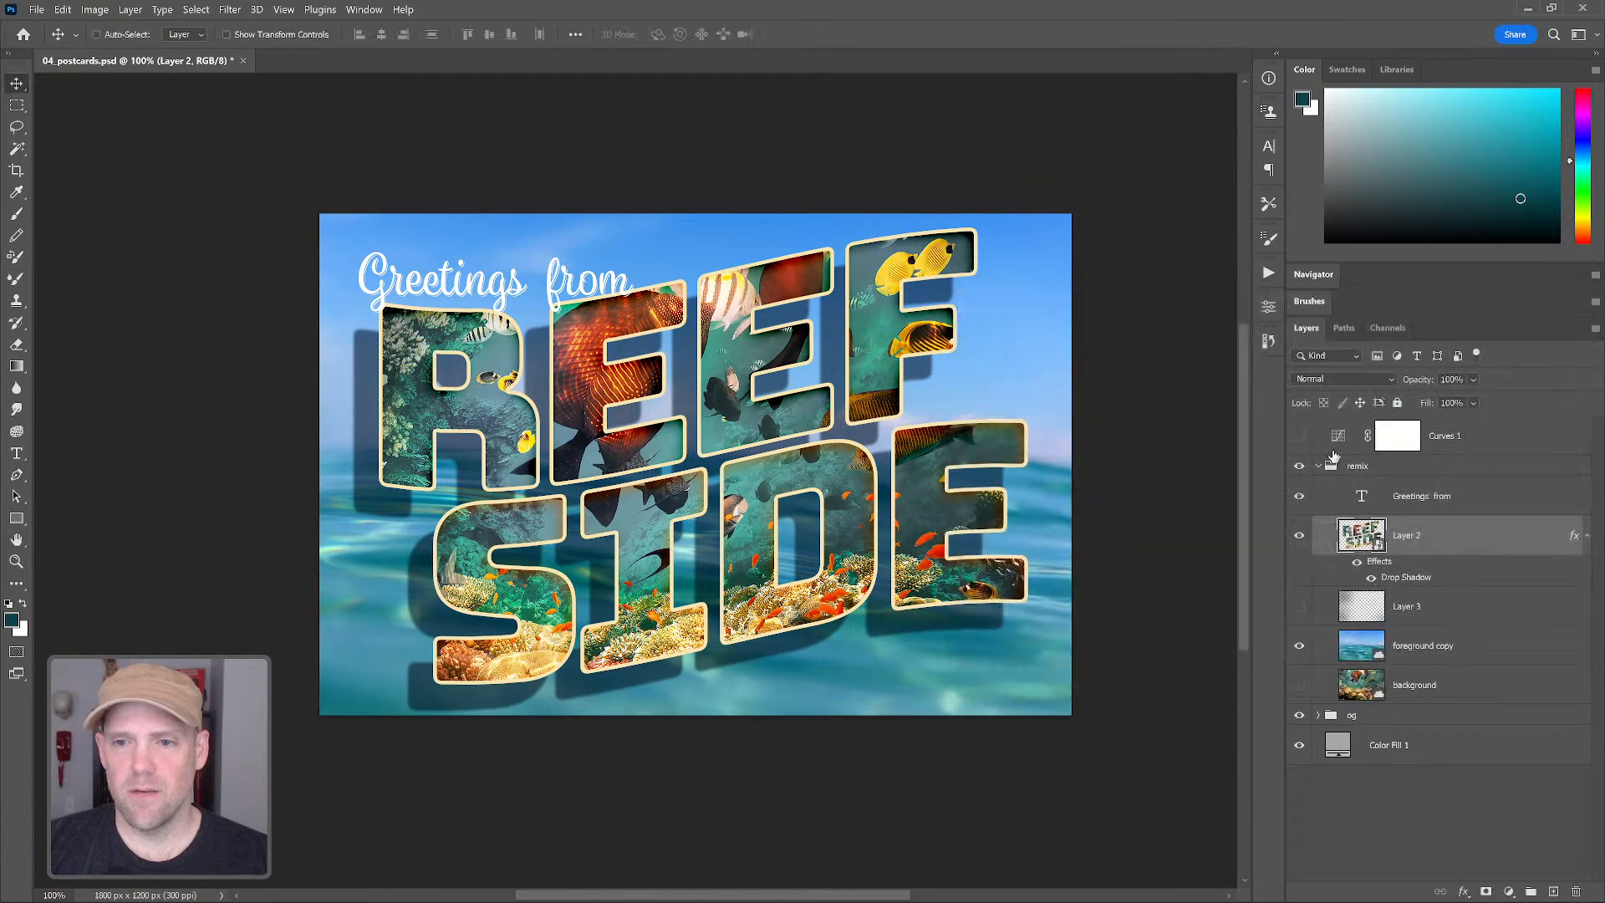
Recolor the "Greetings from" text in the remix group dark blue
click(1362, 499)
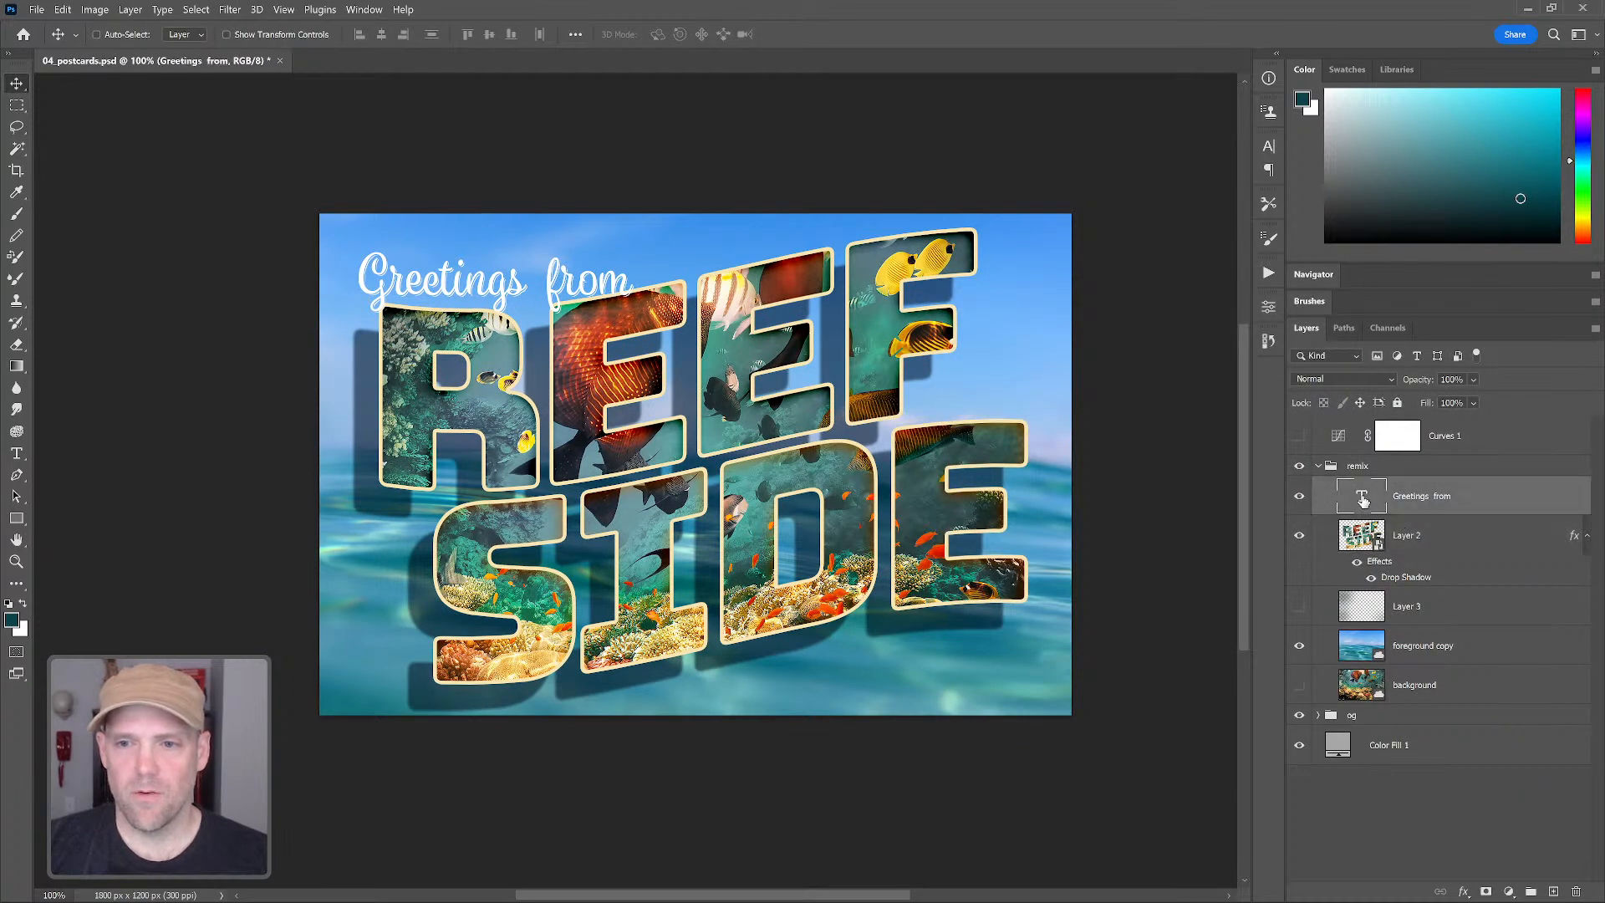
double_click(1362, 499)
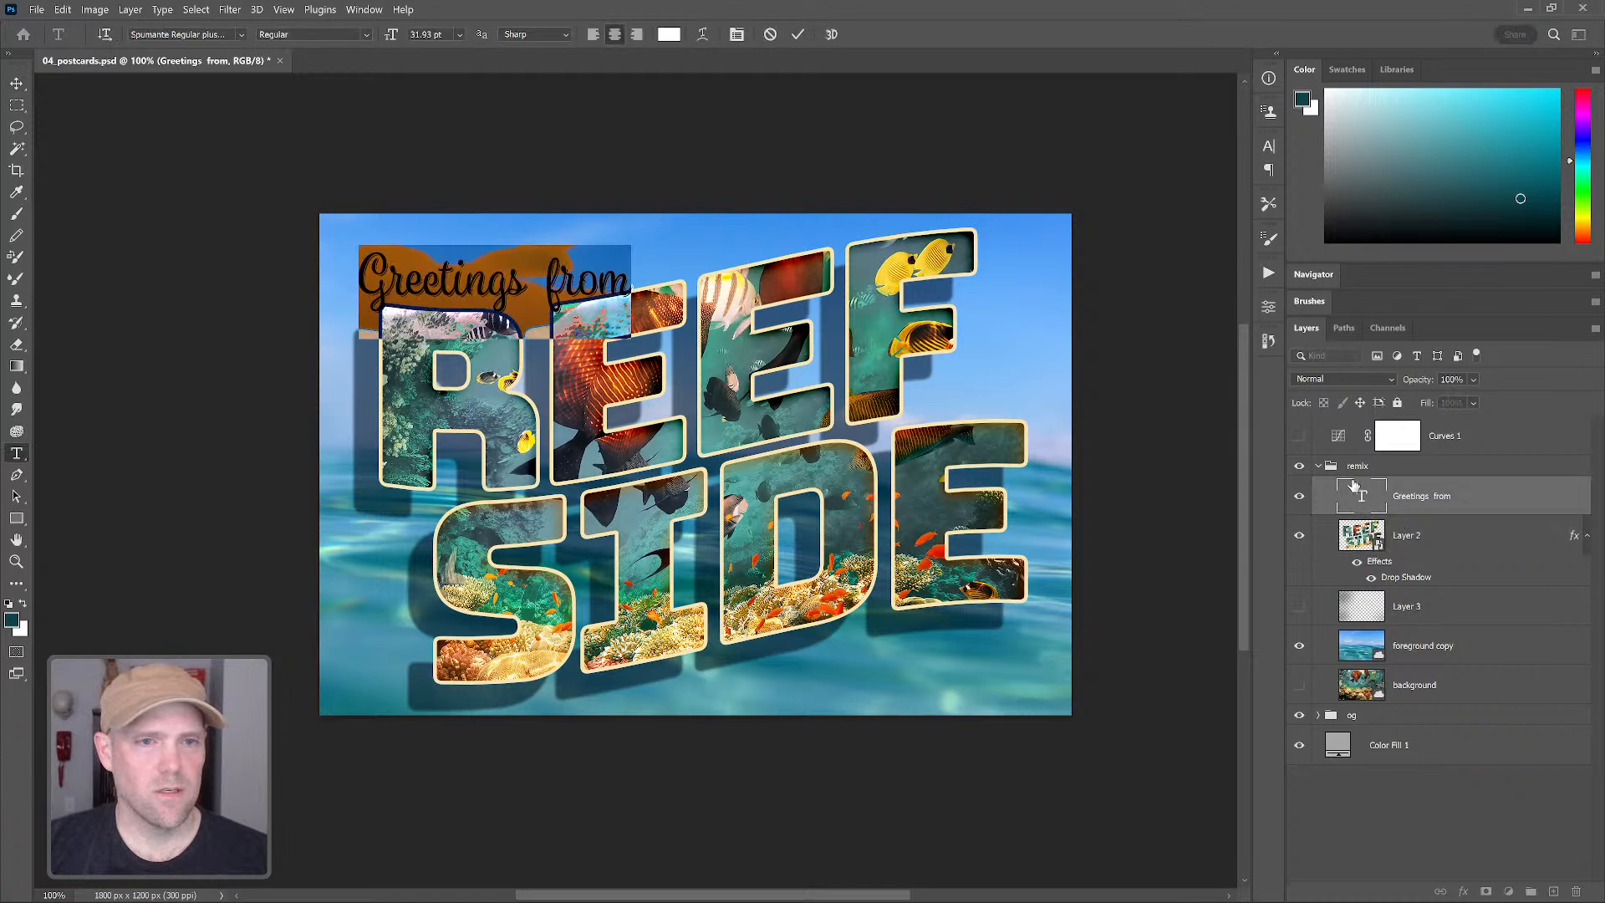
click(1270, 145)
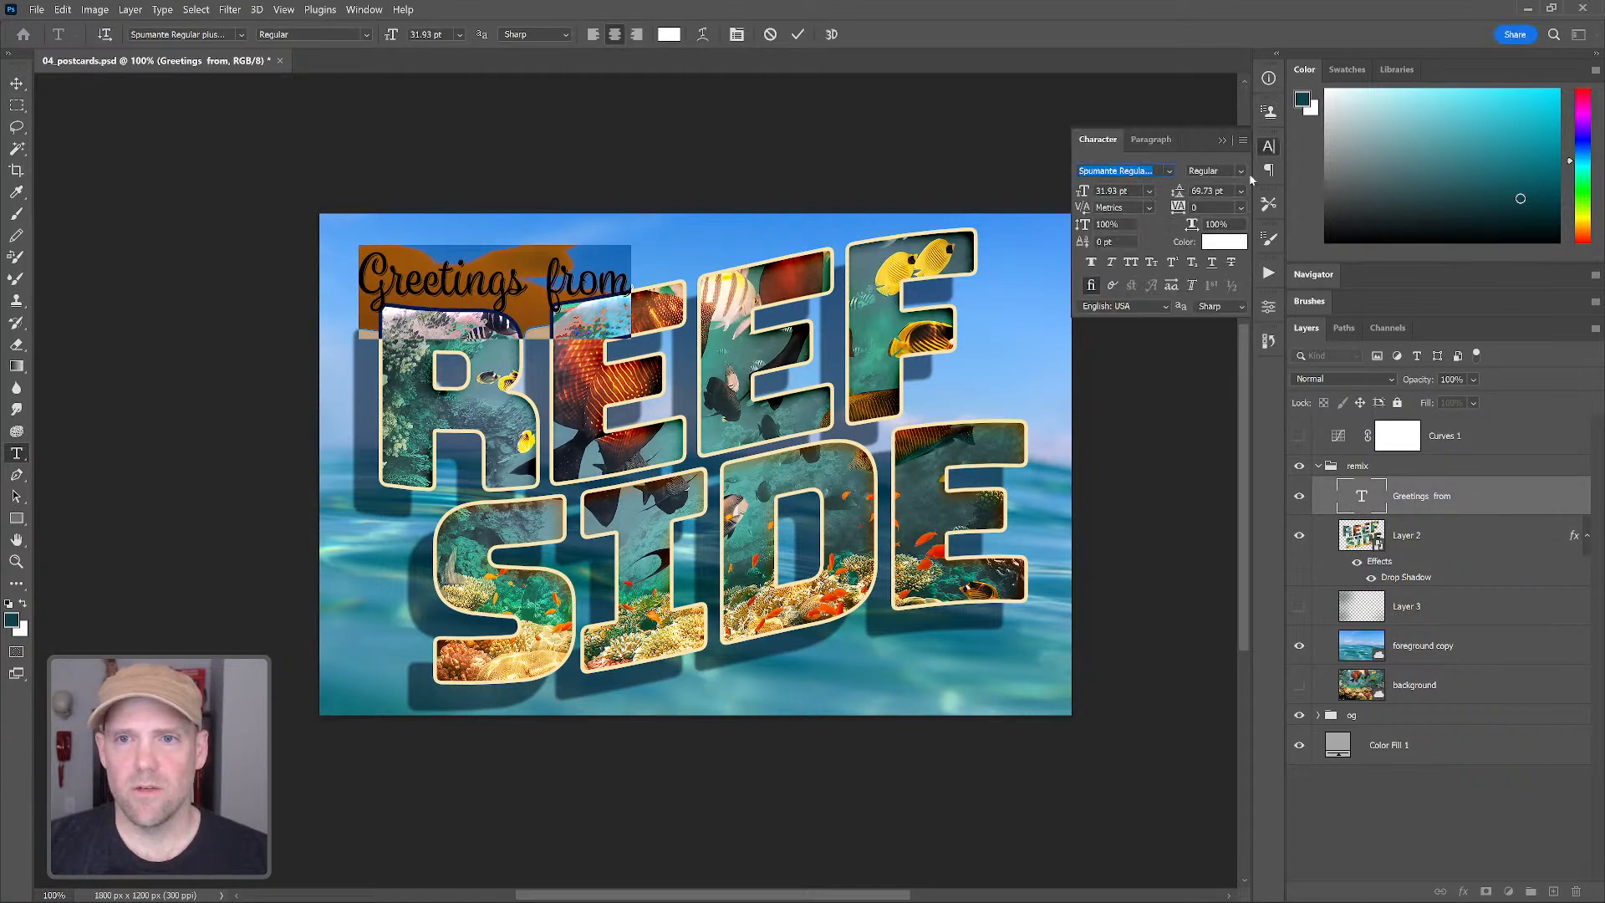
click(1235, 244)
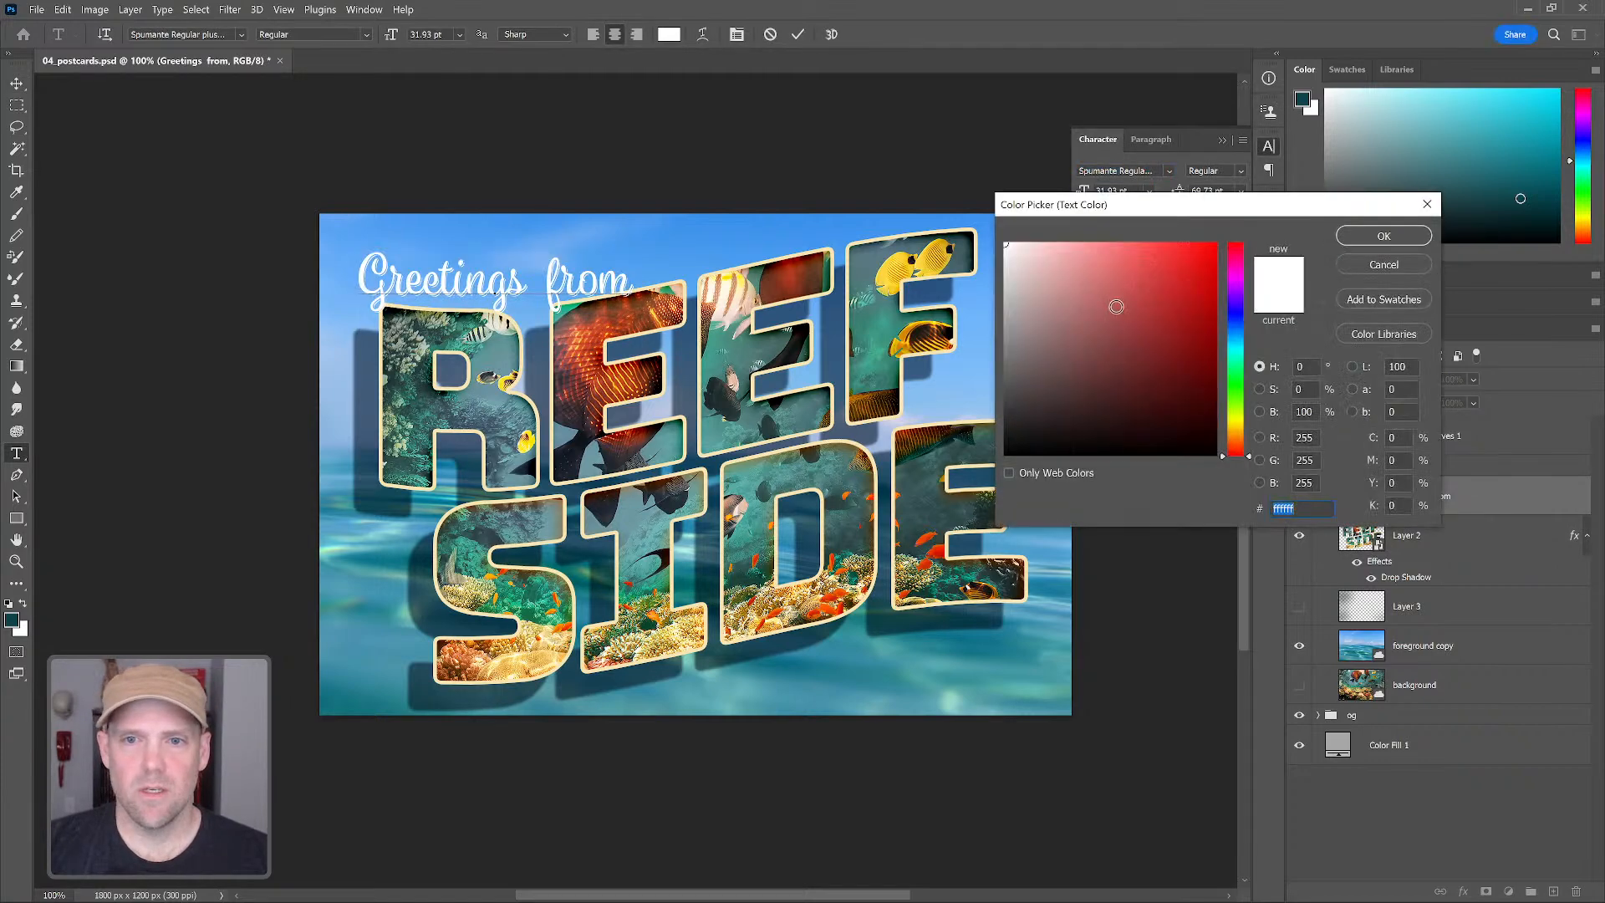
click(930, 291)
drag(1172, 364, 1179, 378)
click(1384, 238)
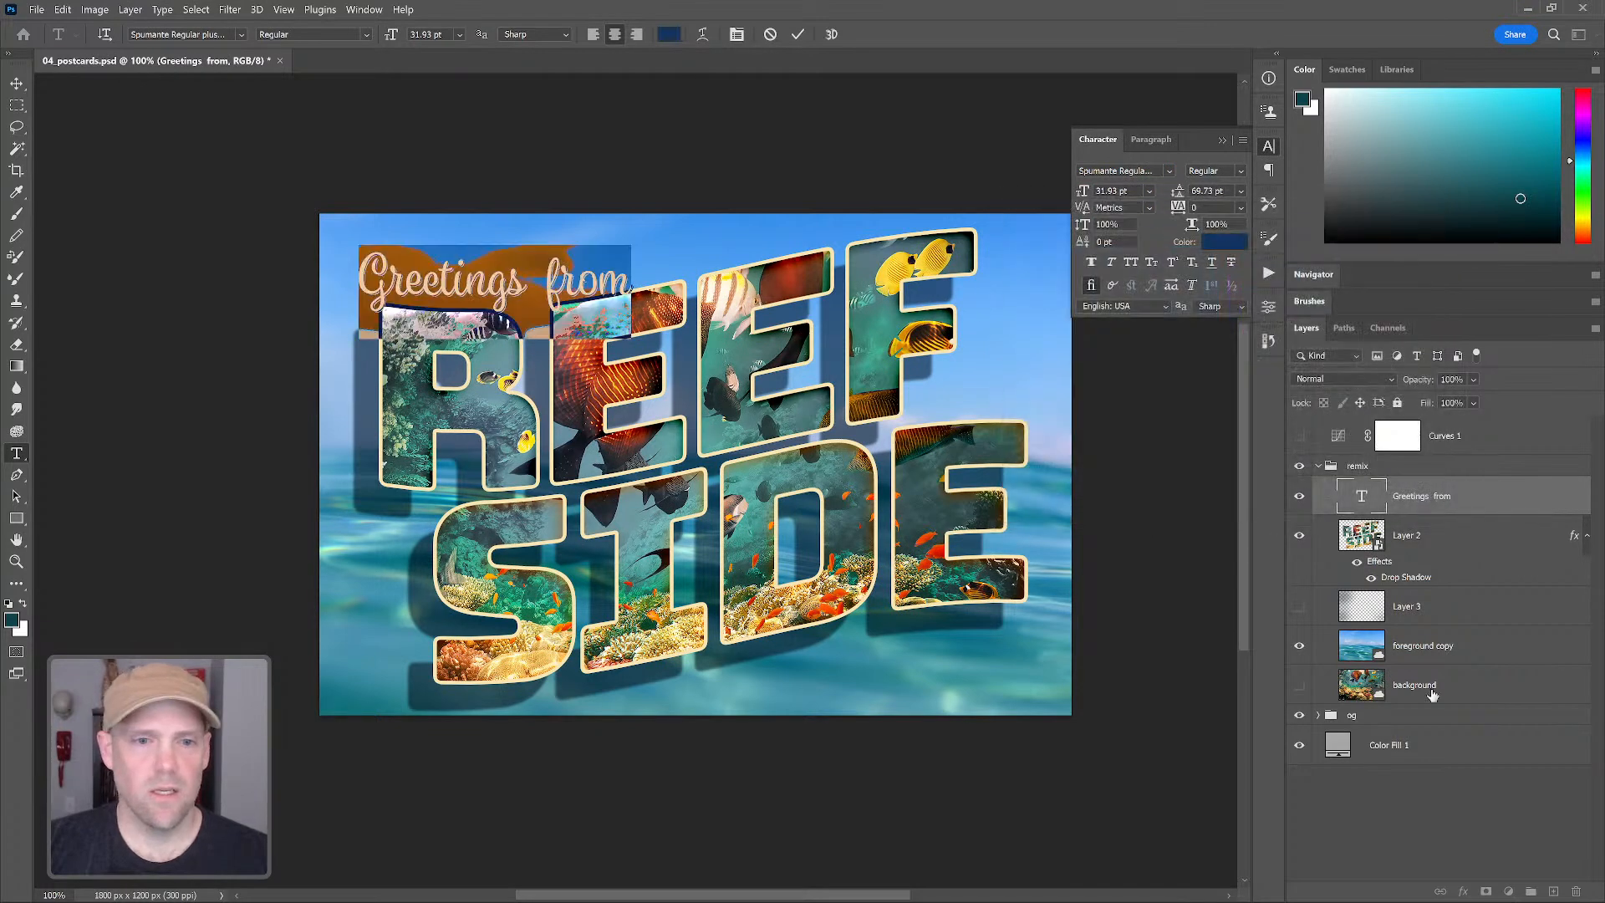
key(Escape)
key(v)
Enlarge the foreground copy sea photo past the canvas edges, tilt it clockwise, and show the Curves 1 adjustment
click(1451, 661)
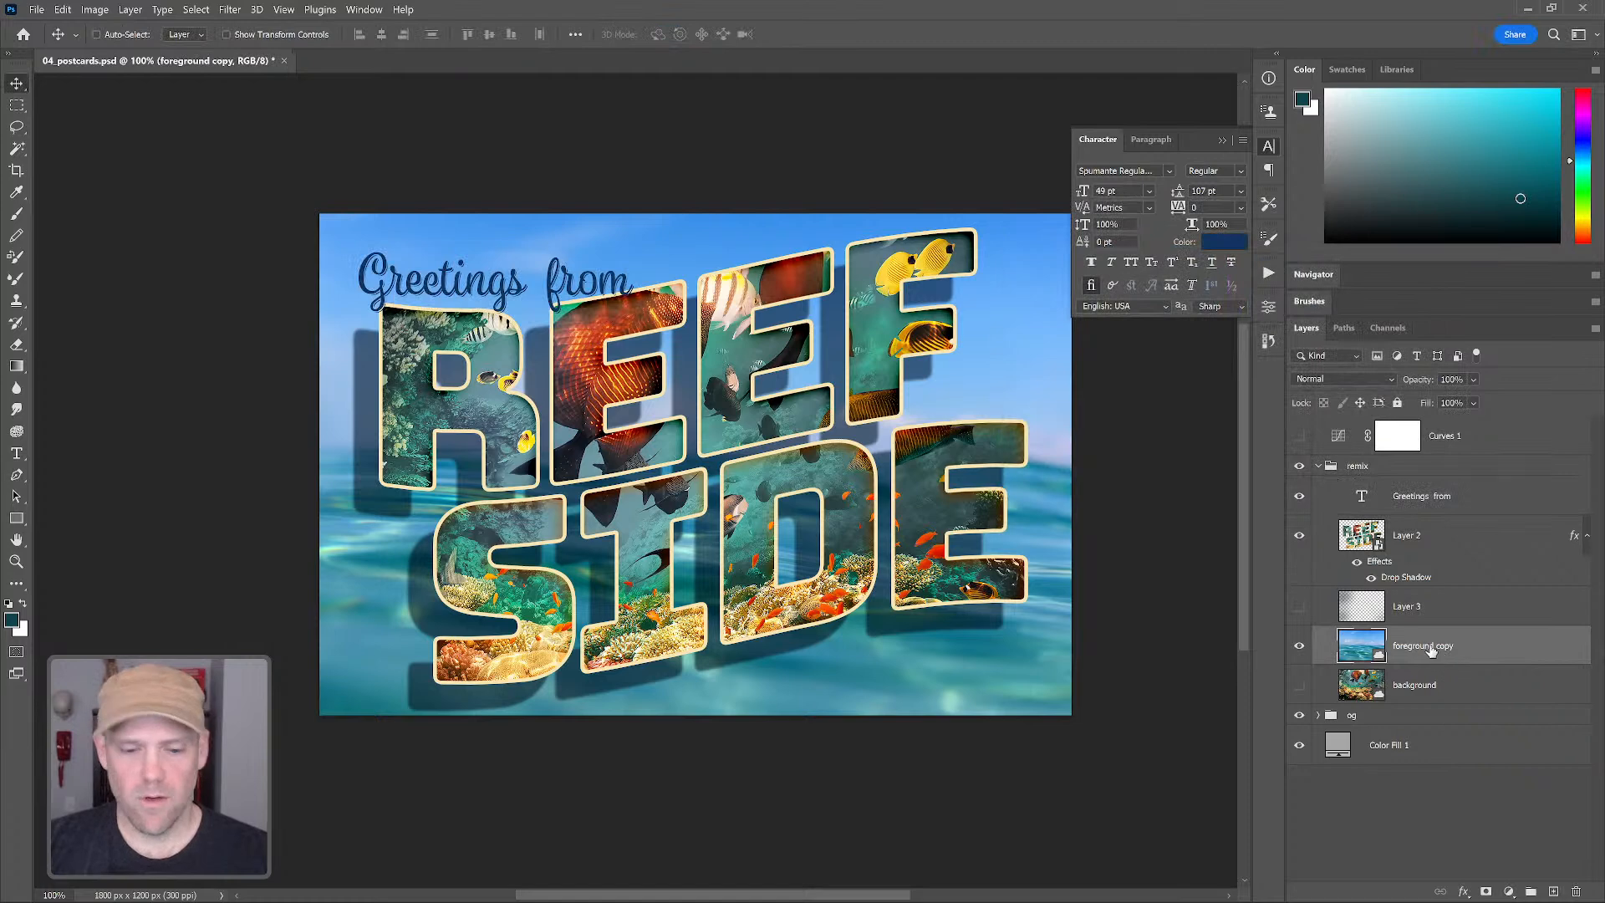
key(ctrl+t)
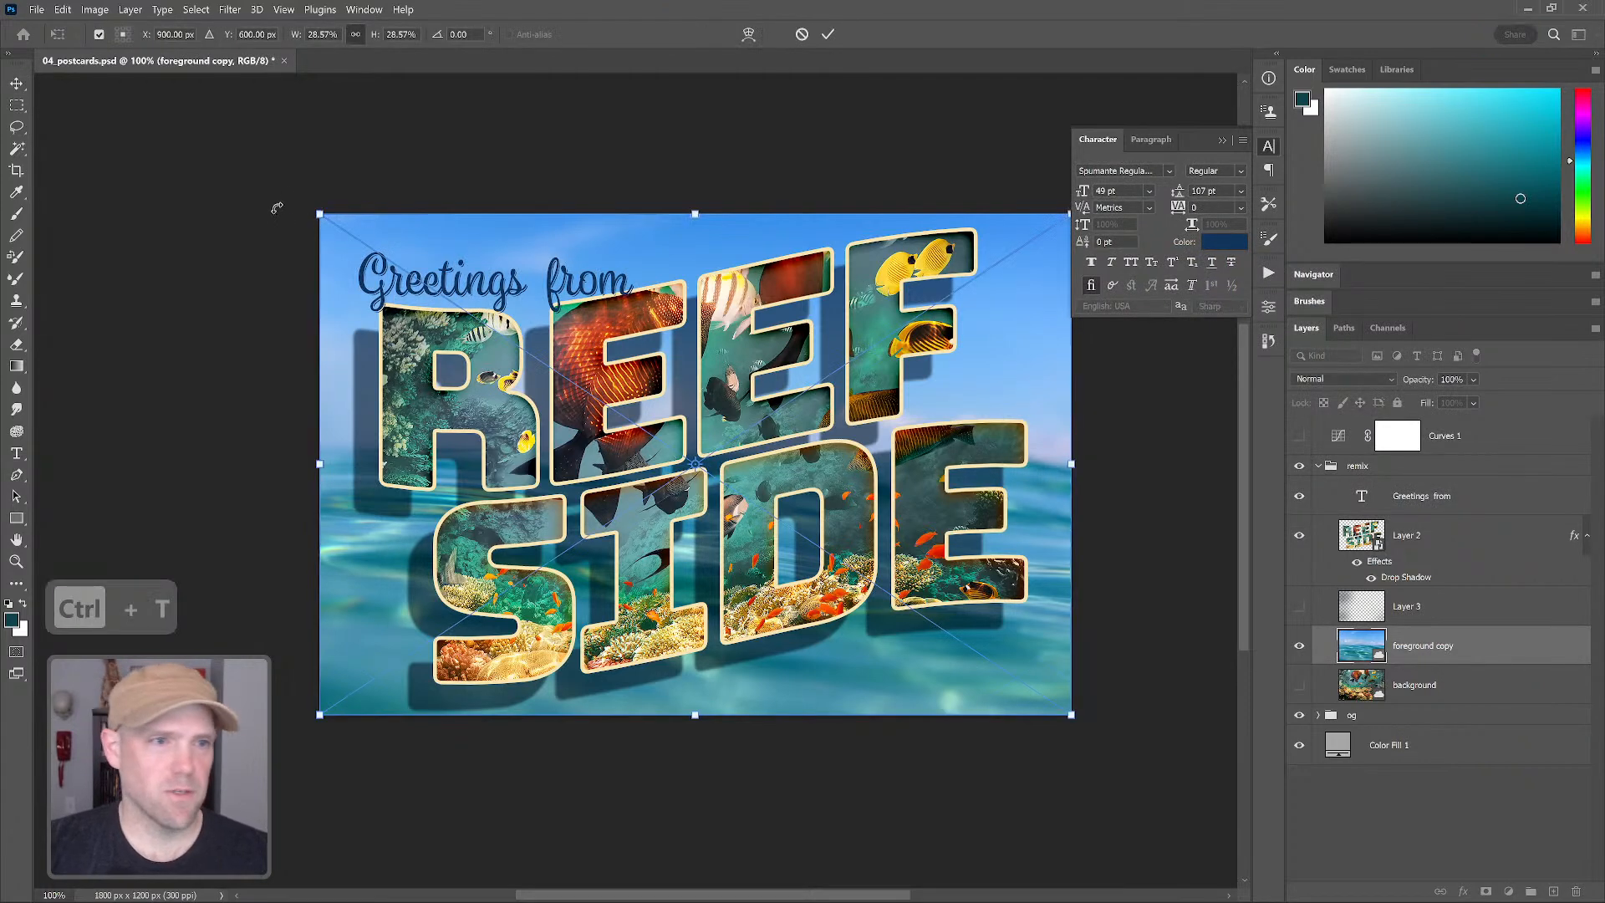
drag(318, 211, 233, 156)
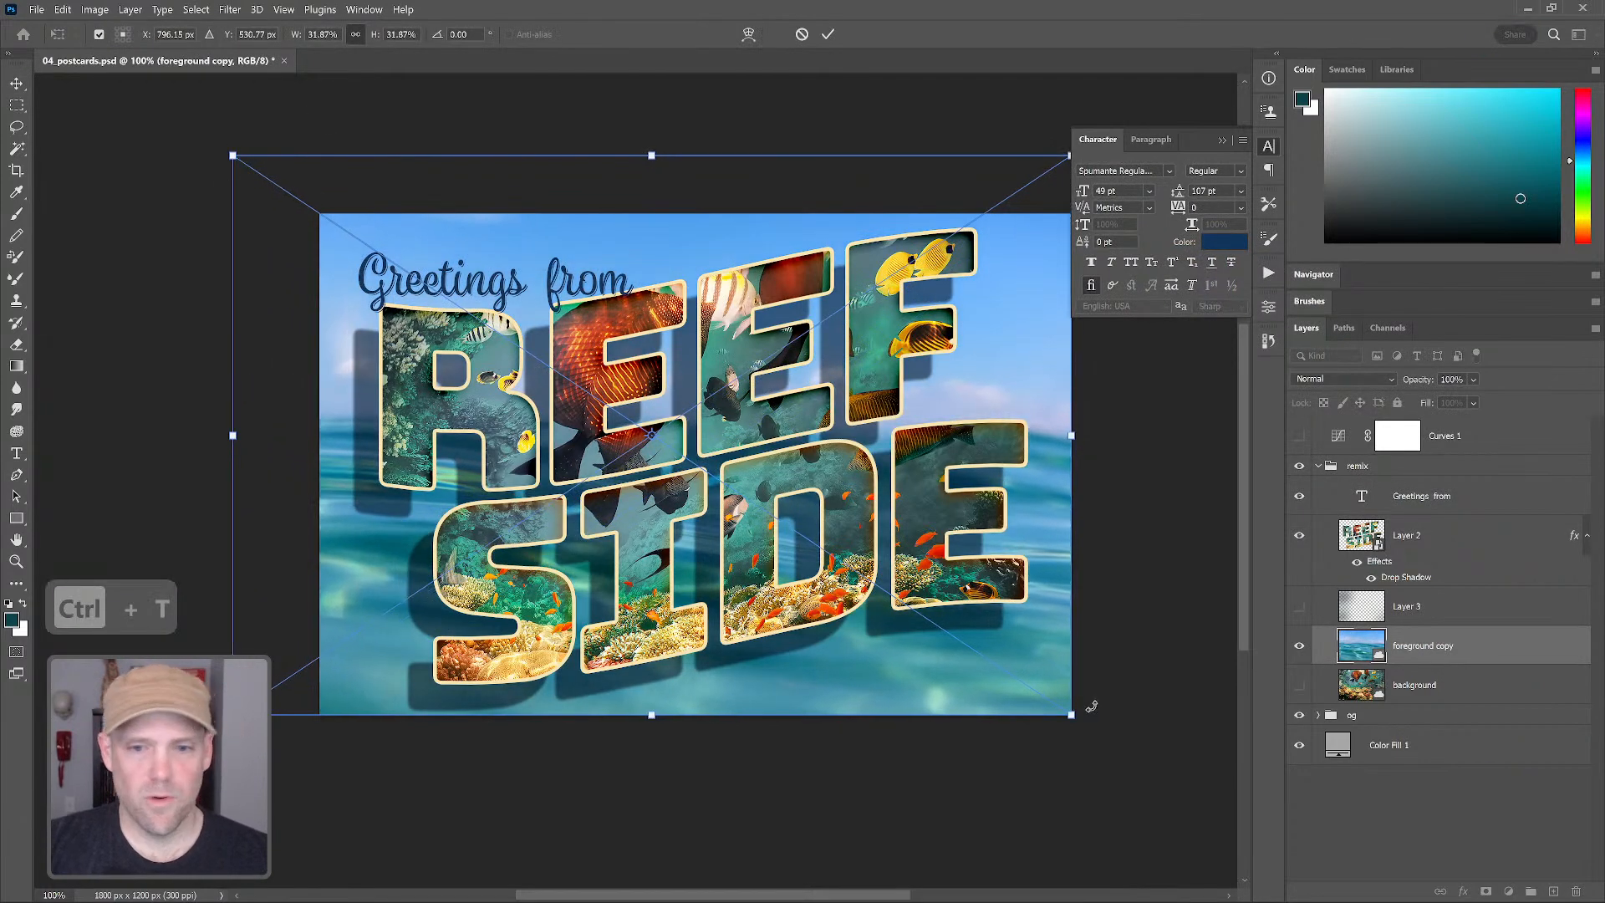
drag(1075, 717, 1106, 820)
key(Return)
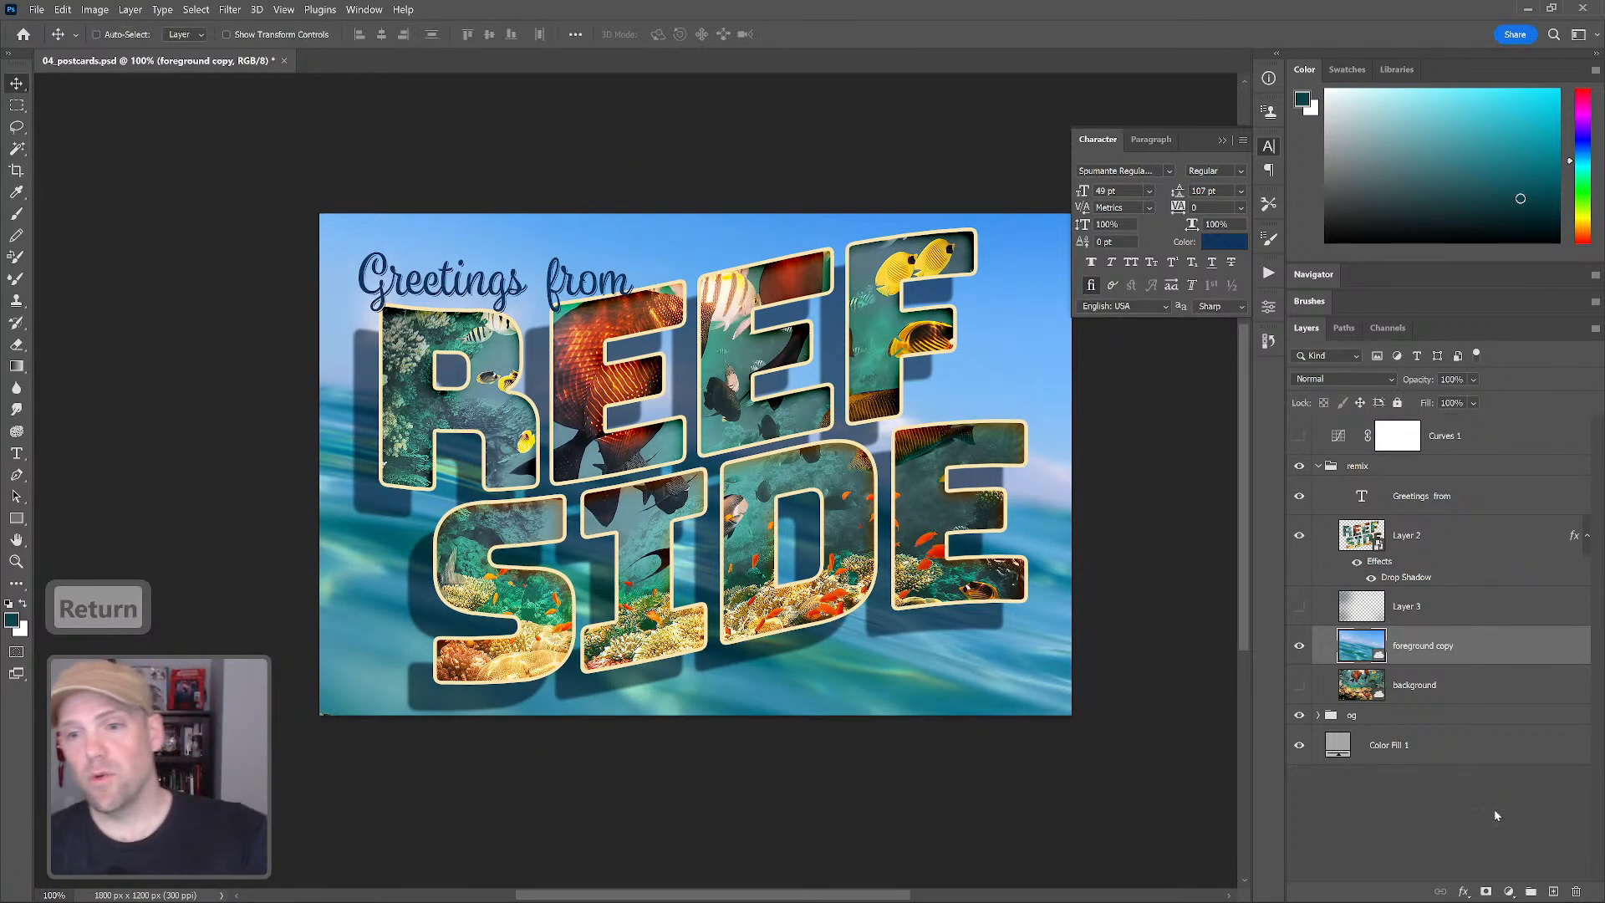
click(1299, 435)
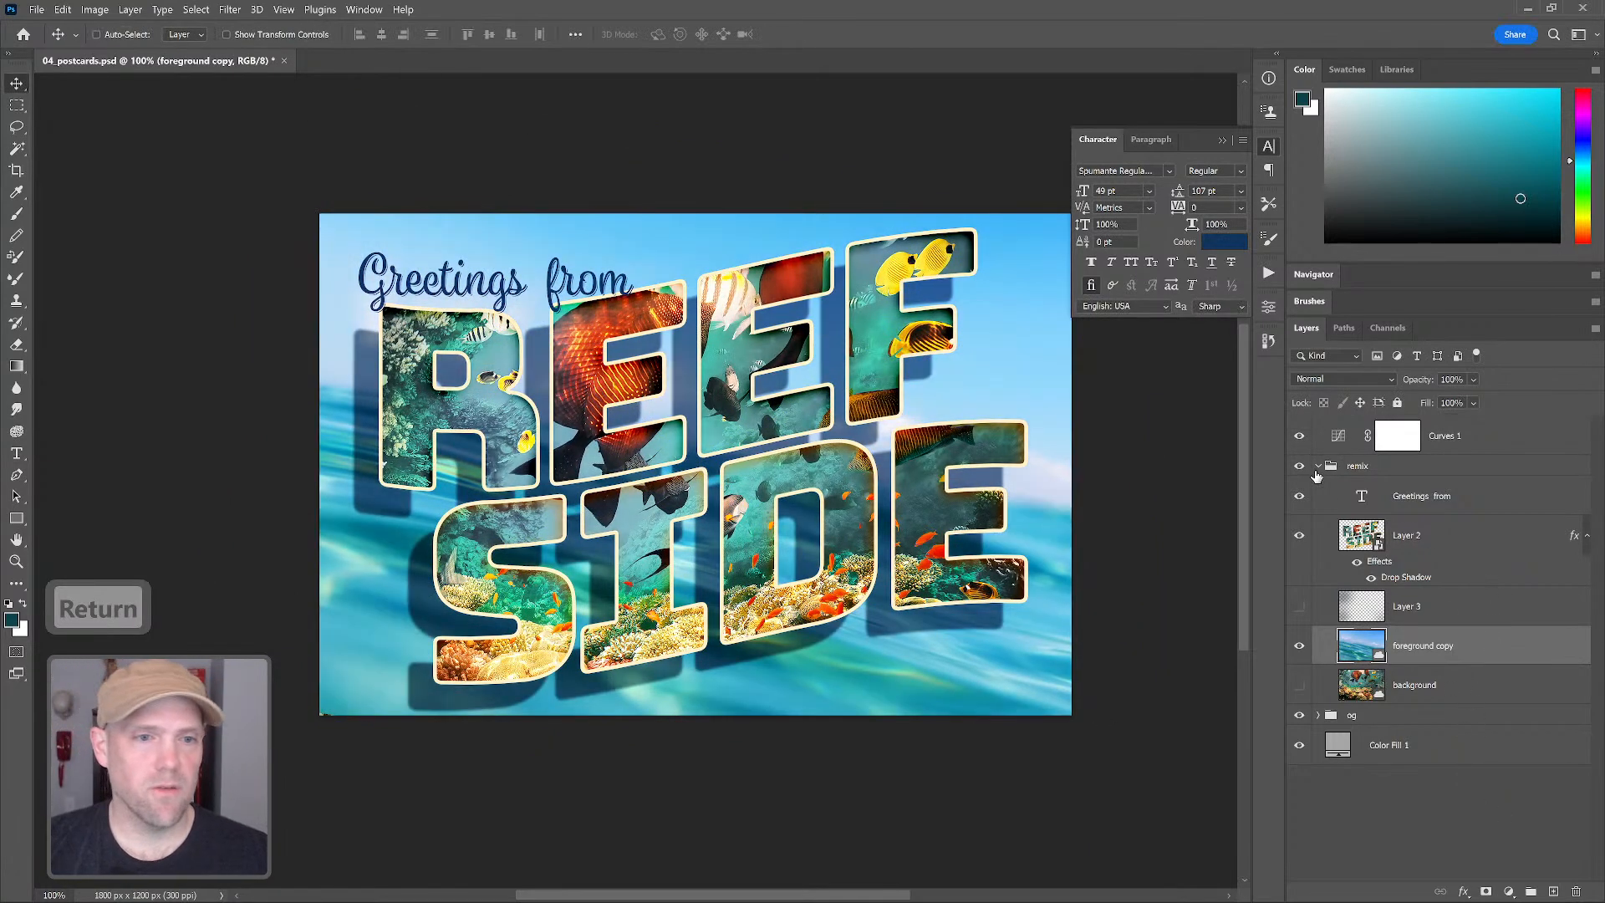